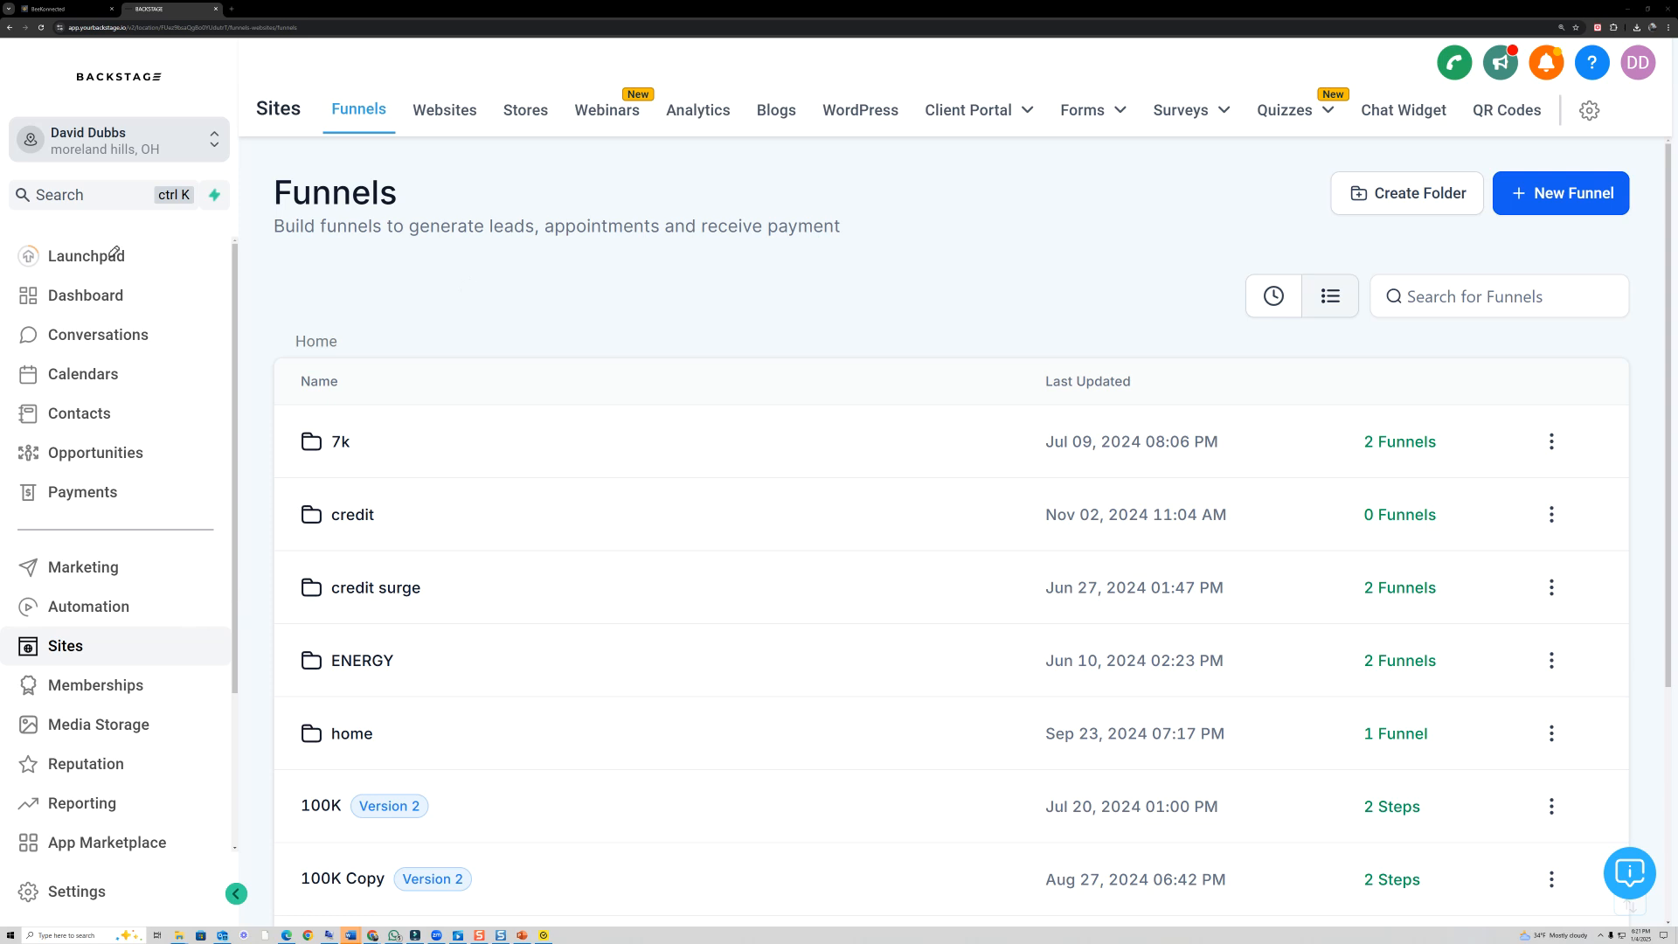
pyautogui.moveTo(193, 628)
pyautogui.mouseDown()
pyautogui.moveTo(13, 633)
pyautogui.moveTo(186, 666)
pyautogui.moveTo(180, 637)
pyautogui.moveTo(218, 642)
pyautogui.moveTo(195, 645)
pyautogui.moveTo(217, 656)
pyautogui.mouseUp()
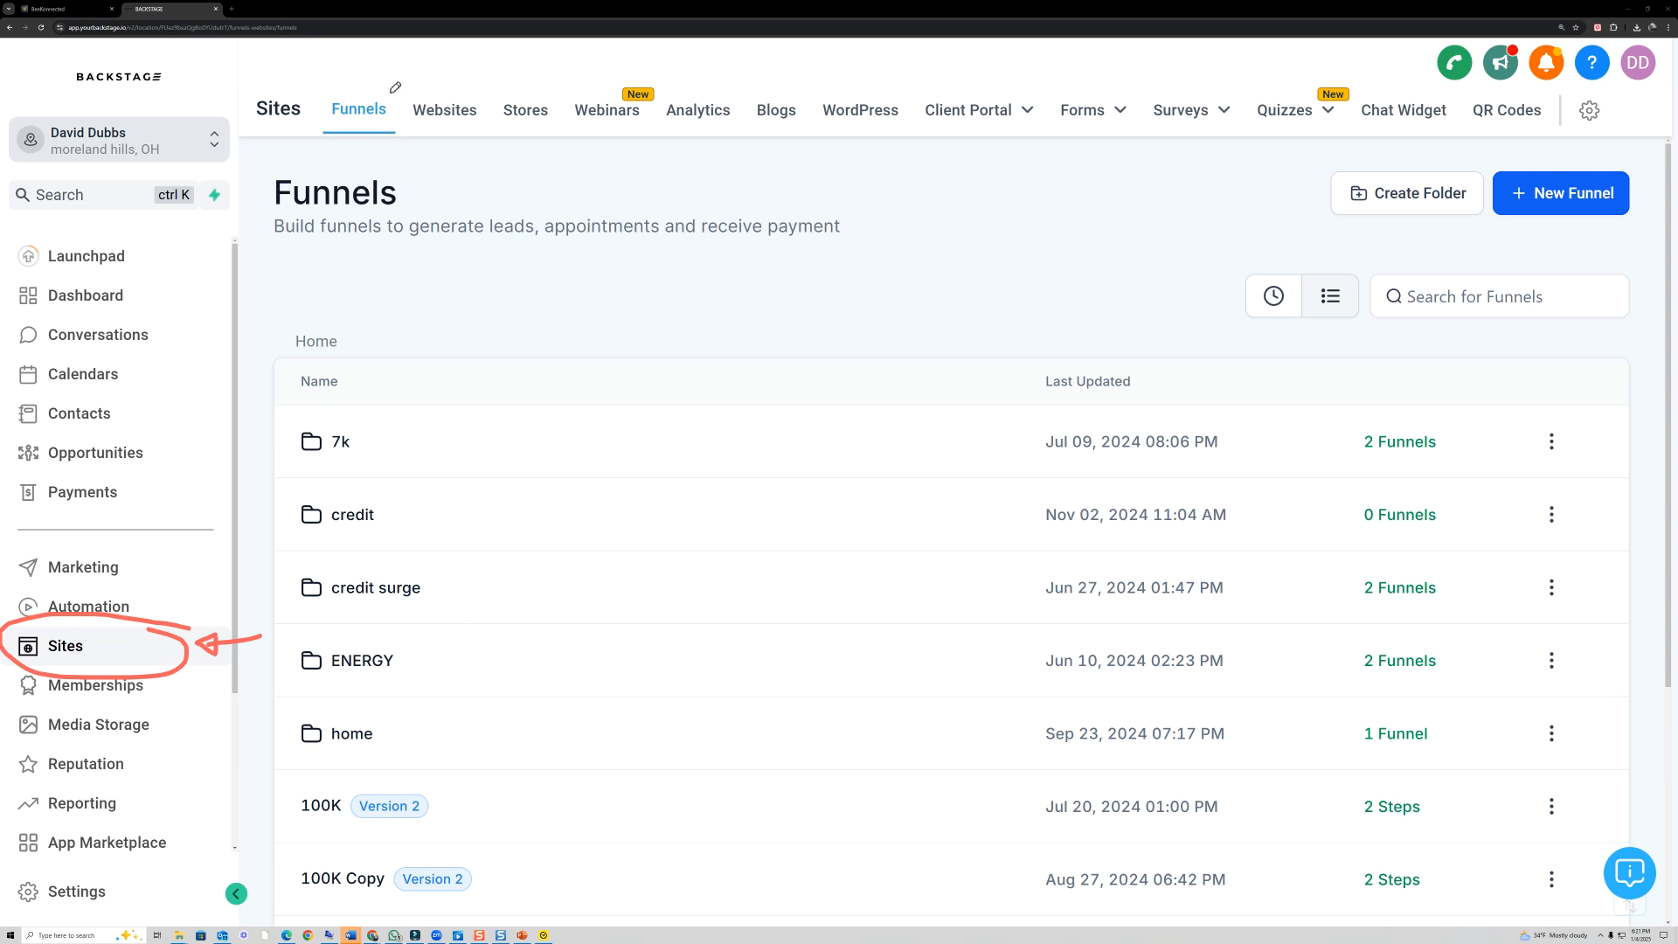
pyautogui.moveTo(374, 83)
pyautogui.mouseDown()
pyautogui.moveTo(330, 88)
pyautogui.moveTo(337, 156)
pyautogui.moveTo(379, 85)
pyautogui.moveTo(490, 132)
pyautogui.moveTo(486, 87)
pyautogui.moveTo(515, 125)
pyautogui.moveTo(566, 103)
pyautogui.moveTo(651, 133)
pyautogui.moveTo(581, 98)
pyautogui.mouseUp()
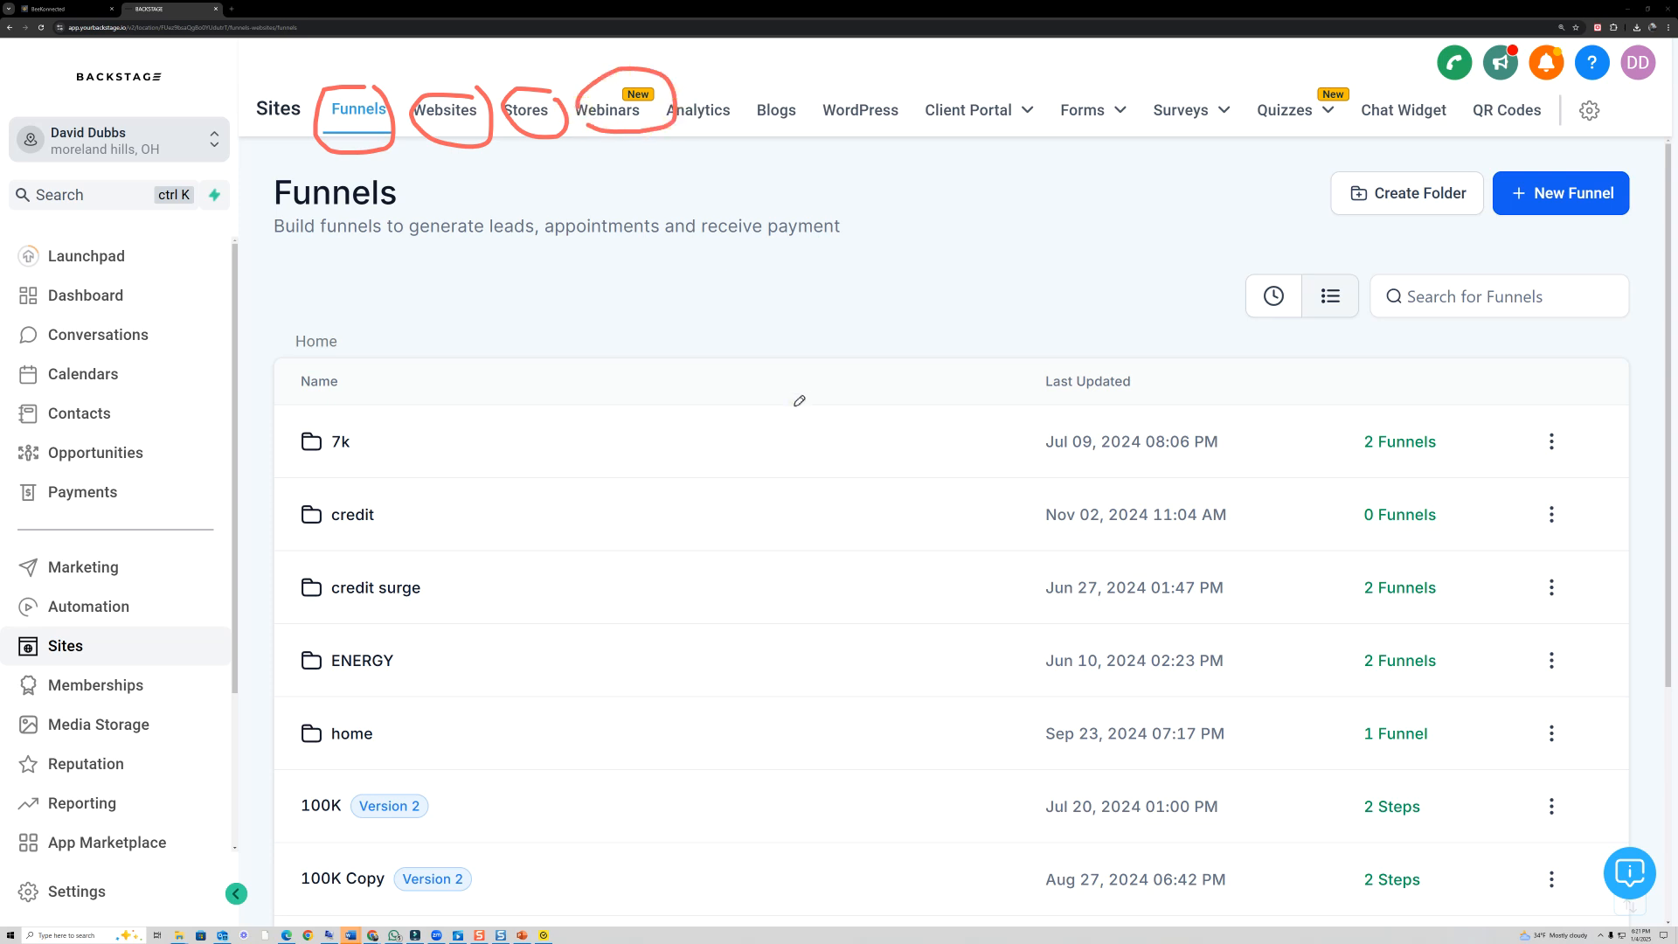
pyautogui.moveTo(771, 131)
pyautogui.mouseDown()
pyautogui.moveTo(803, 107)
pyautogui.moveTo(745, 104)
pyautogui.moveTo(768, 133)
pyautogui.mouseUp()
pyautogui.moveTo(855, 90)
pyautogui.mouseDown()
pyautogui.moveTo(834, 98)
pyautogui.moveTo(854, 132)
pyautogui.moveTo(904, 123)
pyautogui.moveTo(876, 91)
pyautogui.mouseUp()
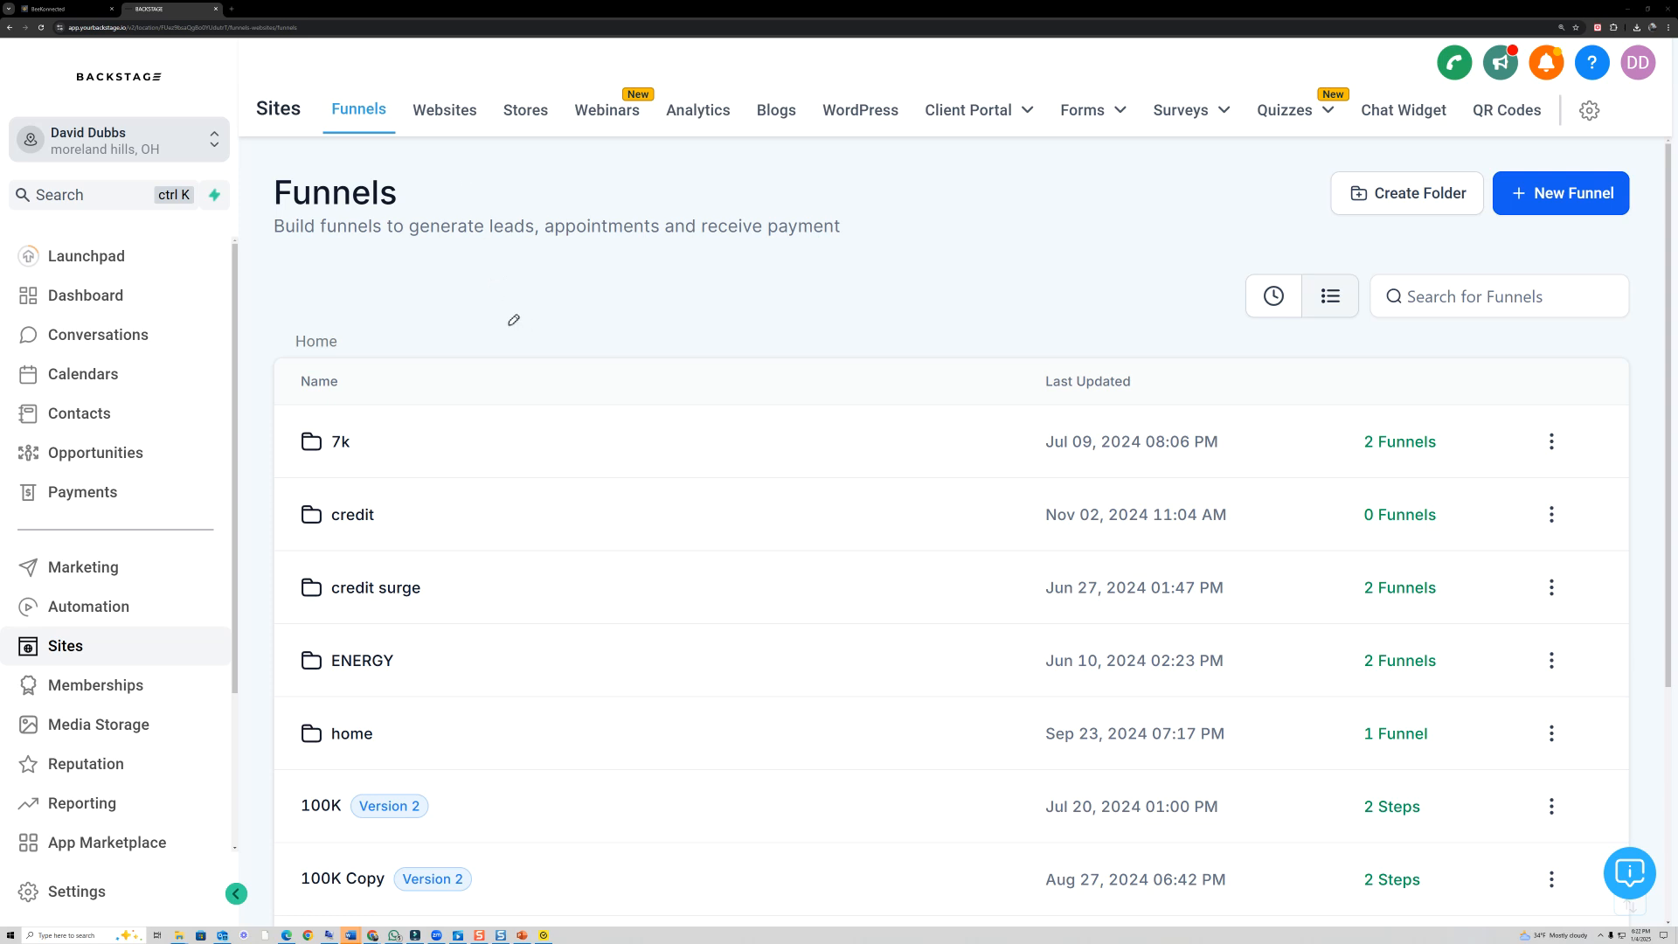
pyautogui.moveTo(419, 125)
pyautogui.mouseDown()
pyautogui.moveTo(473, 84)
pyautogui.moveTo(423, 112)
pyautogui.mouseUp()
# - Open the list of websites and start creating a new website
pyautogui.click(445, 109)
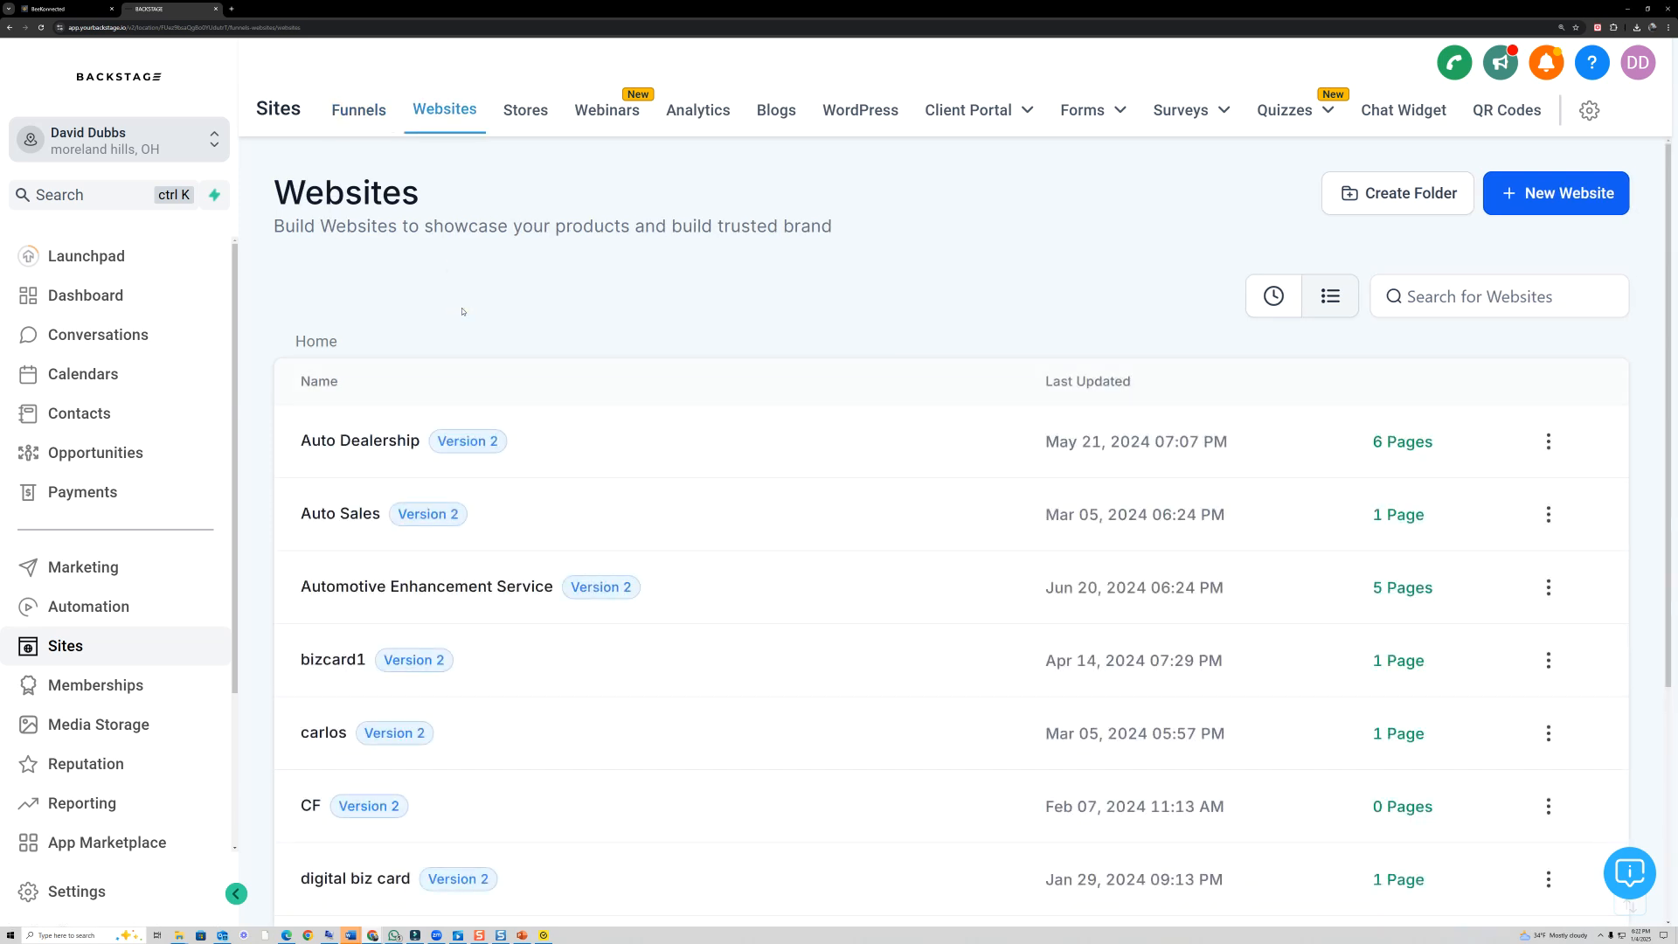
pyautogui.click(41, 496)
pyautogui.moveTo(1652, 204)
pyautogui.mouseDown()
pyautogui.moveTo(1496, 152)
pyautogui.moveTo(1628, 229)
pyautogui.moveTo(1648, 184)
pyautogui.mouseUp()
pyautogui.click(28, 452)
pyautogui.click(1597, 212)
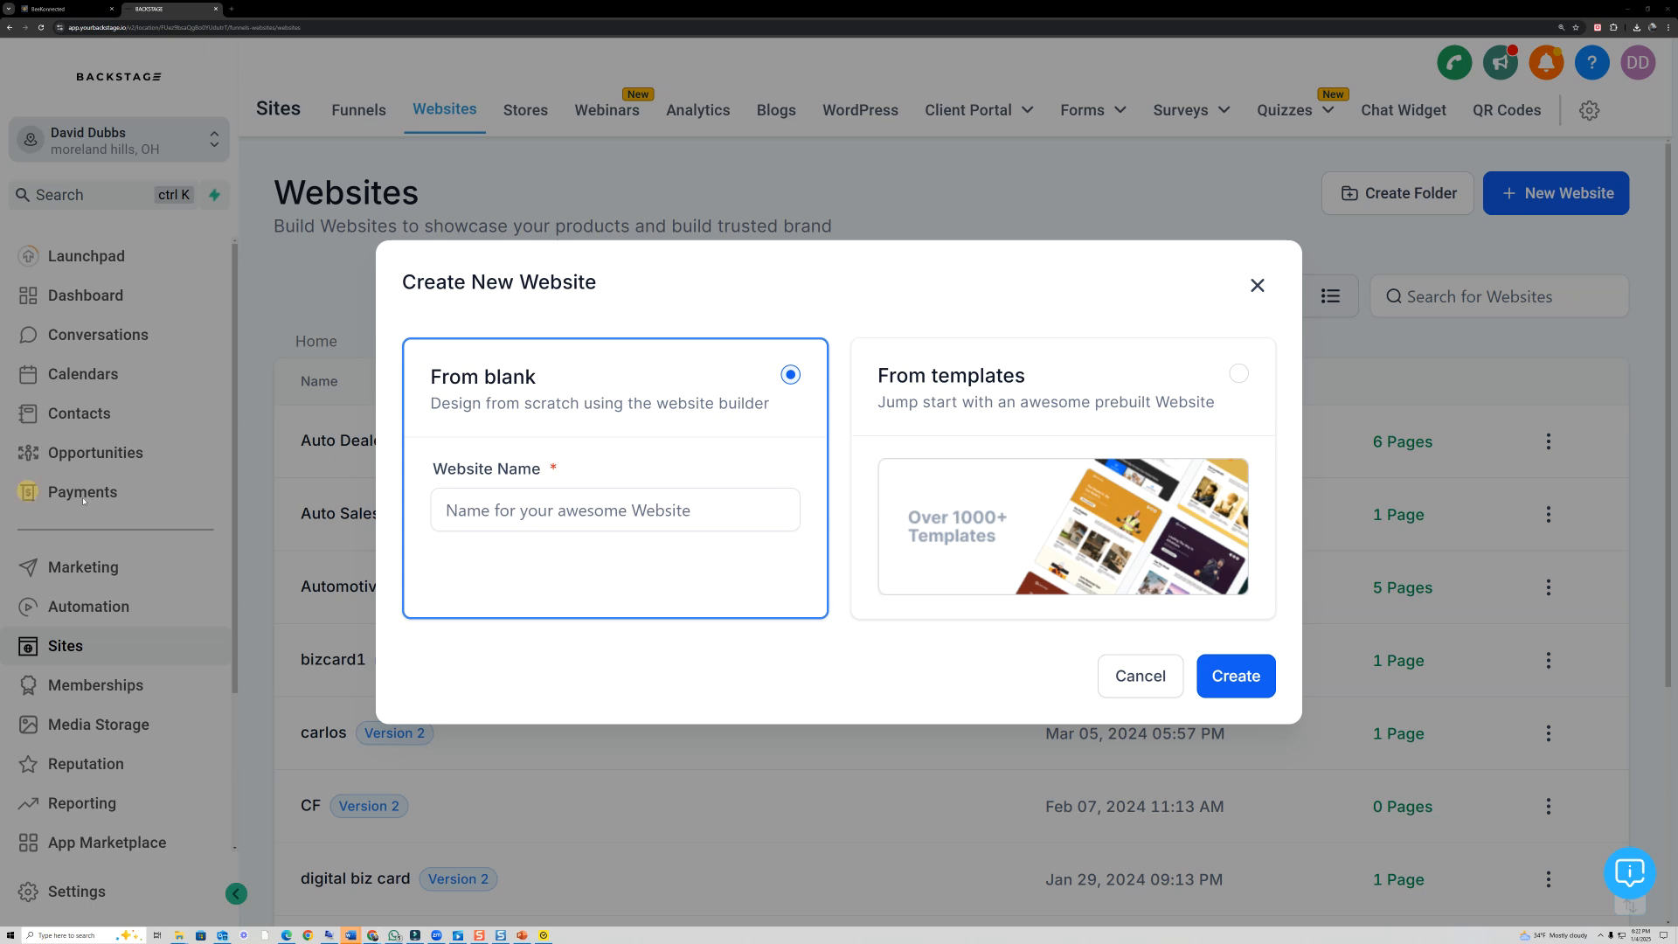
# - Create the website from blank with the name "ghl website demo"
pyautogui.moveTo(1230, 354)
pyautogui.mouseDown()
pyautogui.moveTo(1182, 325)
pyautogui.moveTo(873, 426)
pyautogui.moveTo(1108, 612)
pyautogui.moveTo(1132, 341)
pyautogui.mouseUp()
pyautogui.click(508, 512)
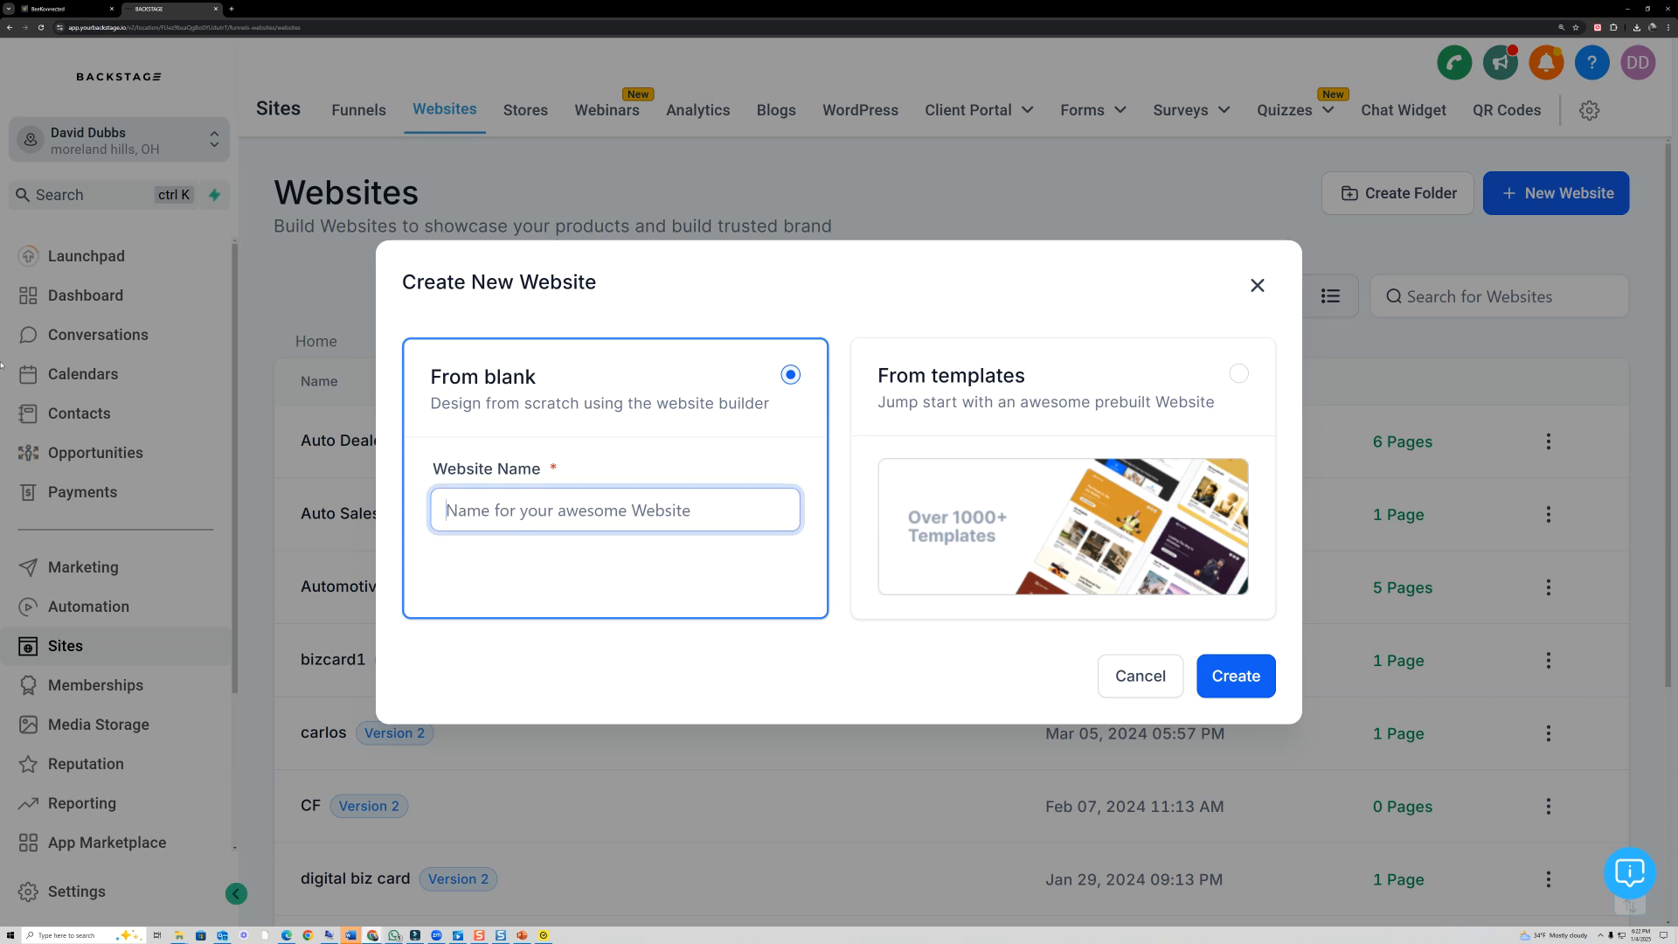
pyautogui.write('ghlwebsite')
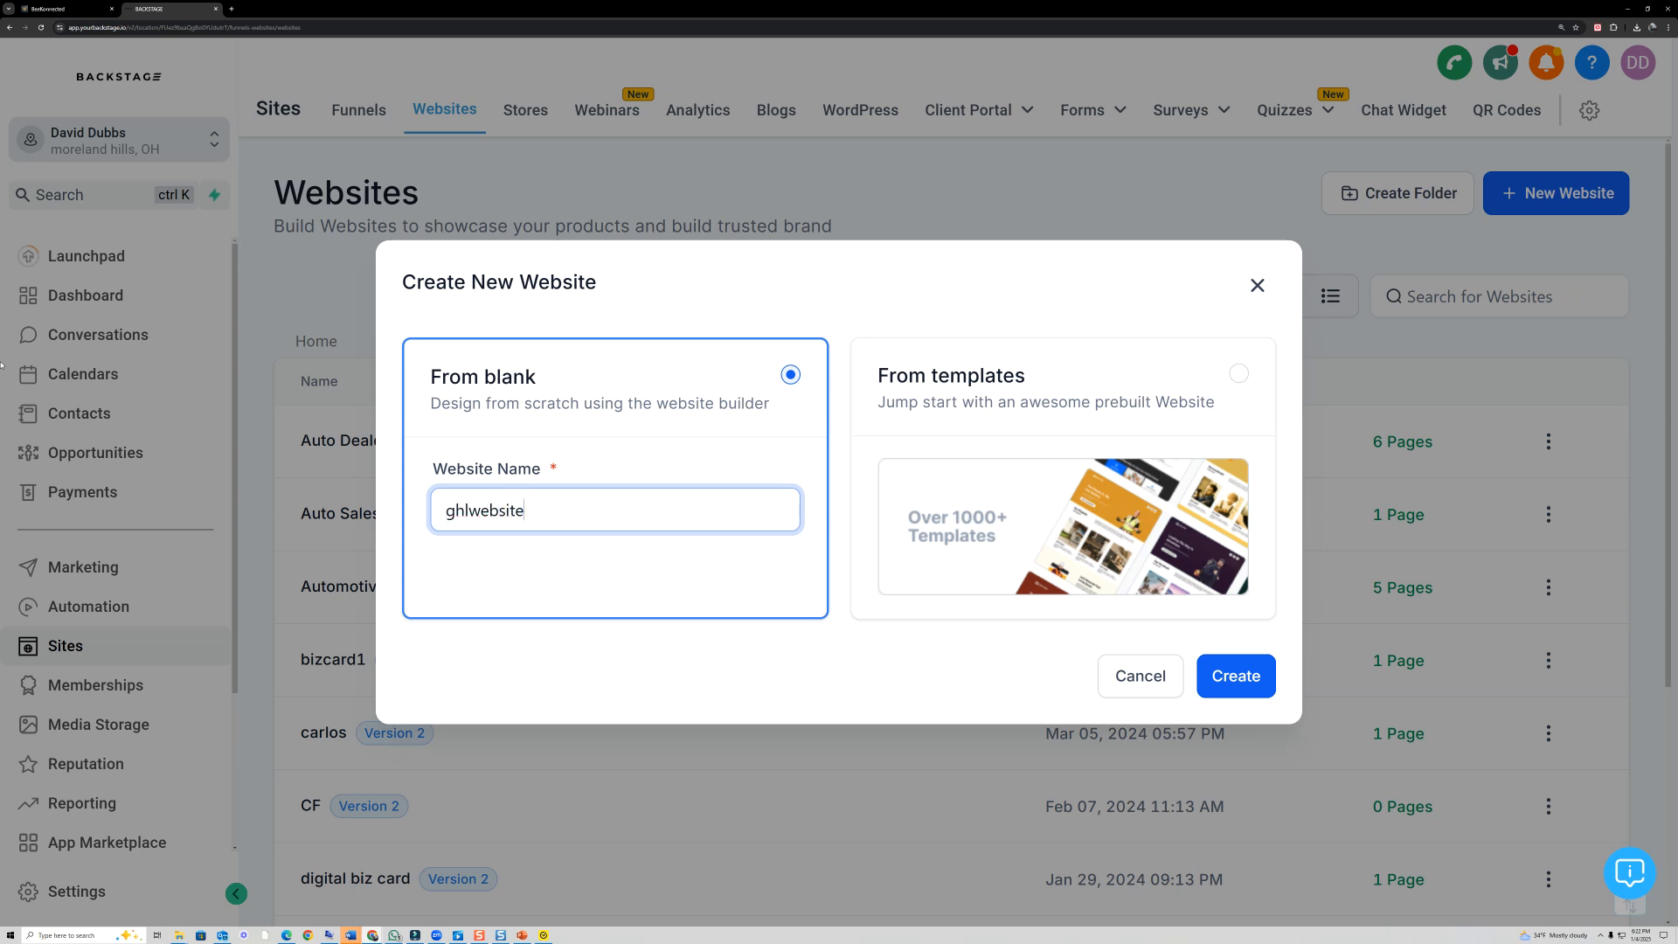
pyautogui.write('demo')
pyautogui.click(470, 512)
pyautogui.click(531, 511)
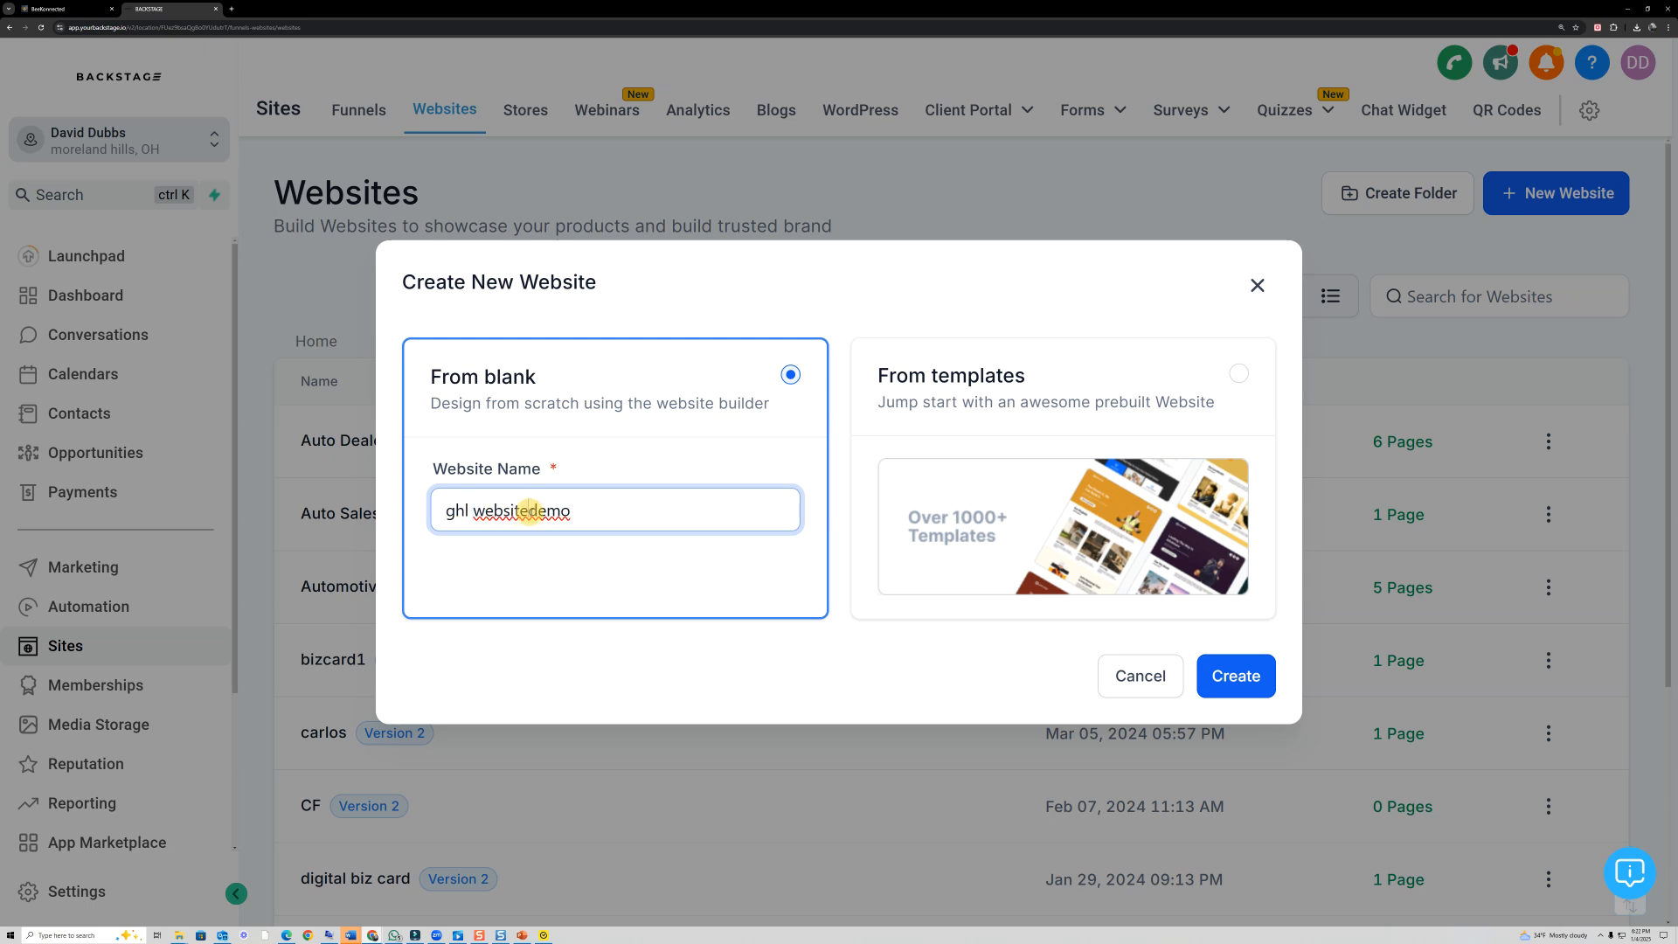
pyautogui.click(1266, 674)
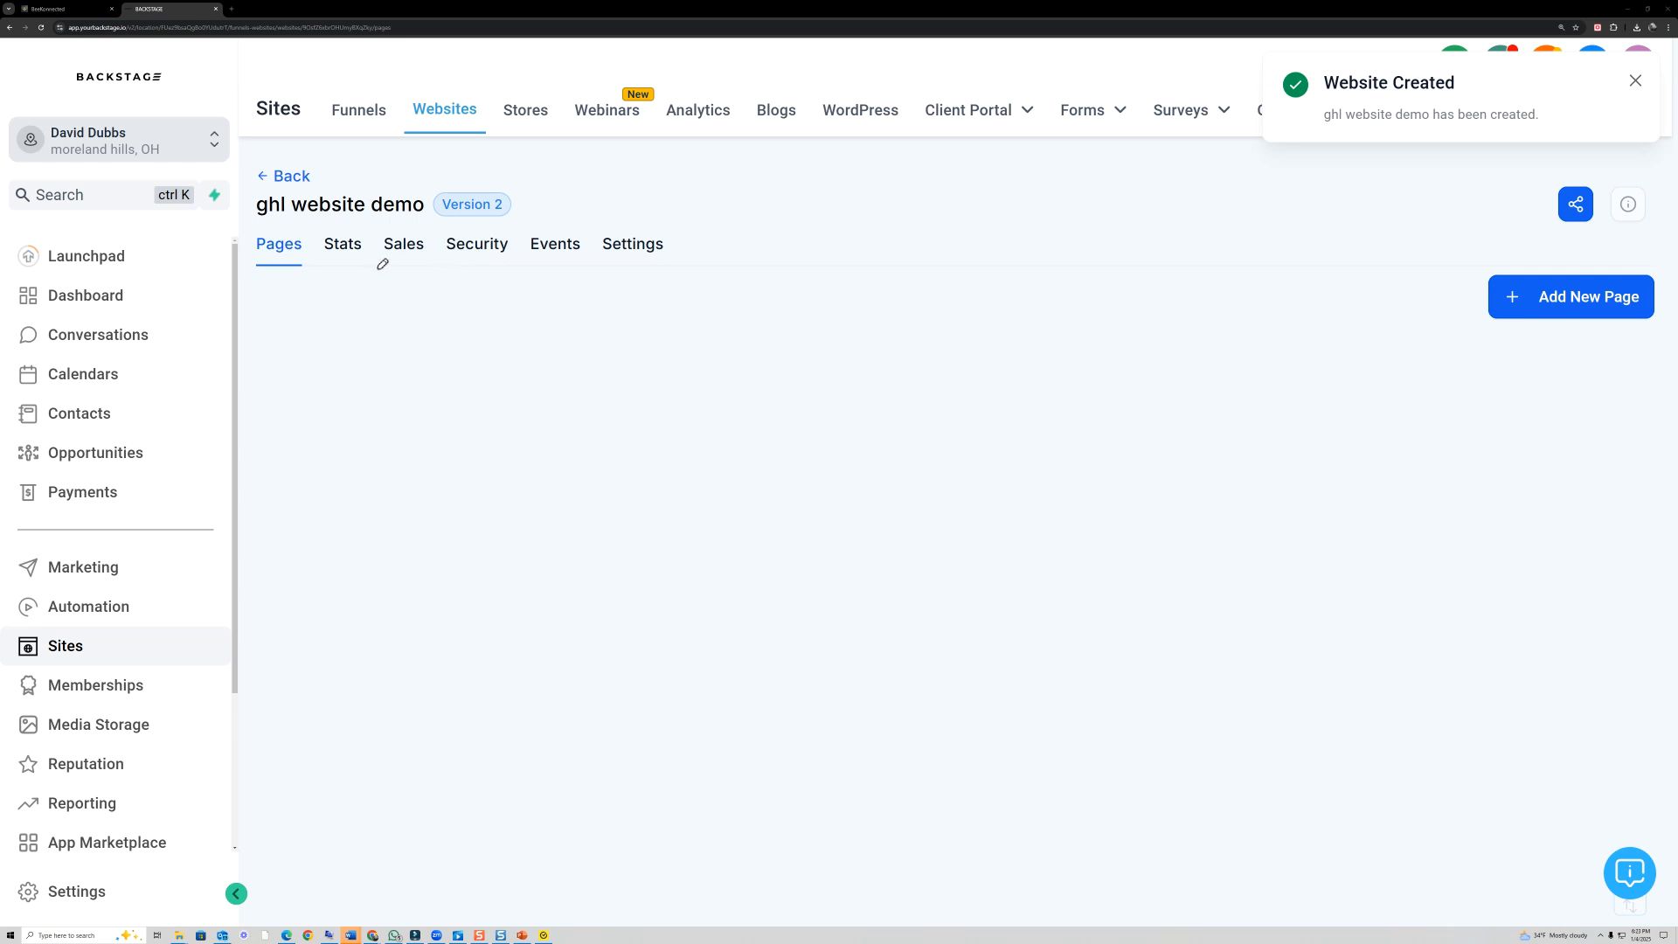
# - Add a new page to the website with the name "home" and the path "home"
pyautogui.moveTo(1663, 264)
pyautogui.mouseDown()
pyautogui.moveTo(1498, 255)
pyautogui.moveTo(1619, 420)
pyautogui.moveTo(1651, 276)
pyautogui.mouseUp()
pyautogui.moveTo(1205, 368)
pyautogui.mouseDown()
pyautogui.moveTo(1341, 339)
pyautogui.moveTo(1363, 345)
pyautogui.moveTo(1355, 358)
pyautogui.mouseUp()
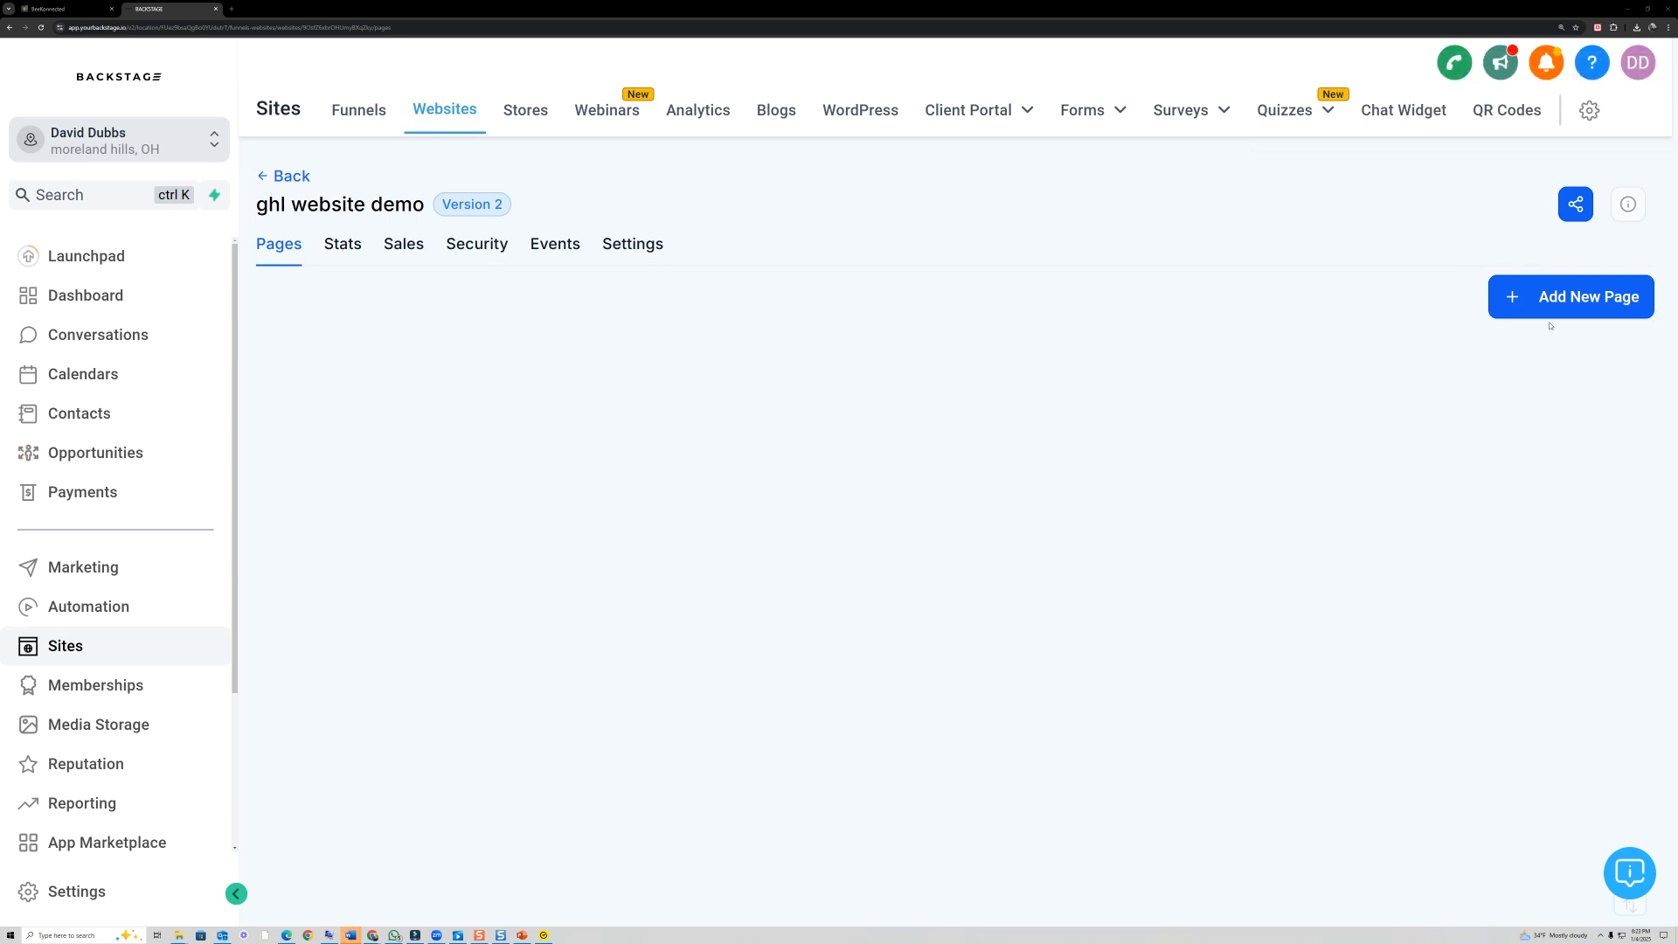
pyautogui.click(1541, 297)
pyautogui.click(681, 387)
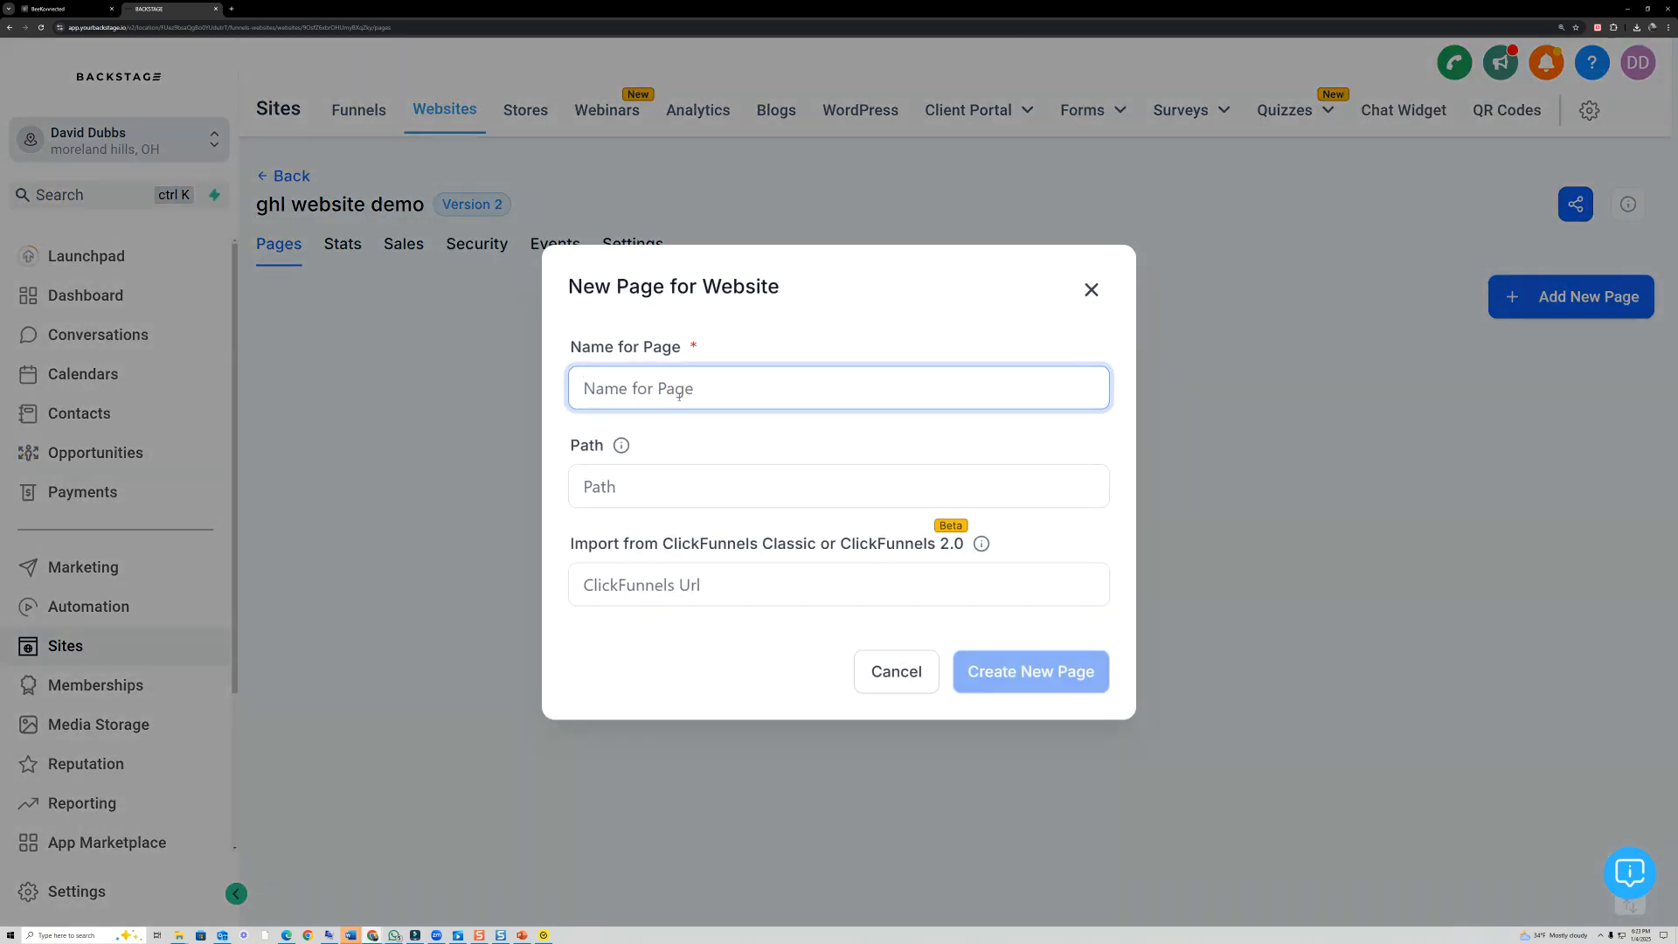
pyautogui.write('home')
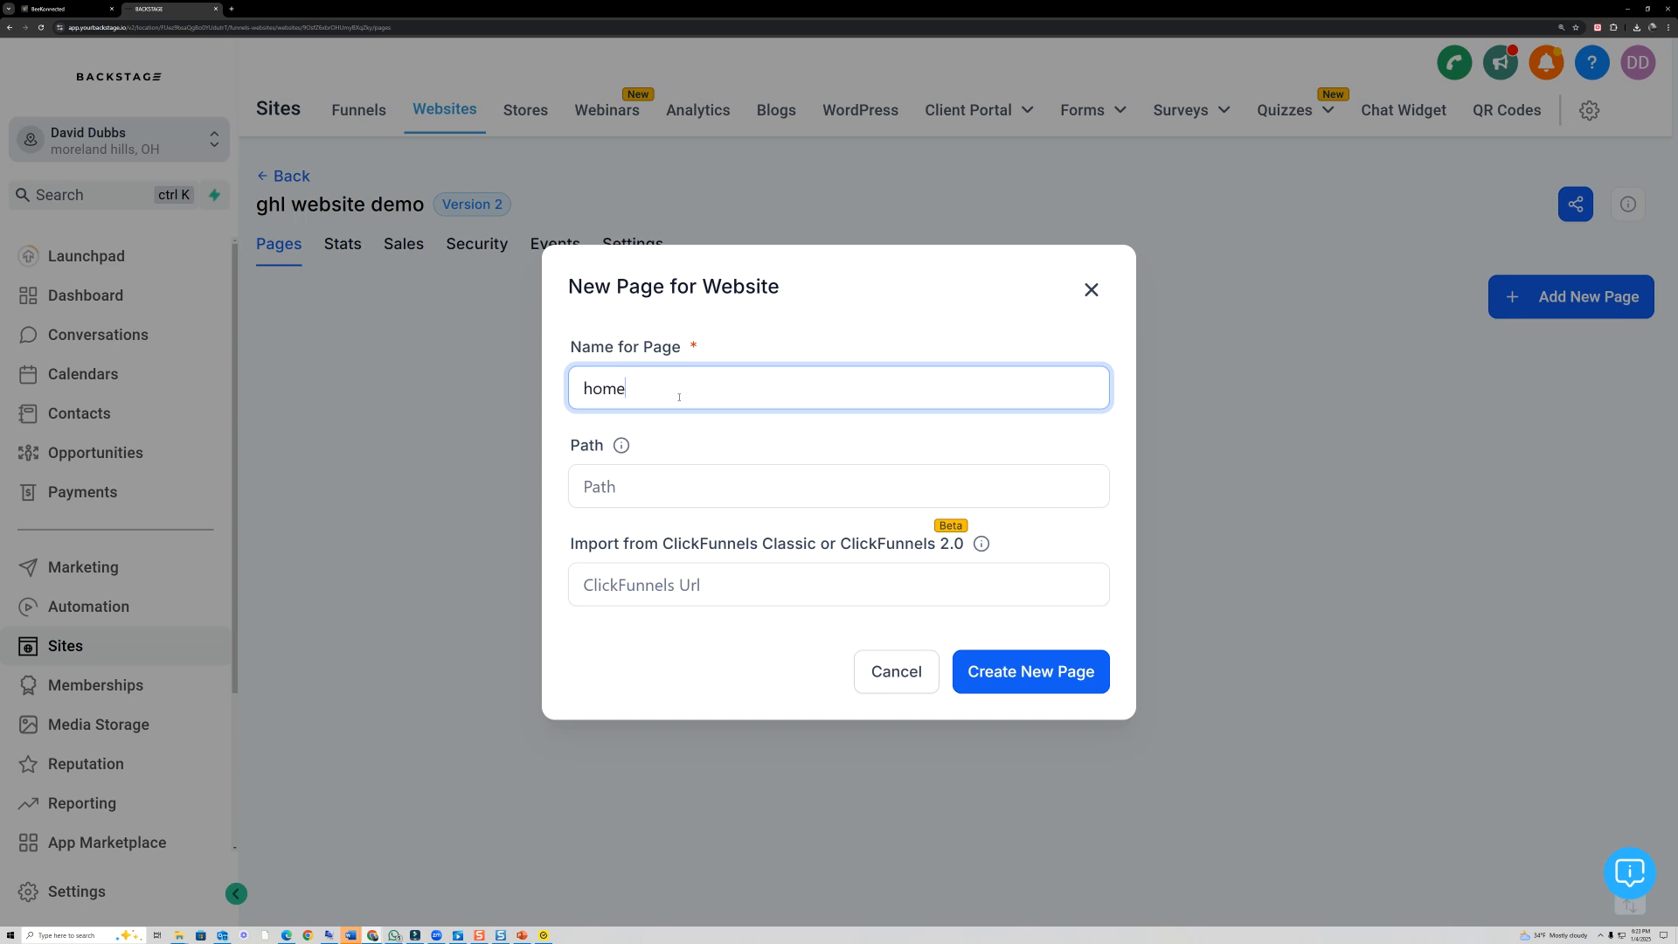
pyautogui.click(633, 485)
pyautogui.write('home')
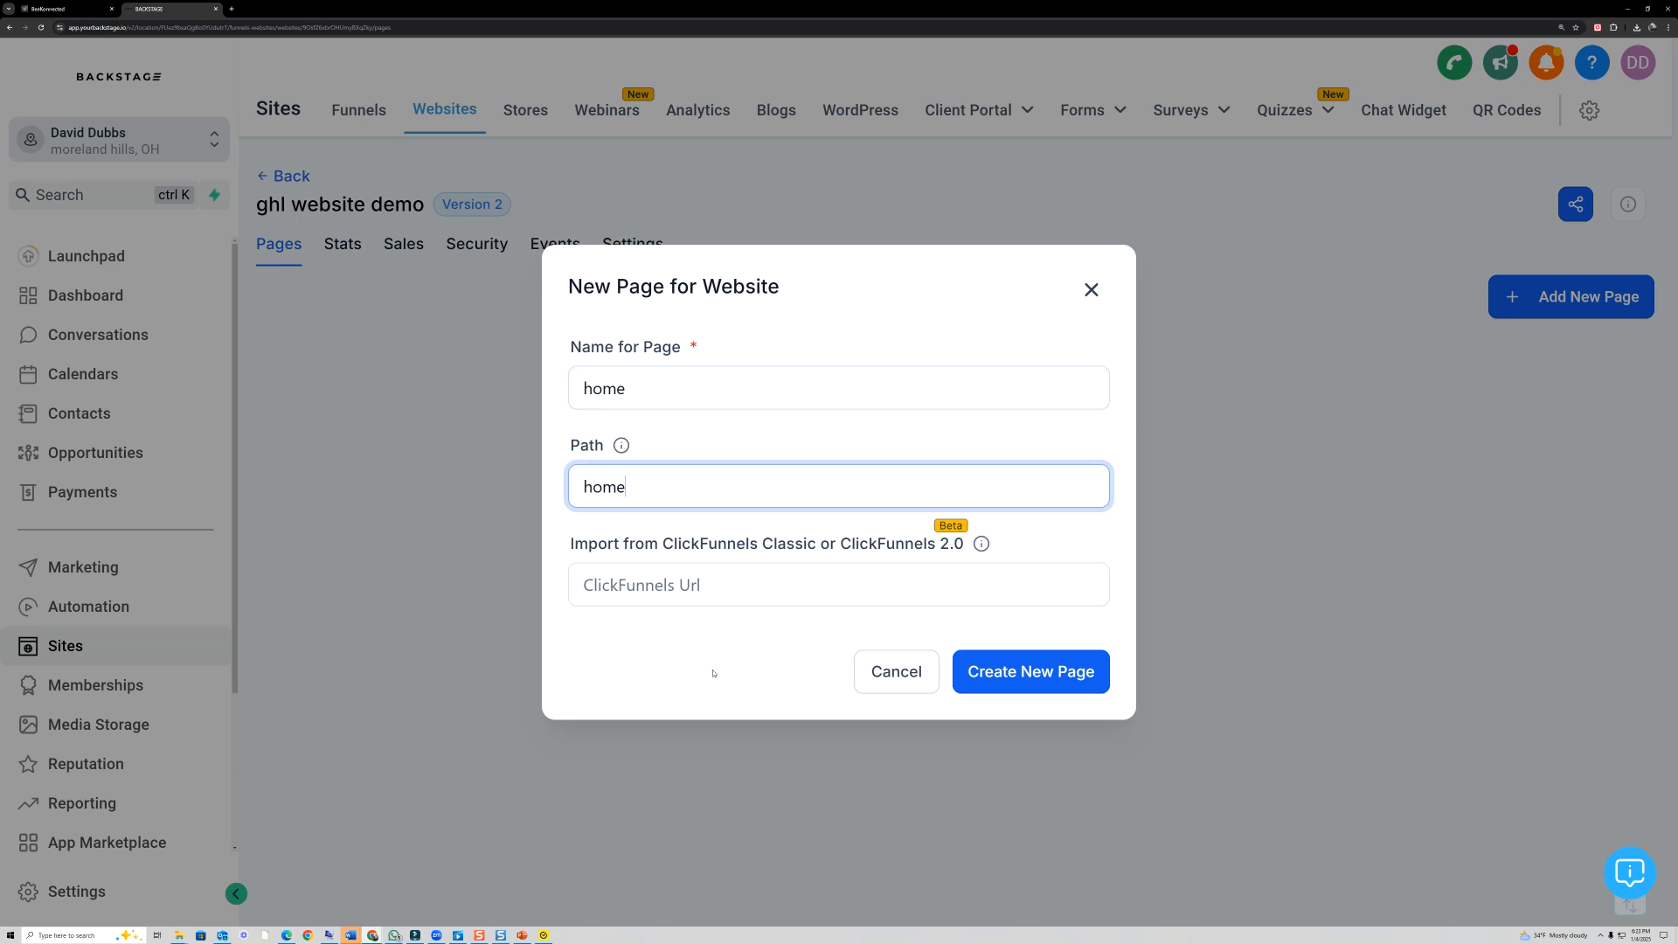
pyautogui.moveTo(1052, 543)
pyautogui.mouseDown()
pyautogui.moveTo(861, 507)
pyautogui.moveTo(532, 537)
pyautogui.moveTo(1093, 611)
pyautogui.moveTo(1049, 544)
pyautogui.mouseUp()
pyautogui.moveTo(647, 746)
pyautogui.mouseDown()
pyautogui.moveTo(670, 629)
pyautogui.moveTo(656, 641)
pyautogui.mouseUp()
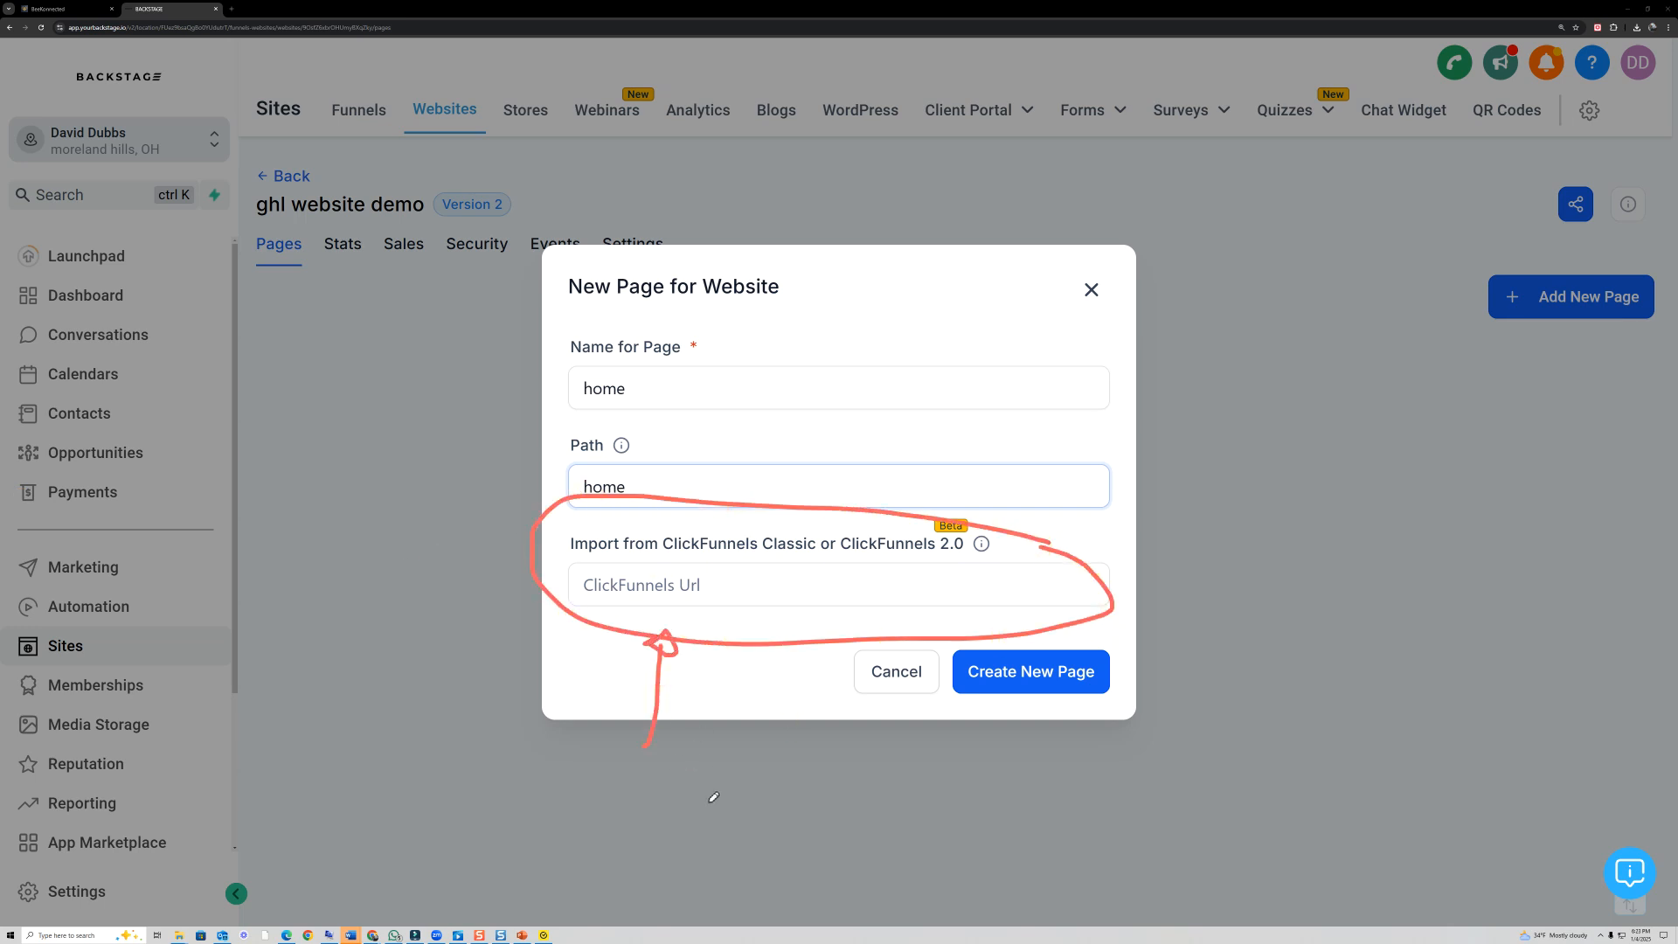
pyautogui.doubleClick(784, 753)
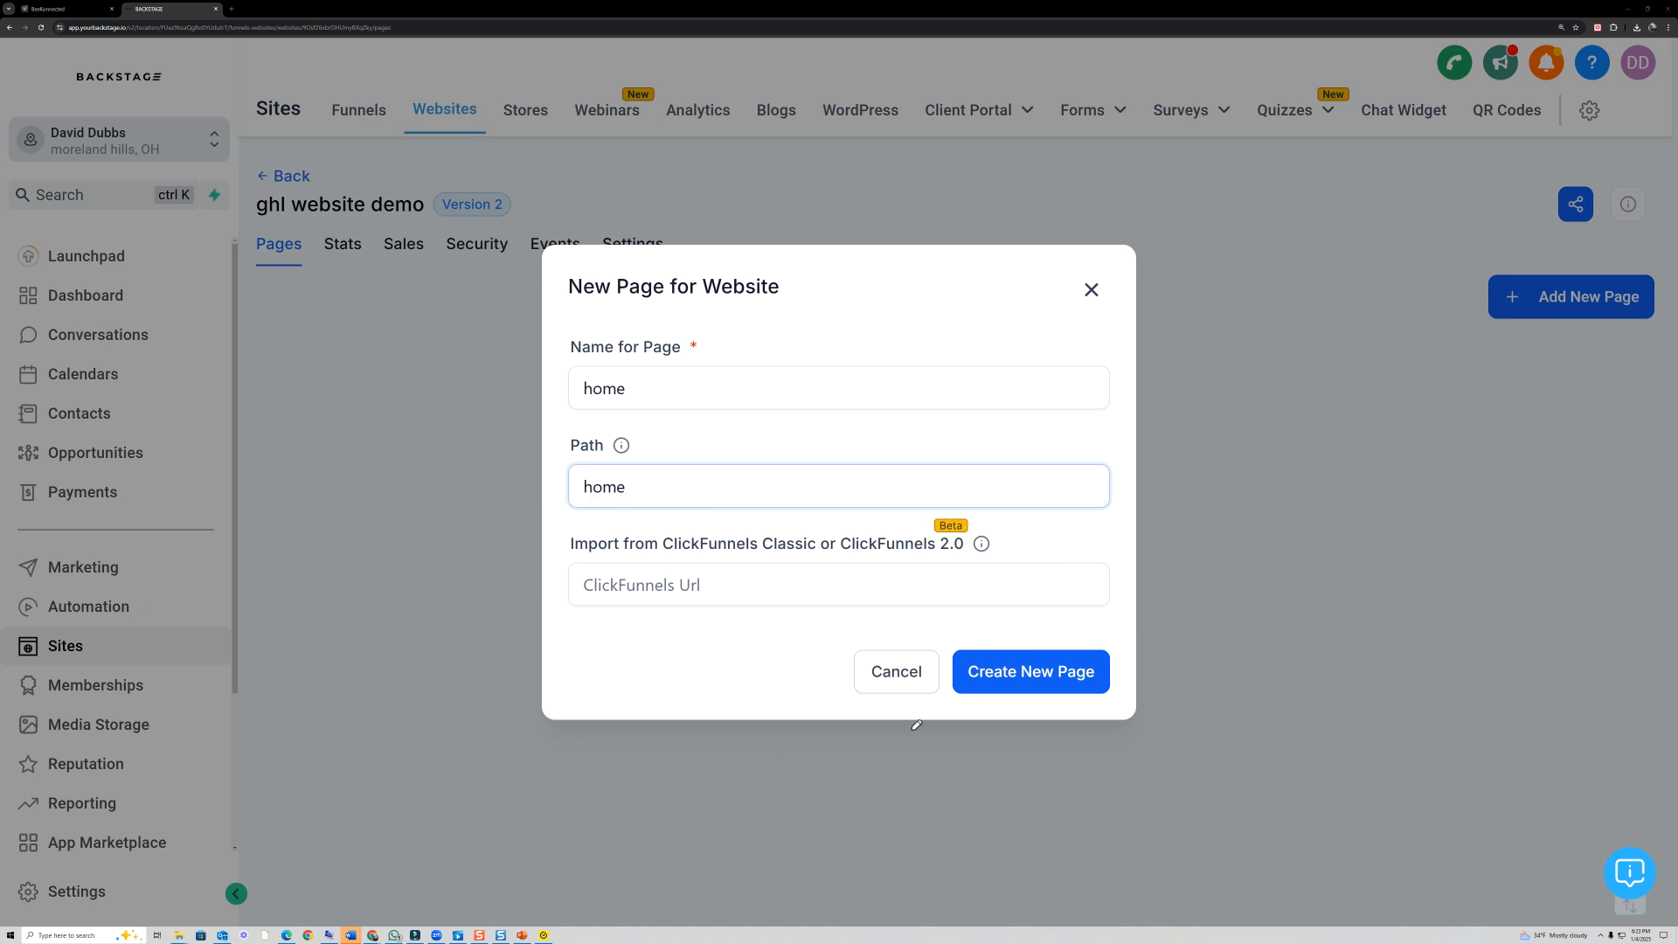
pyautogui.moveTo(1153, 643)
pyautogui.mouseDown()
pyautogui.moveTo(934, 673)
pyautogui.moveTo(1136, 642)
pyautogui.mouseUp()
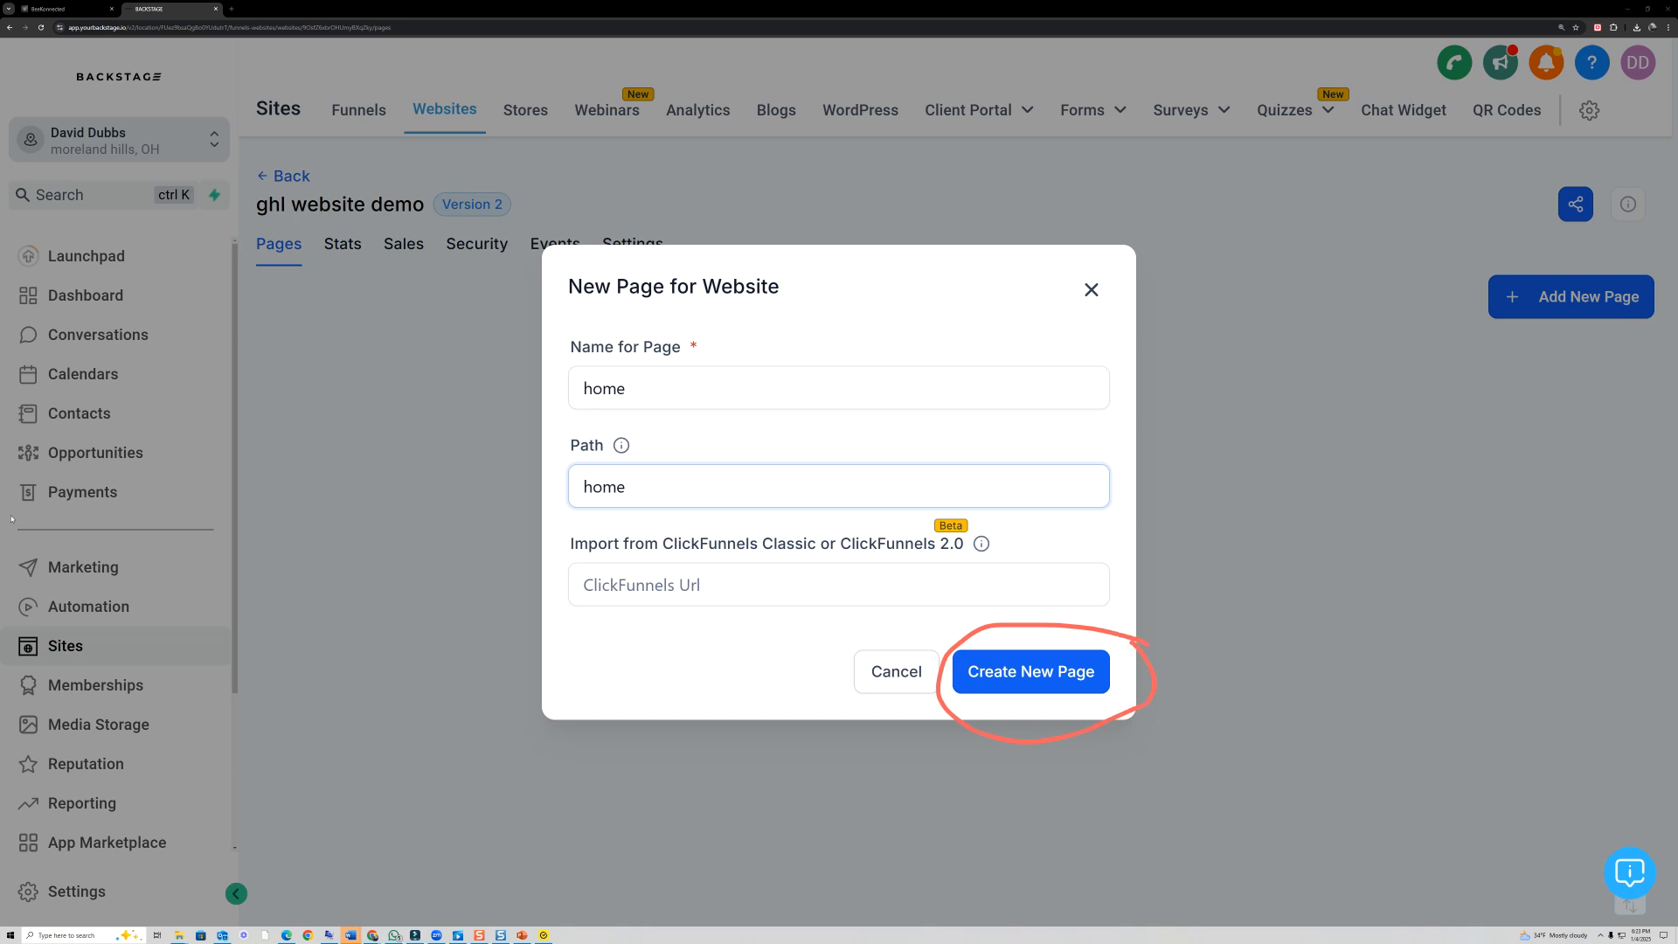
pyautogui.click(457, 620)
pyautogui.click(1023, 673)
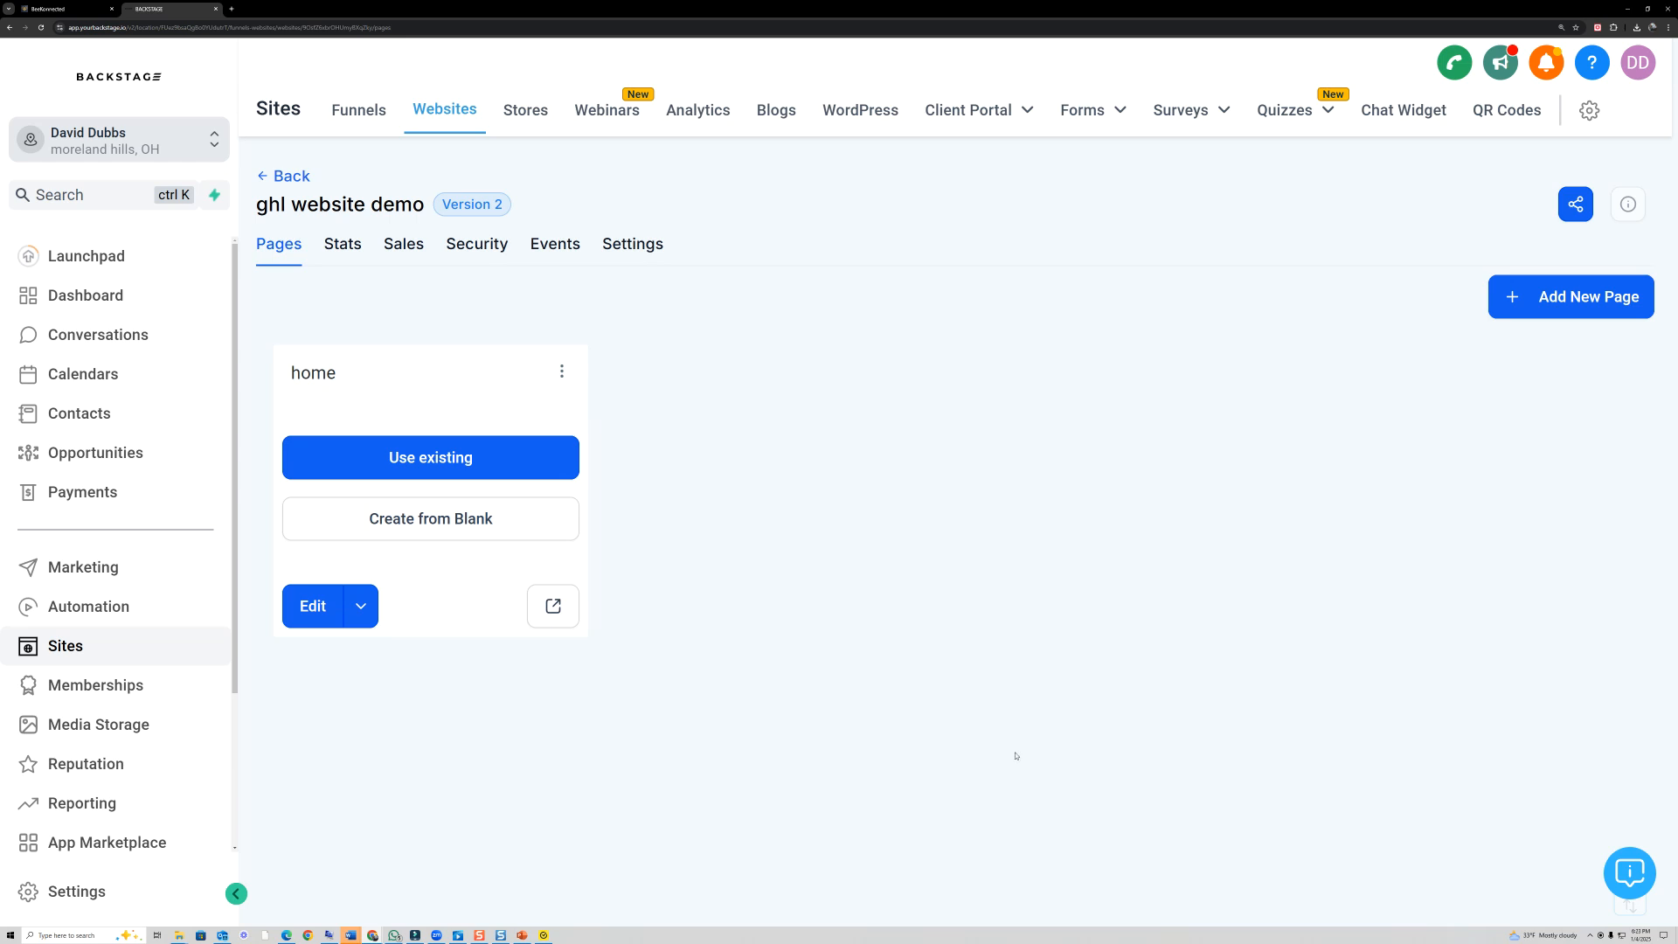
# - Create the home page from blank and add a Full Width section to it
pyautogui.moveTo(517, 483)
pyautogui.mouseDown()
pyautogui.moveTo(313, 551)
pyautogui.moveTo(536, 479)
pyautogui.mouseUp()
pyautogui.click(424, 519)
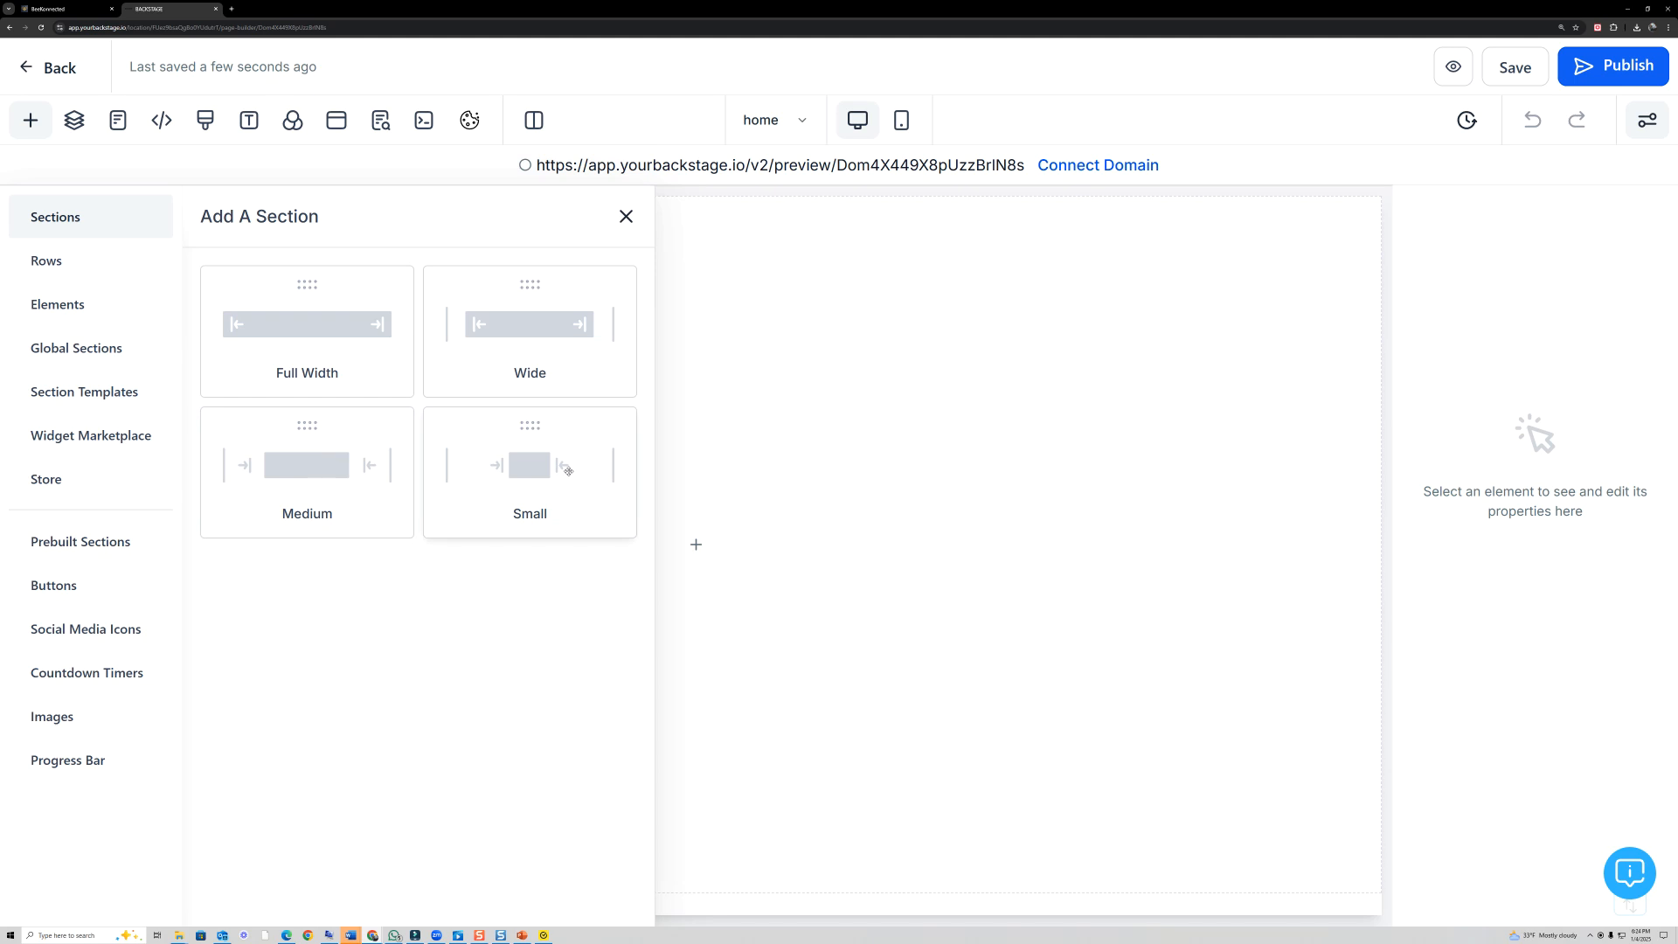
pyautogui.moveTo(619, 469)
pyautogui.mouseDown()
pyautogui.moveTo(547, 407)
pyautogui.moveTo(489, 507)
pyautogui.moveTo(588, 450)
pyautogui.mouseUp()
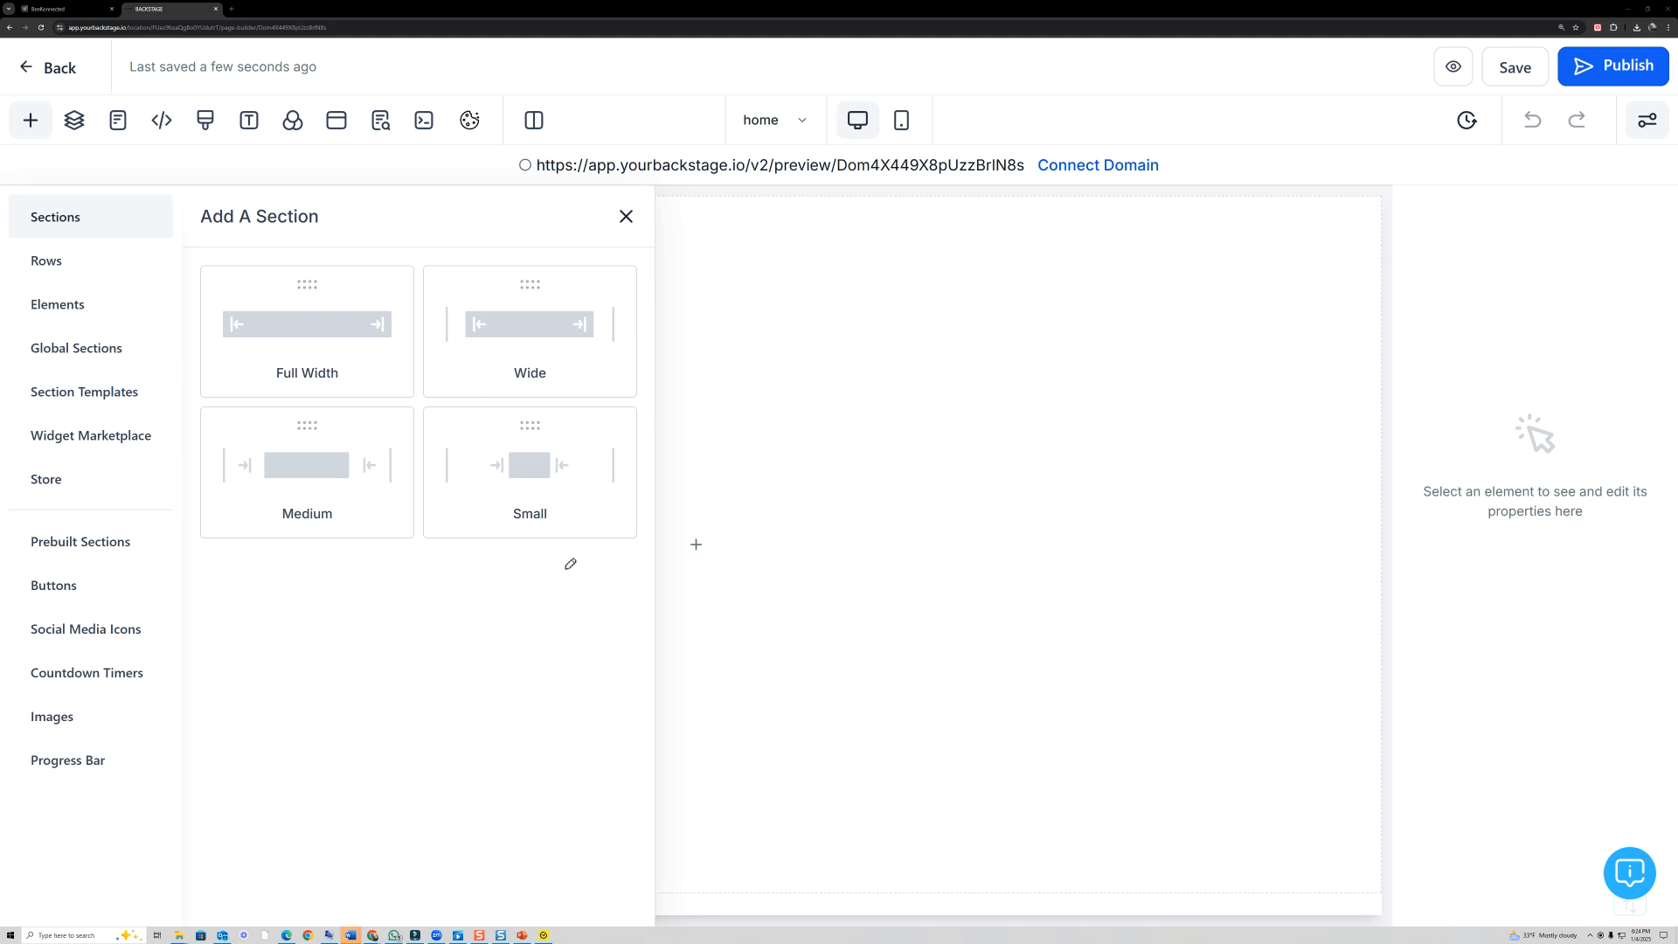
pyautogui.moveTo(225, 367)
pyautogui.mouseDown()
pyautogui.moveTo(262, 397)
pyautogui.moveTo(407, 305)
pyautogui.moveTo(255, 358)
pyautogui.mouseUp()
pyautogui.click(294, 340)
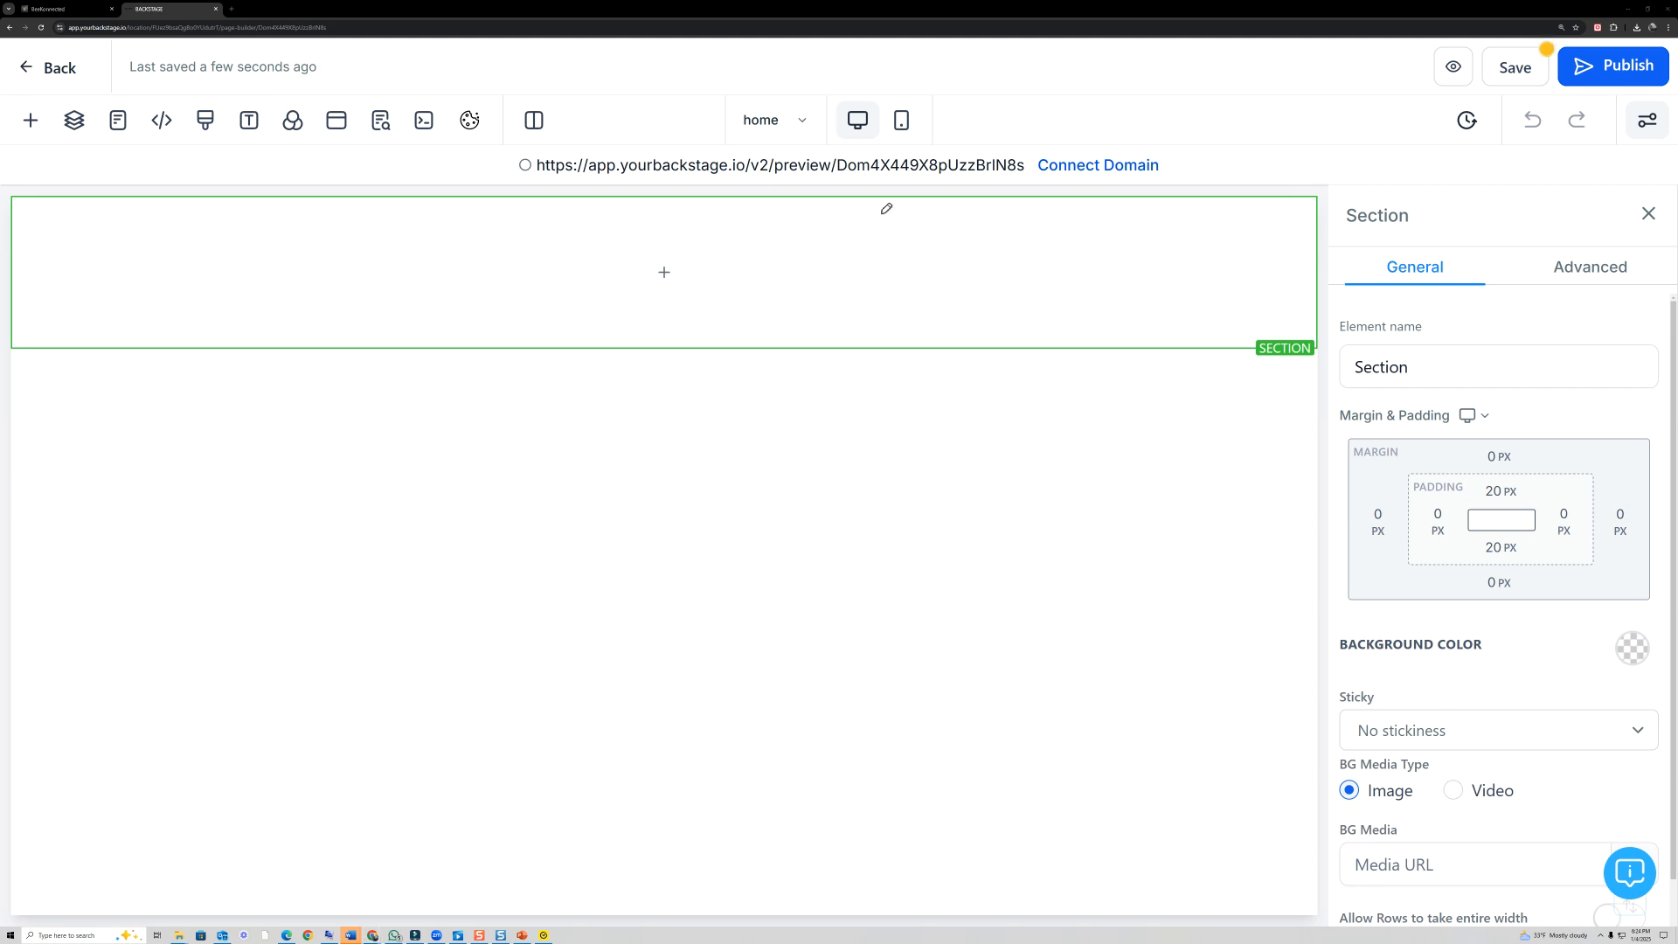
pyautogui.moveTo(922, 151)
pyautogui.mouseDown()
pyautogui.moveTo(918, 87)
pyautogui.moveTo(914, 153)
pyautogui.mouseUp()
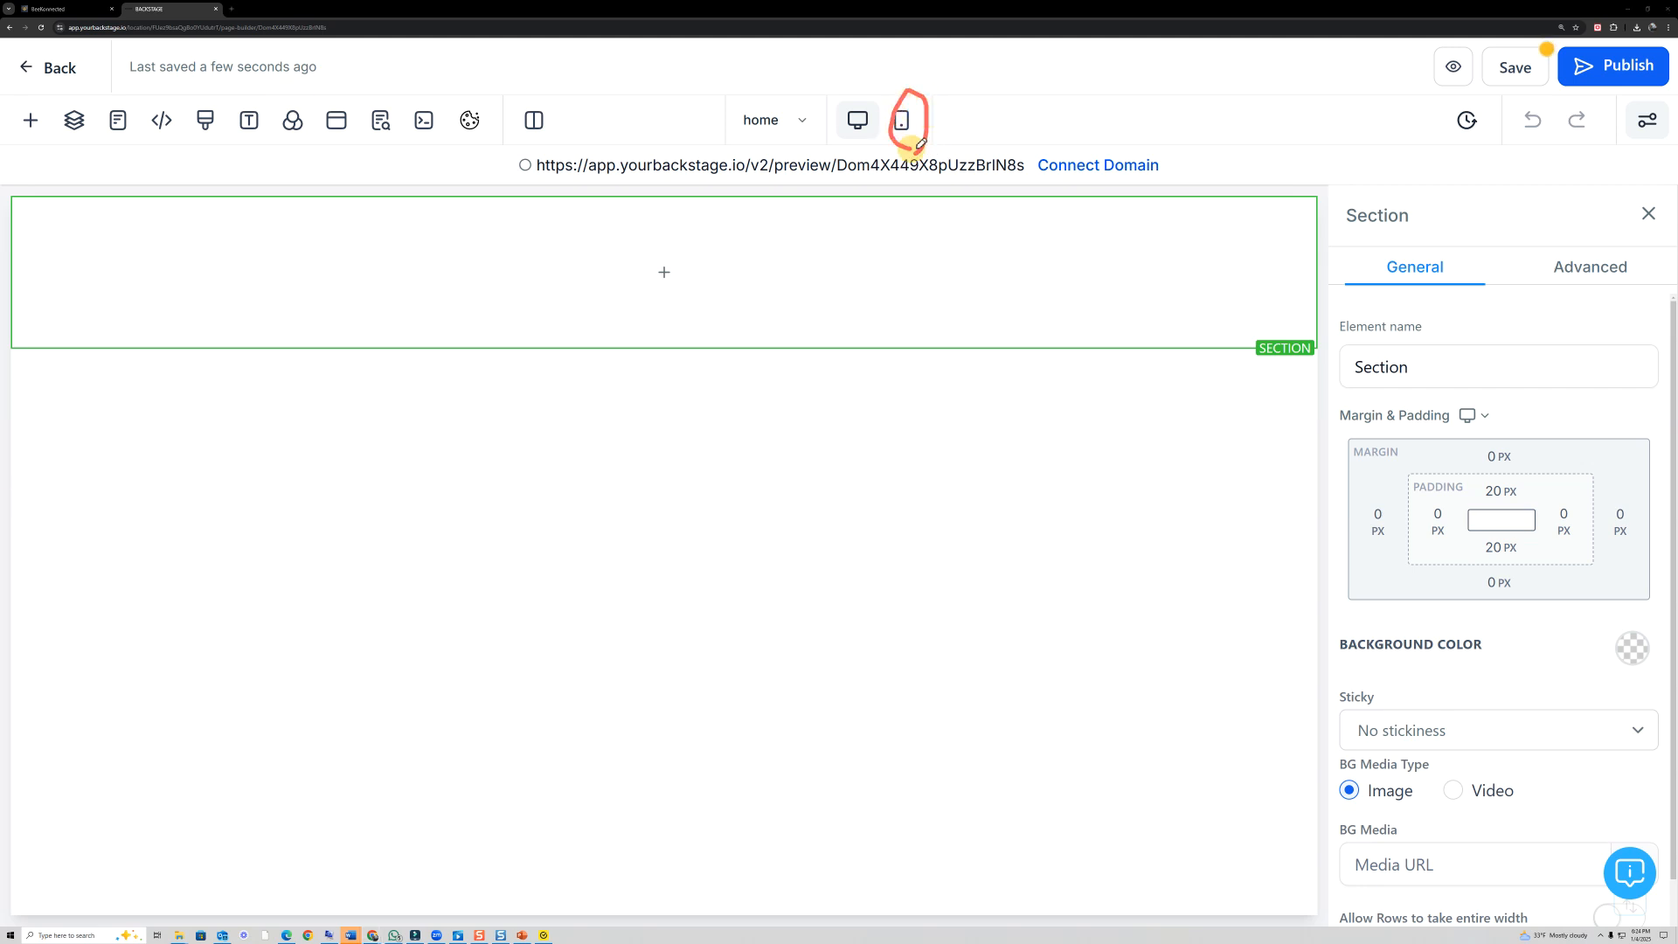
pyautogui.moveTo(1009, 120)
pyautogui.mouseDown()
pyautogui.moveTo(951, 116)
pyautogui.moveTo(955, 130)
pyautogui.mouseUp()
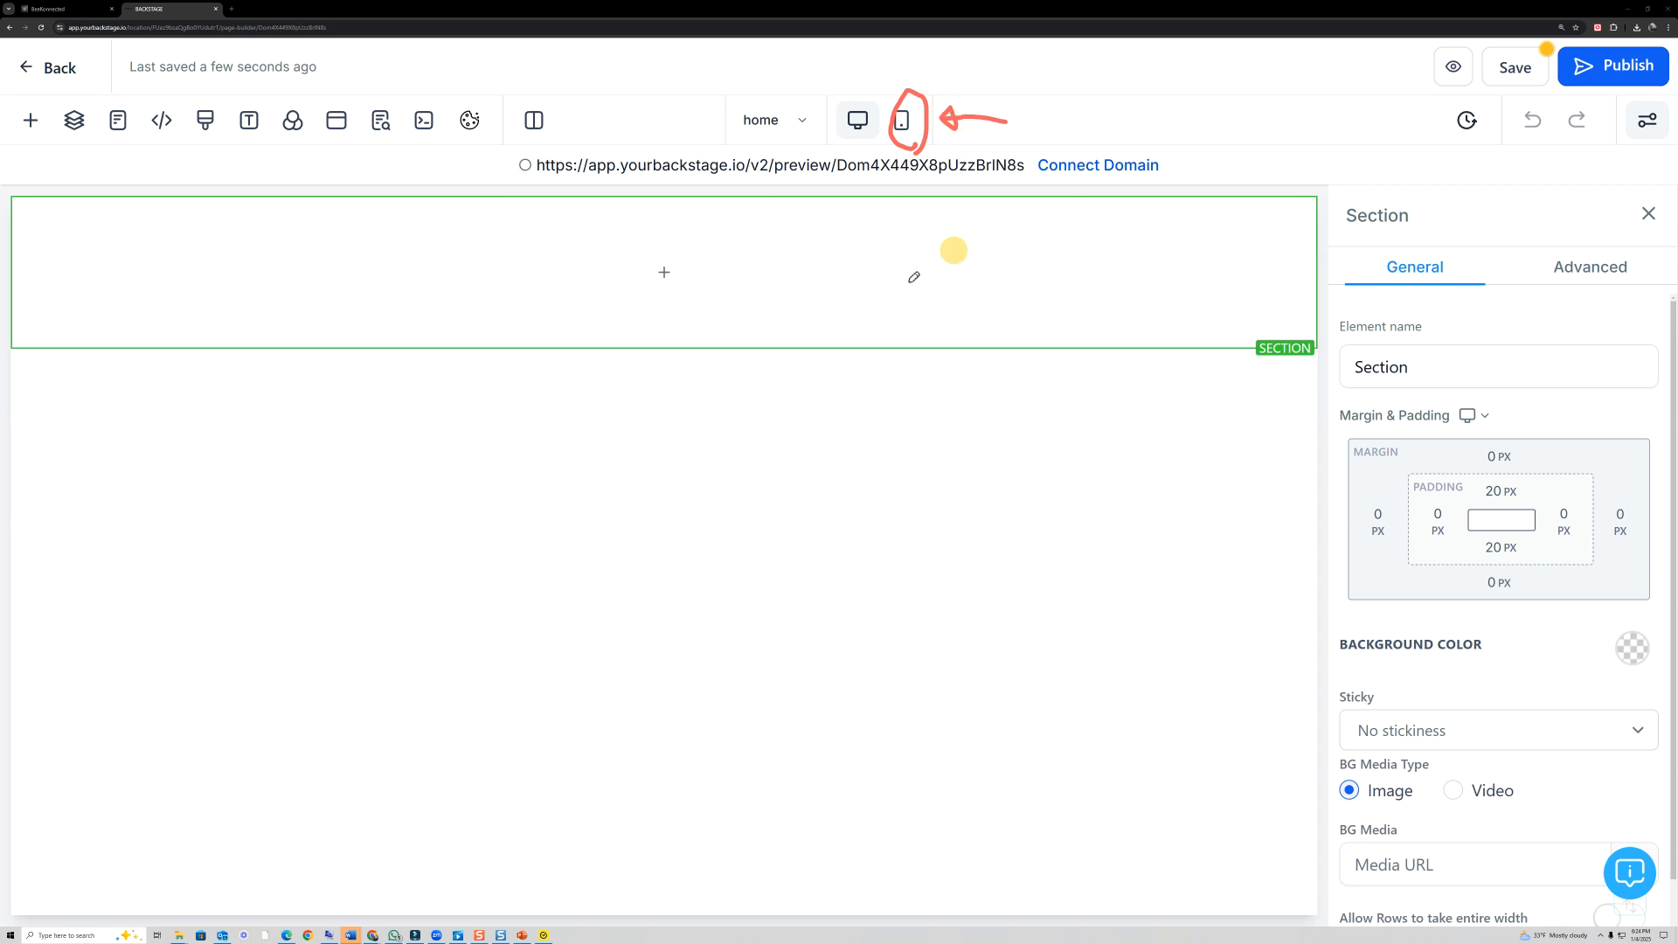
pyautogui.click(287, 548)
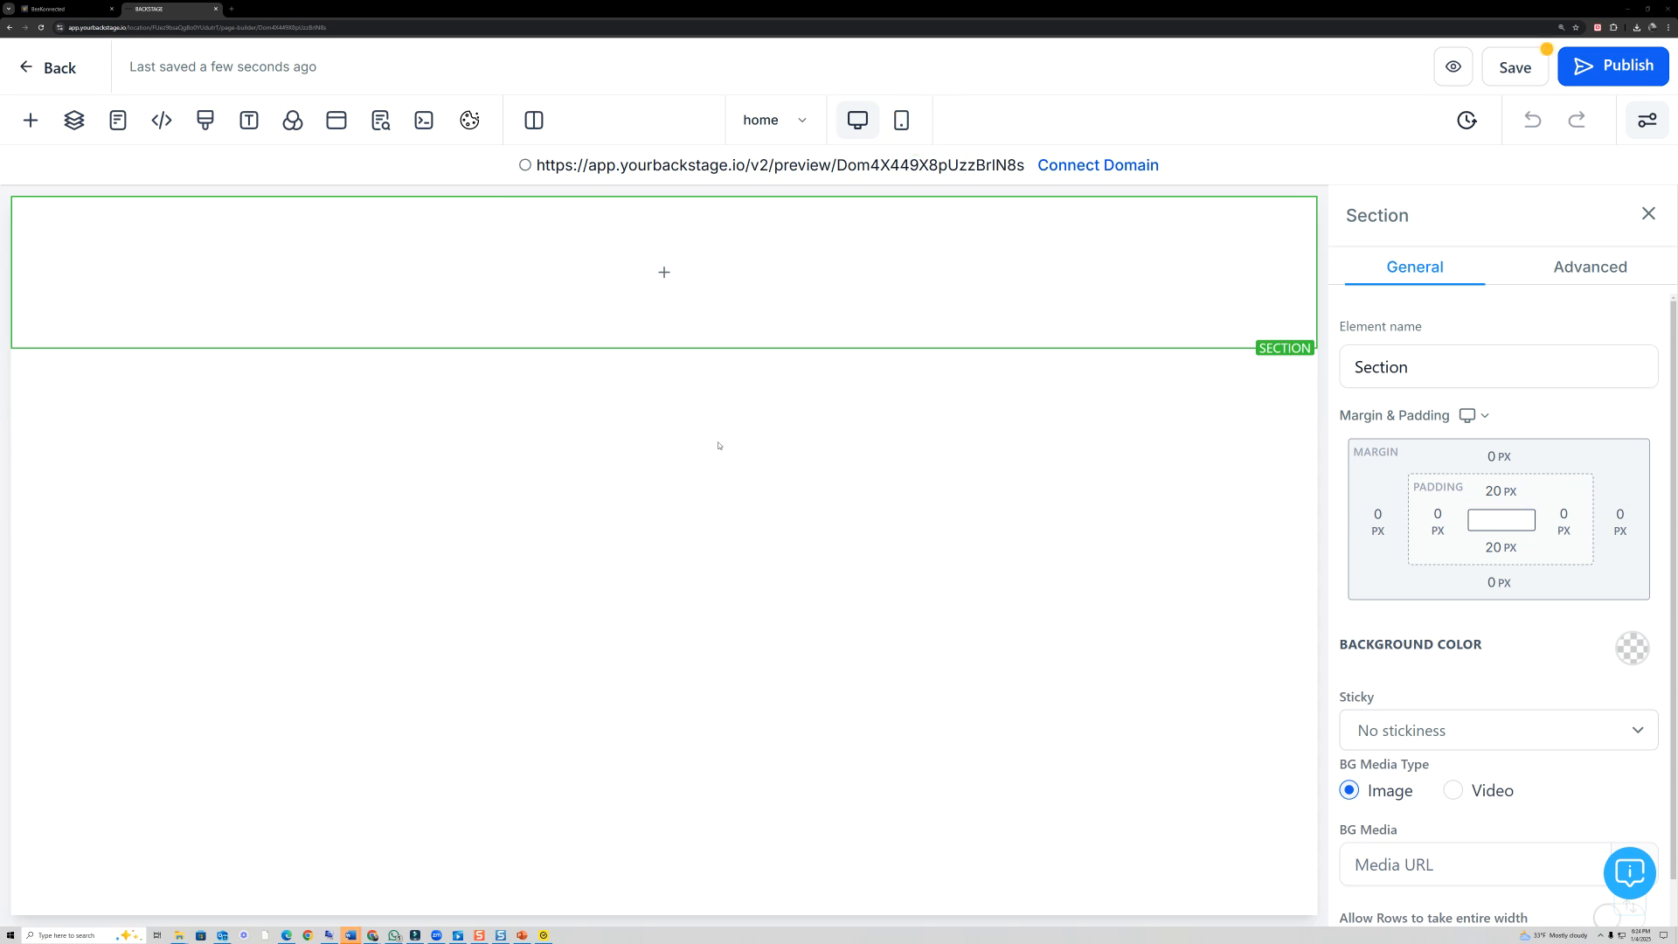
# - Add a 1 Column row to the section and insert a Sub-Headline element in its column
pyautogui.click(675, 280)
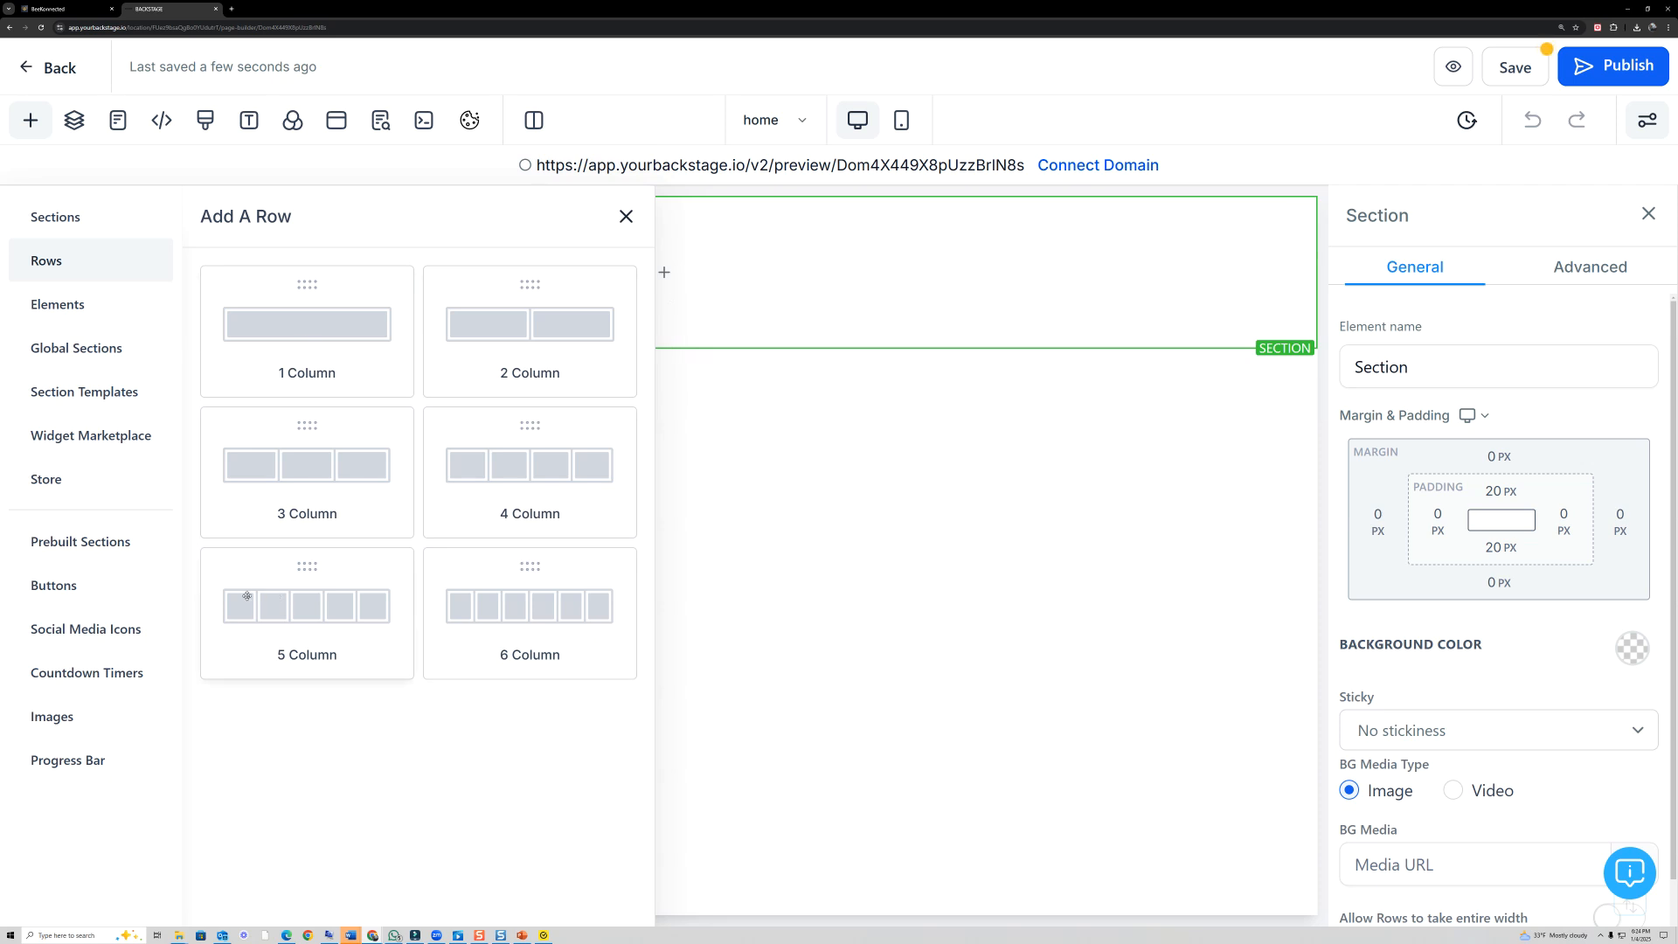
pyautogui.moveTo(296, 332); pyautogui.dragTo(624, 316)
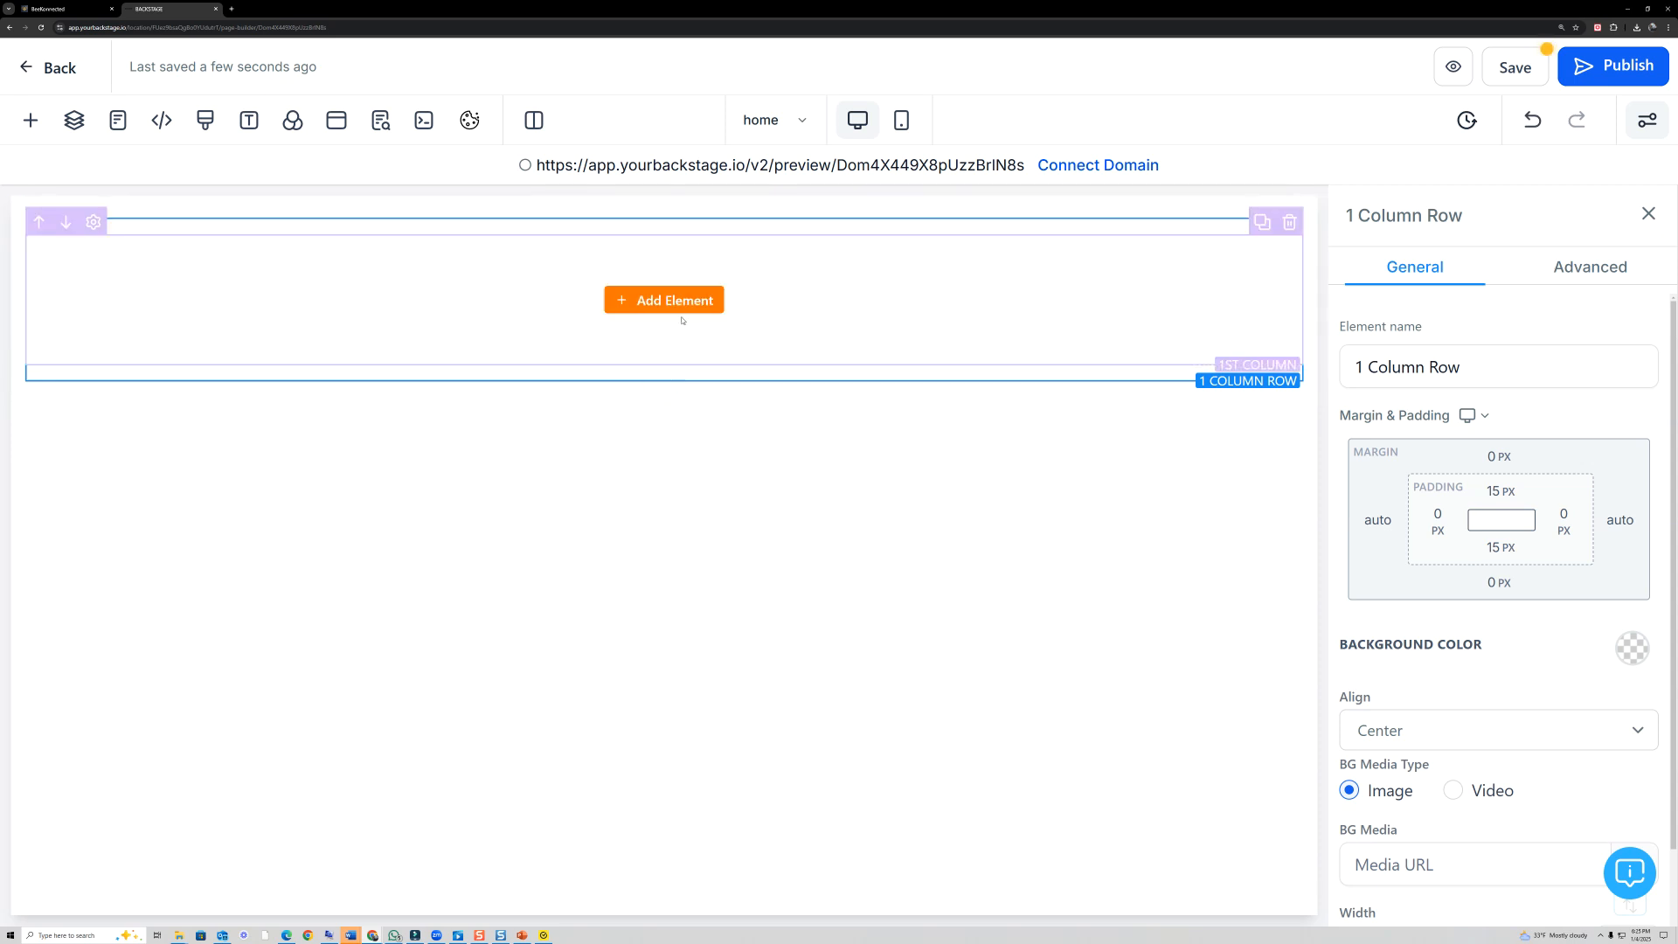
pyautogui.click(679, 308)
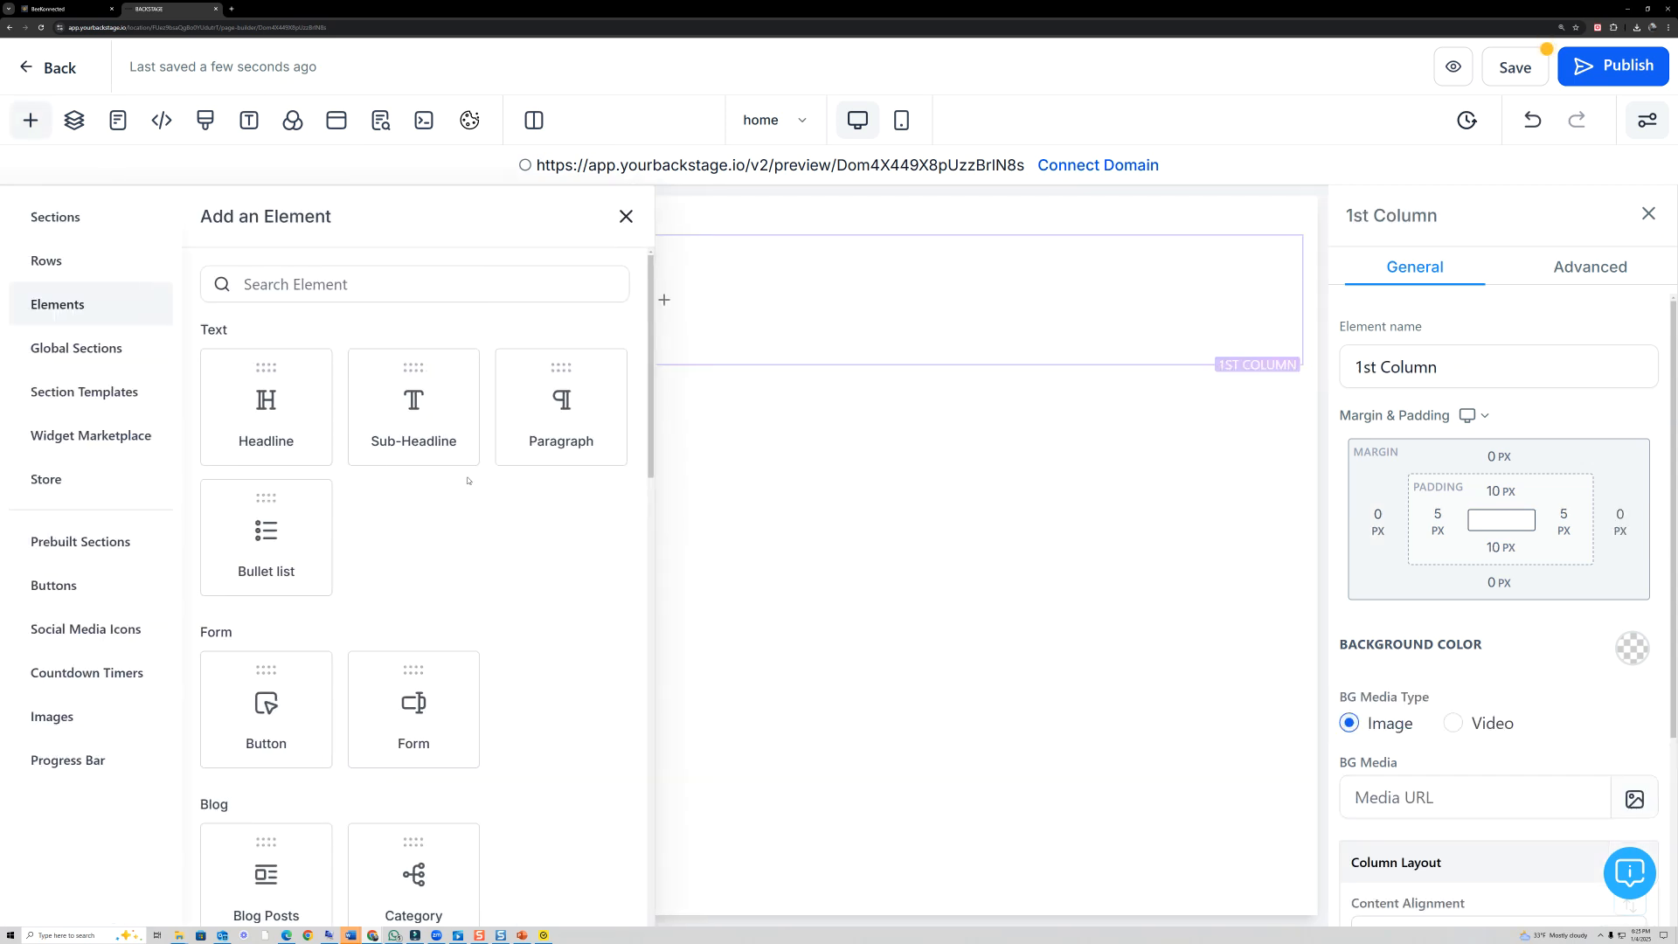
pyautogui.scroll(-1, 446, 455)
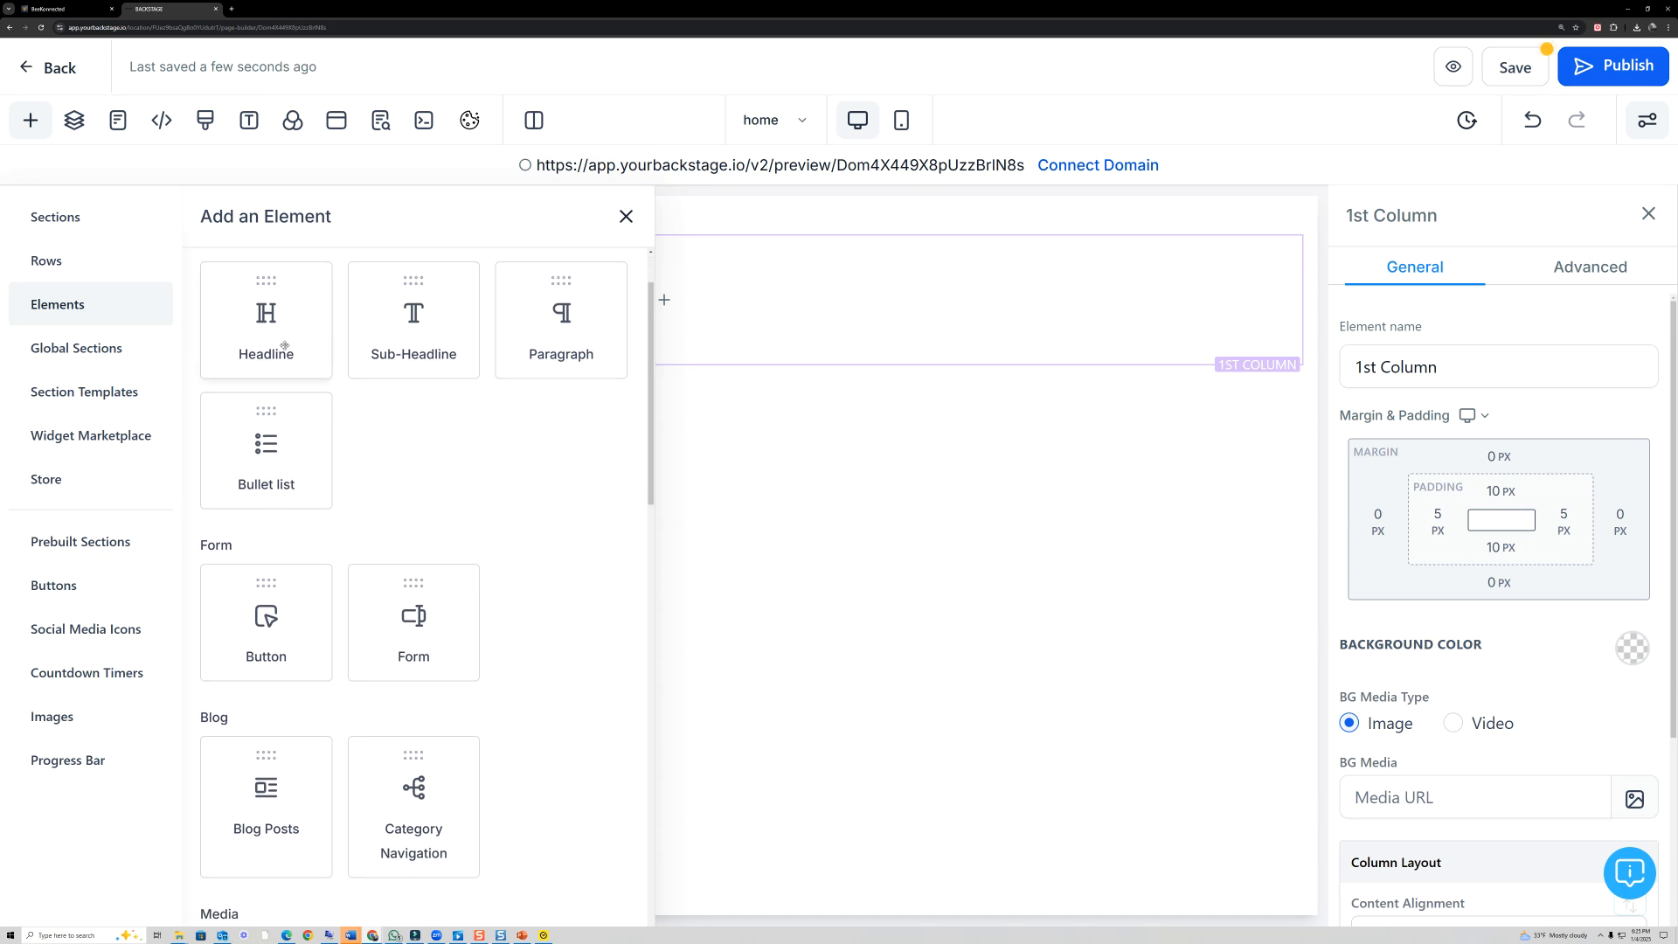
pyautogui.scroll(-2, 398, 511)
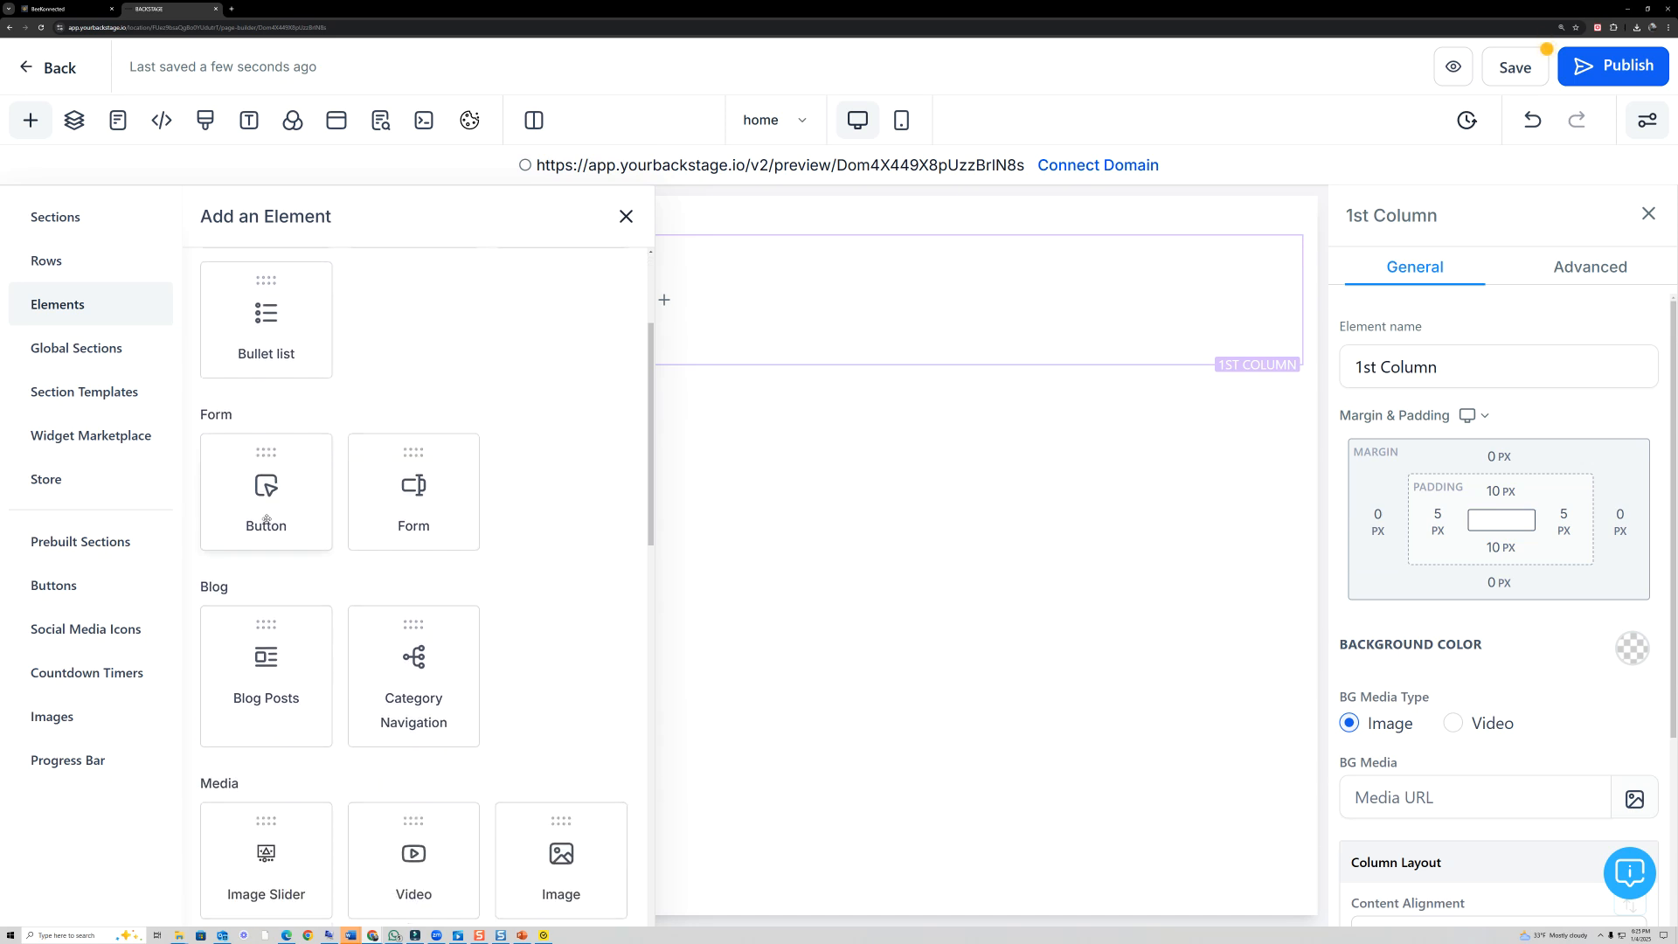
pyautogui.scroll(-5, 399, 511)
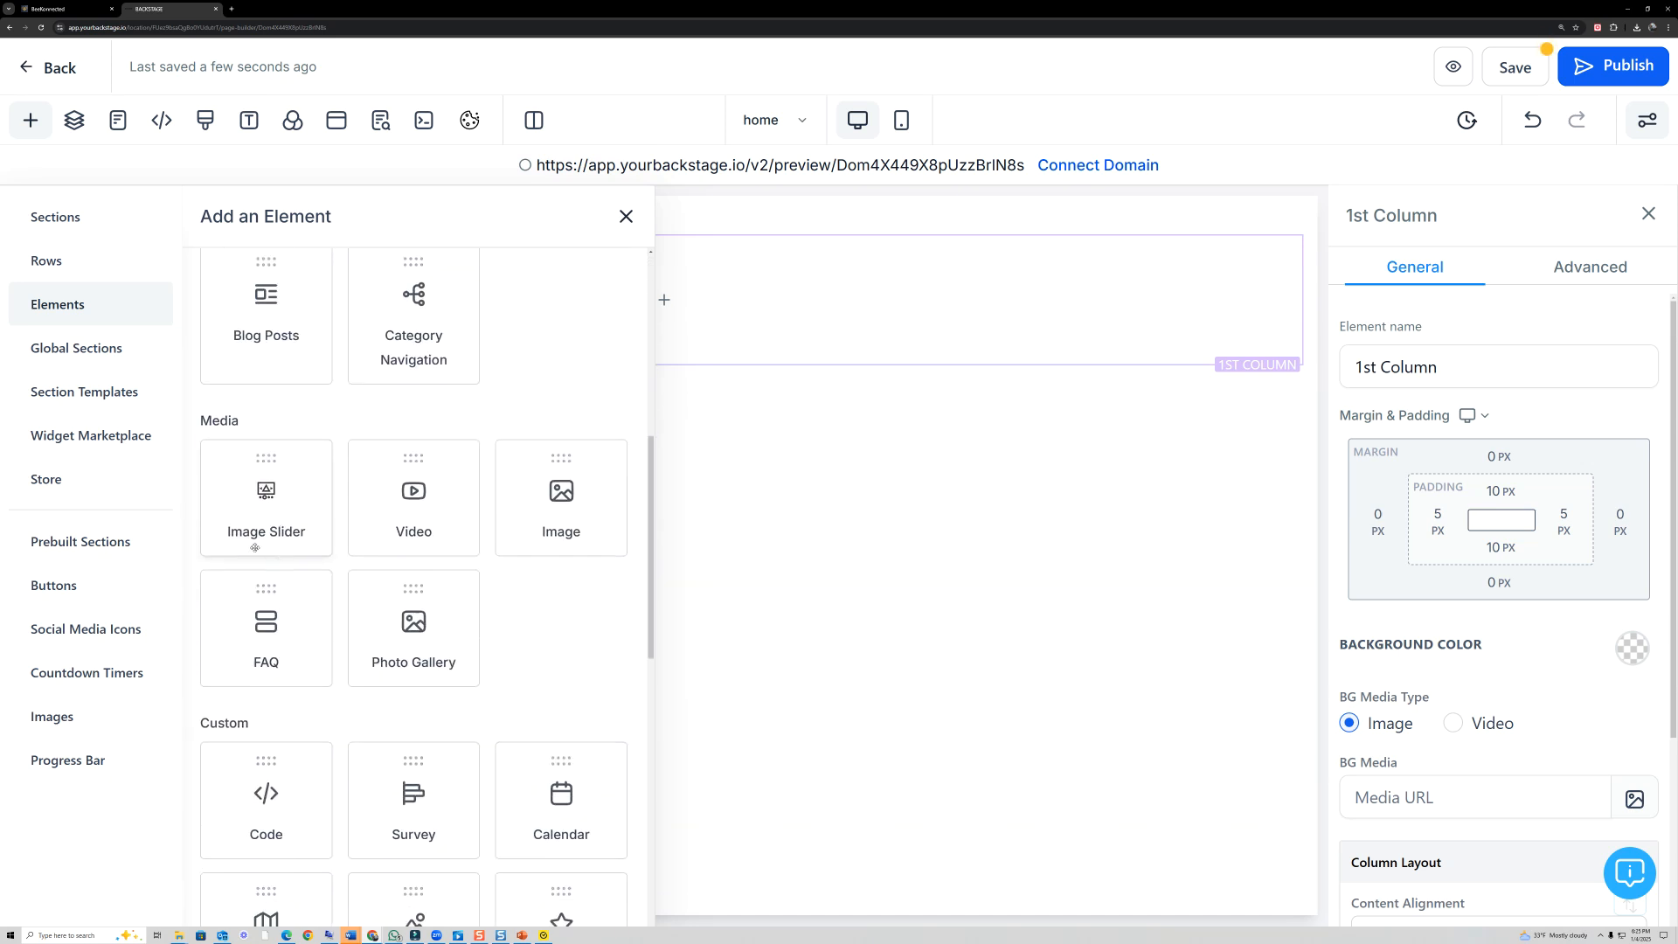
pyautogui.scroll(-5, 408, 590)
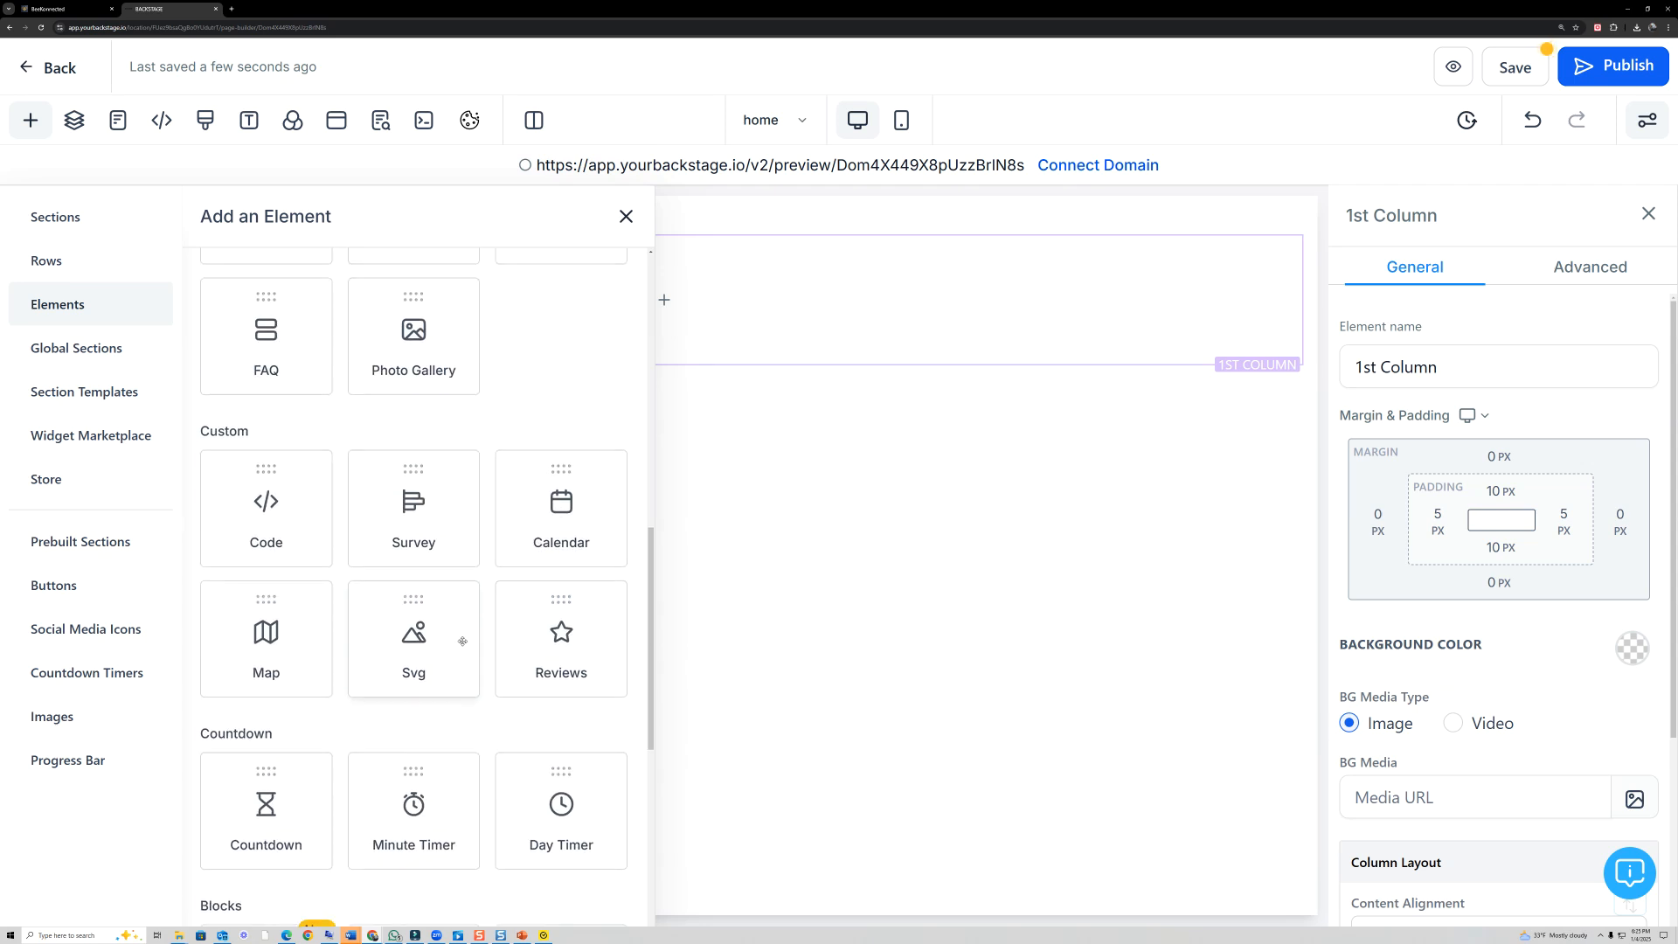
pyautogui.scroll(-5, 493, 671)
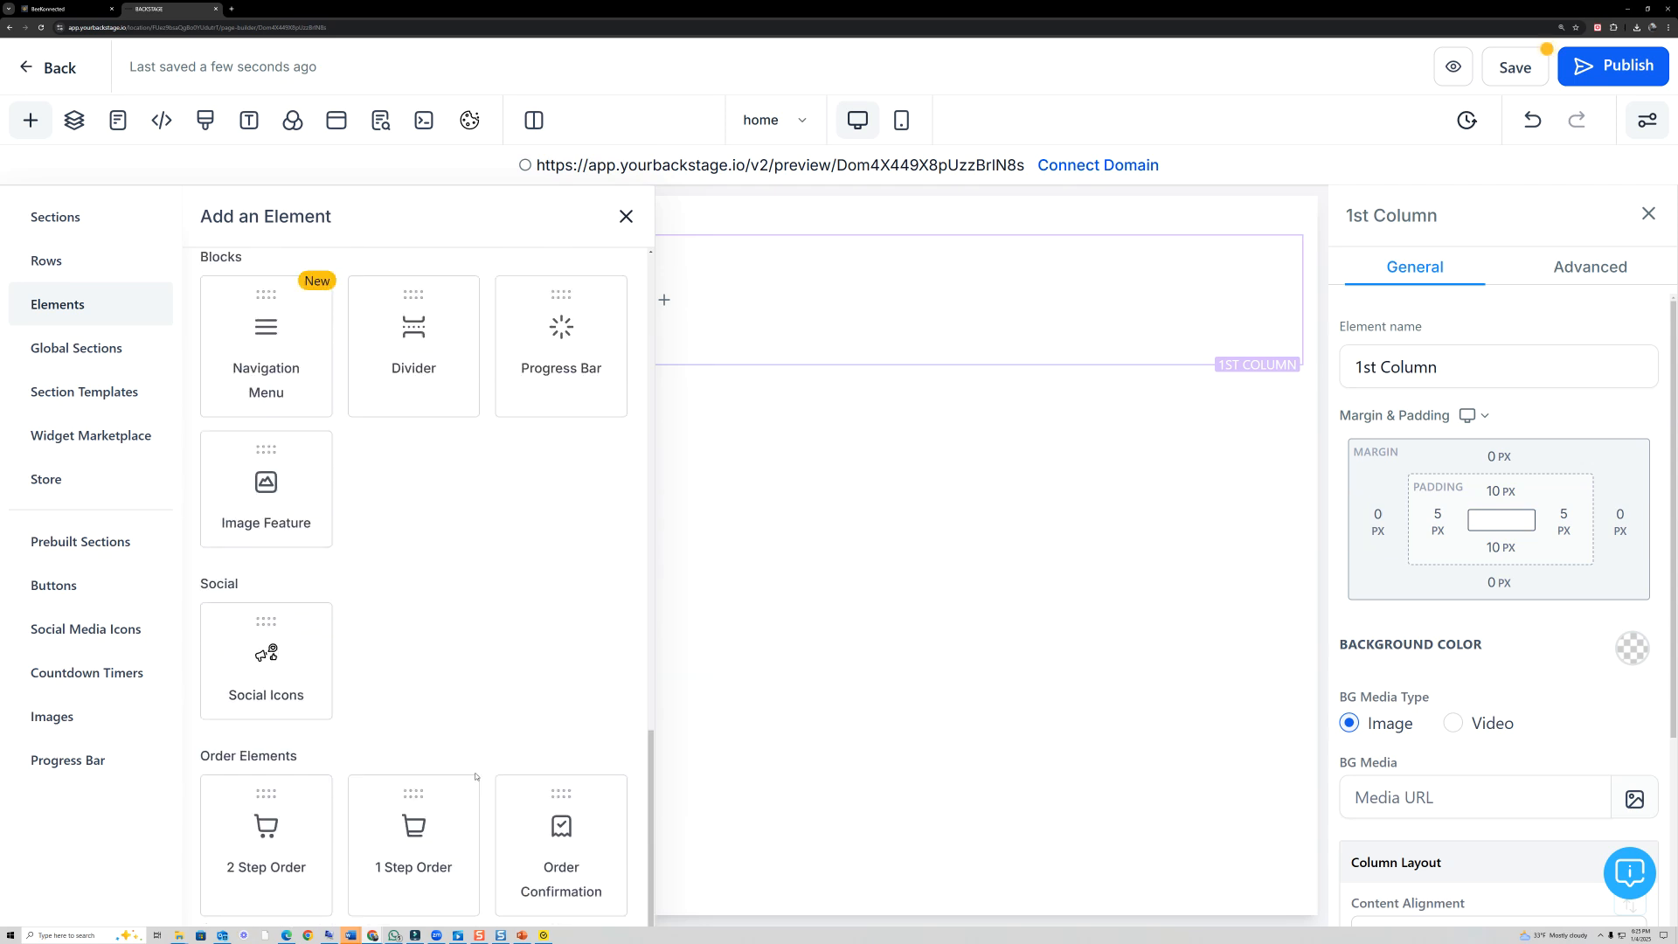
pyautogui.scroll(17, 504, 773)
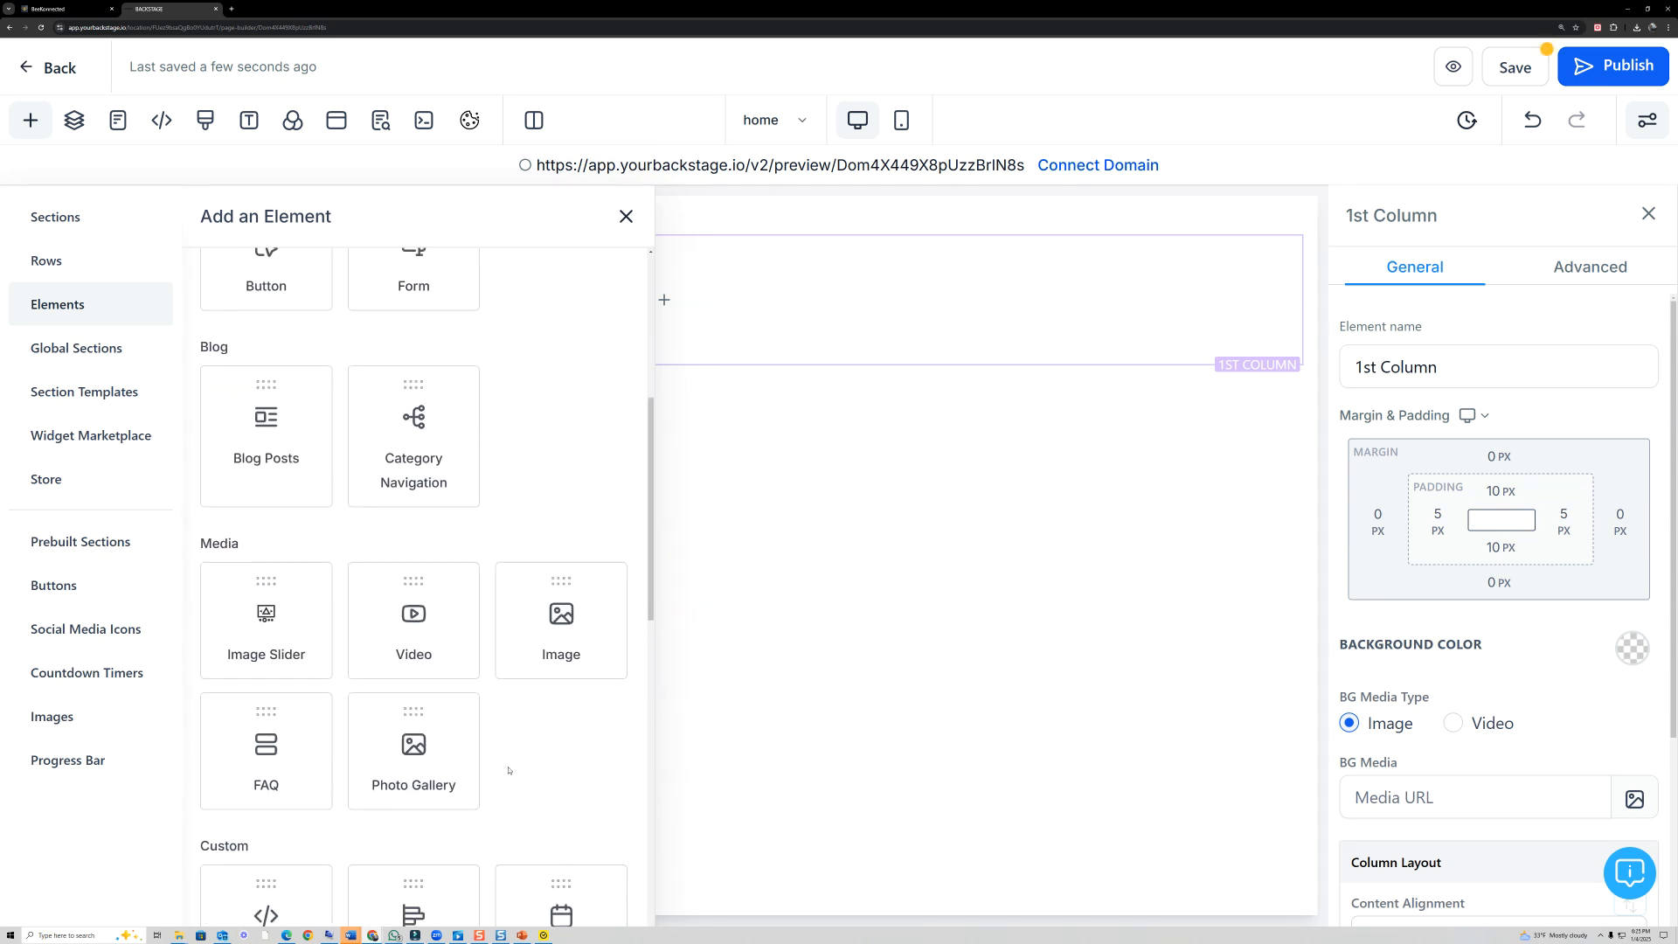
pyautogui.scroll(2, 472, 752)
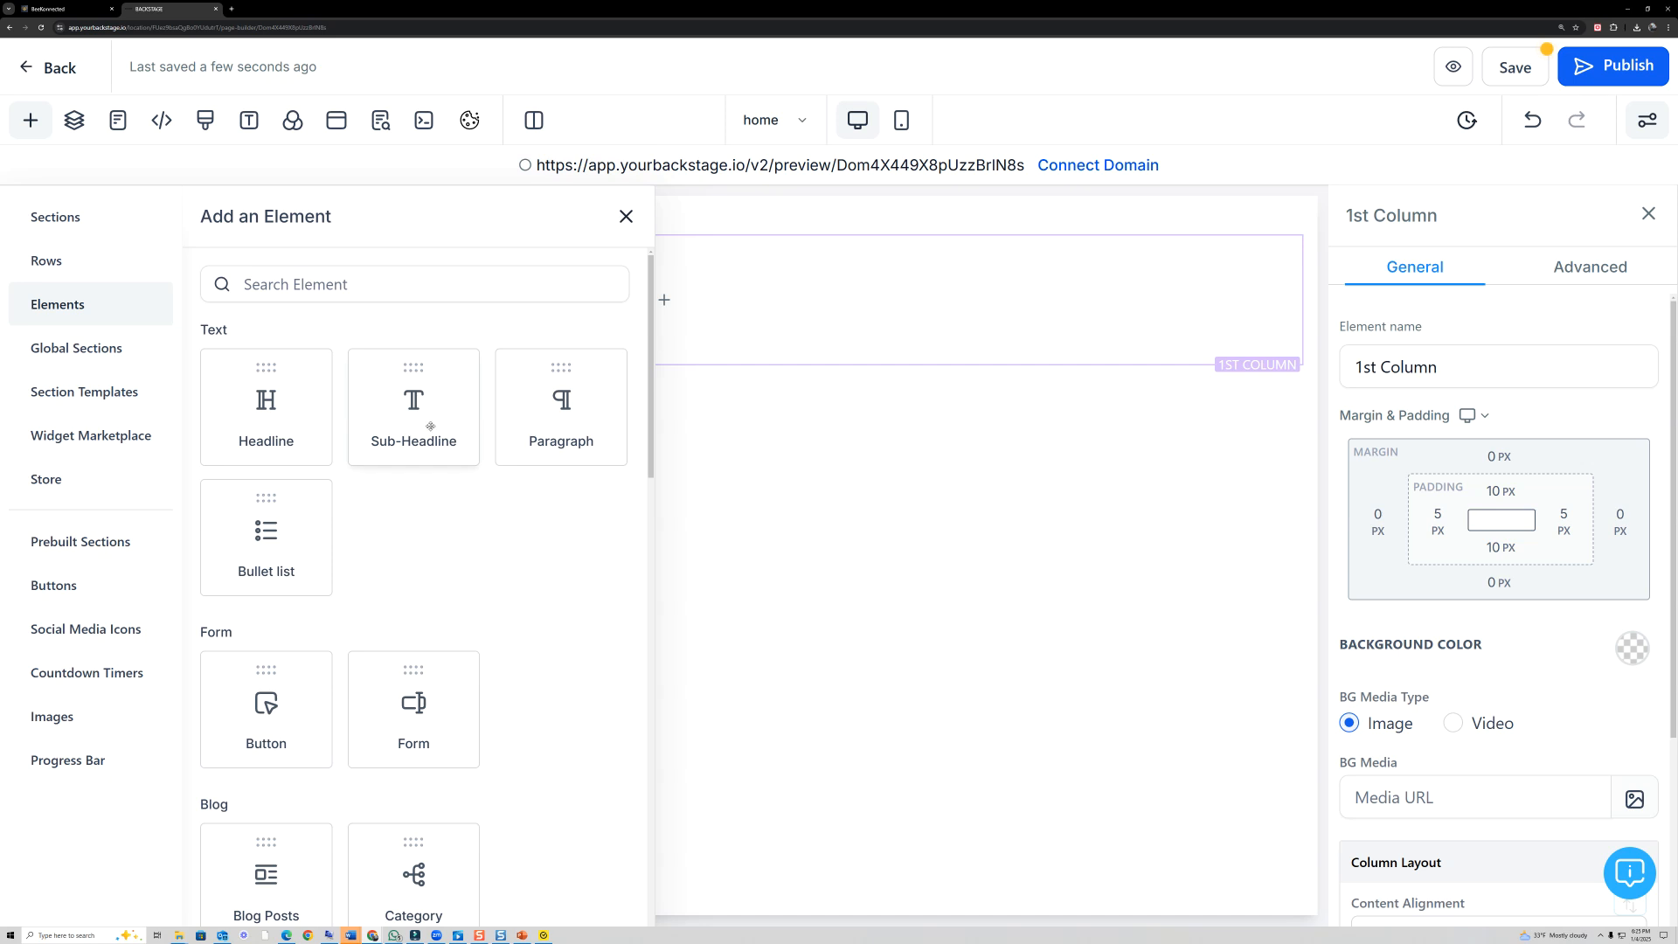
pyautogui.click(424, 418)
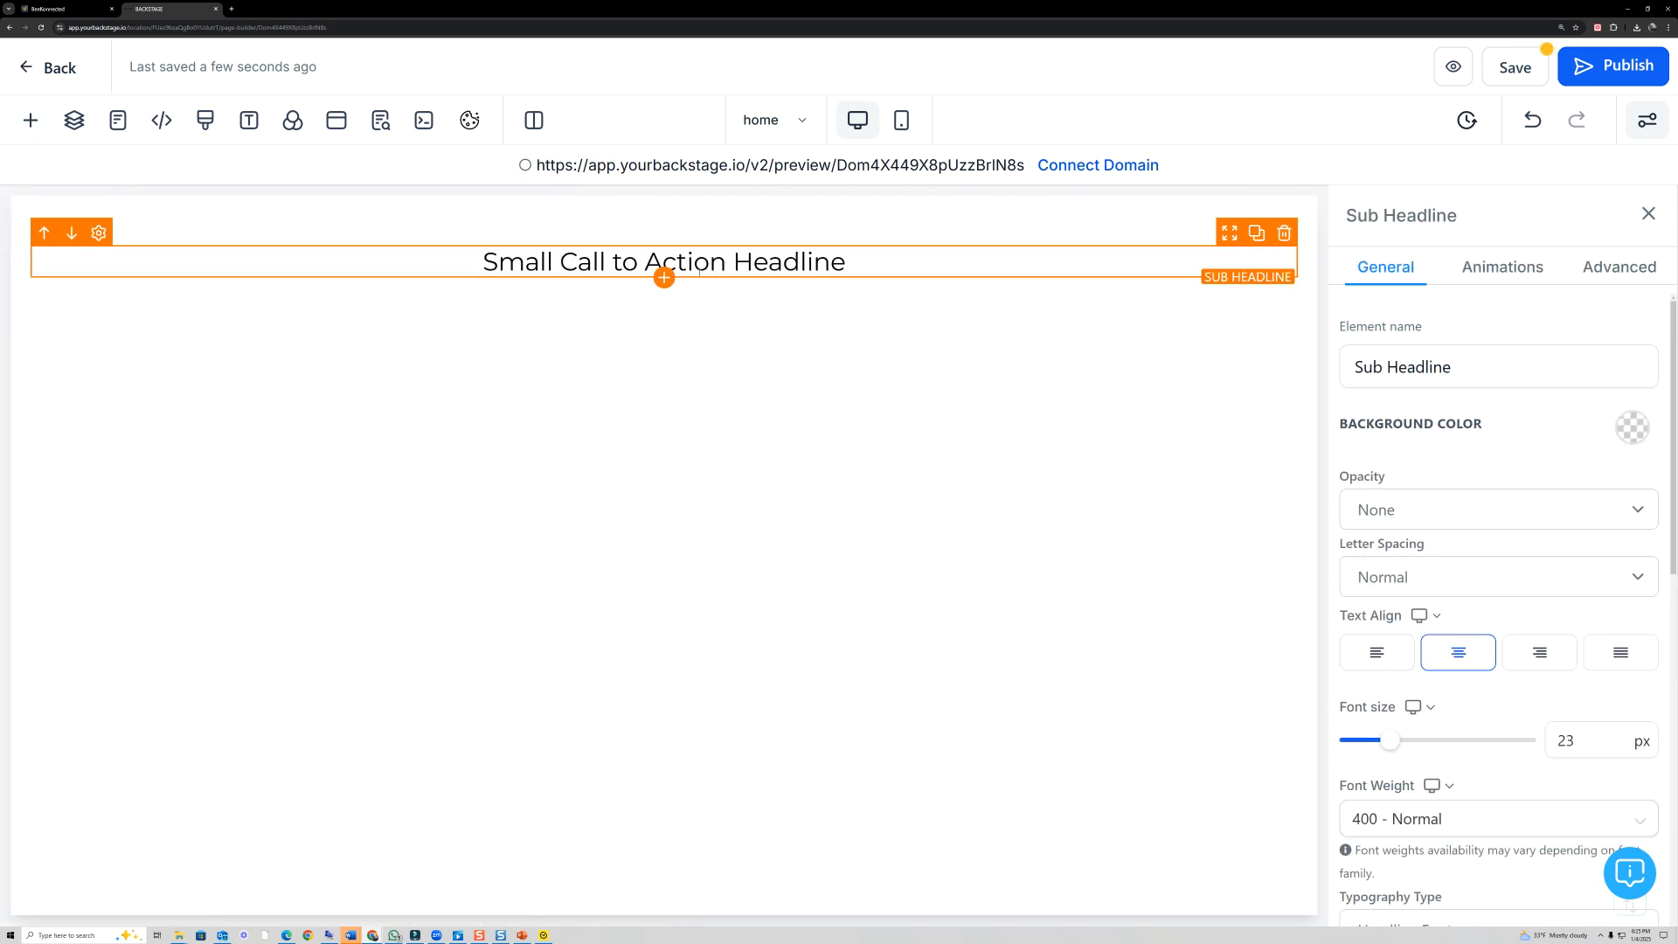
# - Replace the Sub Headline's placeholder text with "WELCOME TO MY WEBSITE"
pyautogui.moveTo(861, 263); pyautogui.dragTo(479, 262)
pyautogui.press('BackSpace')
pyautogui.write('this')
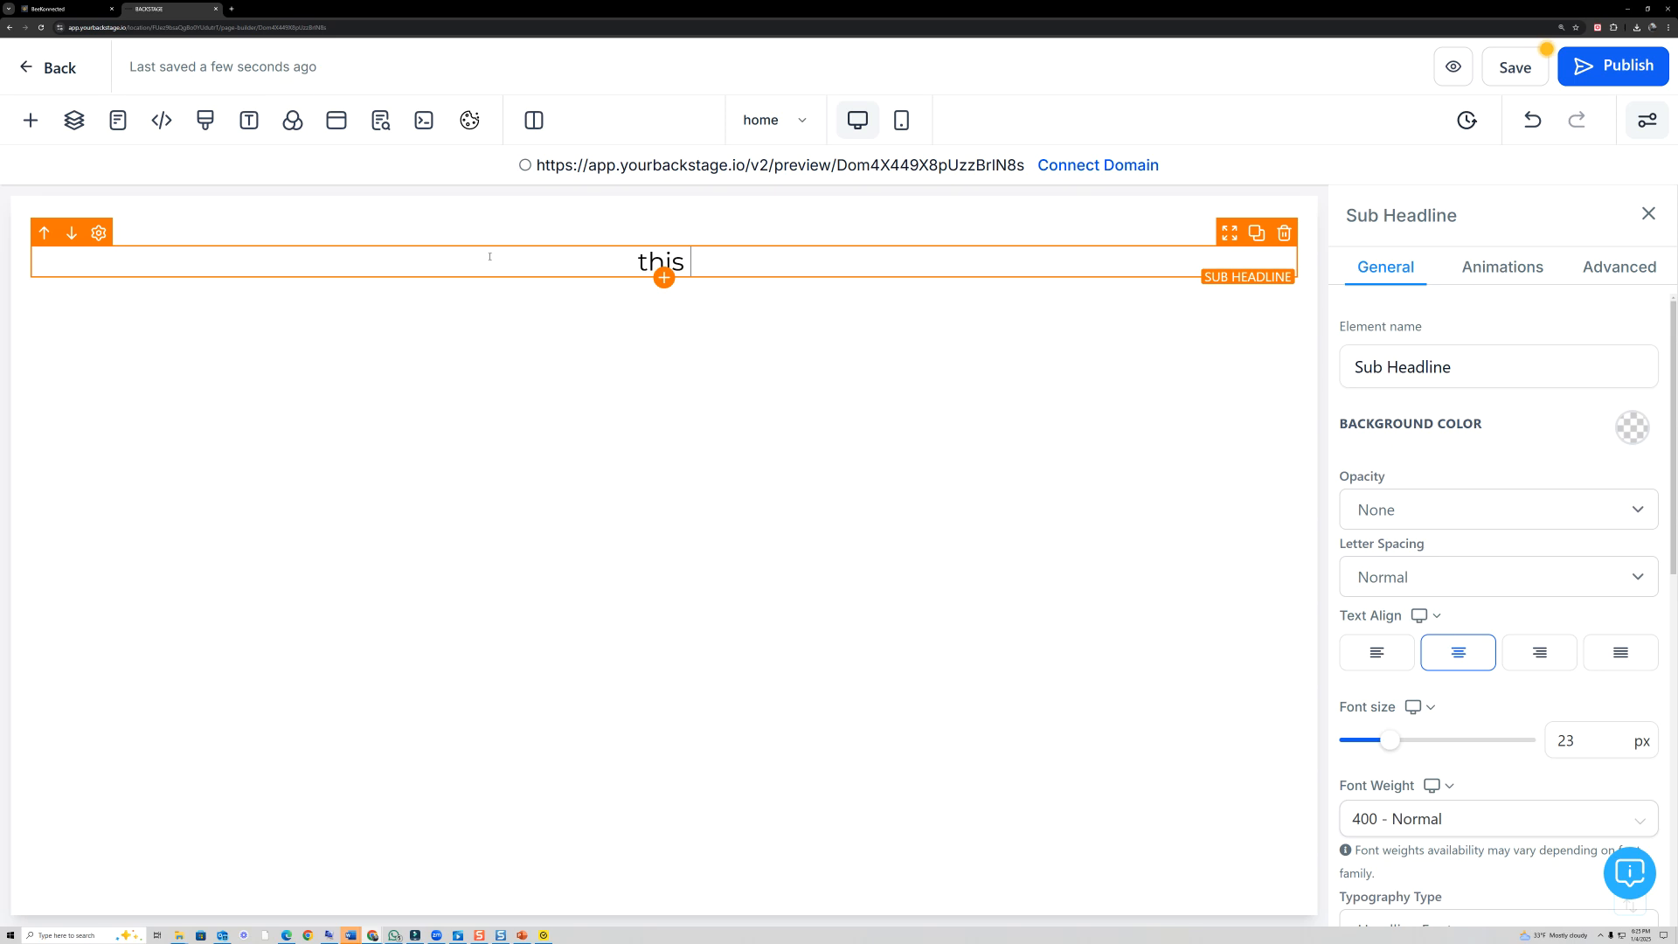
pyautogui.press('BackSpace')
pyautogui.press('capslock')
pyautogui.write('WELCOME ')
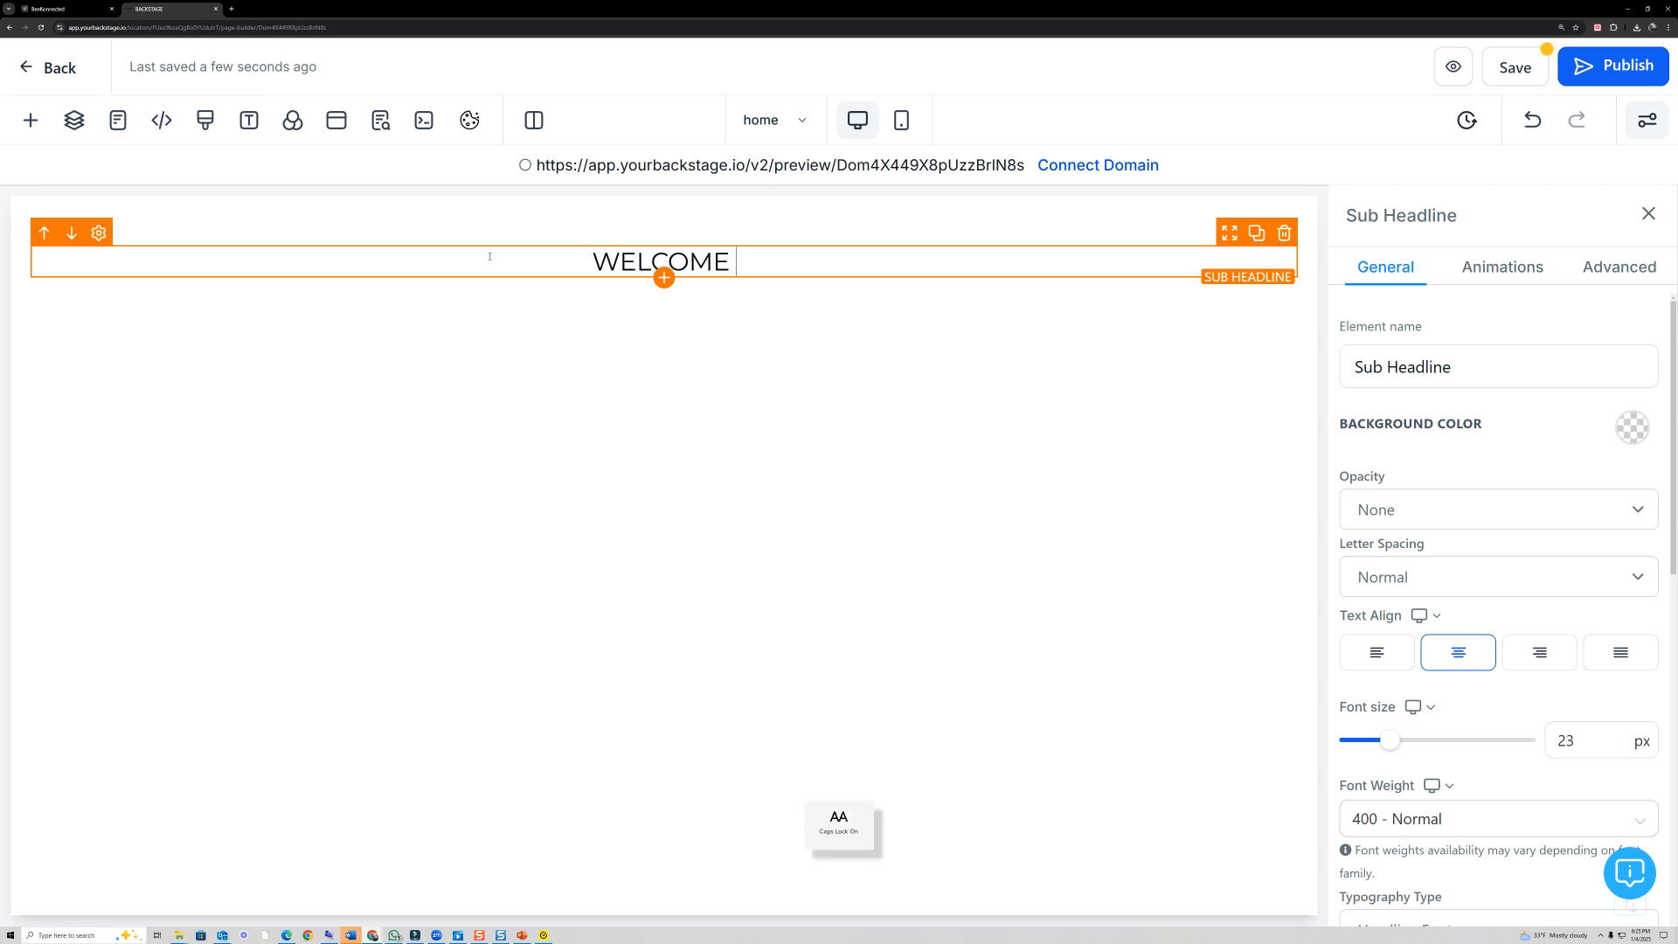
pyautogui.write('TO MY WEBSITE')
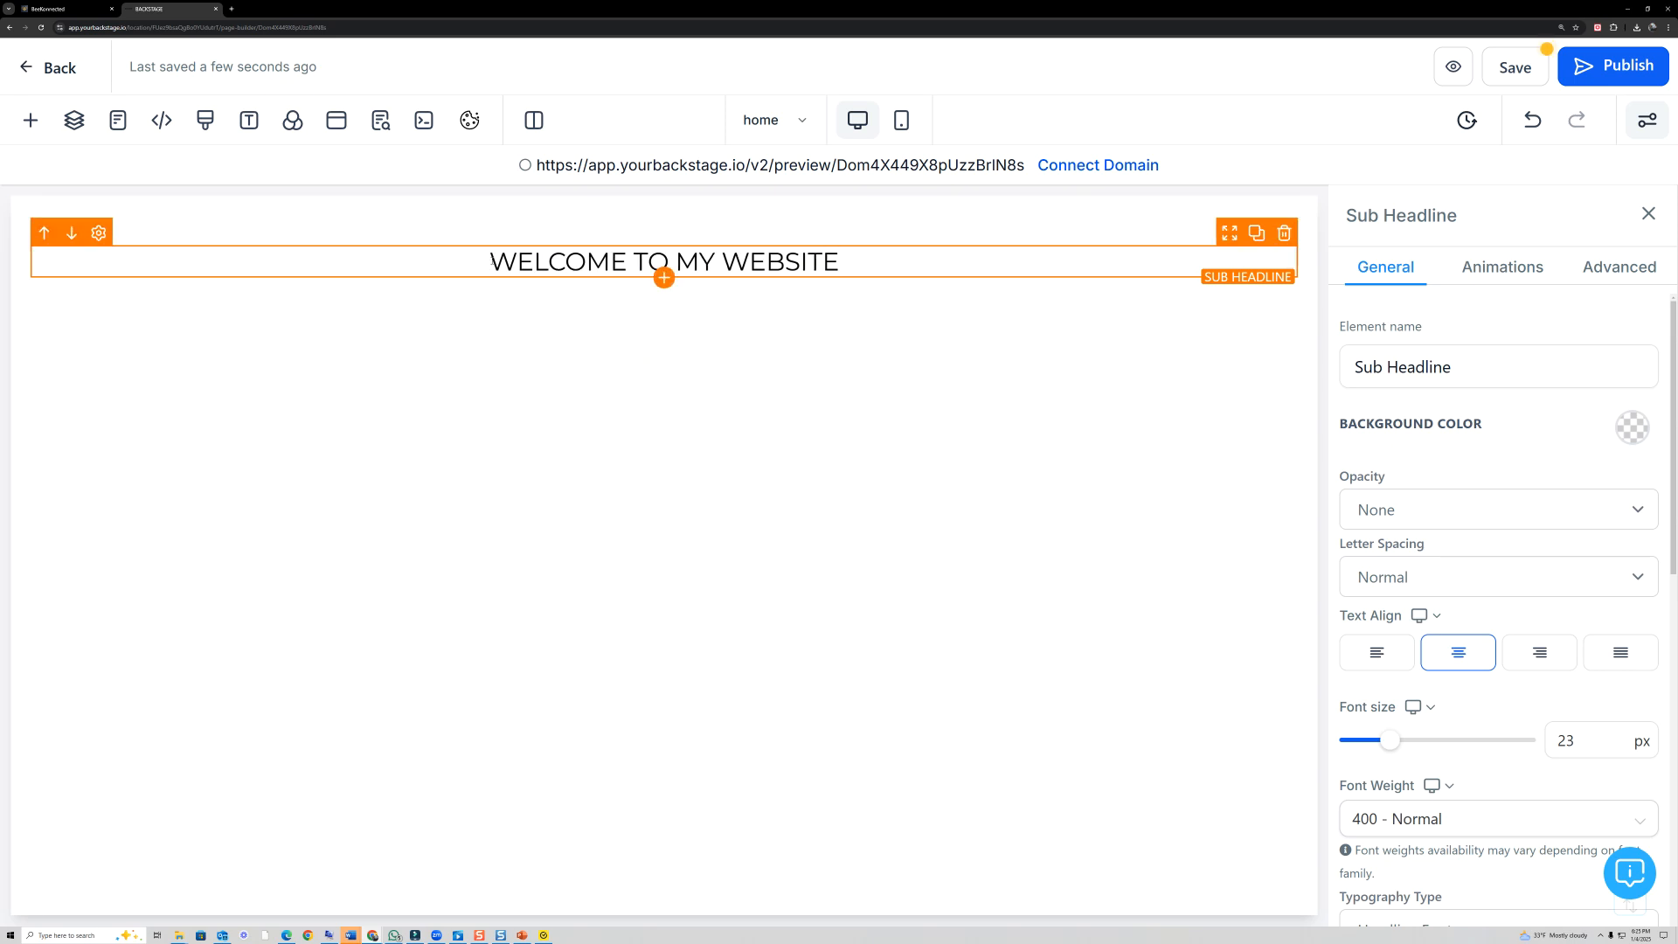
# - Change the font of the whole "WELCOME TO MY WEBSITE" text to Oswald
pyautogui.moveTo(490, 261); pyautogui.dragTo(846, 264)
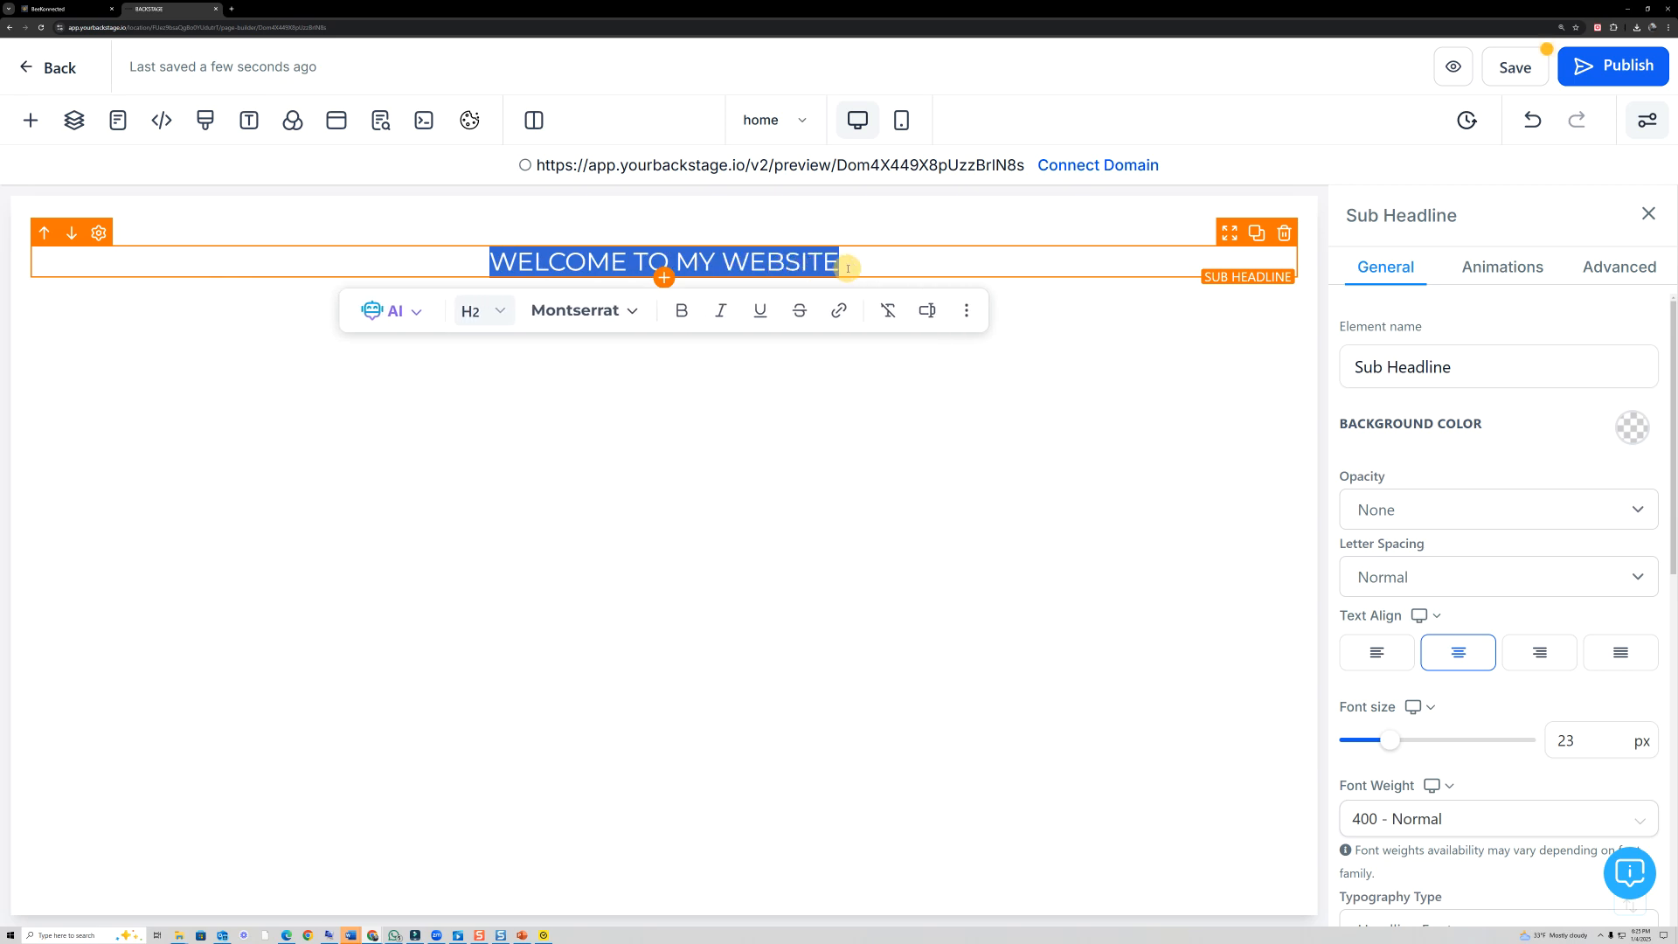
pyautogui.click(631, 314)
pyautogui.scroll(-5, 618, 533)
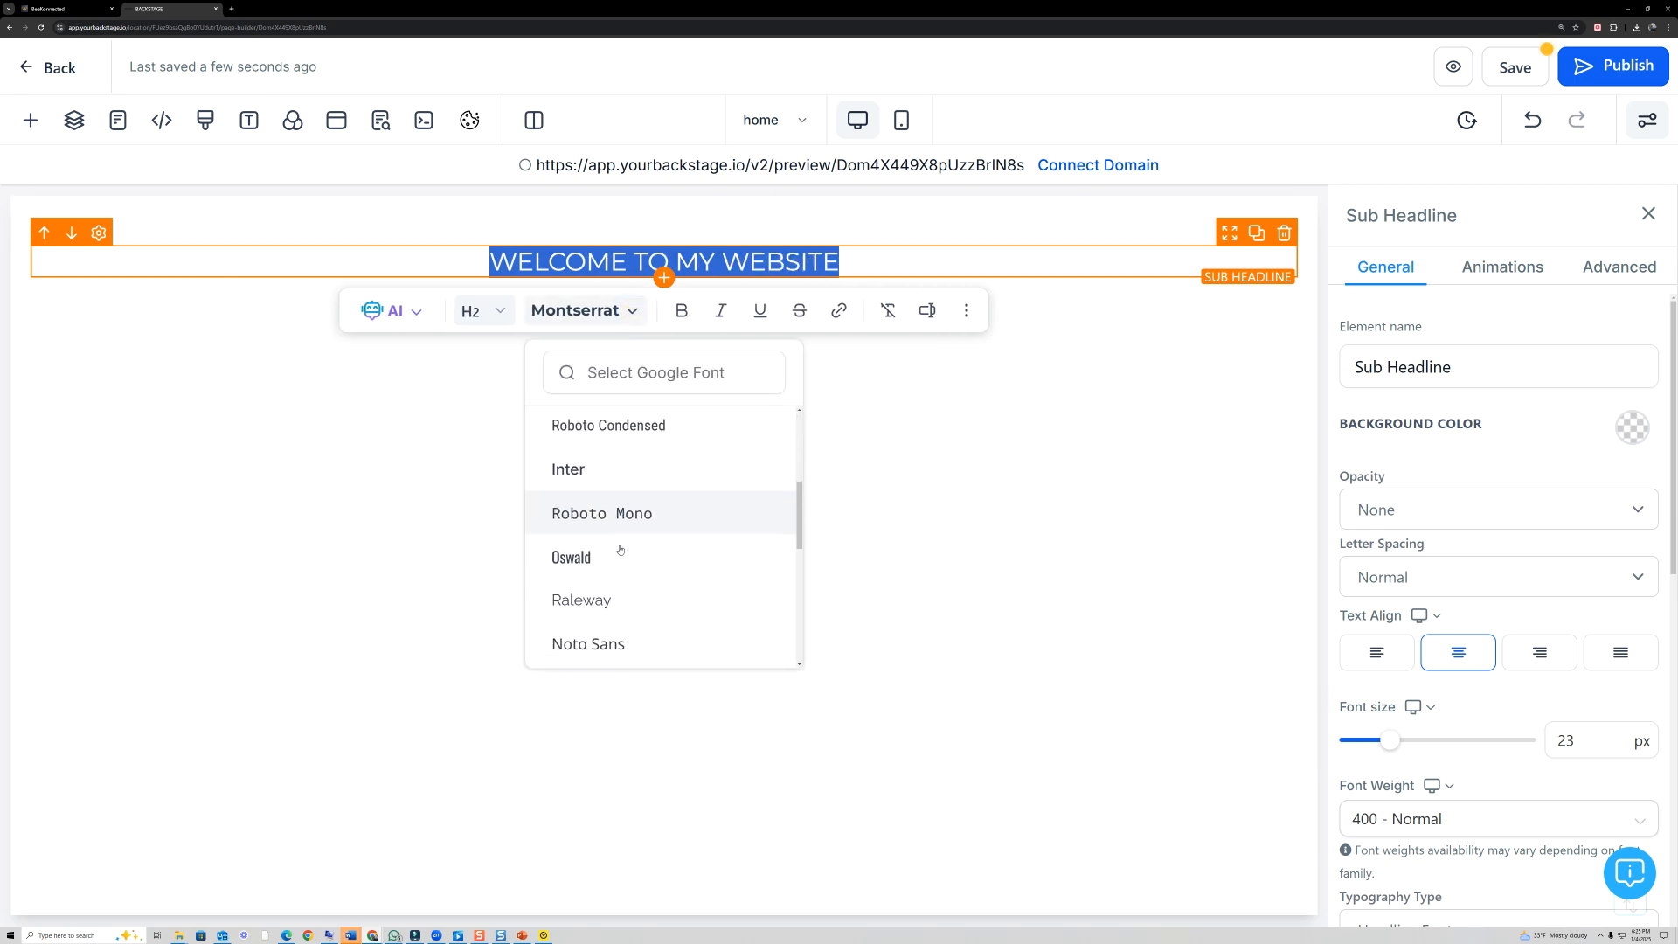
pyautogui.scroll(1, 618, 547)
pyautogui.click(575, 514)
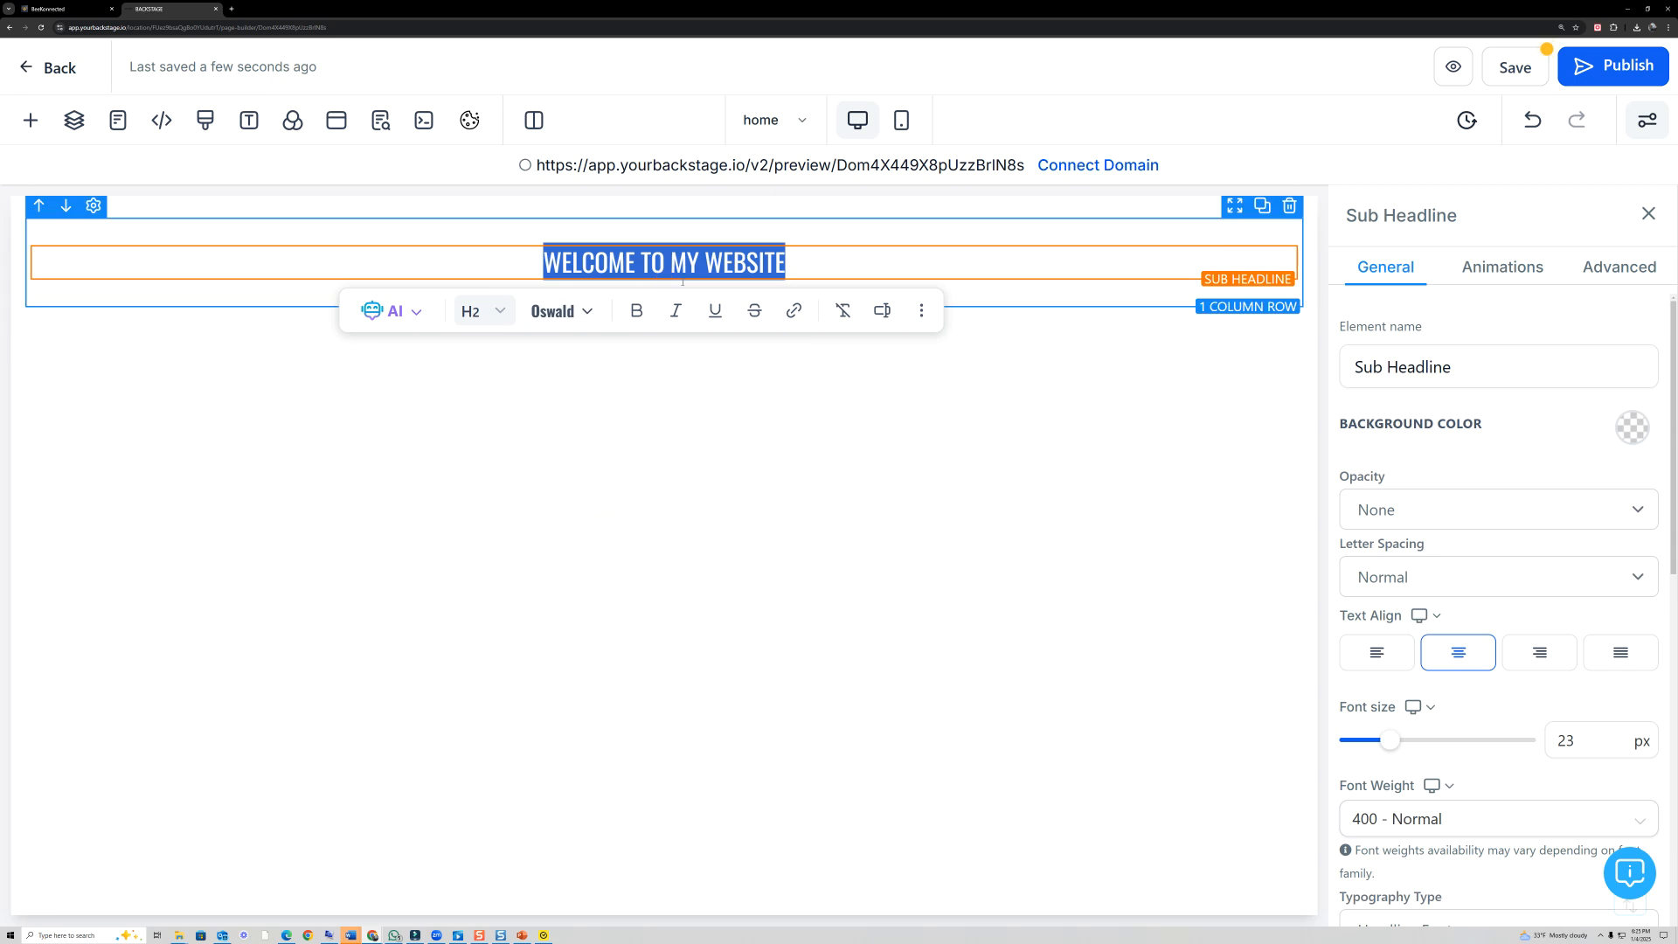
pyautogui.click(587, 314)
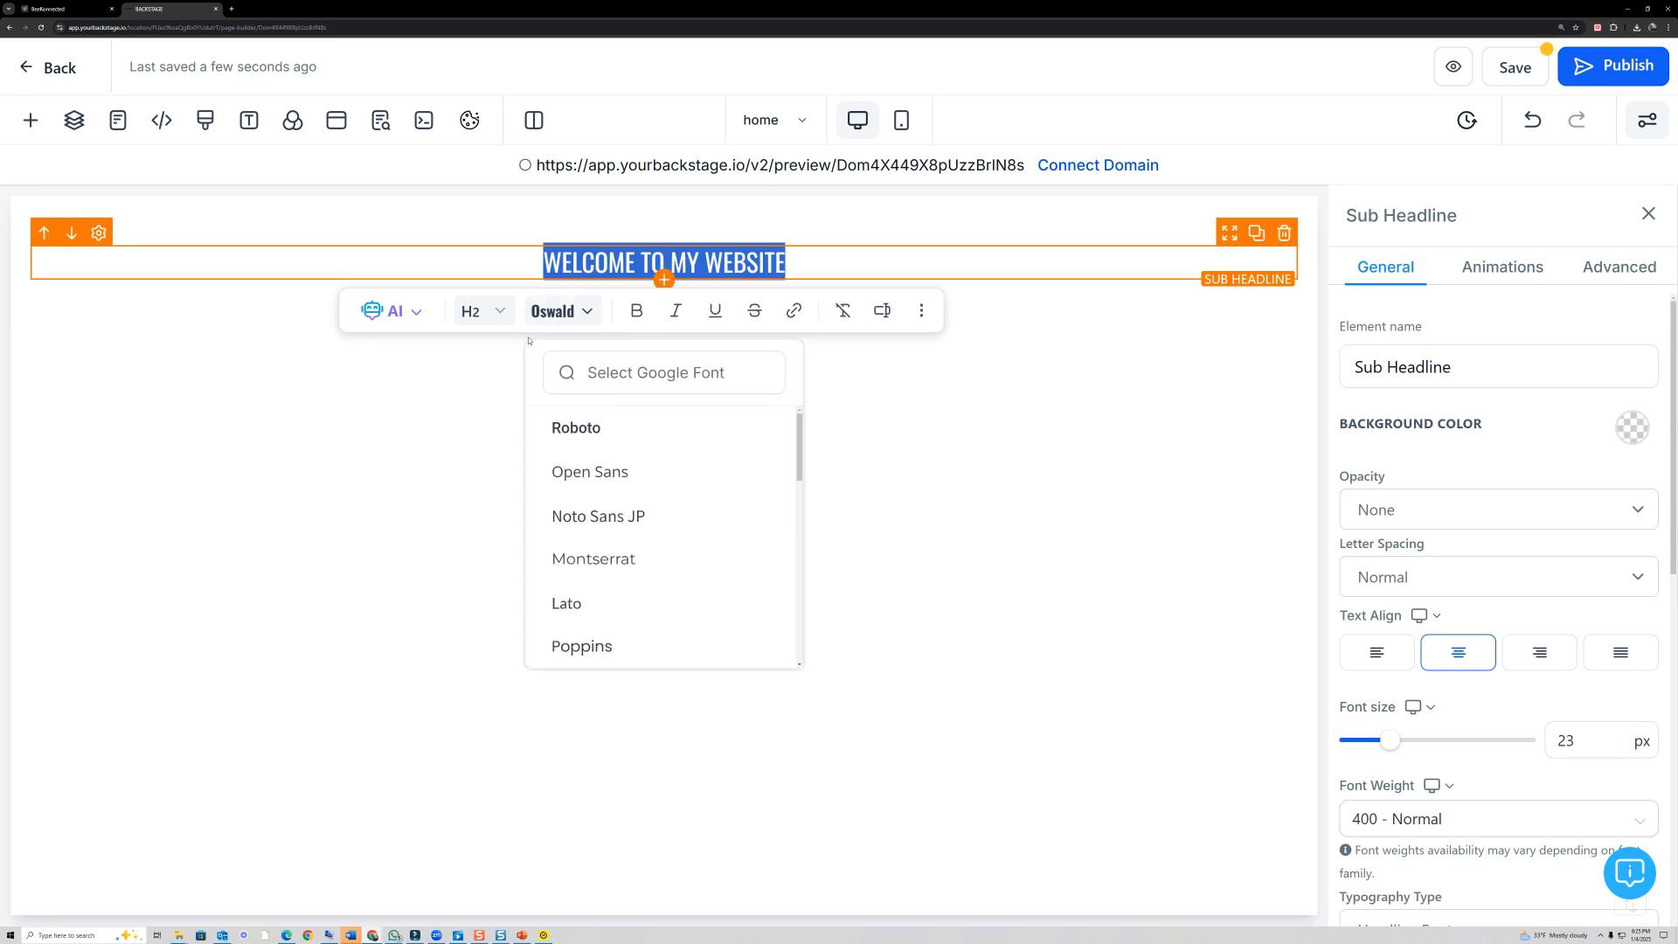
# - Try Heading 3 on the "WELCOME TO MY WEBSITE" text and set its heading level to Heading 1 instead
pyautogui.click(504, 309)
pyautogui.click(517, 447)
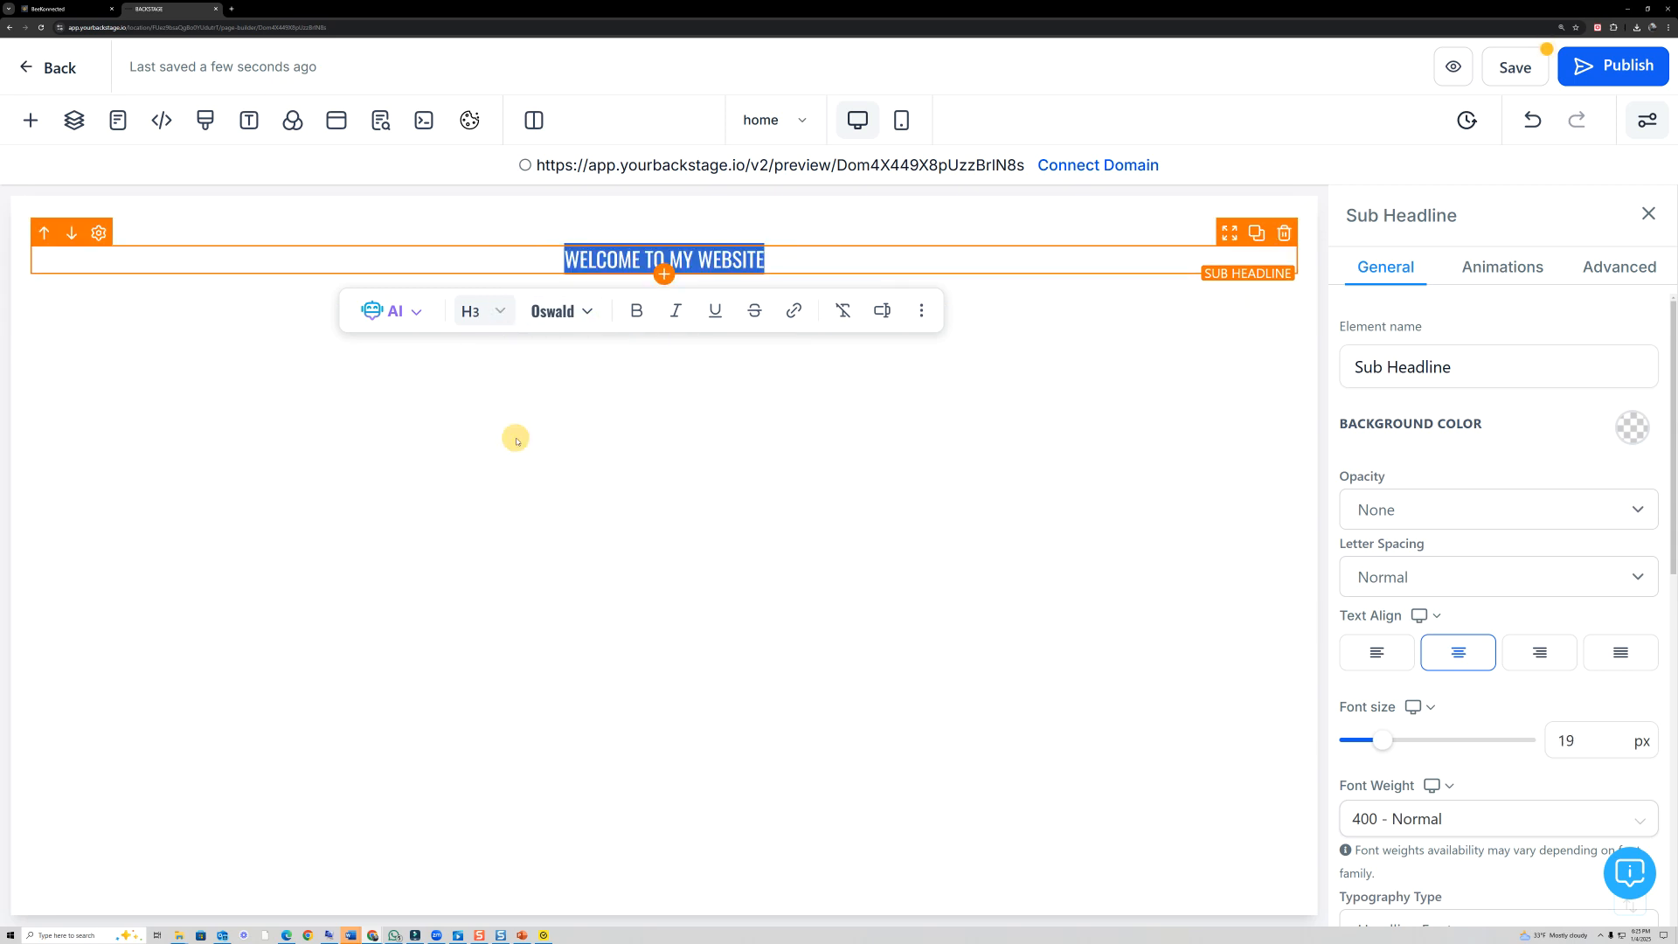
pyautogui.click(489, 311)
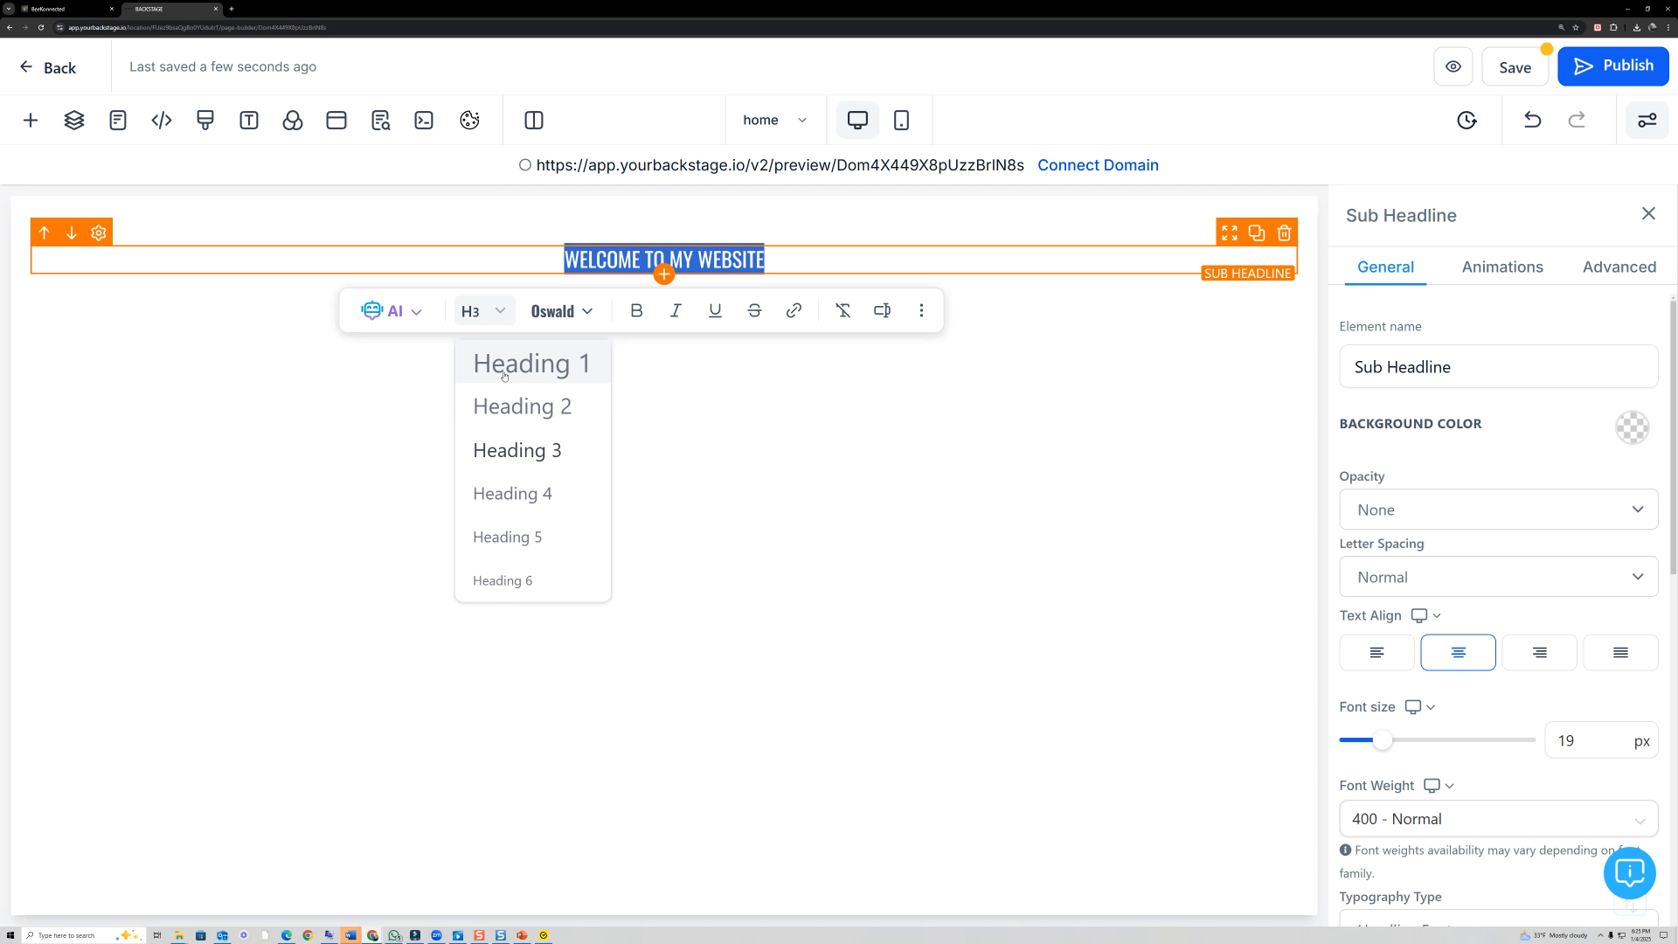
pyautogui.click(539, 374)
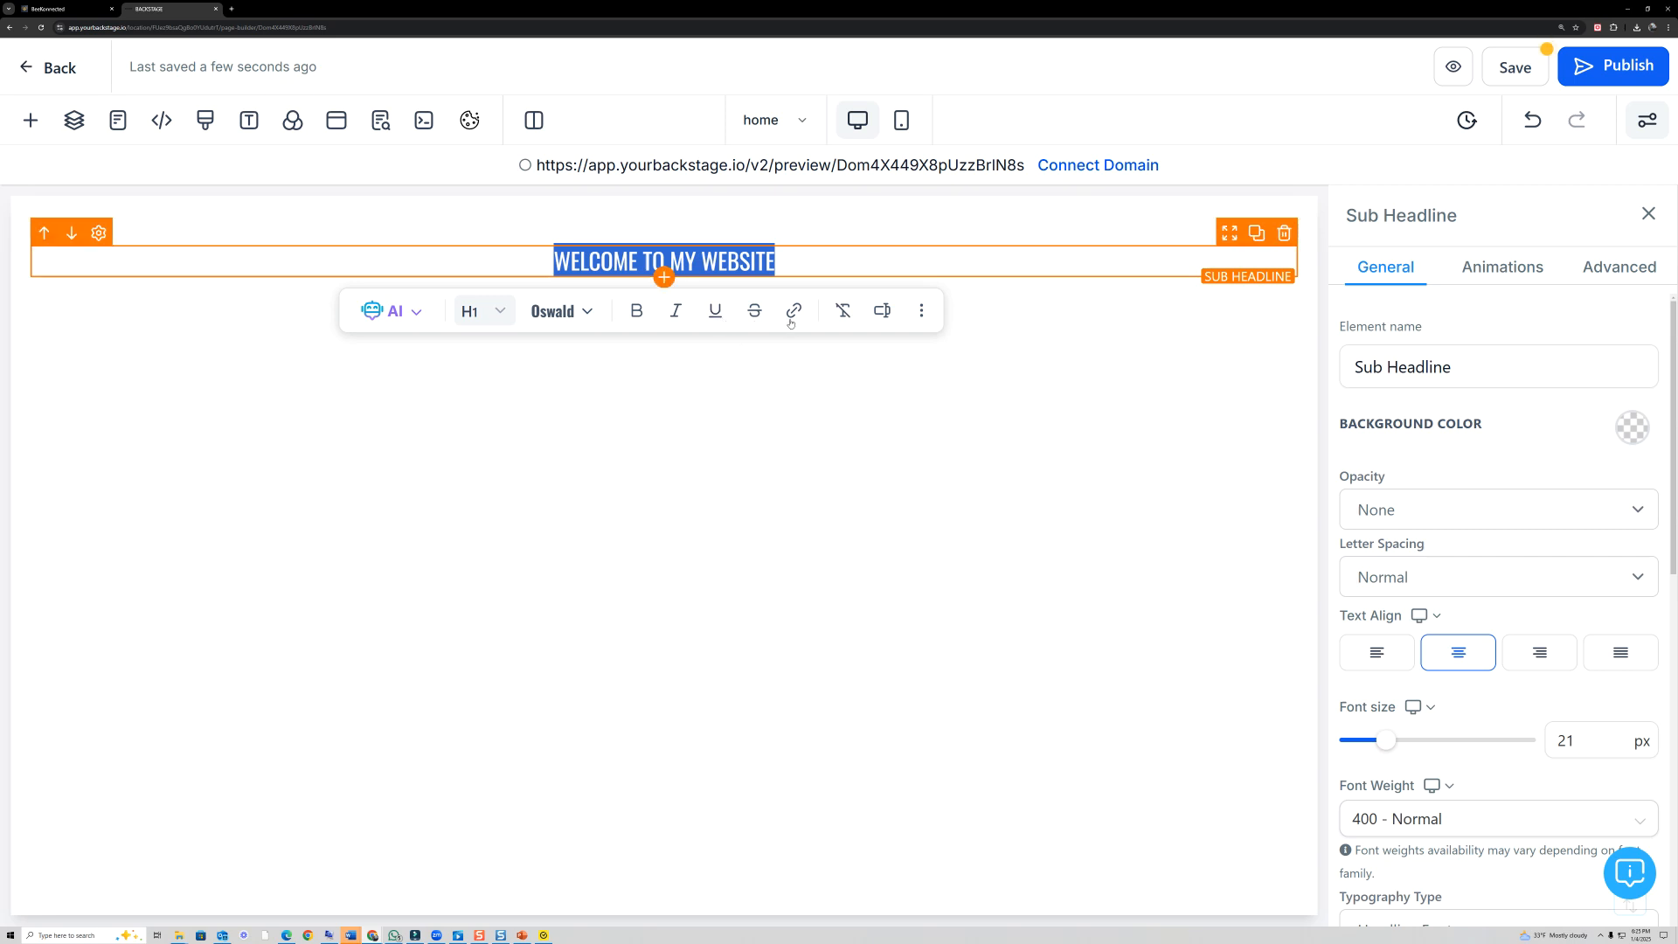
pyautogui.click(854, 457)
pyautogui.moveTo(776, 262); pyautogui.dragTo(554, 261)
pyautogui.click(611, 389)
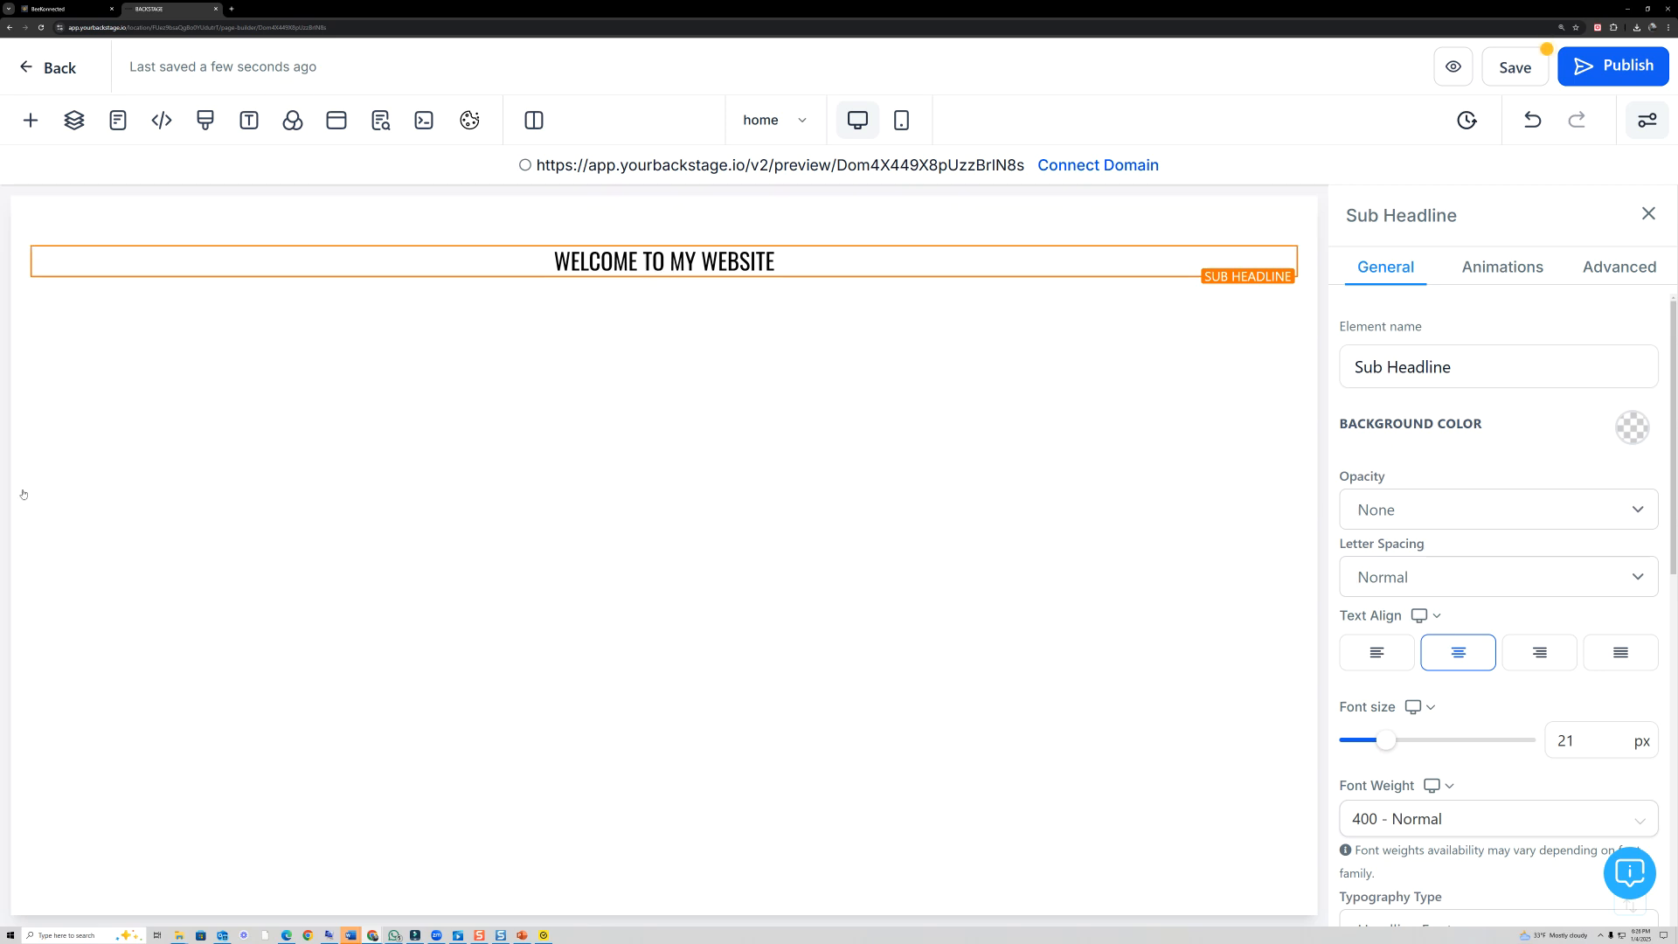
pyautogui.moveTo(825, 281)
pyautogui.mouseDown()
pyautogui.moveTo(778, 241)
pyautogui.moveTo(580, 330)
pyautogui.moveTo(769, 251)
pyautogui.mouseUp()
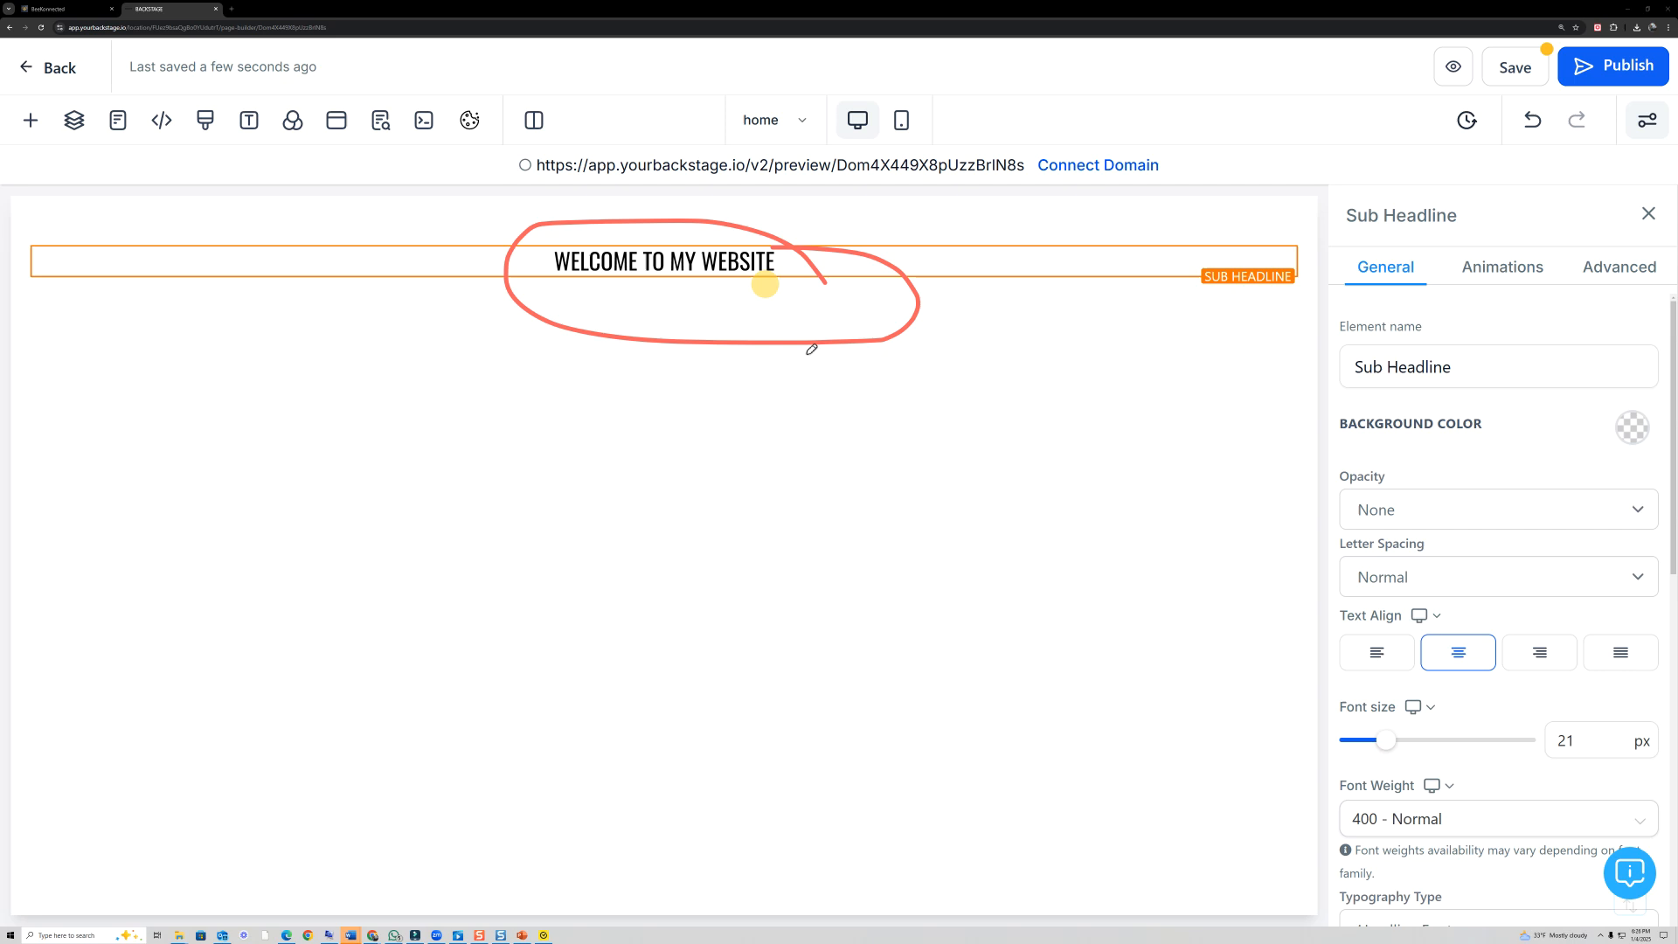
pyautogui.moveTo(629, 552)
pyautogui.mouseDown()
pyautogui.moveTo(1324, 566)
pyautogui.moveTo(1305, 543)
pyautogui.moveTo(1355, 573)
pyautogui.moveTo(1305, 542)
pyautogui.mouseUp()
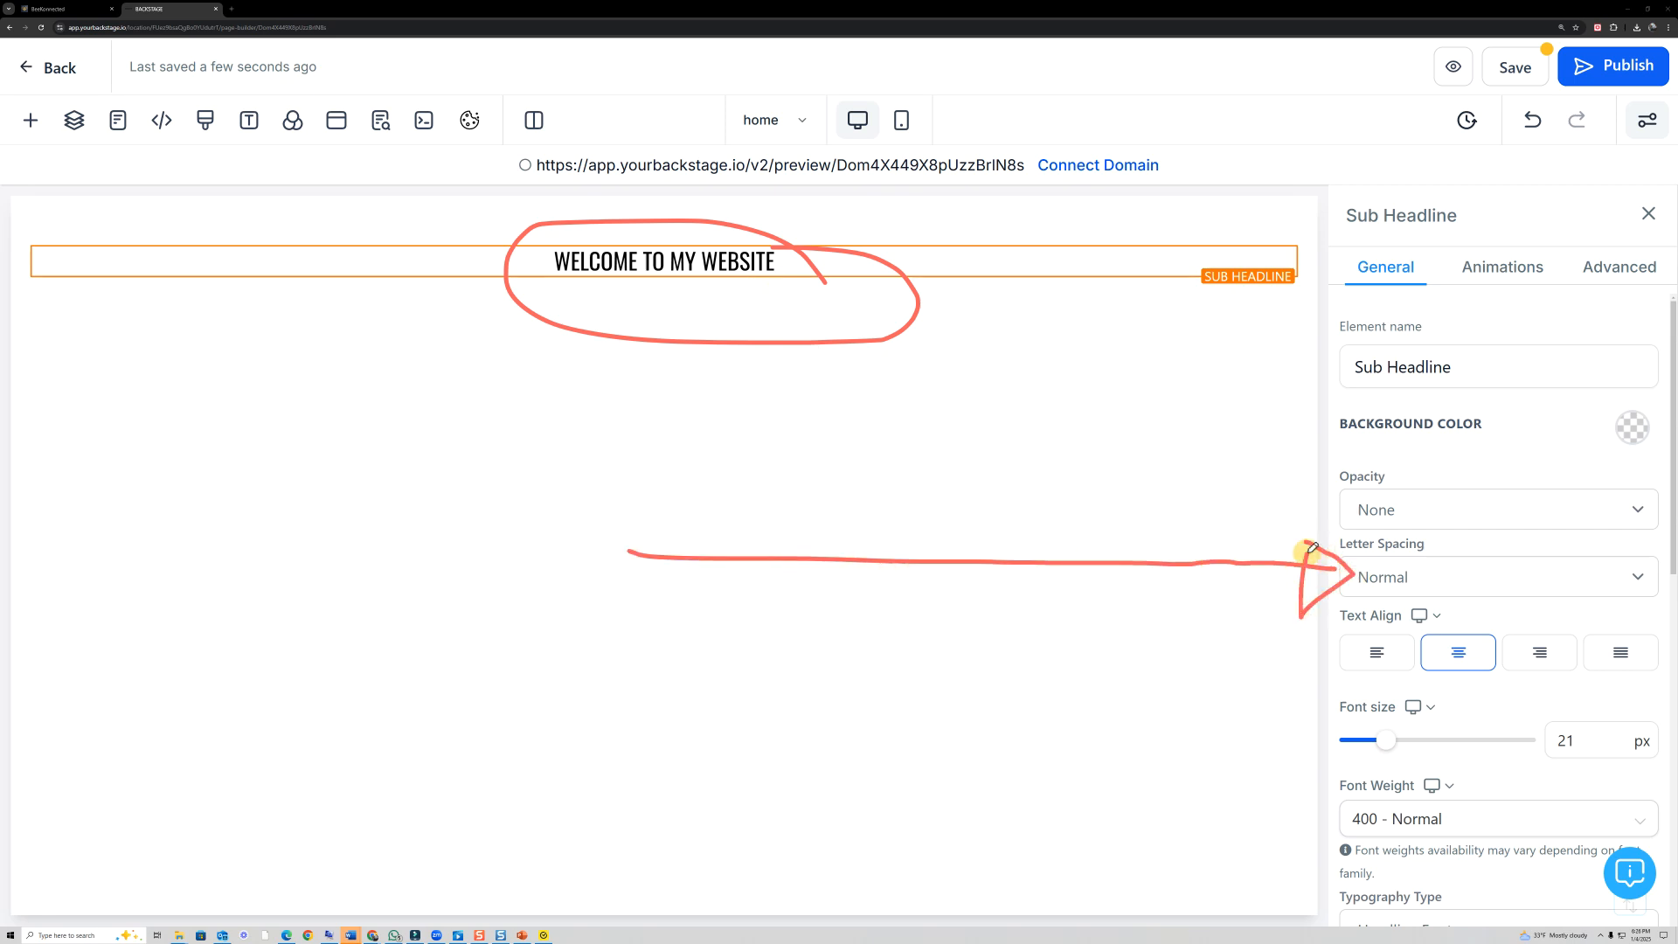
pyautogui.click(32, 461)
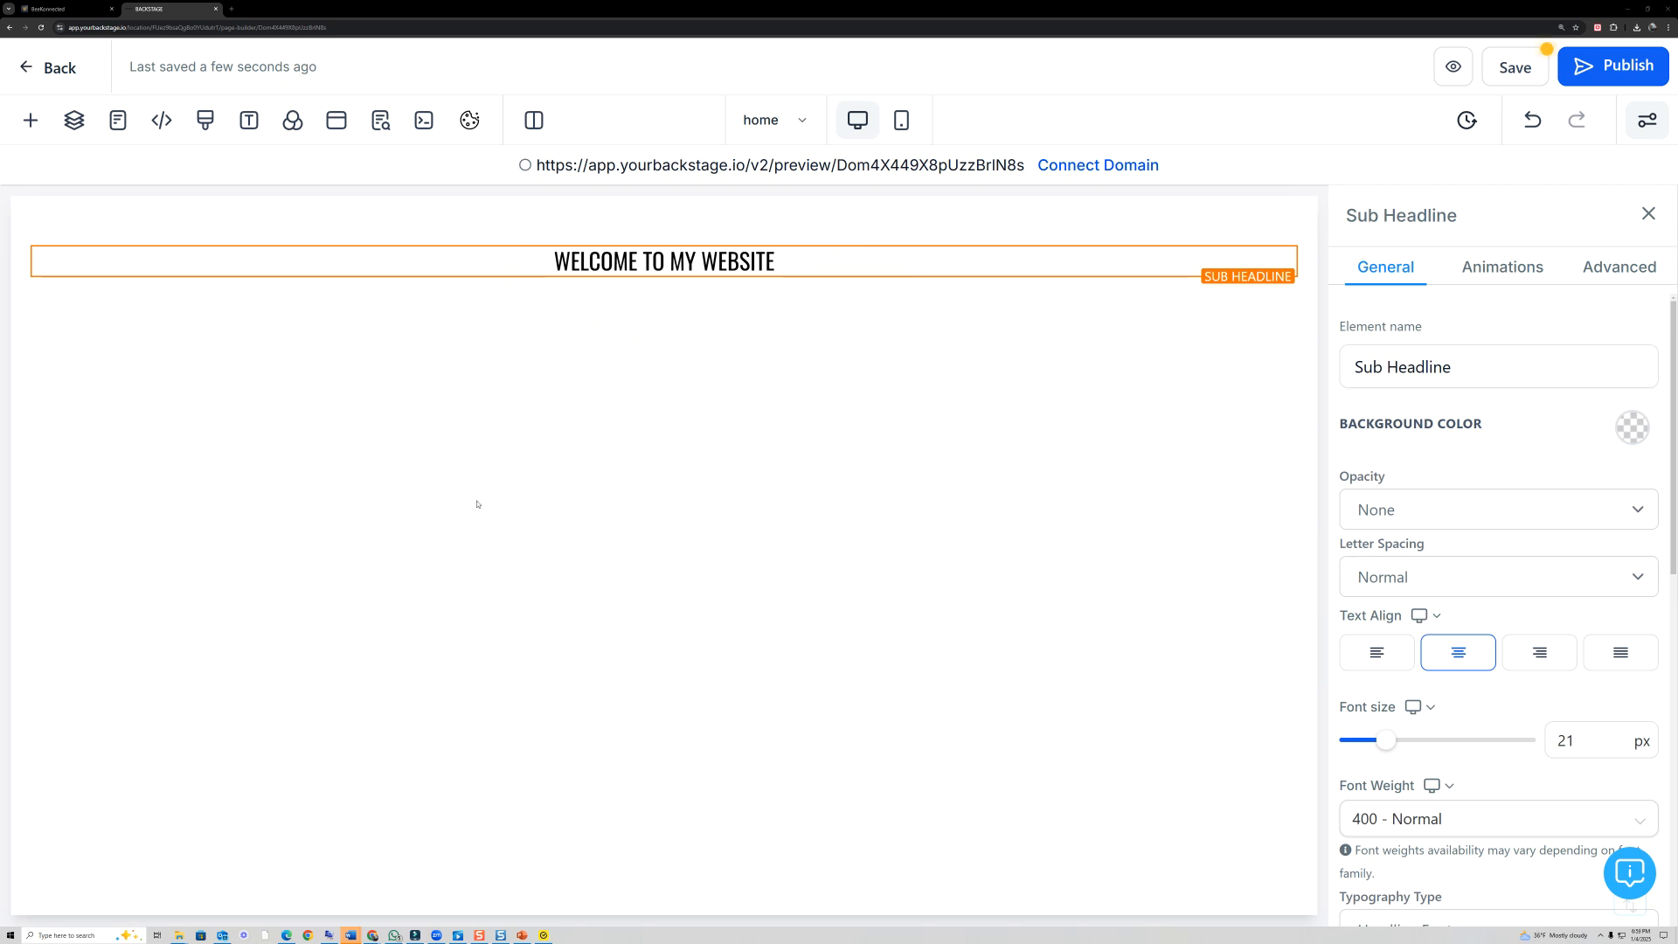
pyautogui.moveTo(737, 448)
pyautogui.mouseDown()
pyautogui.moveTo(1292, 424)
pyautogui.moveTo(1267, 472)
pyautogui.mouseUp()
pyautogui.moveTo(1668, 331); pyautogui.dragTo(1660, 366)
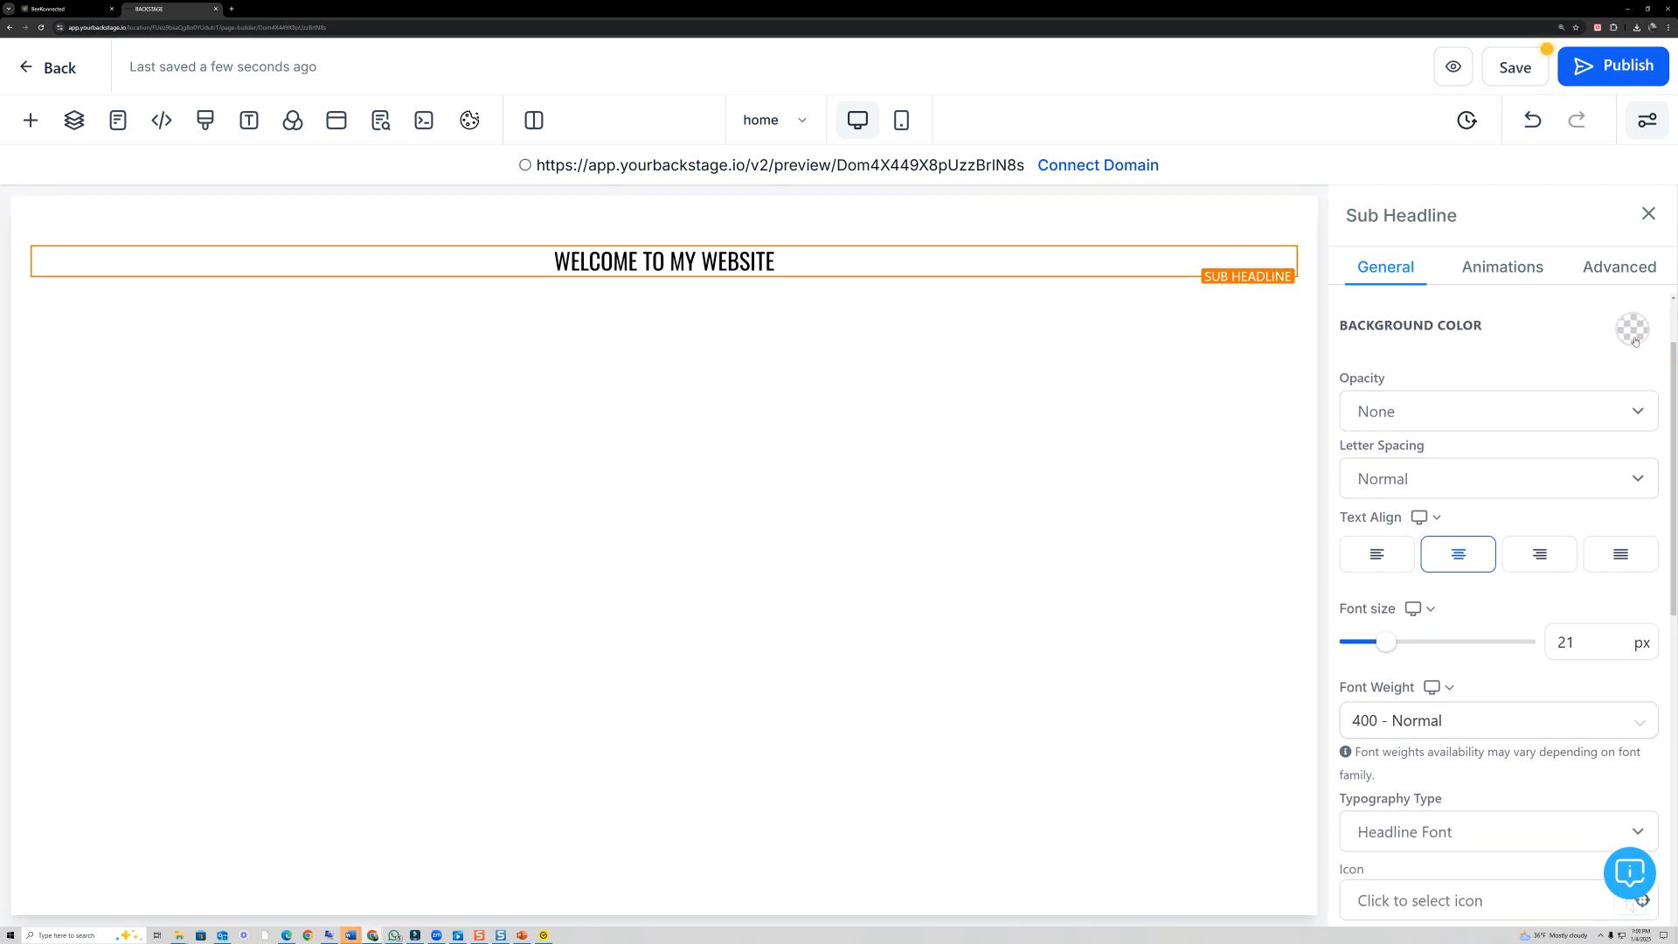
# - Set the Sub Headline's background color to the bright blue preset
pyautogui.click(1634, 337)
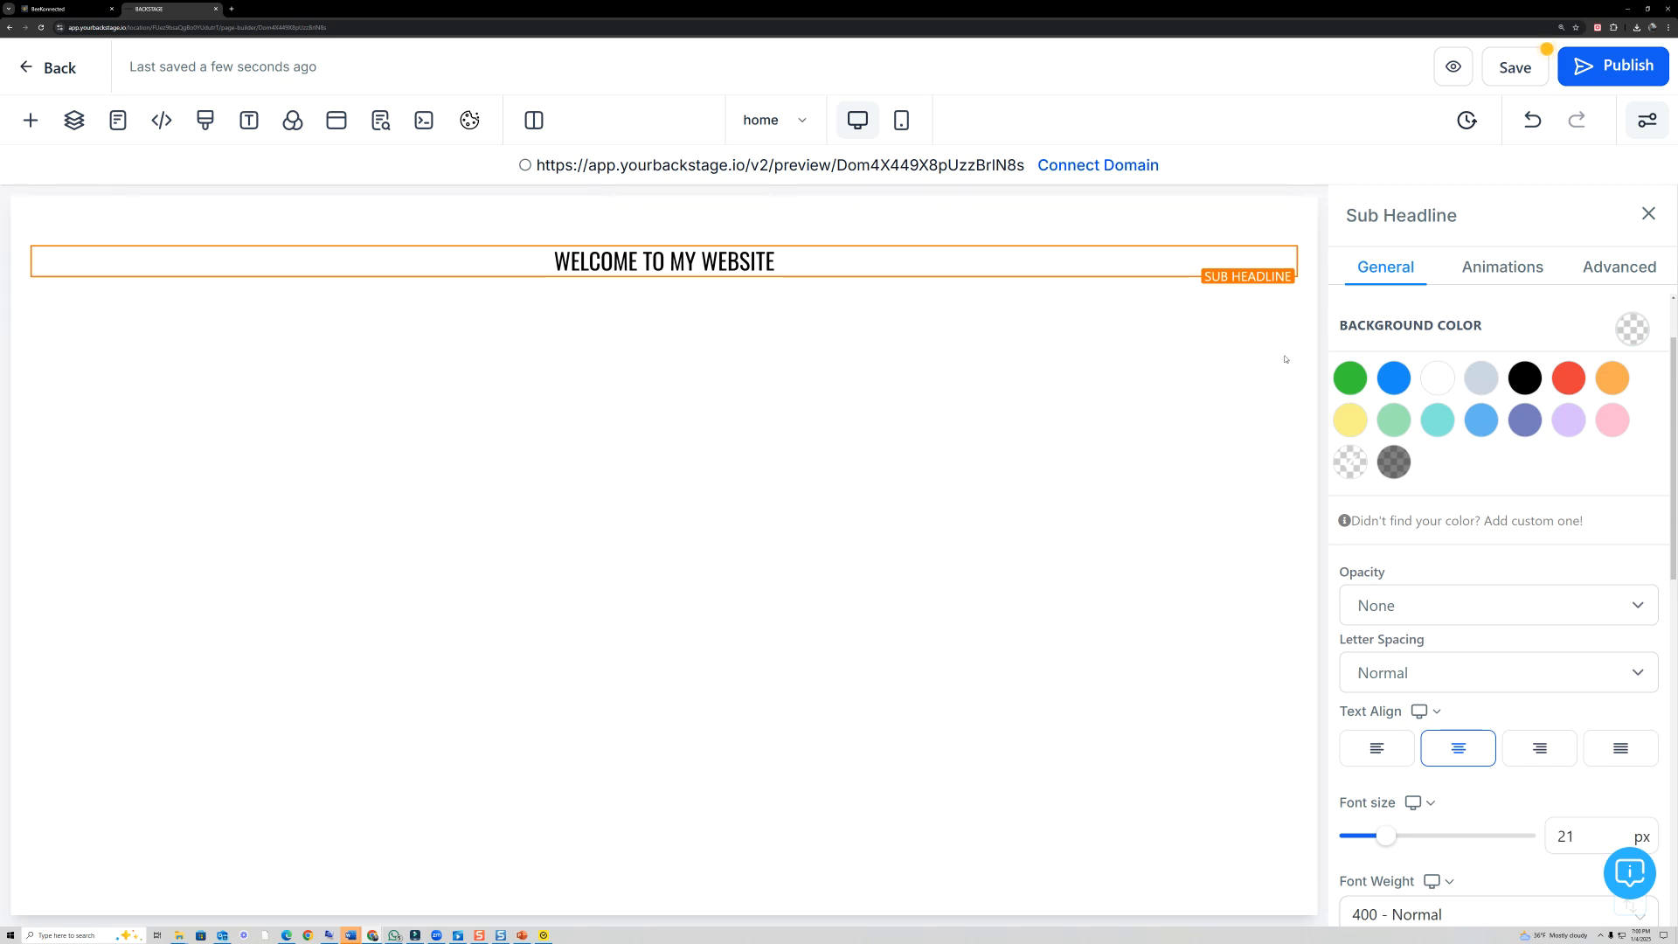
pyautogui.click(1394, 378)
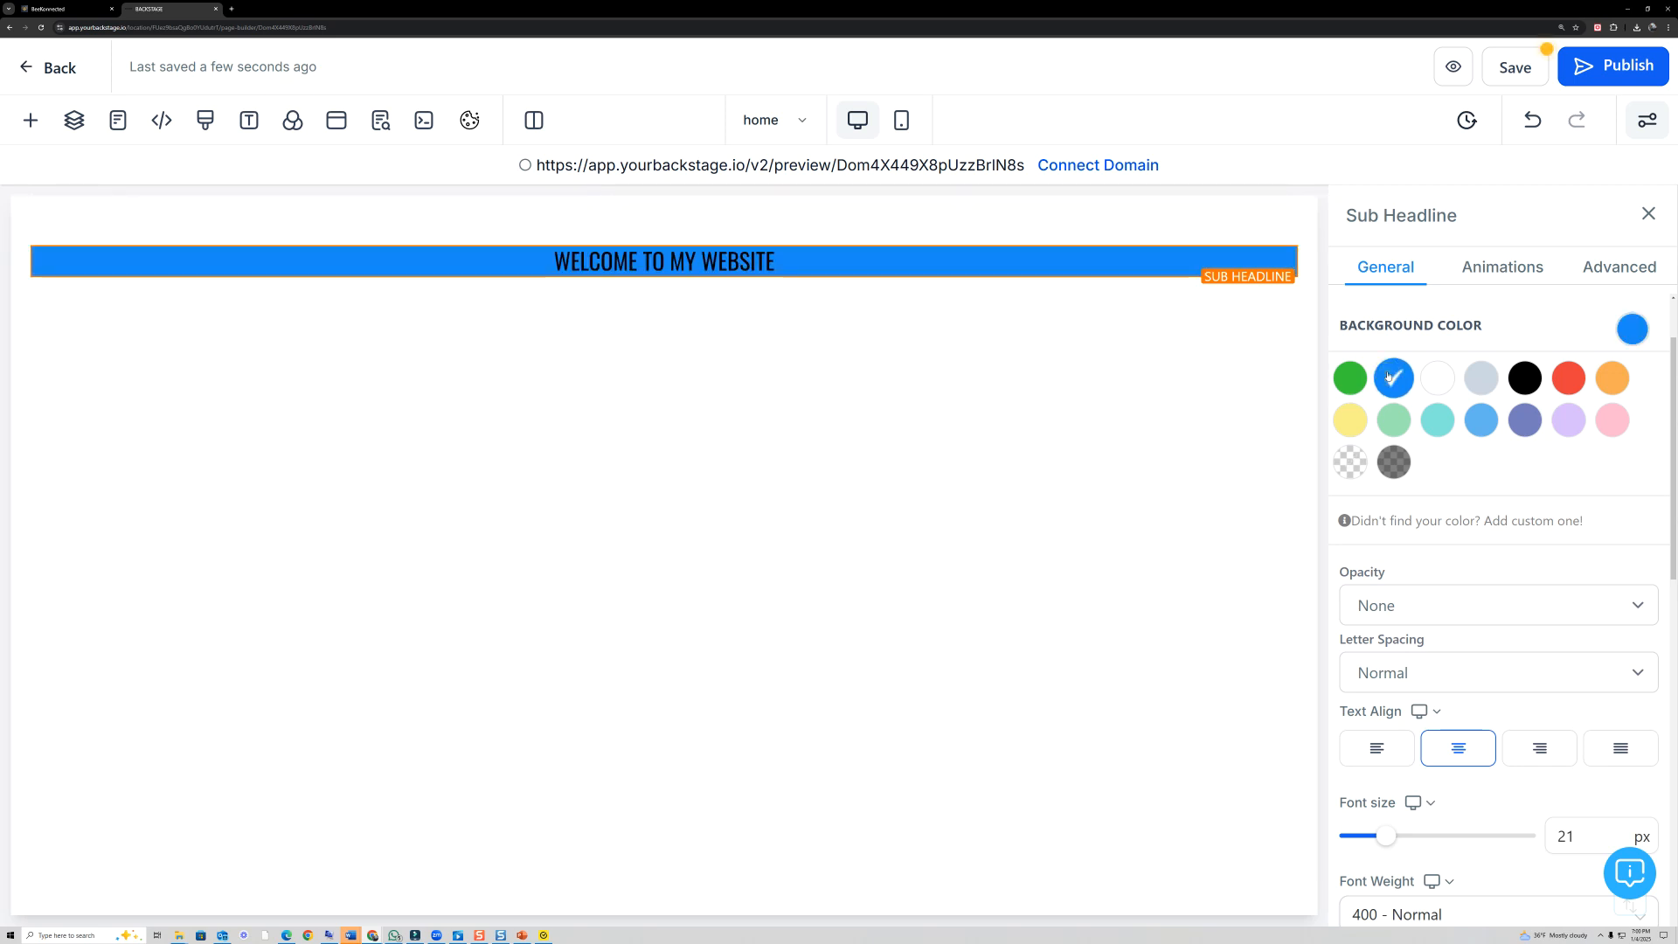
# - Try yellow as the 1 Column Row's background color and return it to transparent
pyautogui.click(880, 233)
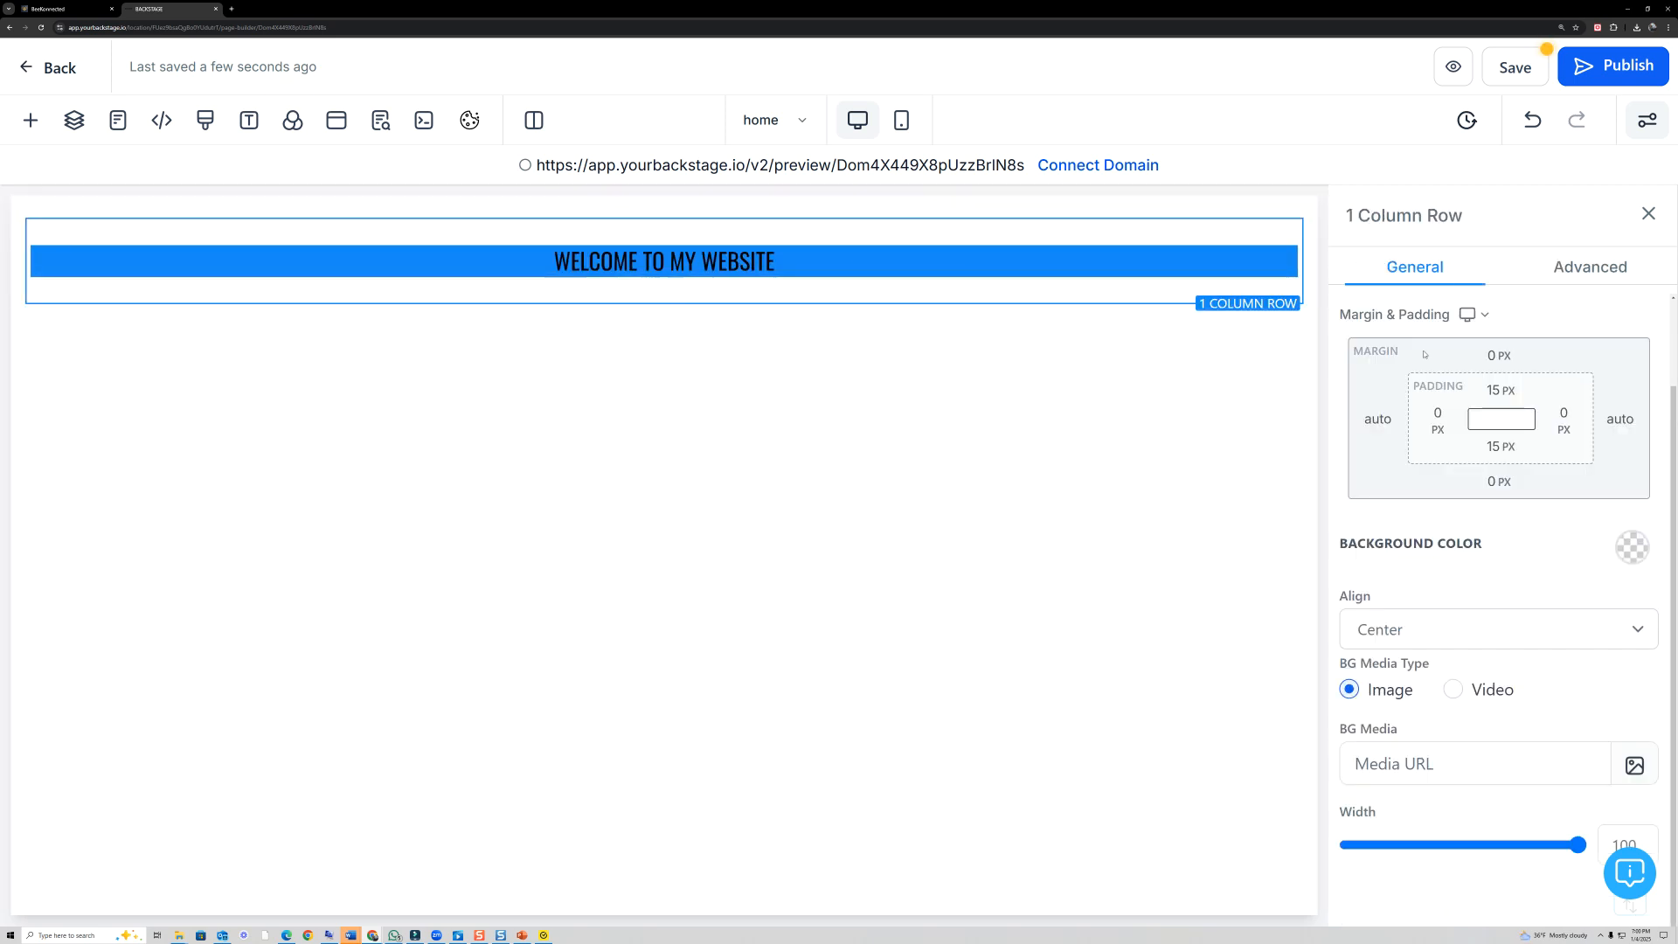
pyautogui.click(1631, 546)
pyautogui.click(1351, 444)
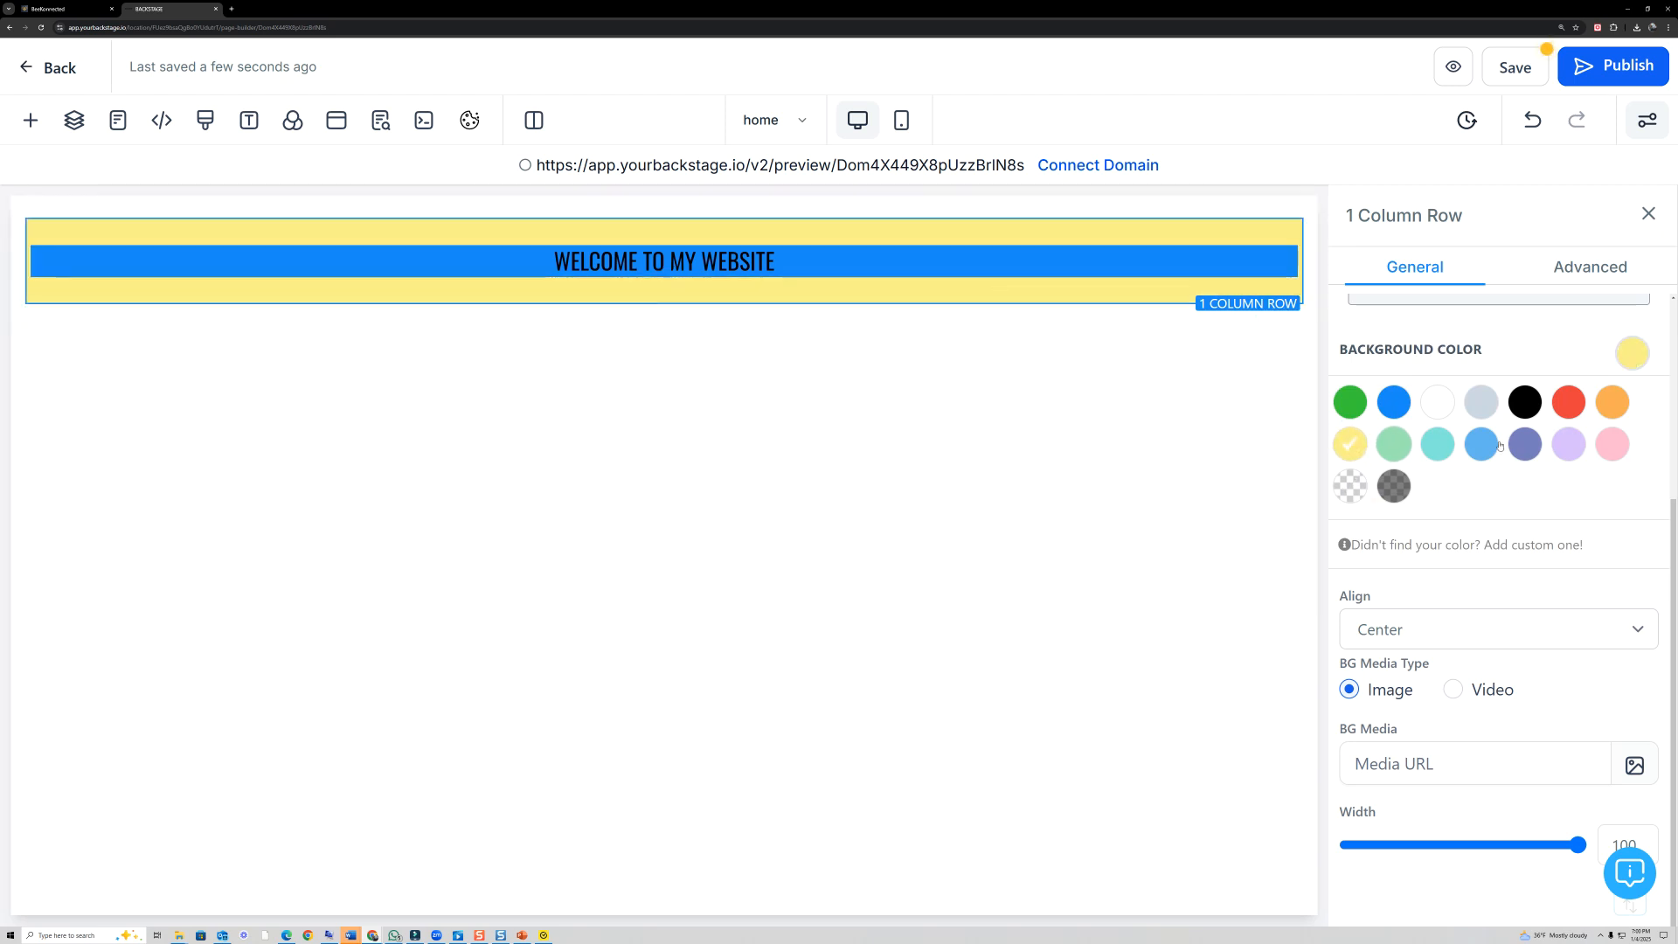
pyautogui.click(1351, 486)
# - Reset the Sub Headline's background color to transparent
pyautogui.click(662, 270)
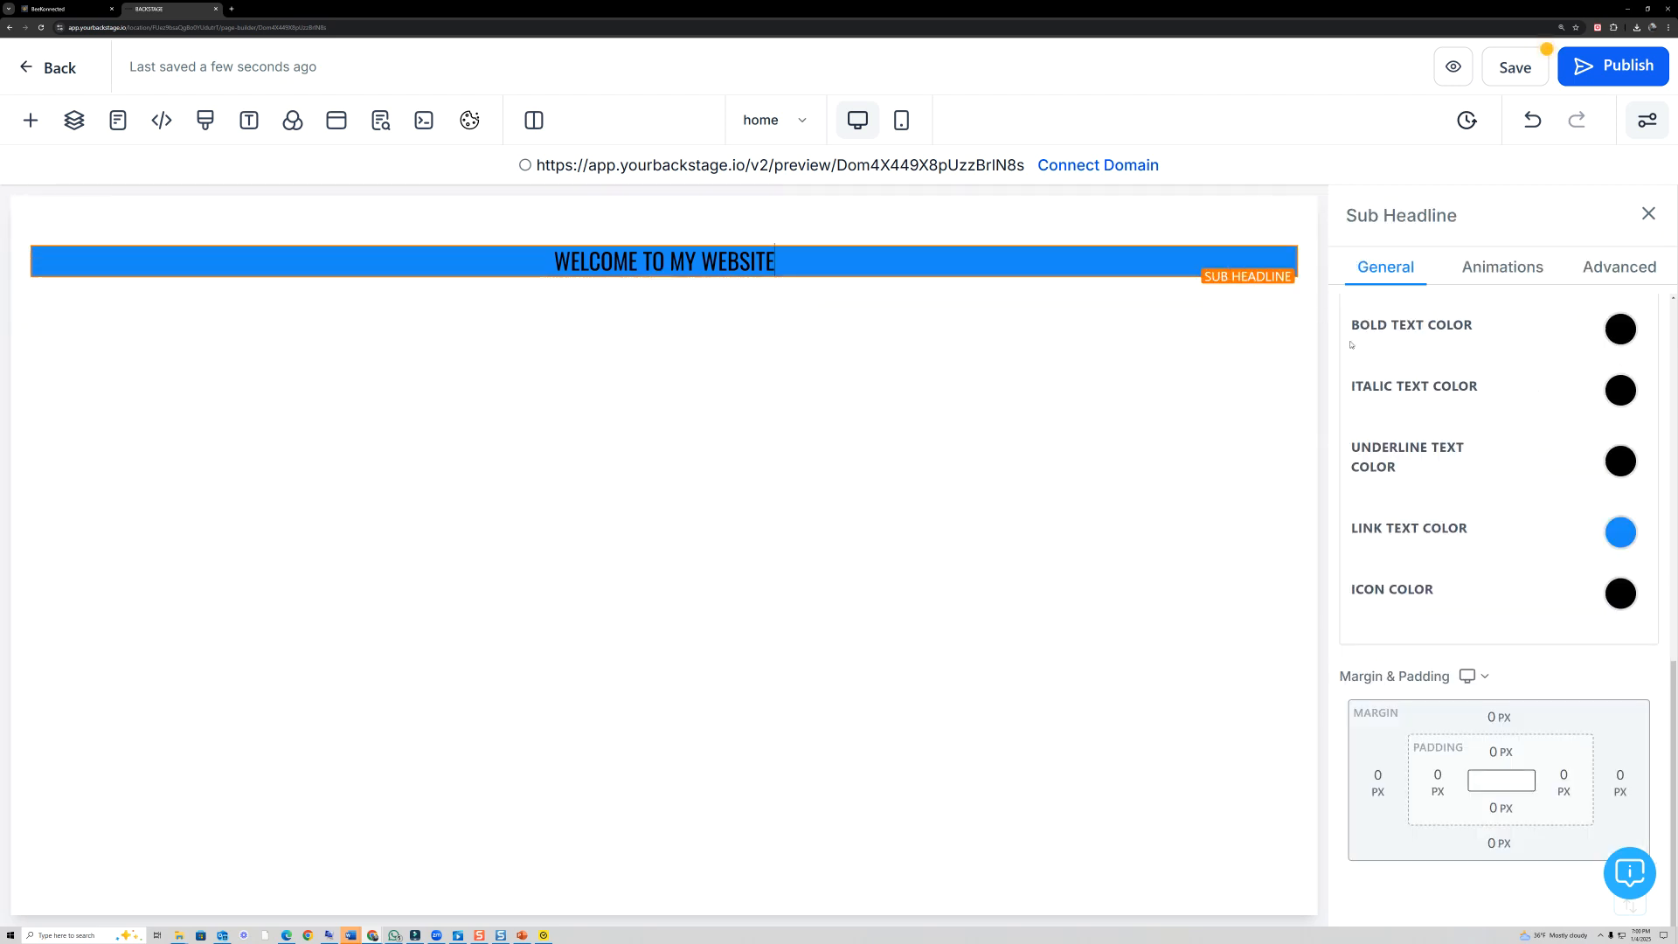
pyautogui.scroll(6, 1579, 473)
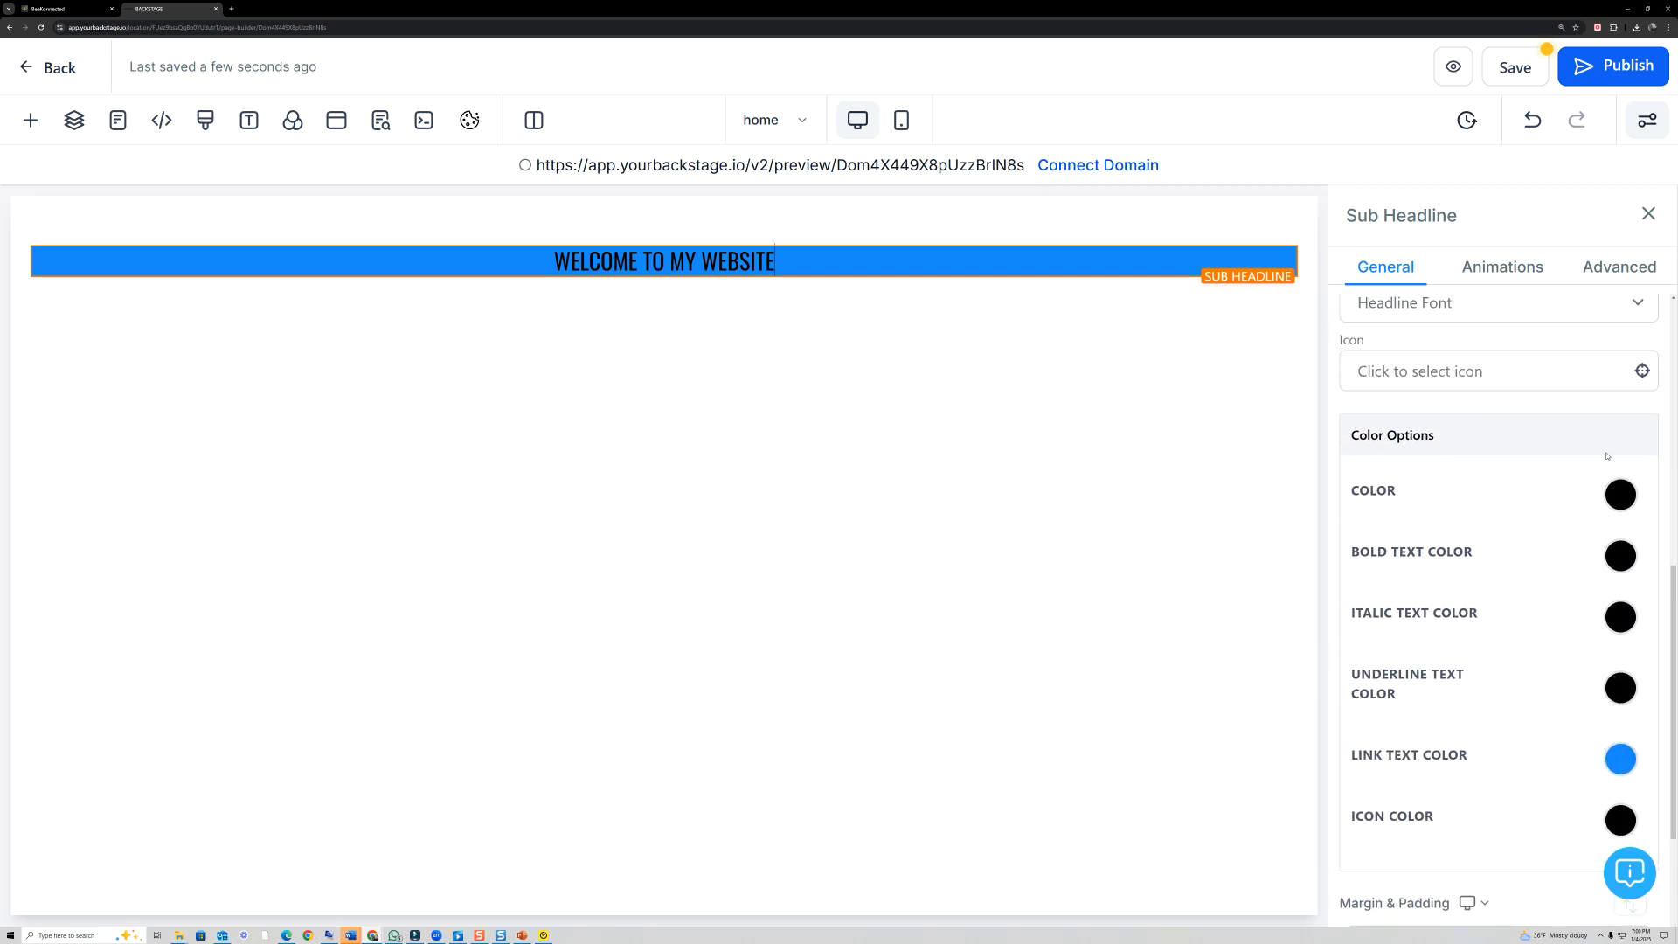
pyautogui.scroll(5, 1614, 462)
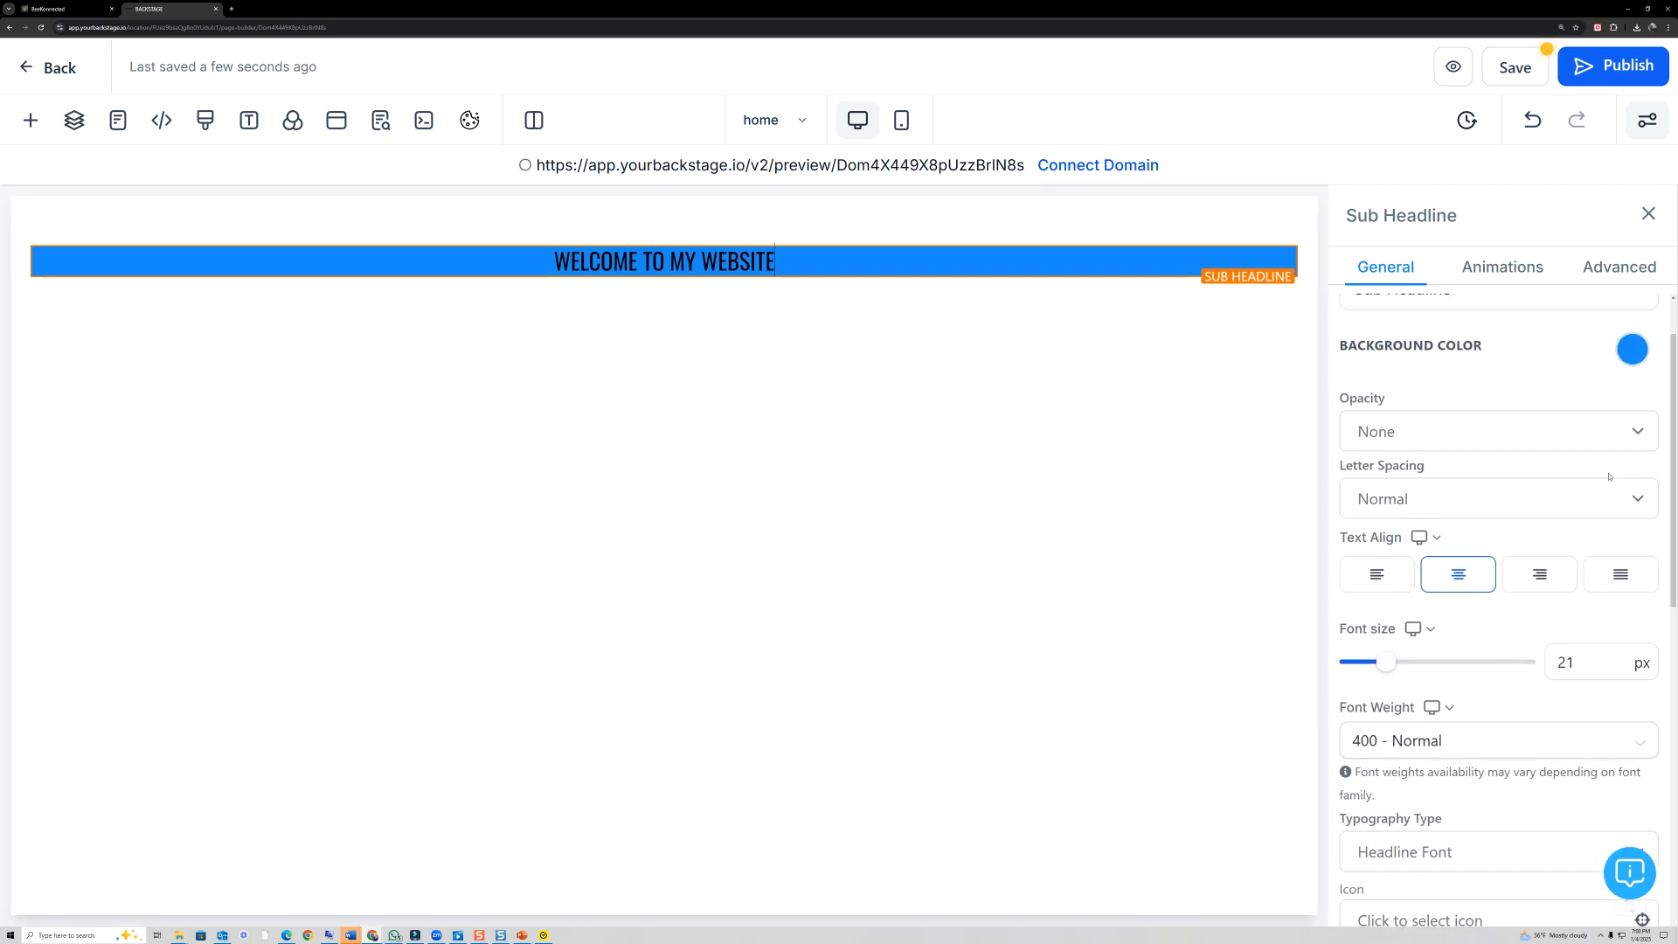
pyautogui.click(1633, 428)
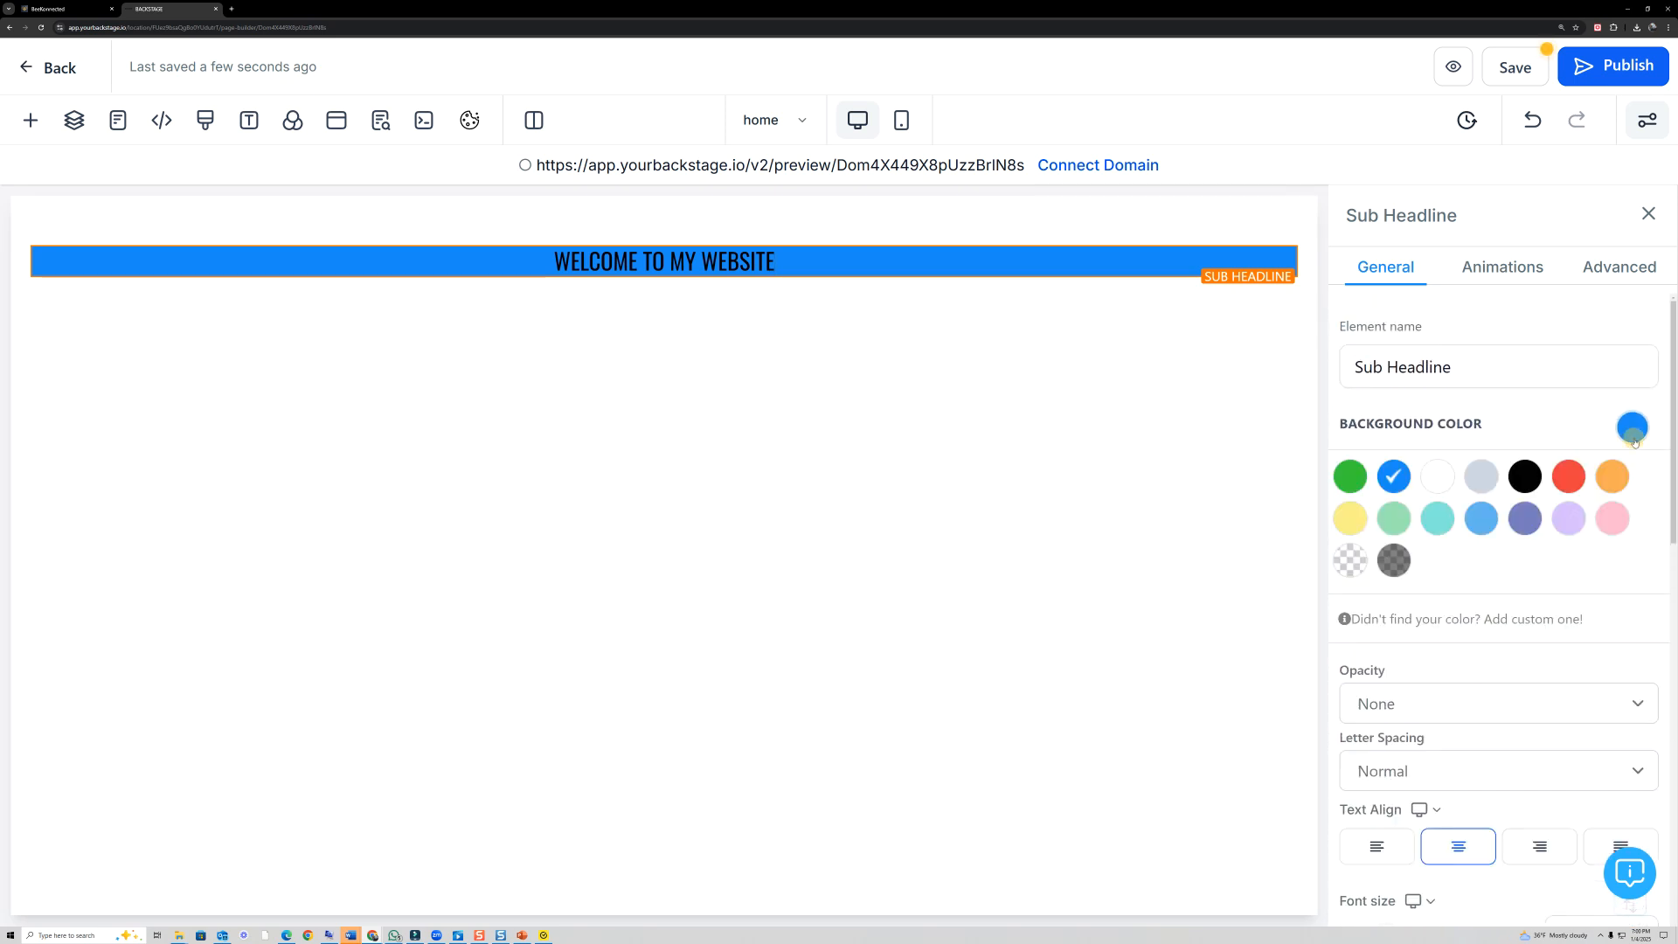
pyautogui.click(1351, 560)
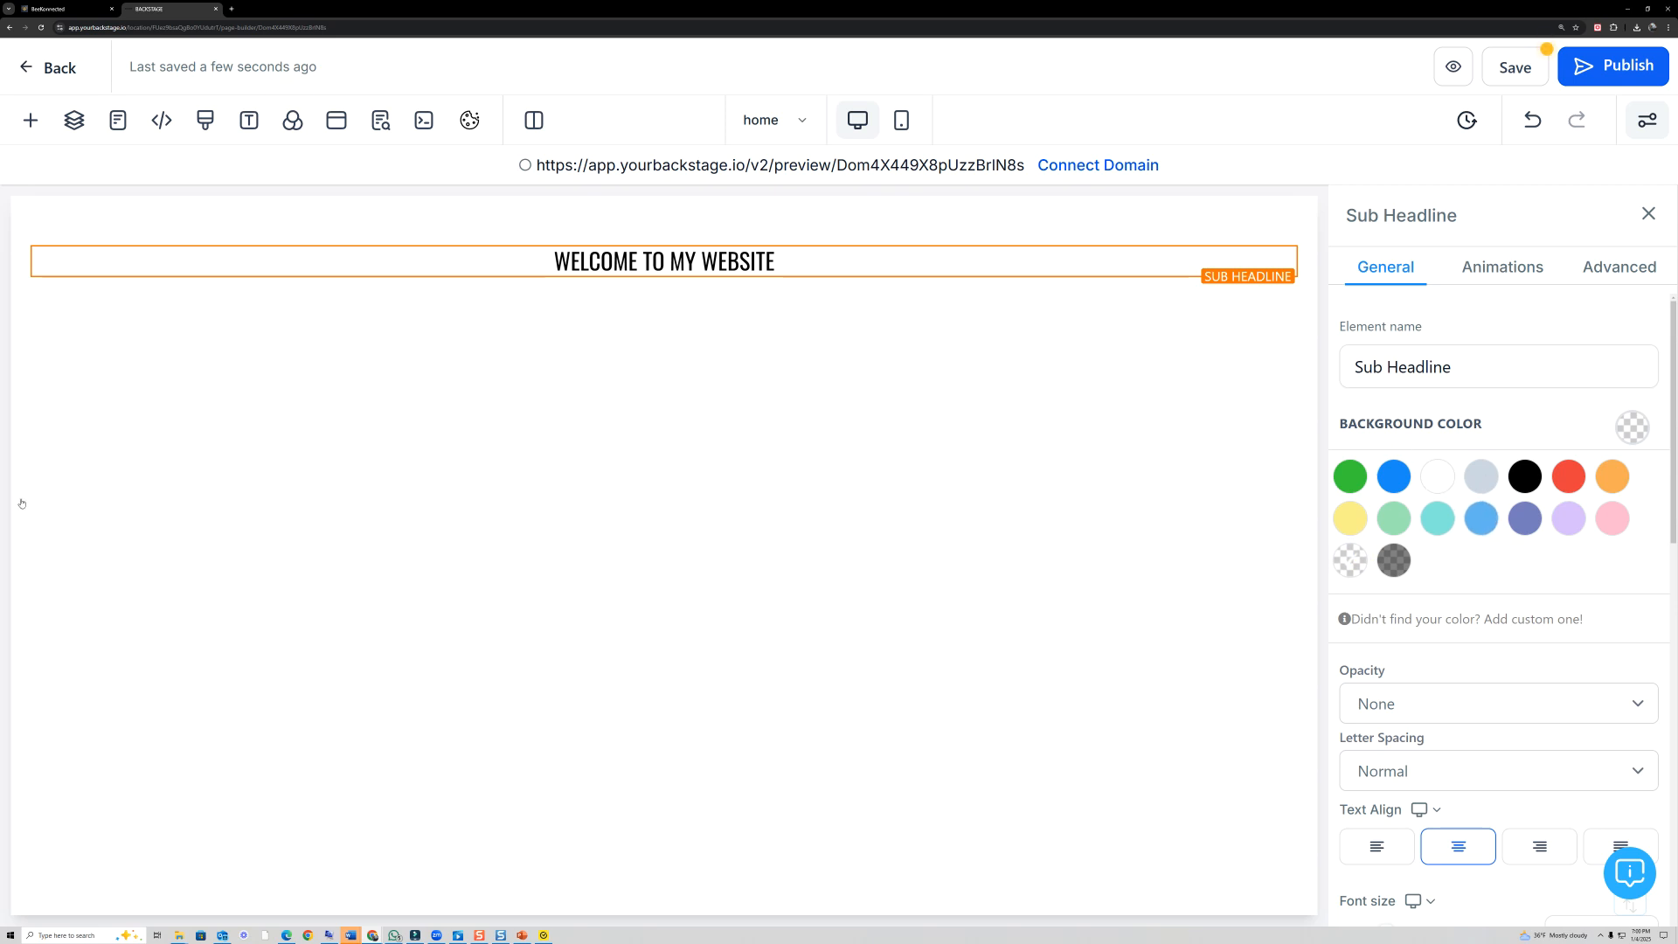
# - Try blue as the page's background color and set it to transparent instead
pyautogui.click(294, 122)
pyautogui.click(139, 303)
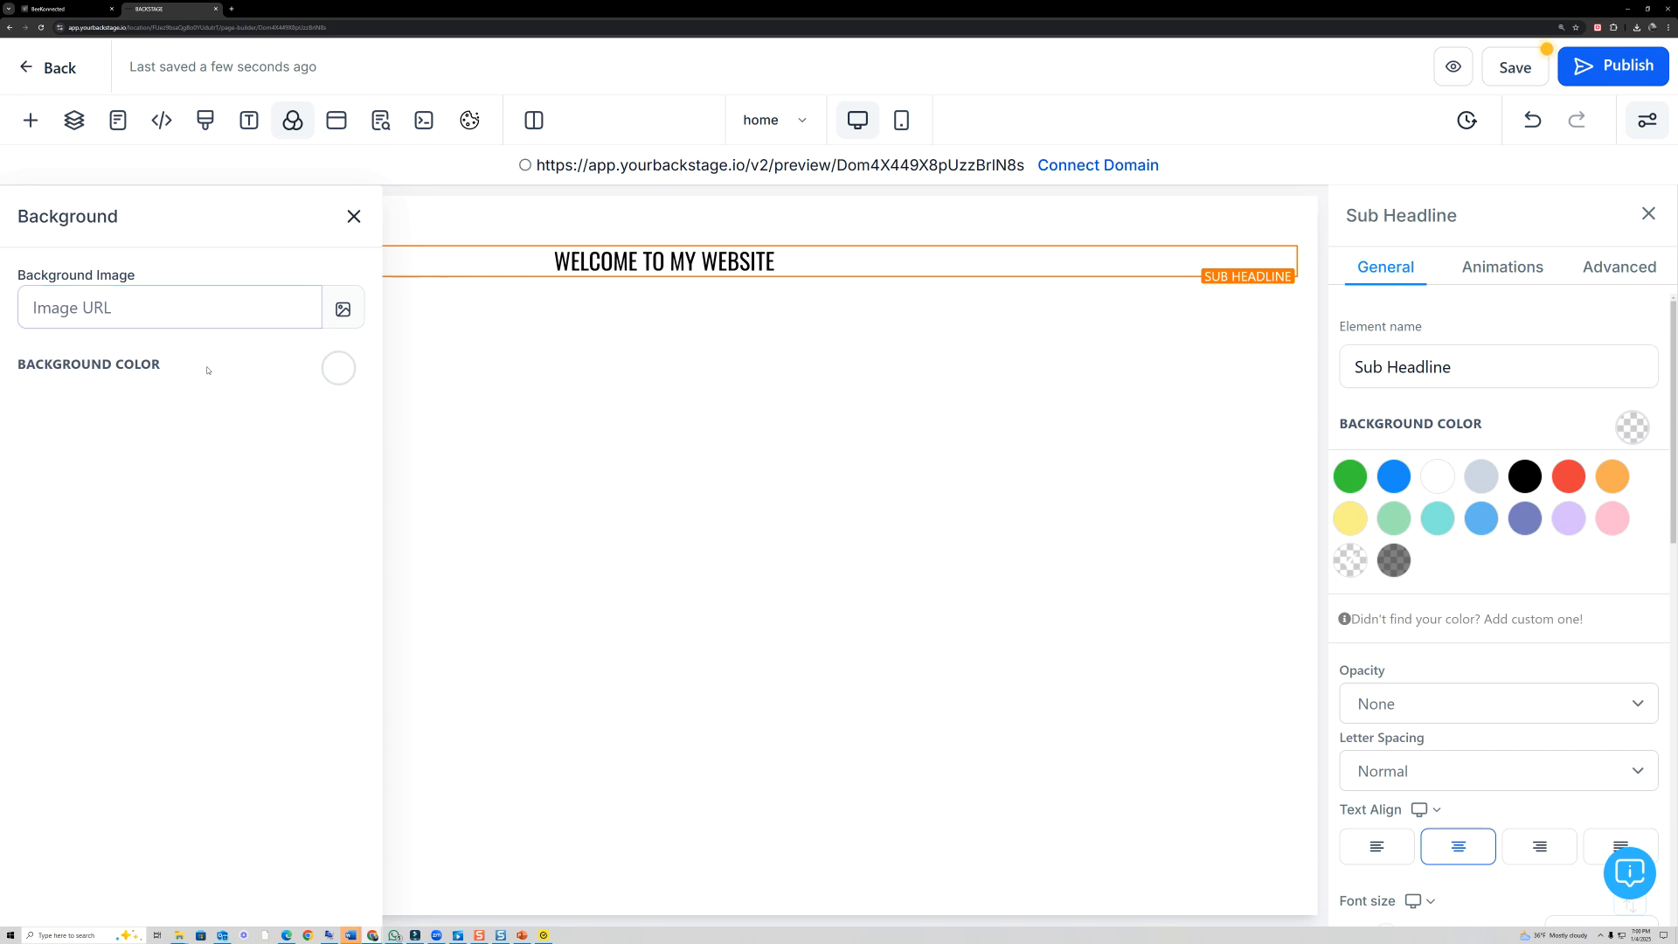
pyautogui.click(337, 371)
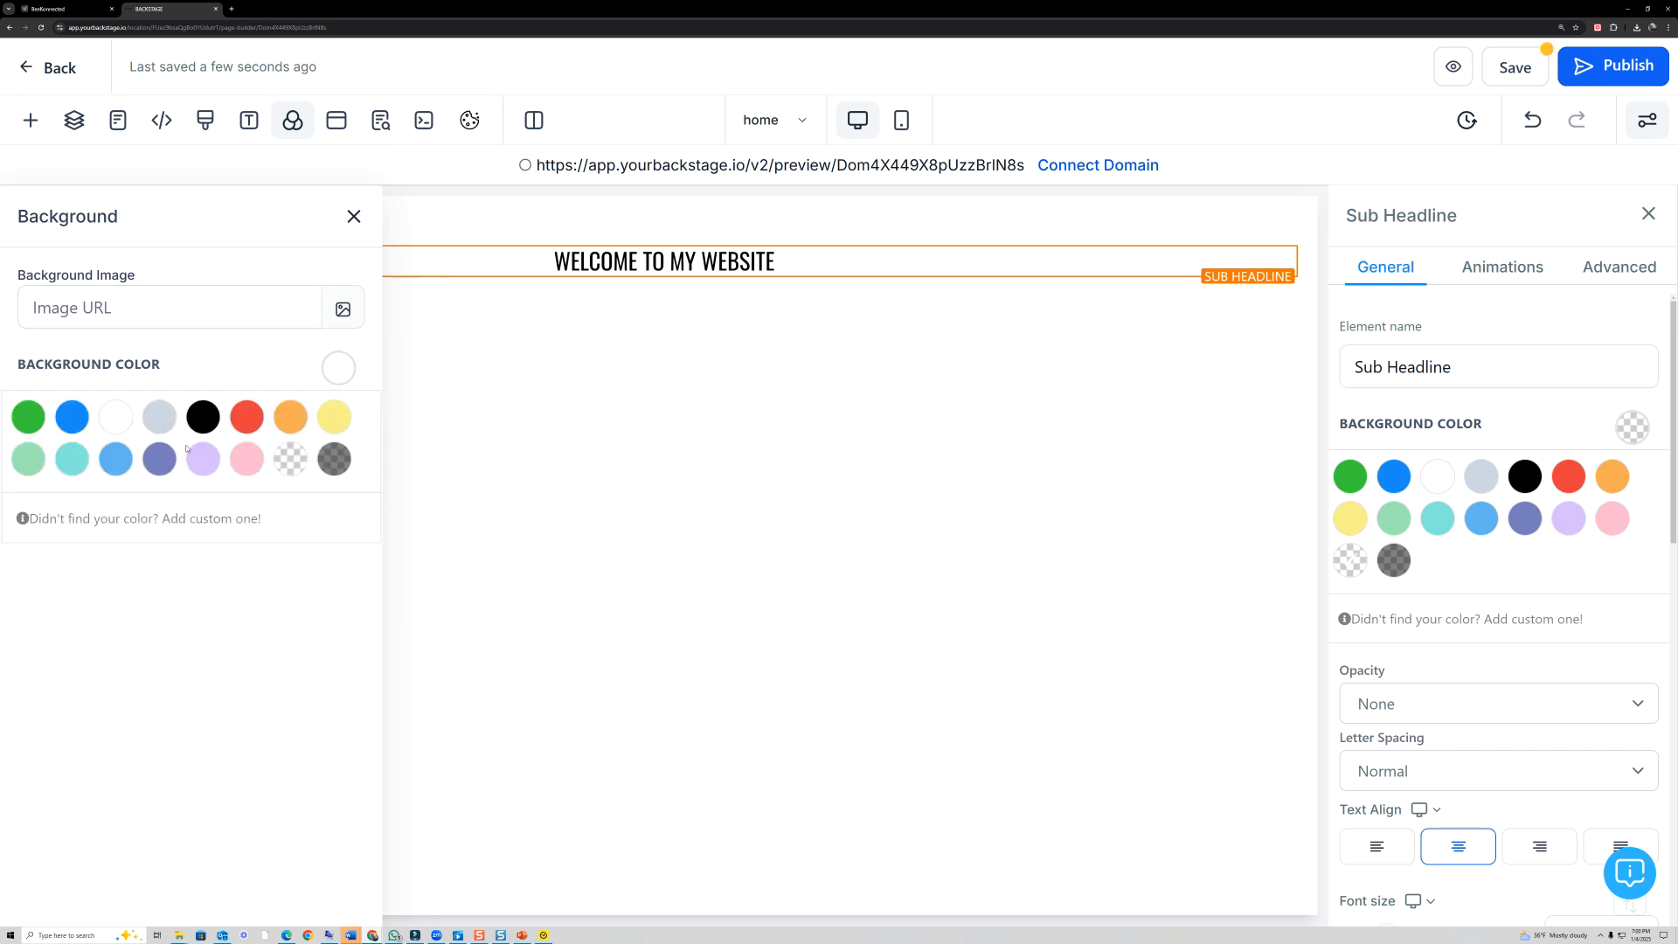
pyautogui.click(78, 418)
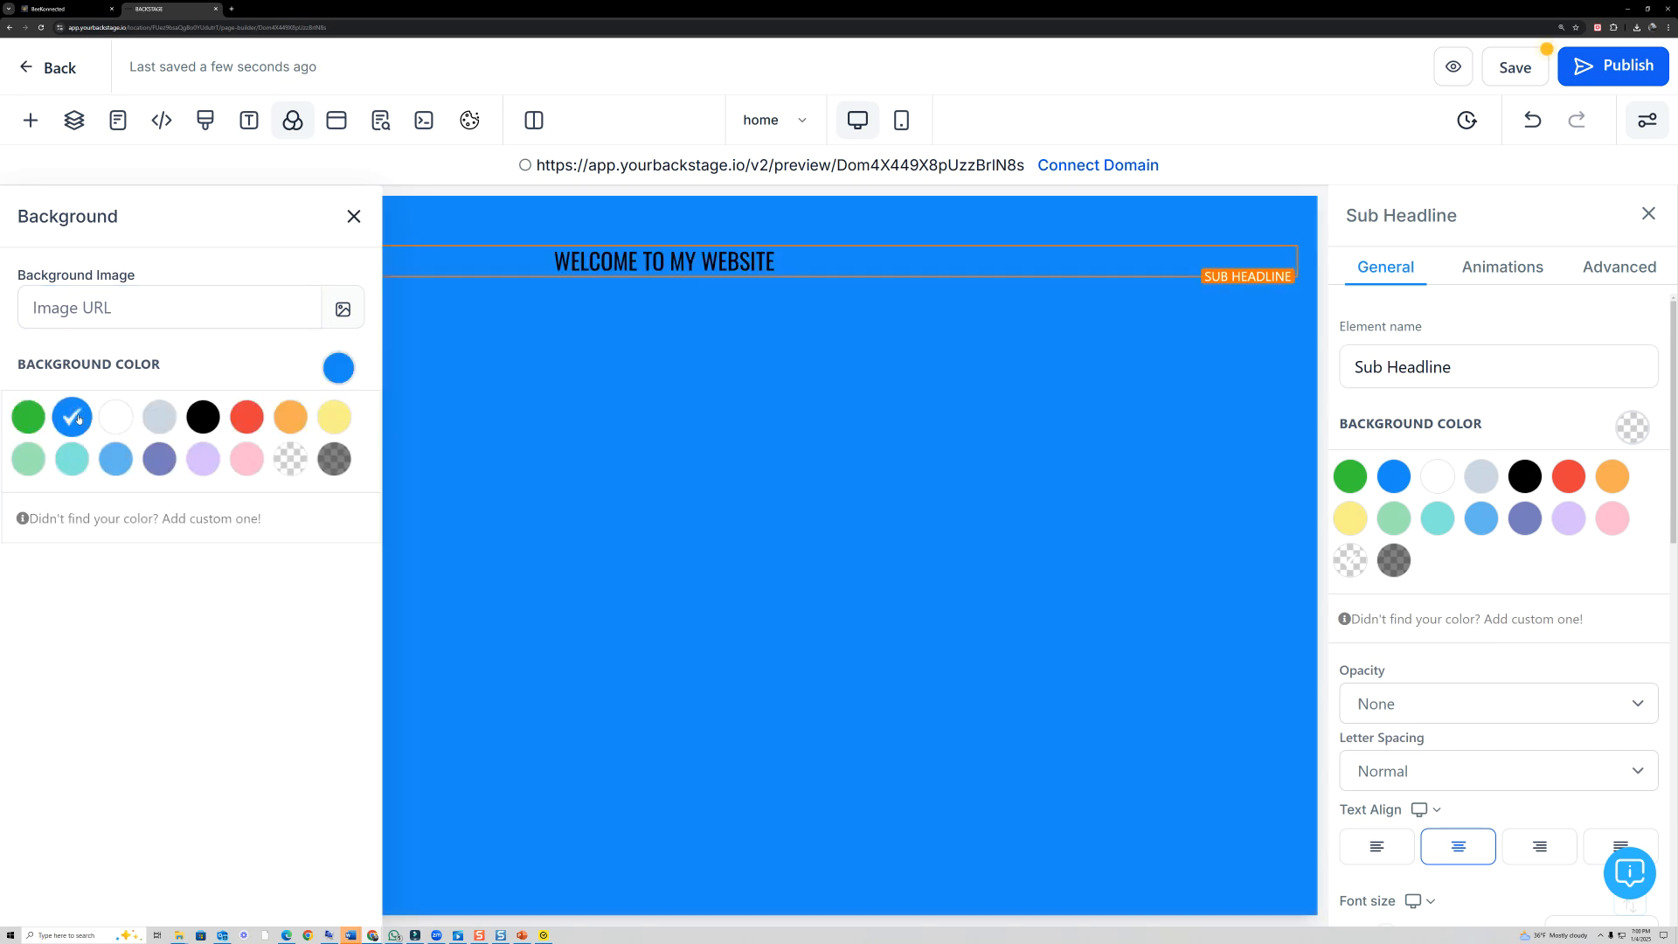
pyautogui.click(290, 459)
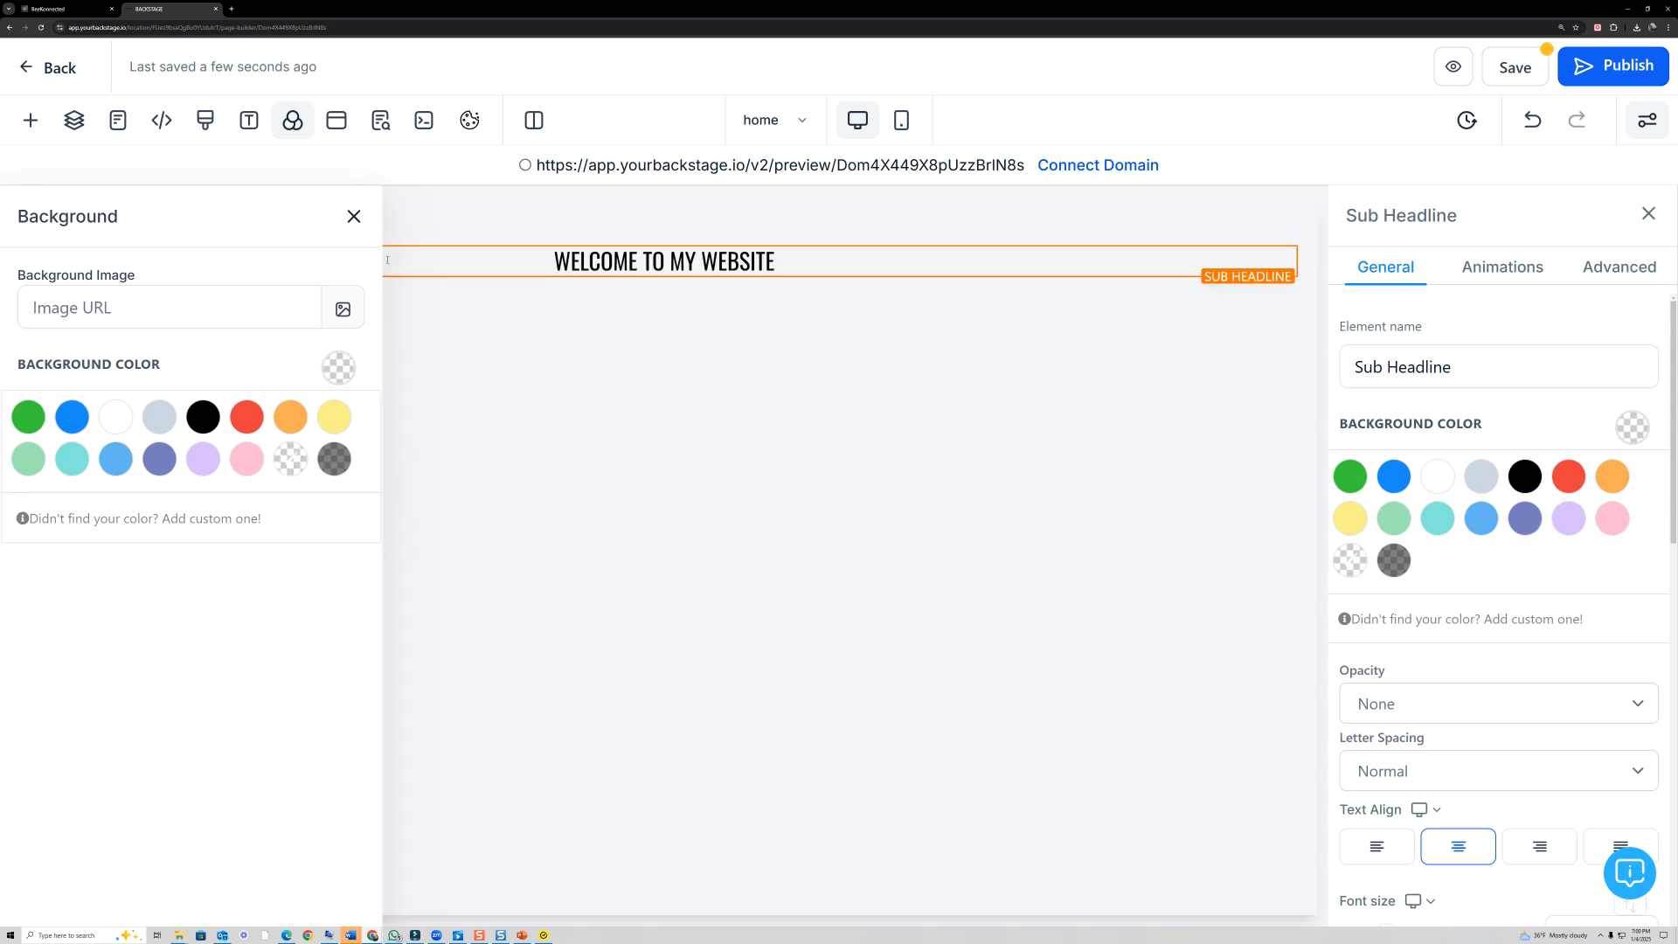
pyautogui.click(354, 217)
# - Increase the Sub Headline's font size to 27 px
pyautogui.scroll(-5, 1332, 588)
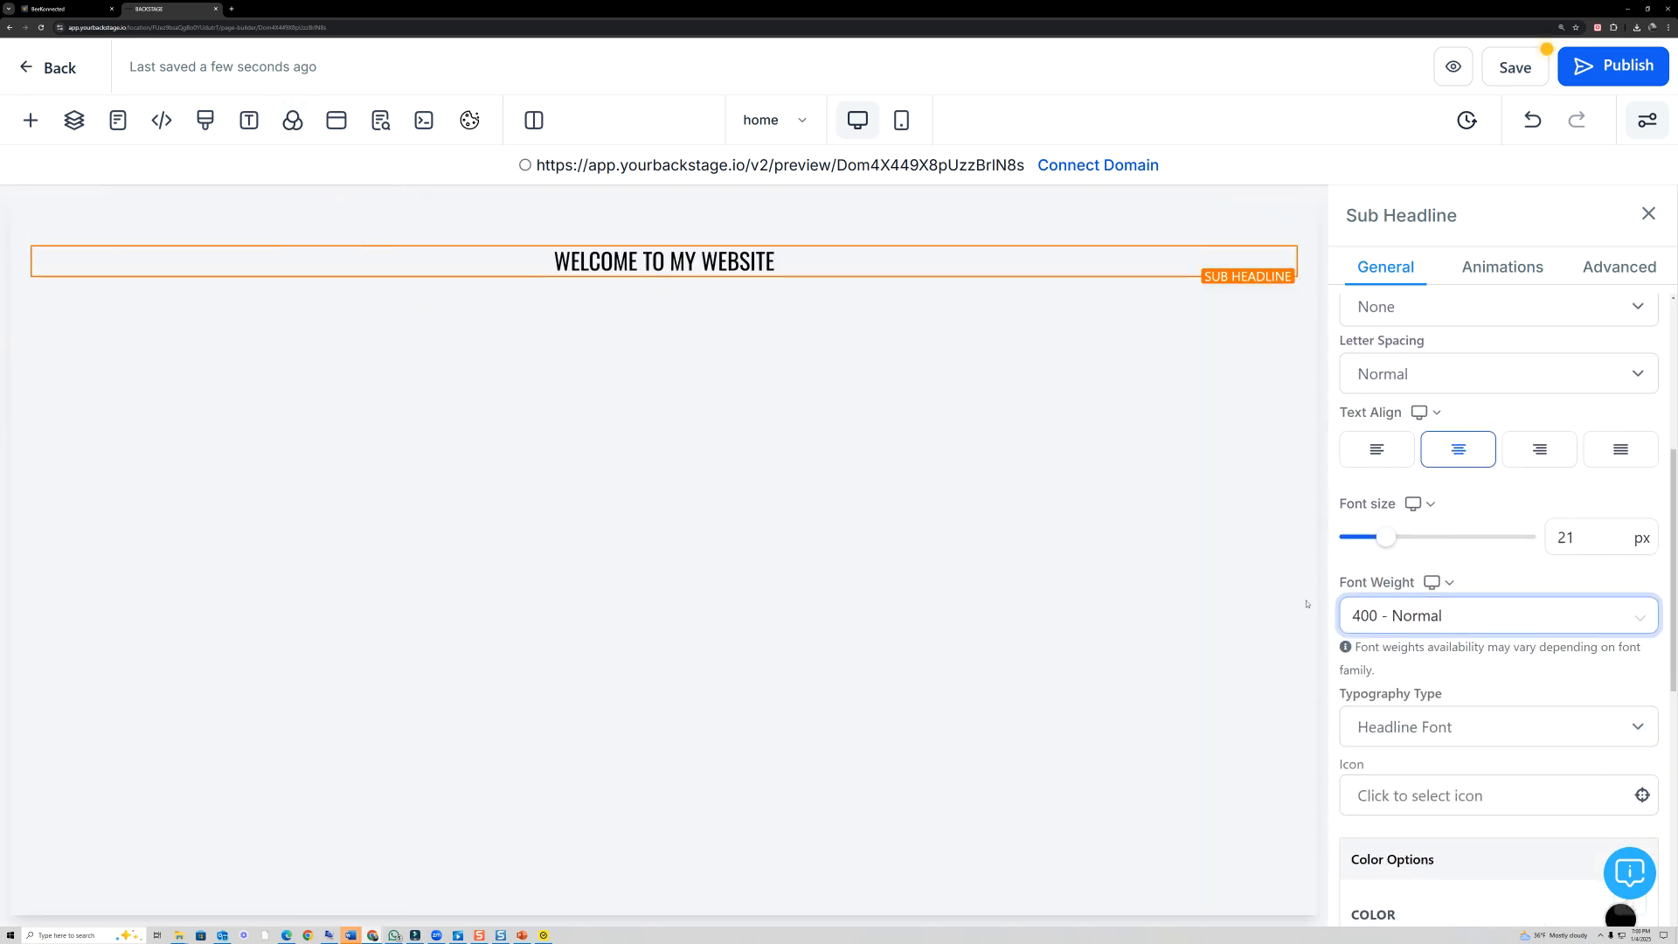
pyautogui.moveTo(1472, 507)
pyautogui.mouseDown()
pyautogui.moveTo(1433, 480)
pyautogui.moveTo(1415, 577)
pyautogui.moveTo(1479, 509)
pyautogui.mouseUp()
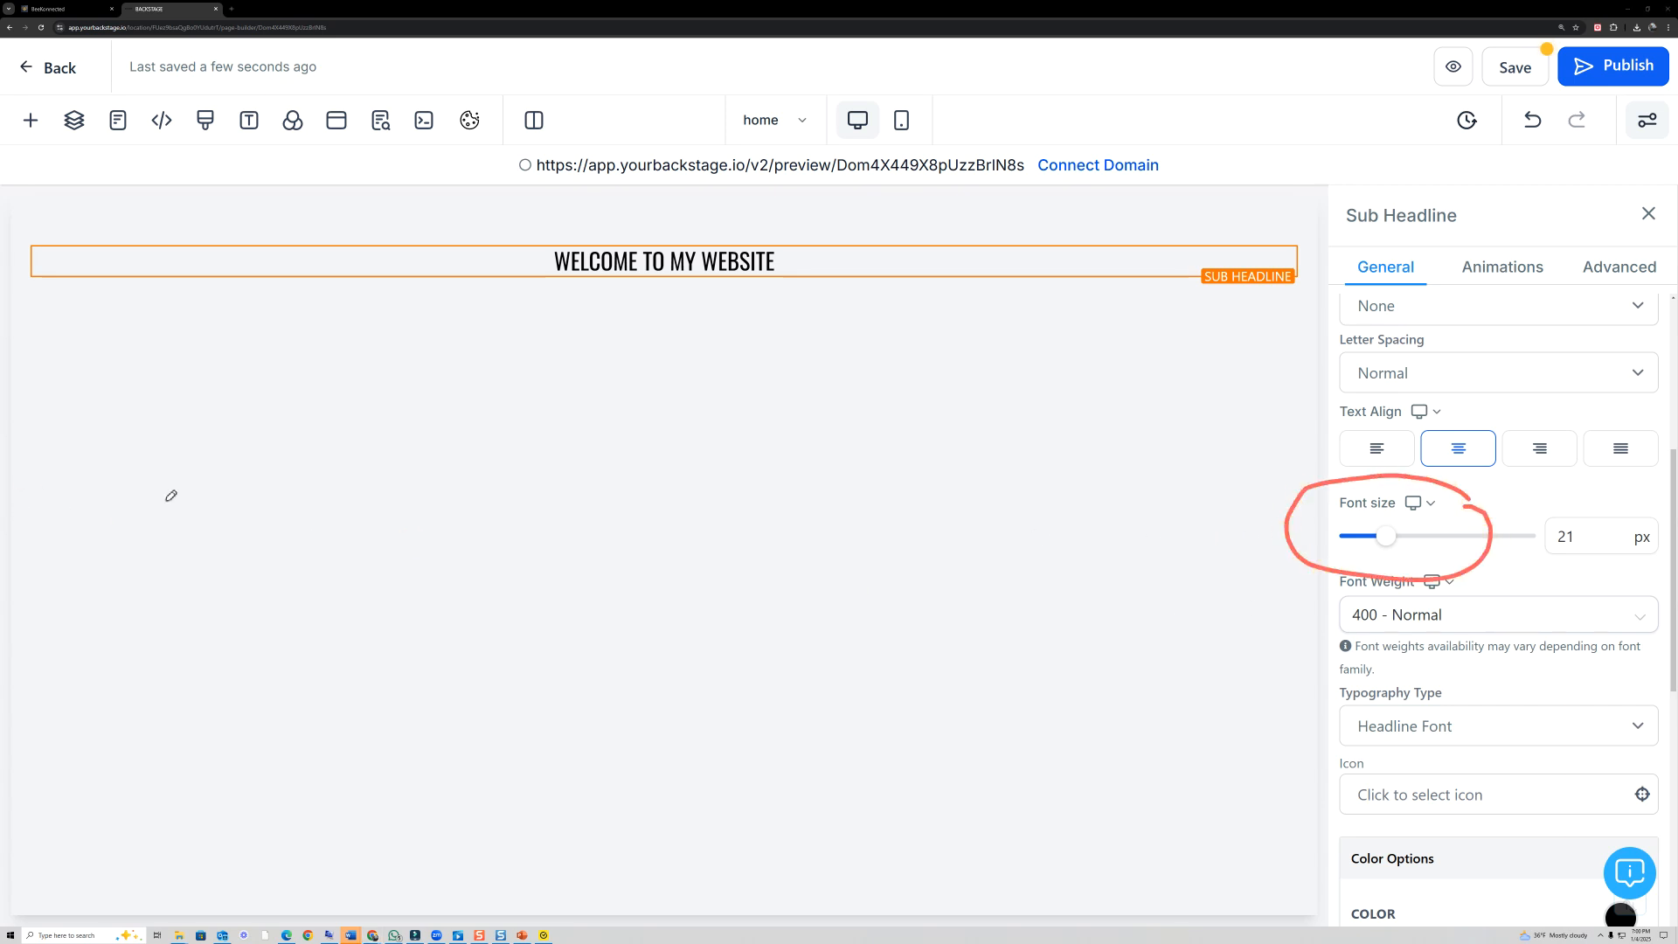
pyautogui.click(27, 456)
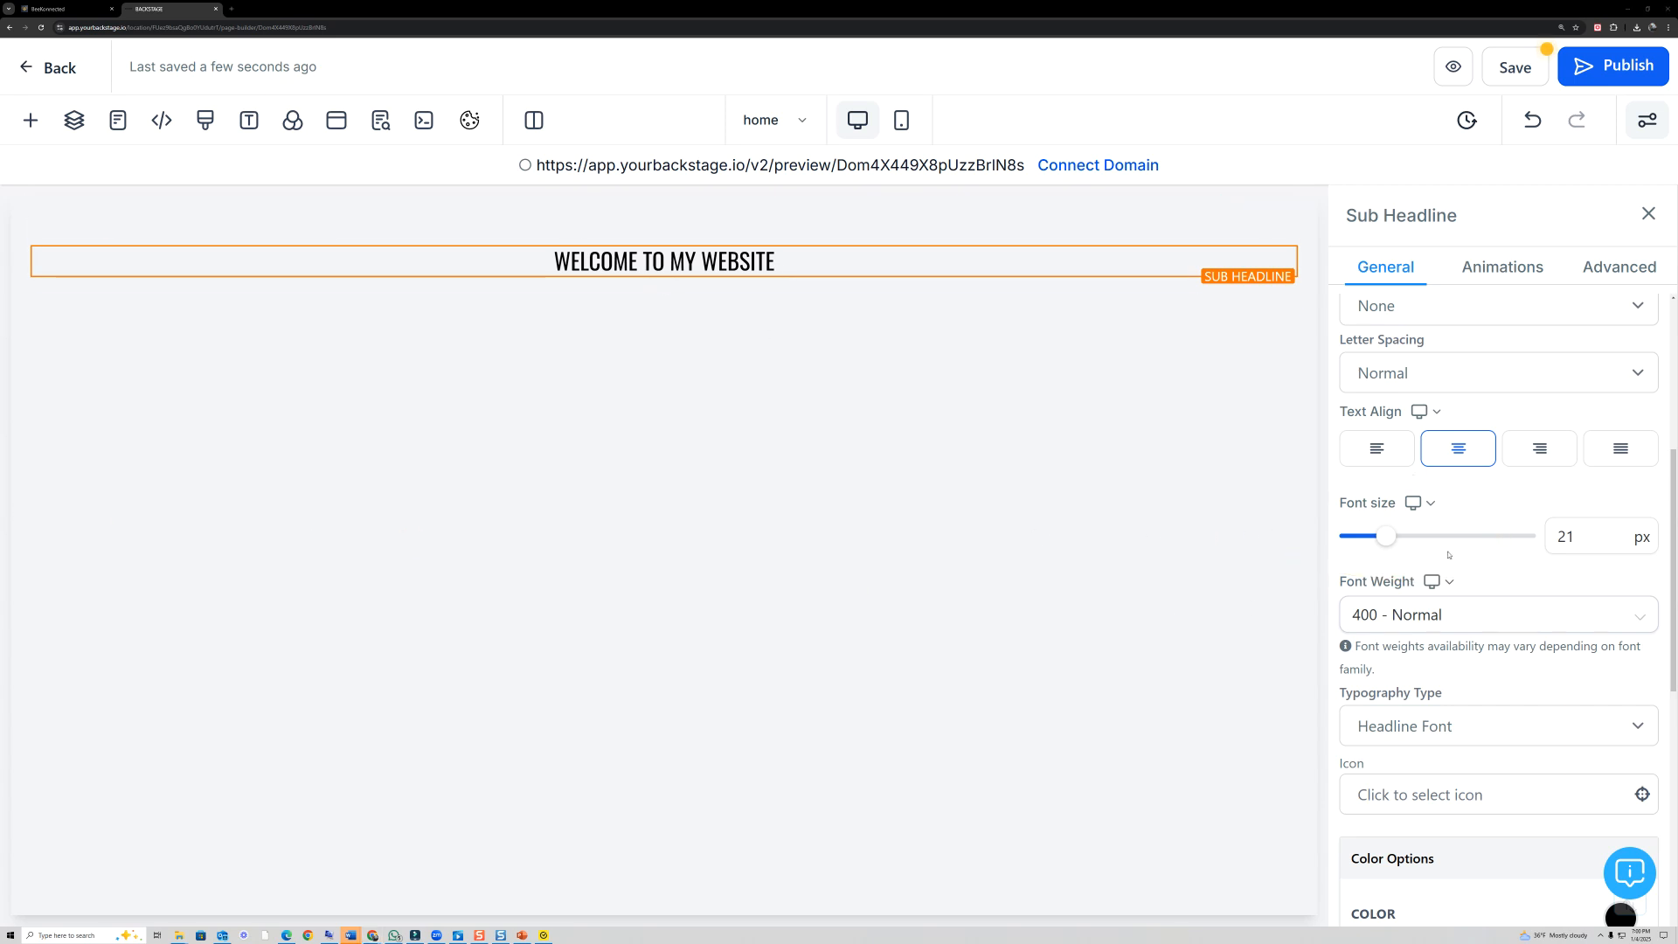
pyautogui.moveTo(1399, 539); pyautogui.dragTo(1399, 539)
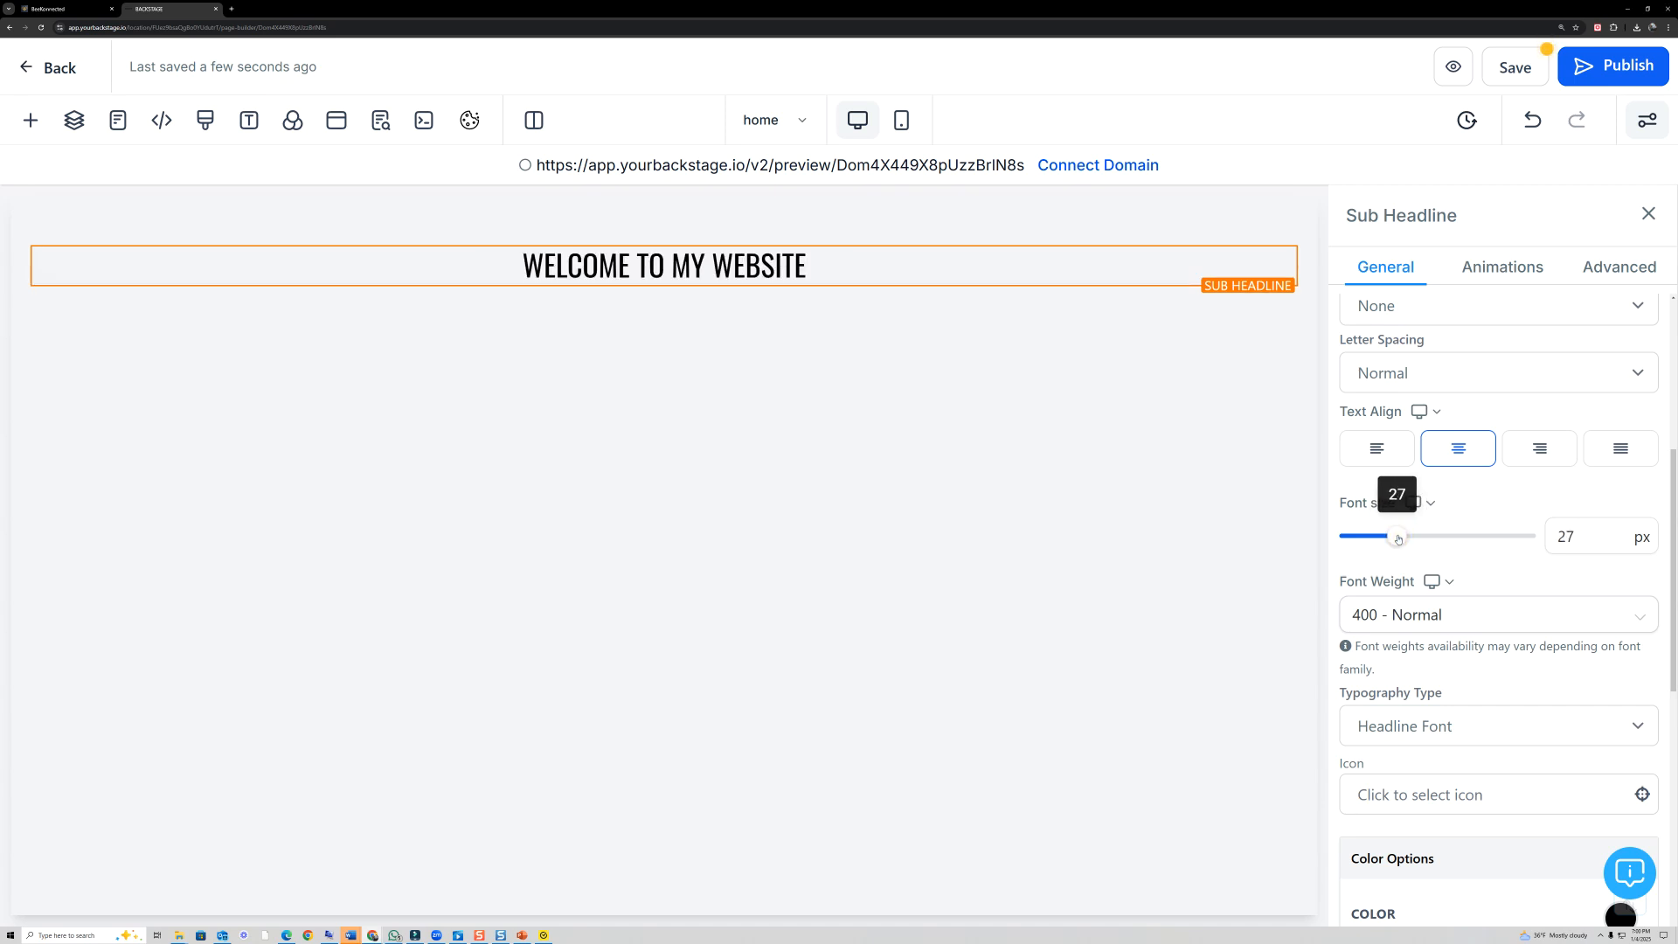
pyautogui.scroll(-3, 1444, 502)
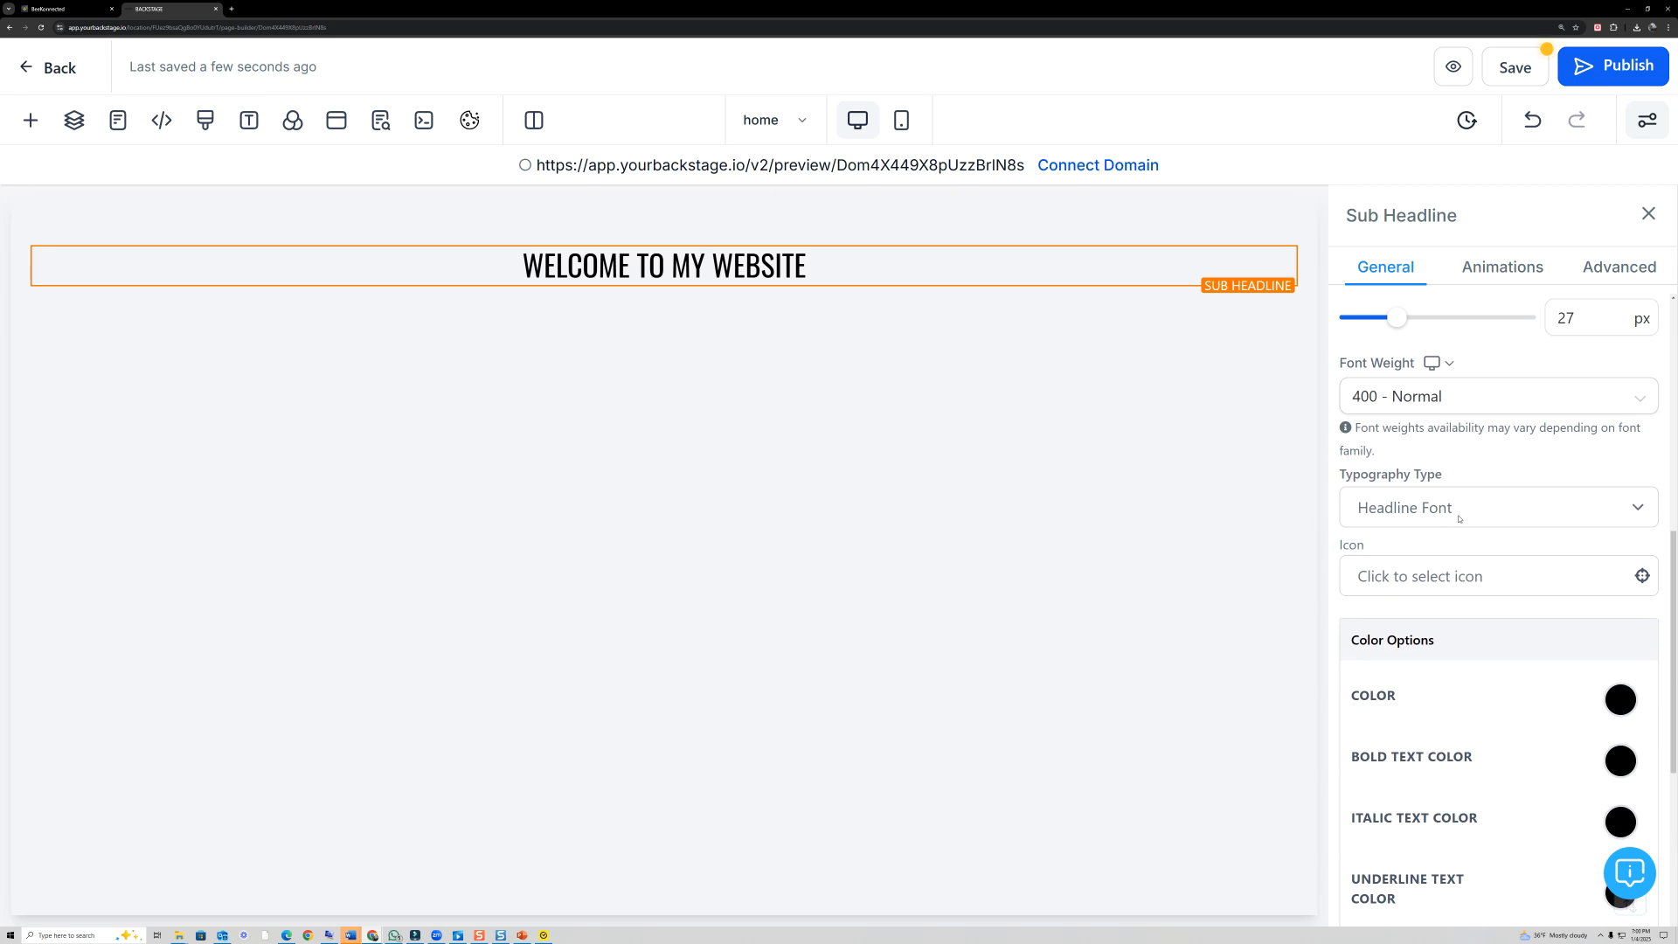
pyautogui.click(1459, 516)
pyautogui.click(1473, 461)
pyautogui.scroll(-4, 1483, 477)
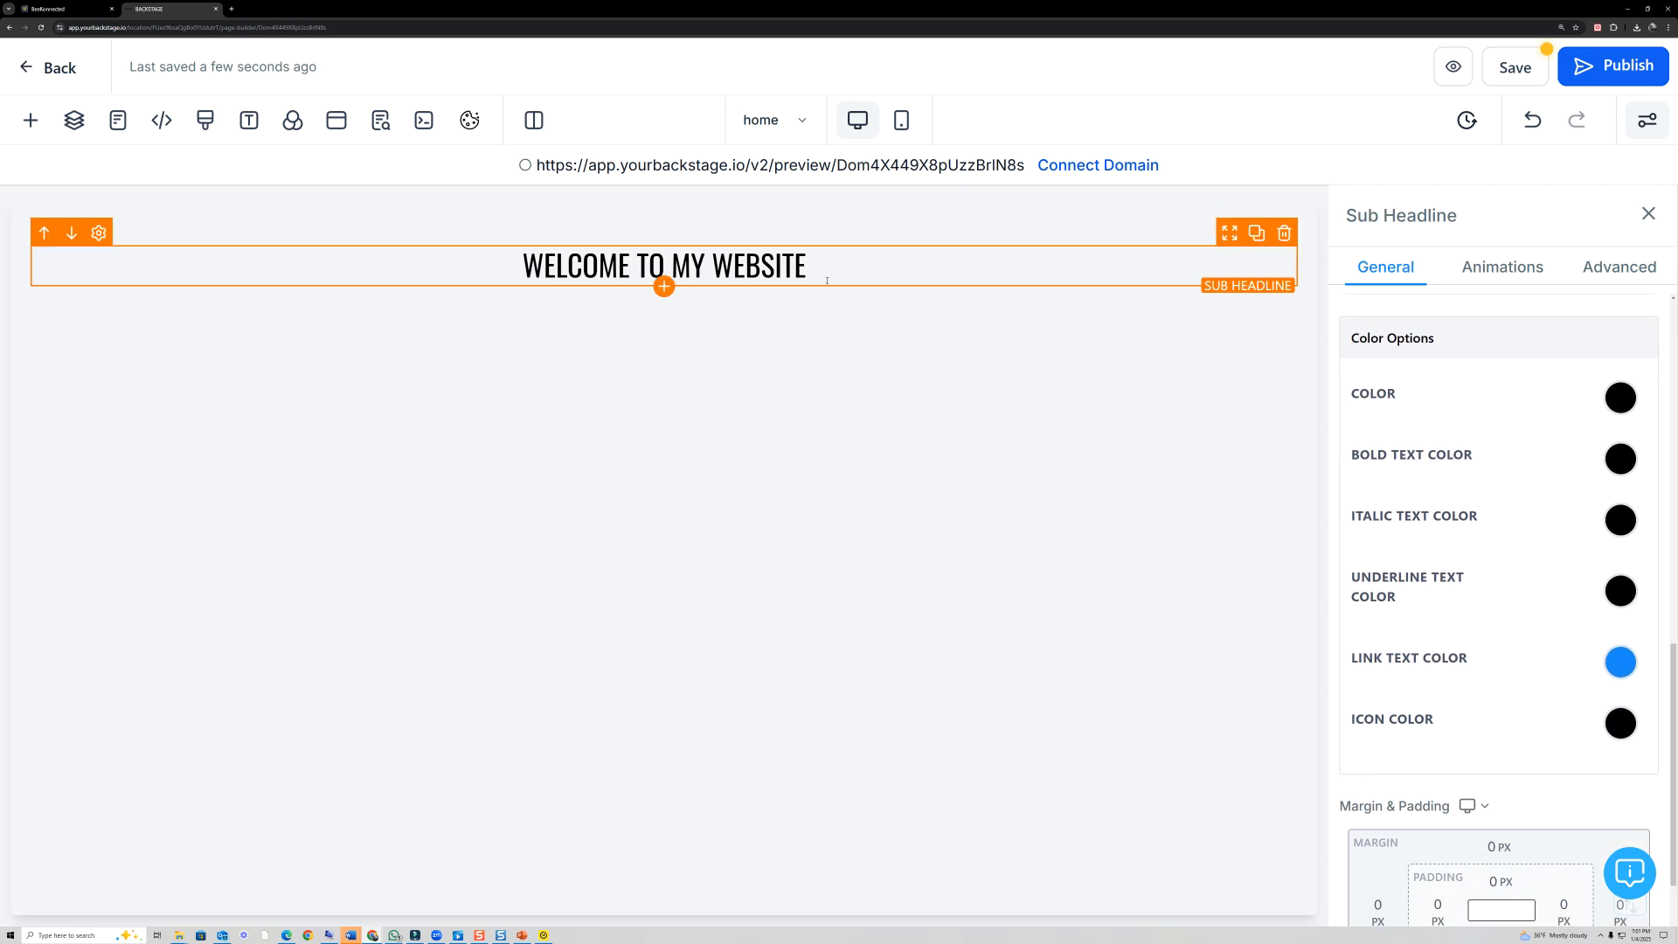
pyautogui.click(668, 281)
pyautogui.click(1042, 519)
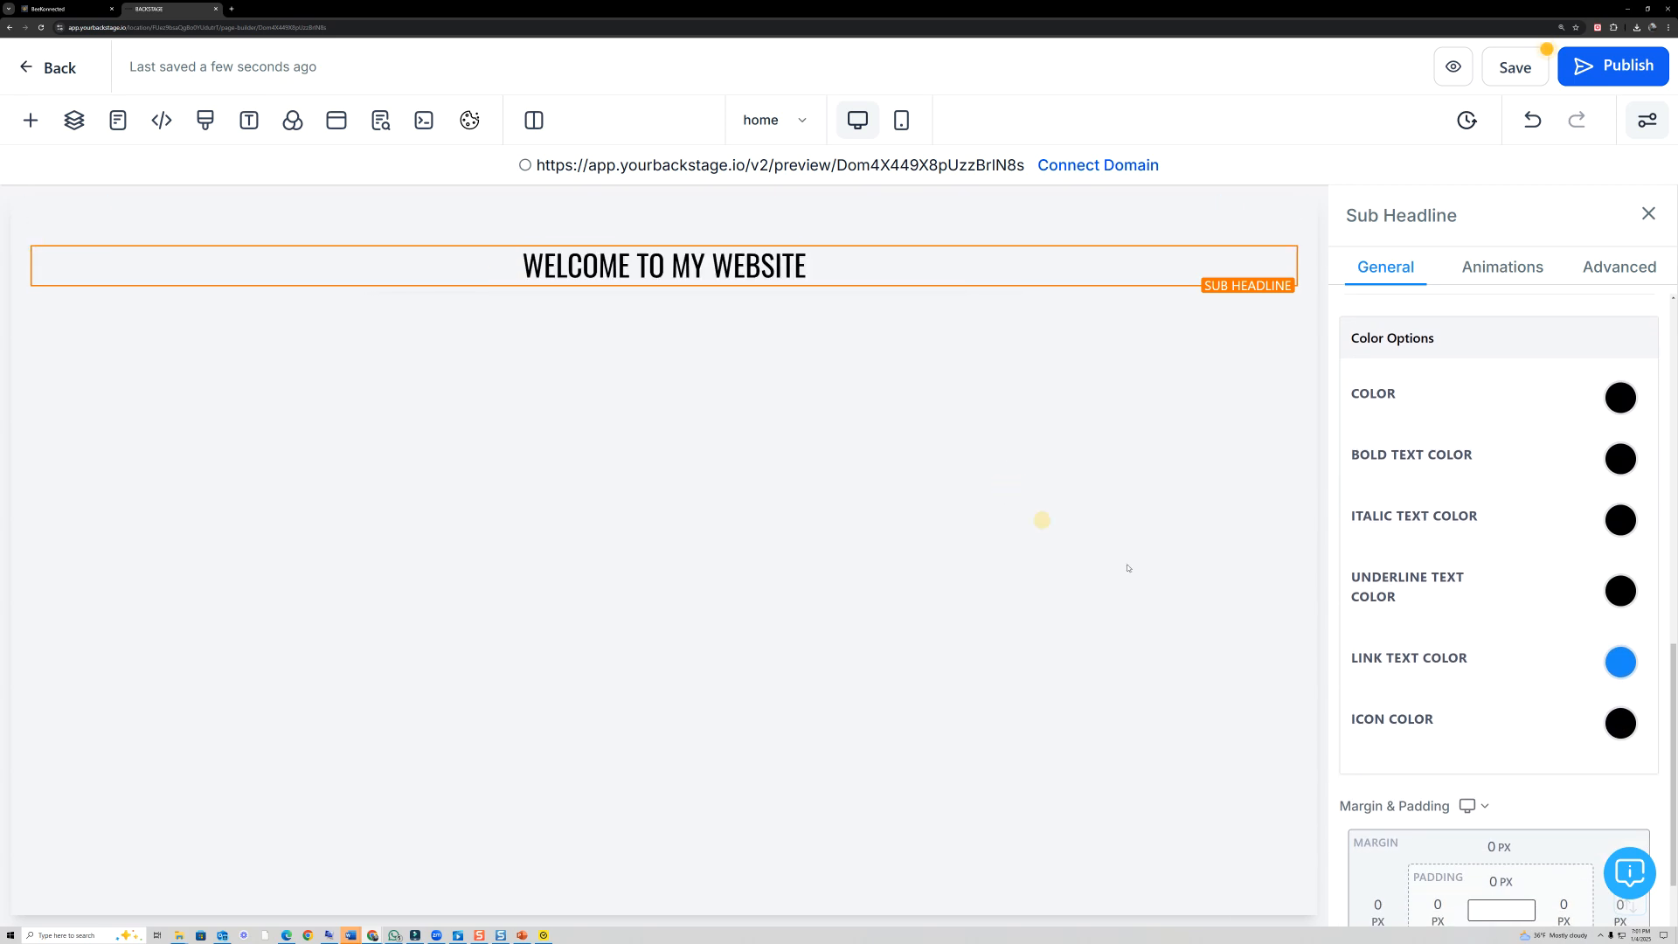
# - Set the Sub Headline's main text color to blue
pyautogui.scroll(3, 1397, 570)
pyautogui.scroll(-3, 1469, 516)
pyautogui.scroll(-2, 1389, 524)
pyautogui.scroll(3, 1398, 573)
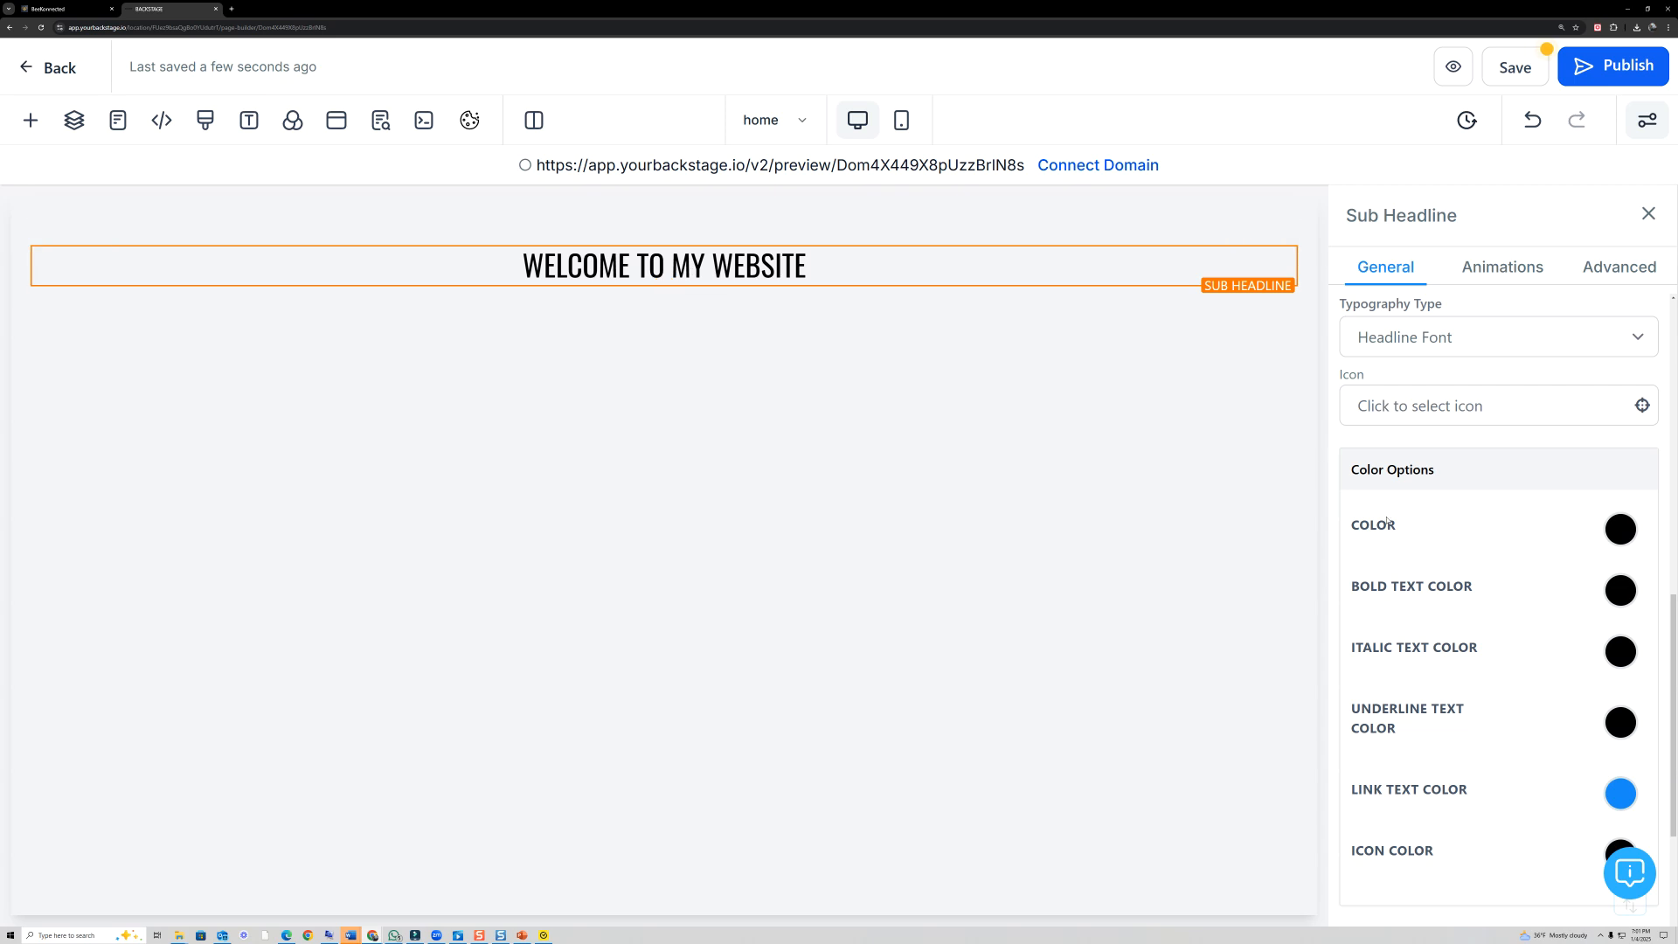
pyautogui.click(1616, 540)
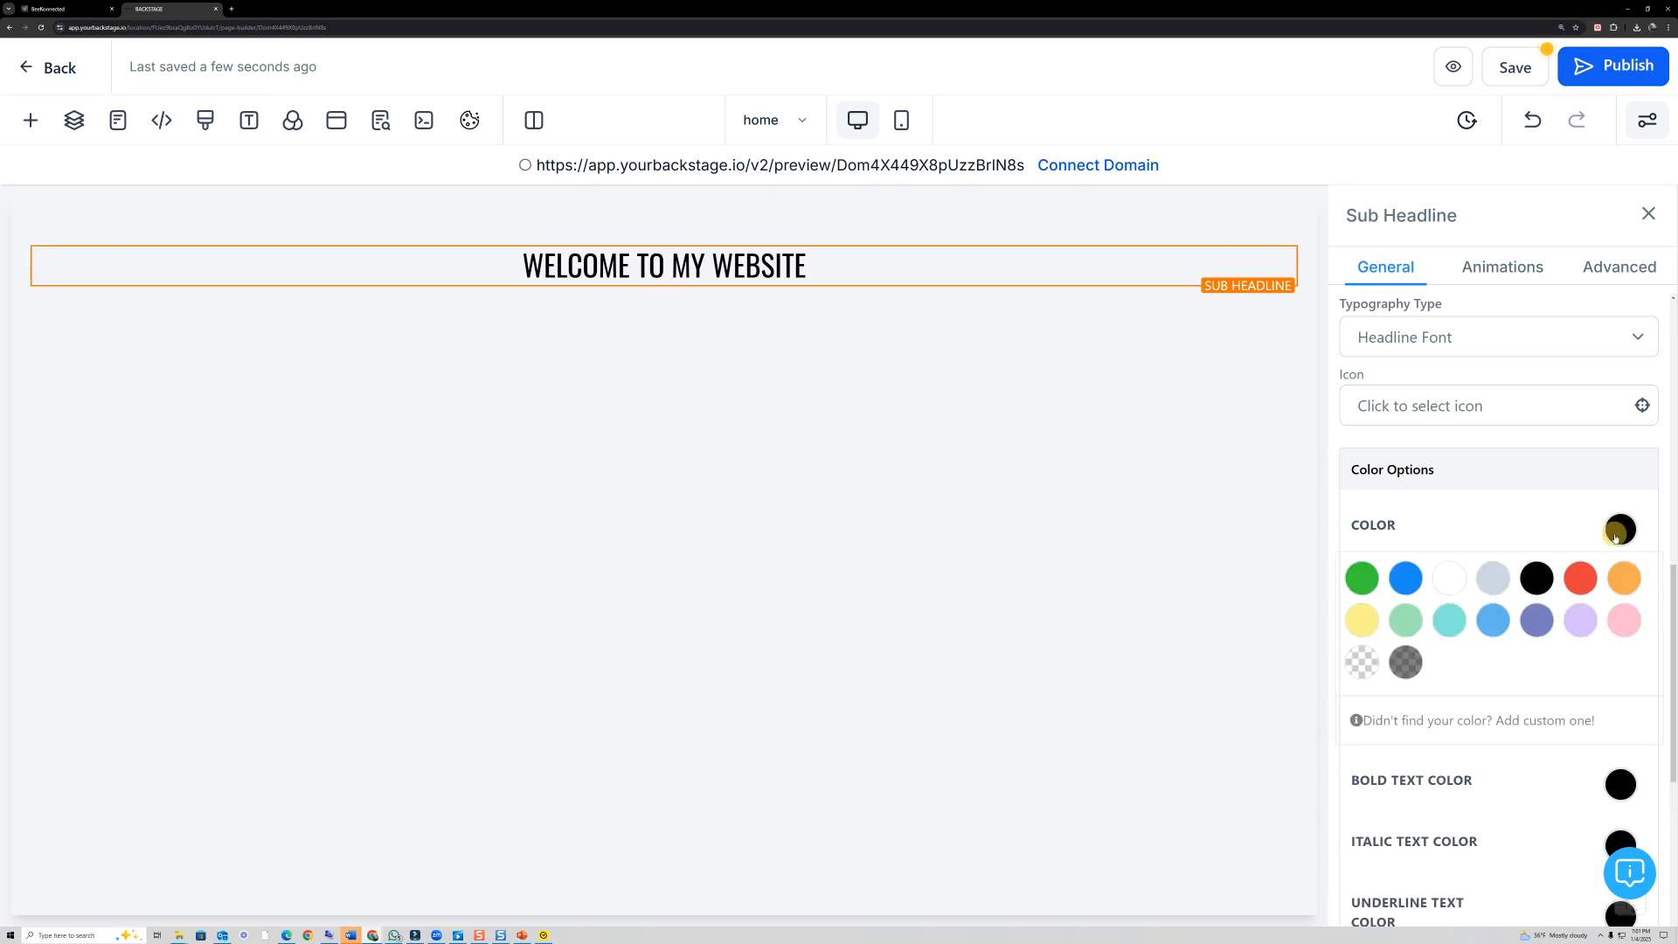
pyautogui.click(1412, 579)
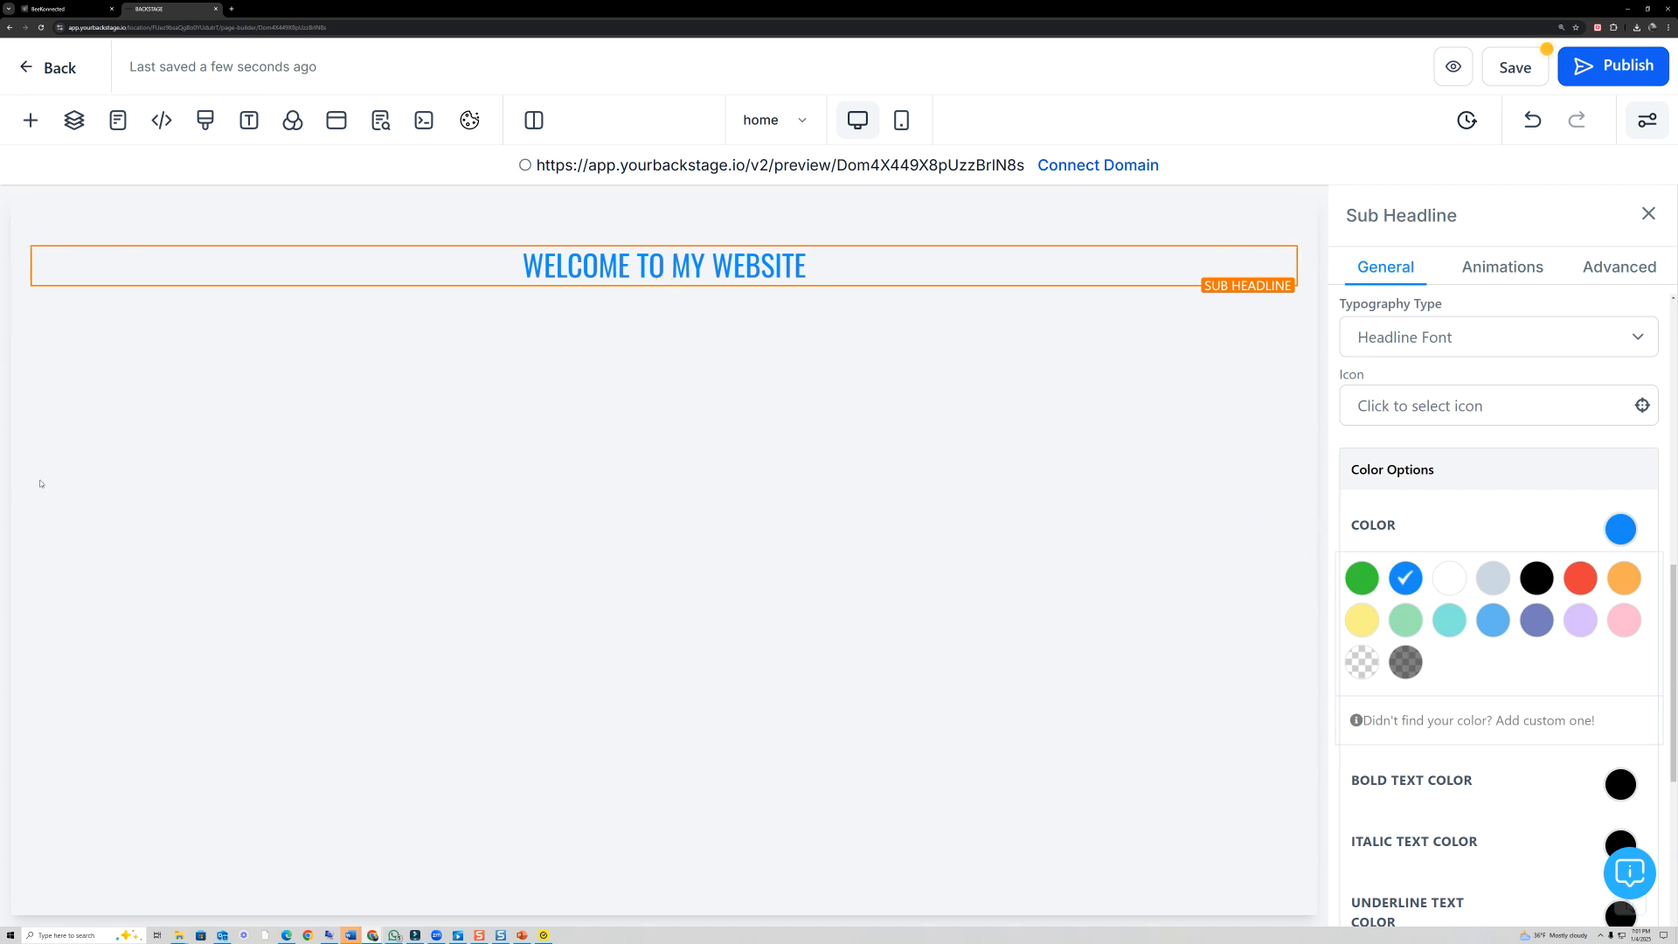
pyautogui.moveTo(1673, 593); pyautogui.dragTo(1673, 709)
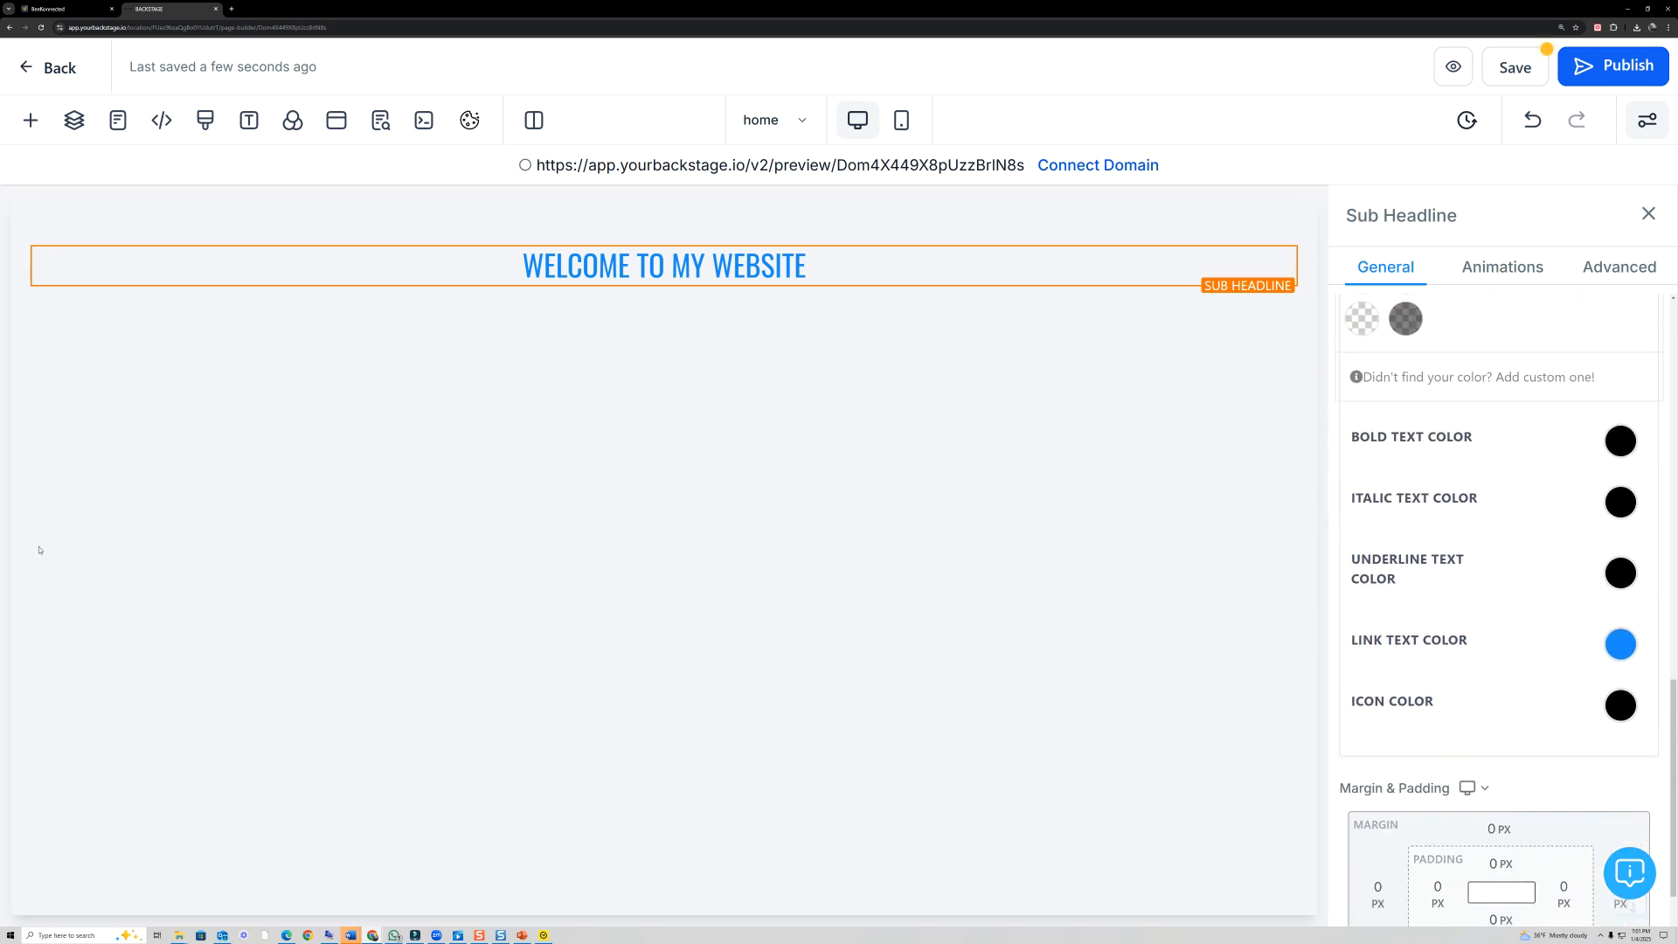
pyautogui.moveTo(1466, 429)
pyautogui.mouseDown()
pyautogui.moveTo(1480, 449)
pyautogui.moveTo(1486, 428)
pyautogui.mouseUp()
pyautogui.moveTo(1423, 479)
pyautogui.mouseDown()
pyautogui.moveTo(1337, 510)
pyautogui.moveTo(1448, 476)
pyautogui.mouseUp()
pyautogui.moveTo(1444, 542)
pyautogui.mouseDown()
pyautogui.moveTo(1363, 547)
pyautogui.moveTo(1487, 569)
pyautogui.moveTo(1442, 540)
pyautogui.mouseUp()
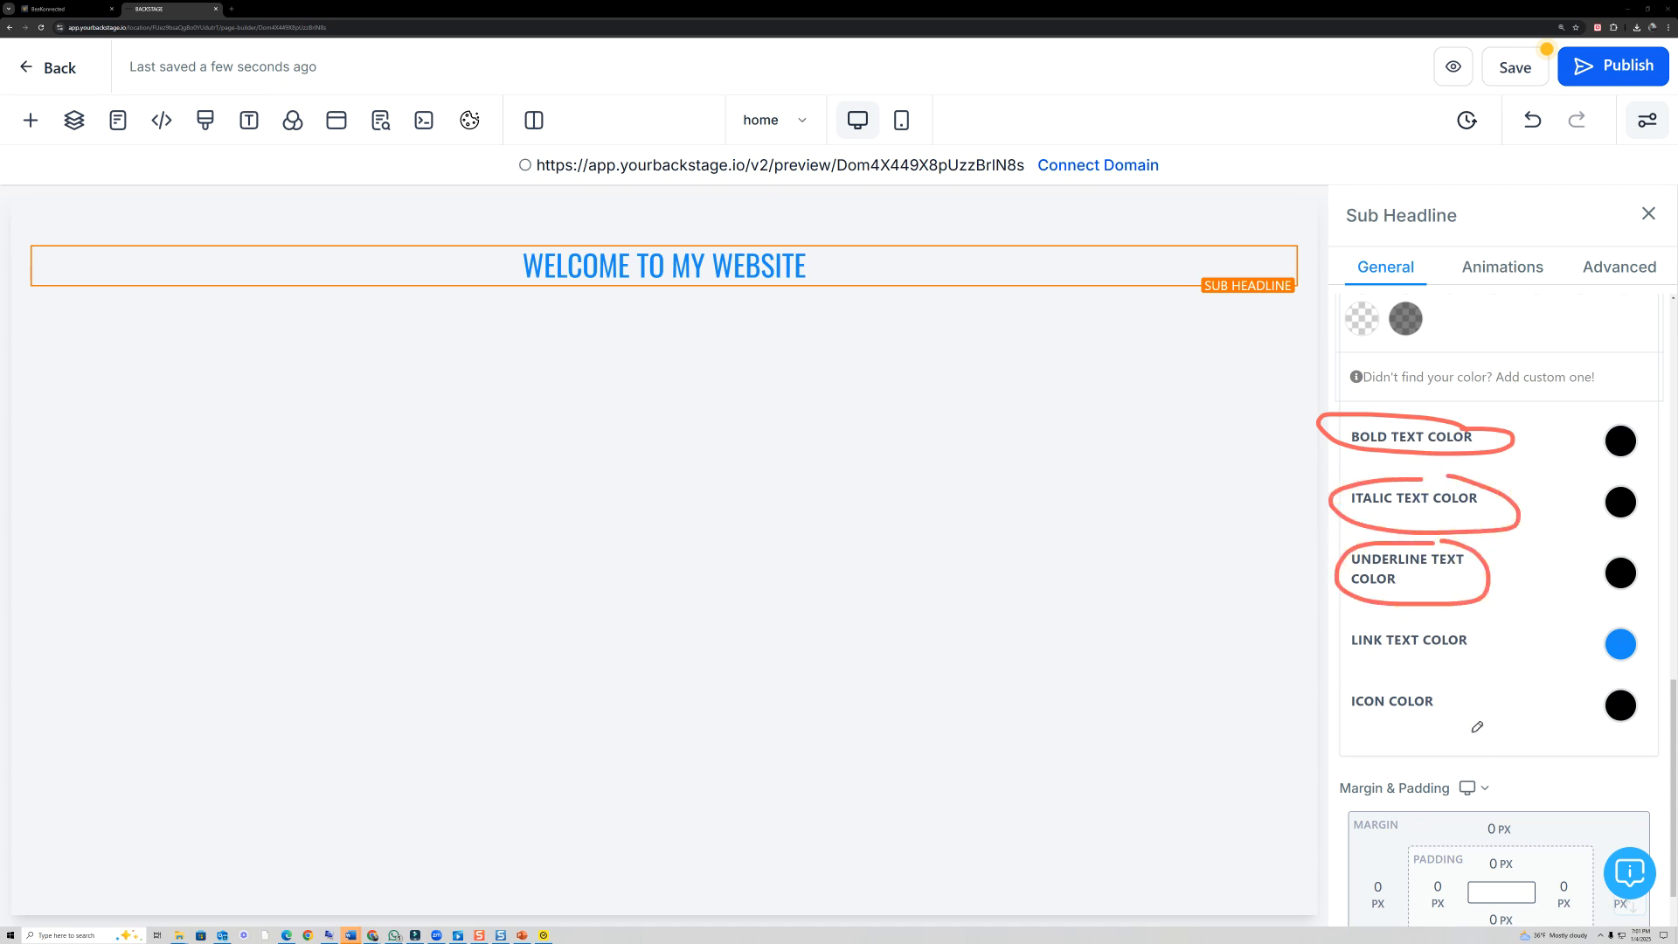
pyautogui.moveTo(1435, 665); pyautogui.dragTo(1461, 661)
pyautogui.moveTo(1356, 721); pyautogui.dragTo(1447, 716)
pyautogui.click(25, 453)
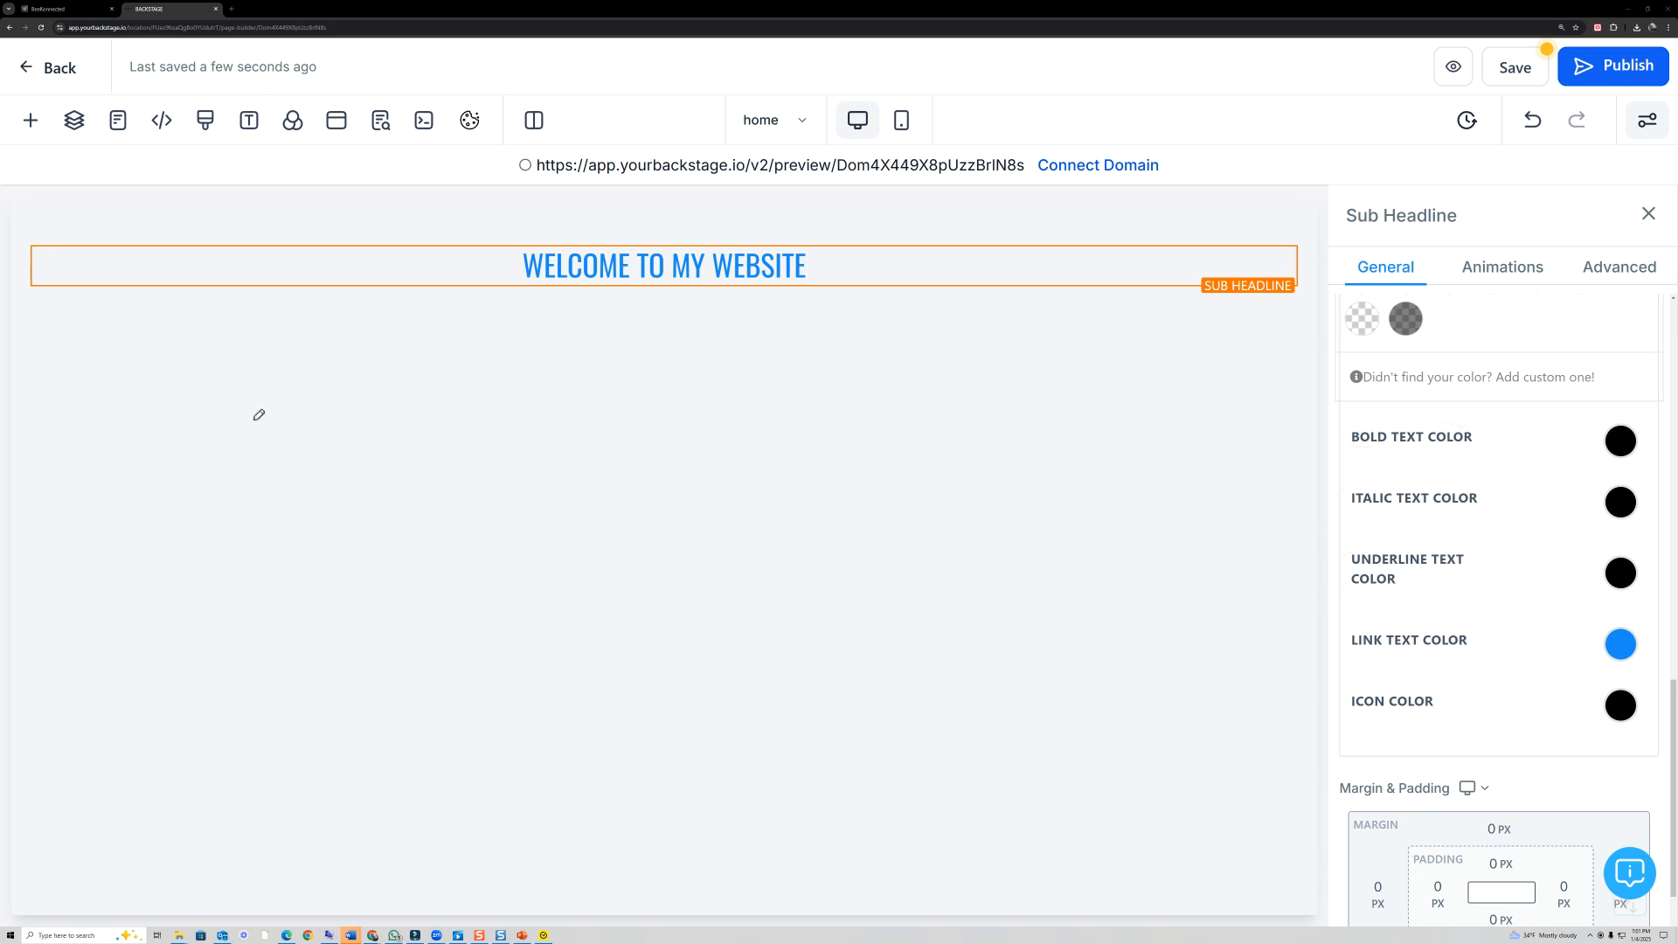
pyautogui.click(100, 450)
# - Make the word WELCOME in the Sub Headline bold and set the bold text color to red
pyautogui.moveTo(464, 263); pyautogui.dragTo(597, 261)
pyautogui.moveTo(617, 262); pyautogui.dragTo(632, 264)
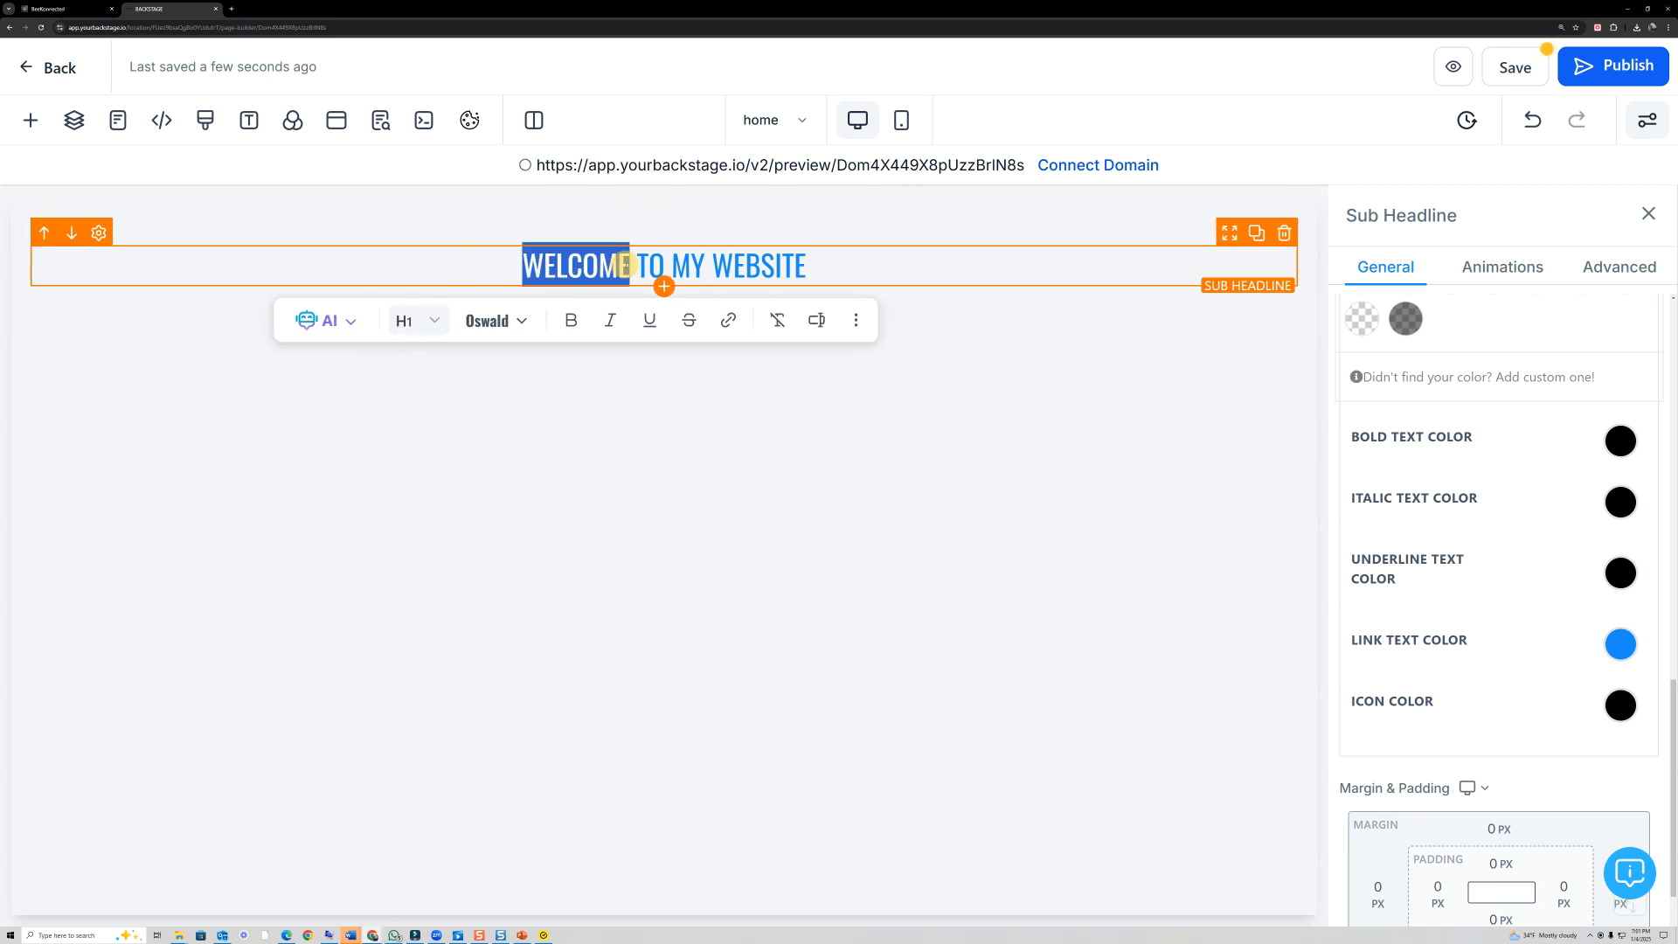
pyautogui.click(565, 320)
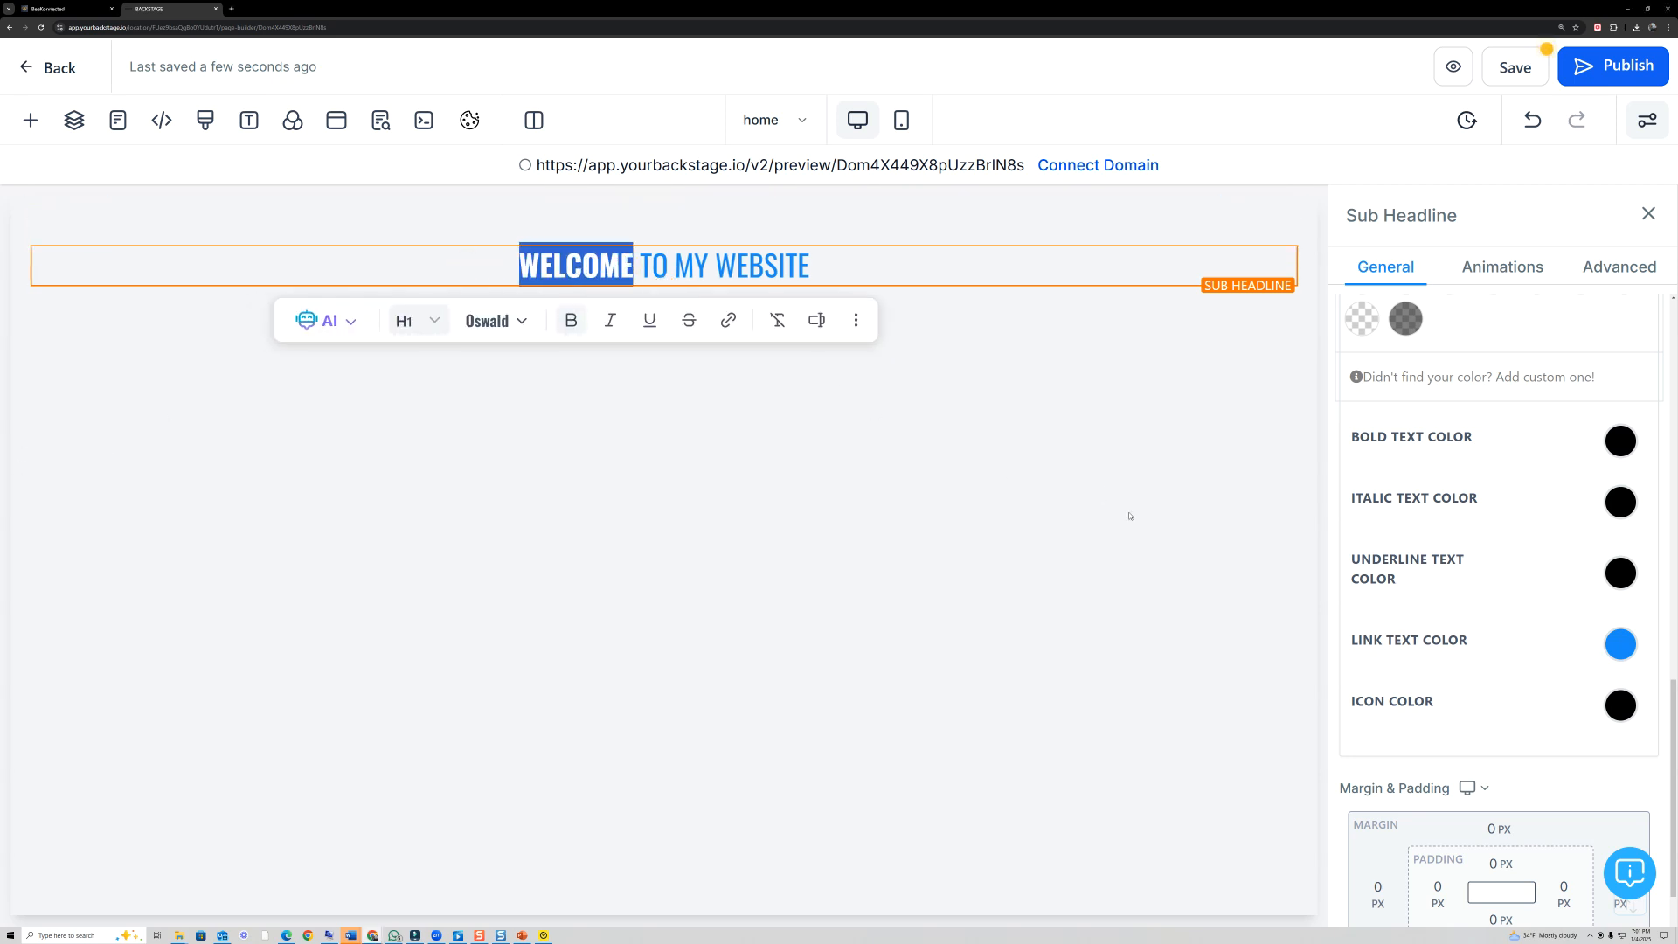
pyautogui.click(1621, 442)
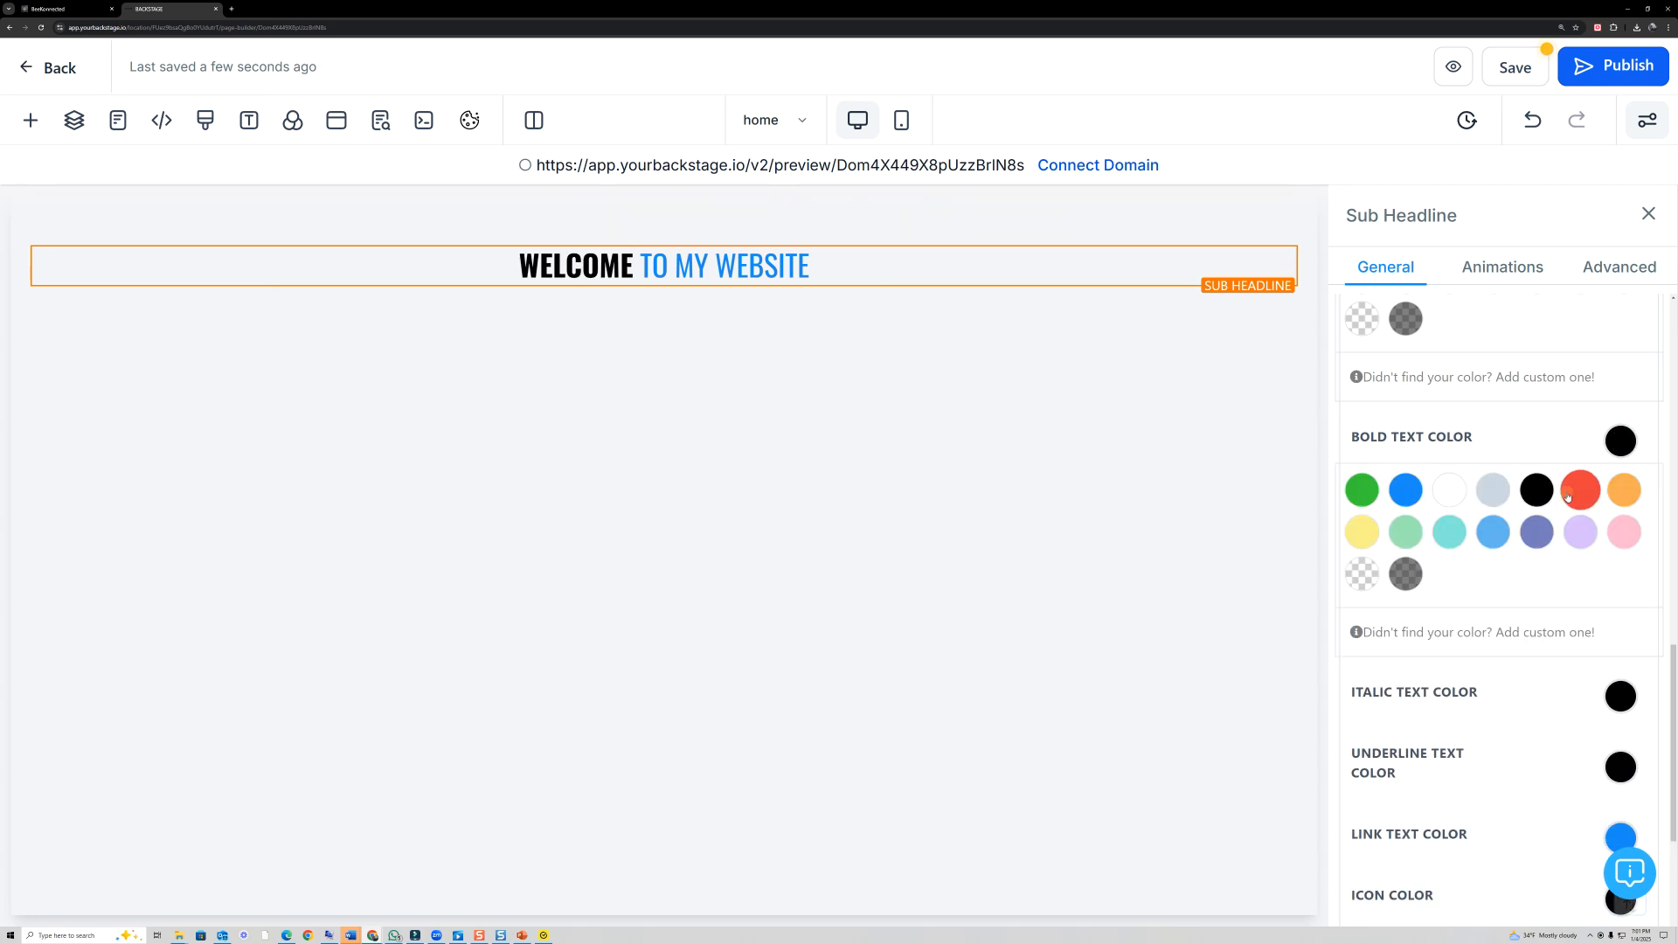
pyautogui.click(1581, 489)
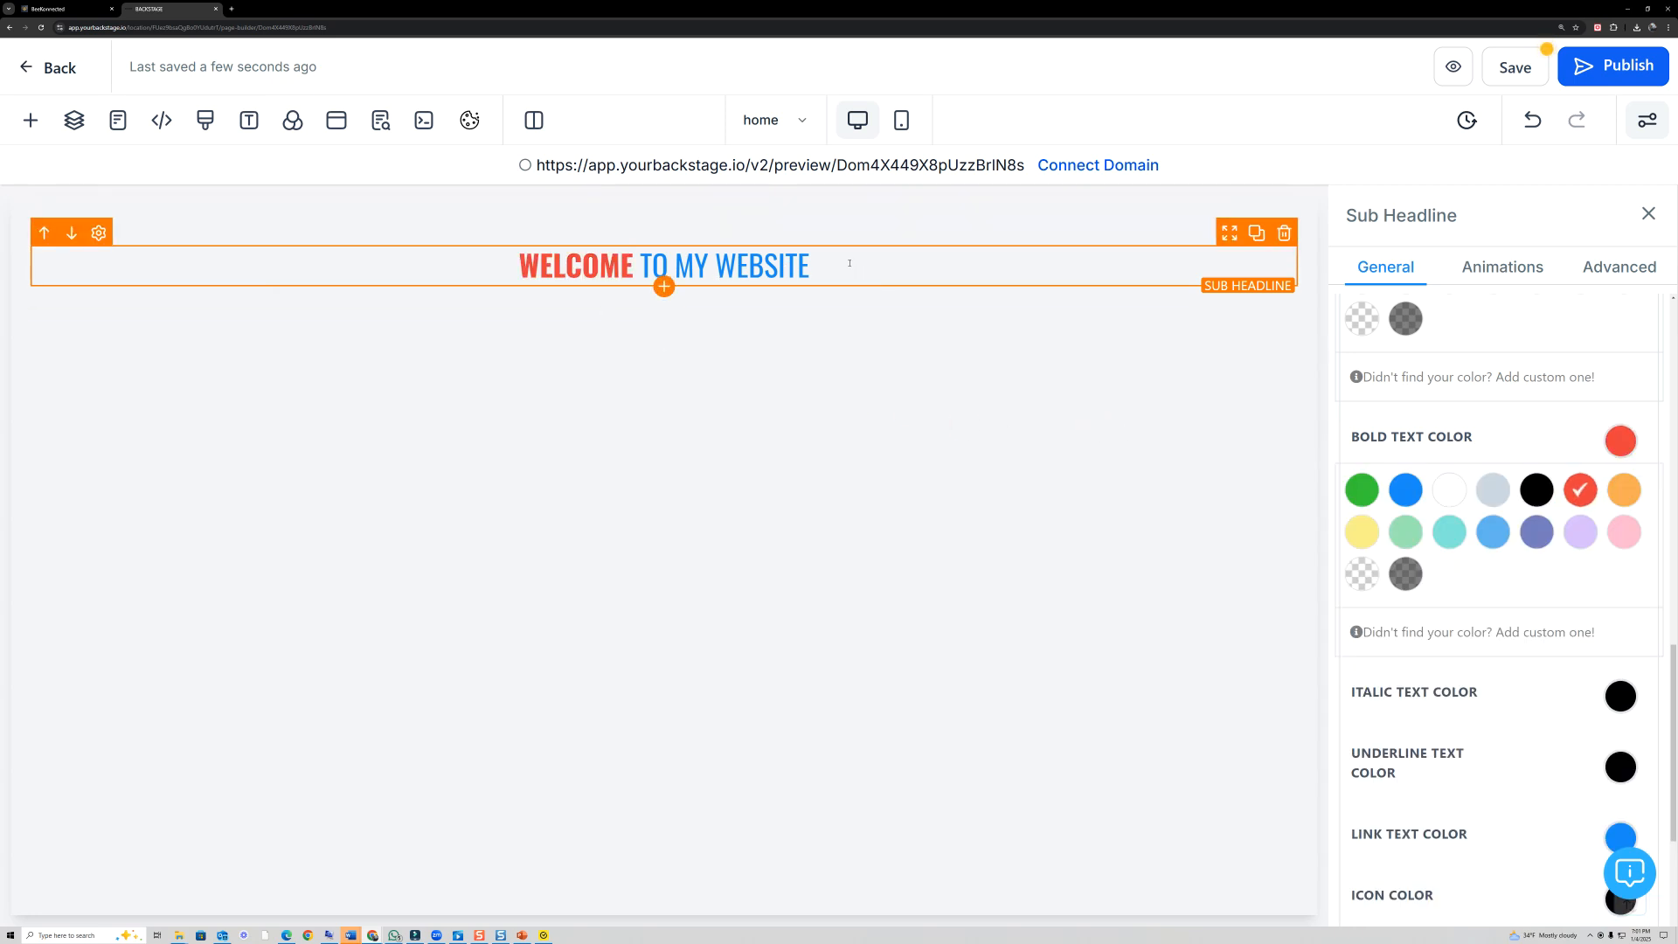
# - Underline the word MY in the Sub Headline and set the underline text color to green
pyautogui.doubleClick(704, 270)
pyautogui.click(763, 322)
pyautogui.click(1343, 479)
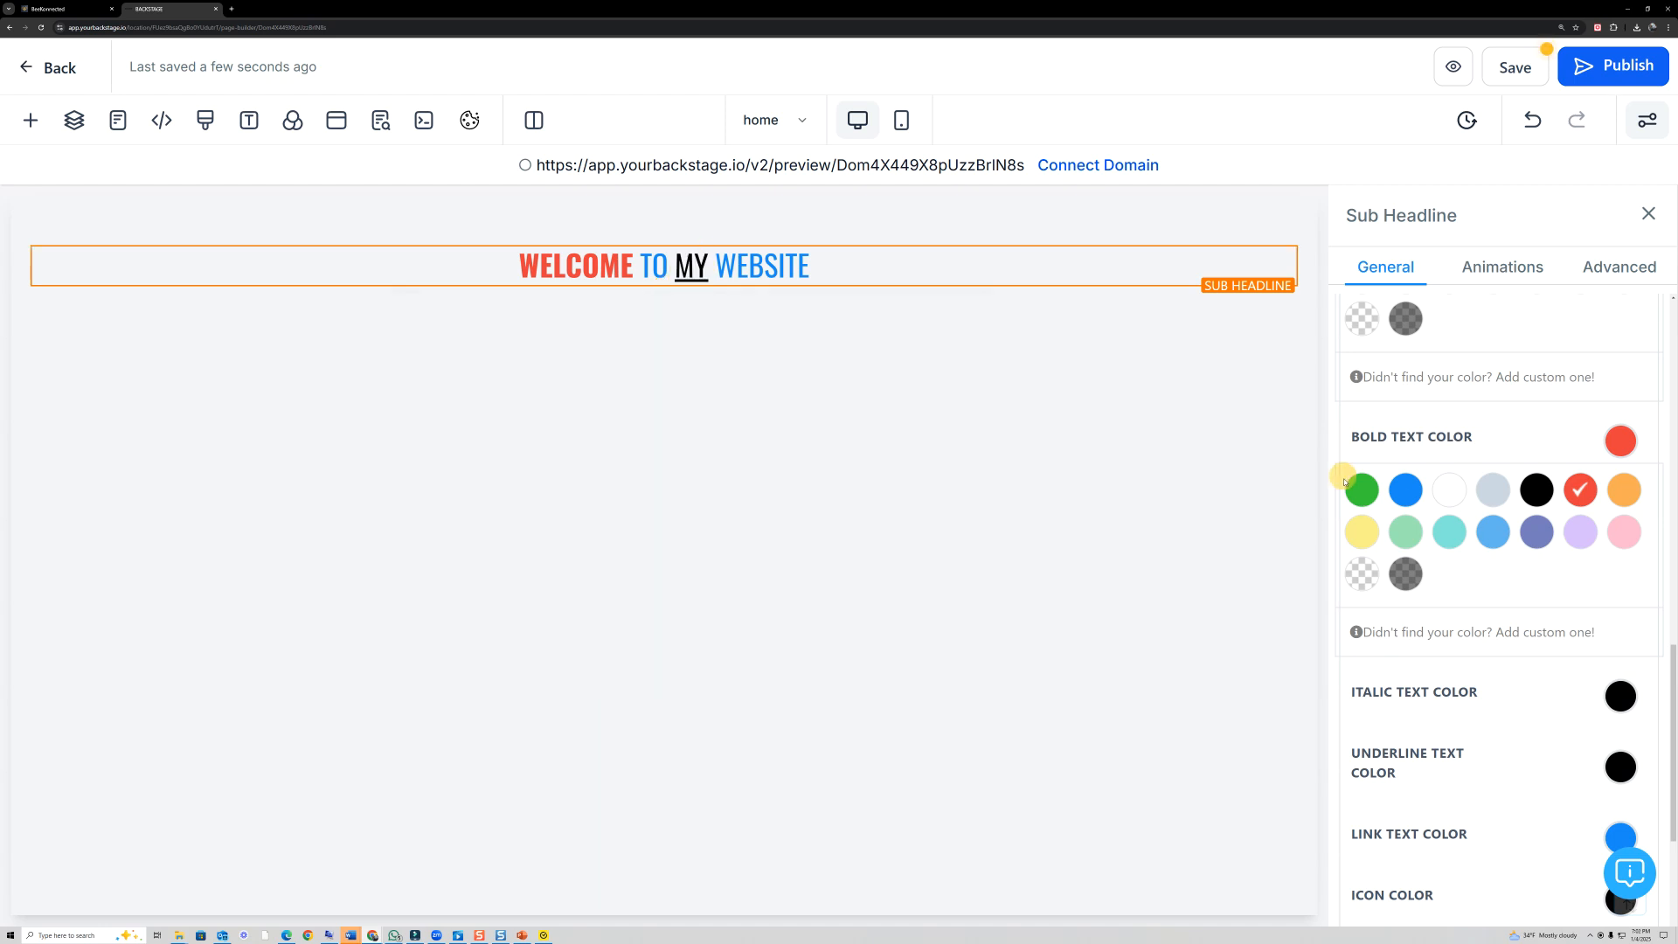
pyautogui.scroll(-3, 1486, 691)
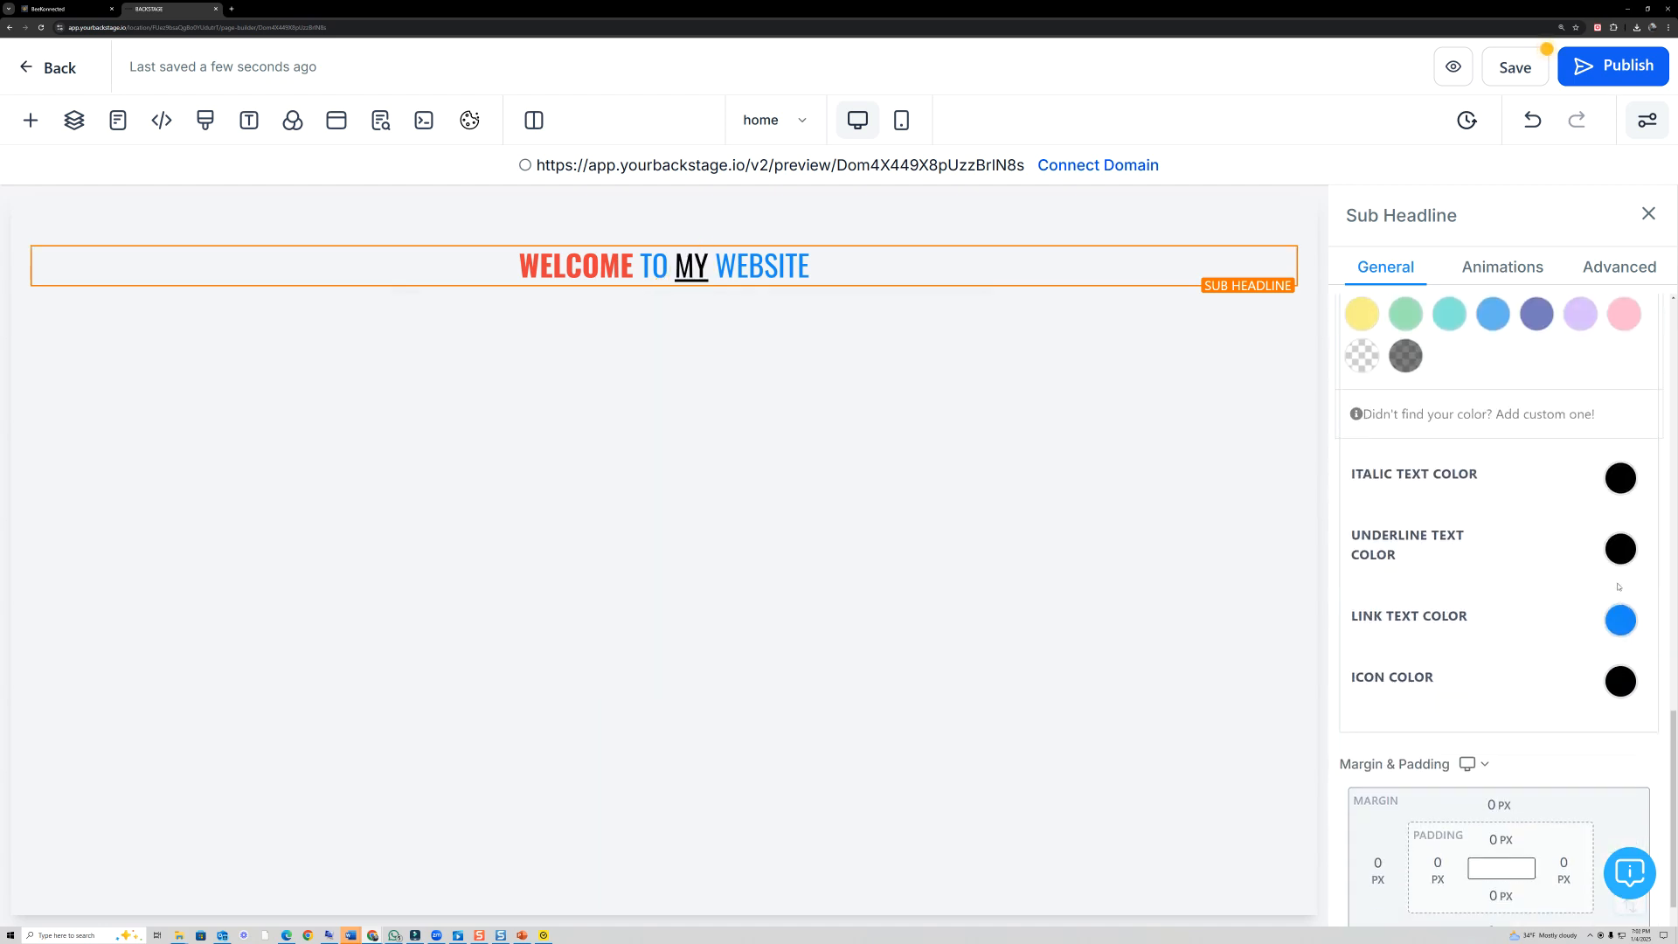
pyautogui.click(1621, 548)
pyautogui.click(1366, 609)
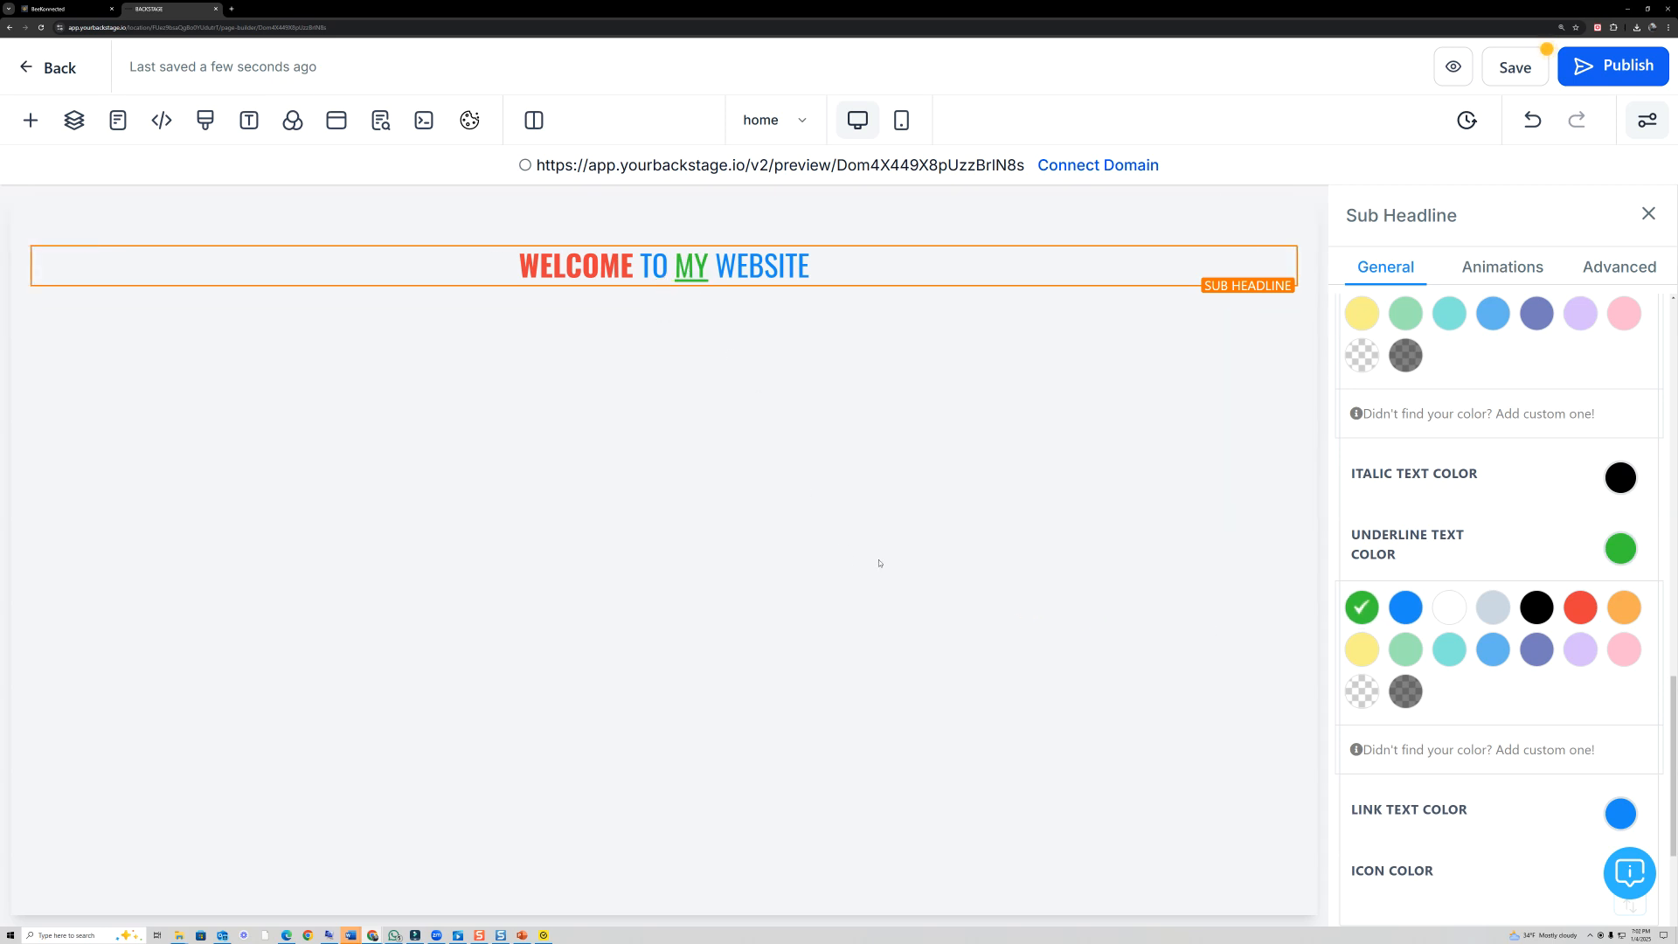
# - Review the Sub Headline's general settings, including its color options, font size, alignment, opacity and background color
pyautogui.scroll(-1, 1546, 739)
pyautogui.scroll(2, 1525, 728)
pyautogui.scroll(2, 1525, 729)
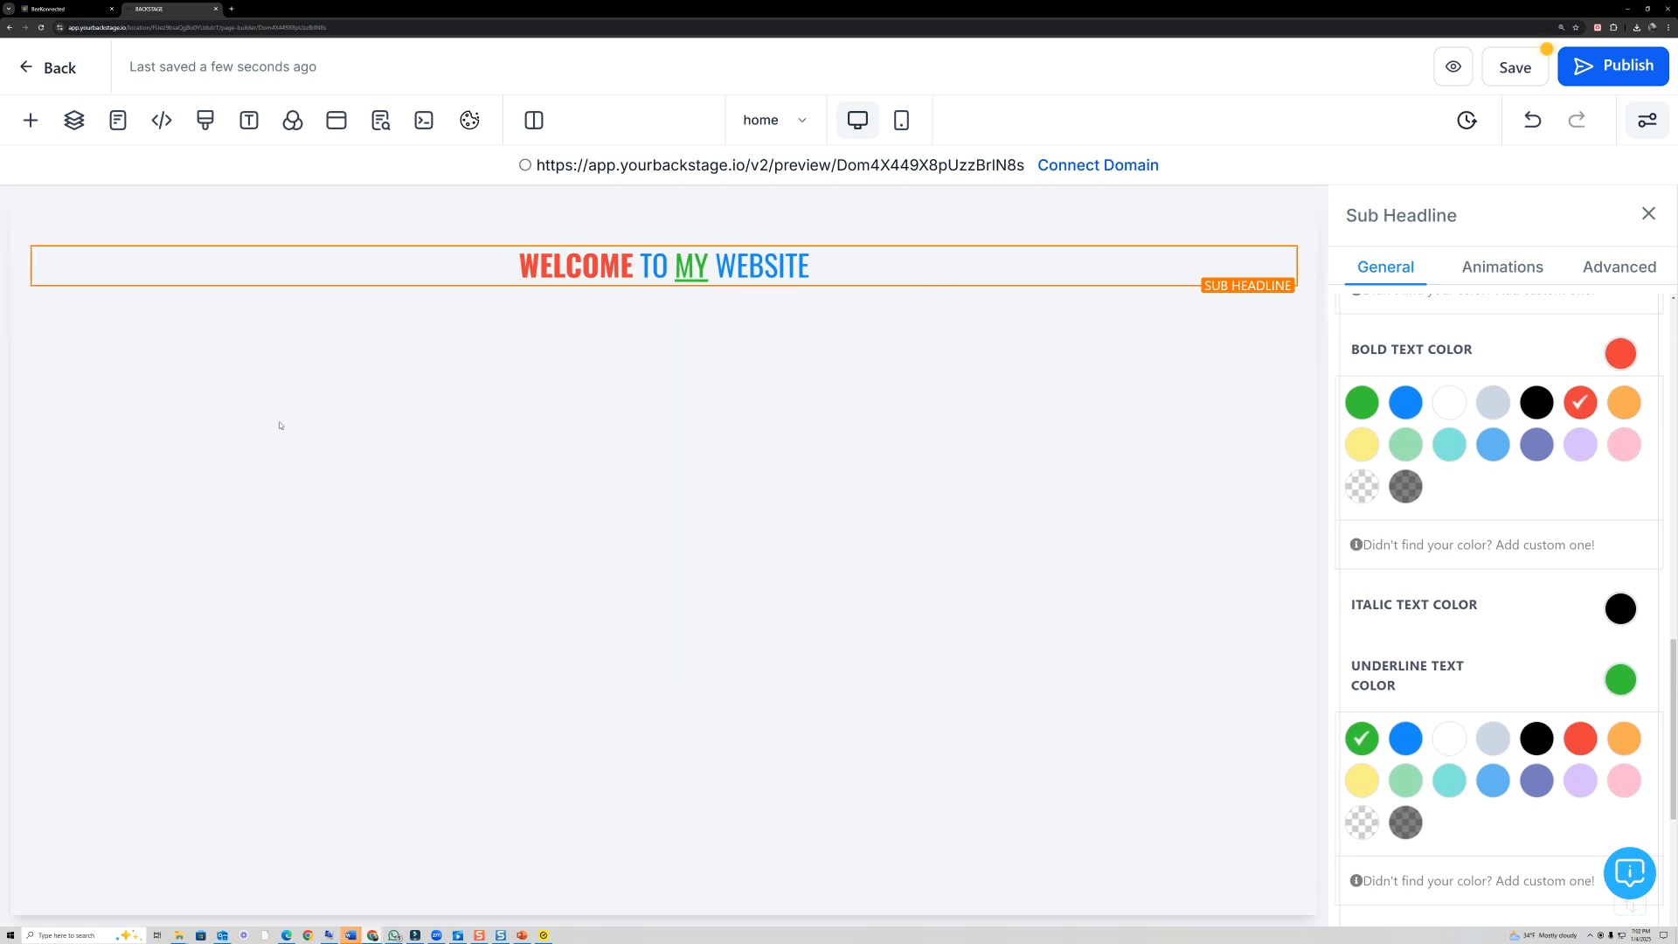
pyautogui.click(837, 267)
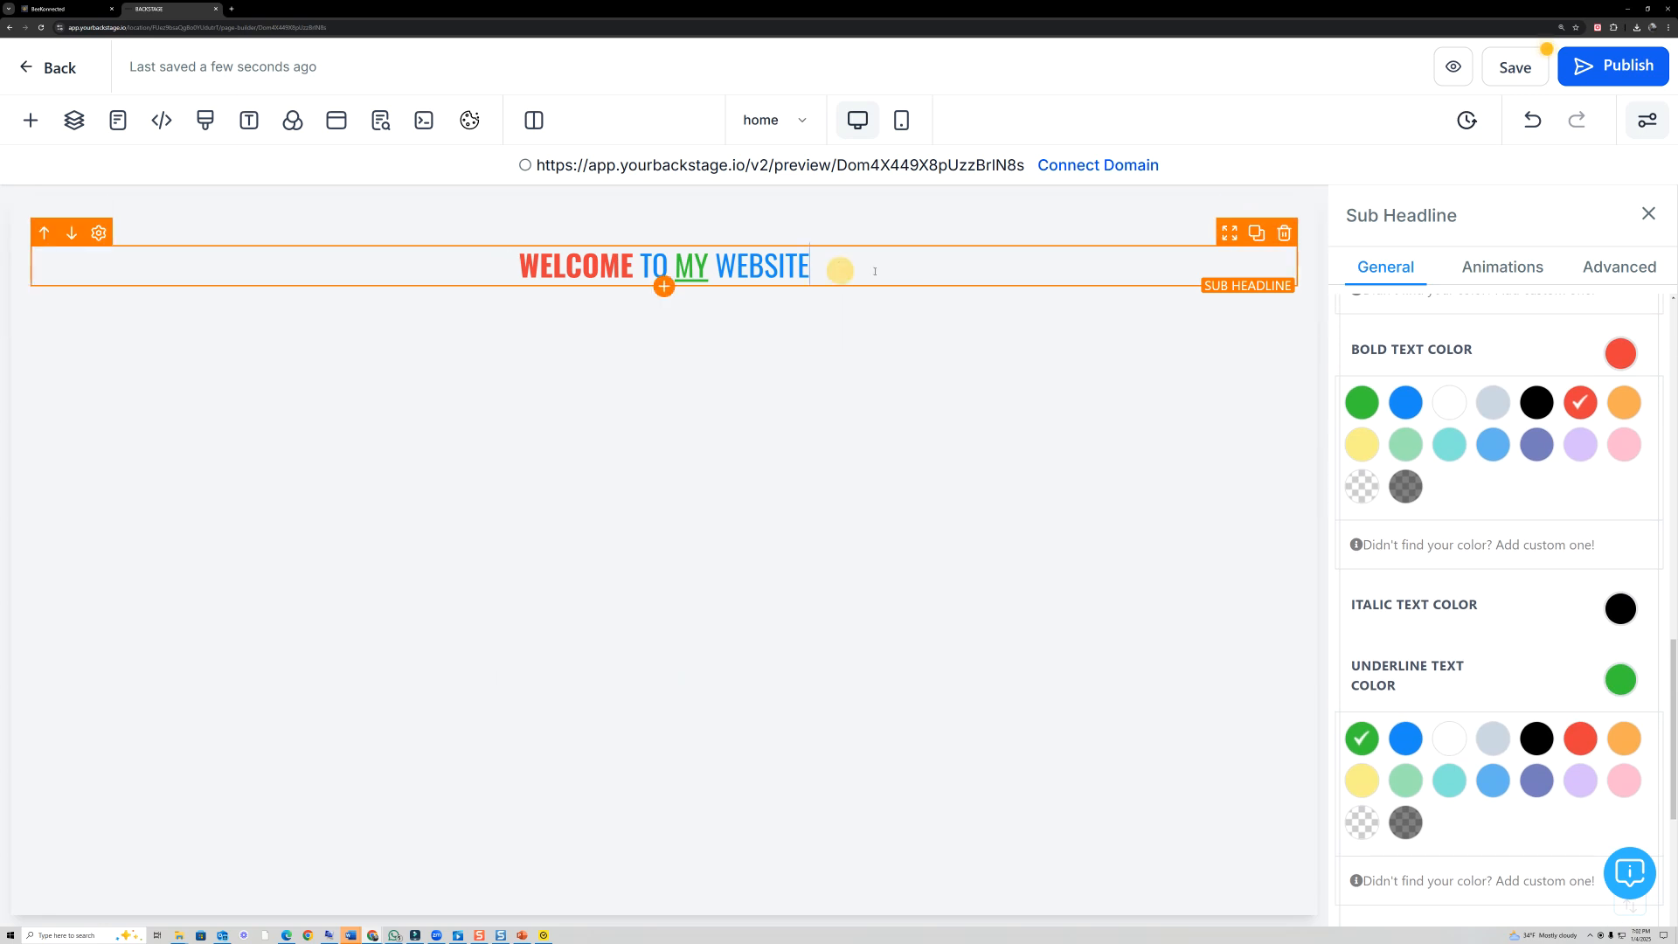
pyautogui.scroll(10, 1472, 551)
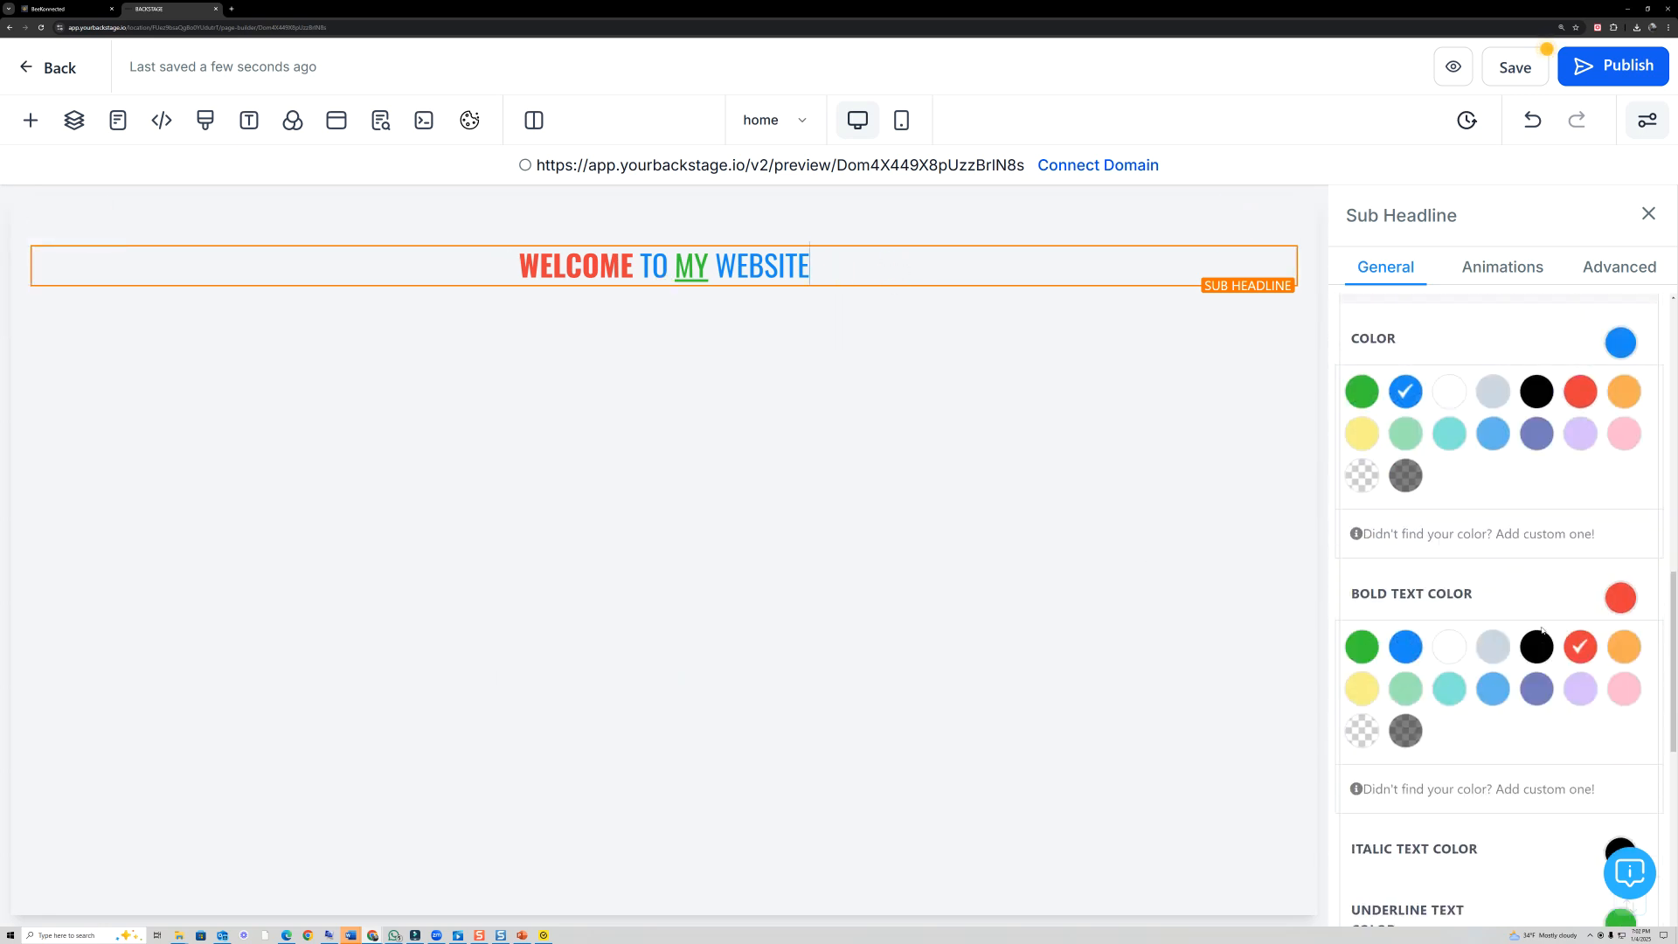
pyautogui.scroll(2, 1472, 550)
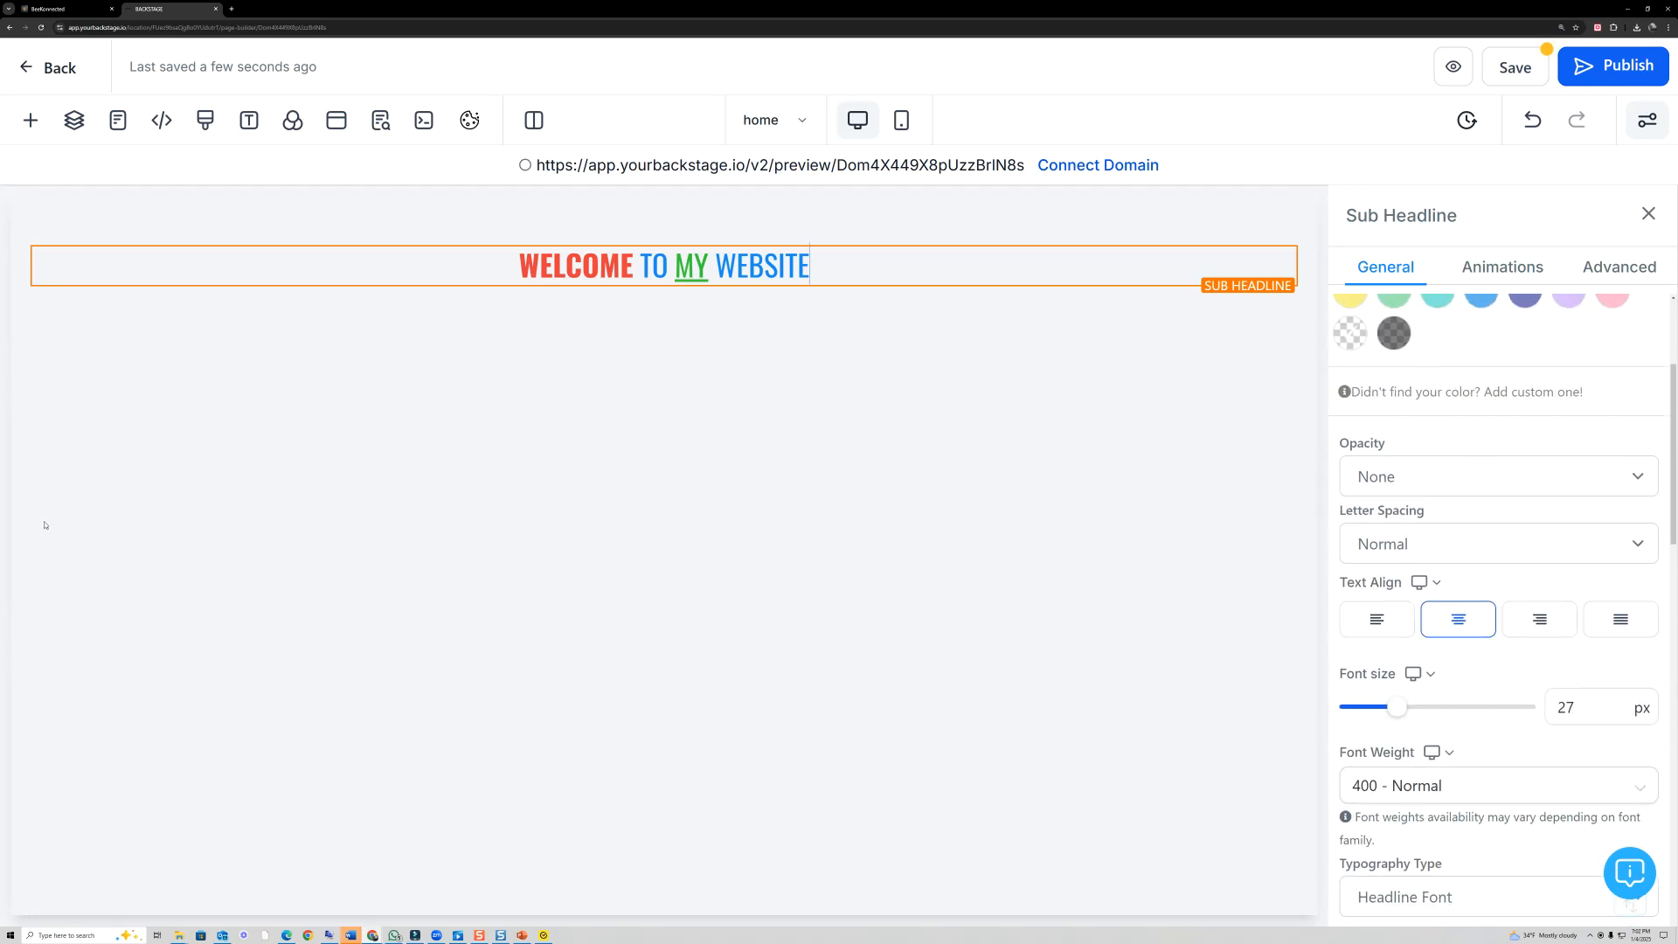
pyautogui.moveTo(697, 508)
pyautogui.mouseDown()
pyautogui.moveTo(1255, 525)
pyautogui.moveTo(1274, 569)
pyautogui.moveTo(1225, 511)
pyautogui.mouseUp()
pyautogui.moveTo(826, 229)
pyautogui.mouseDown()
pyautogui.moveTo(589, 218)
pyautogui.moveTo(825, 326)
pyautogui.moveTo(861, 251)
pyautogui.mouseUp()
pyautogui.scroll(3, 1674, 437)
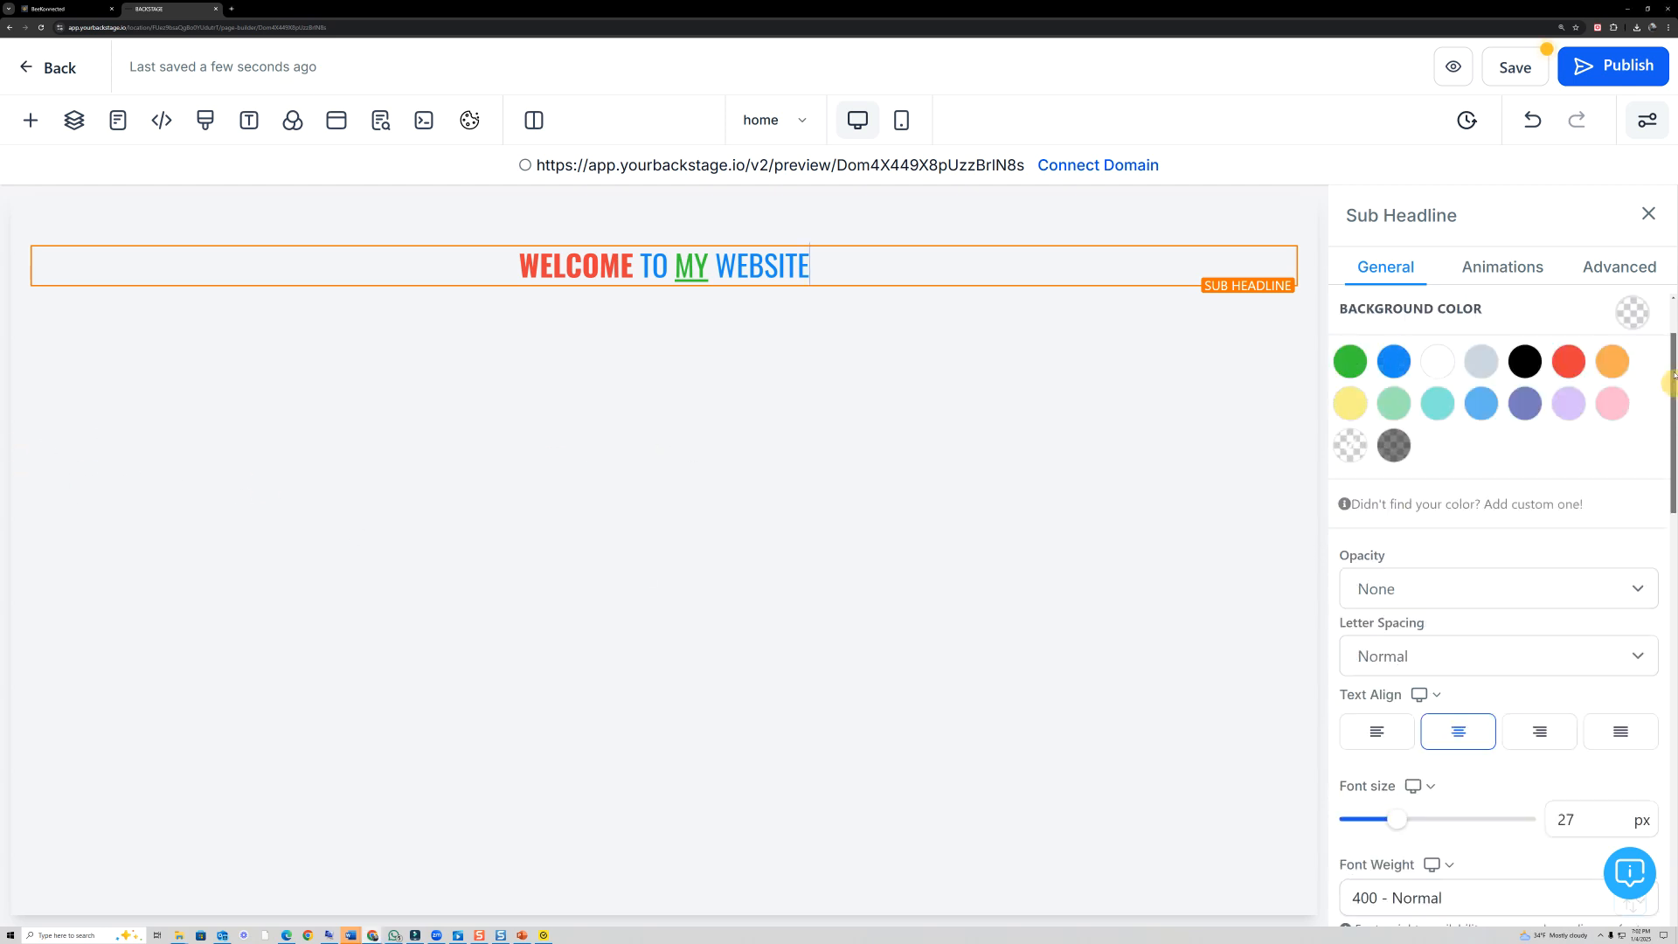
pyautogui.click(806, 278)
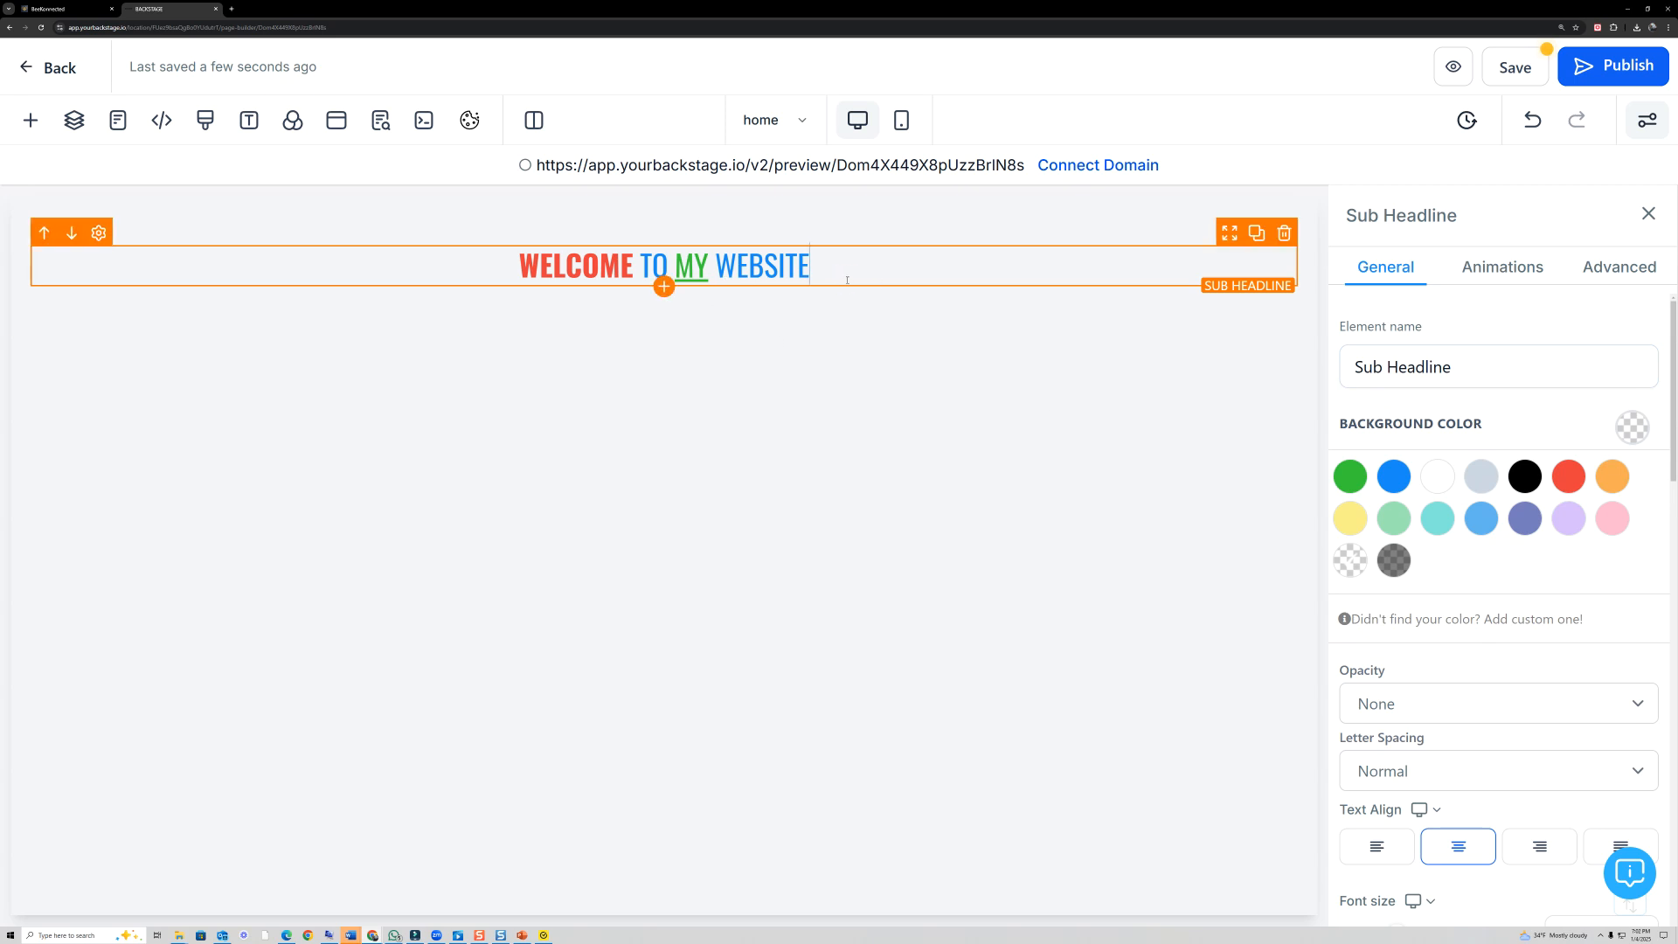
# - Try the Slide and Bounce entrance animations on the Sub Headline and choose Flip instead
pyautogui.click(1493, 274)
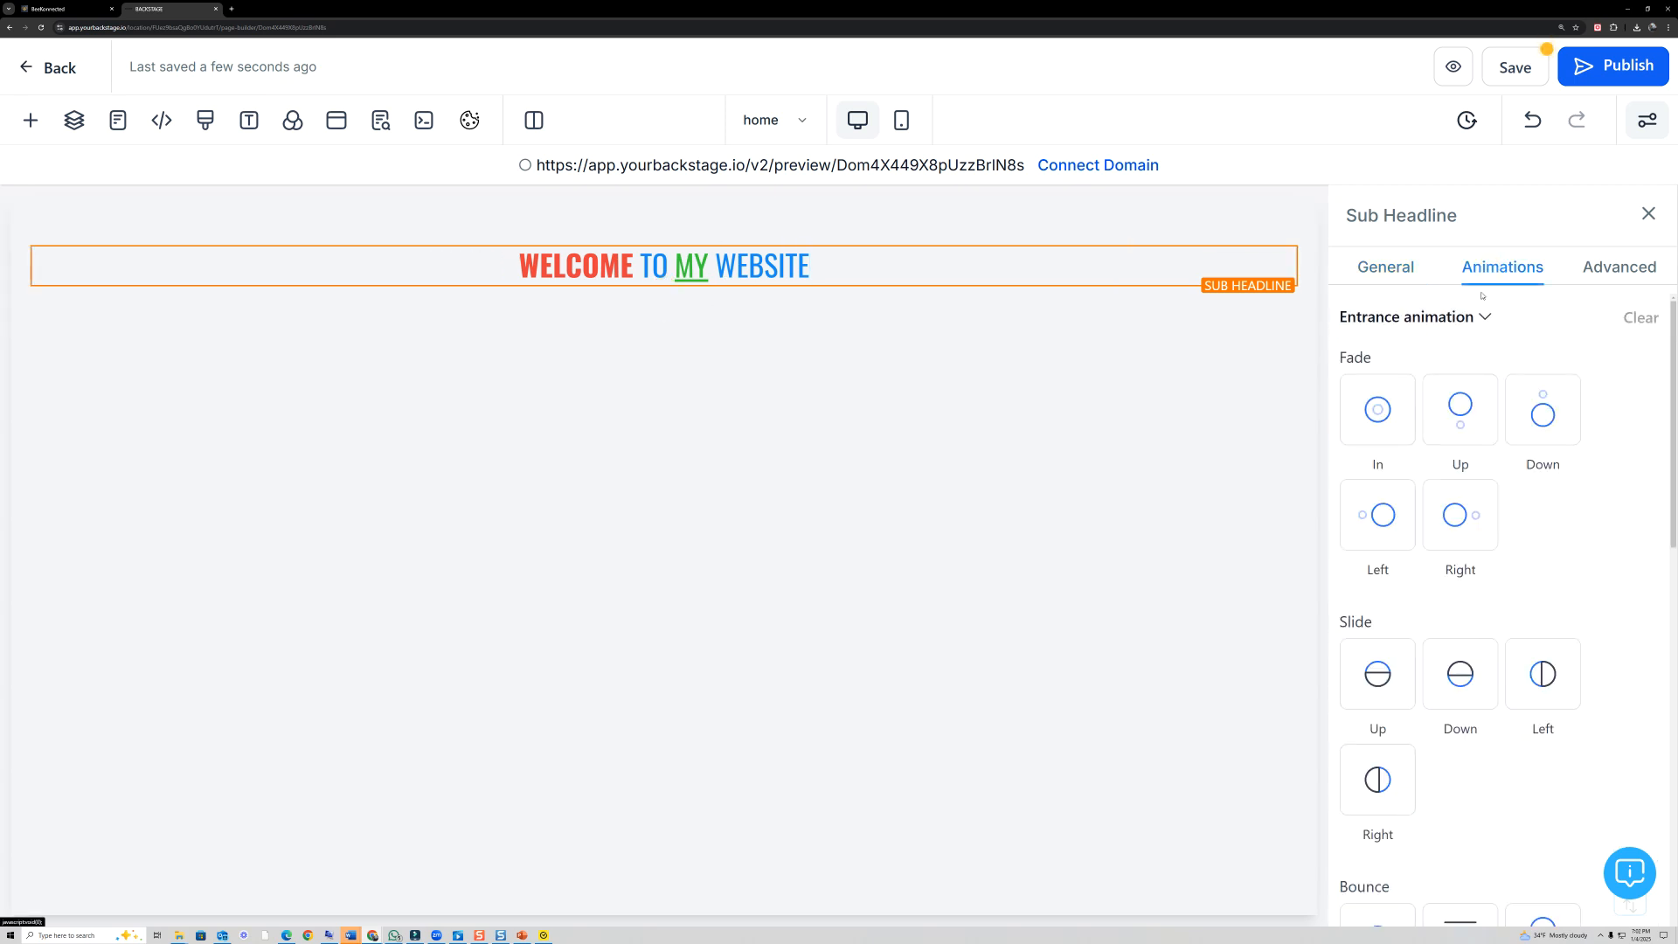
pyautogui.scroll(-1, 1429, 428)
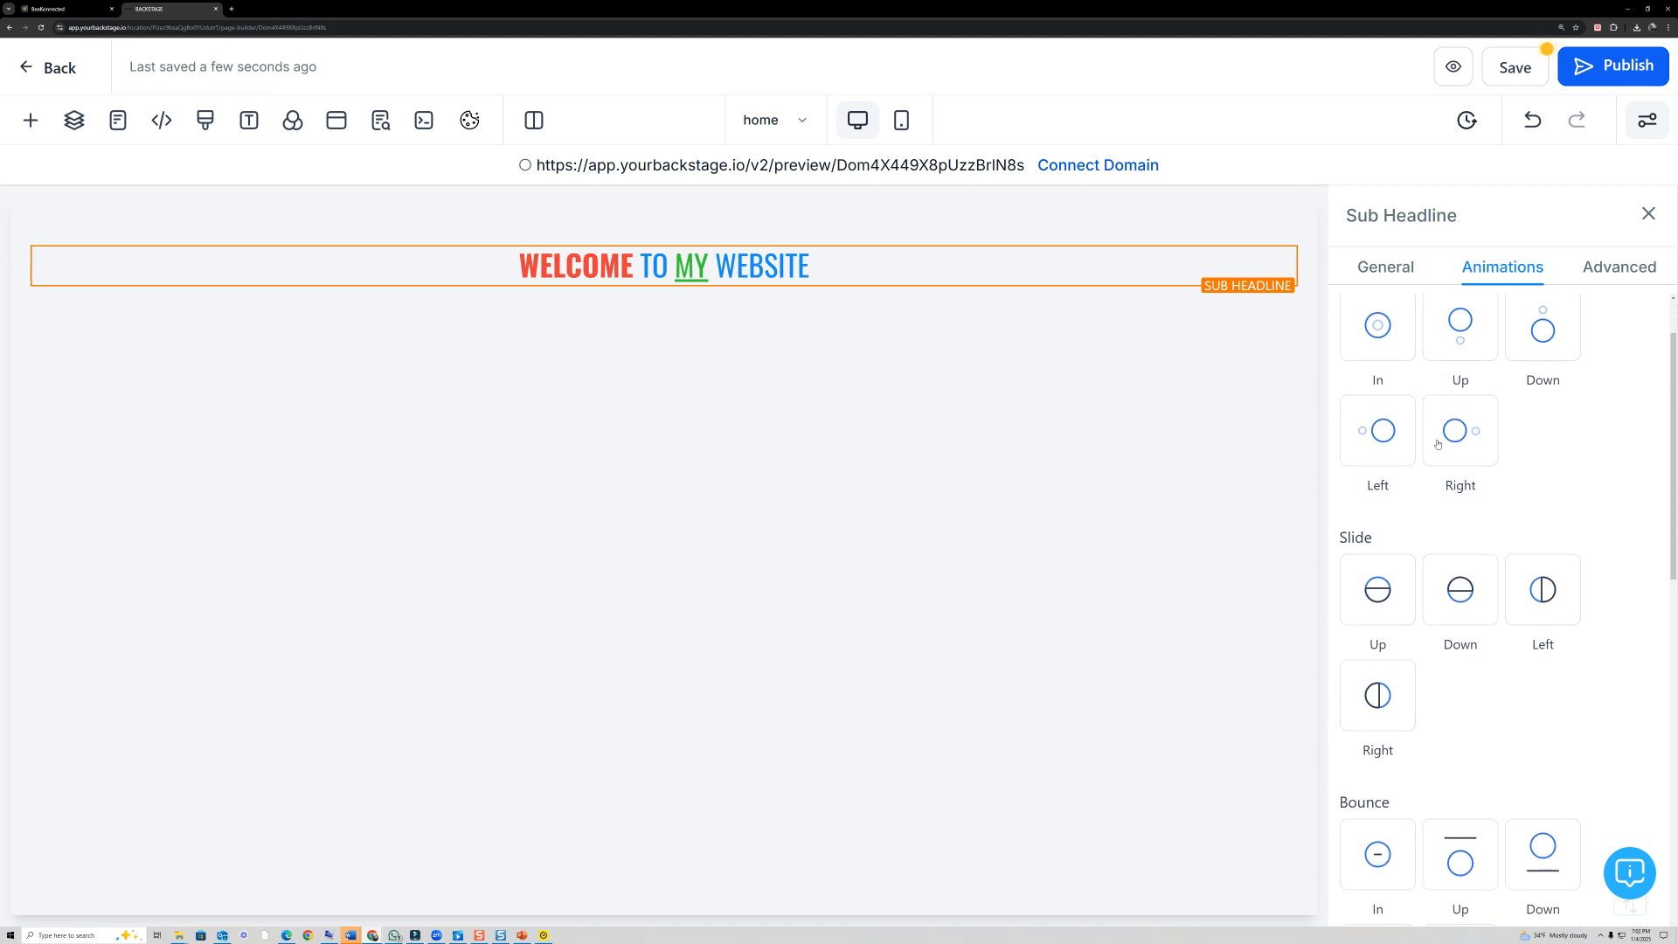
pyautogui.click(1441, 589)
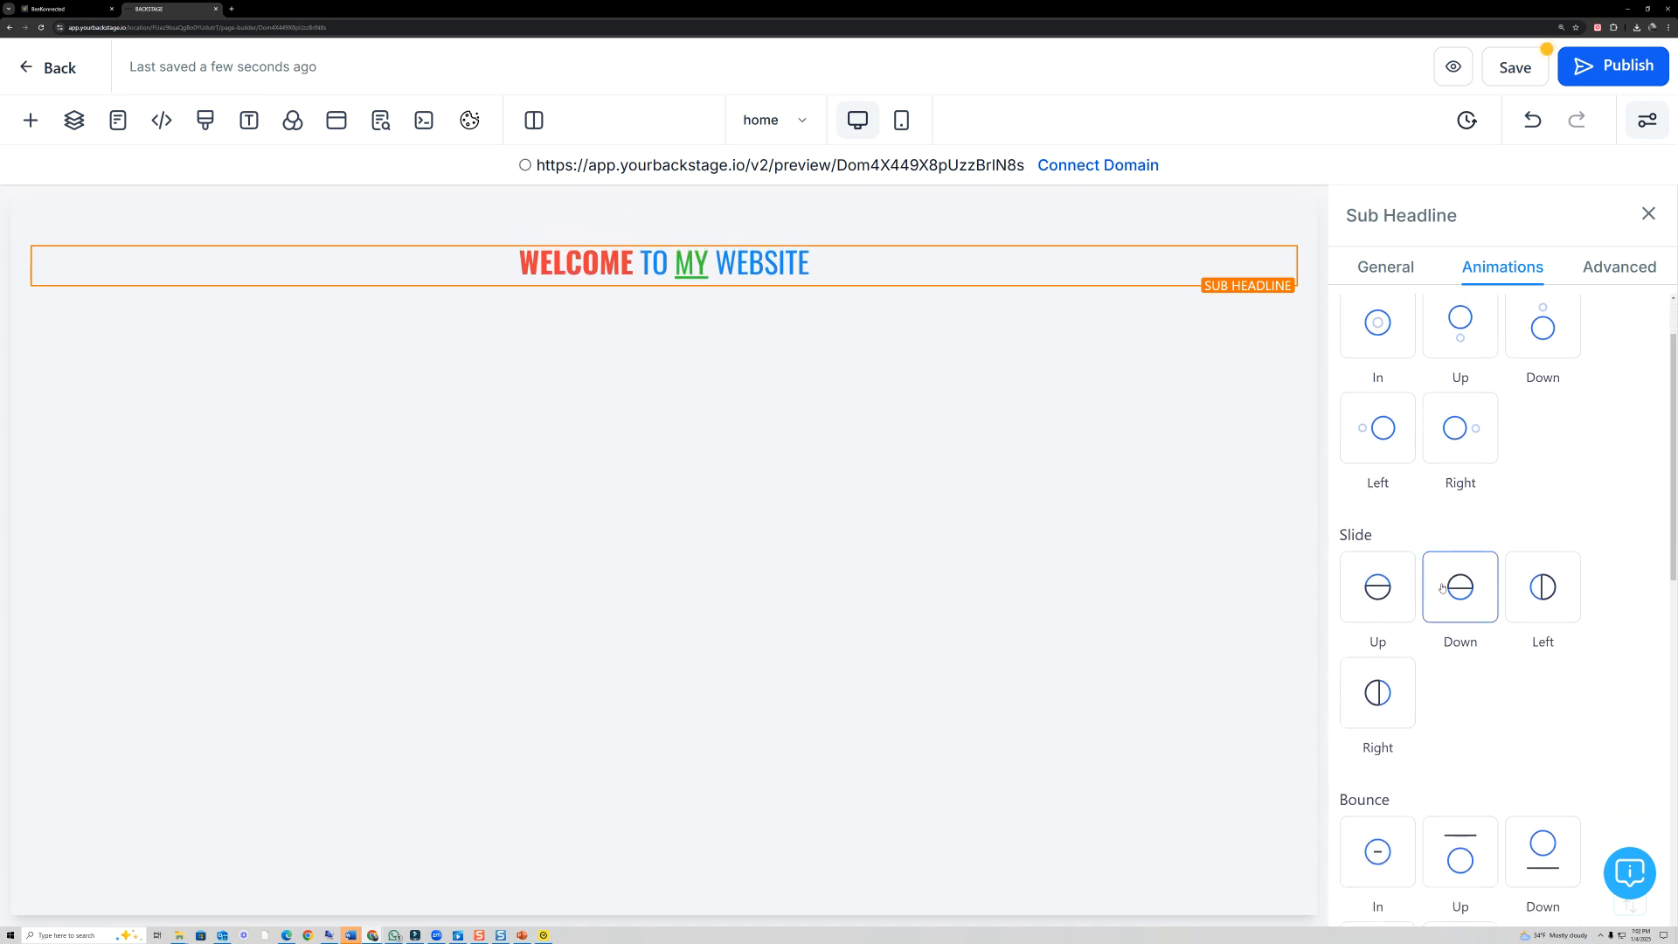
pyautogui.click(1392, 698)
pyautogui.click(1542, 590)
pyautogui.scroll(-3, 1565, 595)
pyautogui.click(1386, 603)
pyautogui.click(1453, 603)
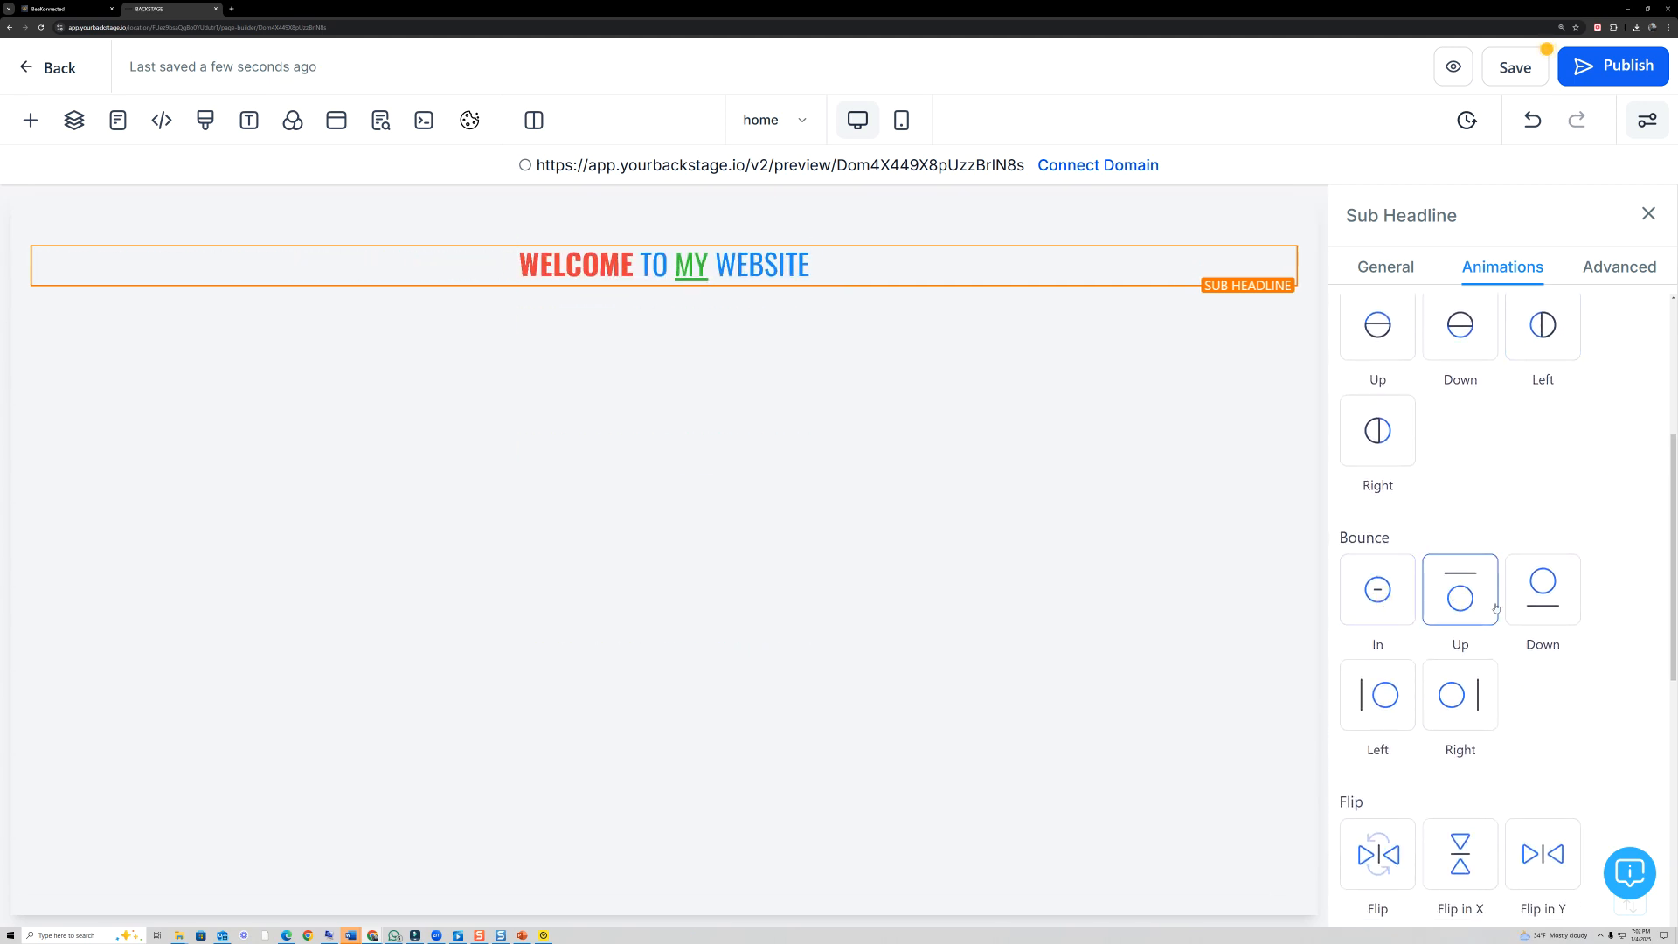
pyautogui.click(1543, 590)
pyautogui.scroll(-3, 1543, 612)
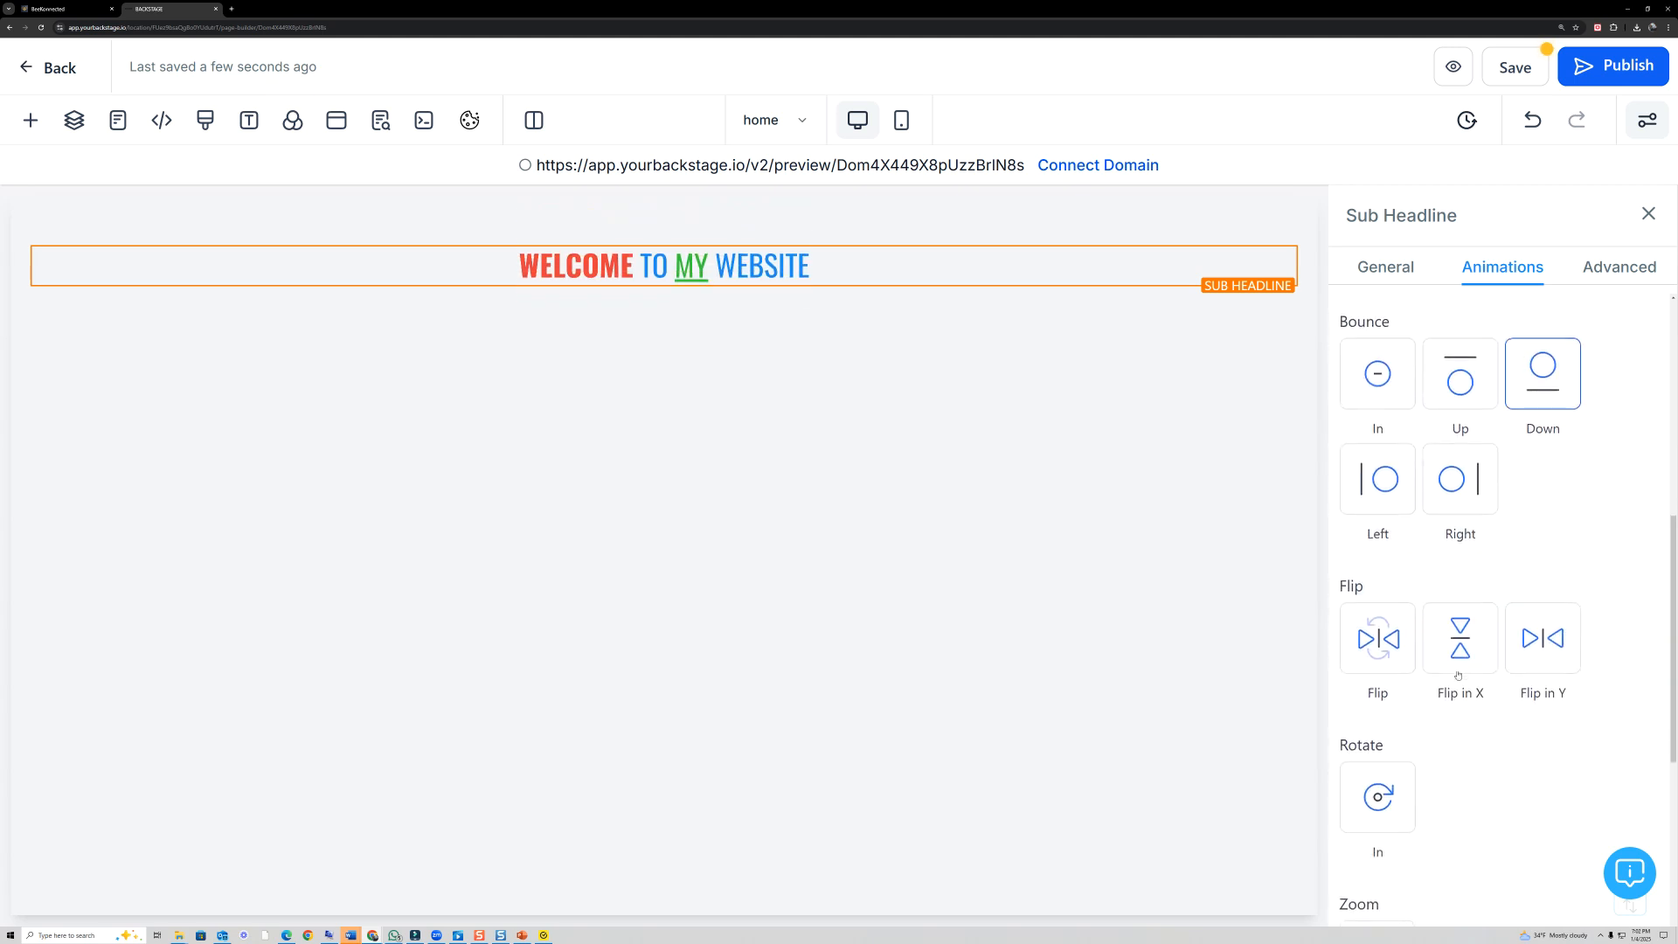
pyautogui.click(1390, 636)
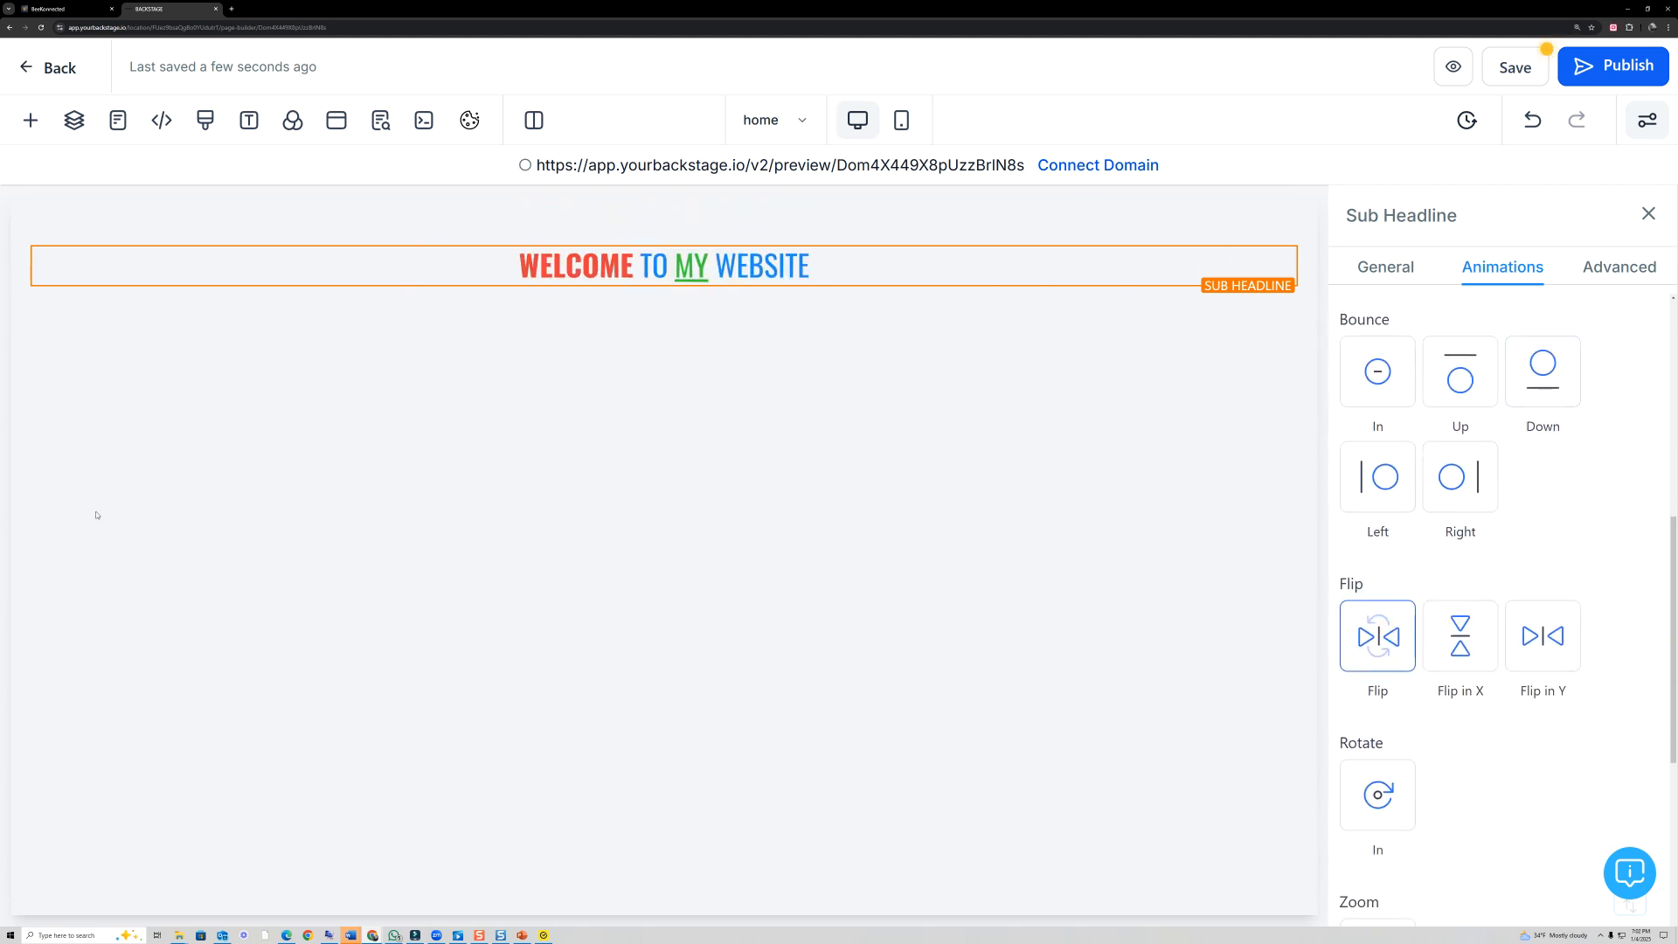
# - Save the page without updating its SEO meta data, and preview it in the browser before returning to the editor
pyautogui.moveTo(1512, 70)
pyautogui.mouseDown()
pyautogui.moveTo(1486, 89)
pyautogui.moveTo(1569, 61)
pyautogui.mouseUp()
pyautogui.click(1514, 77)
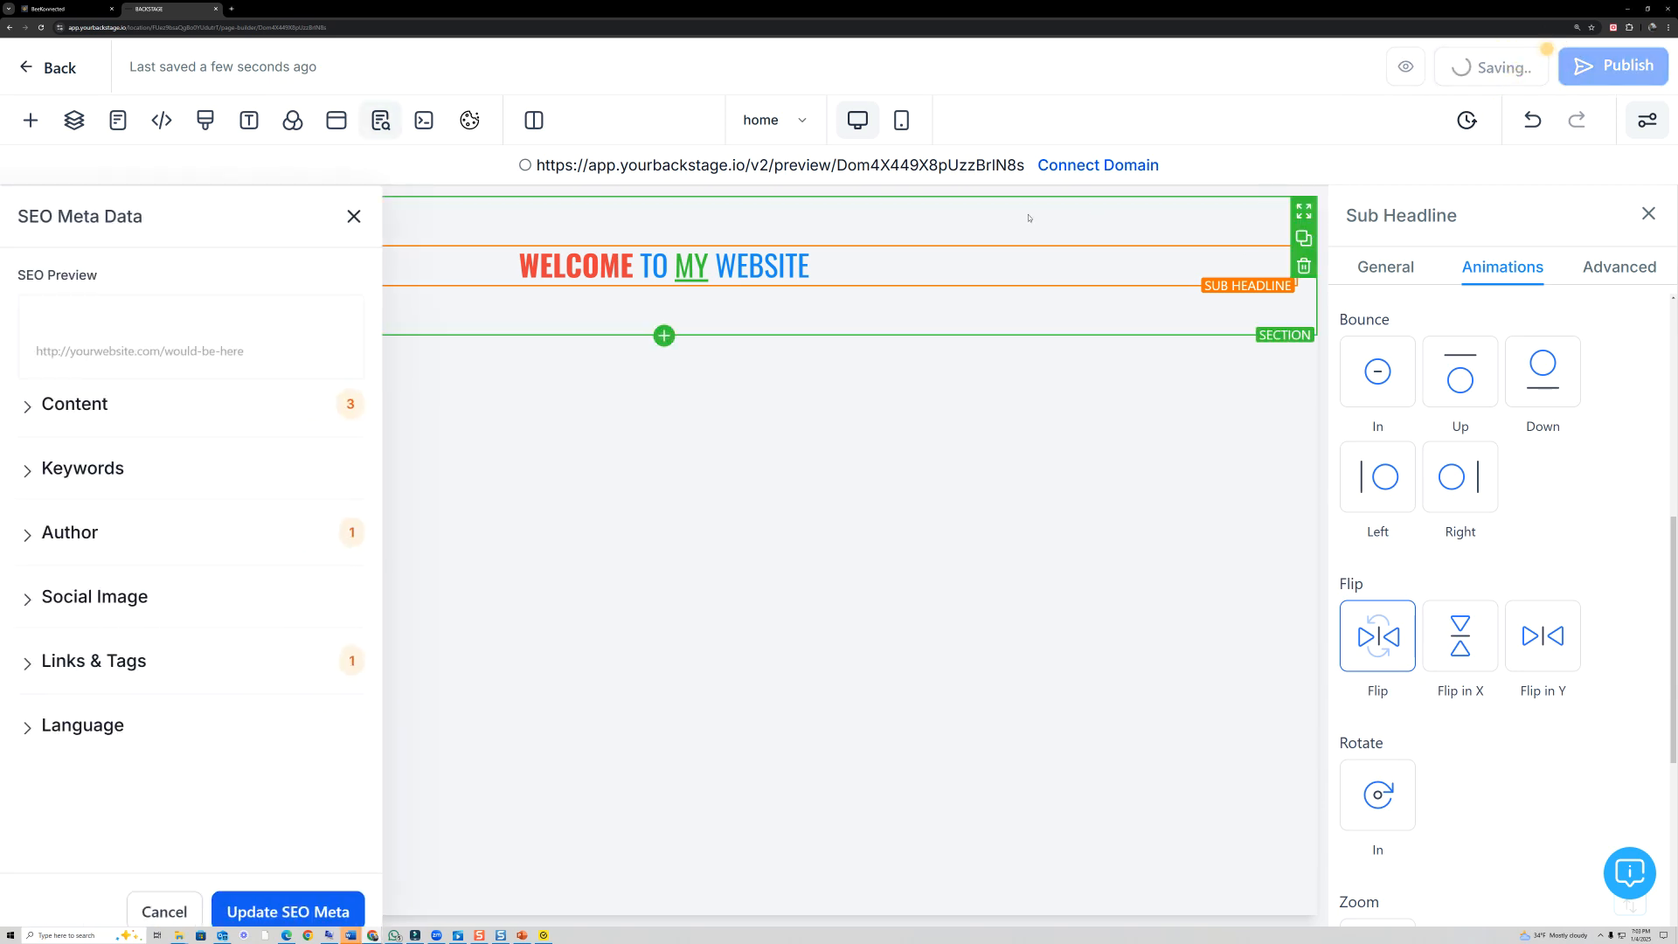
pyautogui.click(354, 216)
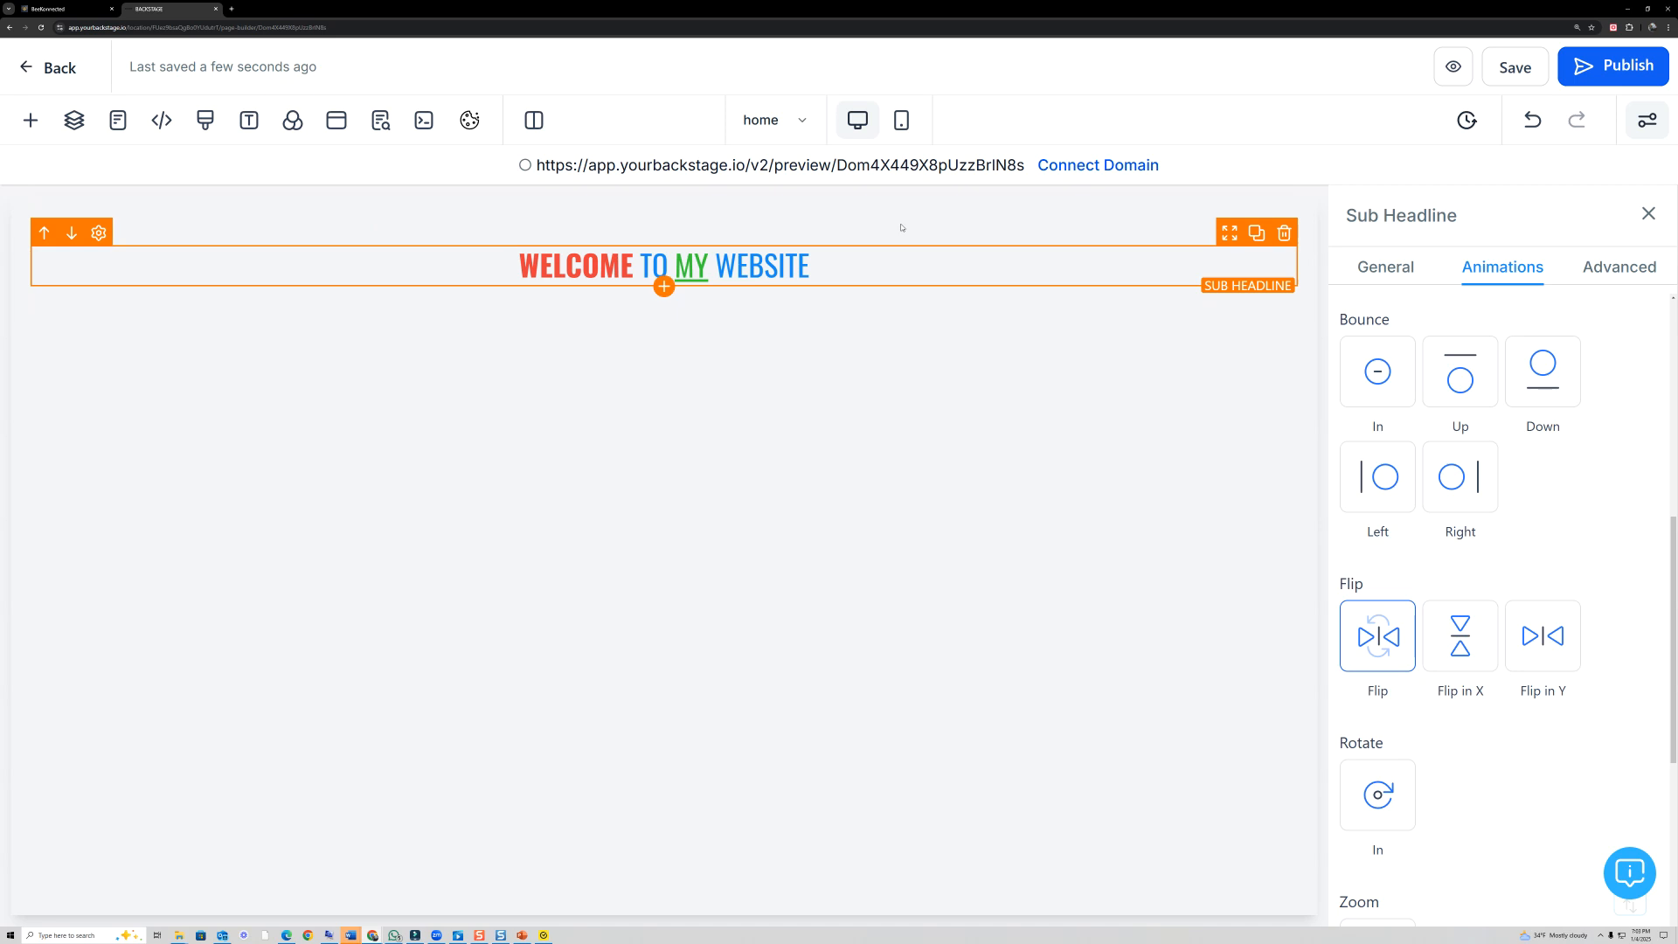
pyautogui.click(1456, 68)
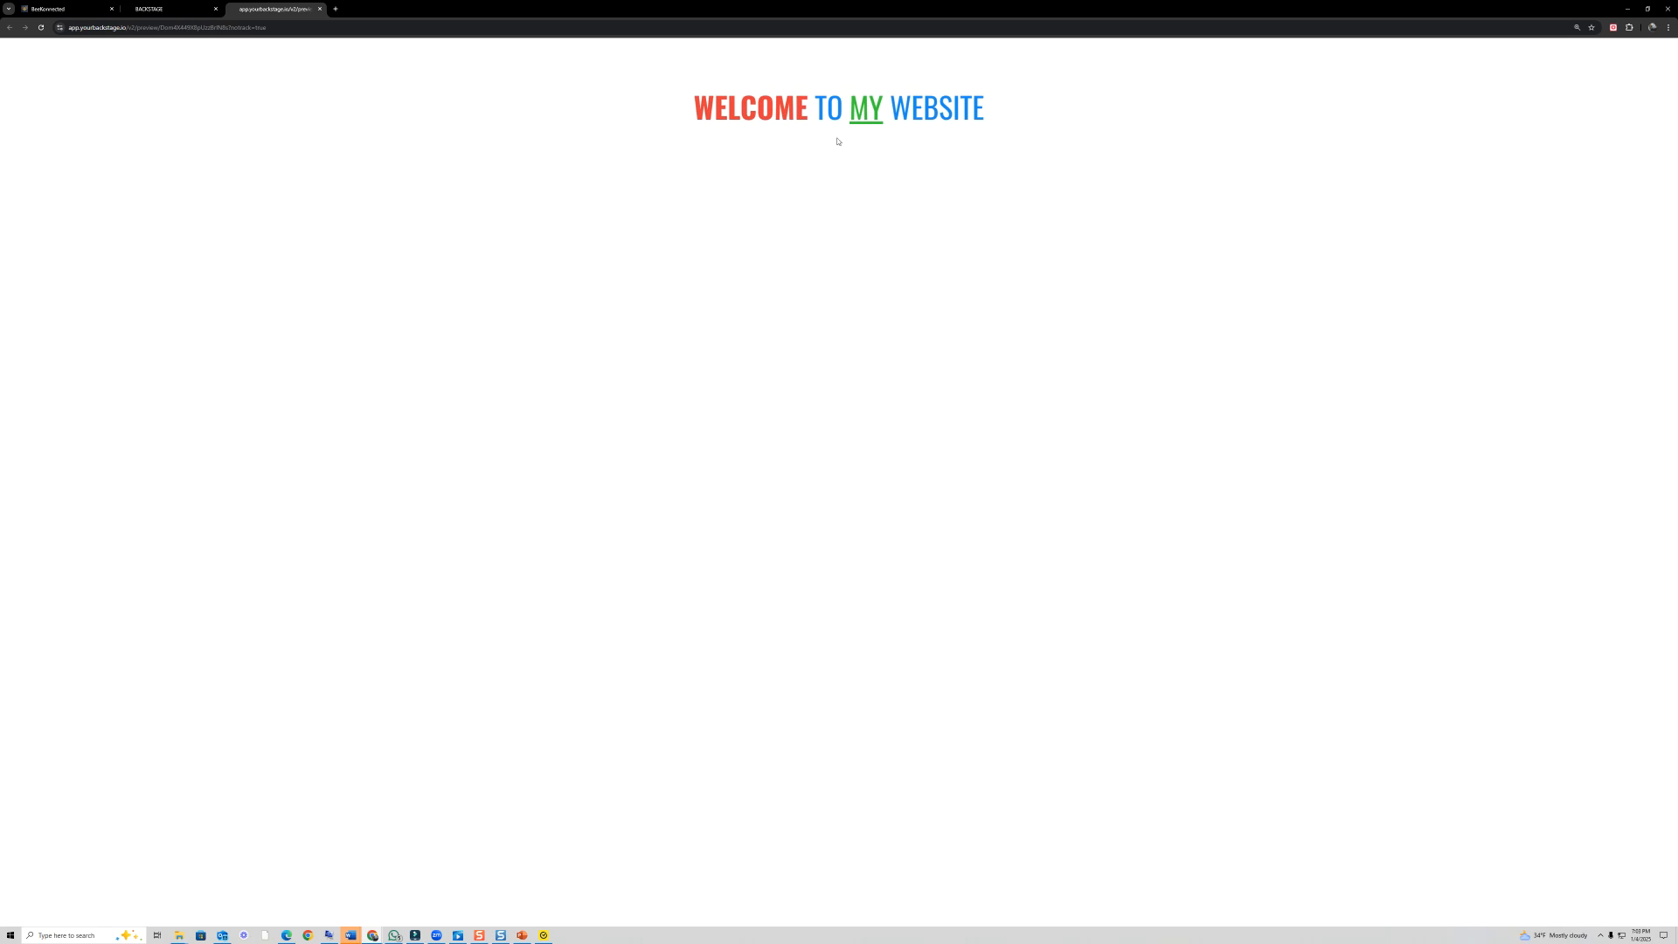
pyautogui.click(150, 9)
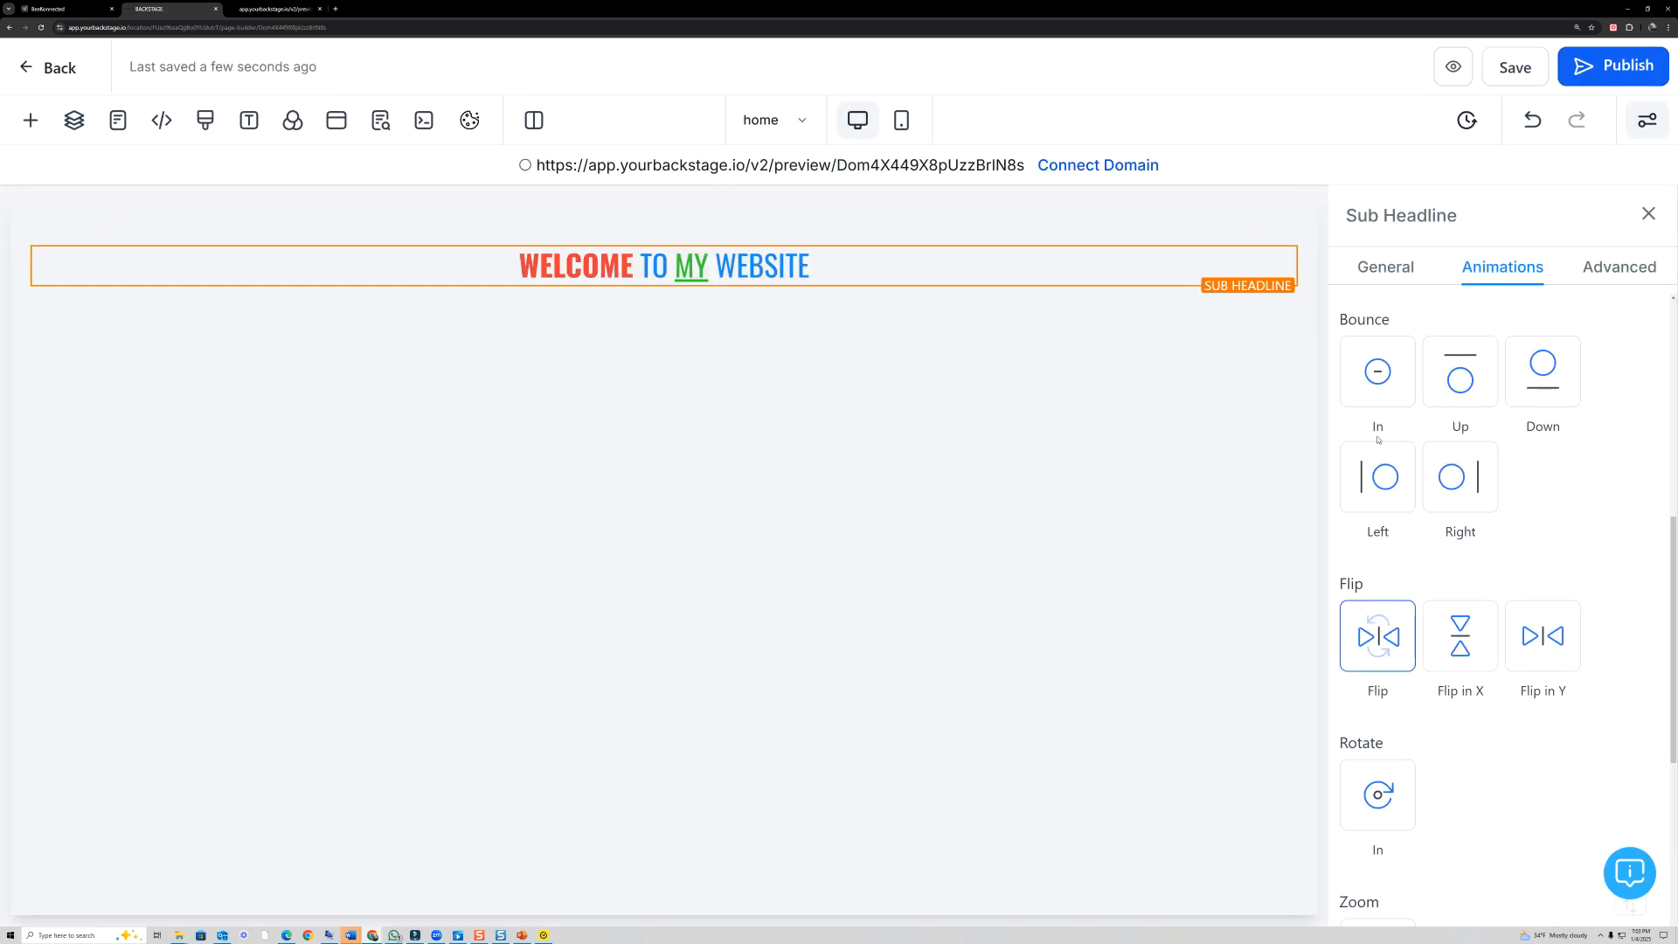
# - Apply a Full Border to the Sub Headline in its advanced settings
pyautogui.click(1588, 278)
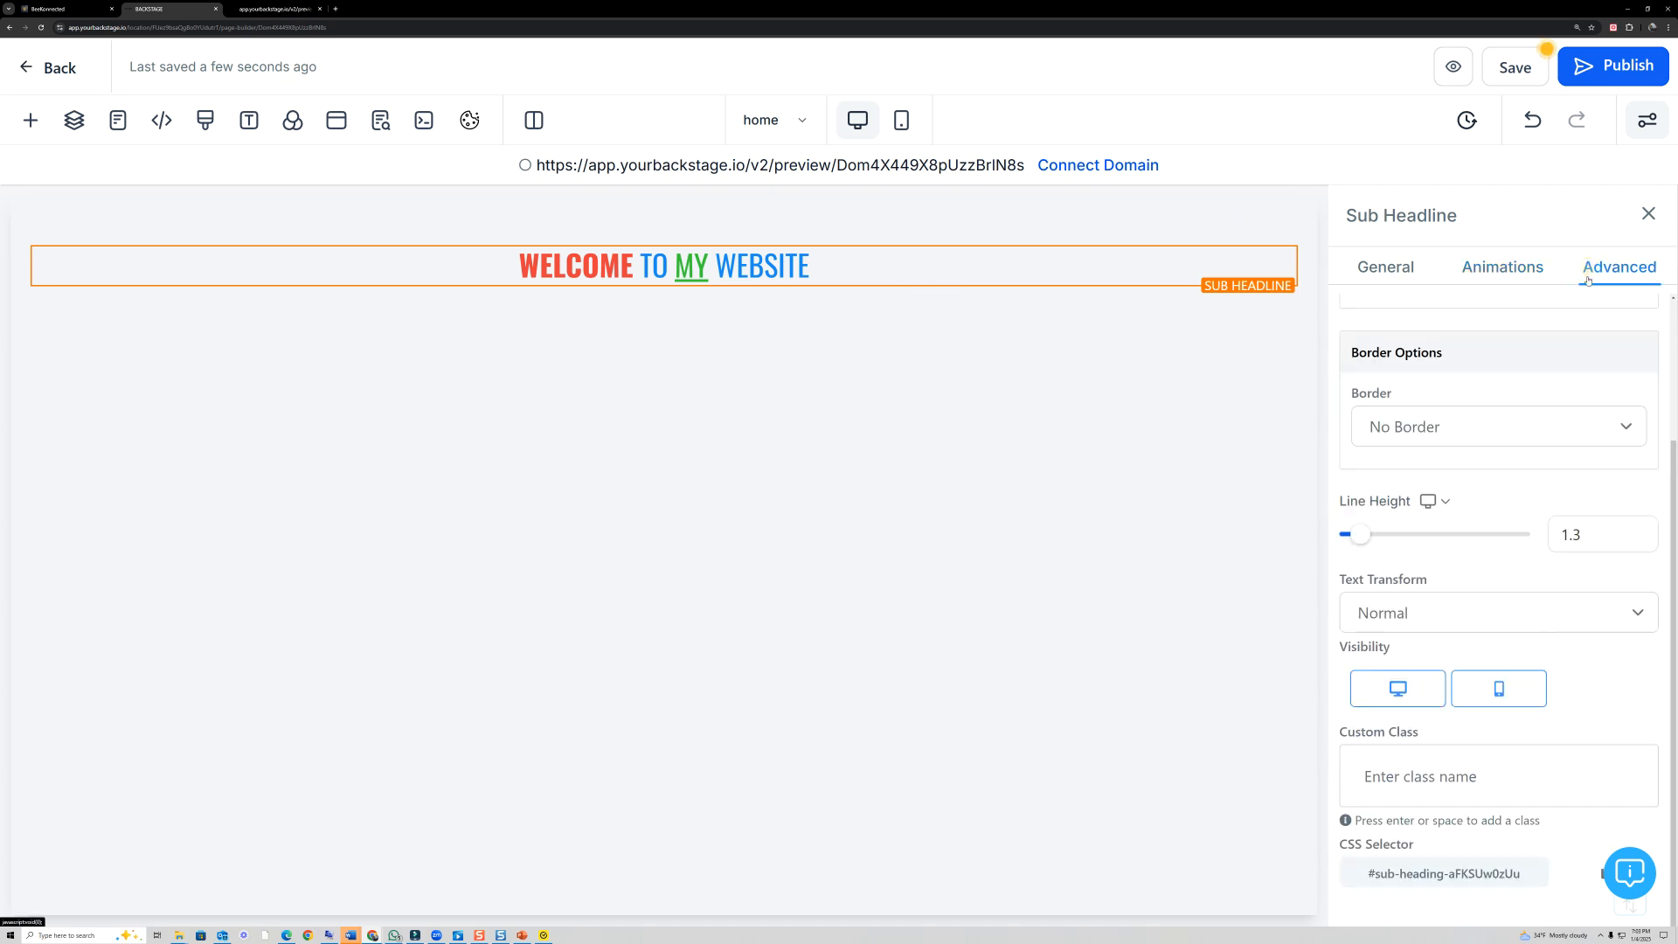
pyautogui.click(1562, 426)
pyautogui.click(1556, 484)
# - Select the Section around the headline and examine the border choices in its advanced settings
pyautogui.click(1281, 322)
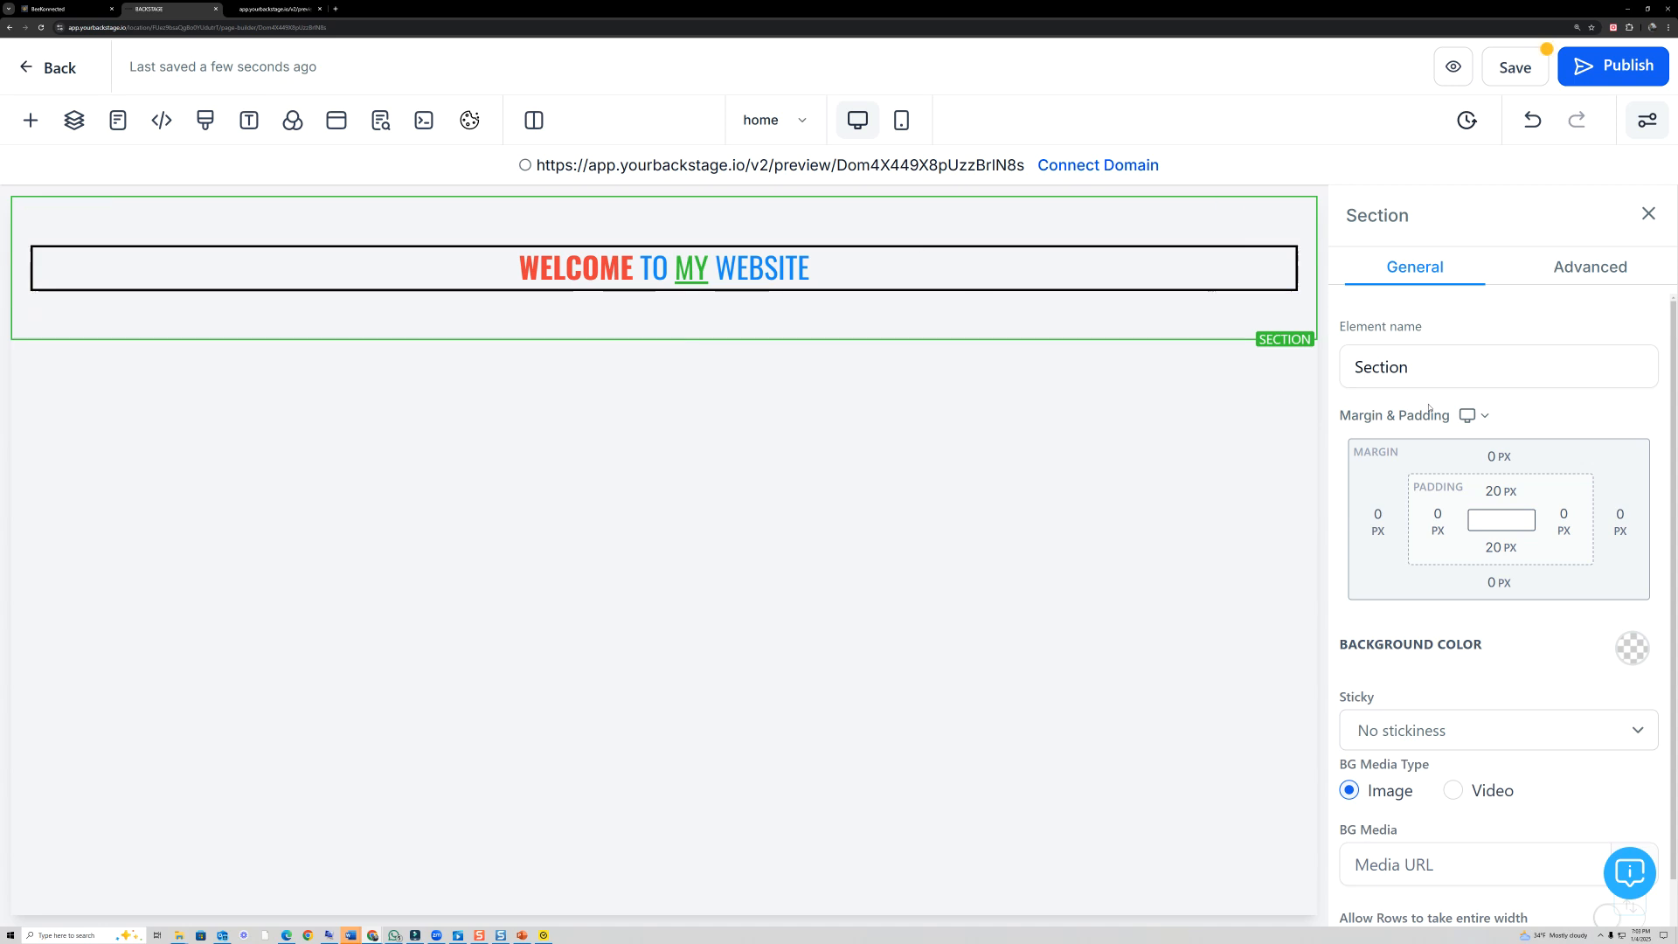
pyautogui.click(1569, 269)
pyautogui.scroll(-1, 1500, 575)
pyautogui.click(1499, 509)
pyautogui.click(1497, 523)
pyautogui.click(1483, 509)
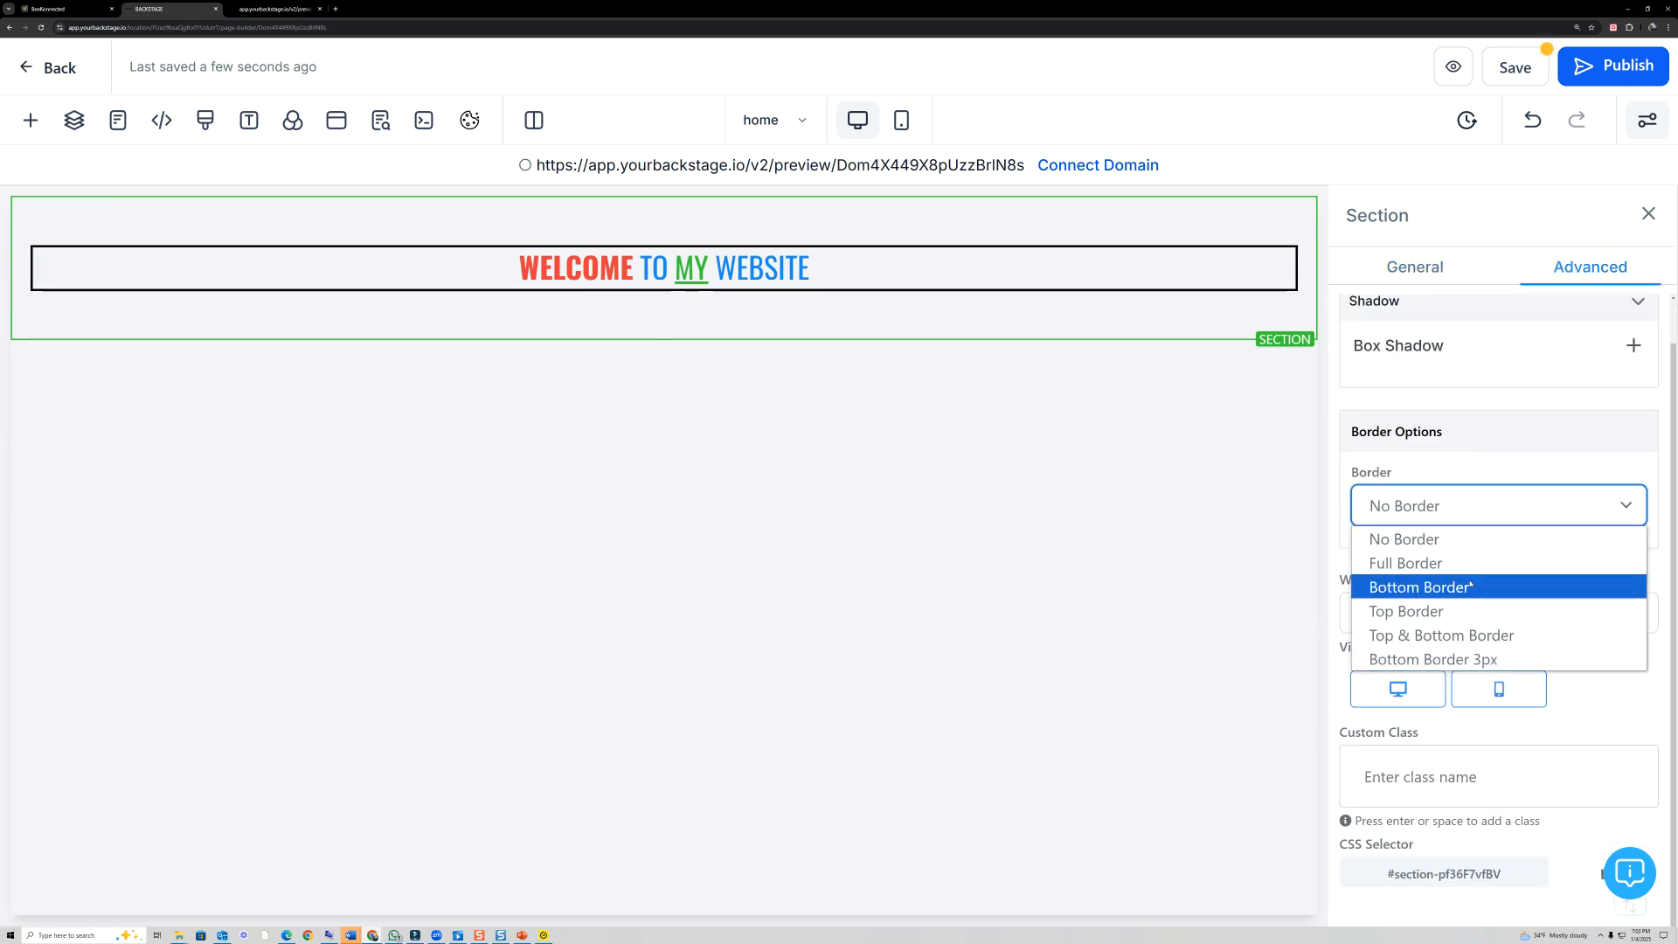
pyautogui.click(1583, 689)
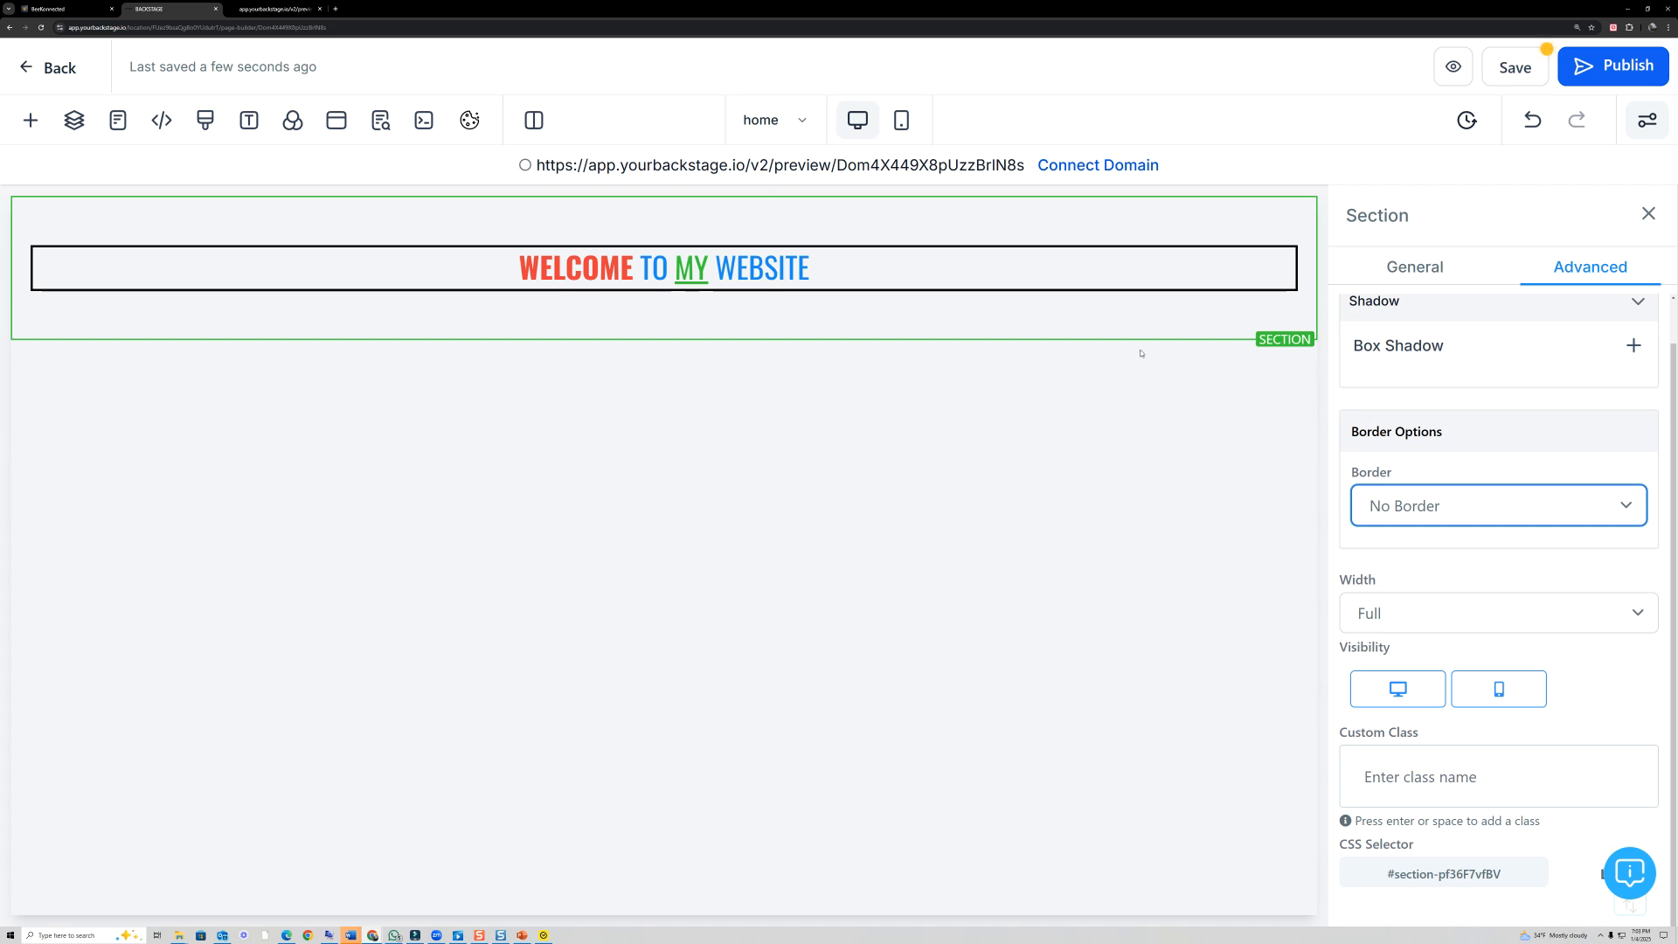
# - Turn off the Section's visibility on mobile devices
pyautogui.moveTo(1126, 324)
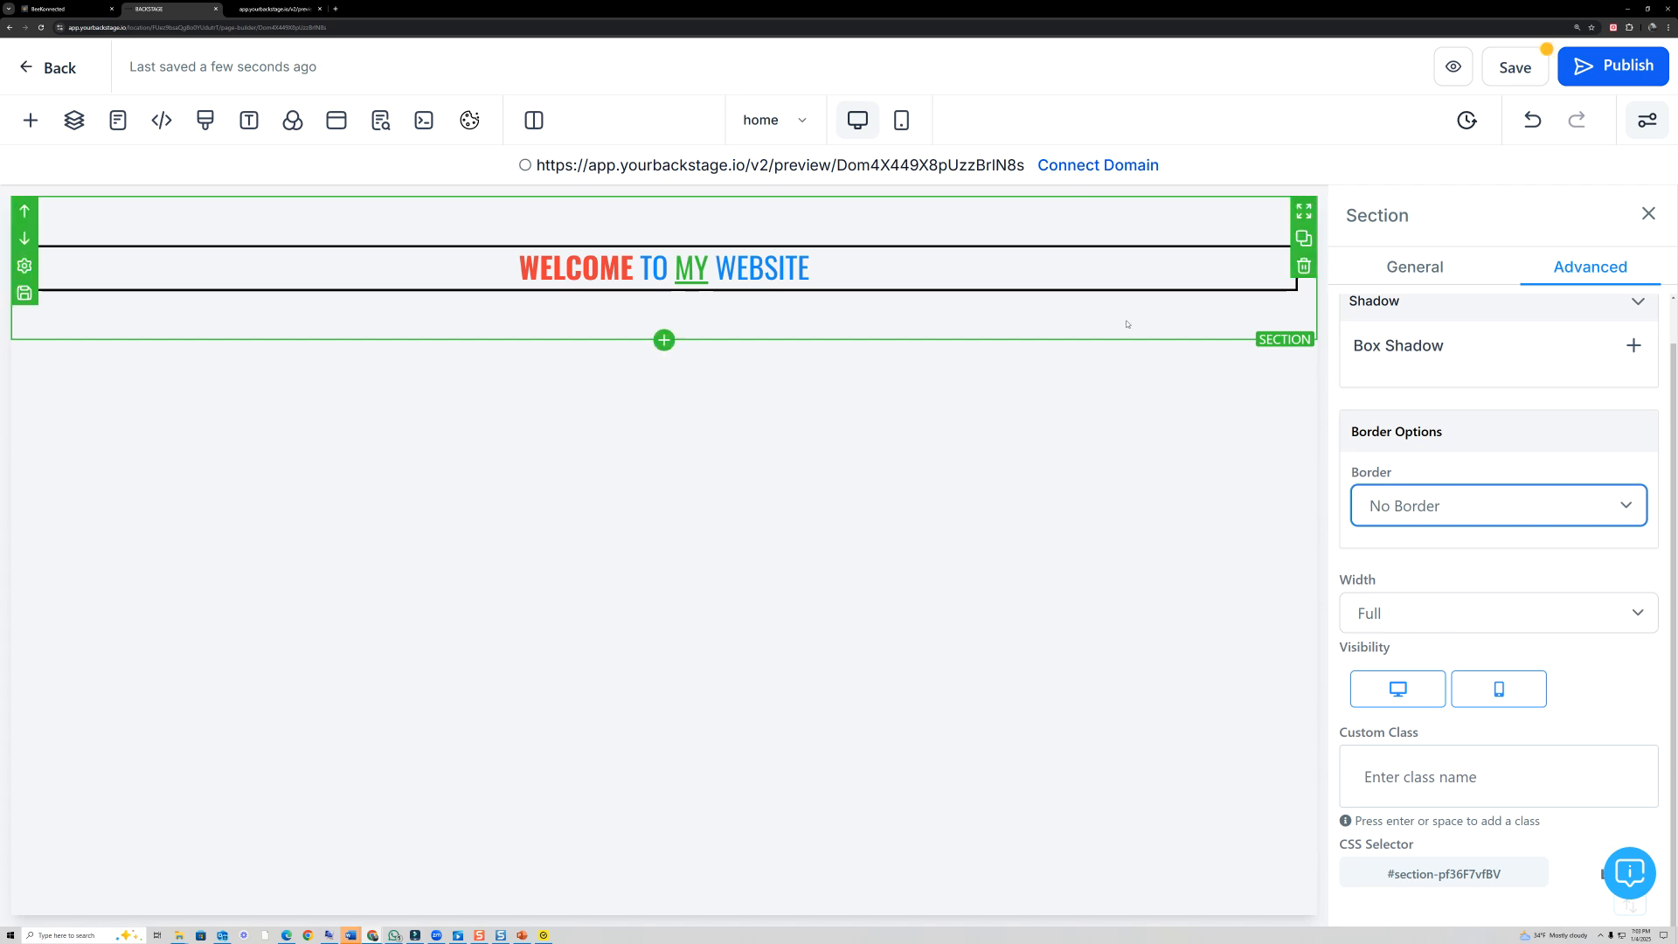
pyautogui.click(1496, 696)
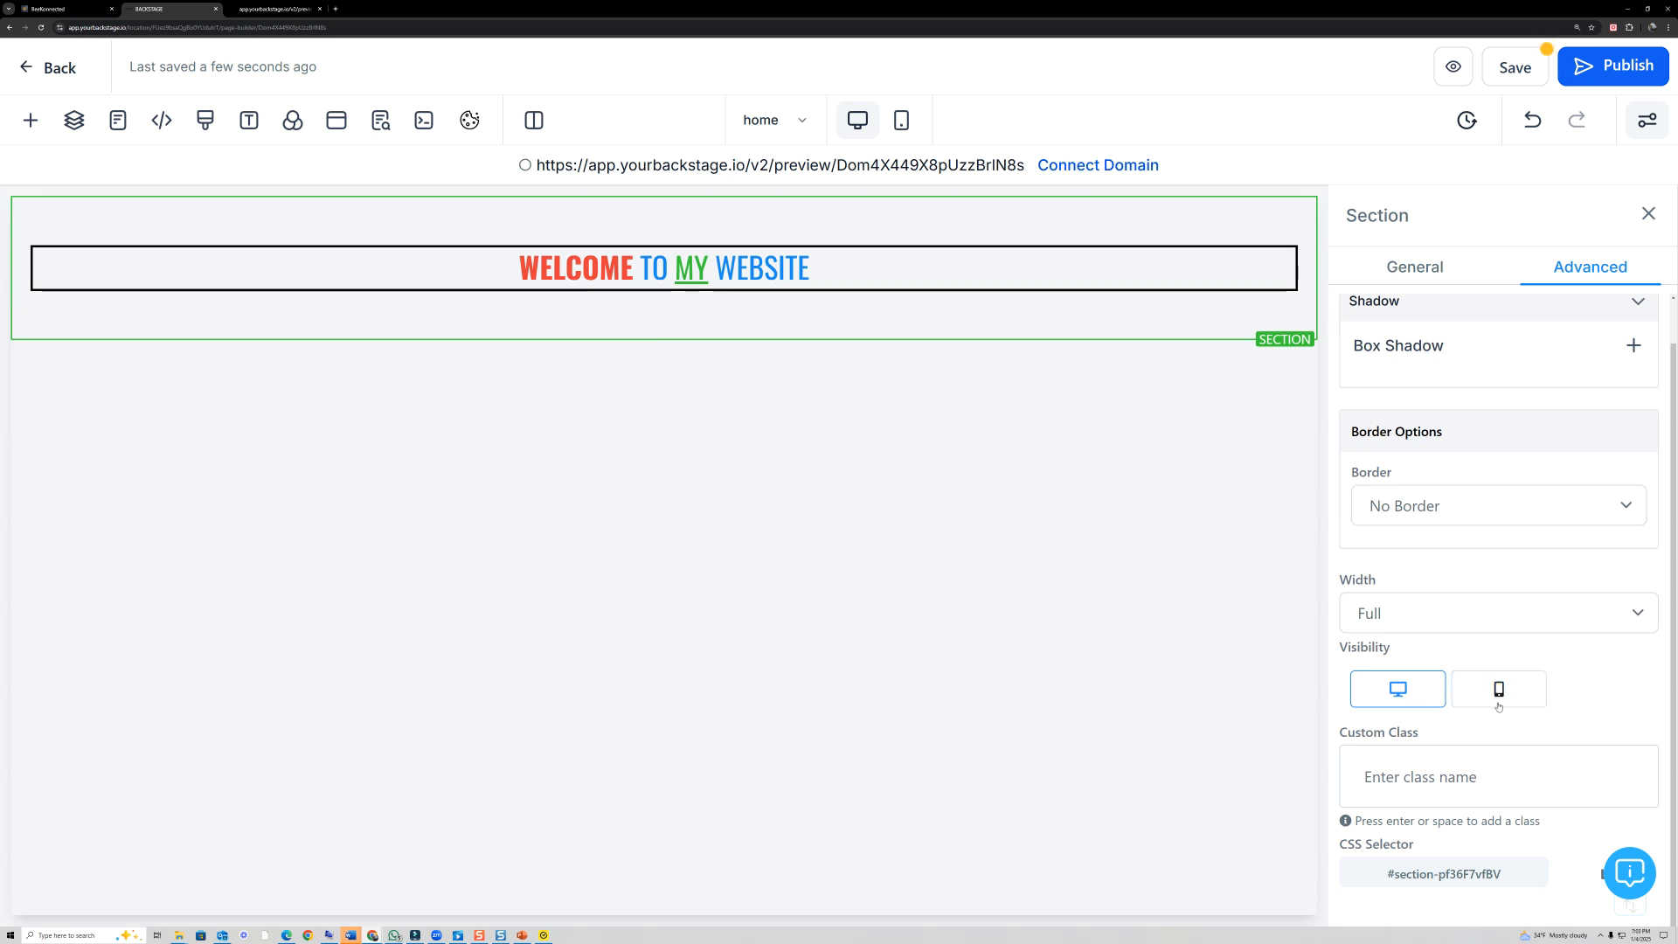
# - Make the Section visible on both desktop and mobile, and check it in the mobile view before returning to the desktop view
pyautogui.click(1430, 695)
pyautogui.click(1497, 696)
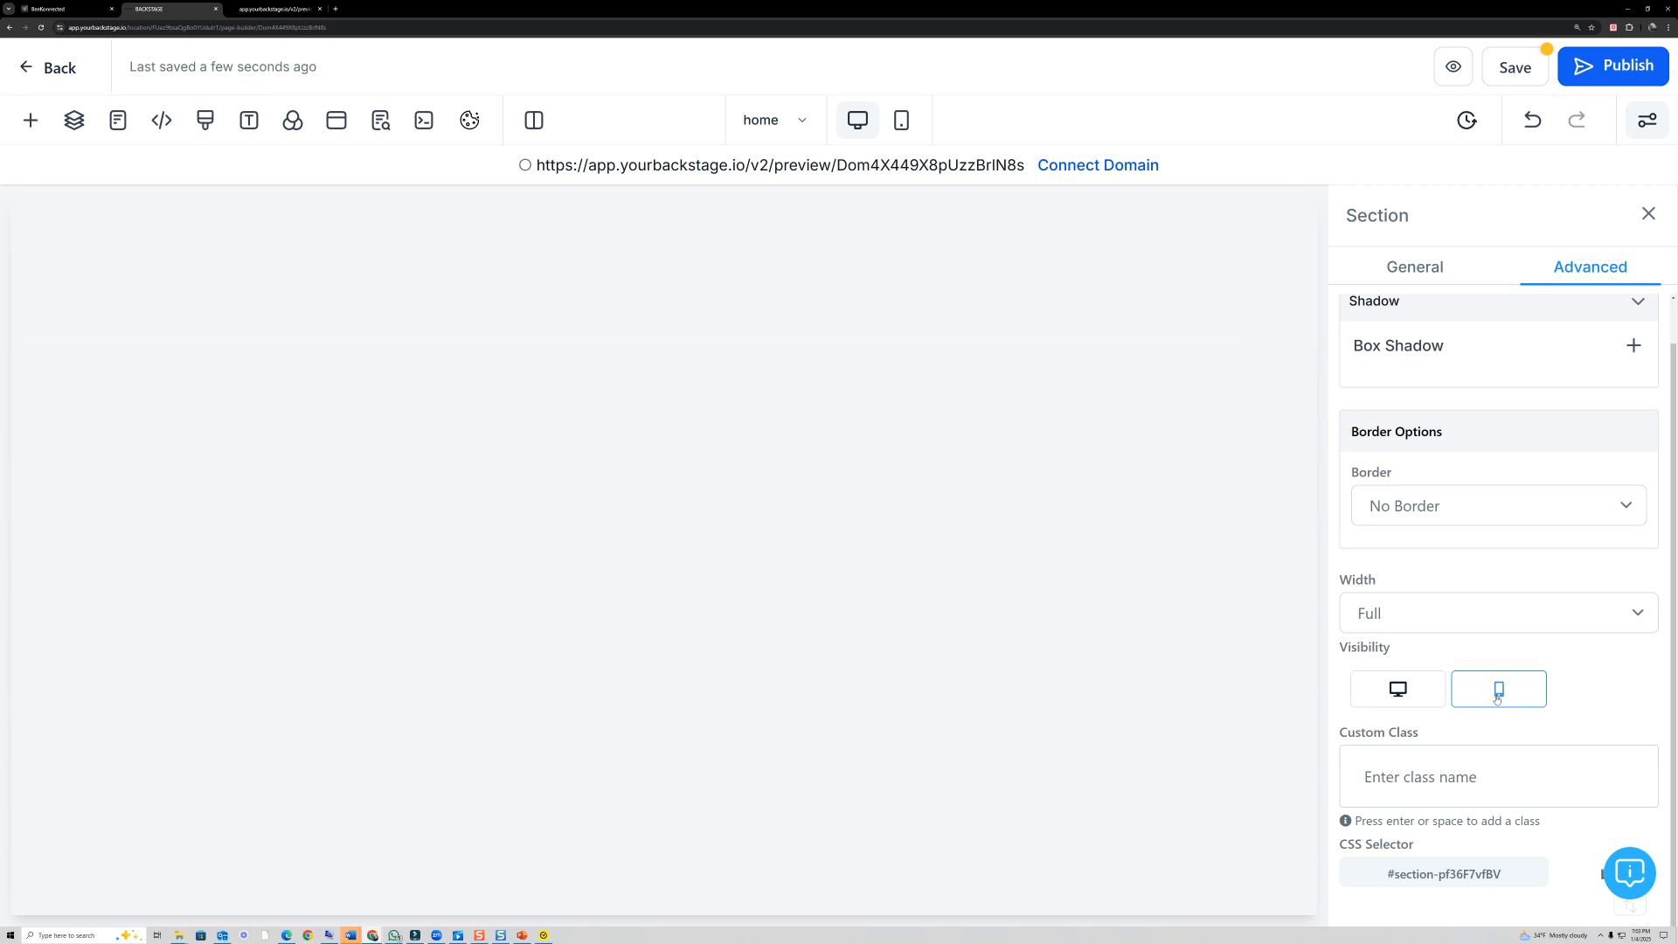
pyautogui.click(1398, 689)
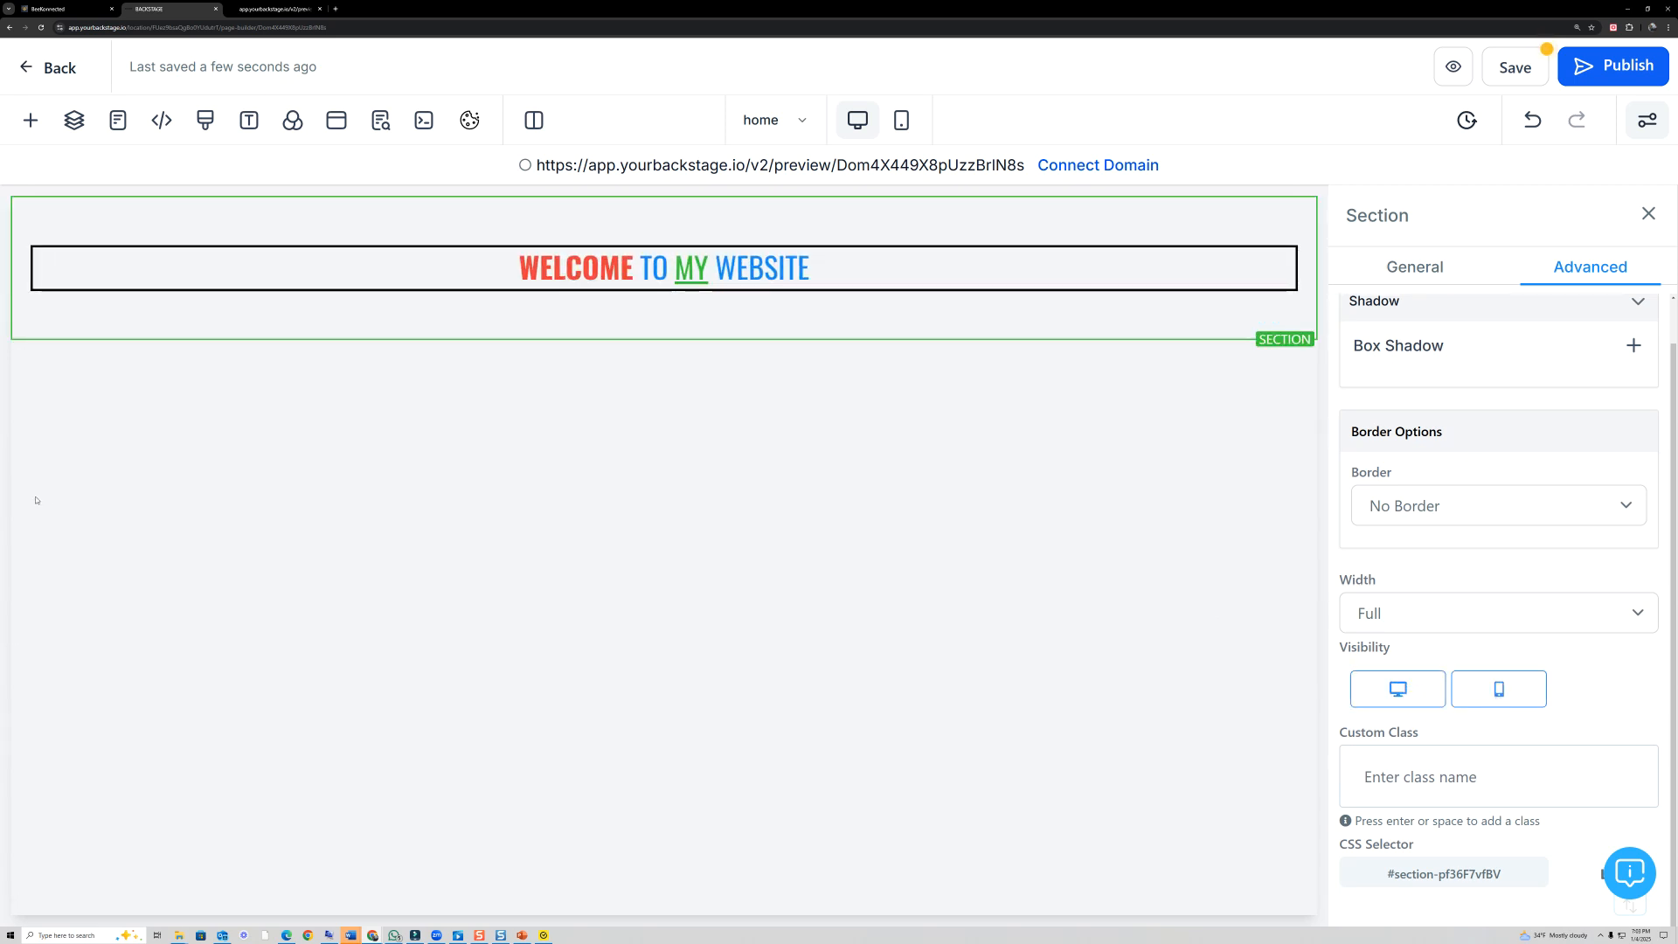
pyautogui.moveTo(941, 139)
pyautogui.mouseDown()
pyautogui.moveTo(883, 79)
pyautogui.moveTo(929, 113)
pyautogui.mouseUp()
pyautogui.click(905, 123)
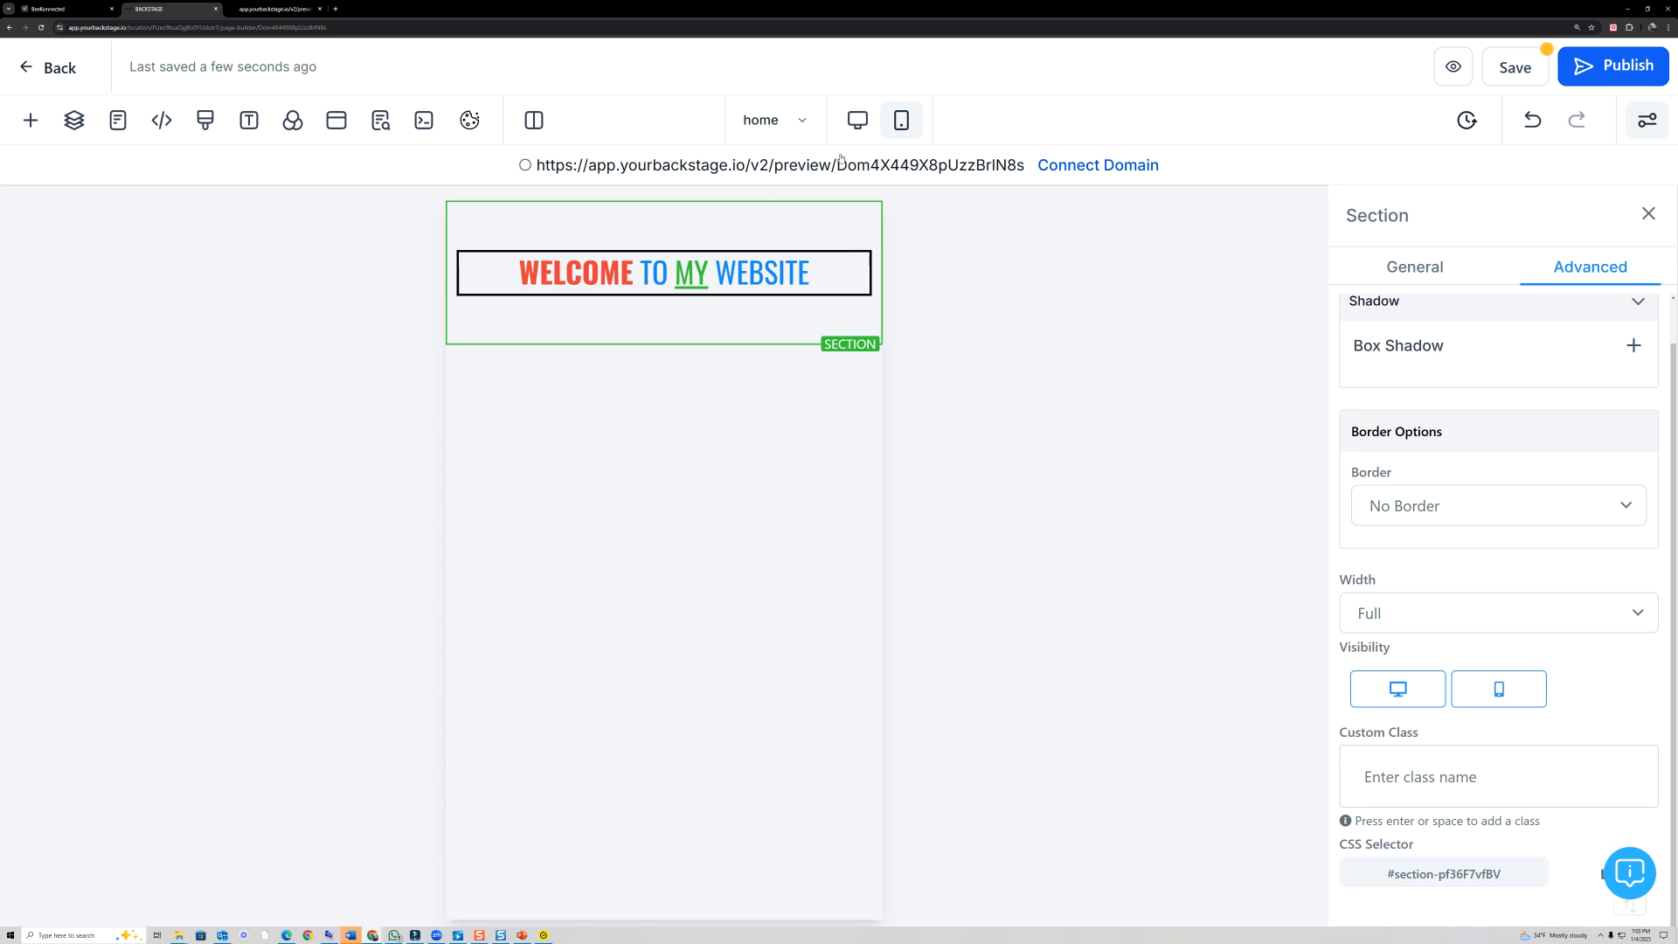
pyautogui.click(858, 122)
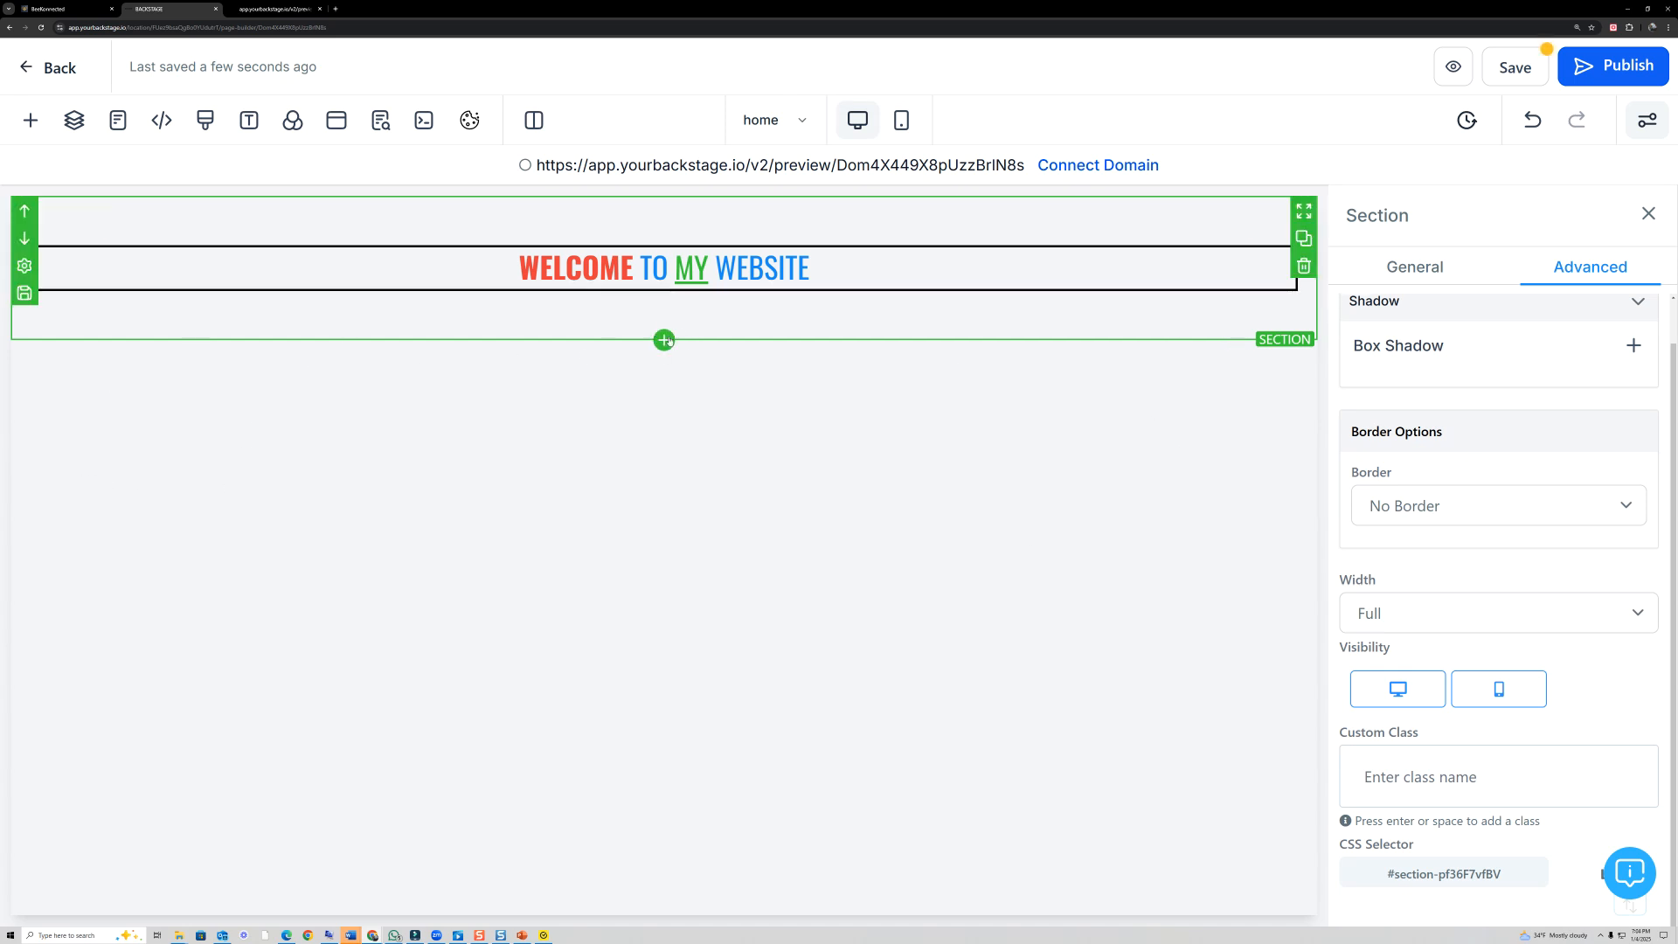
# - Add a Sub-Headline element directly below the "Welcome to my website" headline
pyautogui.click(664, 340)
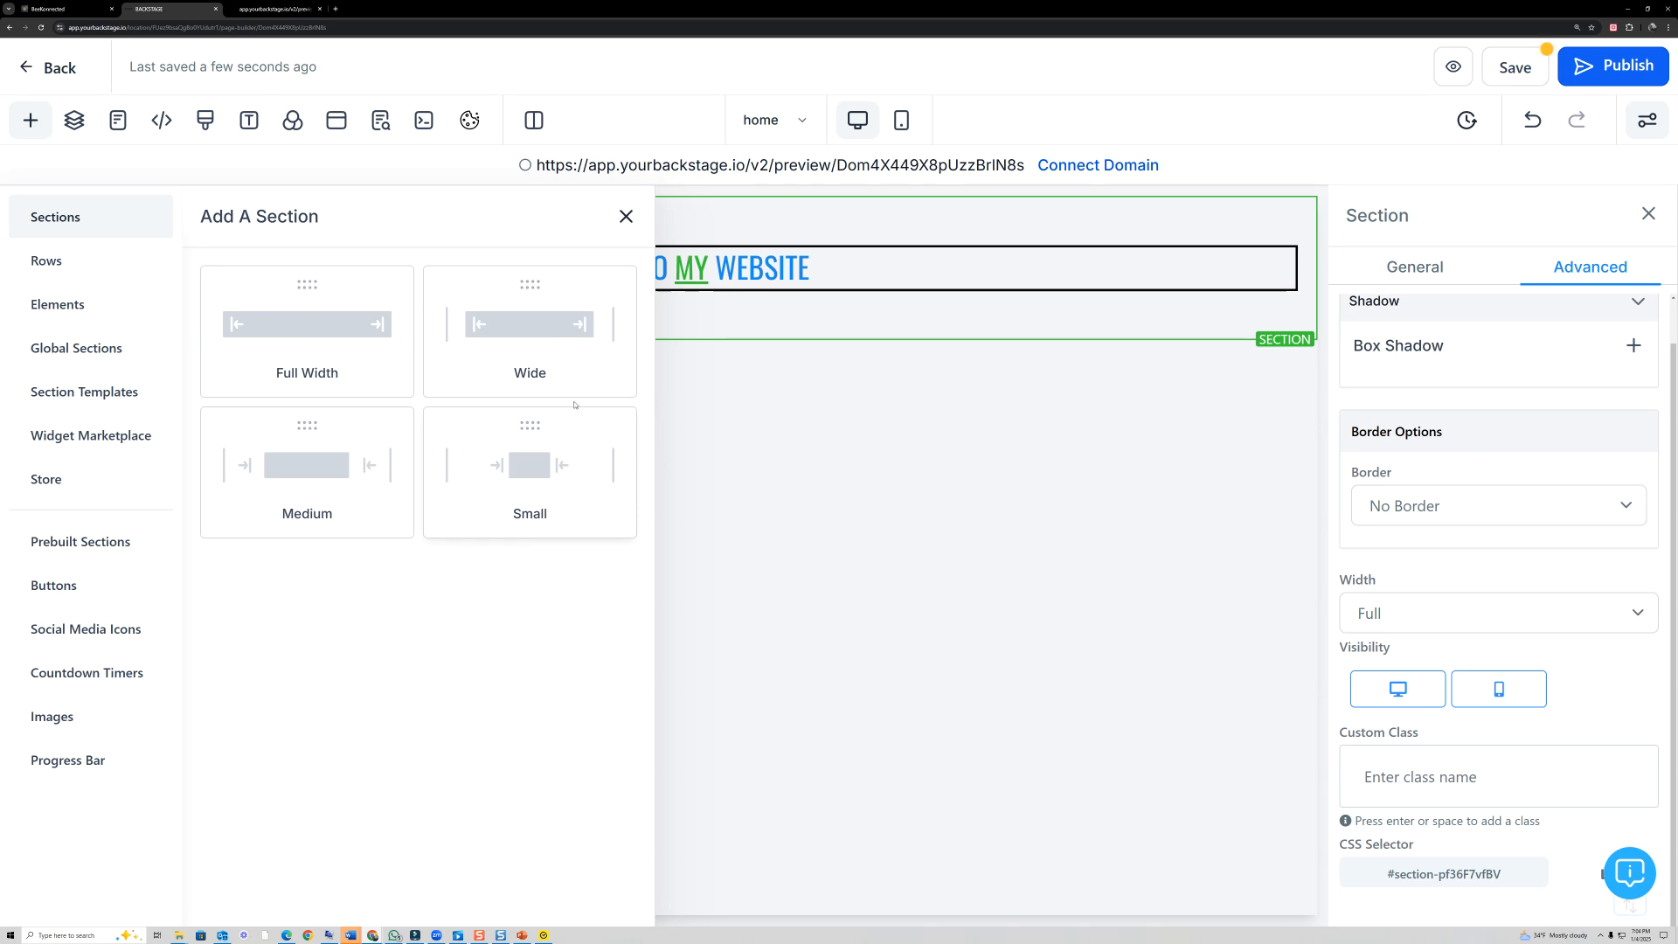
pyautogui.click(632, 214)
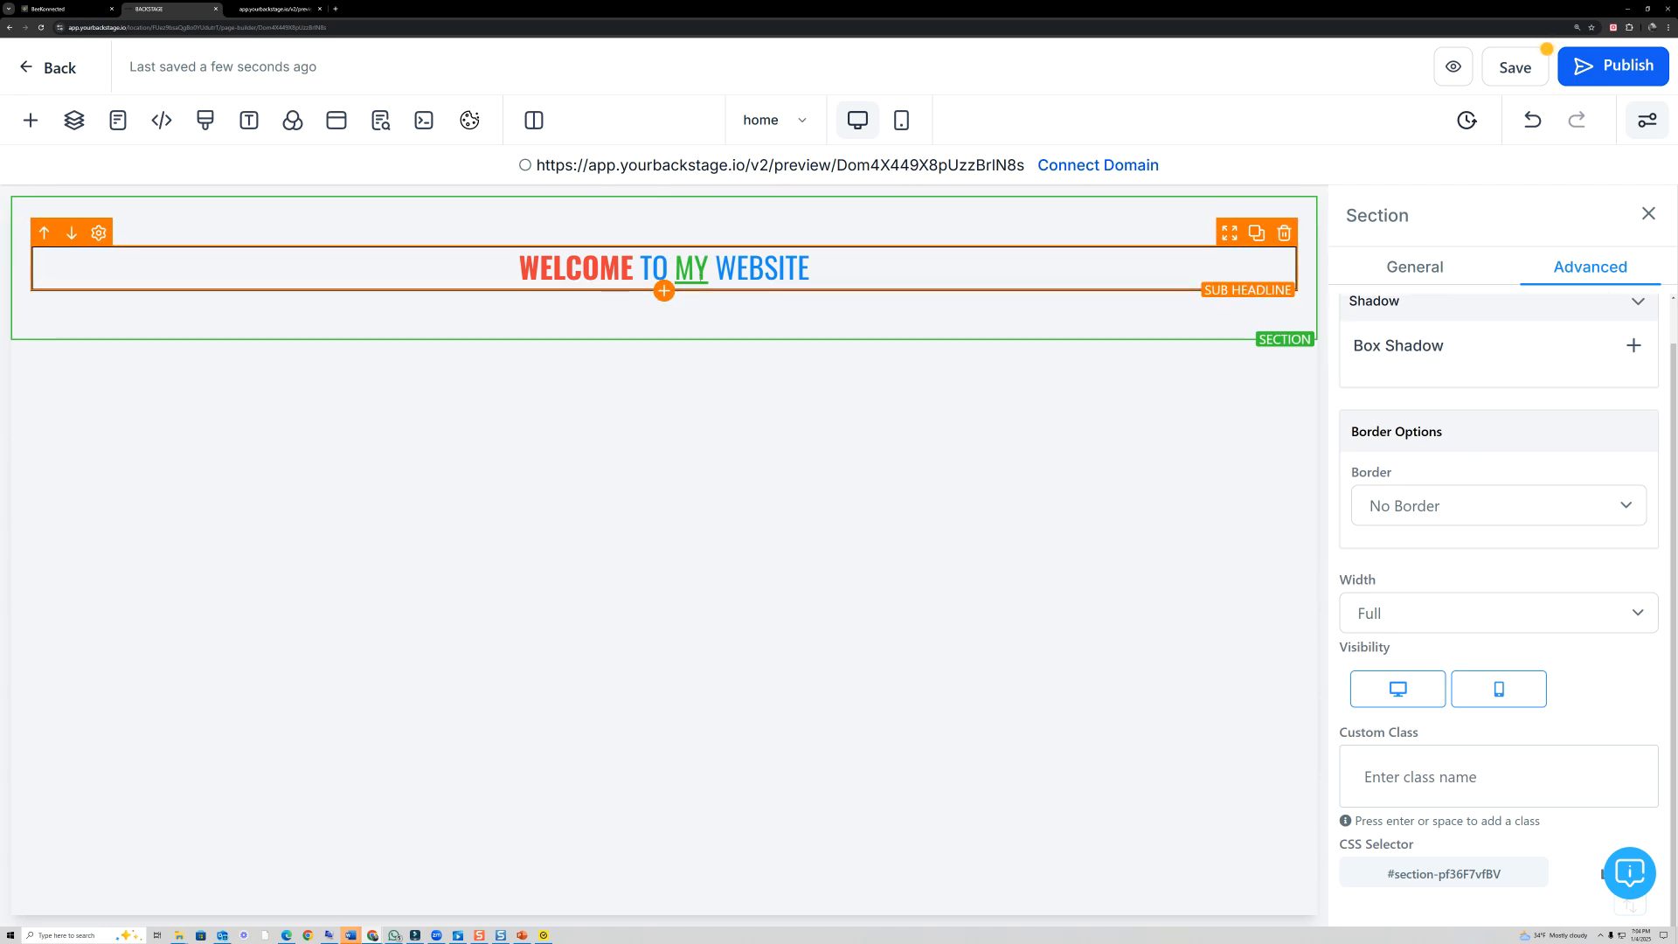
pyautogui.click(664, 291)
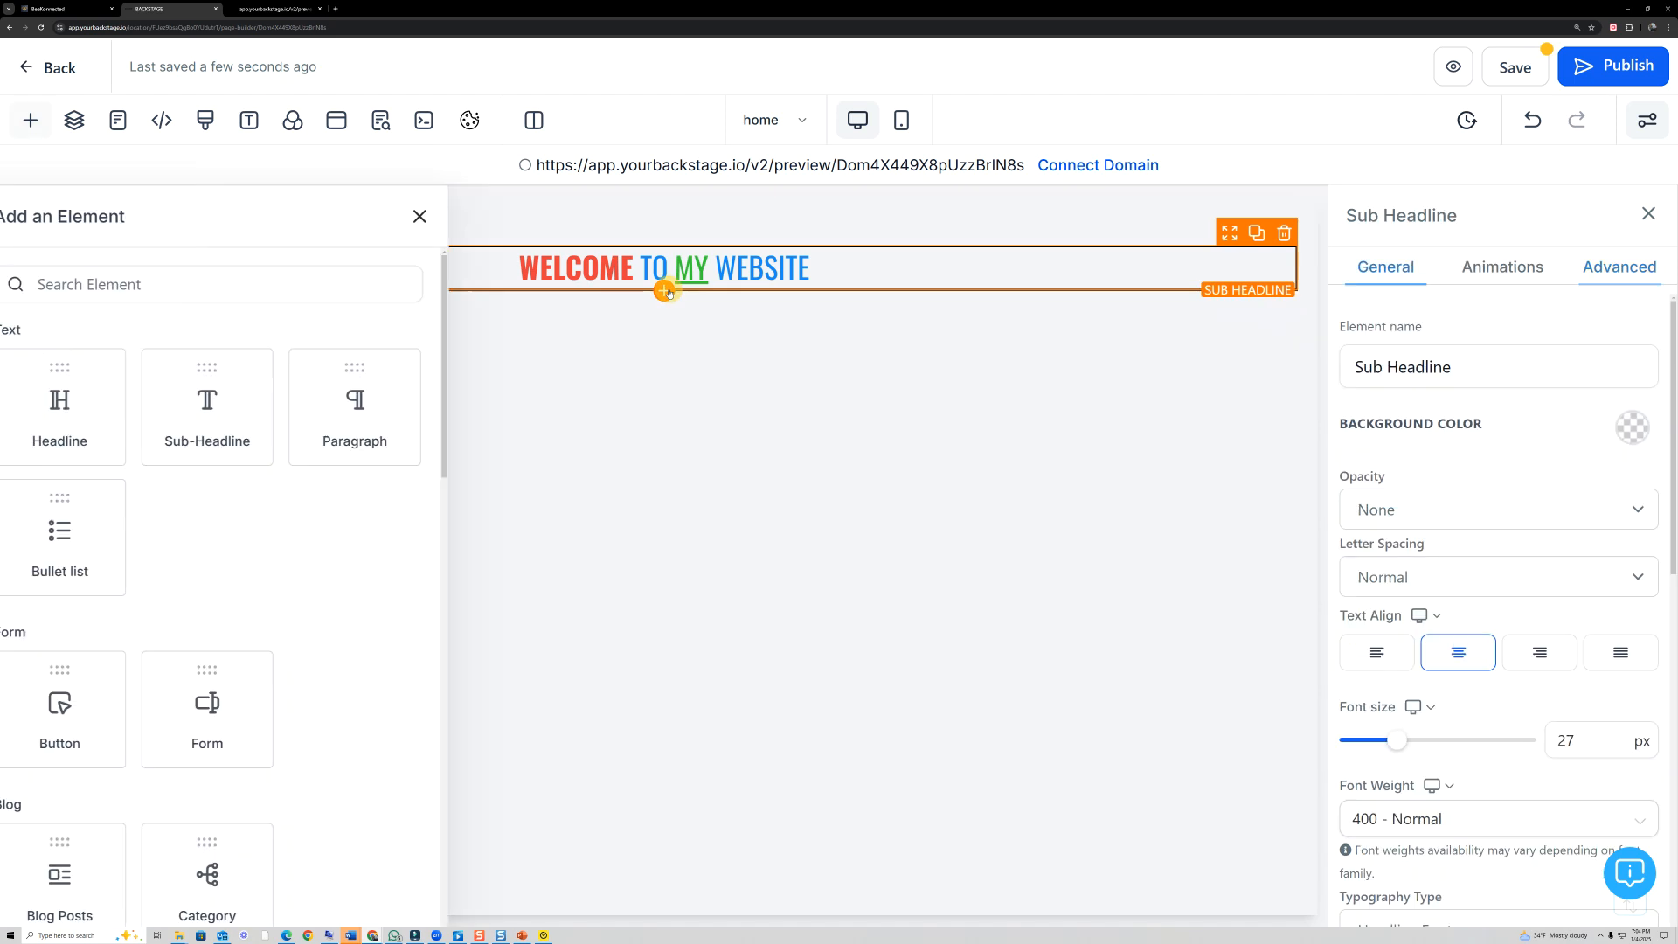
pyautogui.click(414, 407)
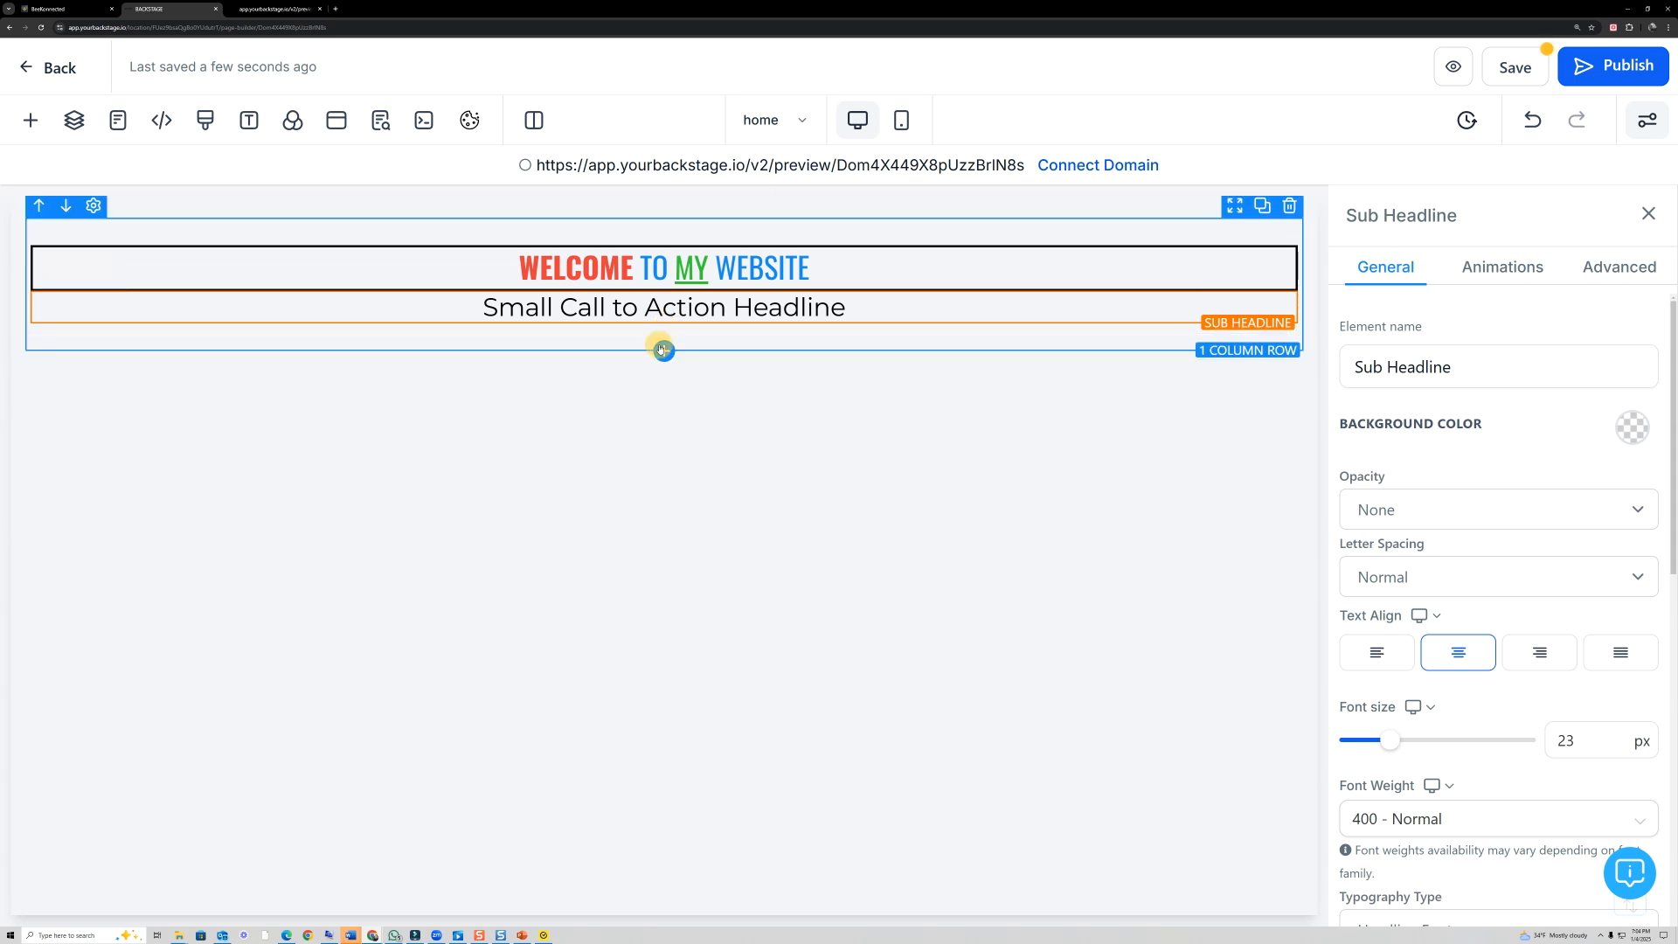
# - Add a 1 Column row below the existing row and place a Headline element in it
pyautogui.click(662, 350)
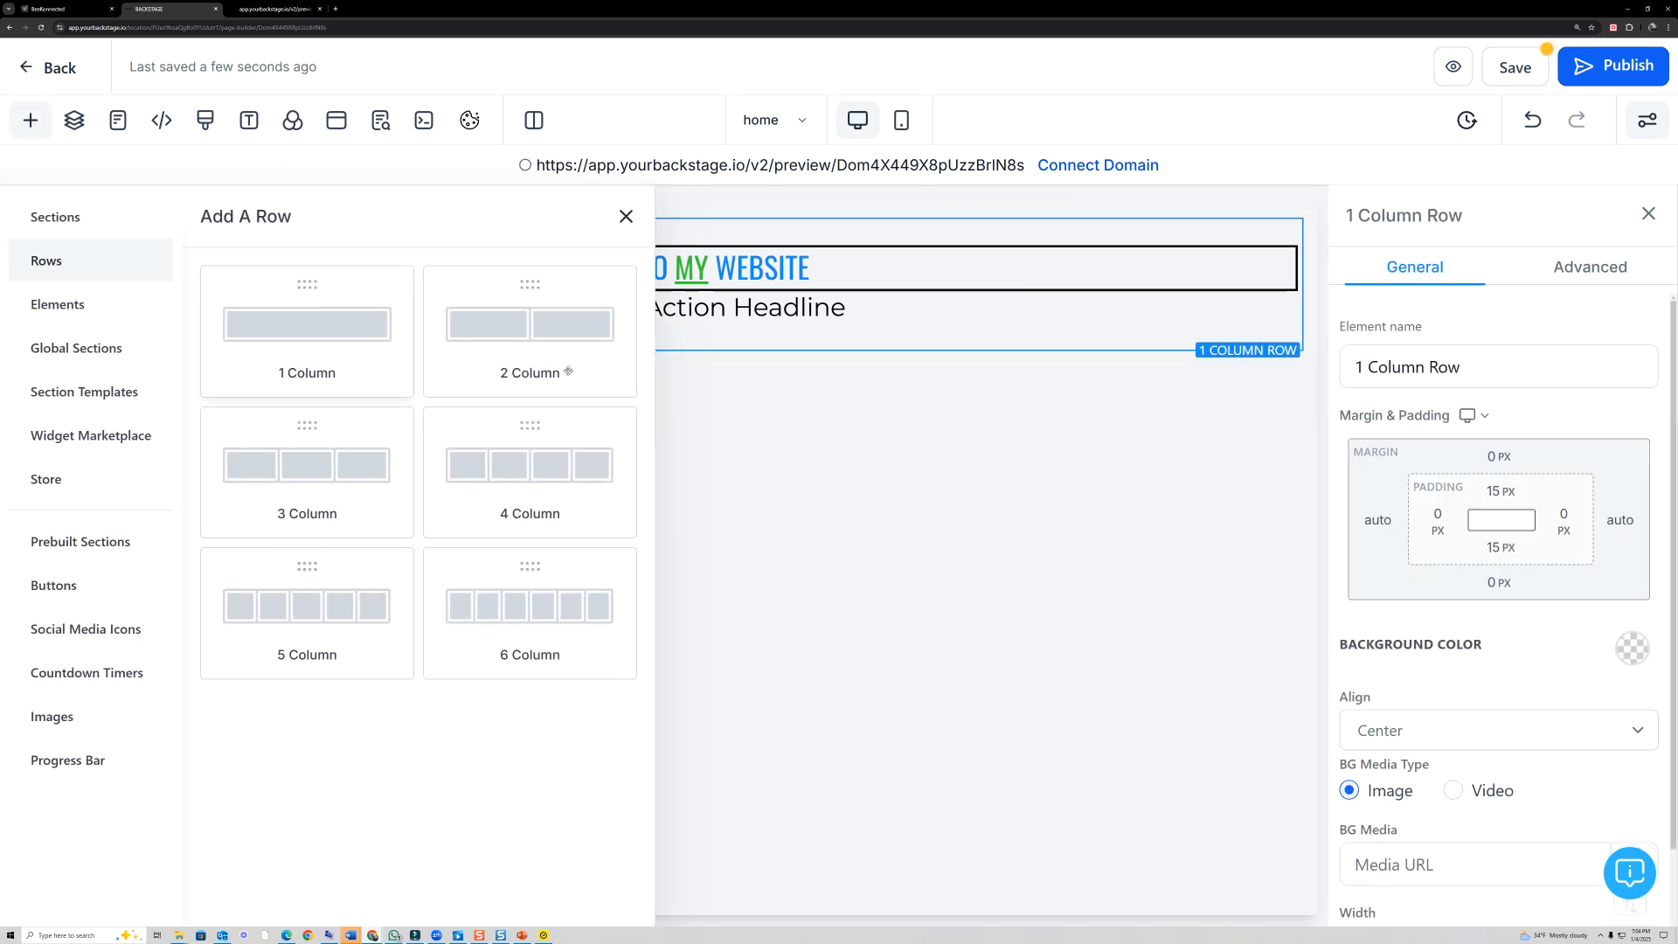
pyautogui.click(340, 318)
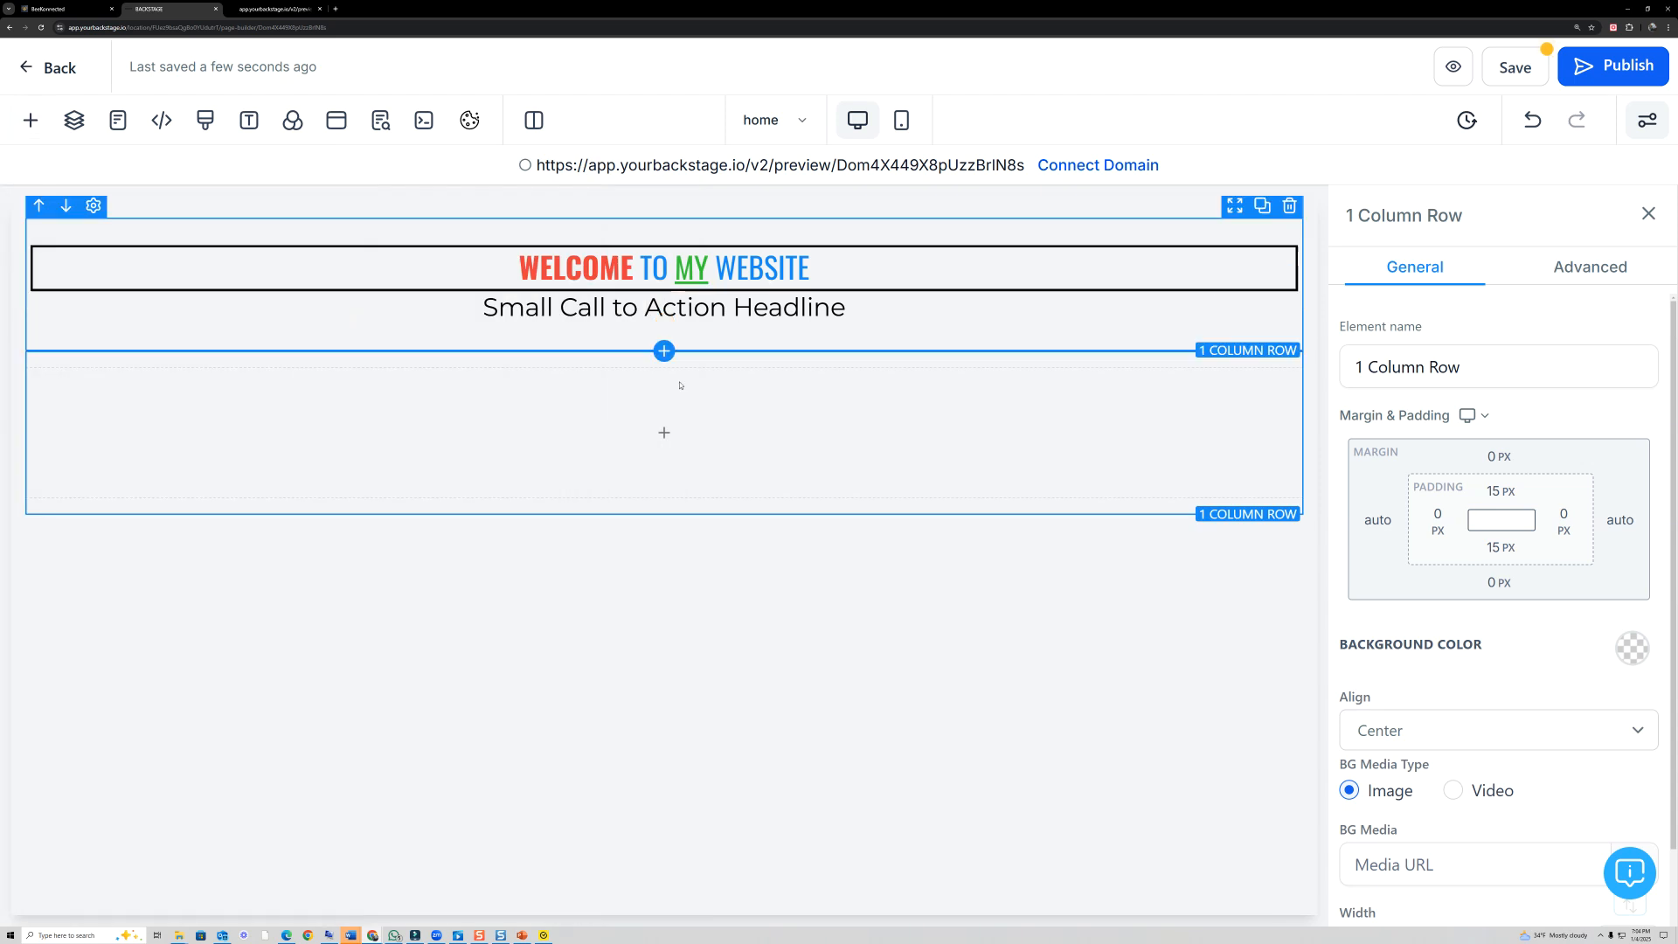
pyautogui.click(676, 434)
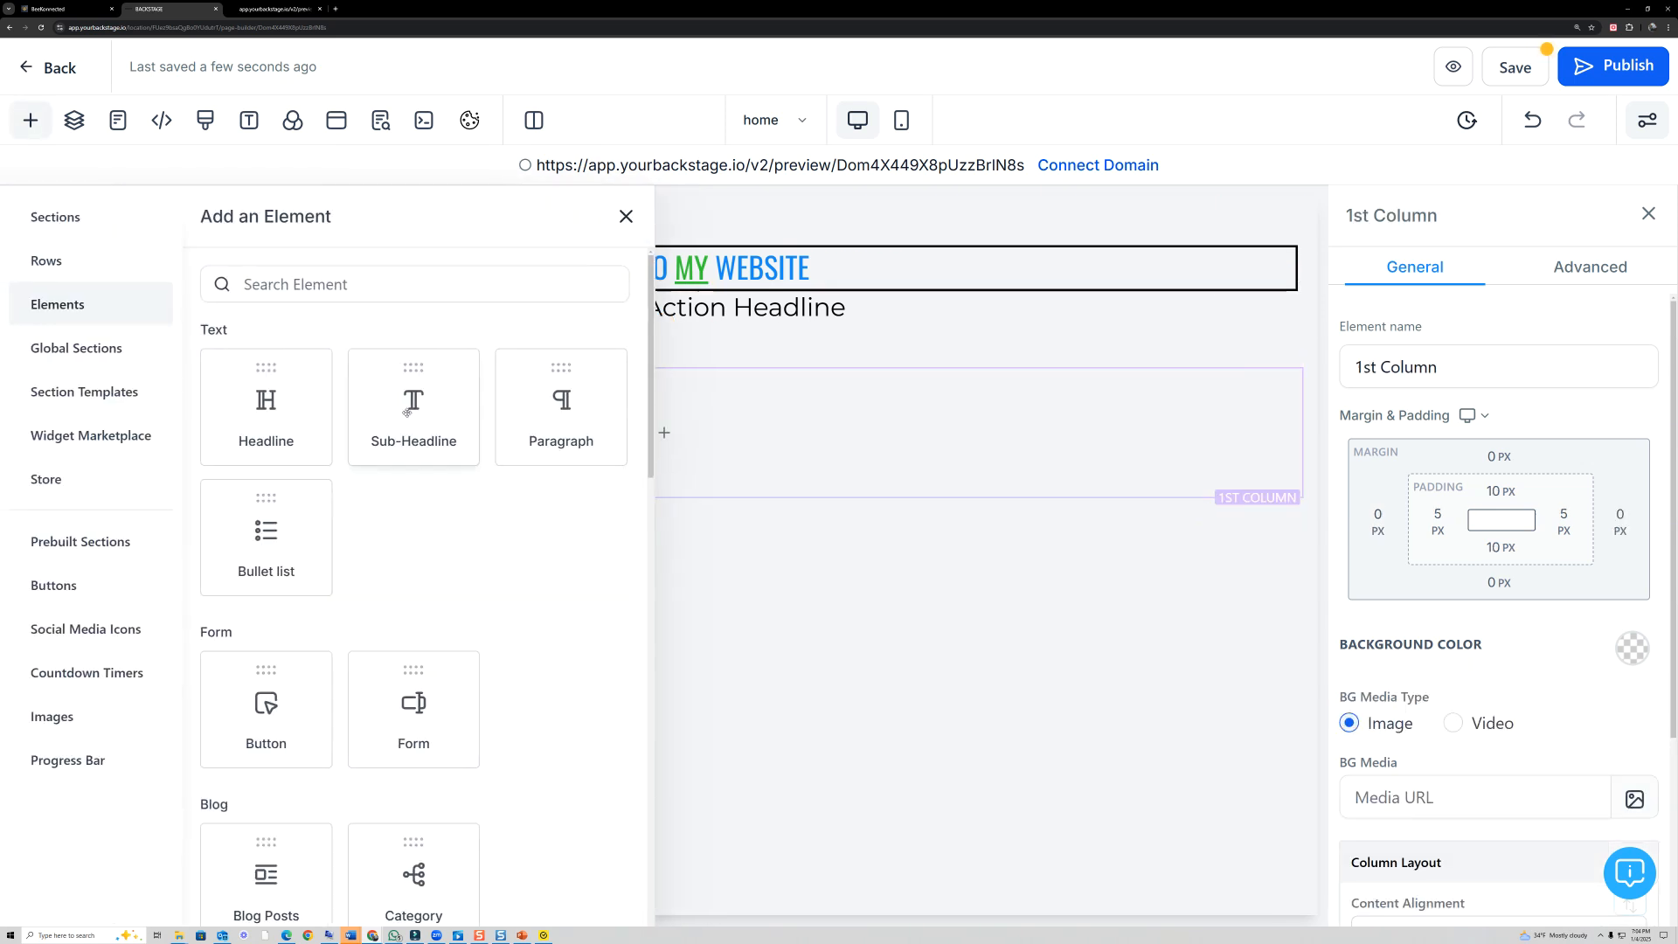
pyautogui.click(267, 402)
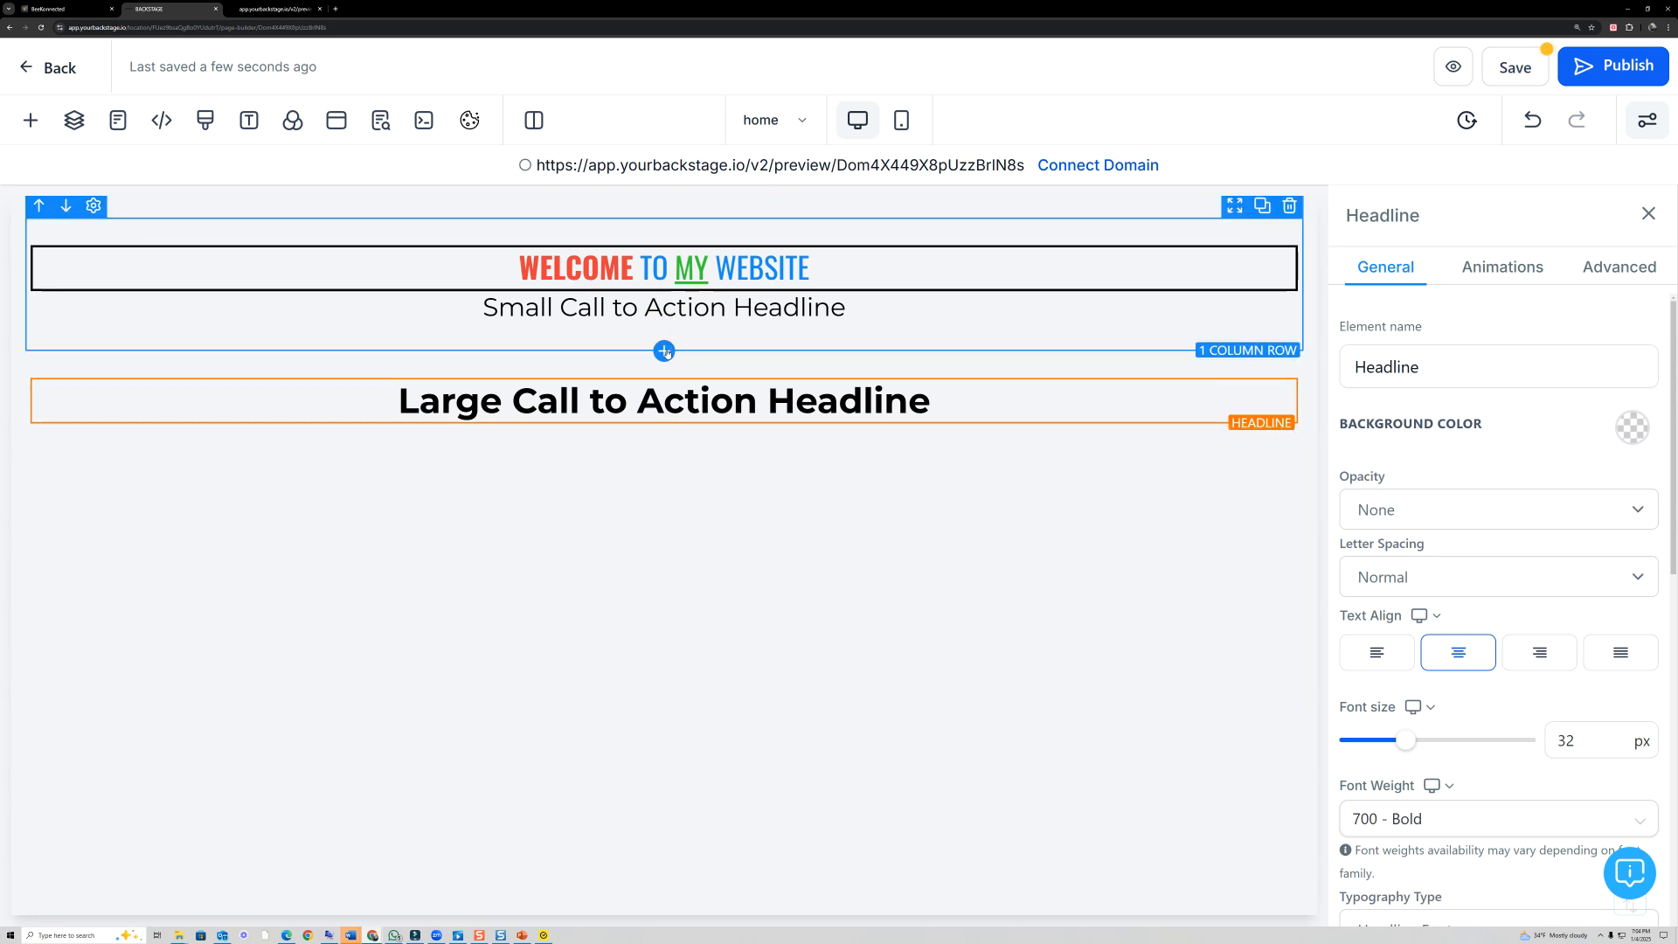
# - Add a Video element below the "Small Call to Action Headline", look it over and delete it
pyautogui.click(665, 352)
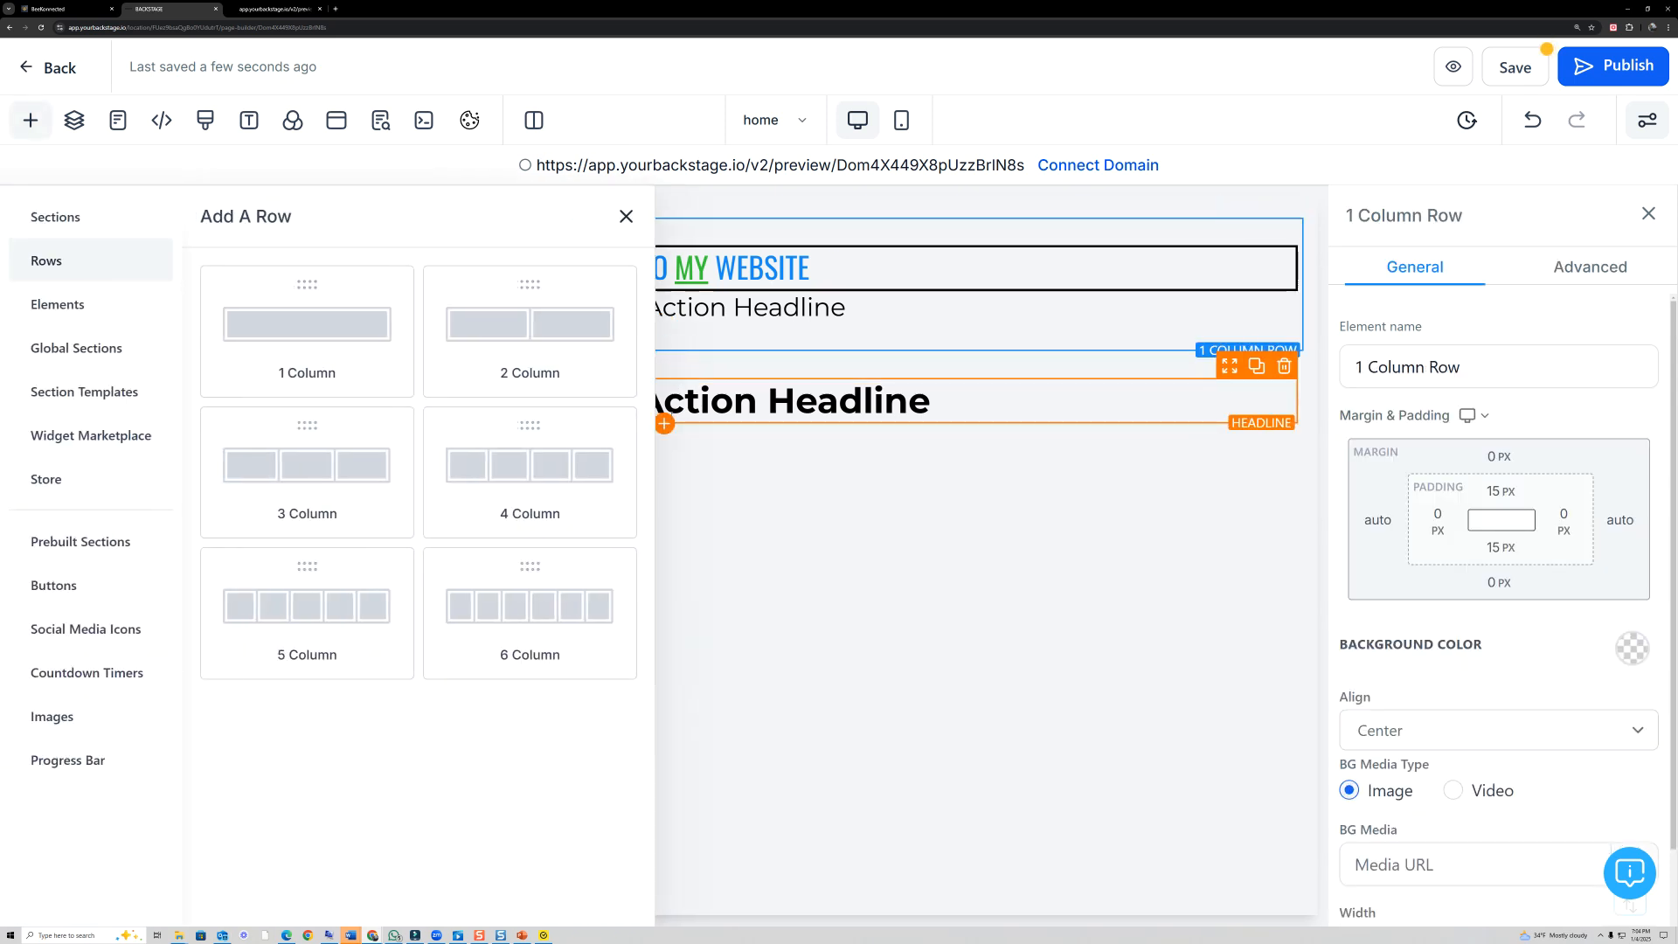
pyautogui.click(626, 216)
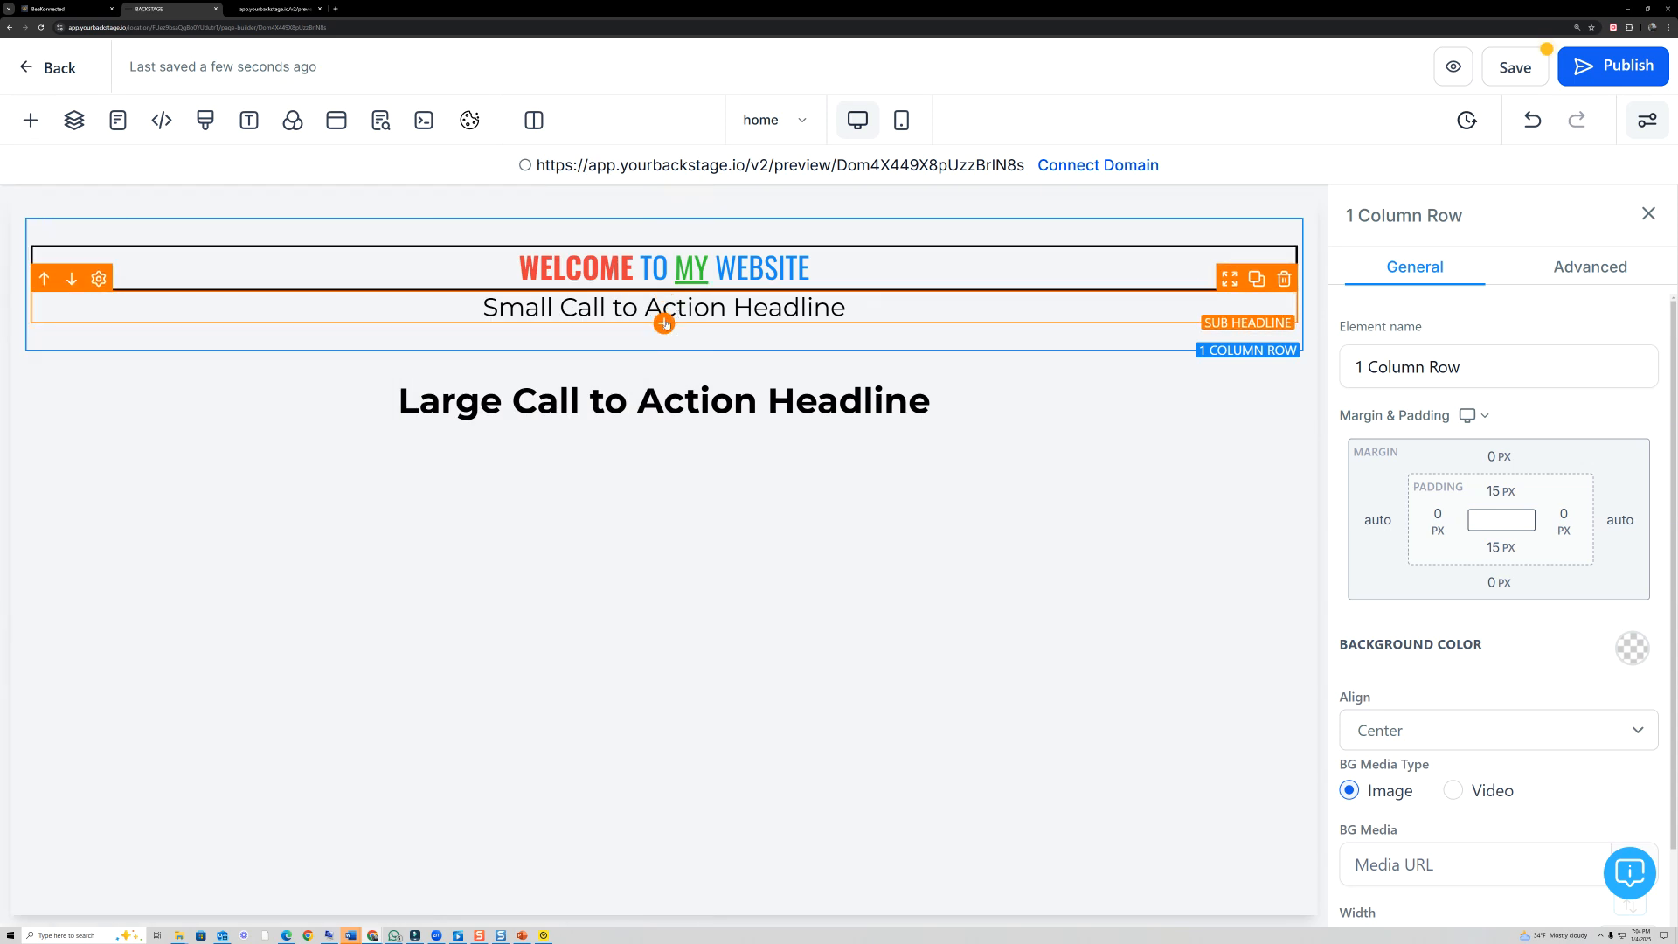
pyautogui.click(665, 323)
pyautogui.scroll(-4, 536, 500)
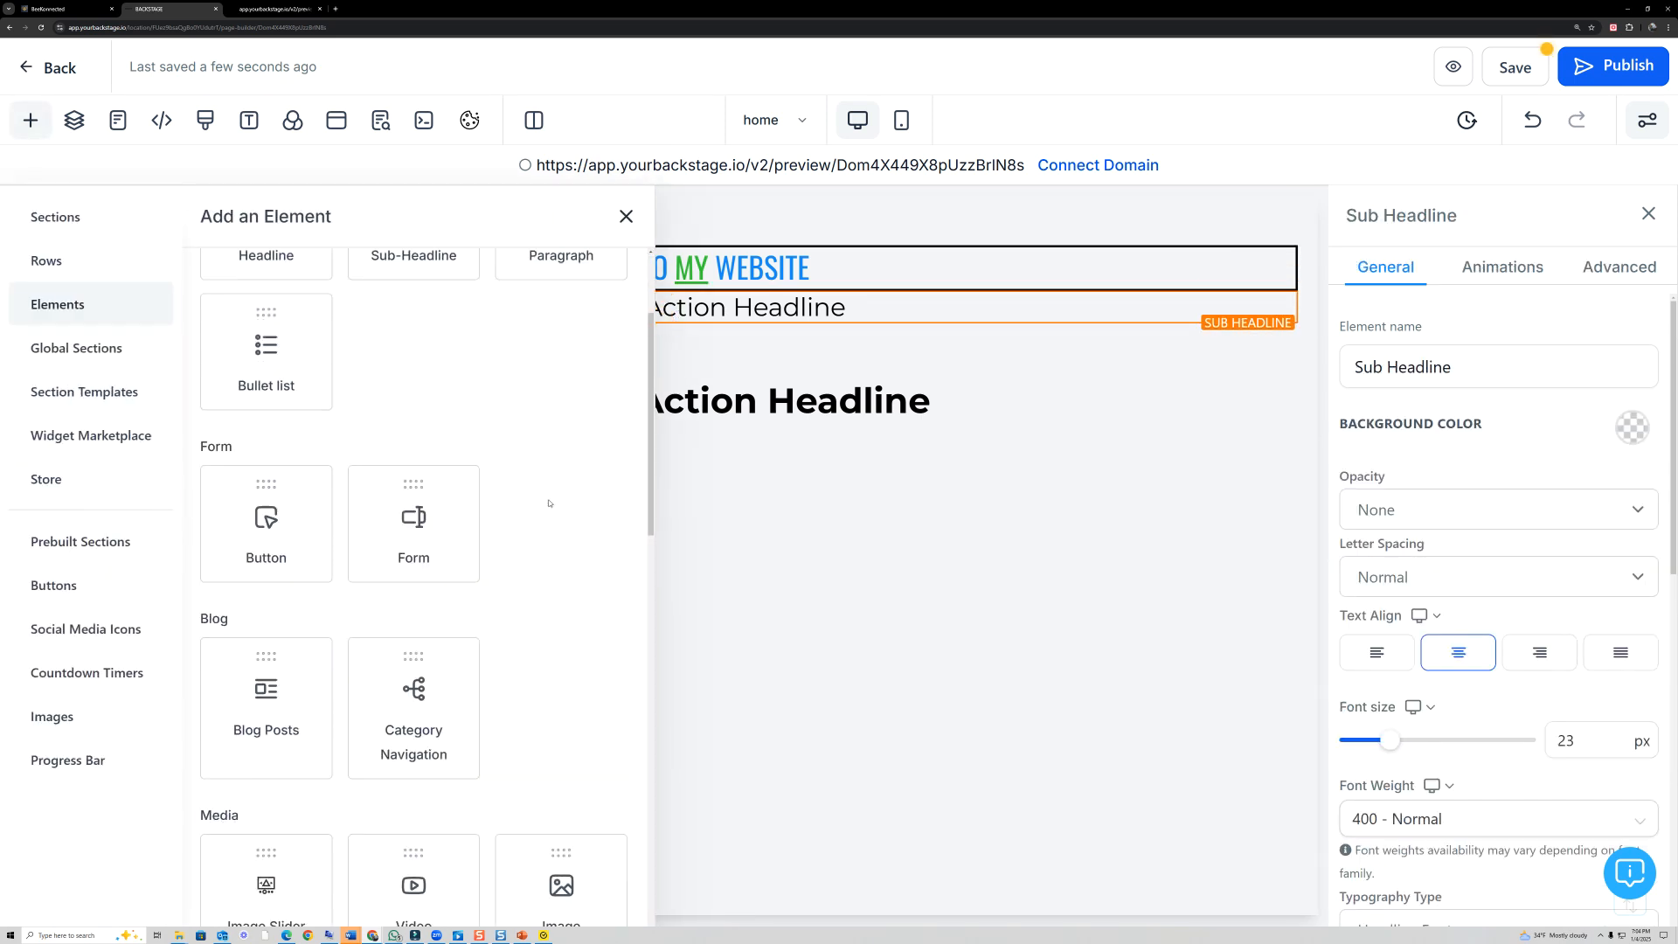
pyautogui.scroll(-3, 536, 499)
pyautogui.click(450, 477)
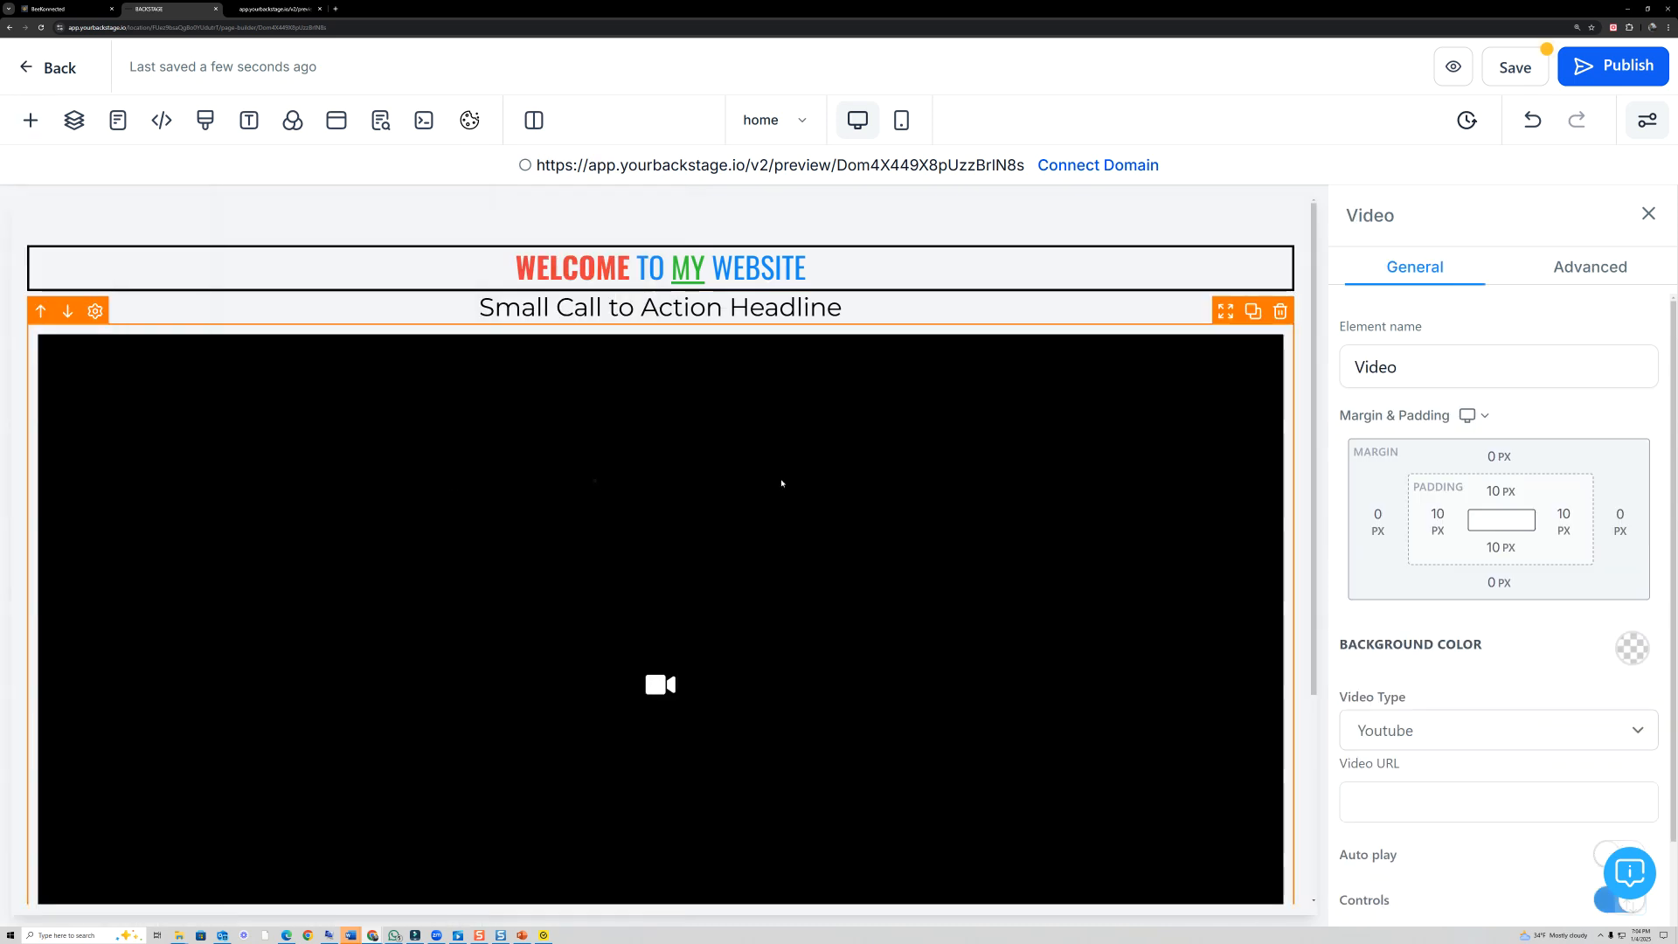
pyautogui.scroll(-3, 835, 476)
pyautogui.scroll(2, 854, 484)
pyautogui.click(1281, 273)
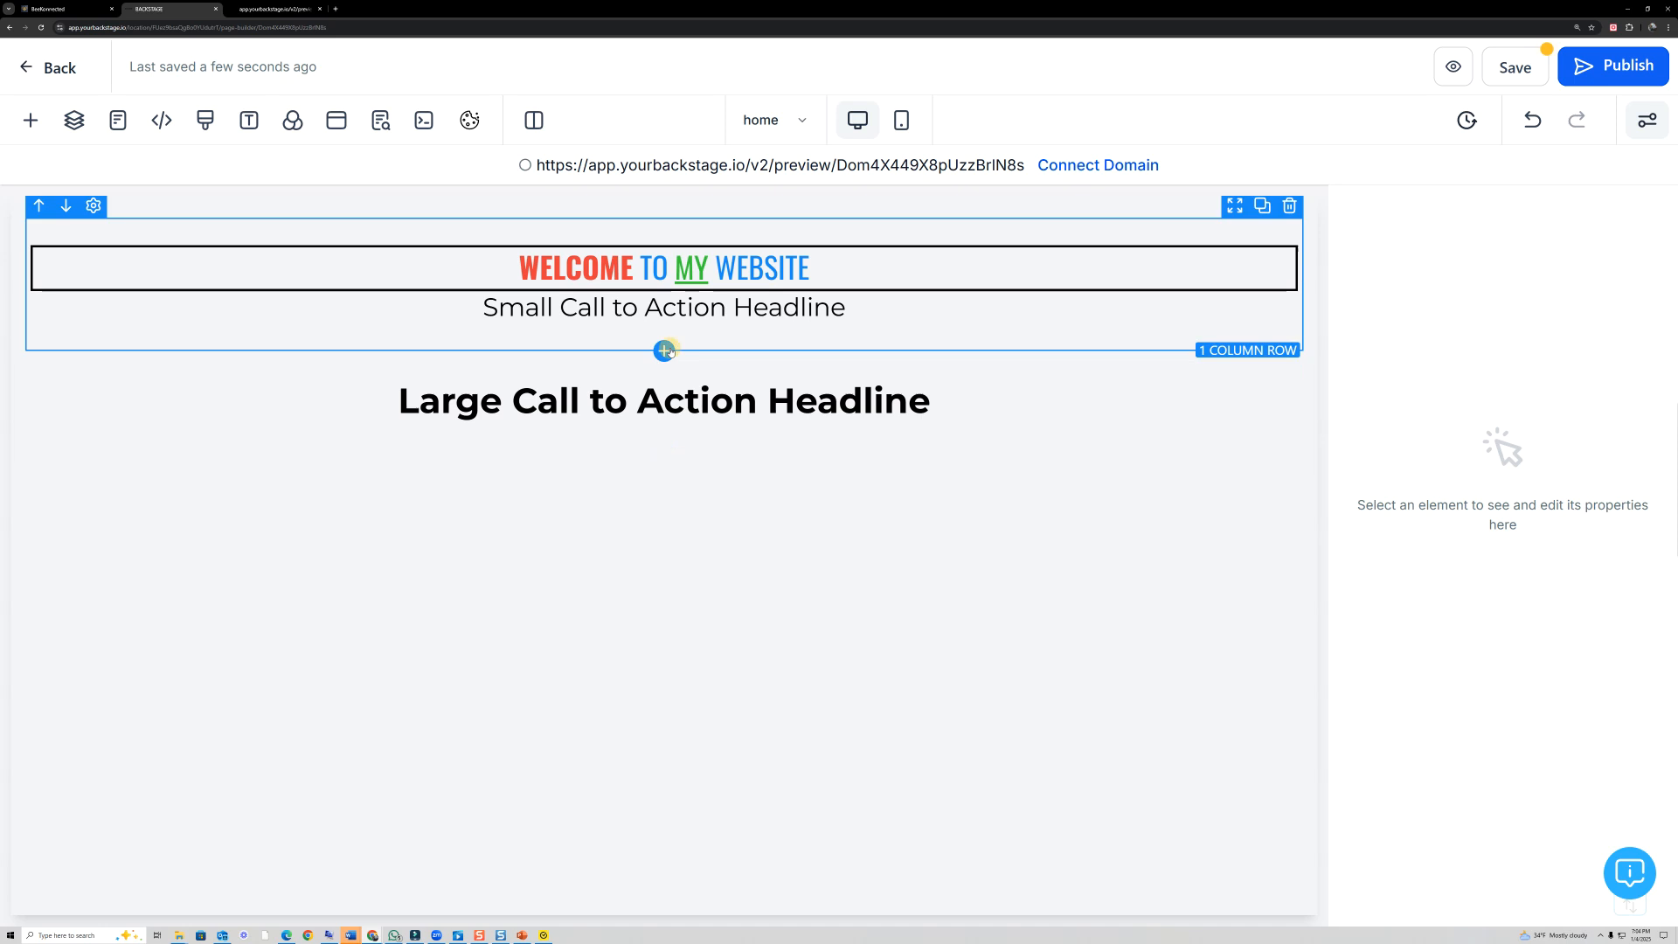
# - Insert a 2 Column row between the two existing rows and place a Video element in each column
pyautogui.click(664, 350)
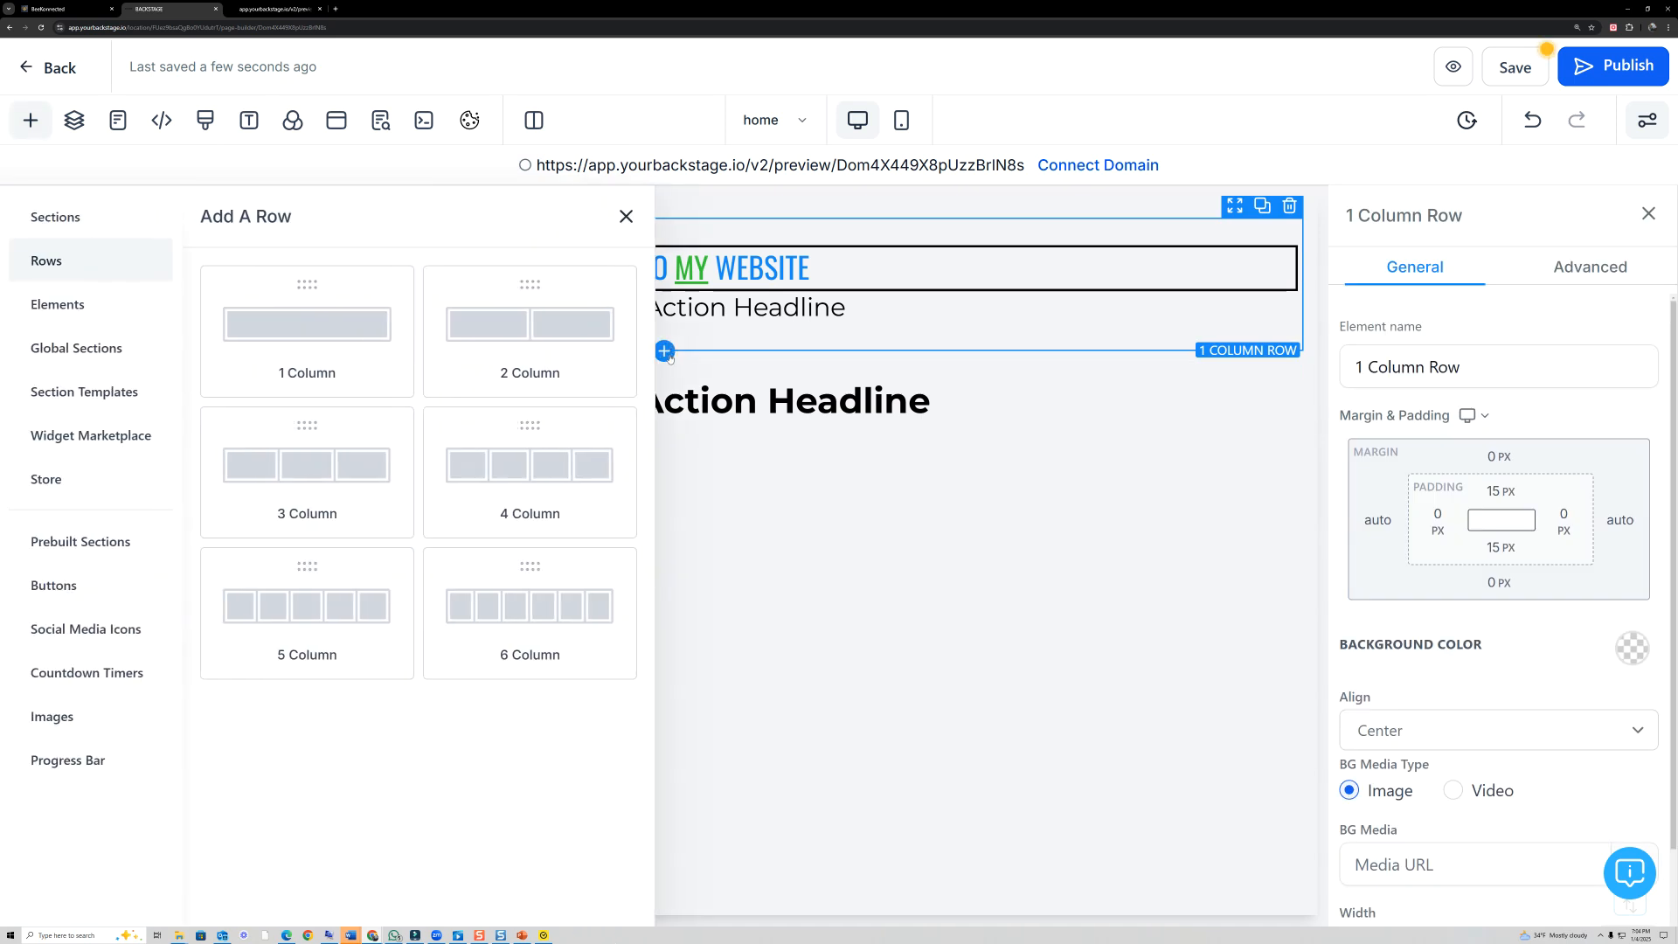
pyautogui.click(528, 335)
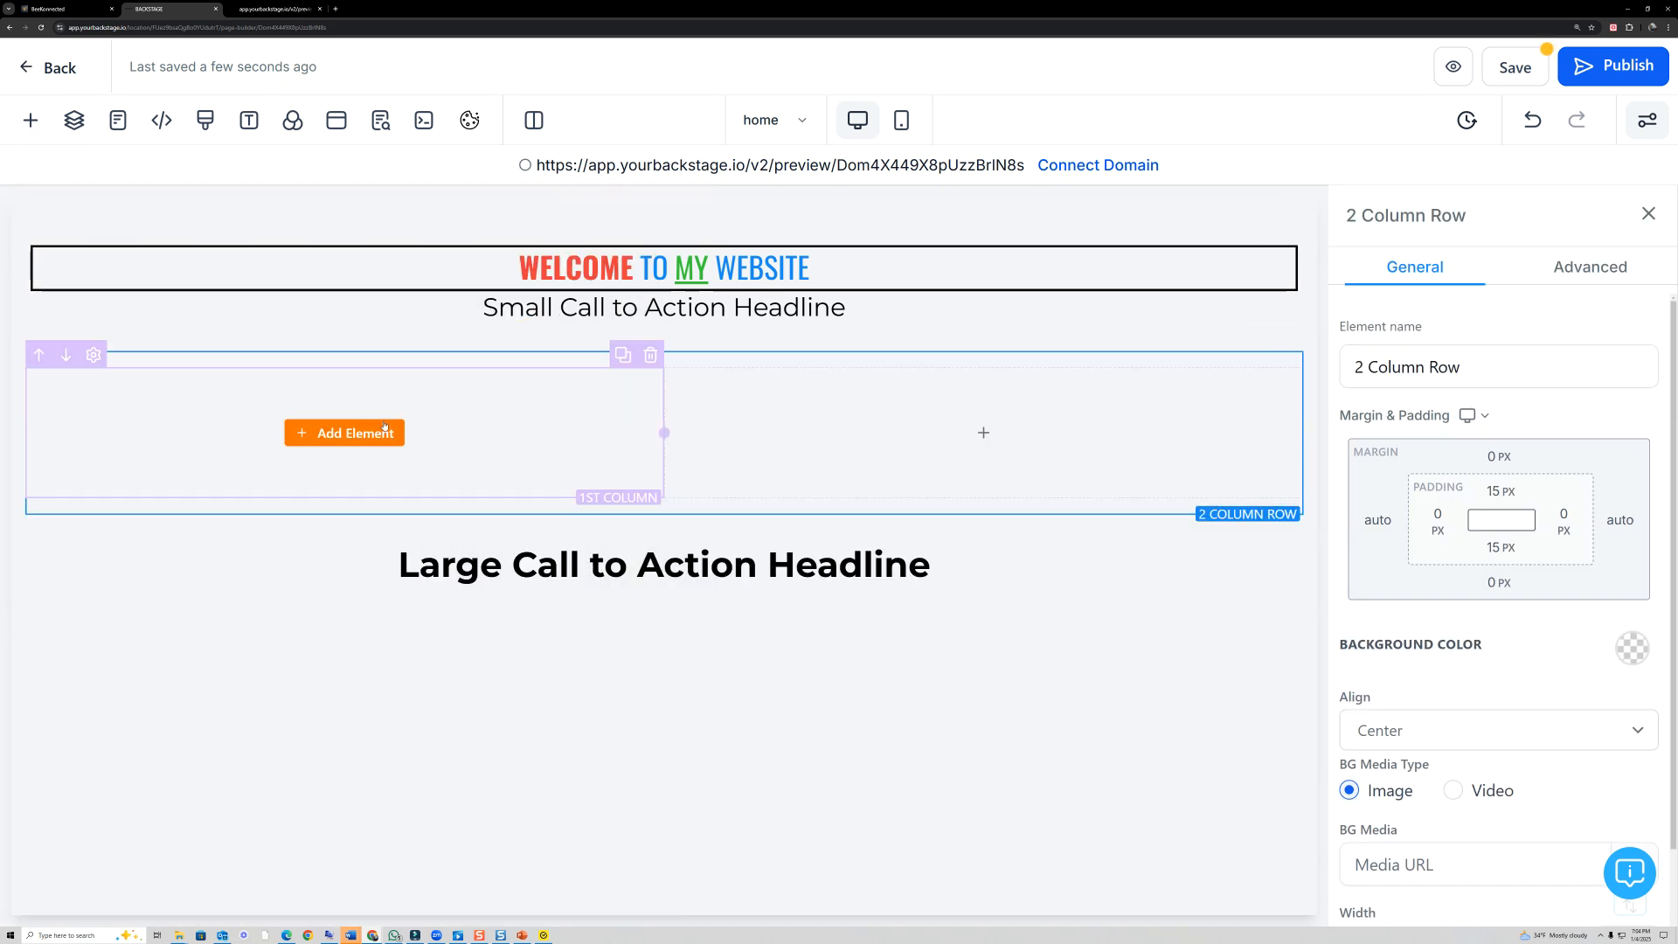
pyautogui.click(389, 428)
pyautogui.scroll(-4, 447, 768)
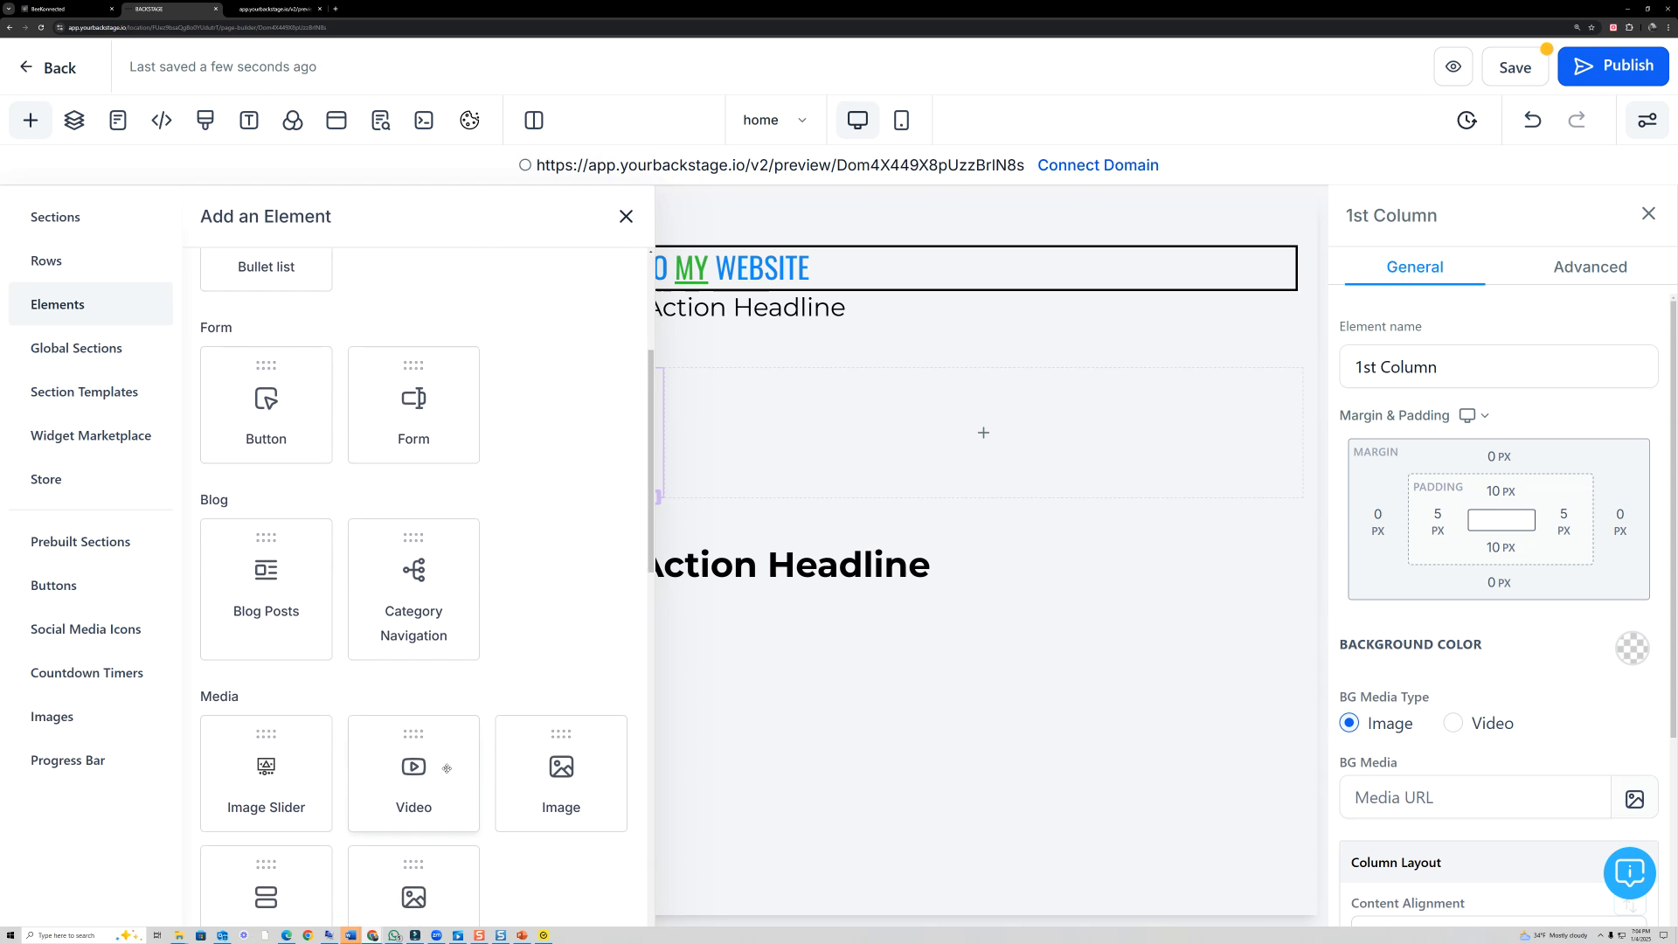
pyautogui.click(446, 768)
pyautogui.click(1005, 558)
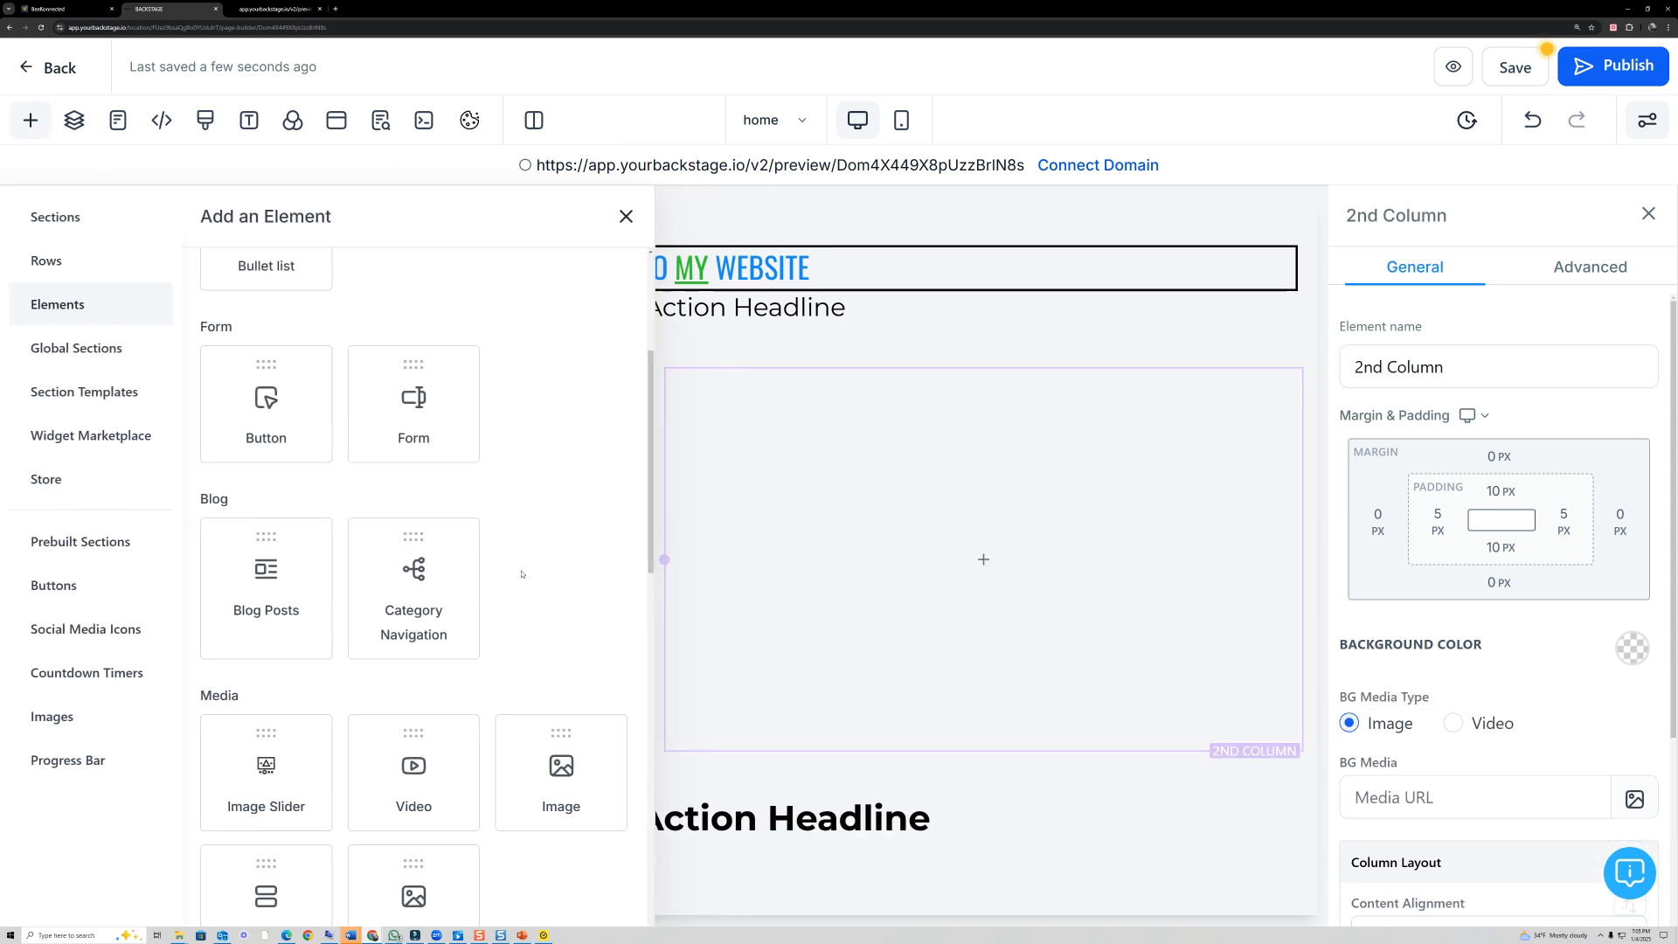
pyautogui.click(450, 784)
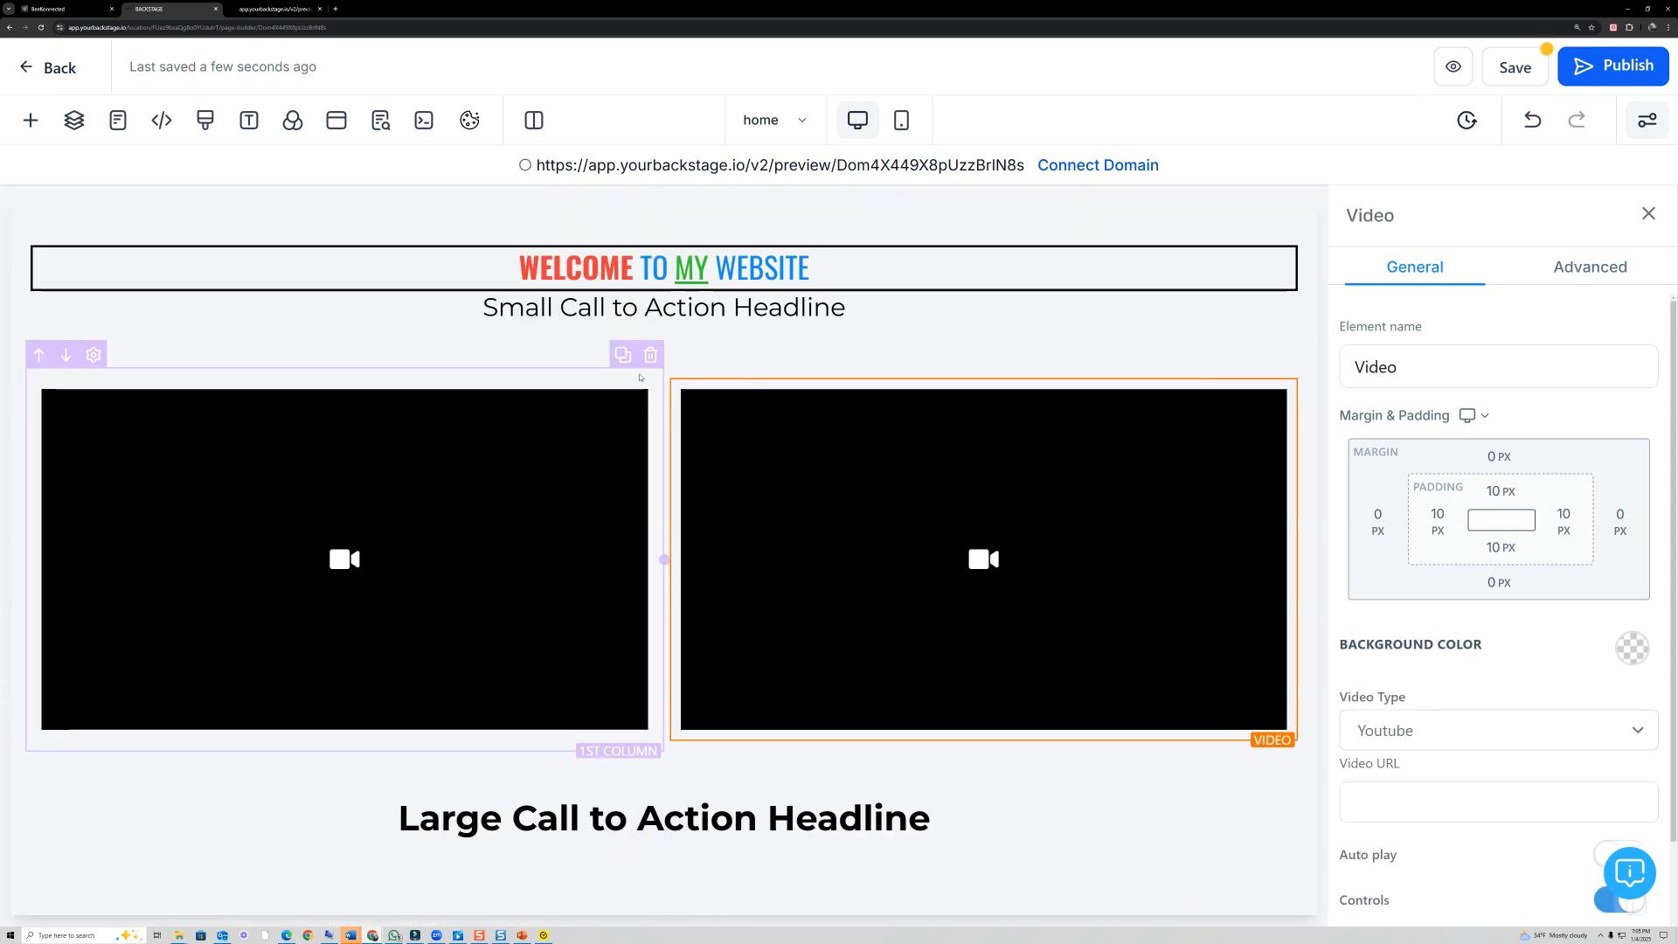
# - Delete the second column's video, the 2 Column row, the large headline and the 1 Column row that held it
pyautogui.click(1284, 367)
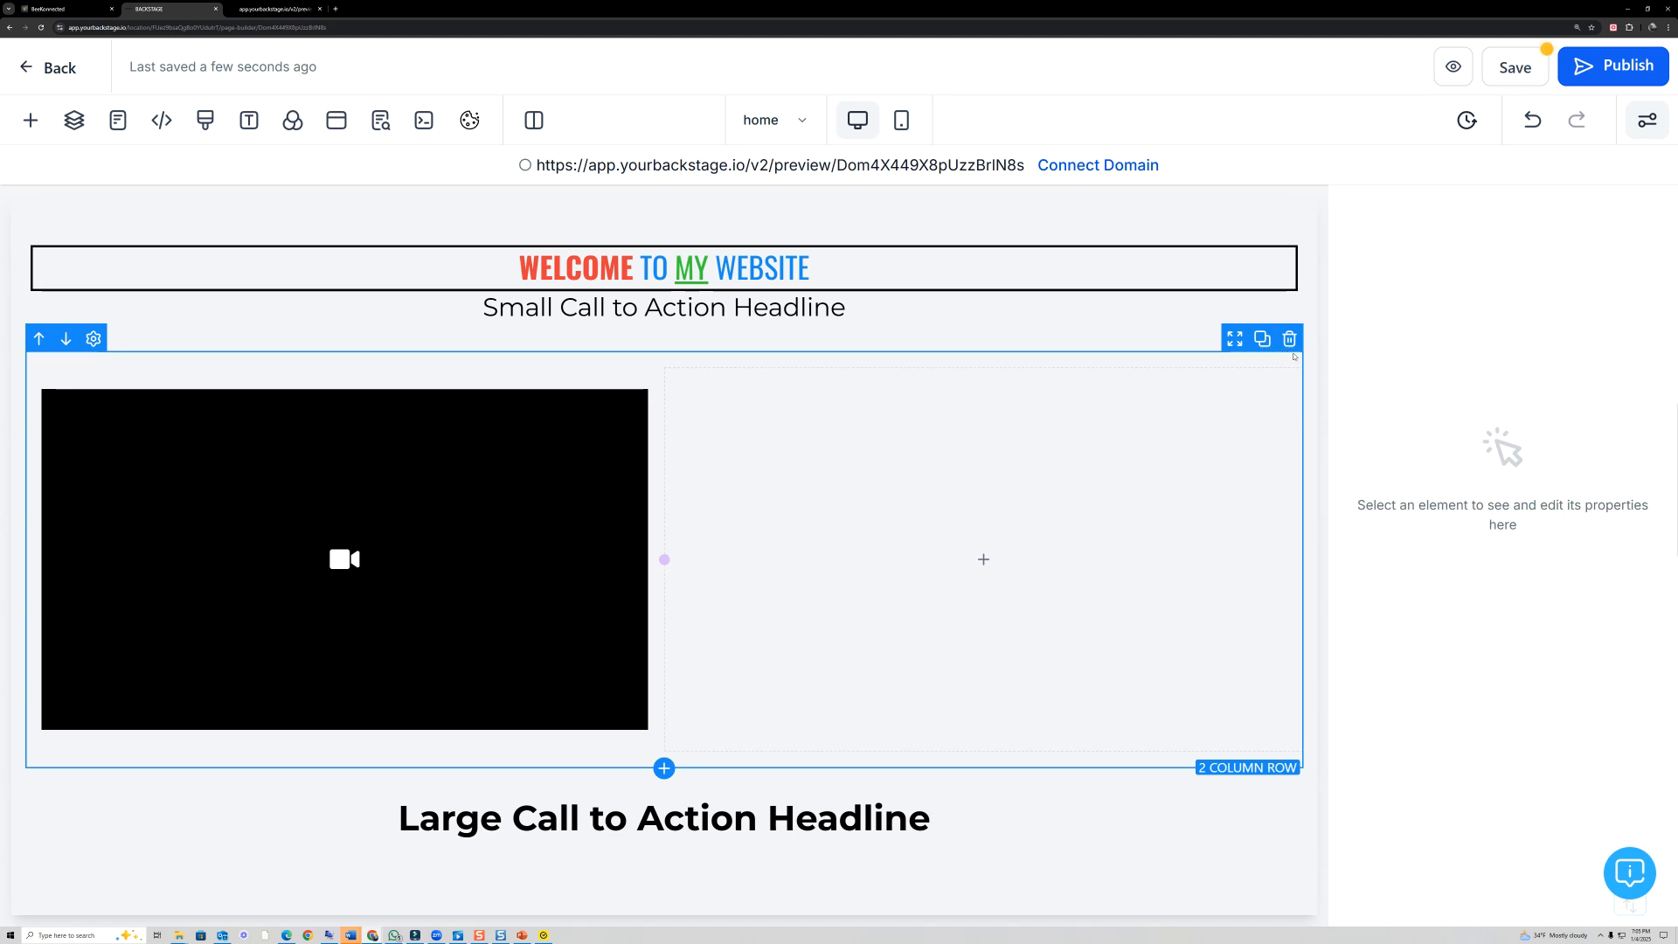
pyautogui.click(1290, 341)
pyautogui.click(1280, 373)
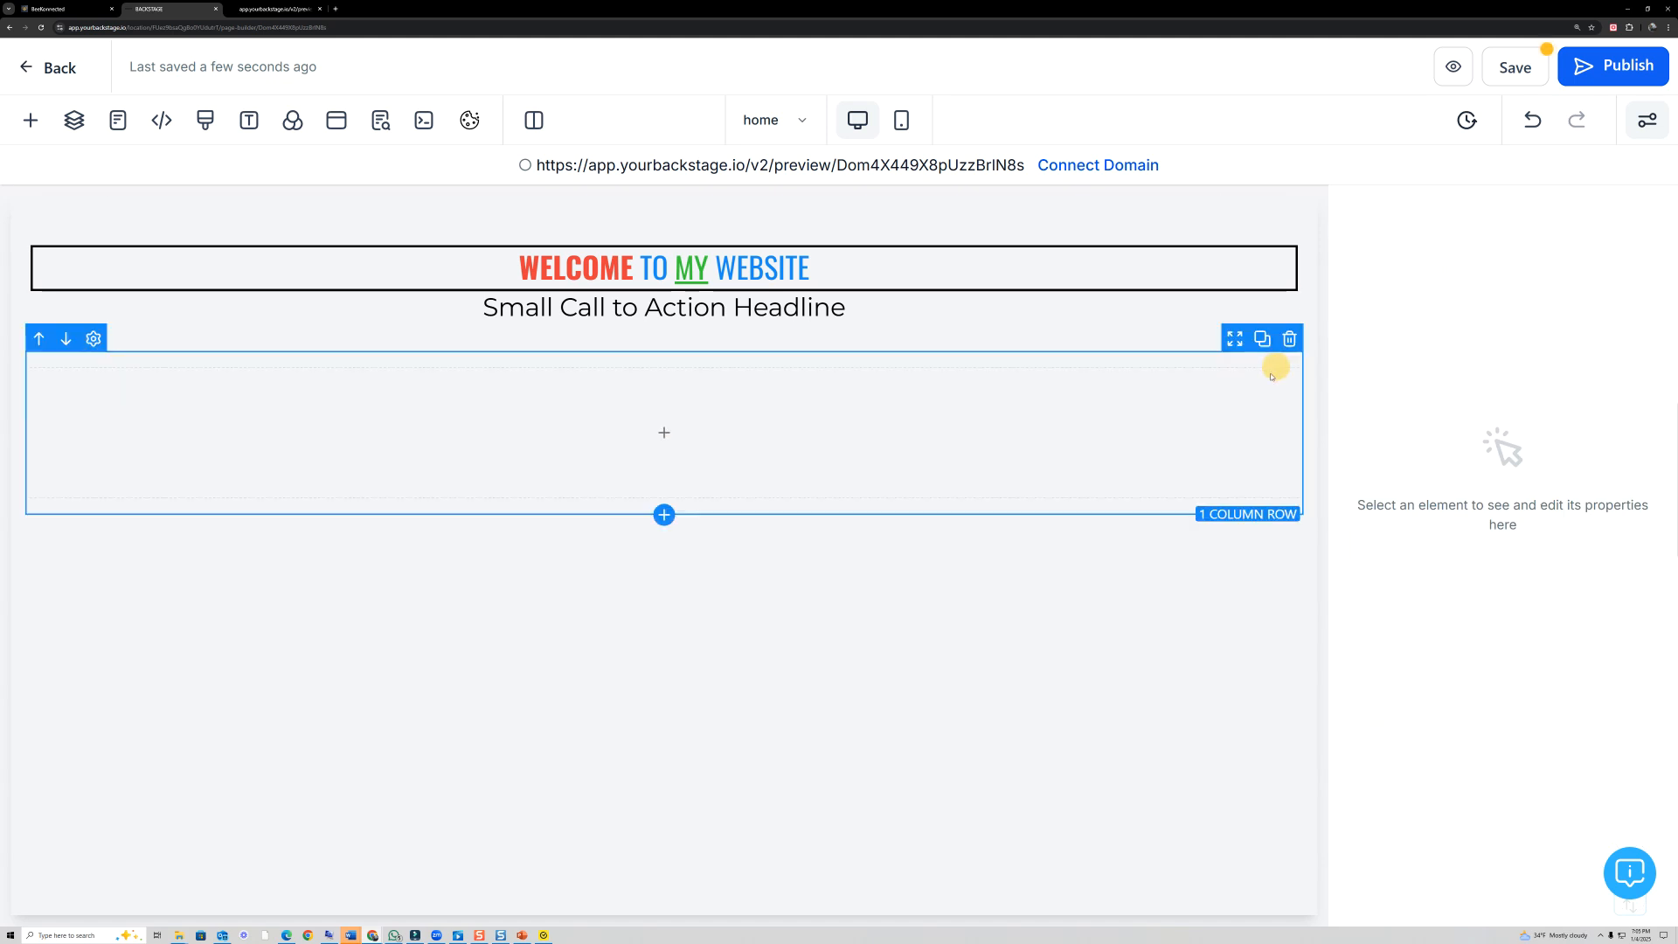
pyautogui.click(1289, 356)
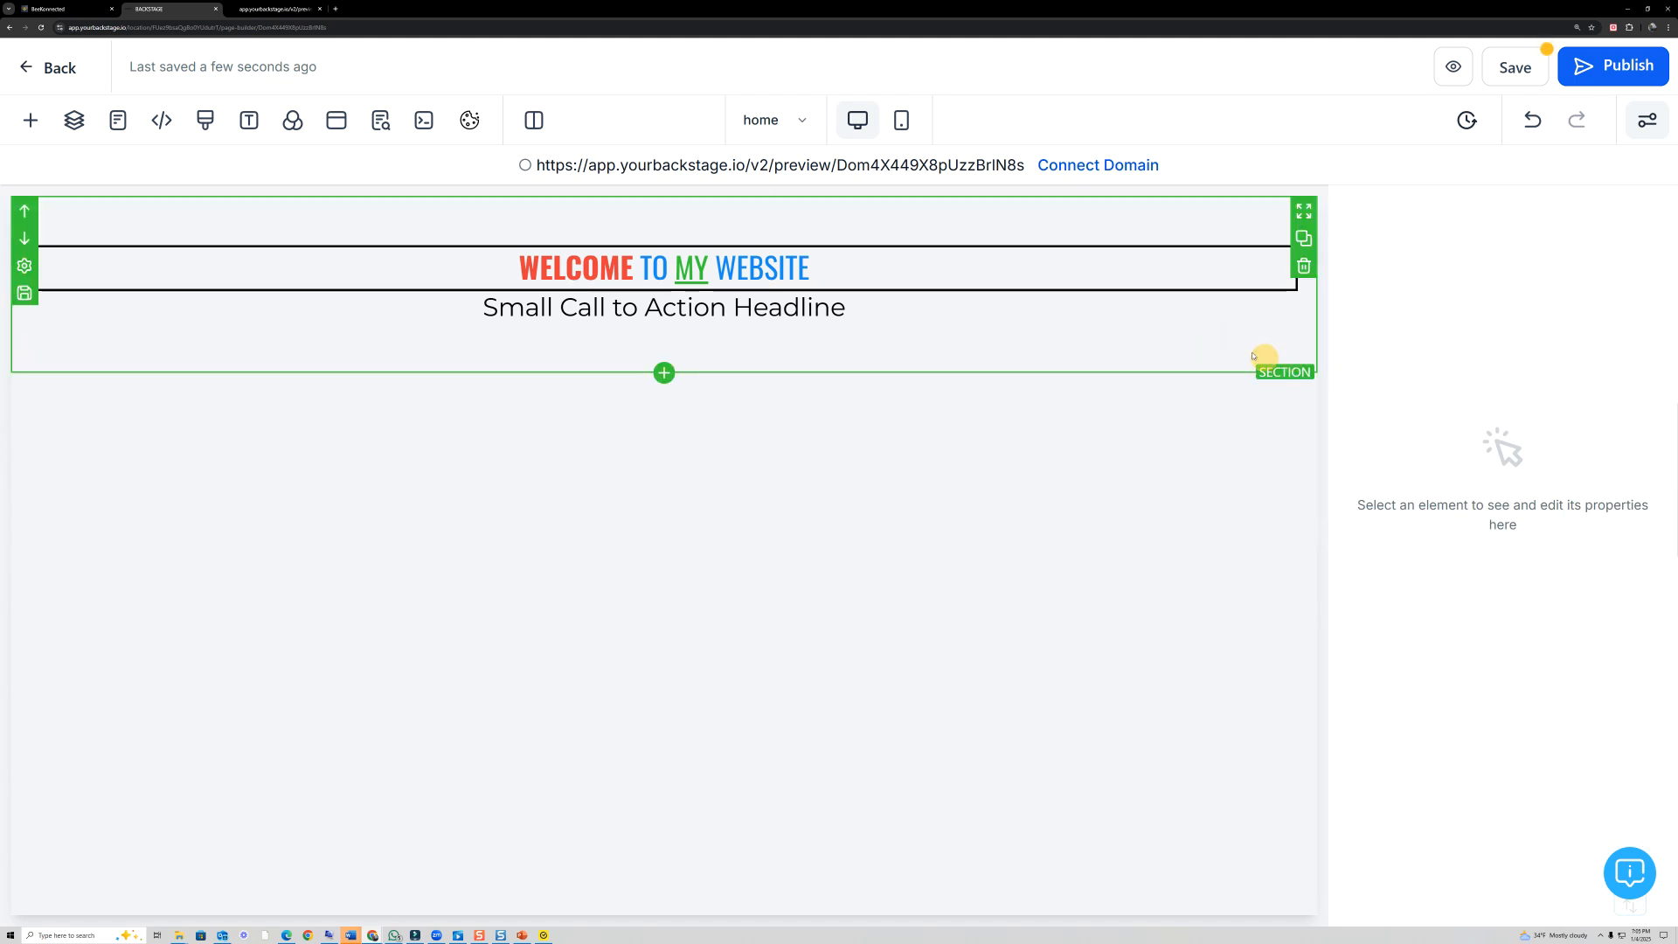
# - Delete both remaining sub-headlines and the Section that contains them to empty the page
pyautogui.click(1285, 280)
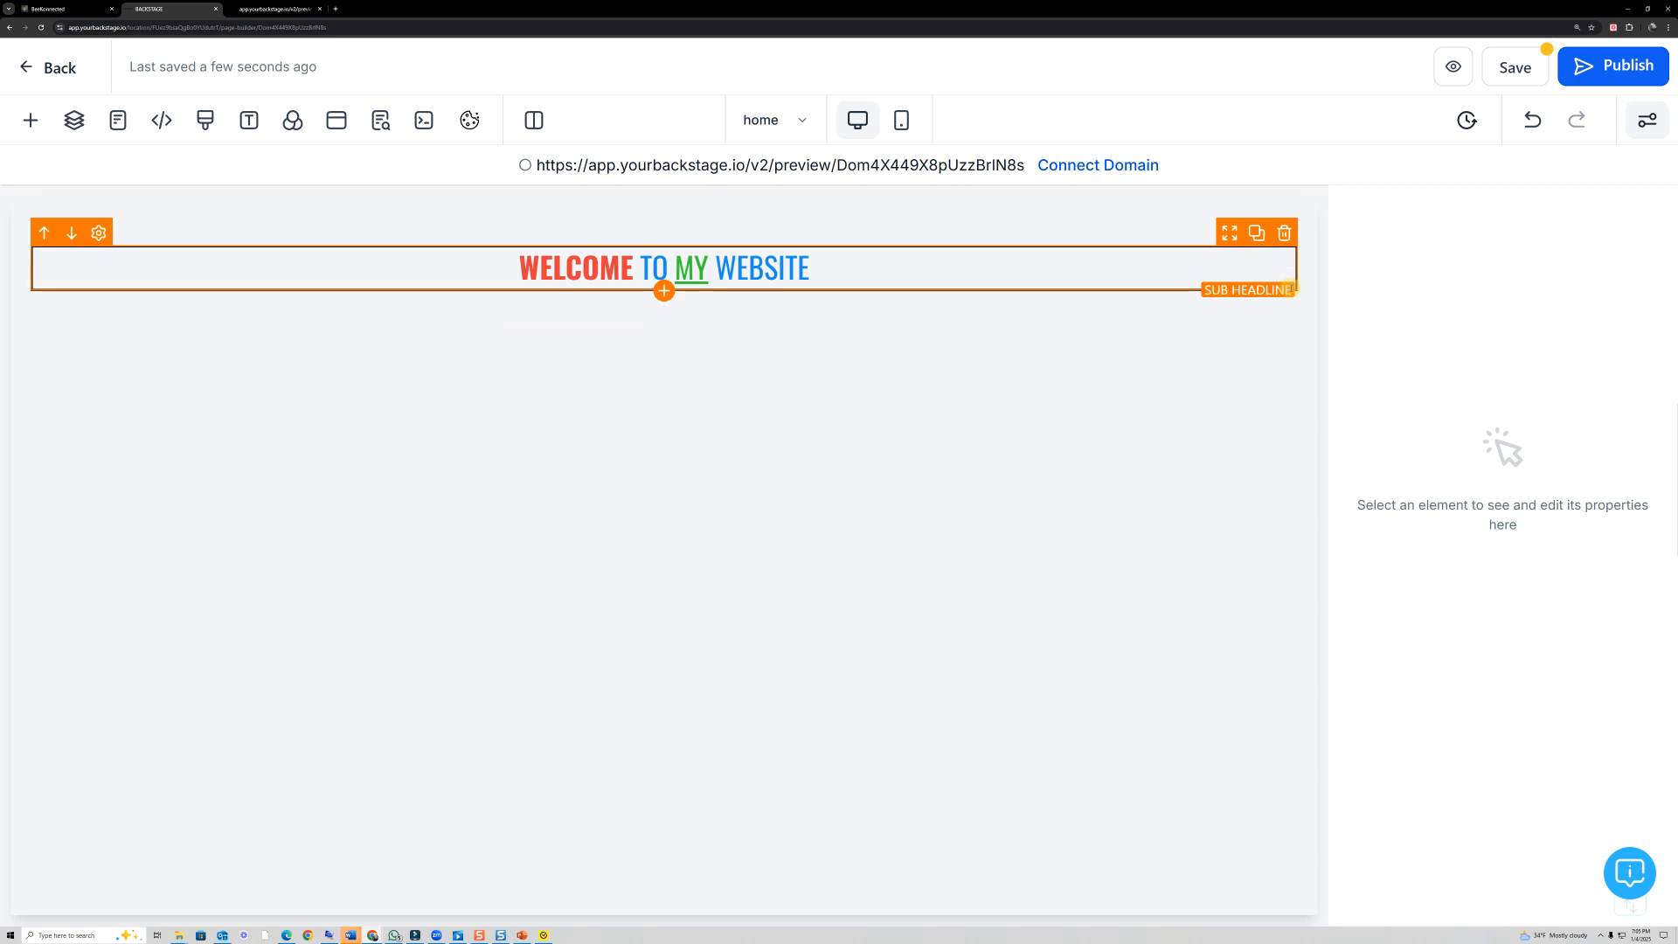
pyautogui.click(1285, 234)
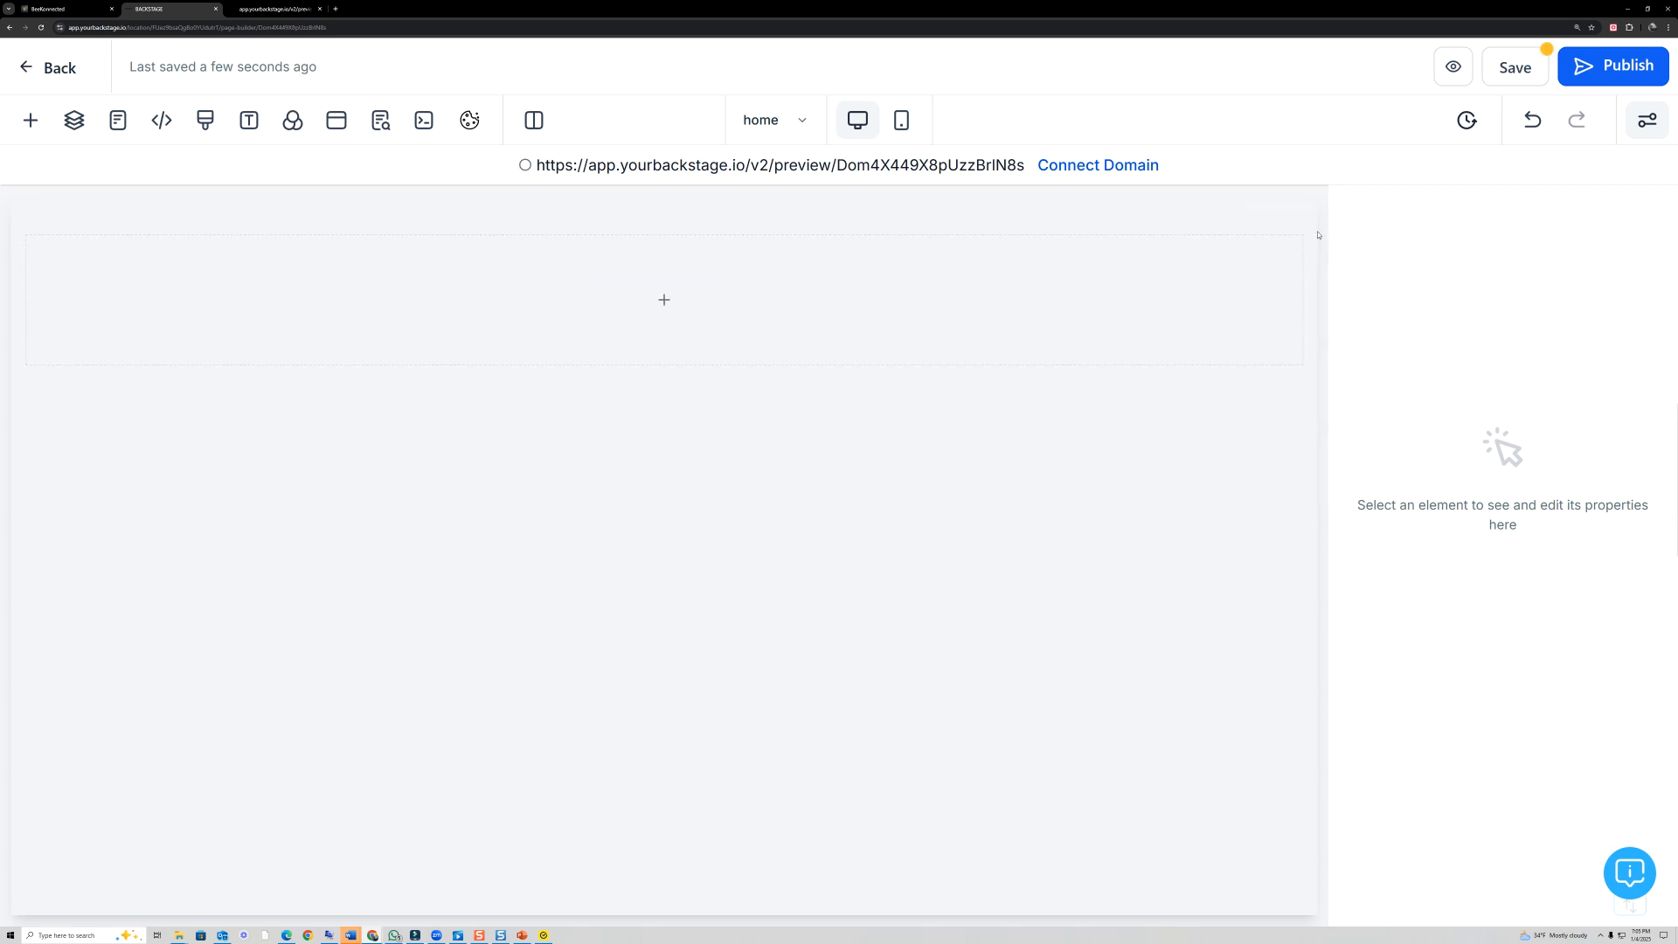
pyautogui.click(1300, 264)
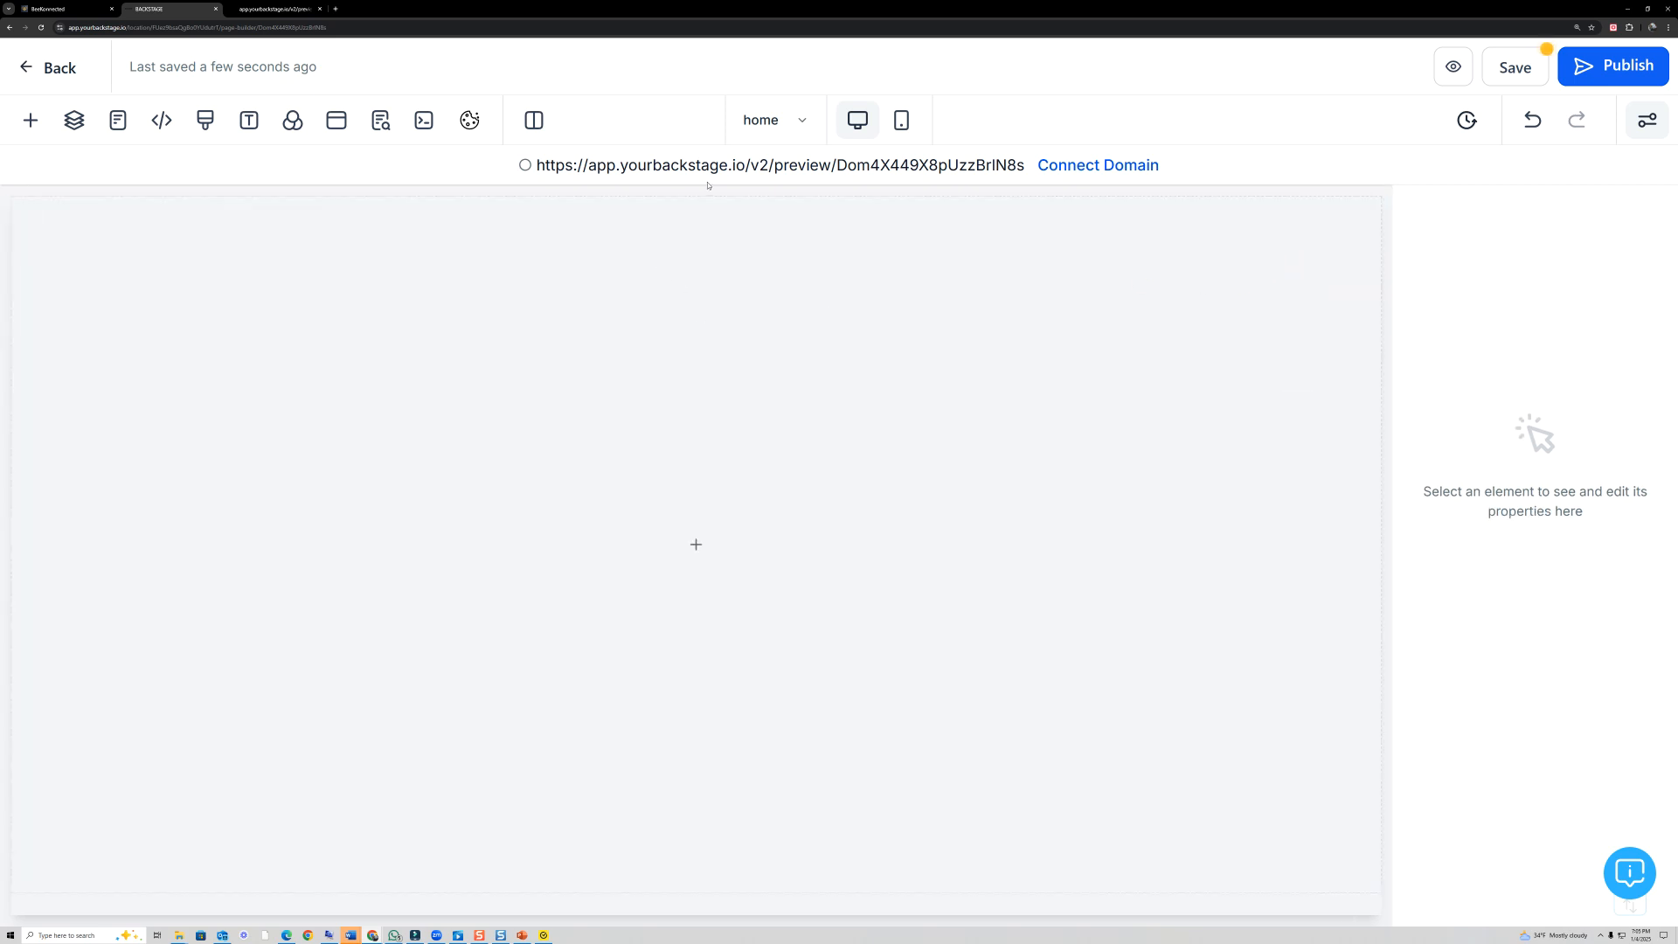
# - Add the light prebuilt Welcome section with the main headline and the centred "Click below to watch first" video to the page
pyautogui.click(31, 123)
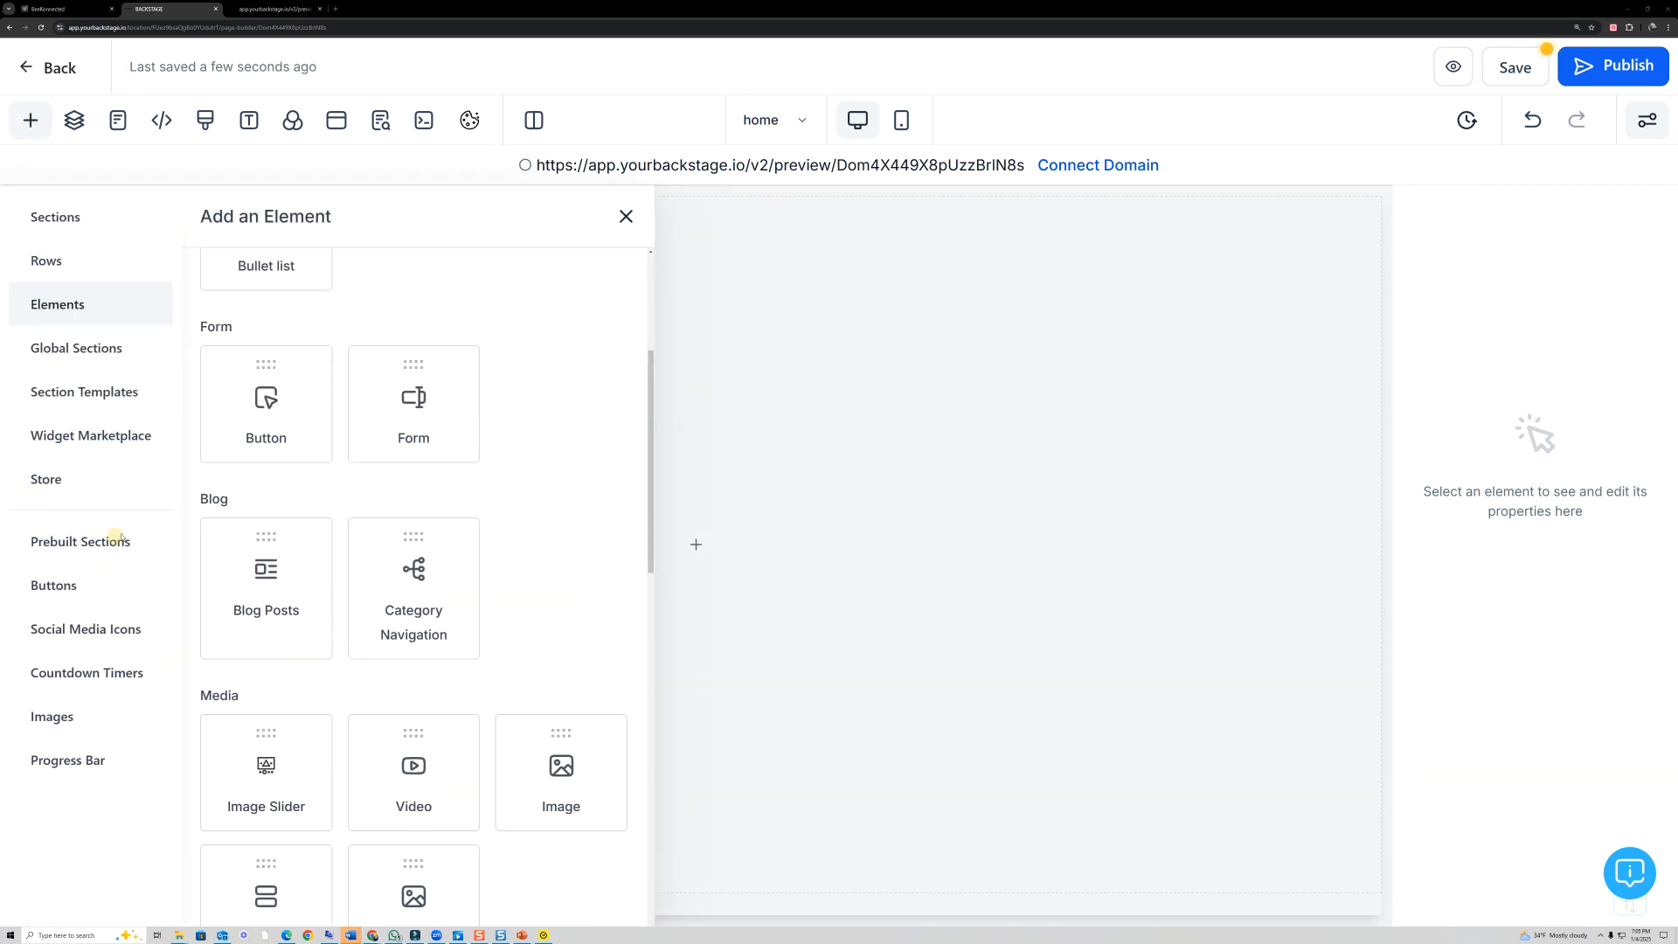
pyautogui.moveTo(88, 517)
pyautogui.mouseDown()
pyautogui.moveTo(7, 544)
pyautogui.moveTo(134, 530)
pyautogui.mouseUp()
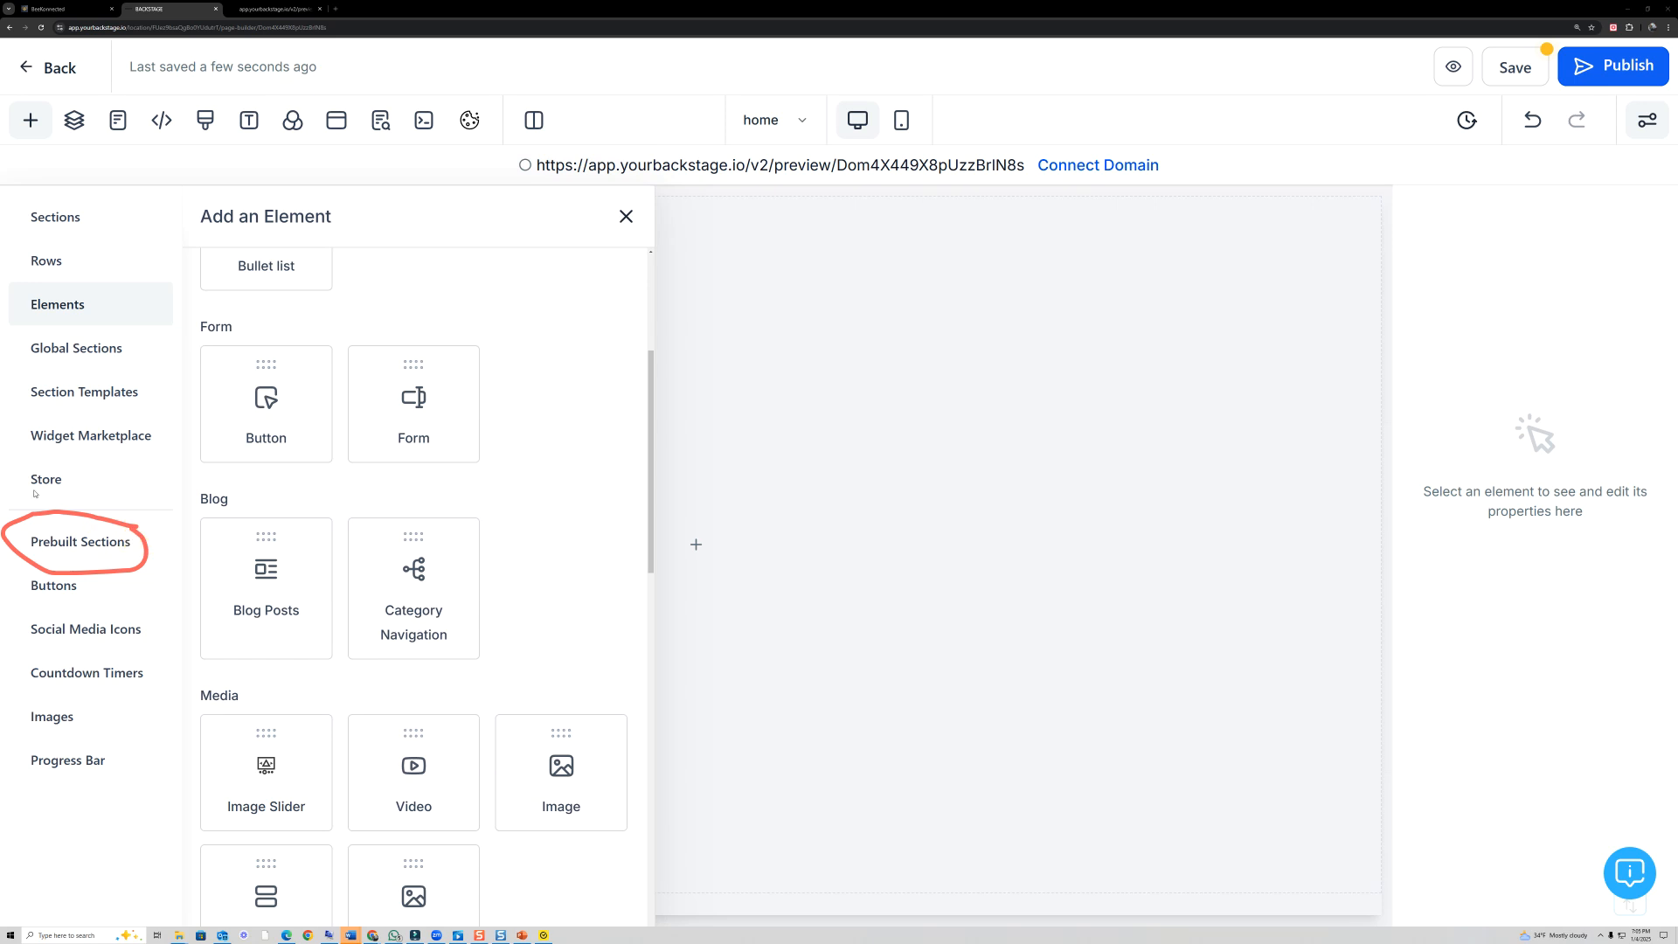
pyautogui.click(69, 542)
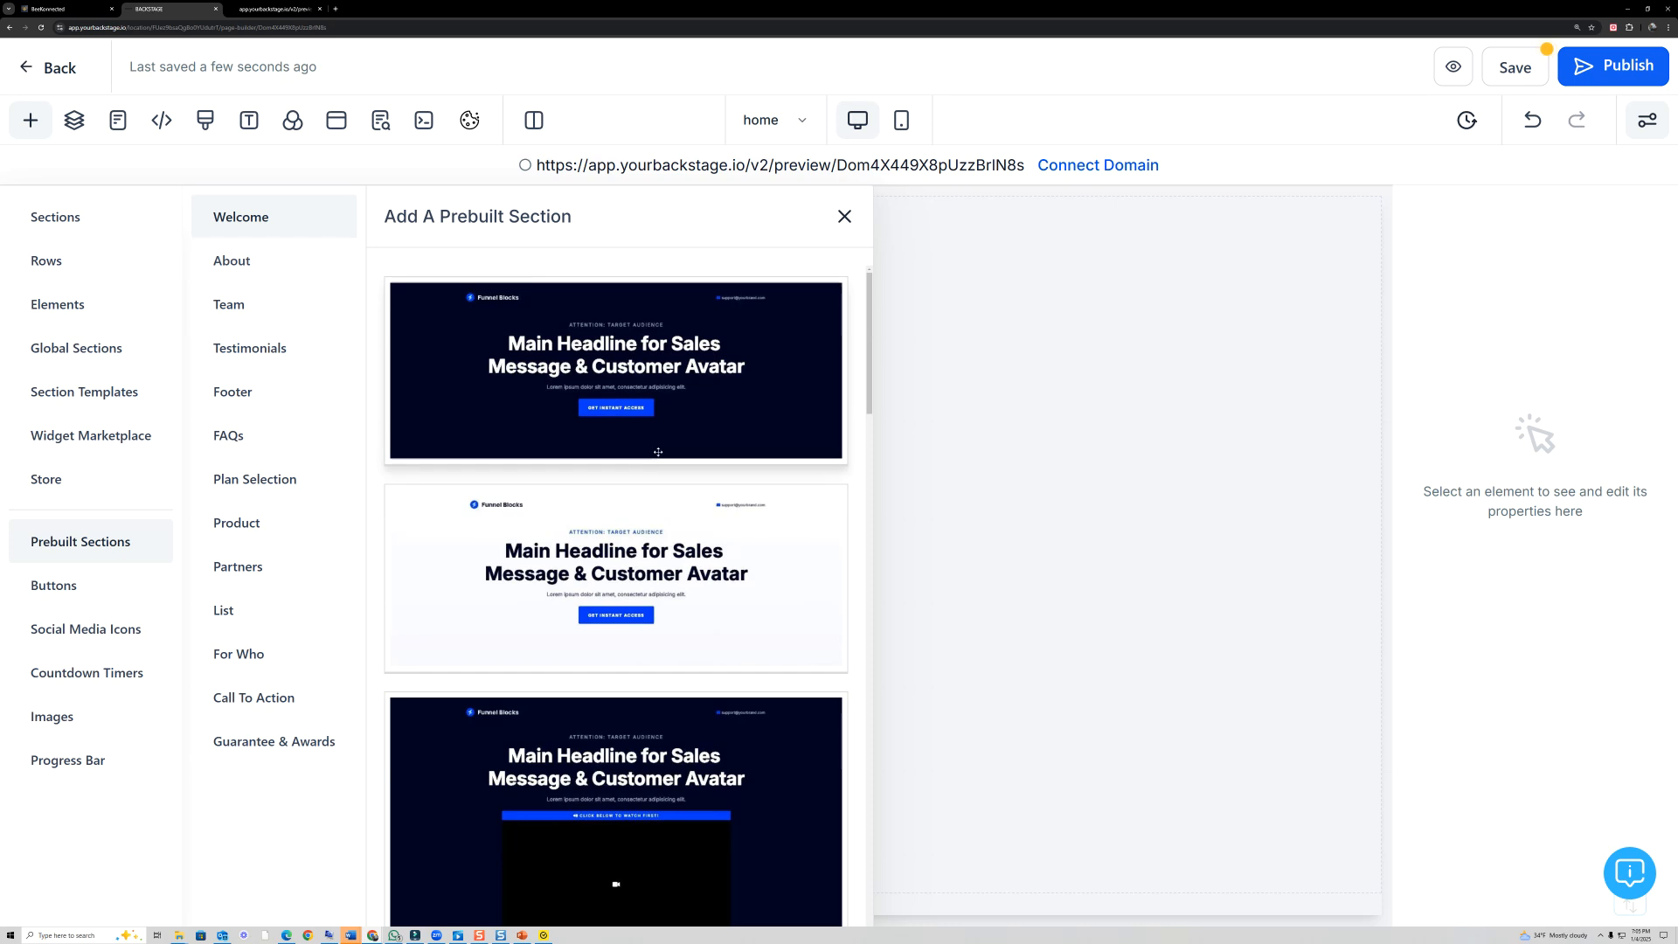
pyautogui.scroll(-4, 694, 513)
pyautogui.scroll(-5, 694, 512)
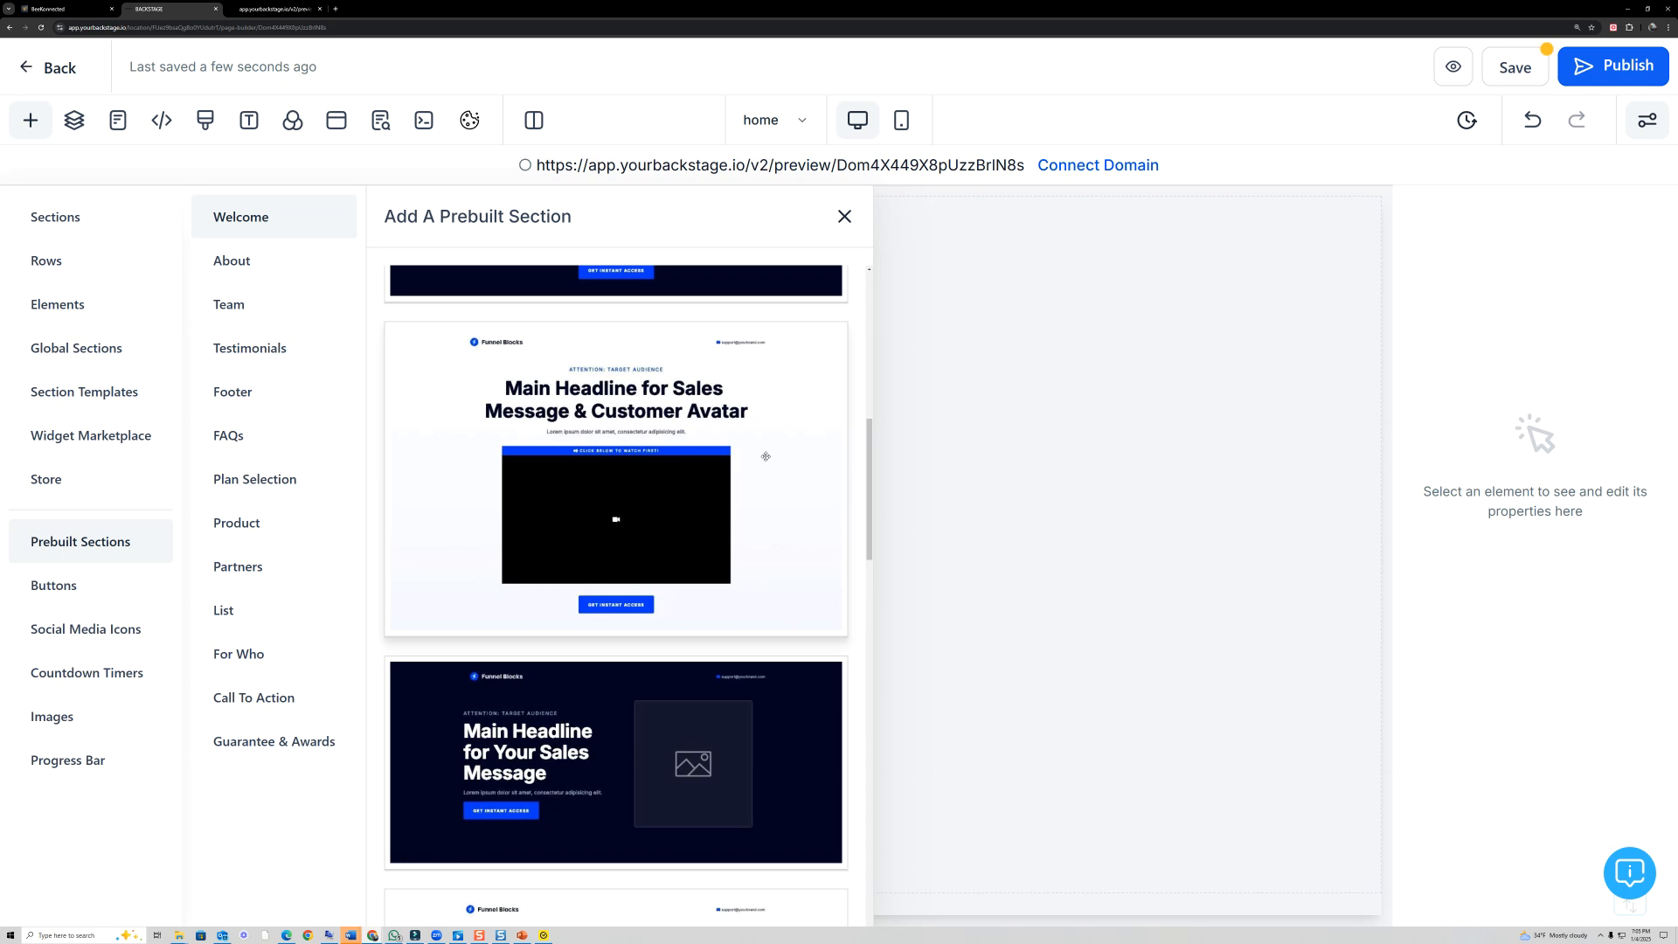
pyautogui.moveTo(770, 460); pyautogui.dragTo(1049, 437)
pyautogui.click(844, 217)
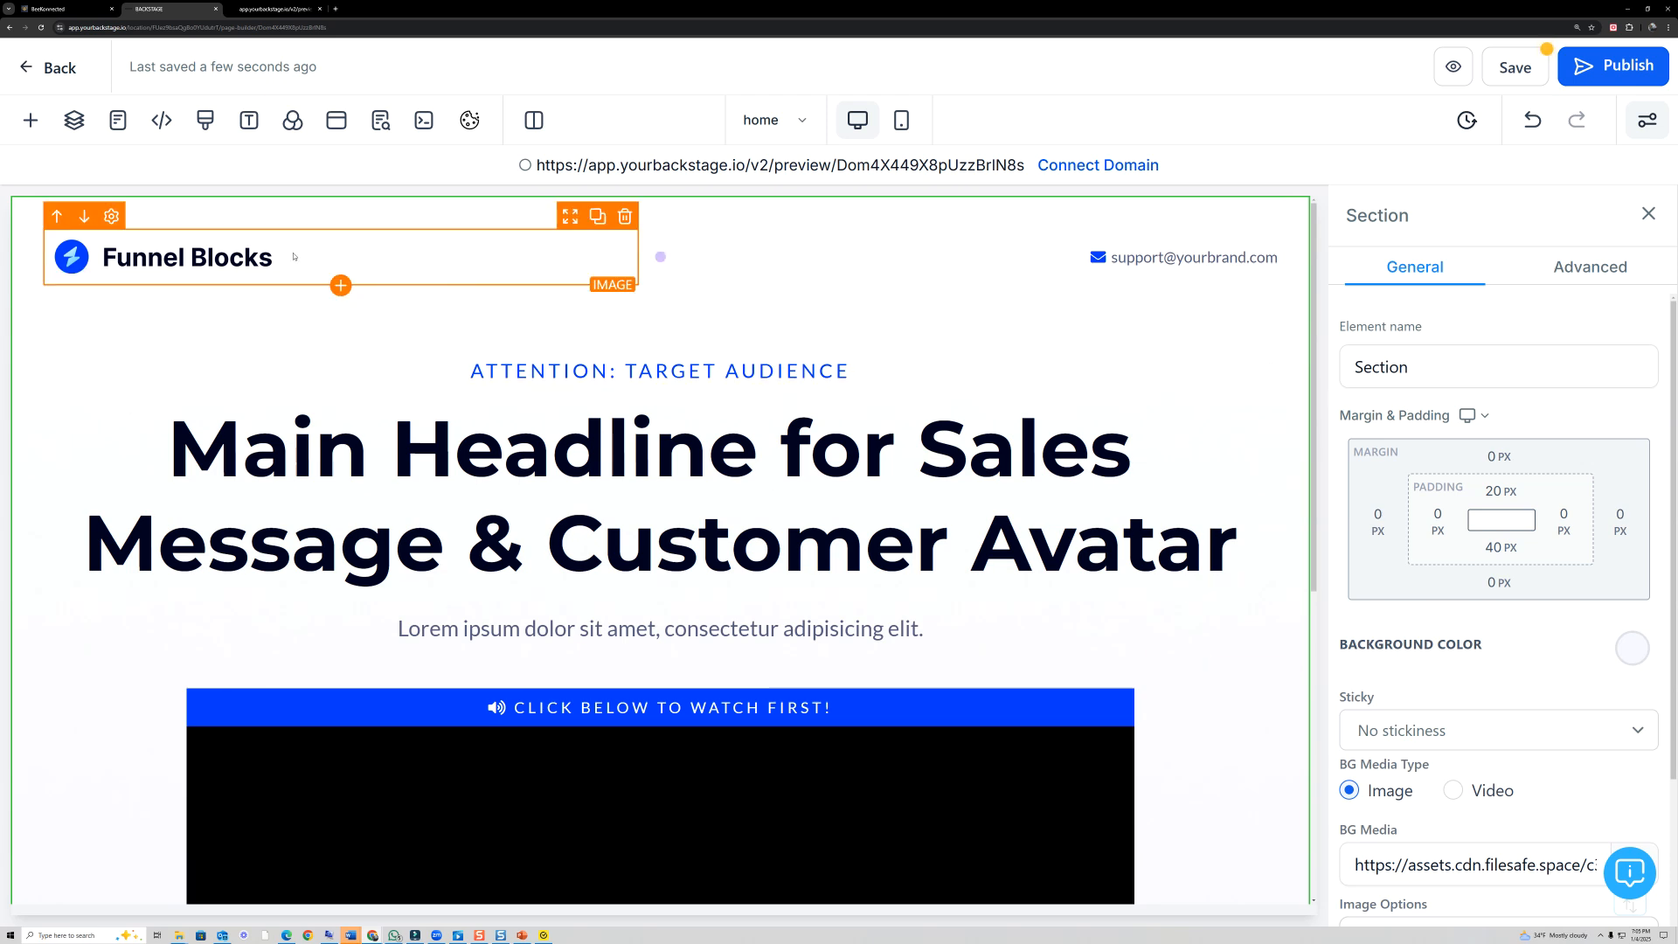
# - Delete the Funnel Blocks logo image with its column, and the support e-mail paragraph in the section's header row
pyautogui.click(626, 217)
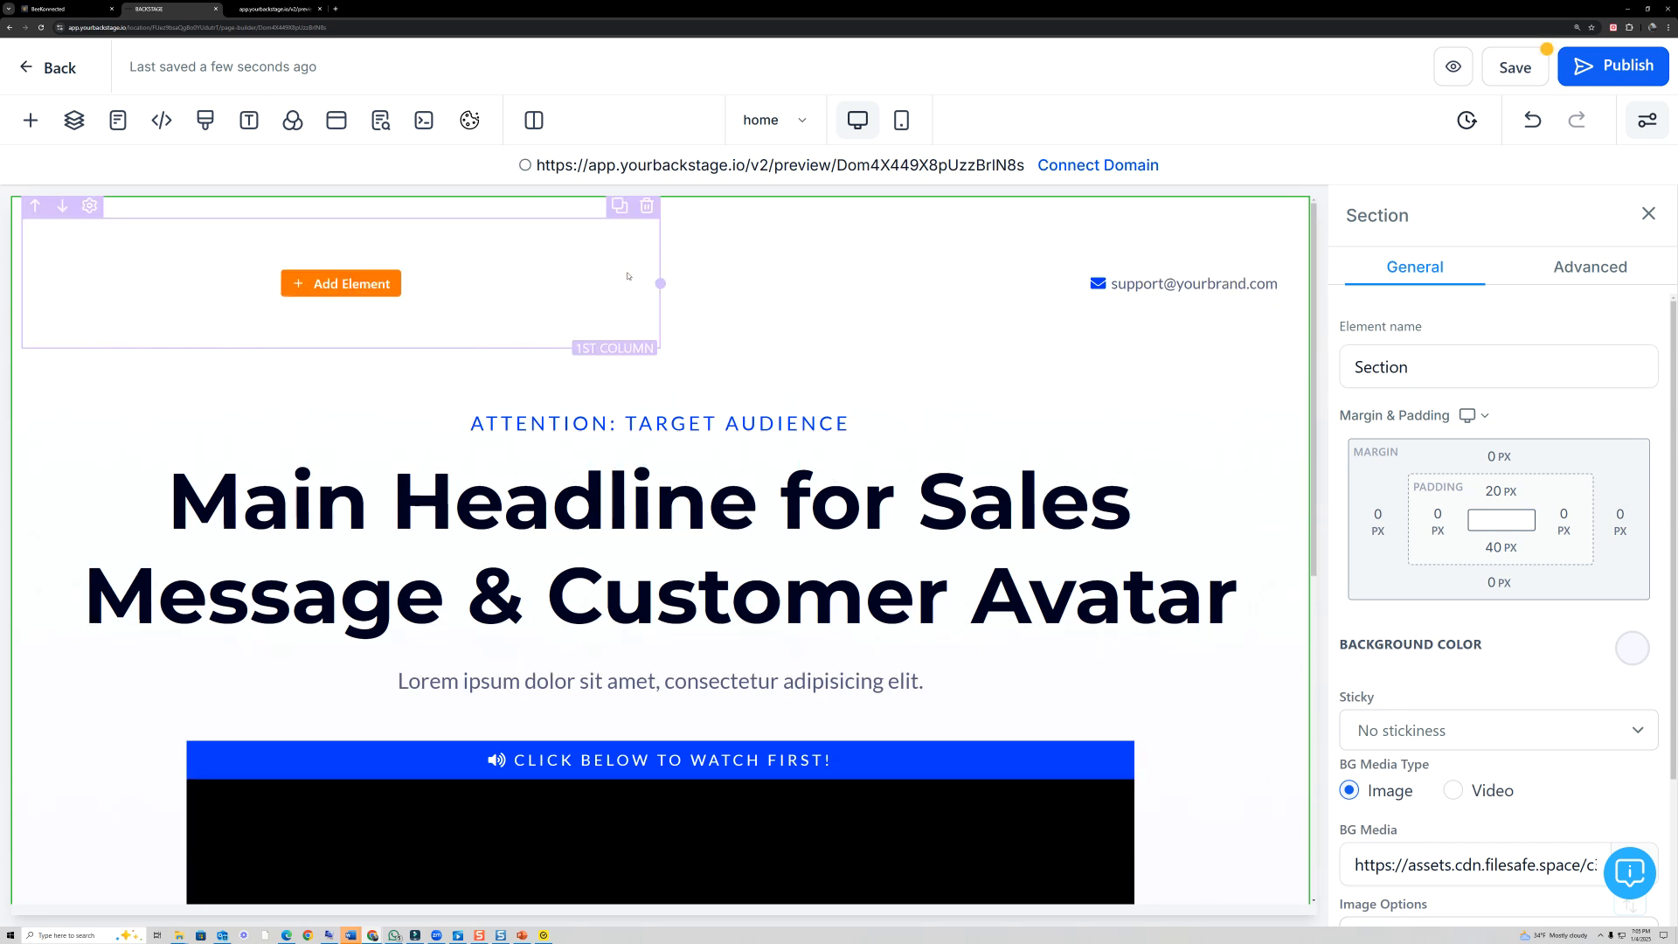
pyautogui.click(647, 208)
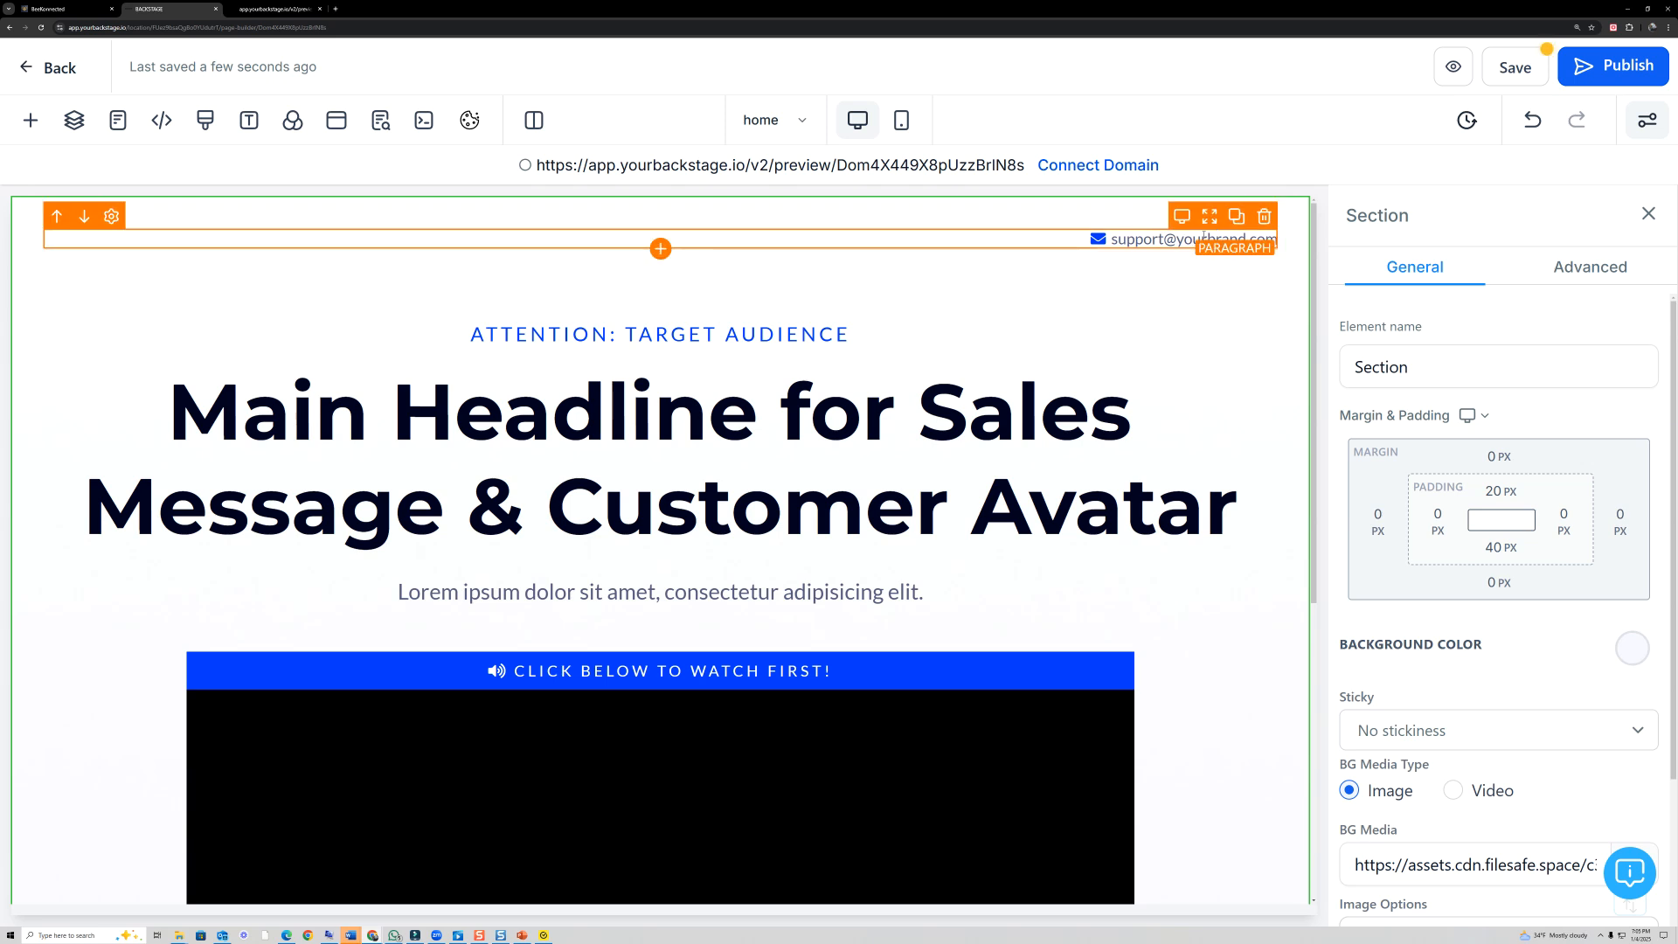
pyautogui.click(1265, 218)
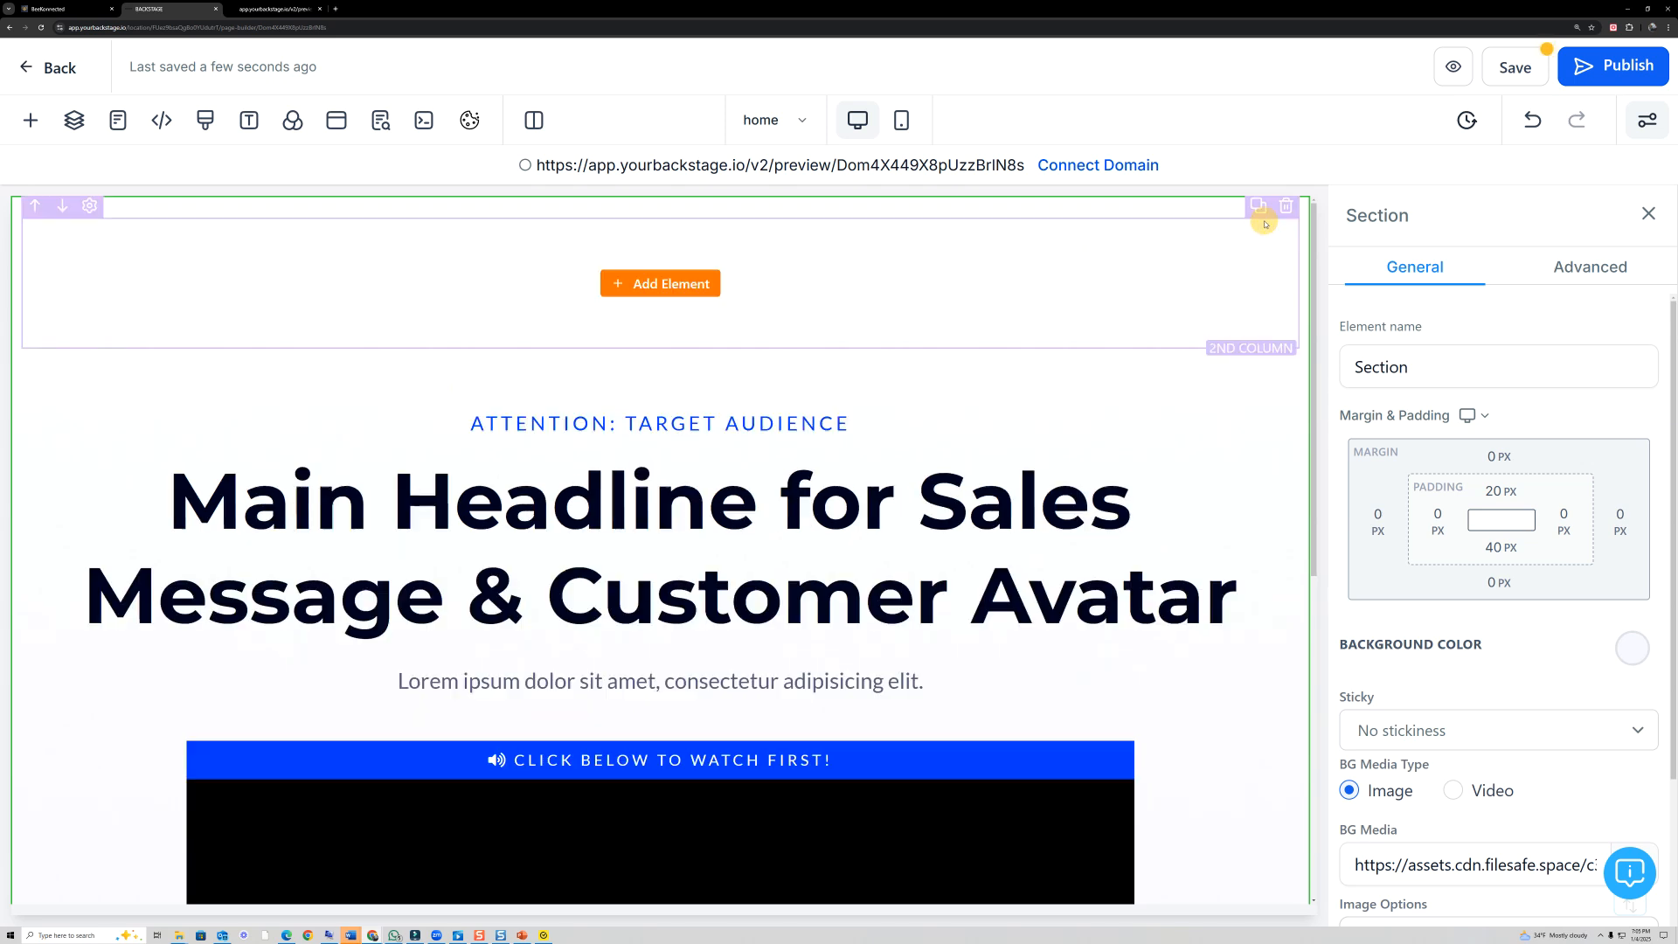
# - Delete the empty second column at the top of the Welcome section
pyautogui.click(1283, 216)
pyautogui.scroll(-1, 821, 376)
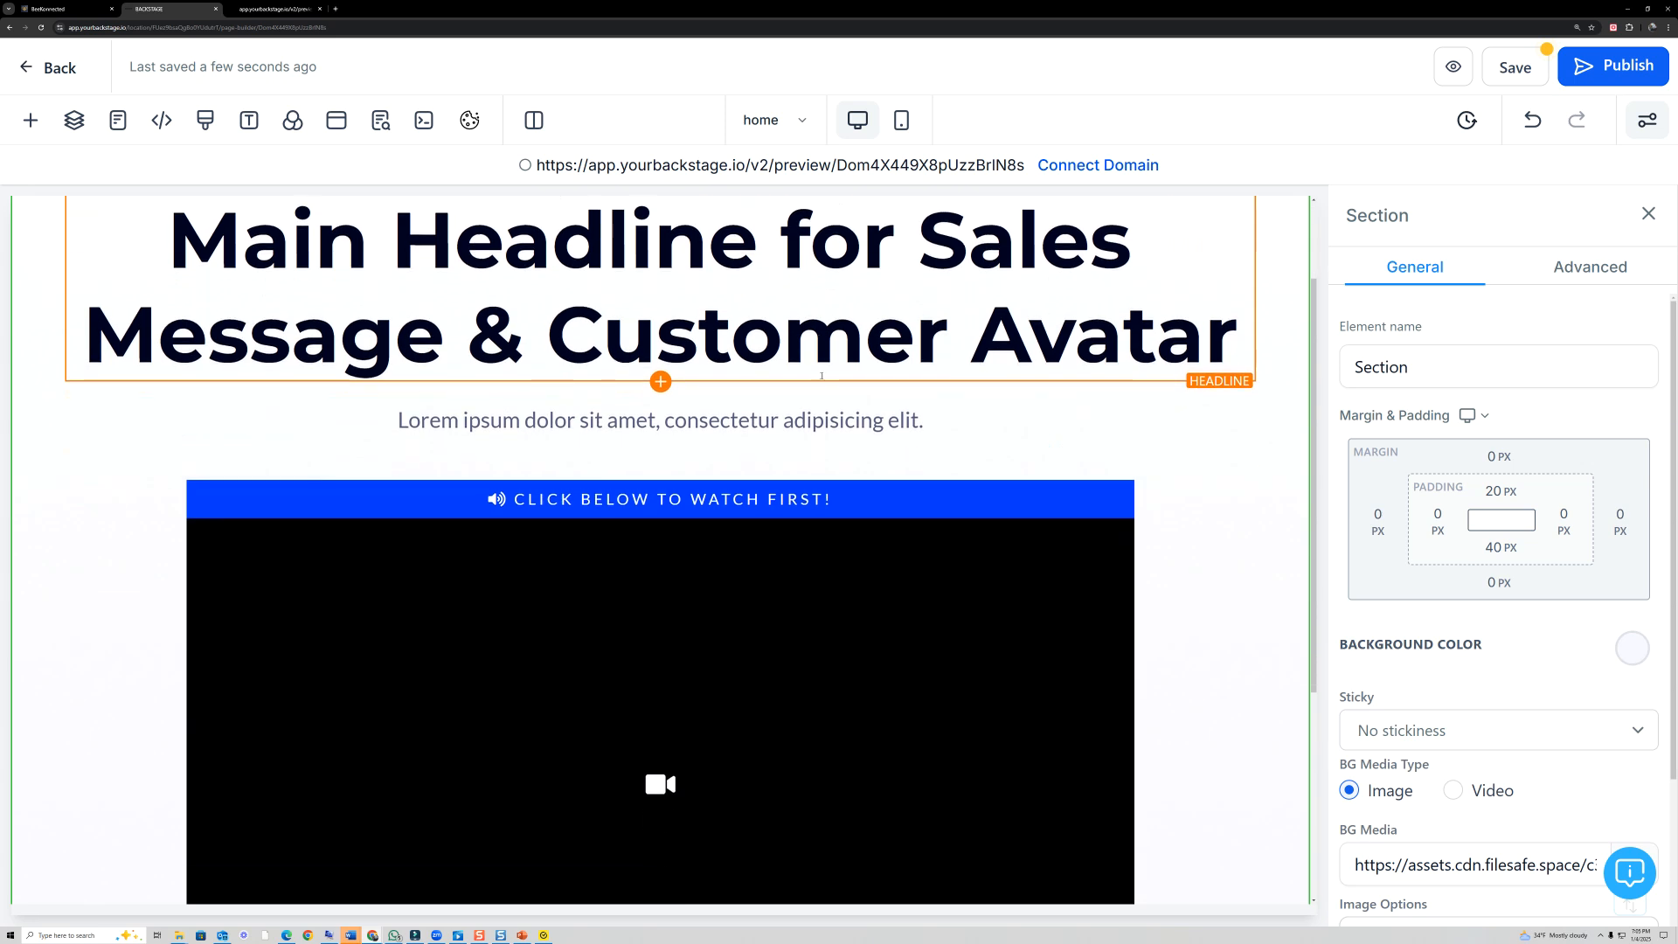
pyautogui.scroll(1, 821, 376)
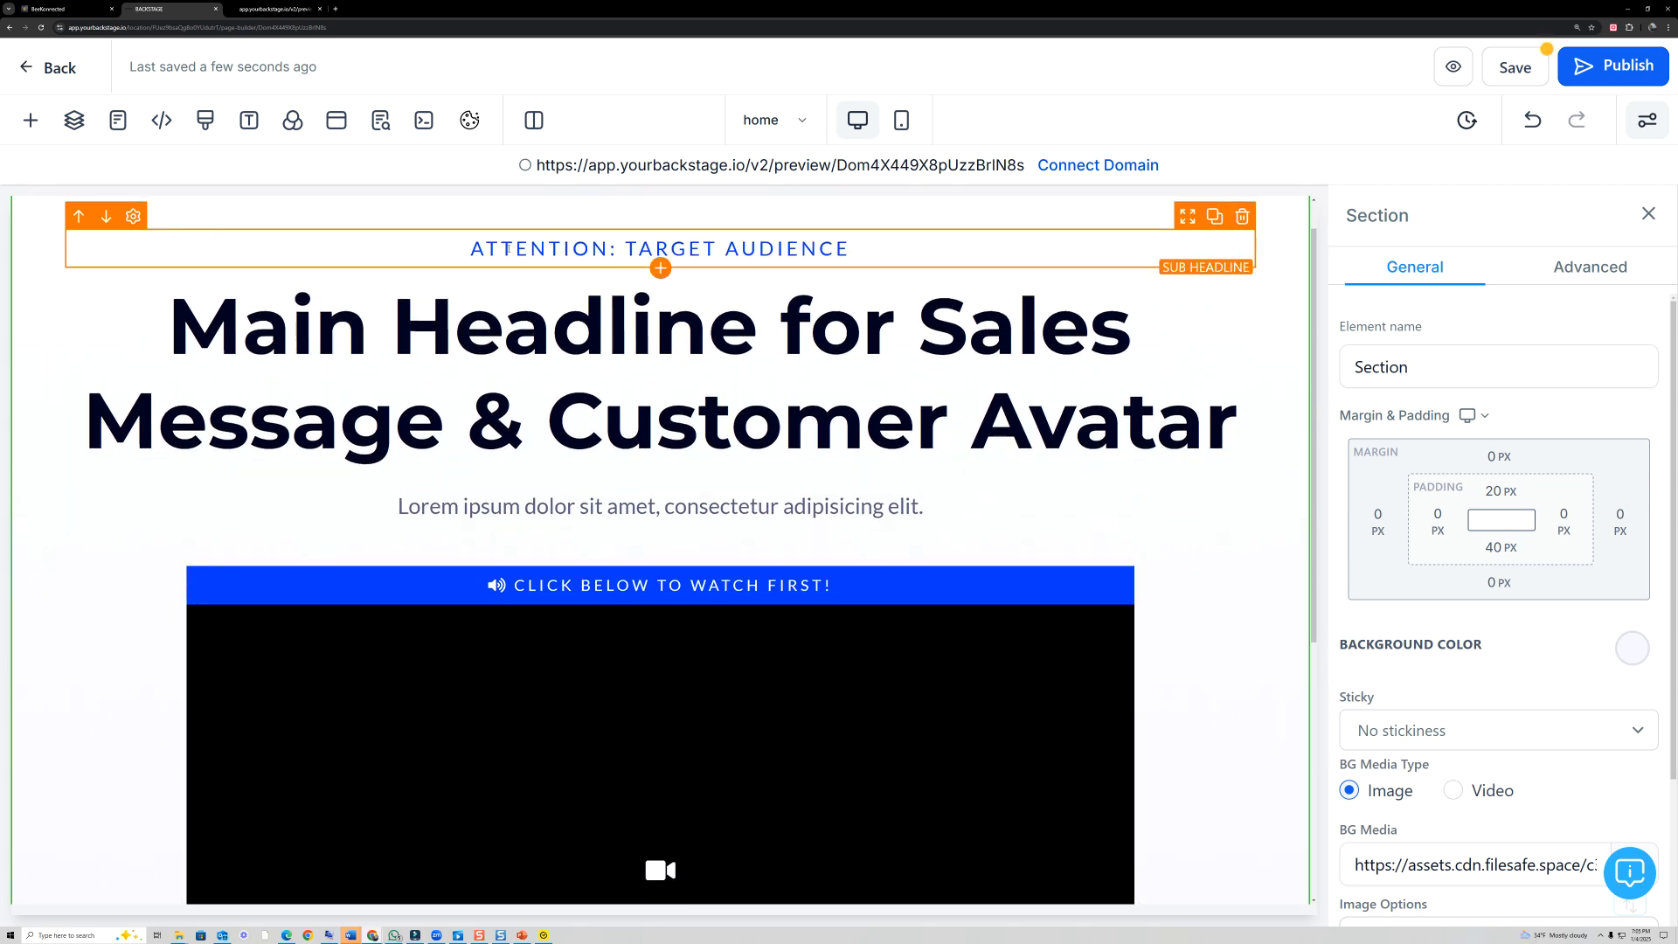
# - Delete the "Attention: Target Audience" sub-headline and set the main headline's font size to 56 px
pyautogui.click(1242, 218)
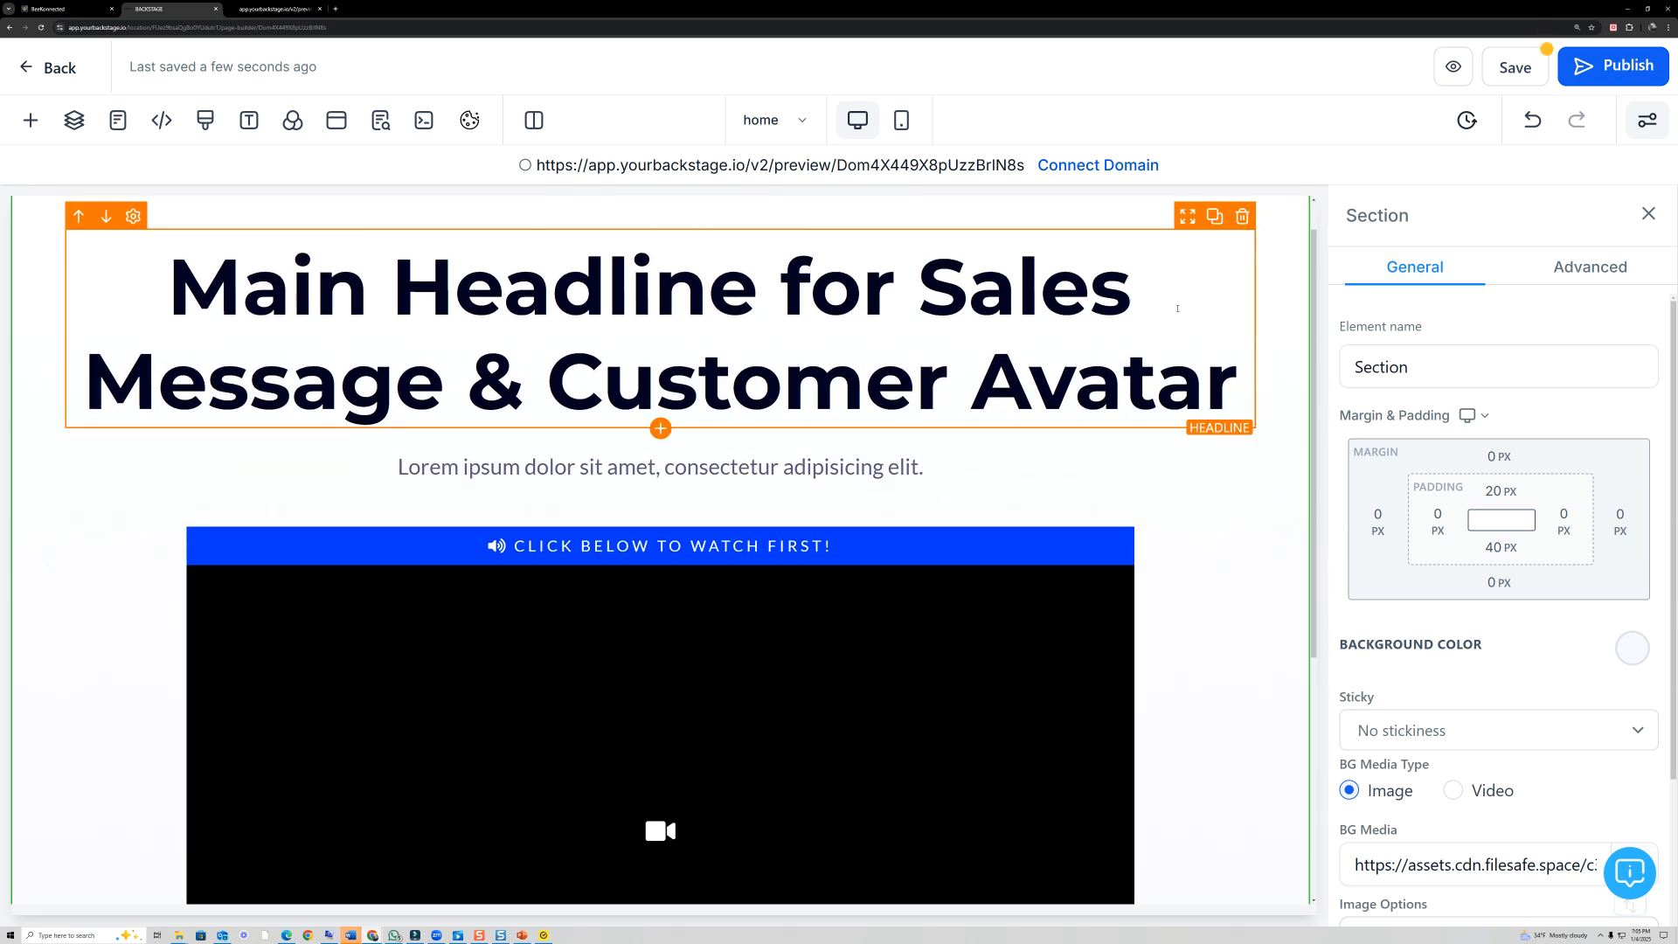
pyautogui.click(1177, 308)
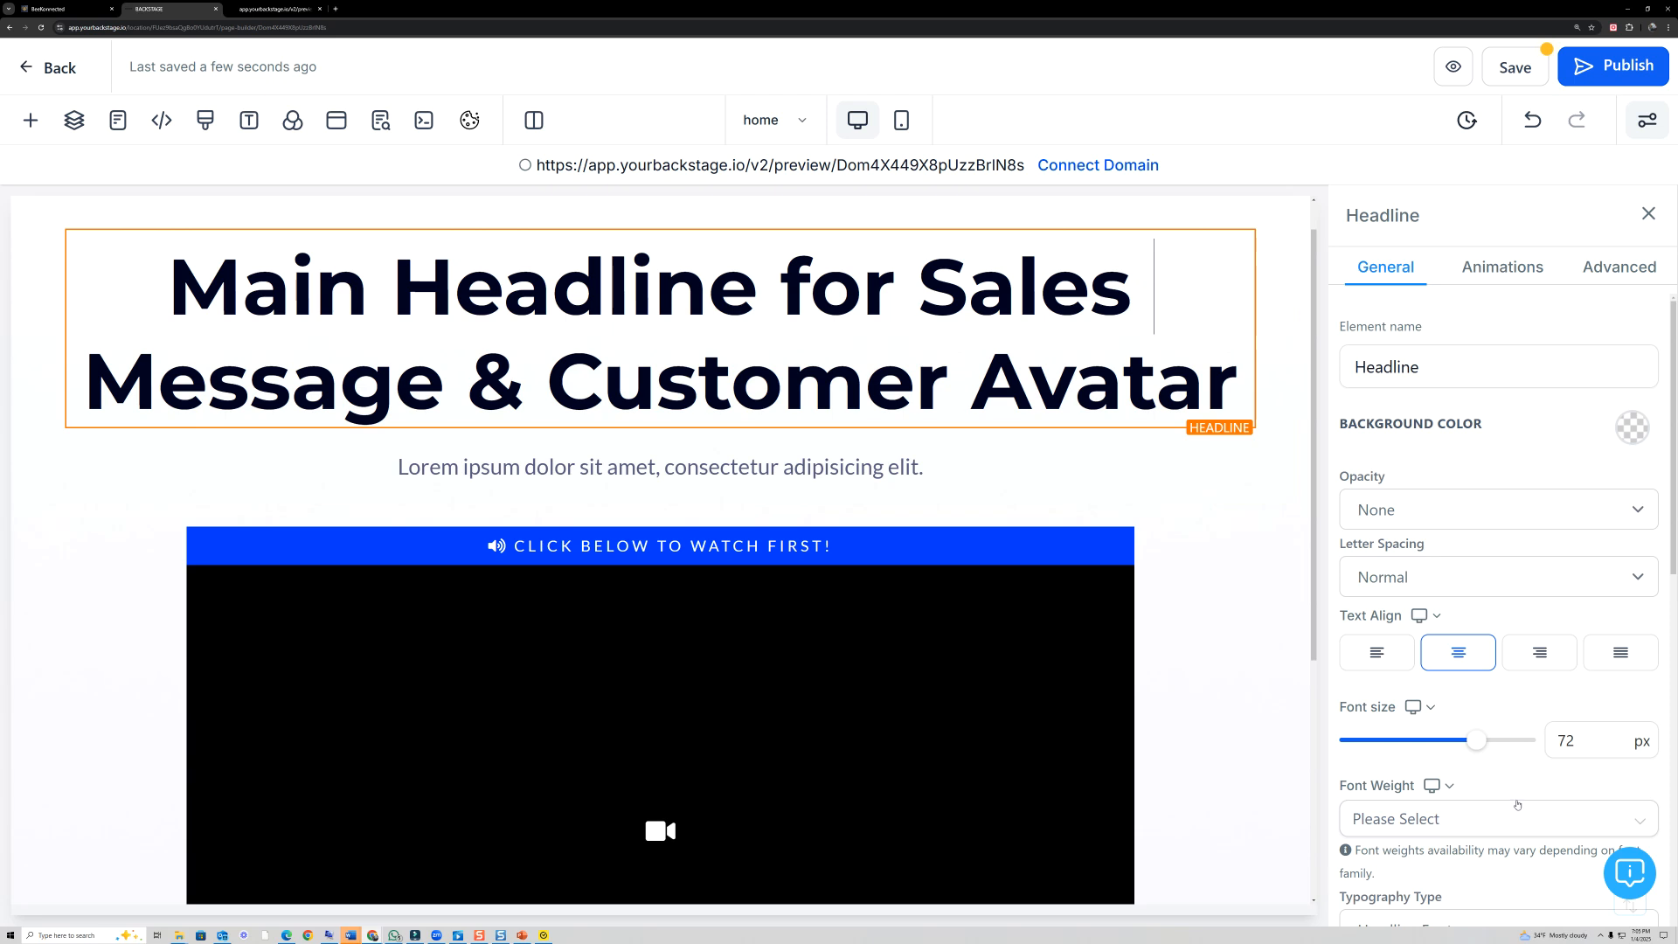
pyautogui.moveTo(1477, 742); pyautogui.dragTo(1442, 744)
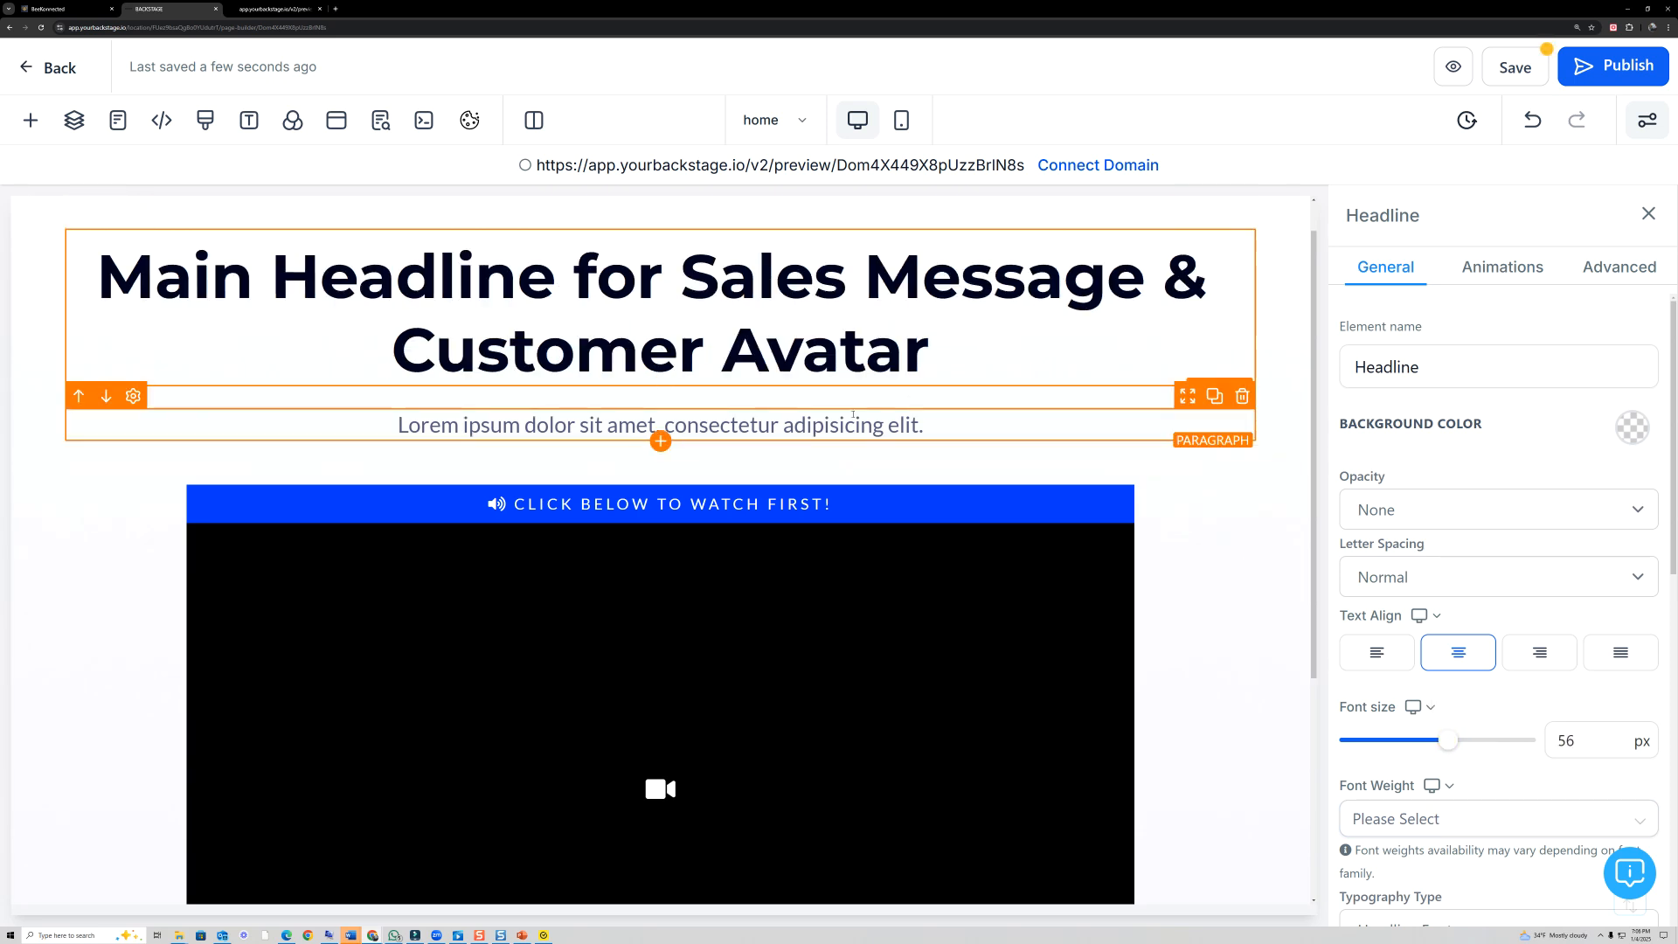
# - Examine the settings of the video below the "Click below to watch first!" bar, including its Video URL field
pyautogui.scroll(-1, 915, 538)
pyautogui.scroll(-1, 914, 537)
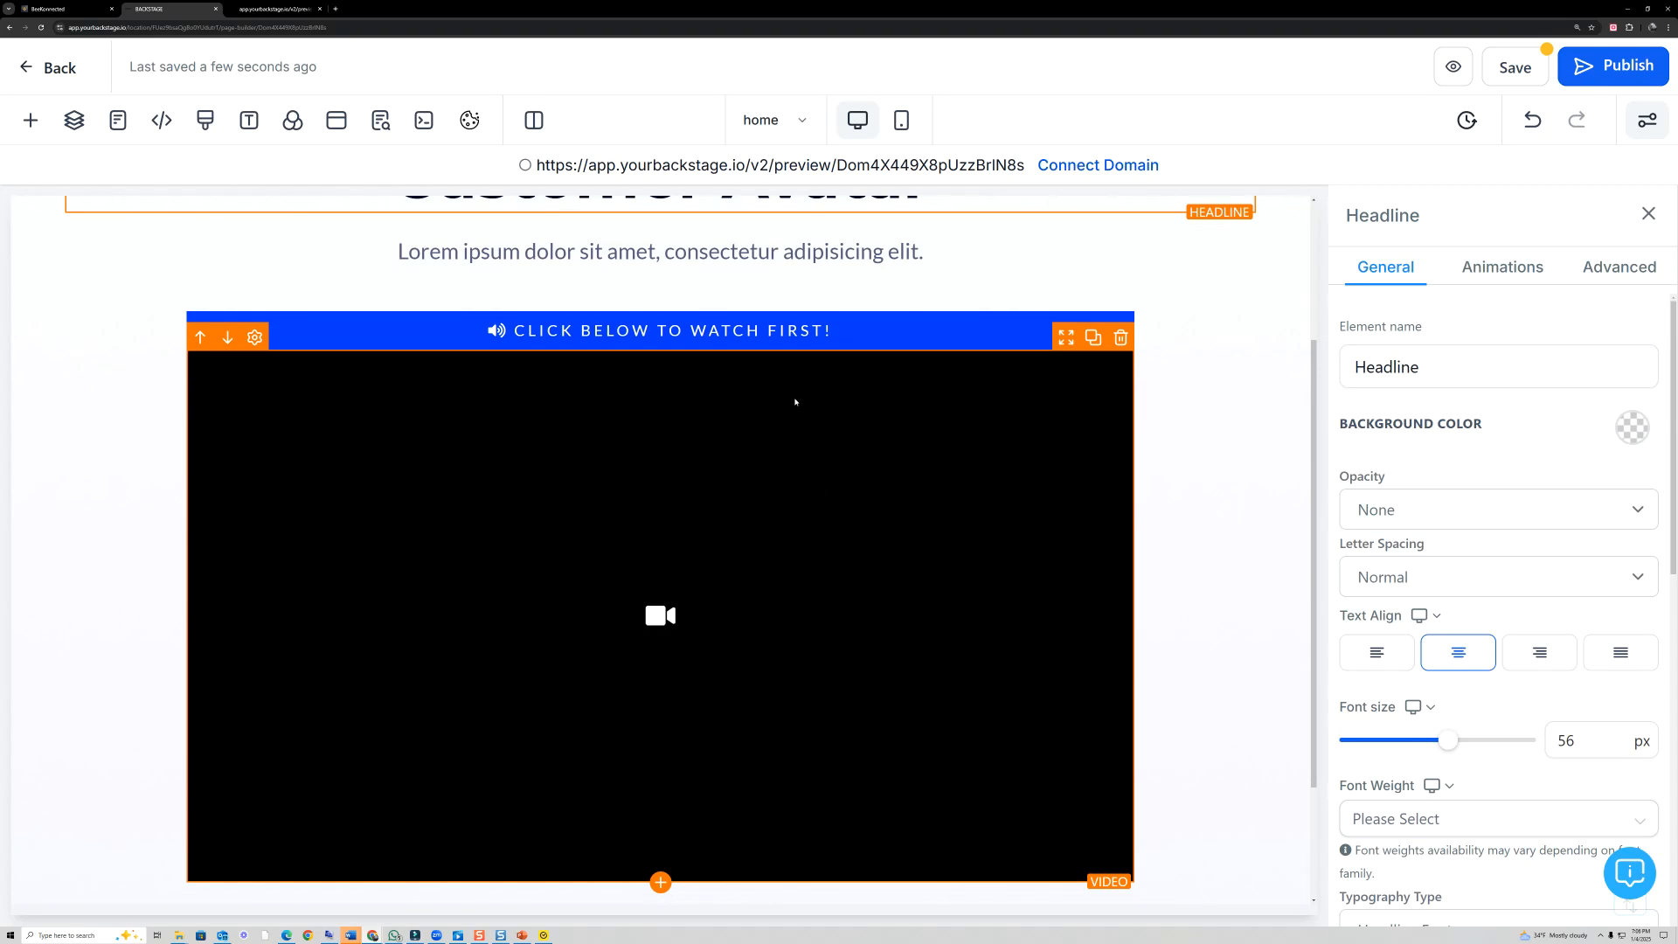
pyautogui.click(710, 463)
pyautogui.scroll(-2, 722, 469)
pyautogui.scroll(1, 722, 469)
pyautogui.scroll(-2, 1562, 628)
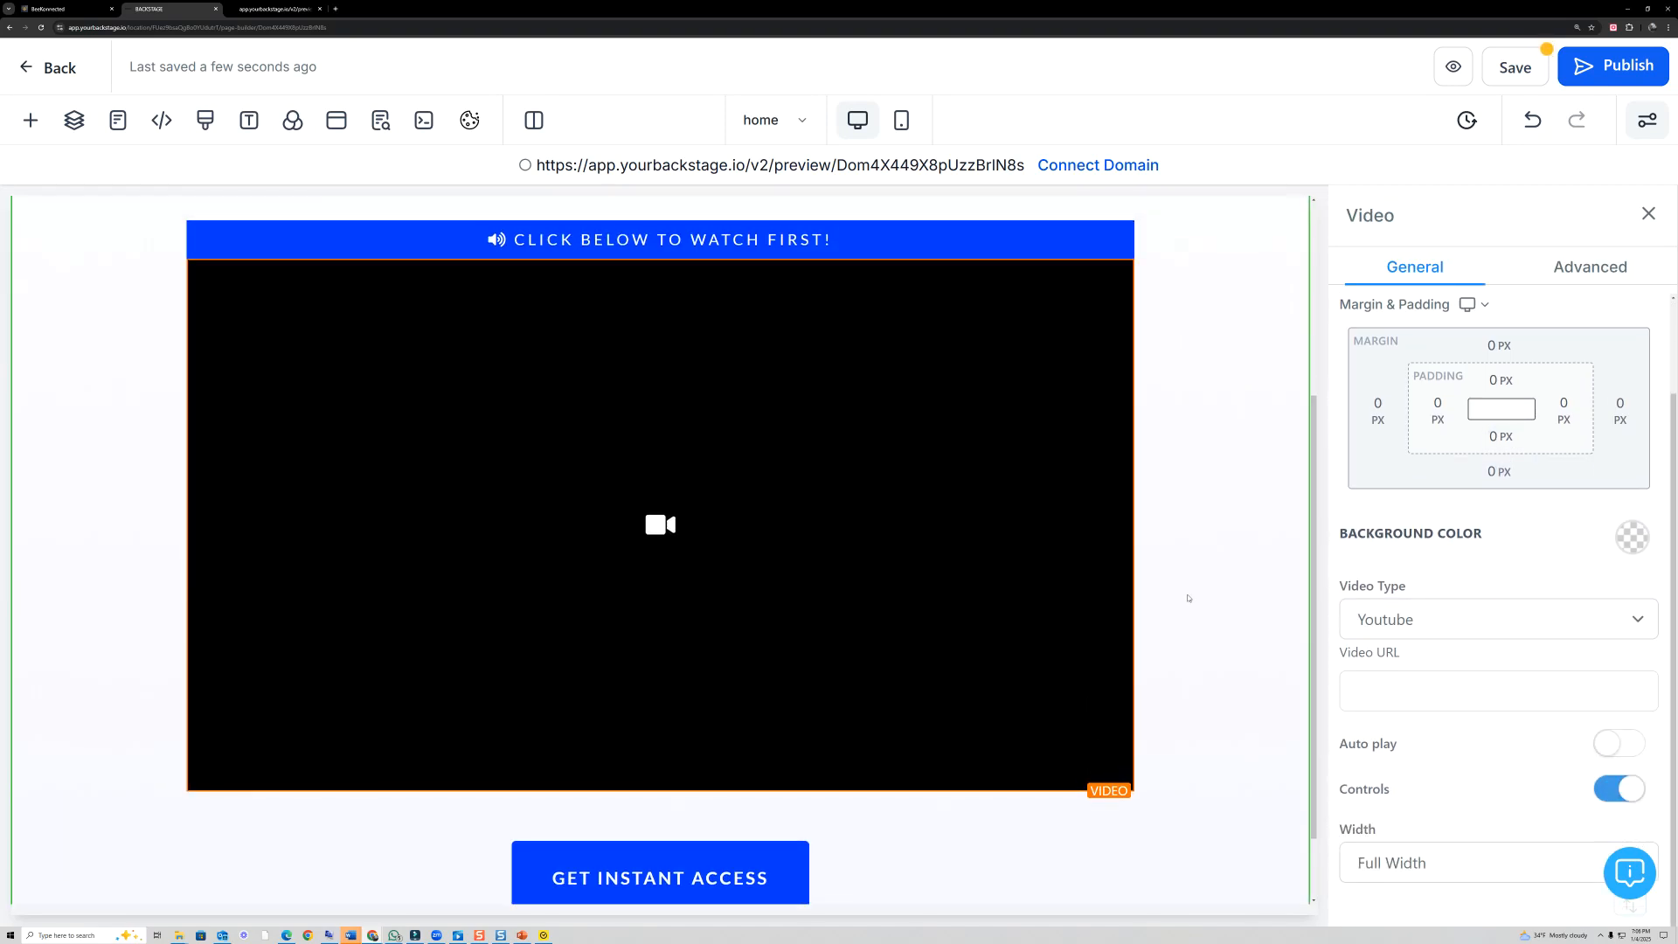
pyautogui.click(1408, 688)
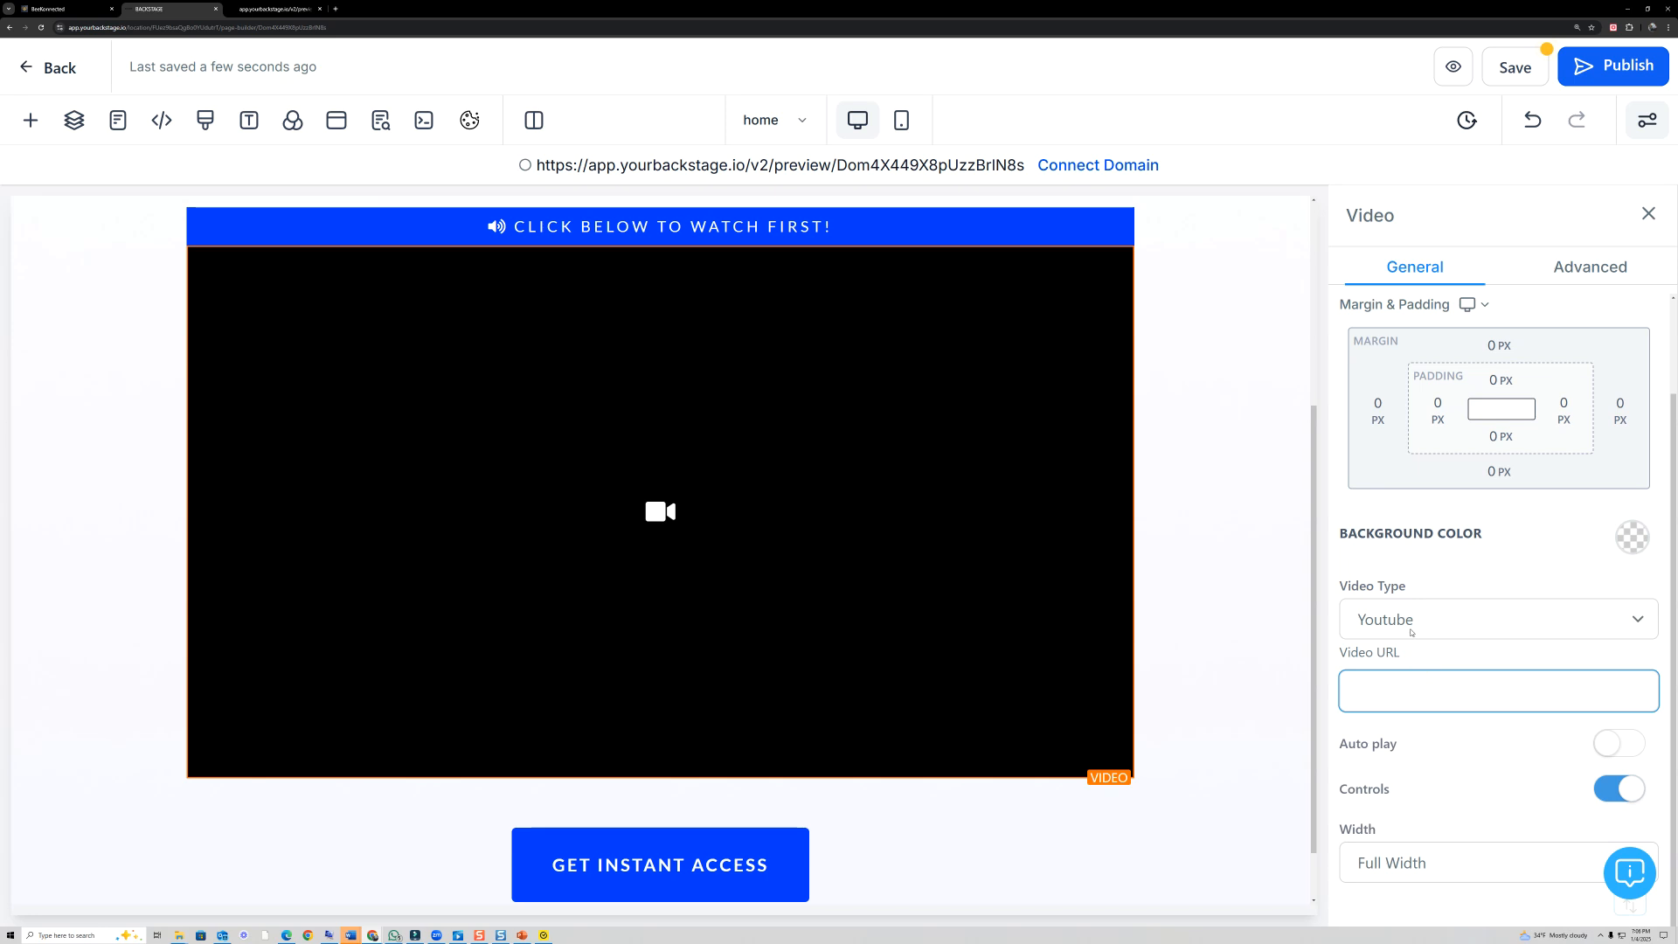
pyautogui.click(19, 493)
pyautogui.moveTo(912, 548); pyautogui.dragTo(1278, 605)
pyautogui.moveTo(1424, 654)
pyautogui.mouseDown()
pyautogui.moveTo(1322, 721)
pyautogui.moveTo(1434, 714)
pyautogui.mouseUp()
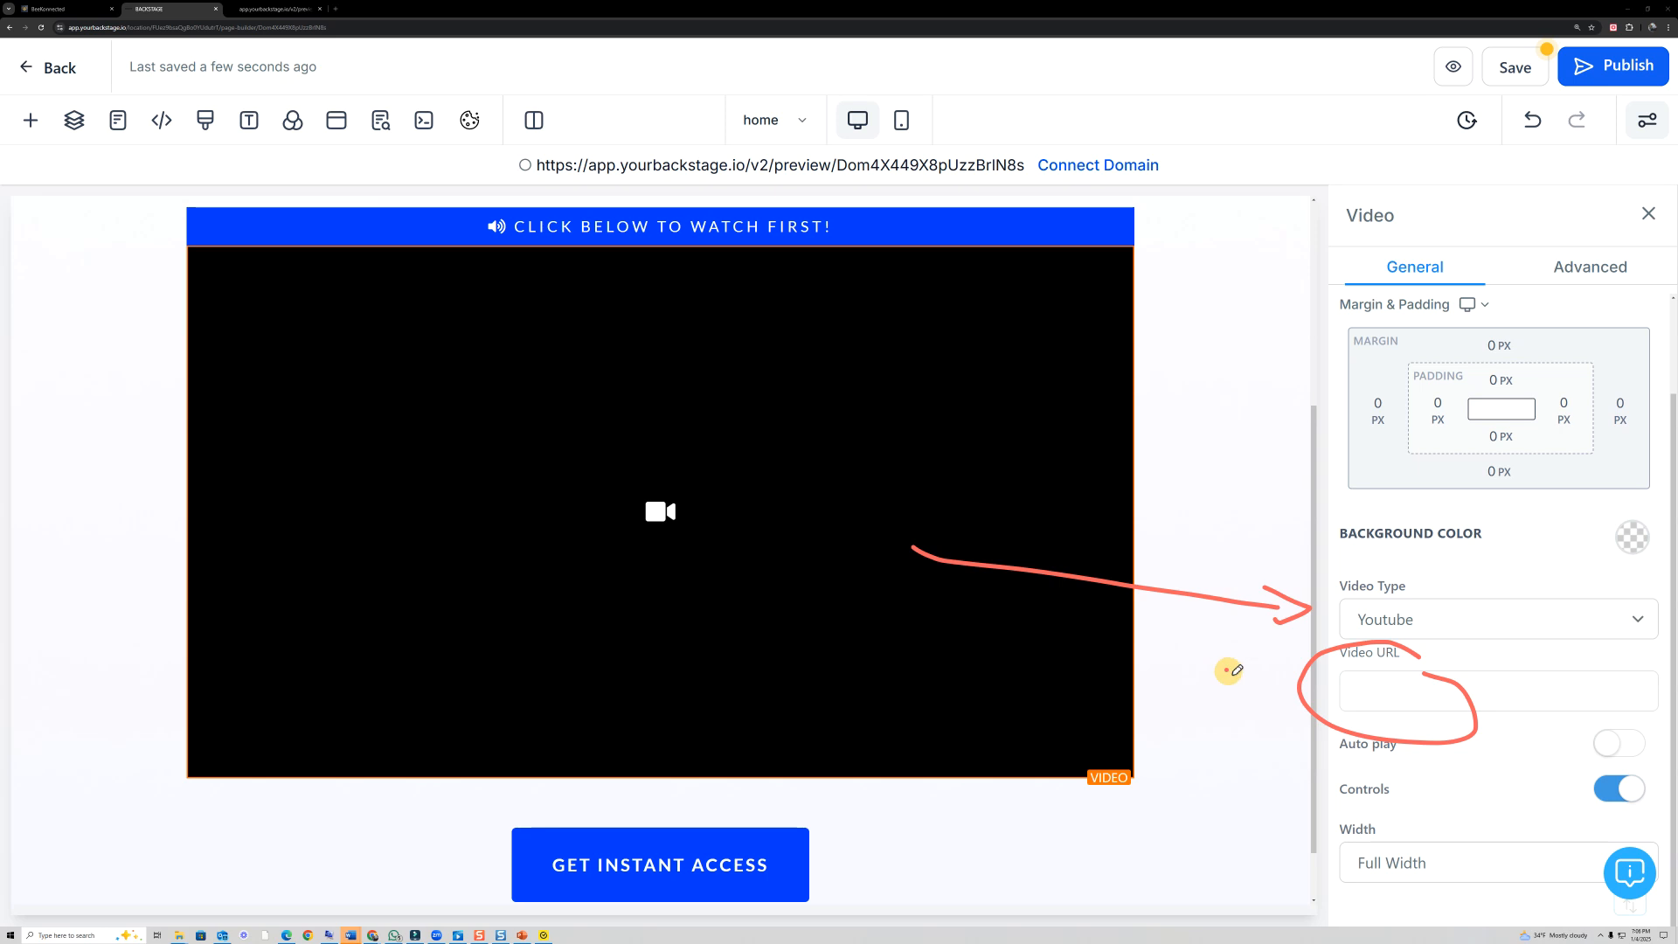
pyautogui.click(25, 459)
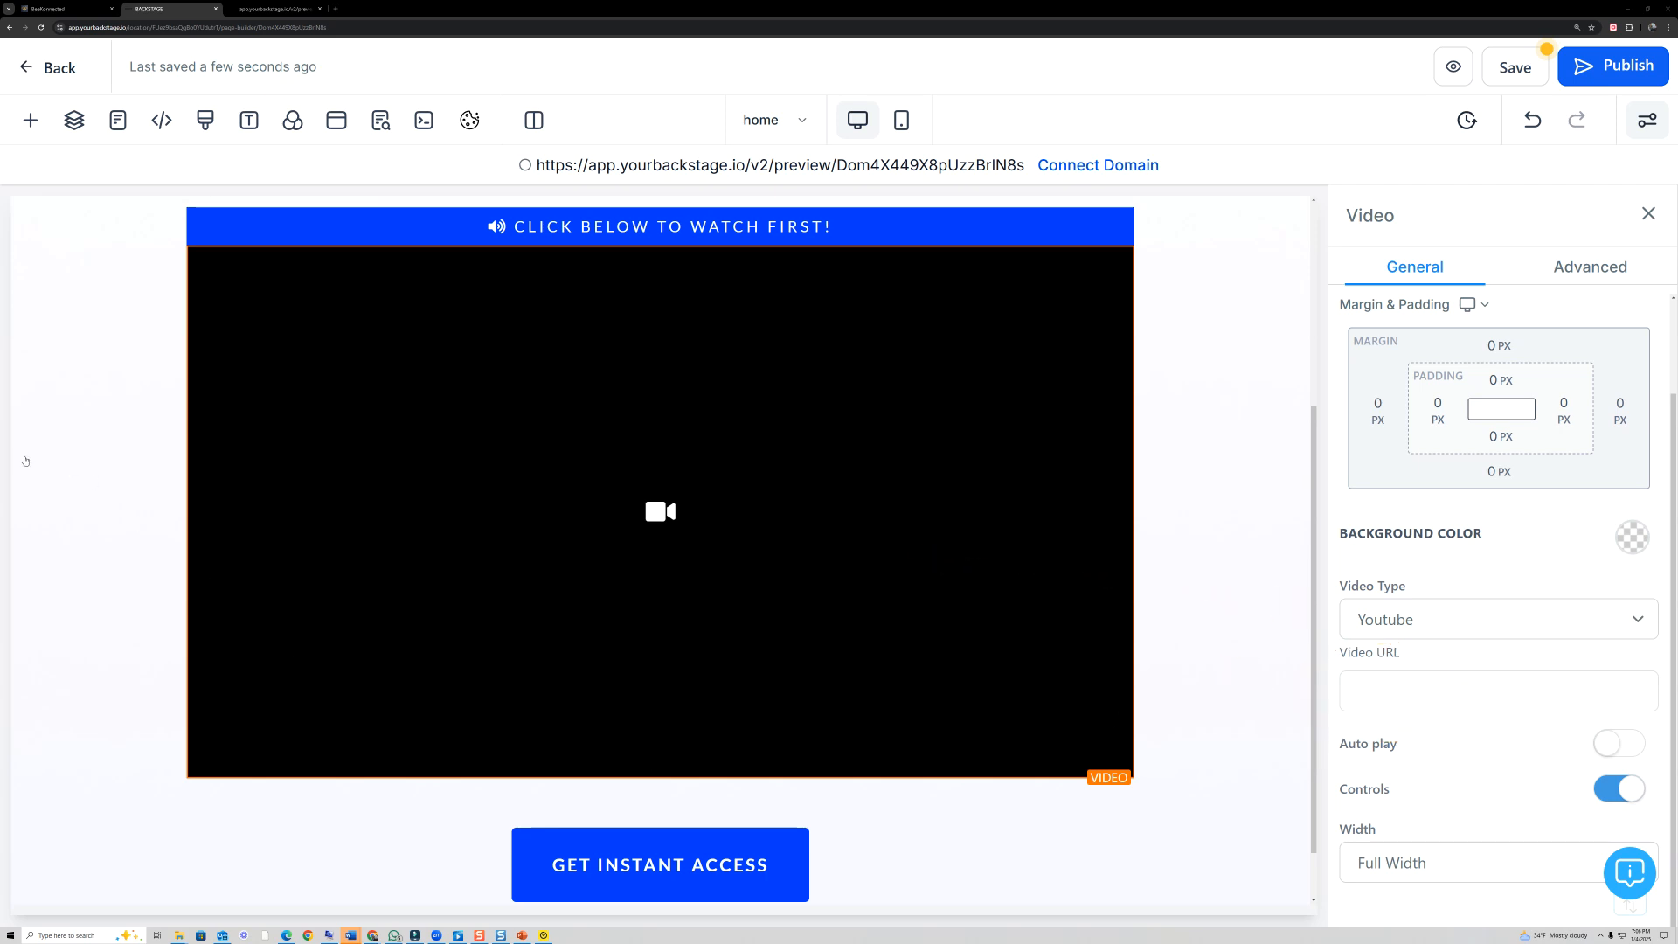
# - Check the available Video Type options for the video and keep Youtube selected
pyautogui.click(1628, 630)
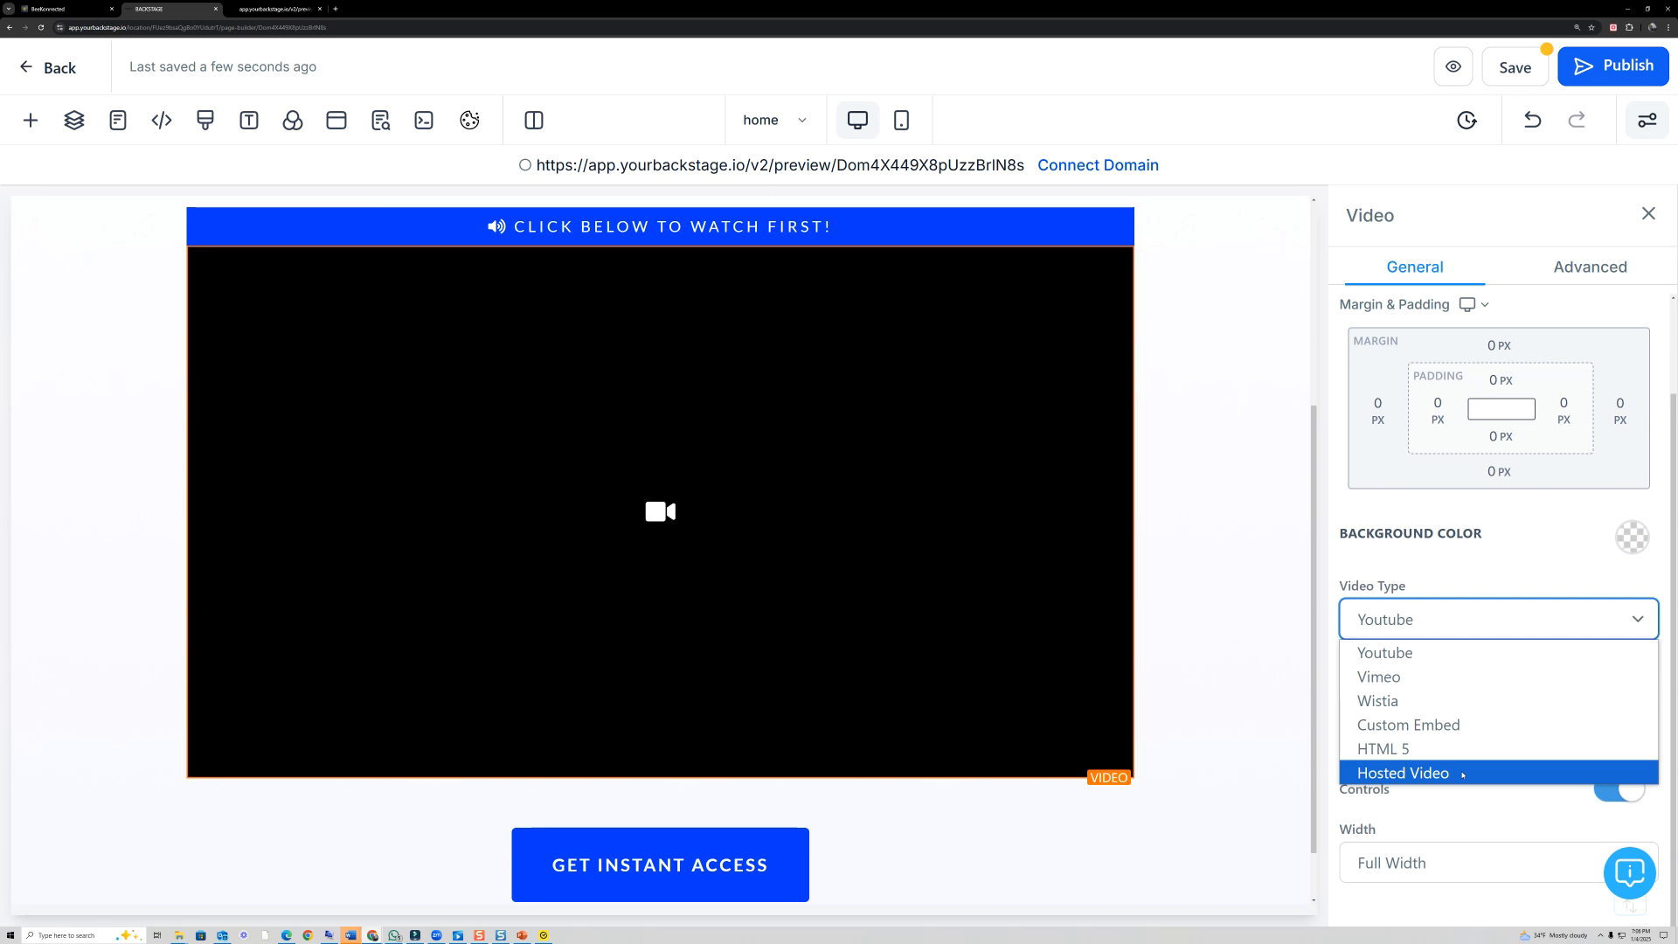
pyautogui.click(1399, 653)
# - Delete the Welcome section's video, the "Click below to watch first!" sub-headline and the column that held them
pyautogui.scroll(3, 1073, 472)
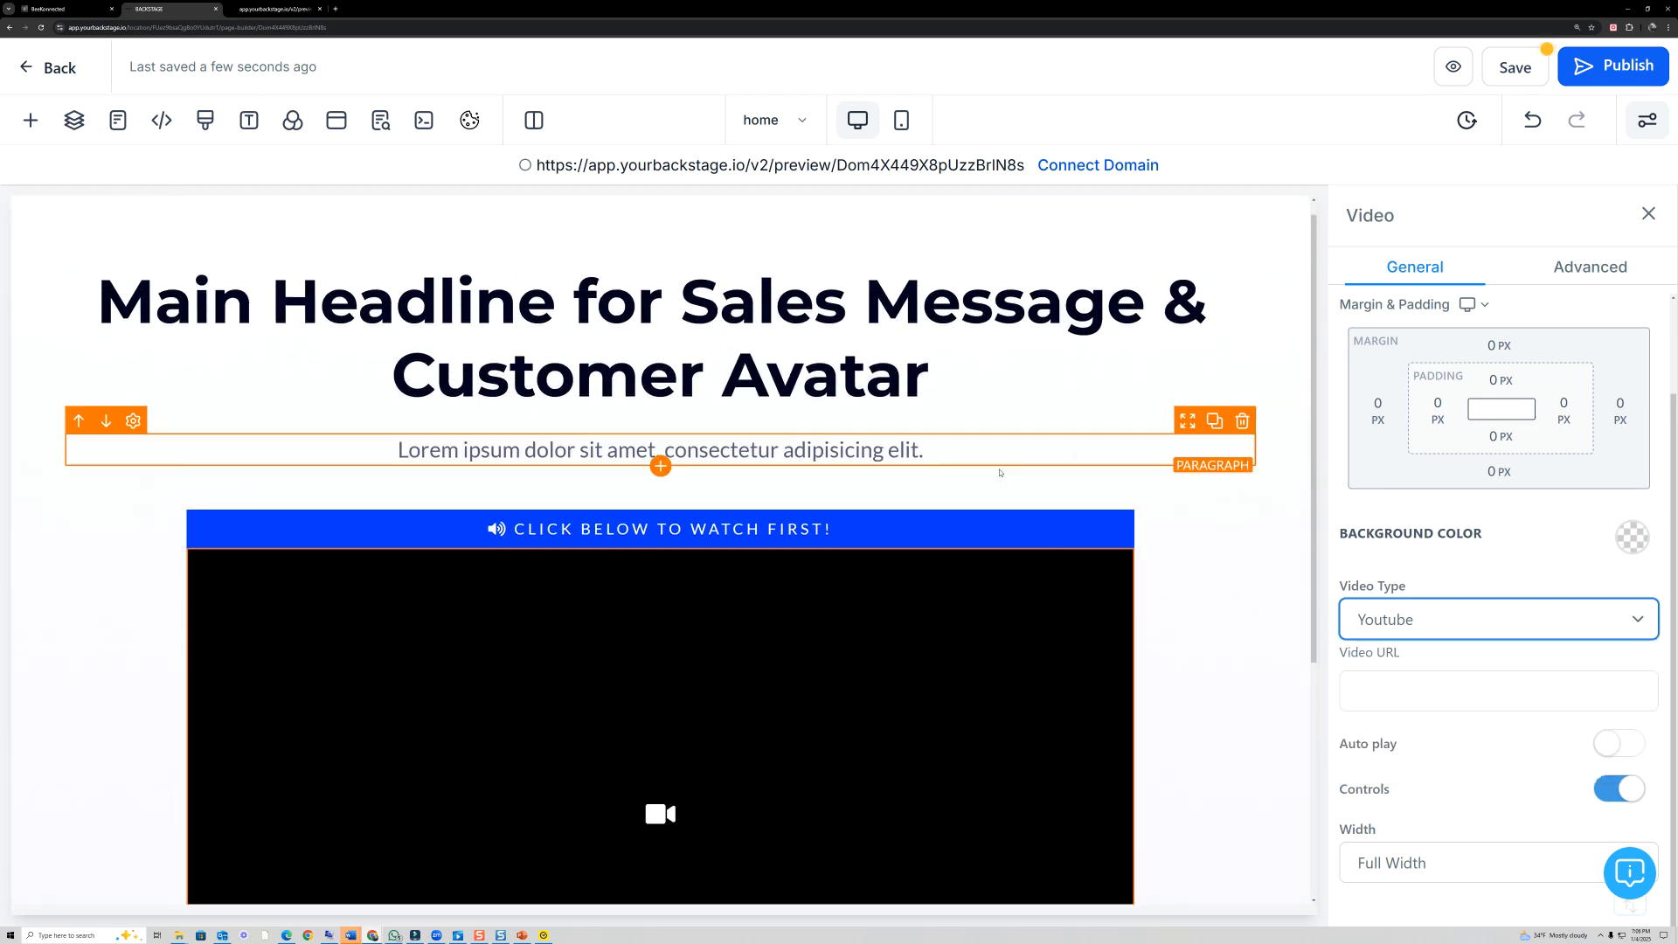
pyautogui.click(1120, 539)
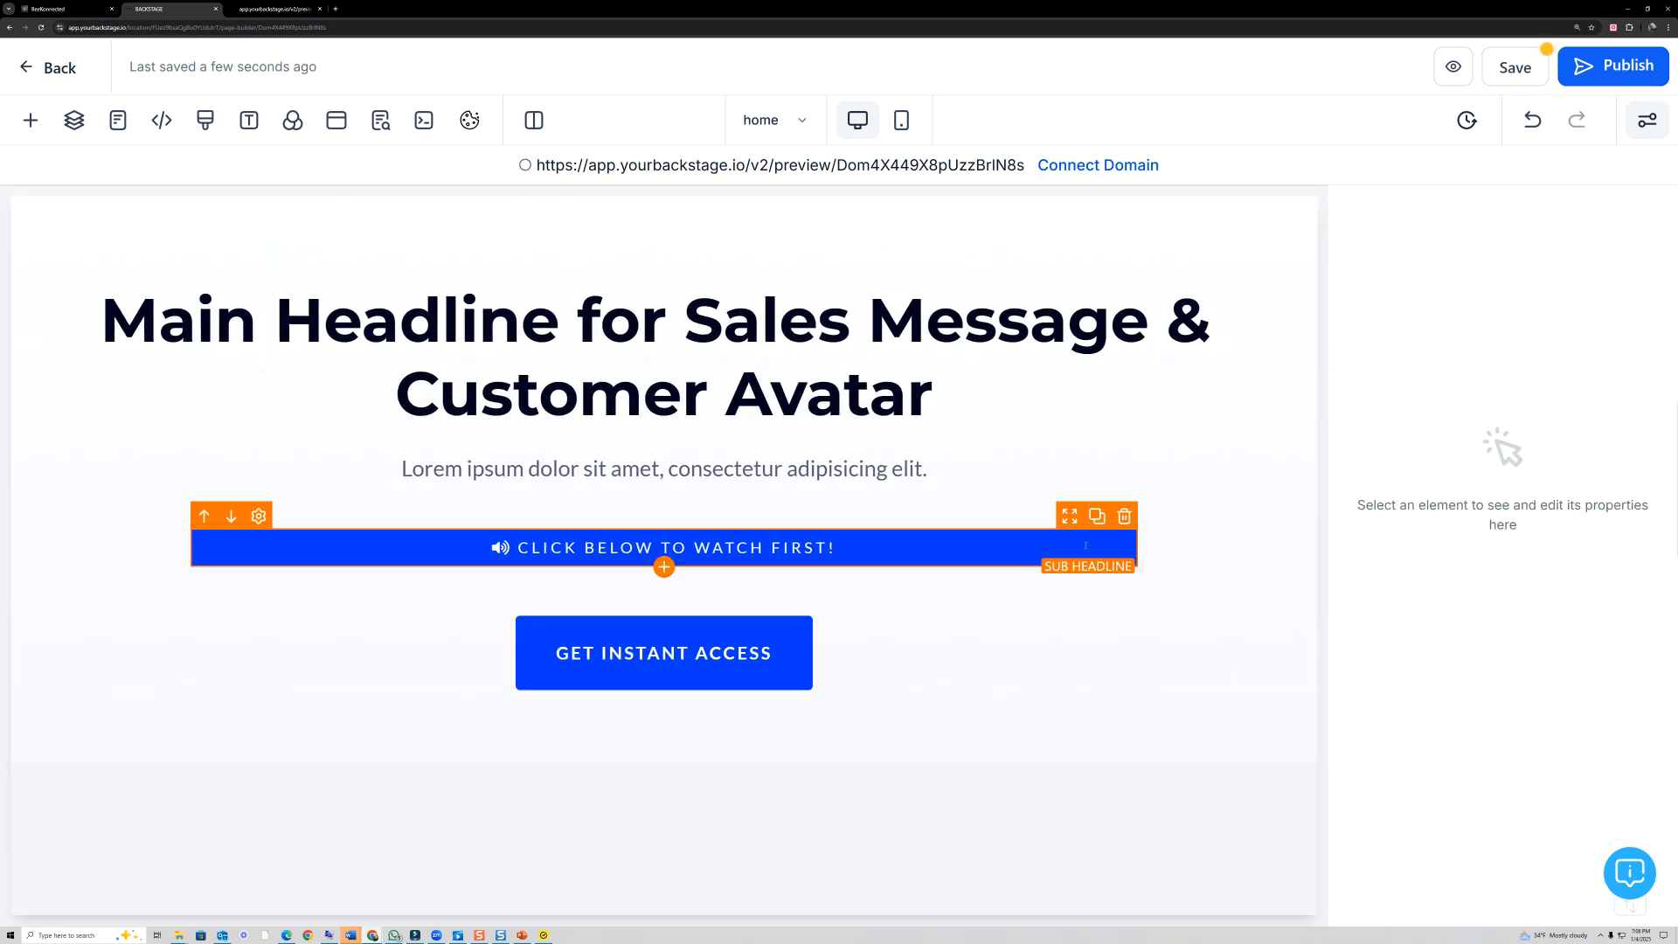
pyautogui.click(1121, 518)
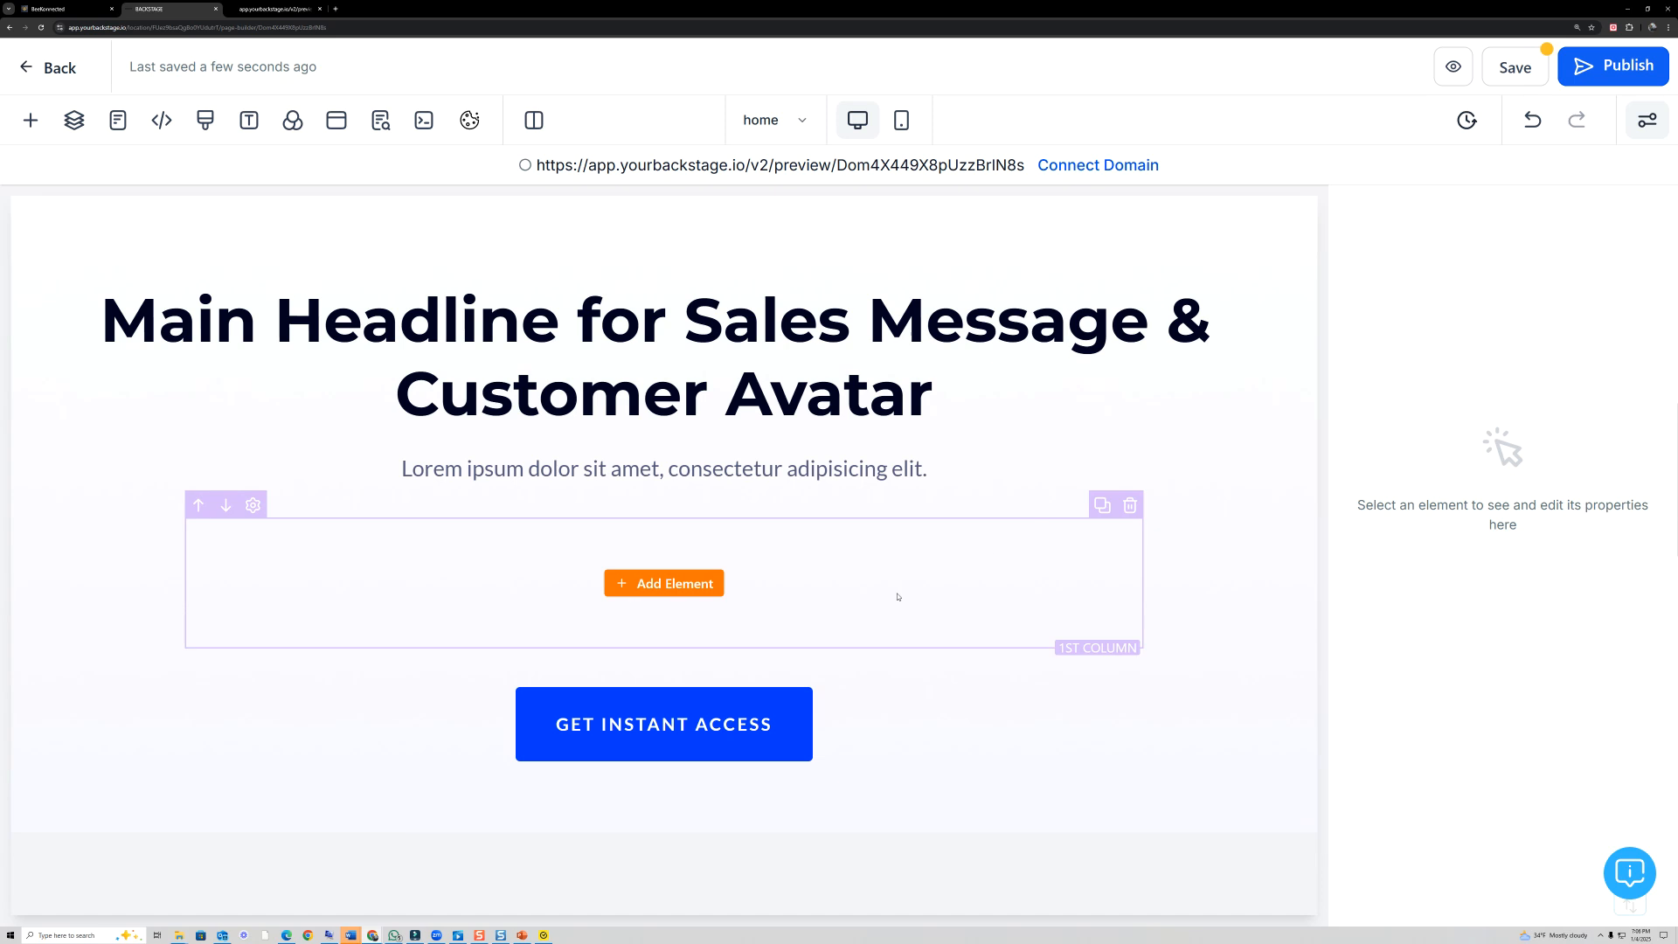
pyautogui.click(1133, 507)
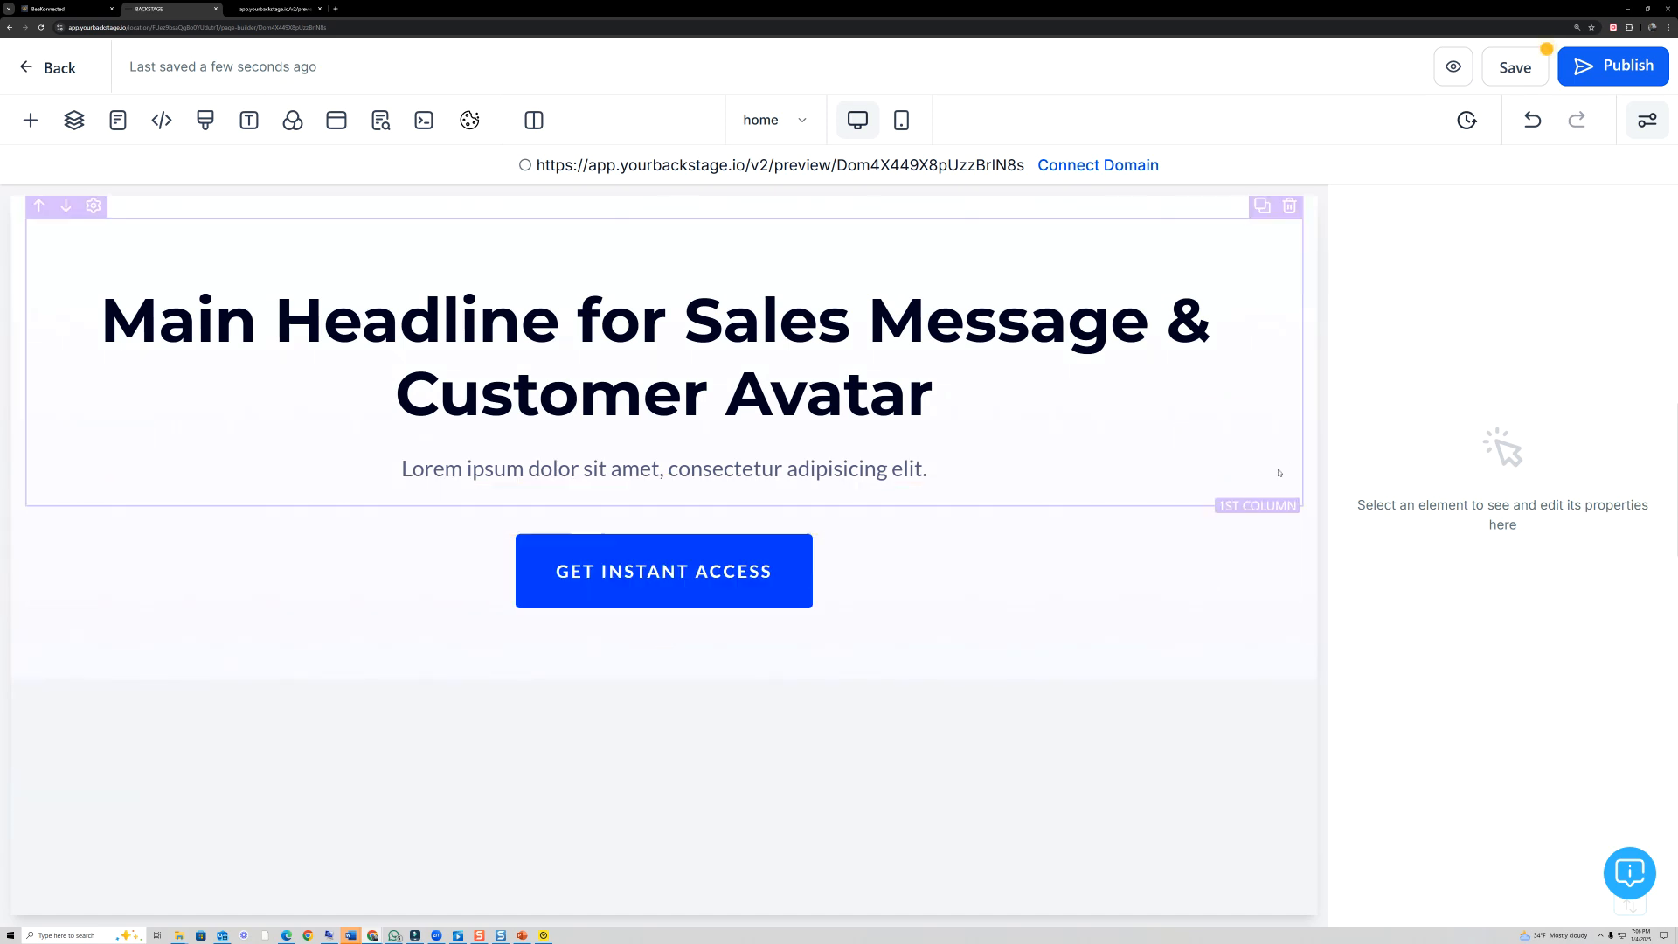
# - Open the Welcome section's settings at its background color and background media options
pyautogui.click(1303, 569)
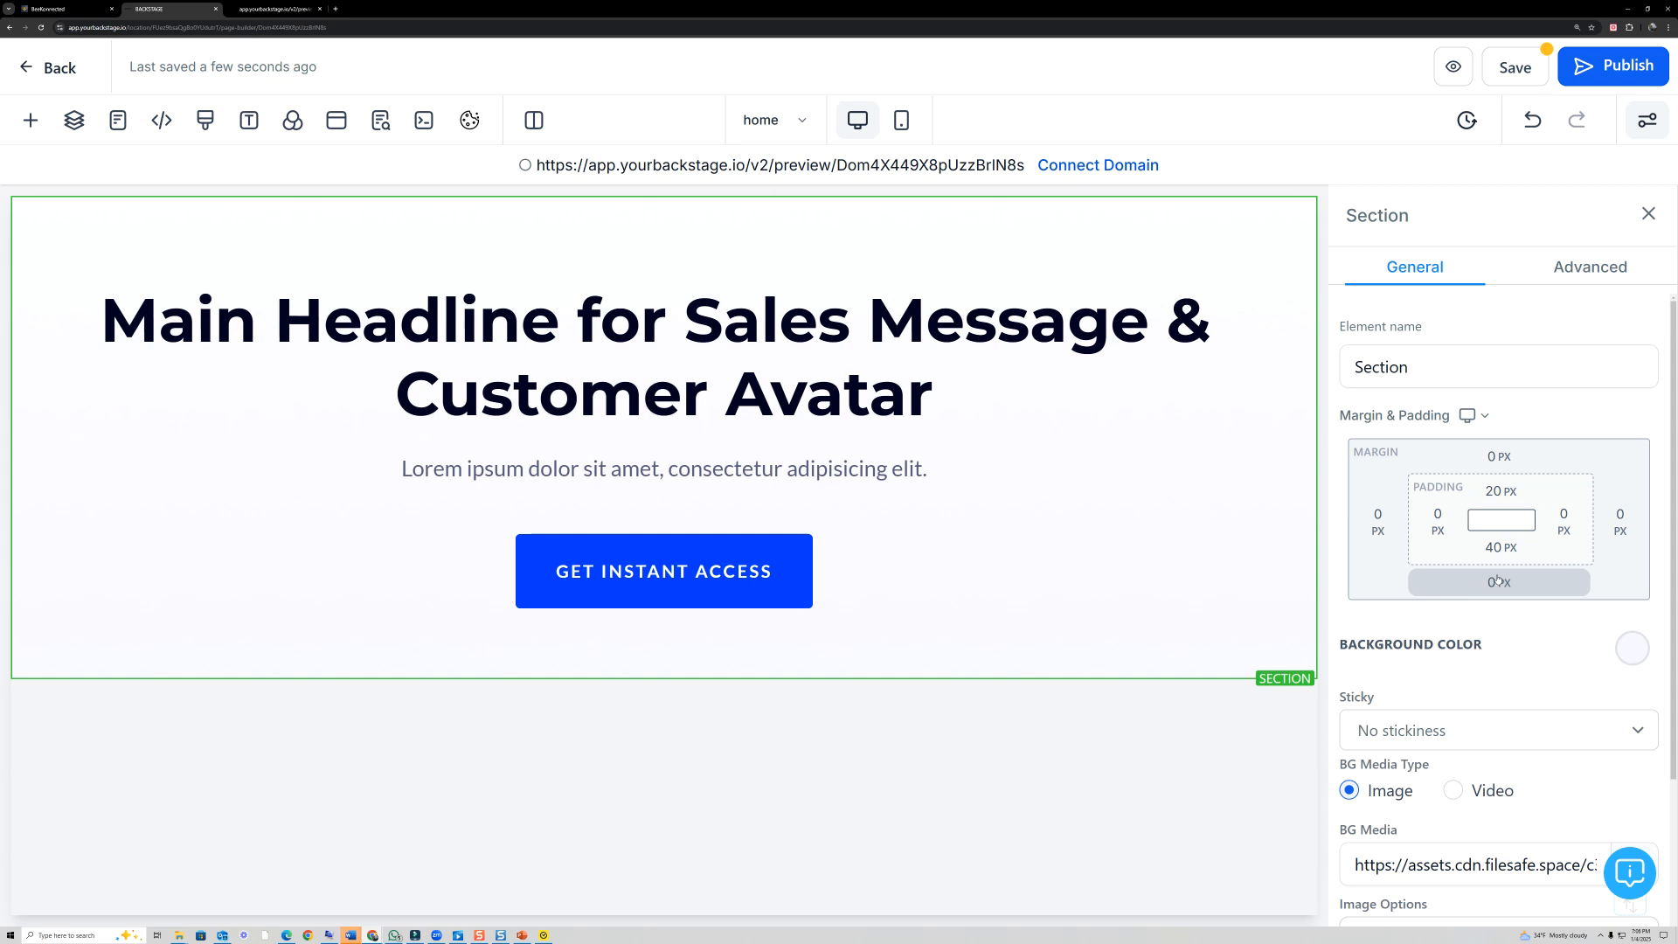
pyautogui.scroll(-3, 1501, 579)
pyautogui.click(39, 491)
pyautogui.moveTo(1616, 417); pyautogui.dragTo(1659, 429)
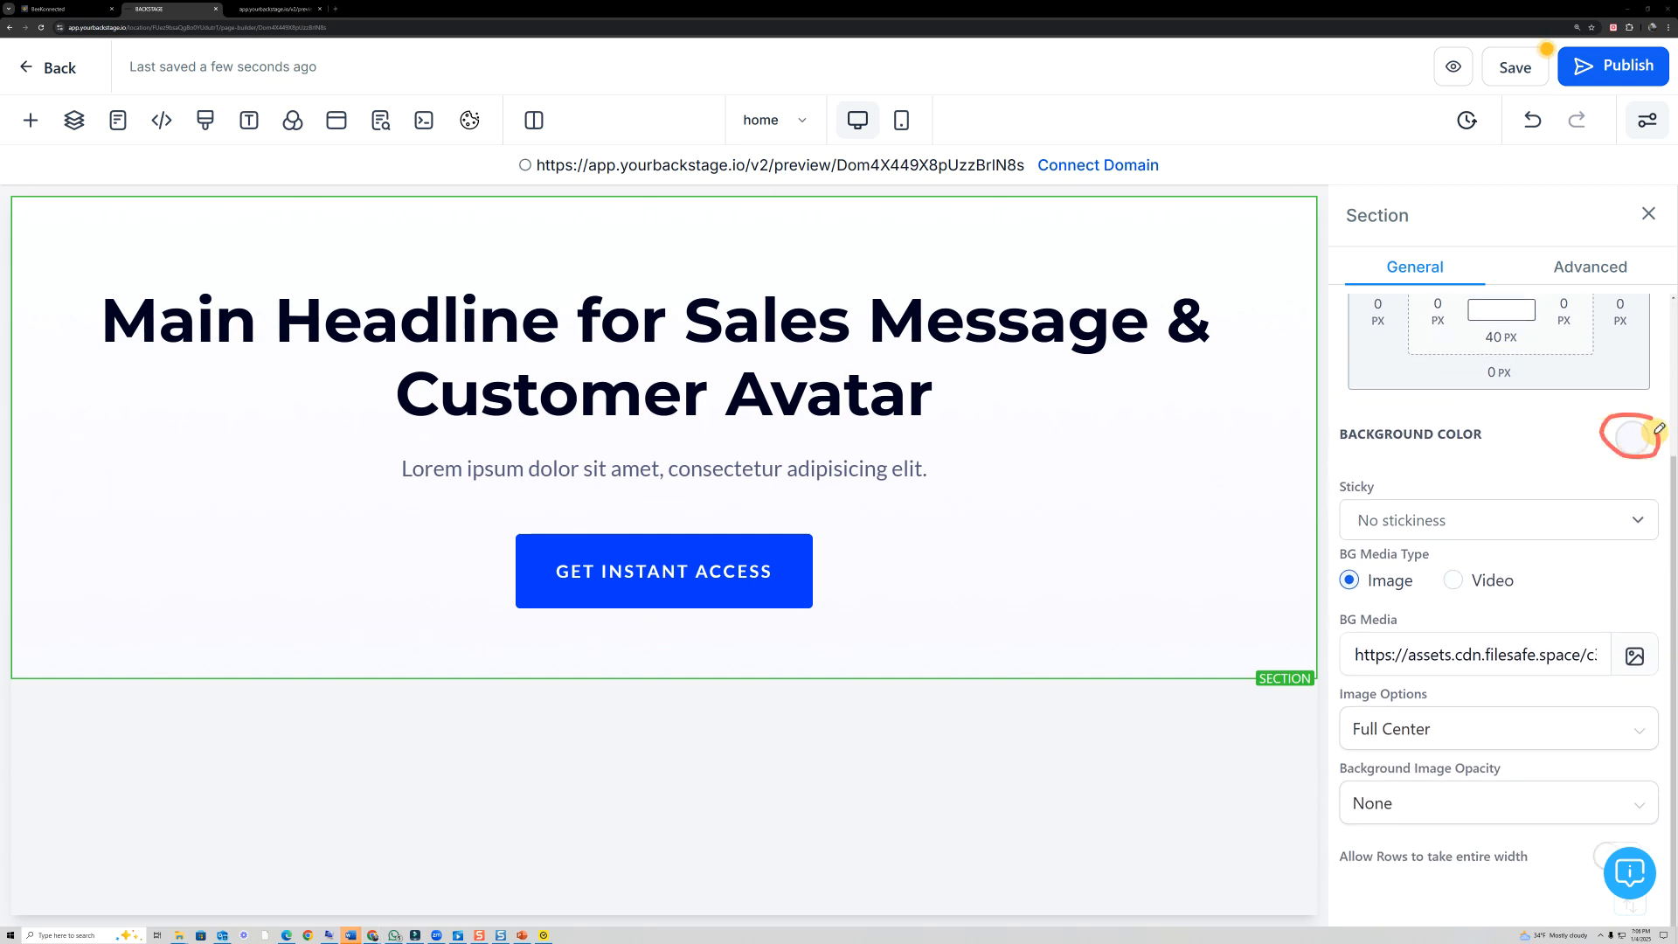
pyautogui.moveTo(1624, 633)
pyautogui.mouseDown()
pyautogui.moveTo(1364, 619)
pyautogui.moveTo(1565, 685)
pyautogui.moveTo(1624, 649)
pyautogui.mouseUp()
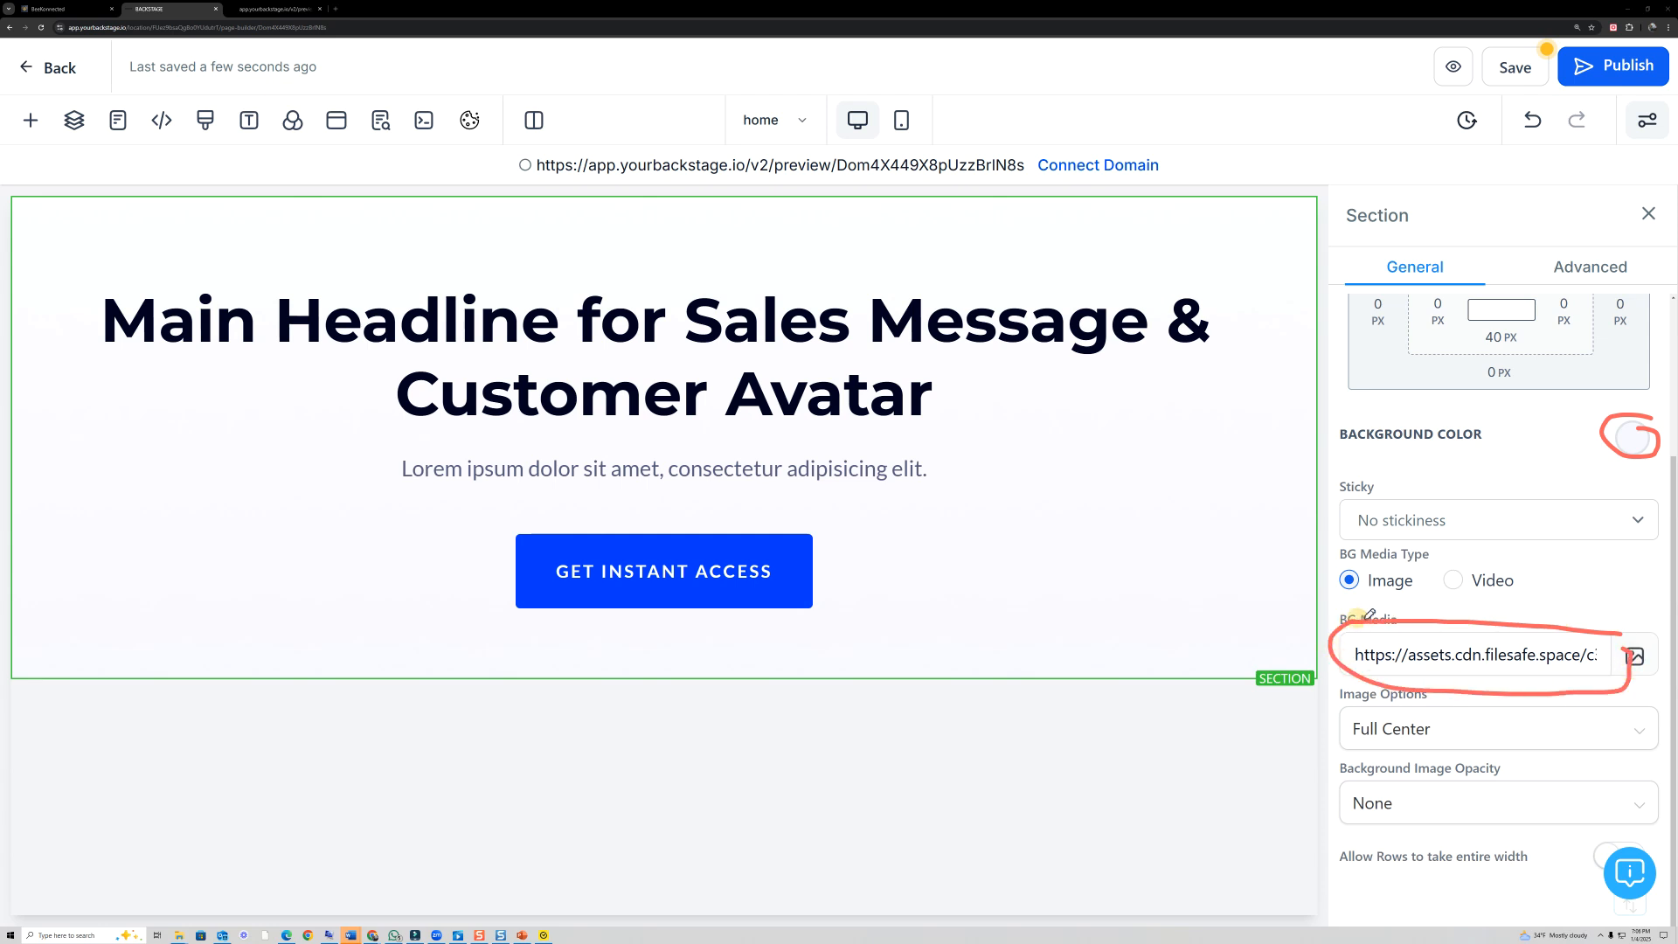
pyautogui.moveTo(1379, 610); pyautogui.dragTo(1420, 624)
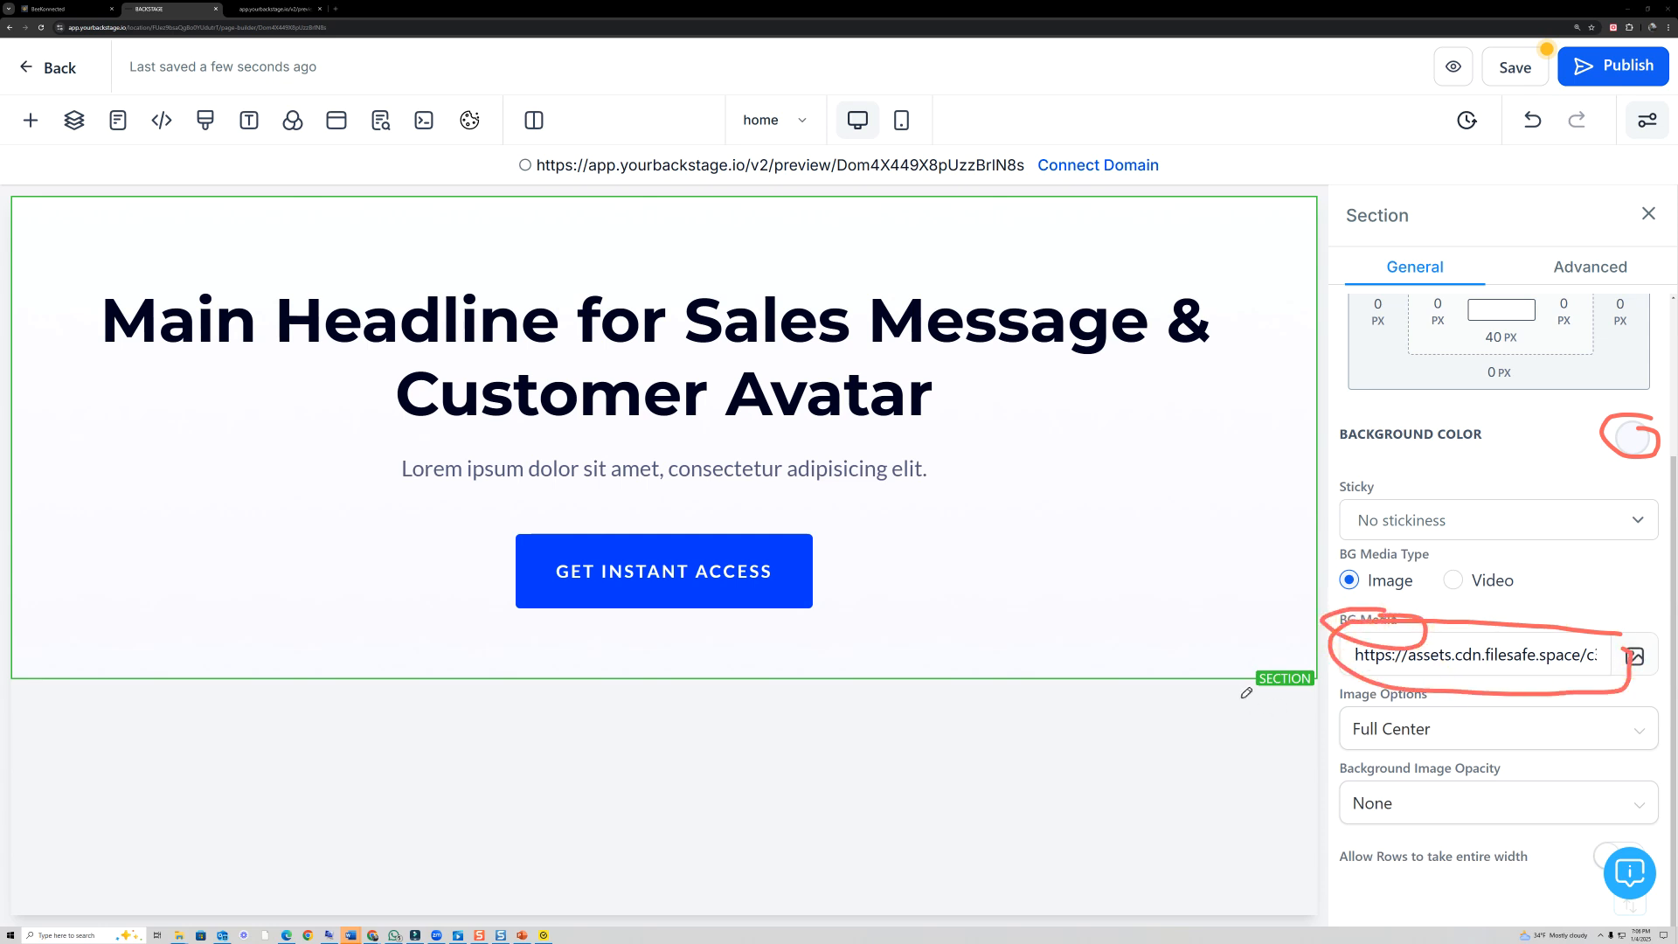
pyautogui.press('Escape')
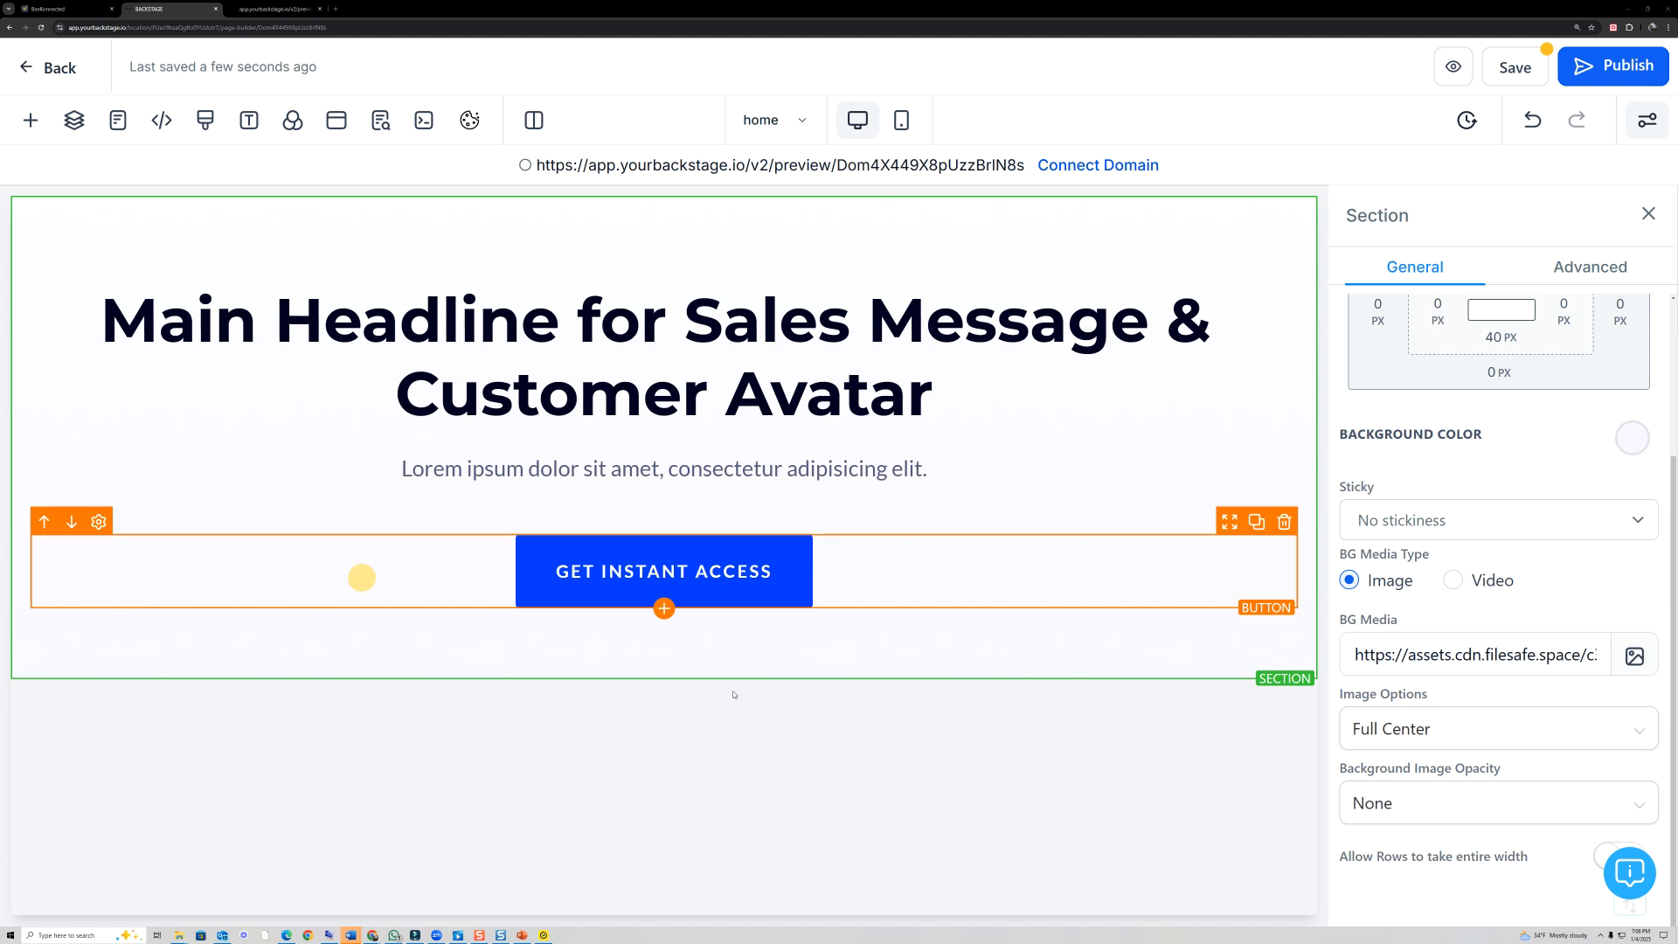
# - Remove the Welcome section's background image by clearing its media URL
pyautogui.click(1349, 645)
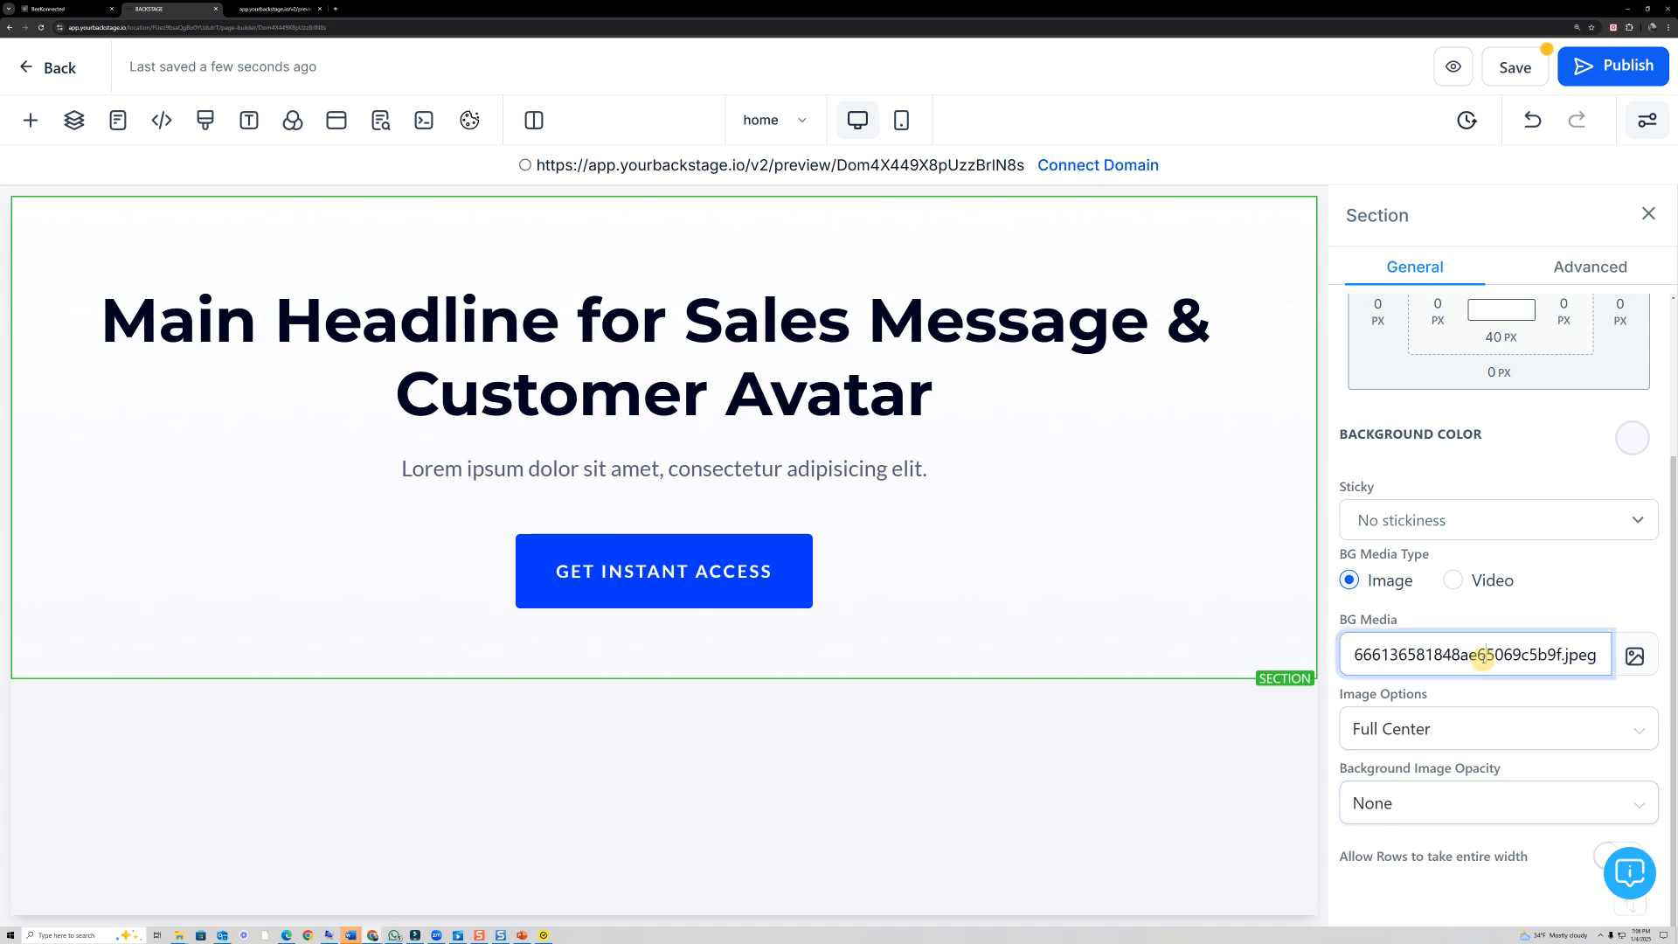
pyautogui.hotkey('ctrl', 'a')
pyautogui.press('BackSpace')
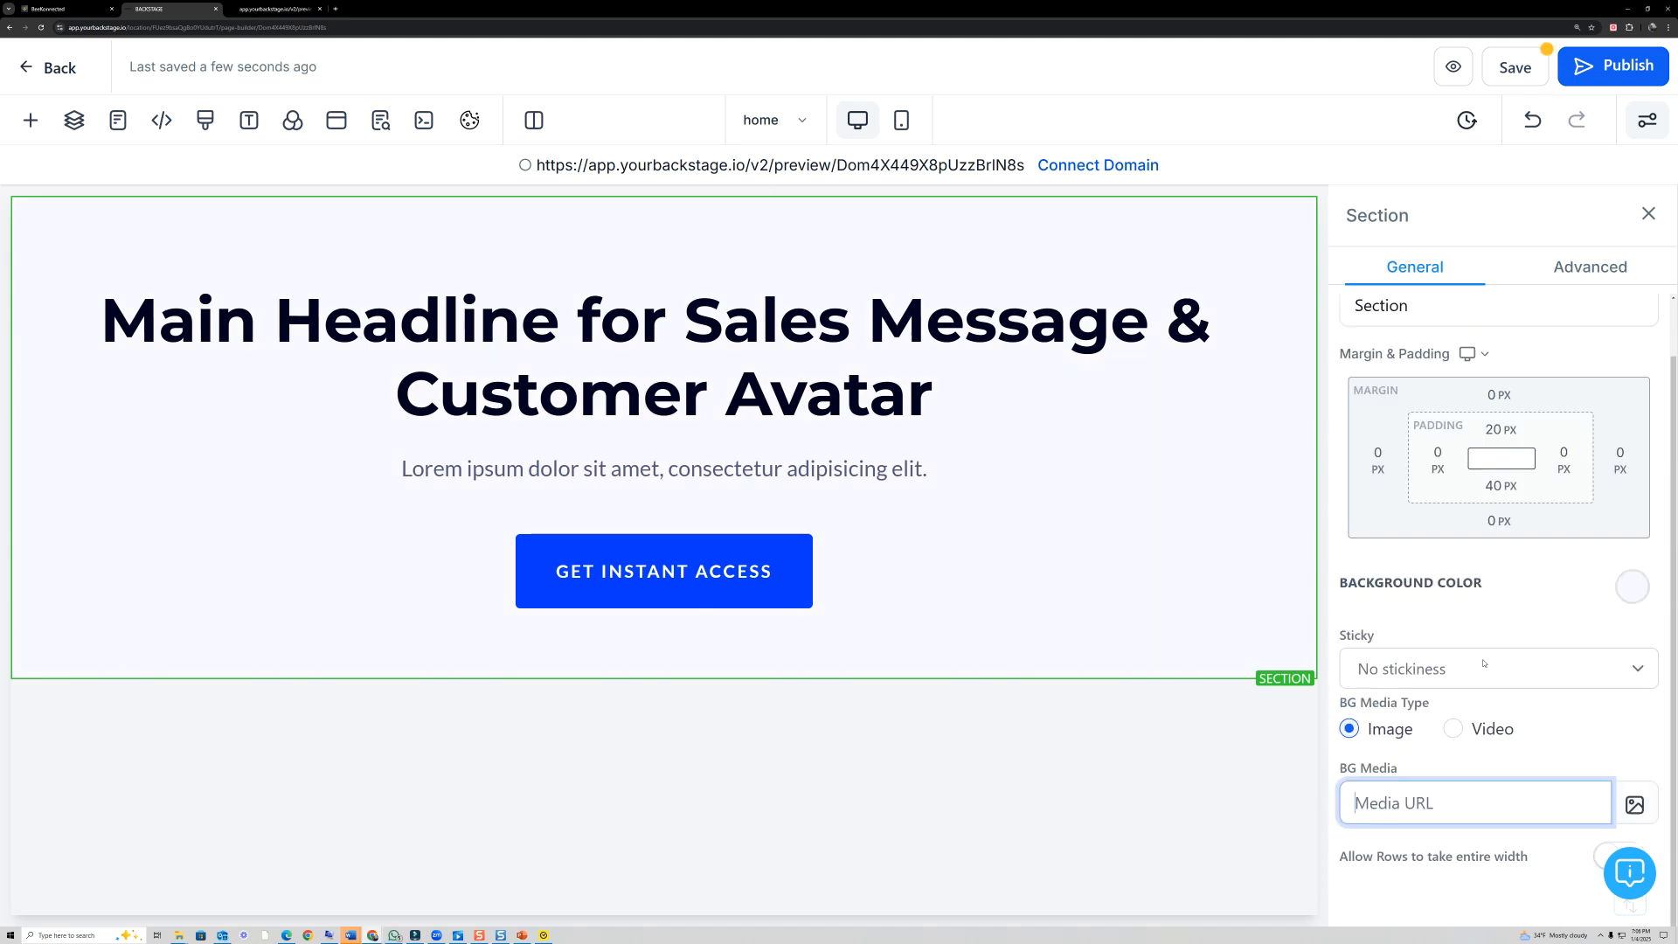
pyautogui.click(1506, 613)
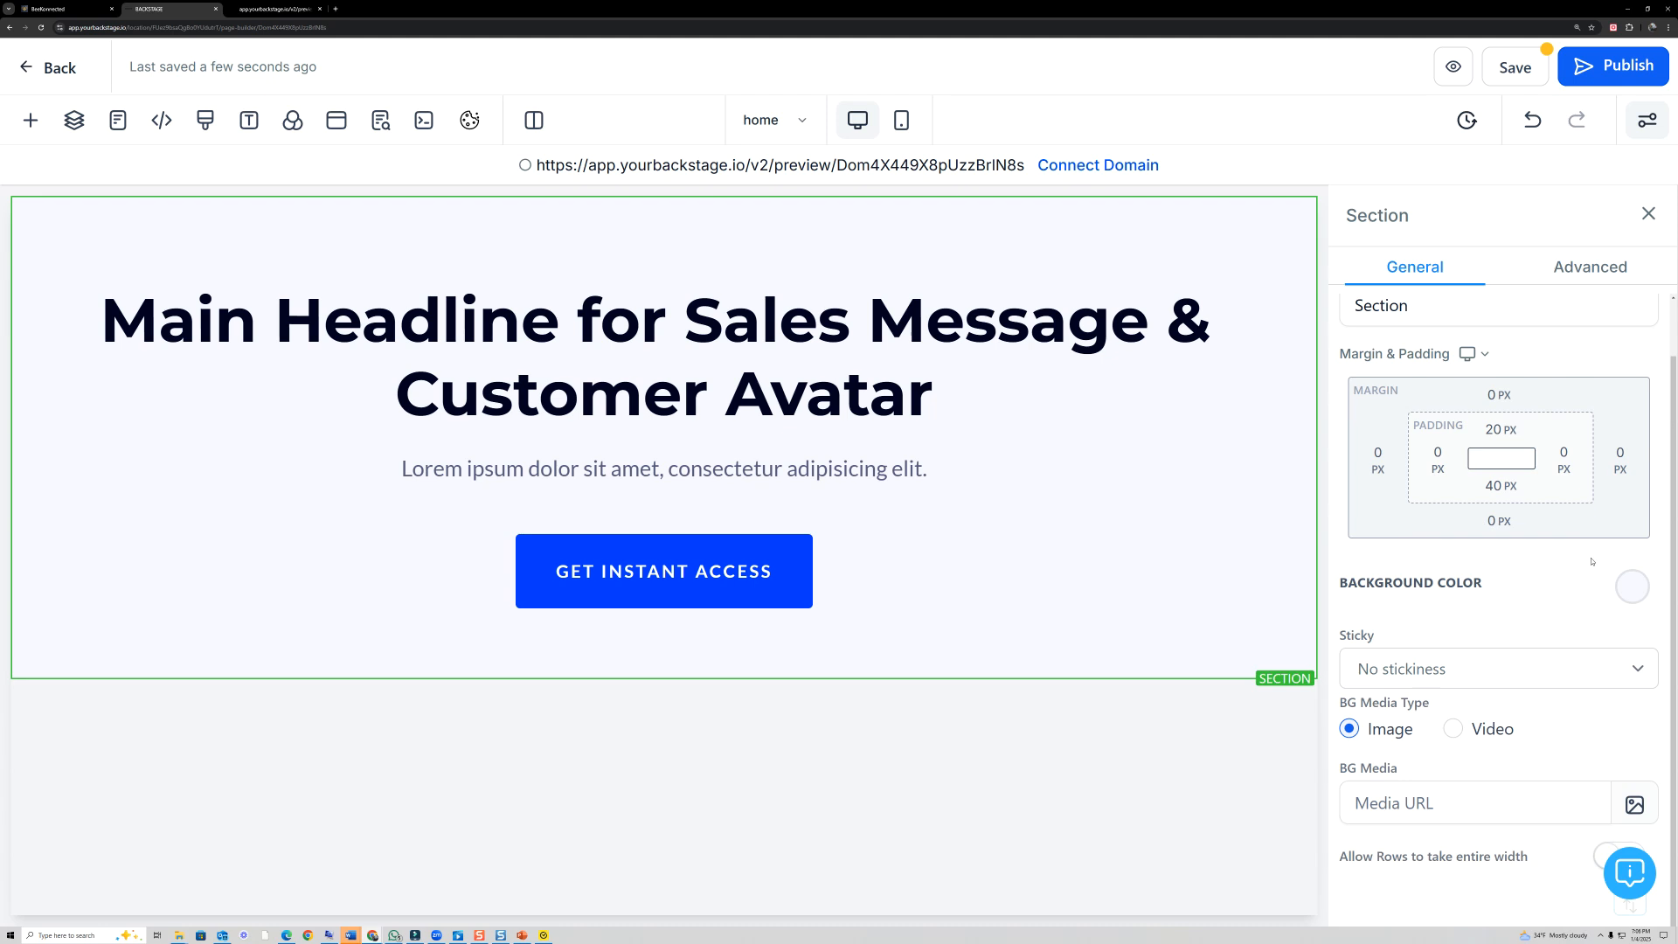
# - Try blue as the Welcome section's background color, and set it to transparent
pyautogui.click(1634, 586)
pyautogui.click(1394, 635)
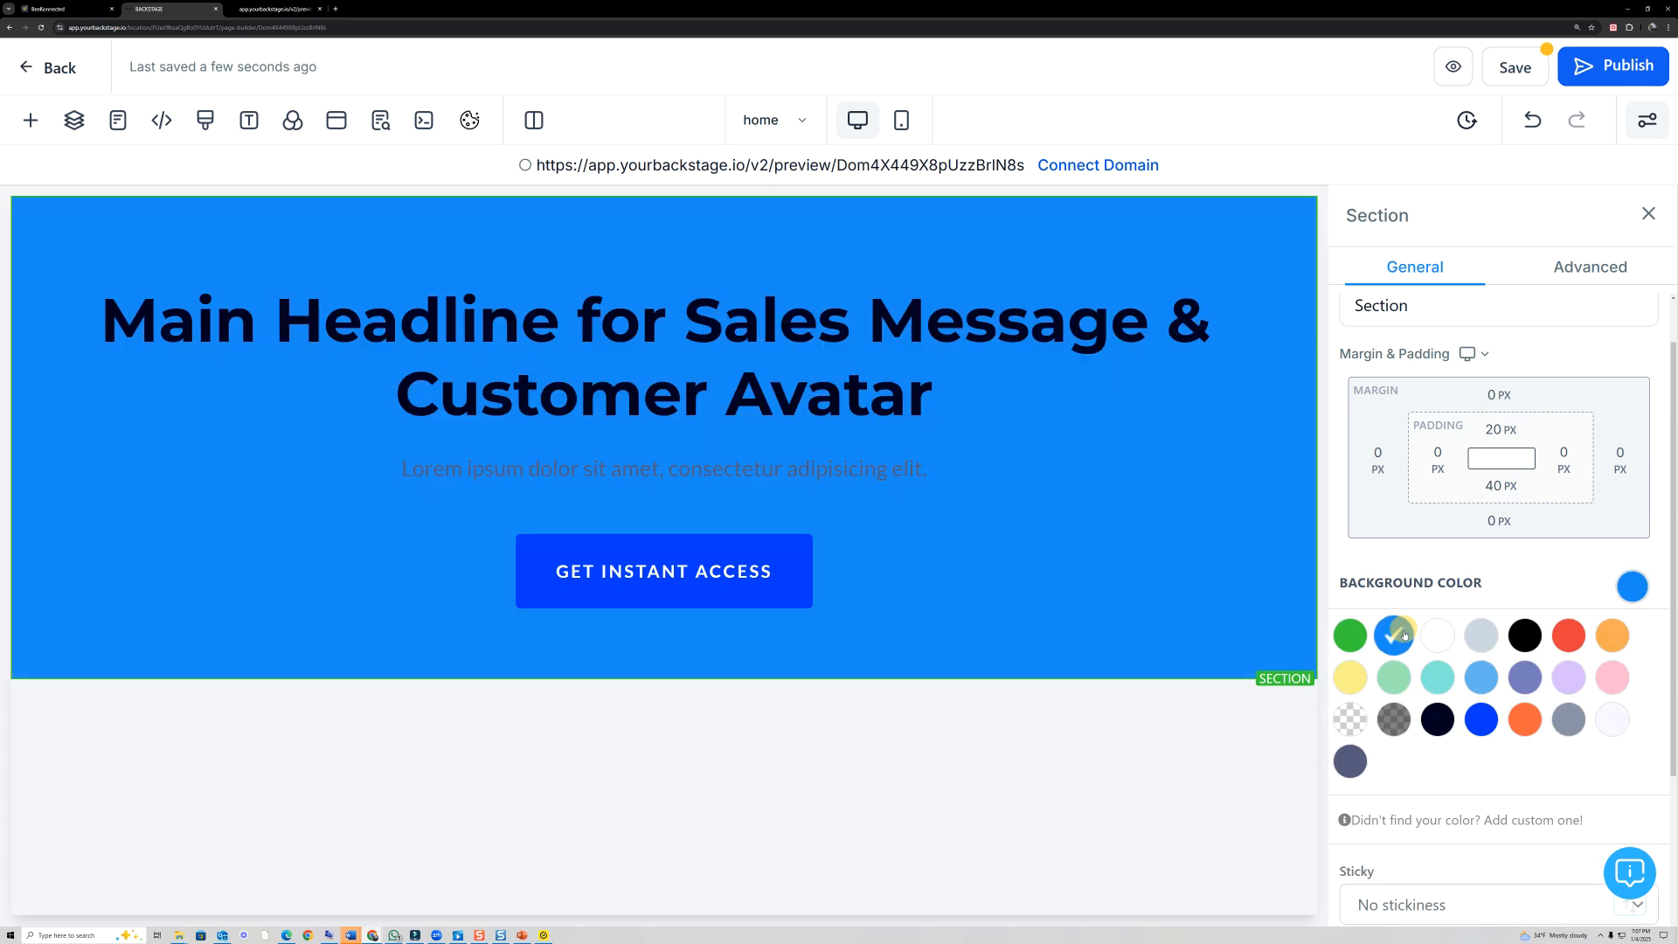
pyautogui.click(1338, 715)
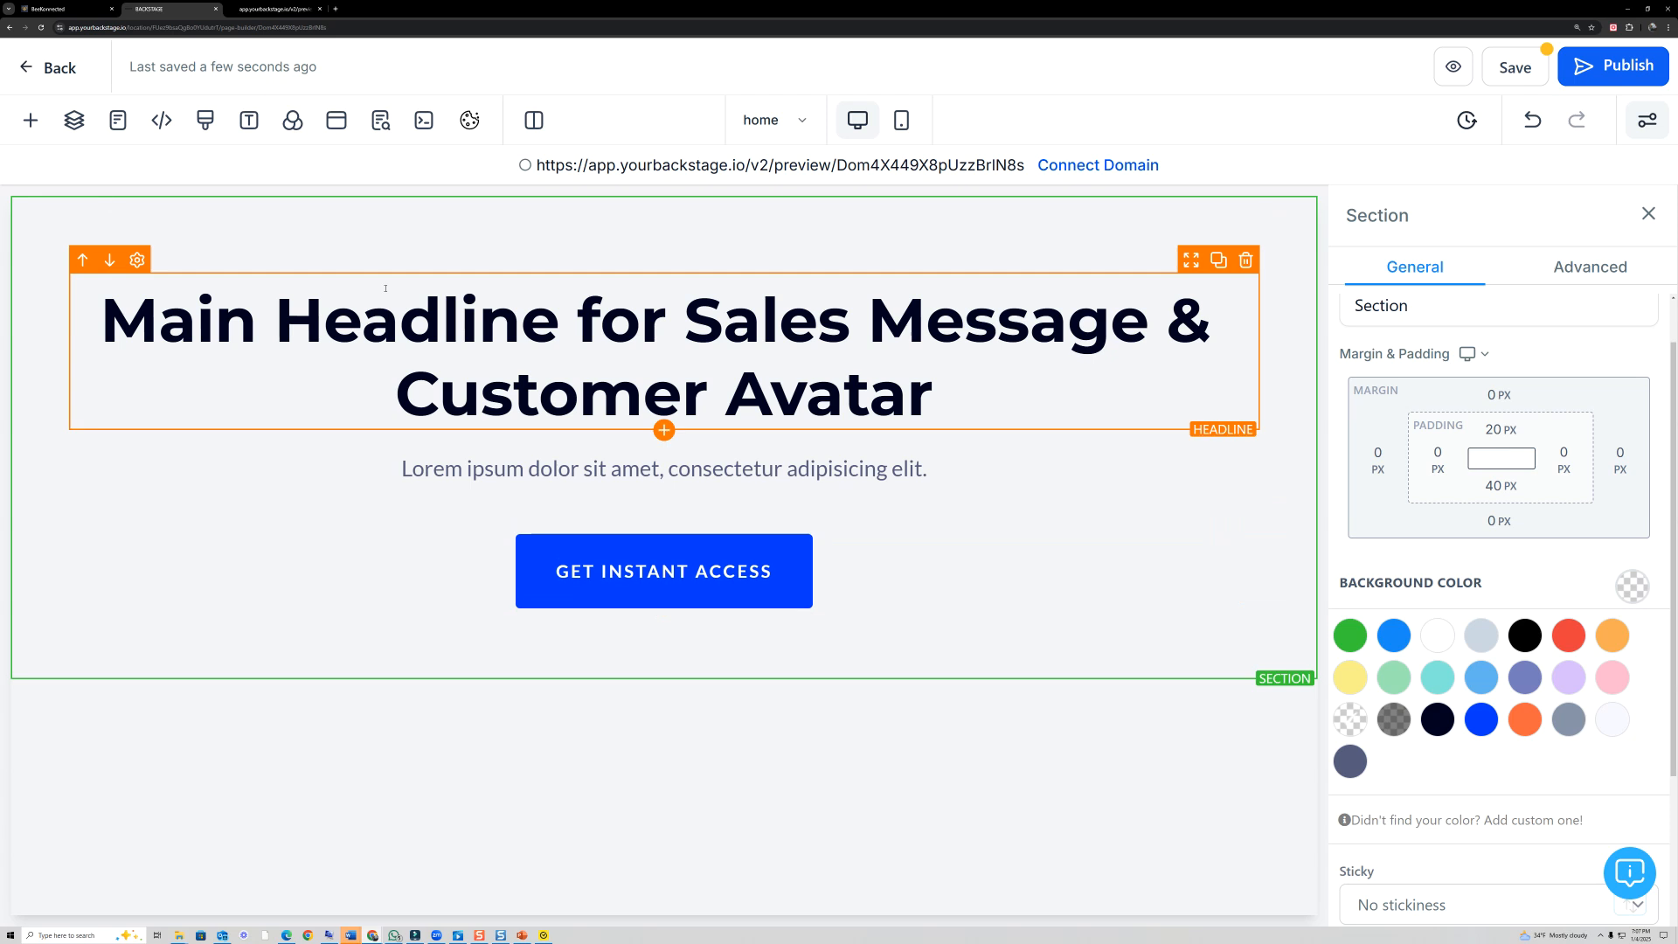
# - Add the light prebuilt Product section "The Perfect Offer Stack" below the Welcome section
pyautogui.click(28, 124)
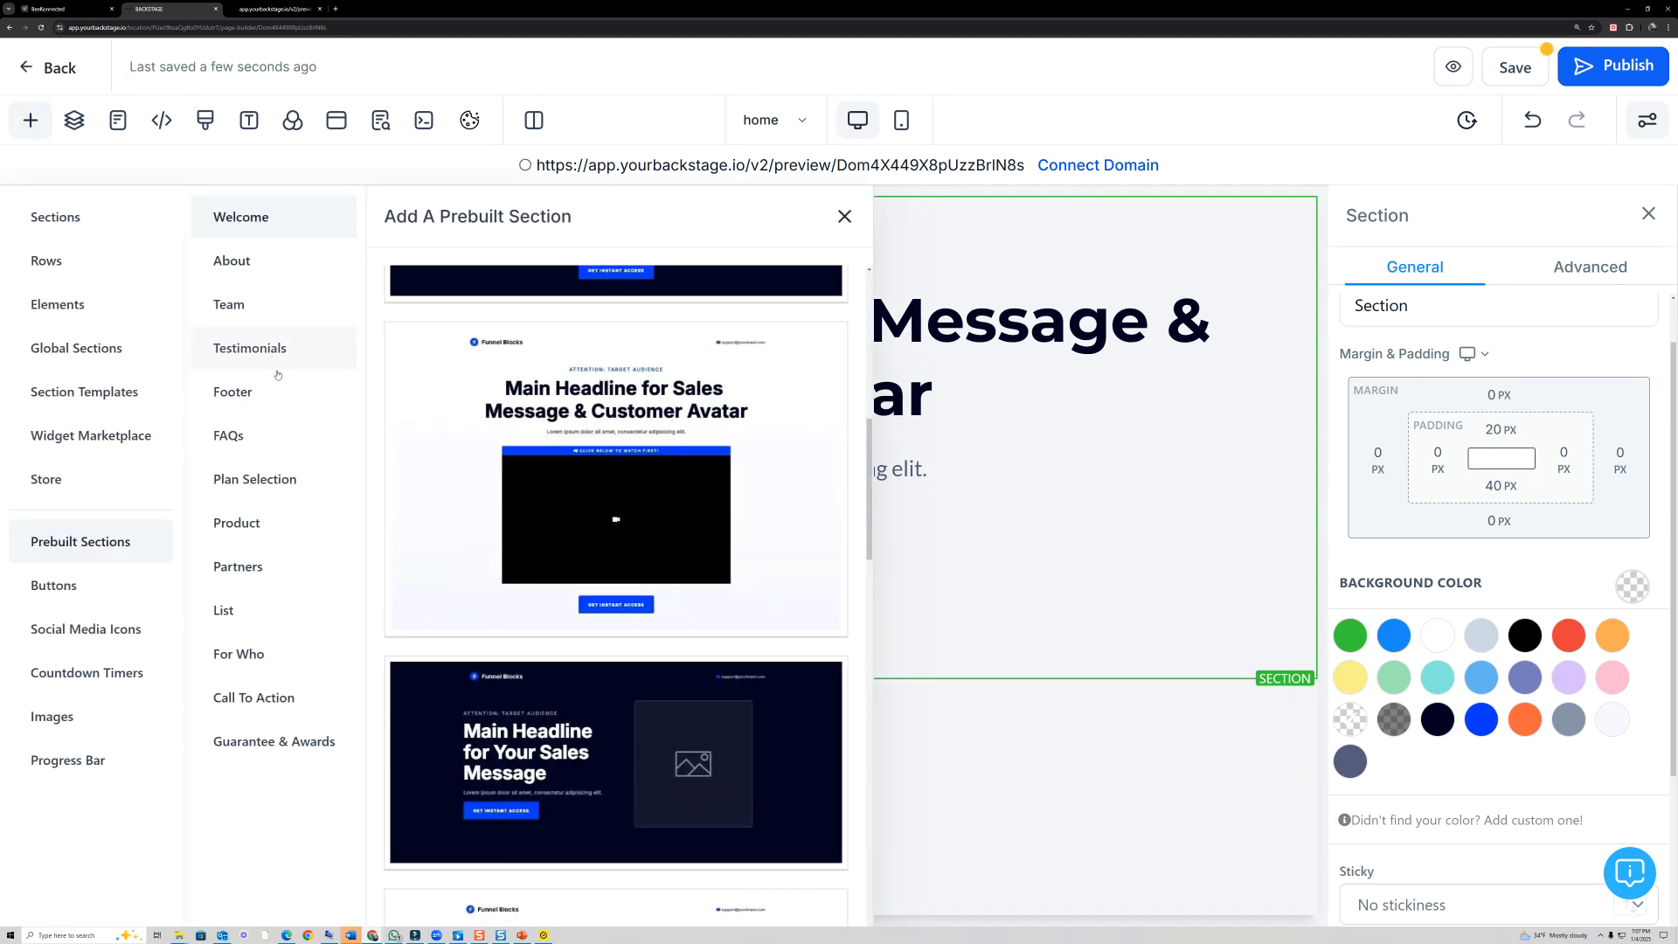
pyautogui.click(252, 521)
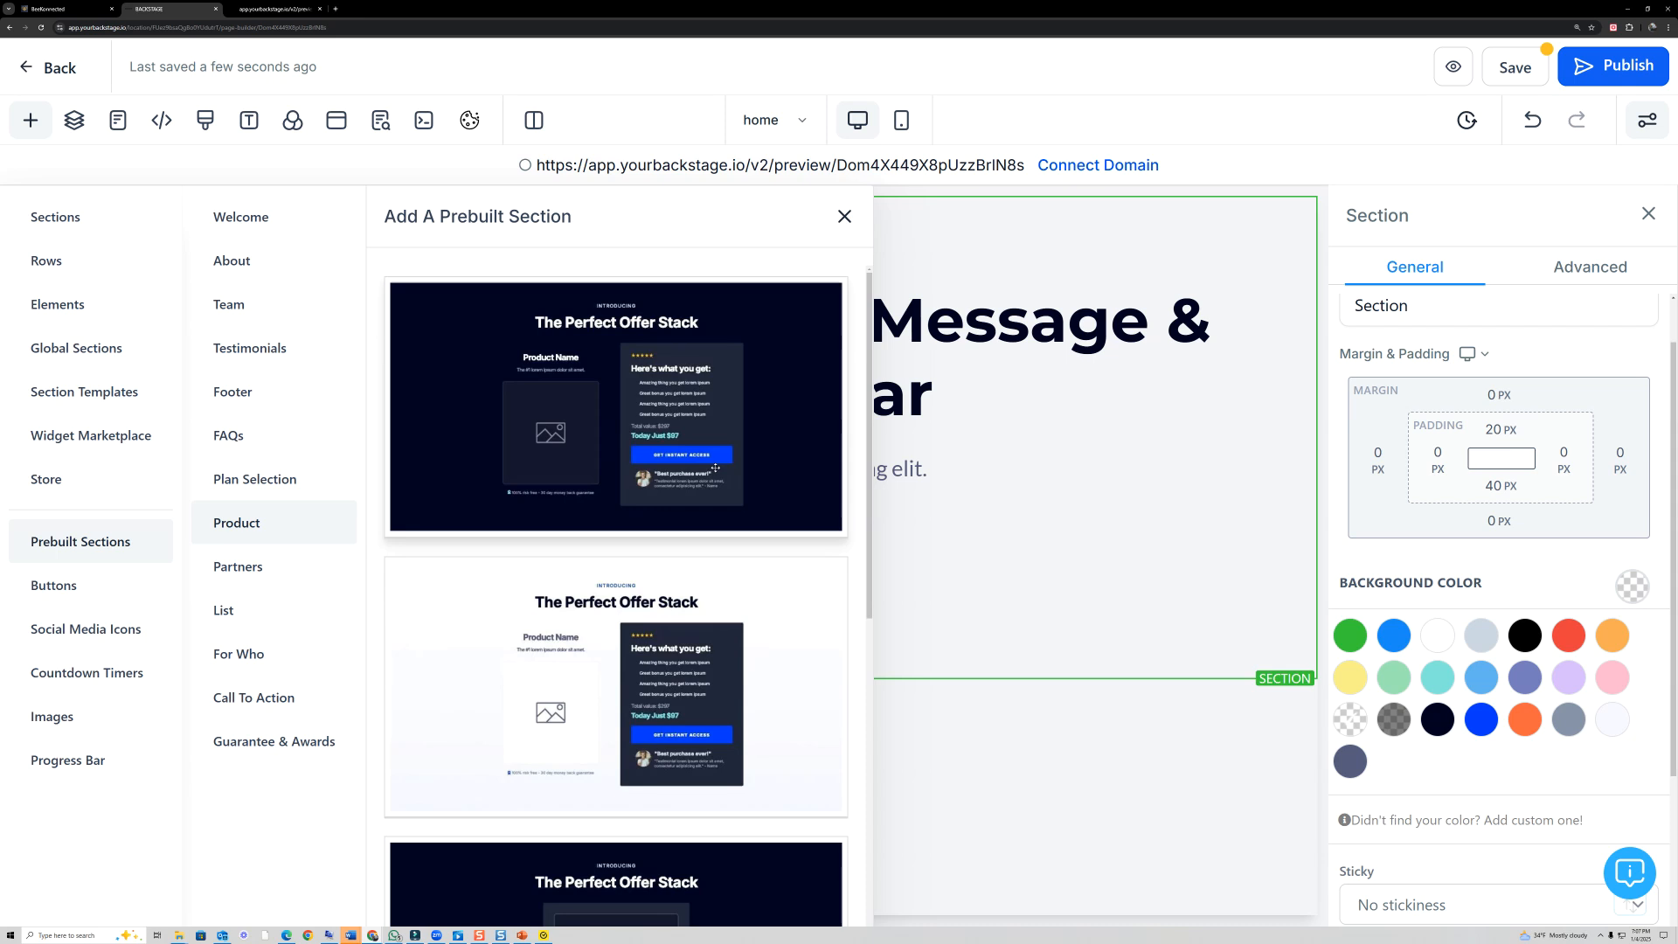
pyautogui.scroll(-5, 715, 467)
pyautogui.scroll(3, 739, 516)
pyautogui.moveTo(671, 581); pyautogui.dragTo(973, 696)
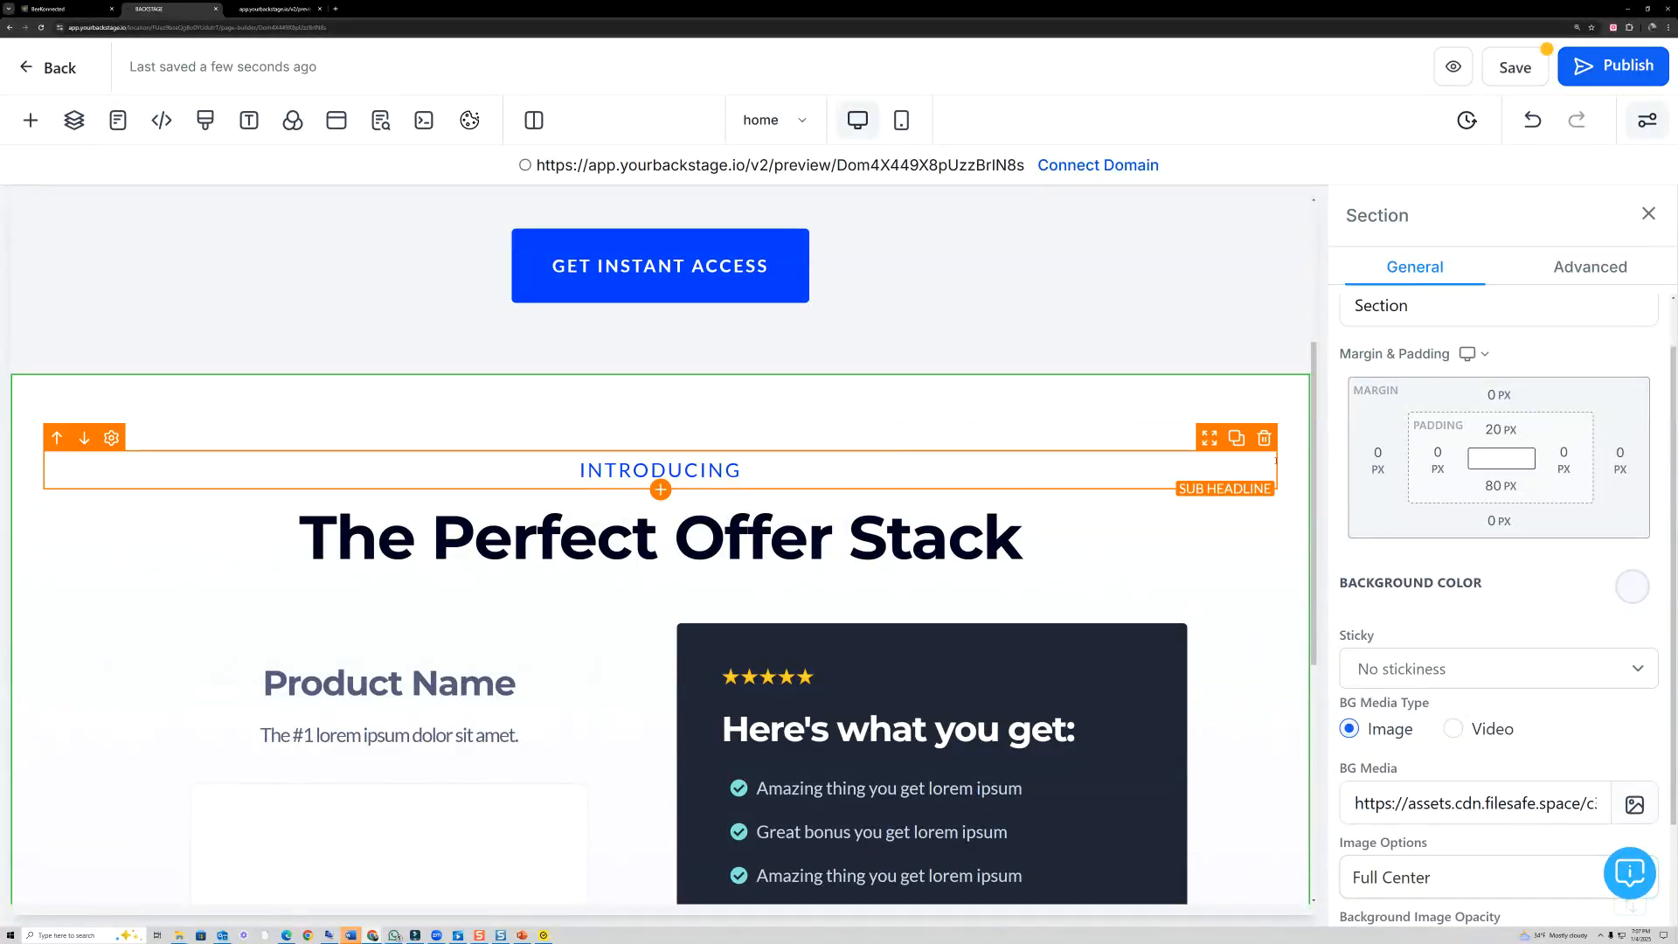
# - Delete the placeholder image beneath "Product Name" in the offer section
pyautogui.scroll(-5, 1265, 440)
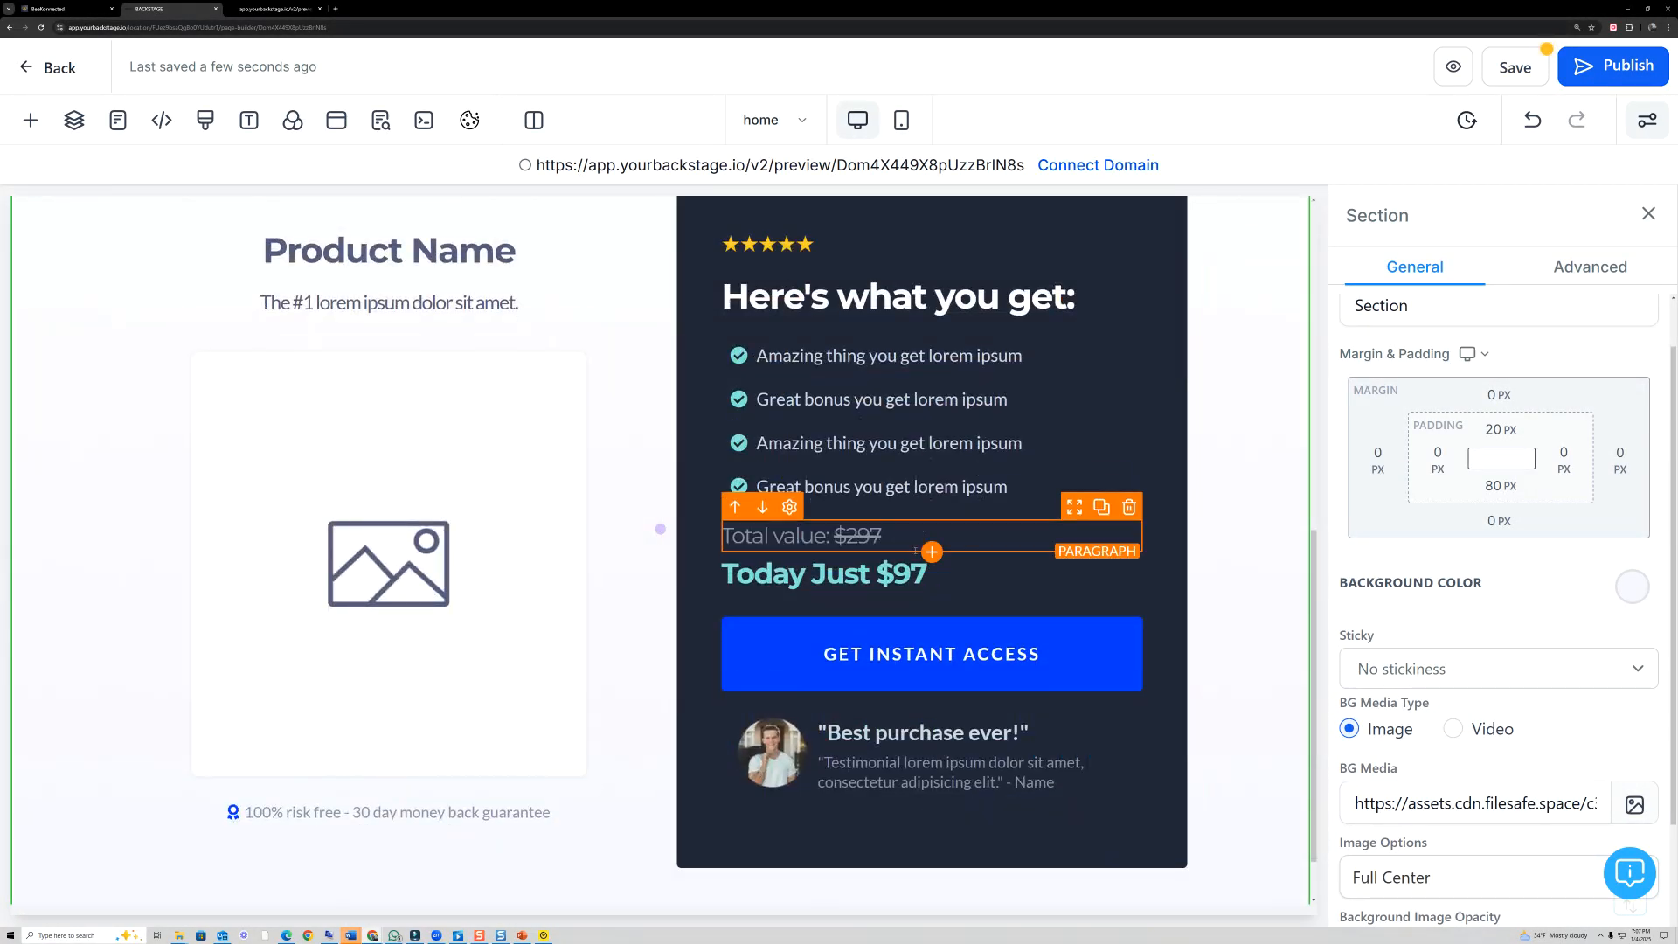
pyautogui.scroll(1, 522, 577)
pyautogui.scroll(1, 522, 577)
pyautogui.click(586, 416)
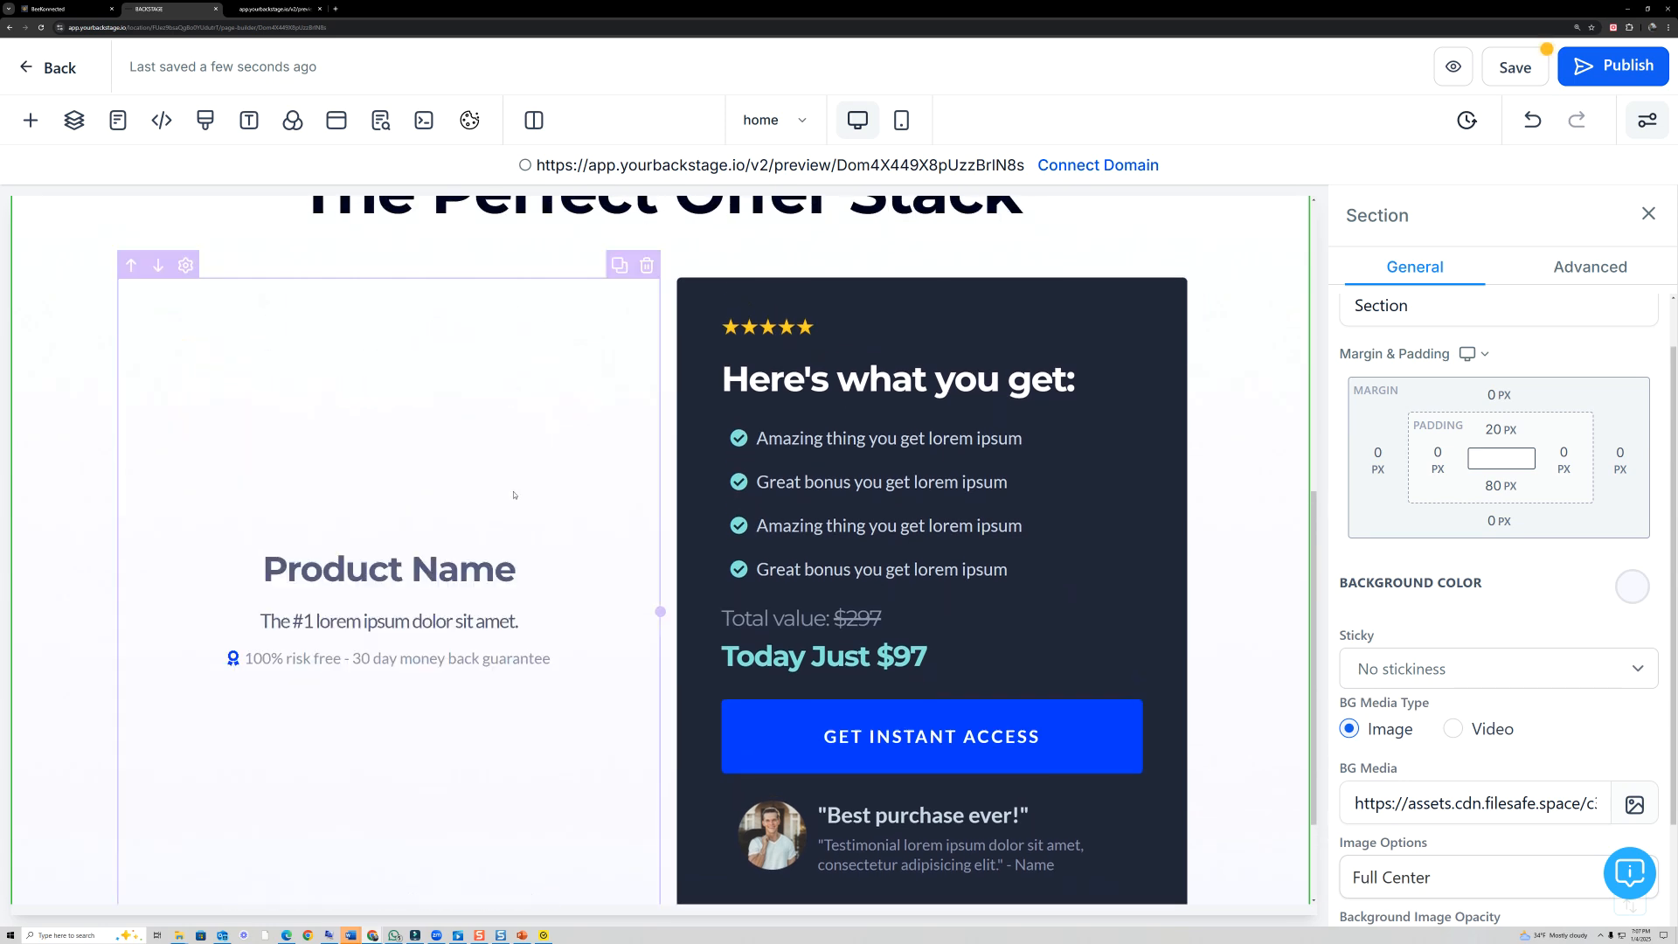
# - Add a Video element below the "100% risk free" paragraph in the product column and delete that paragraph
pyautogui.click(389, 670)
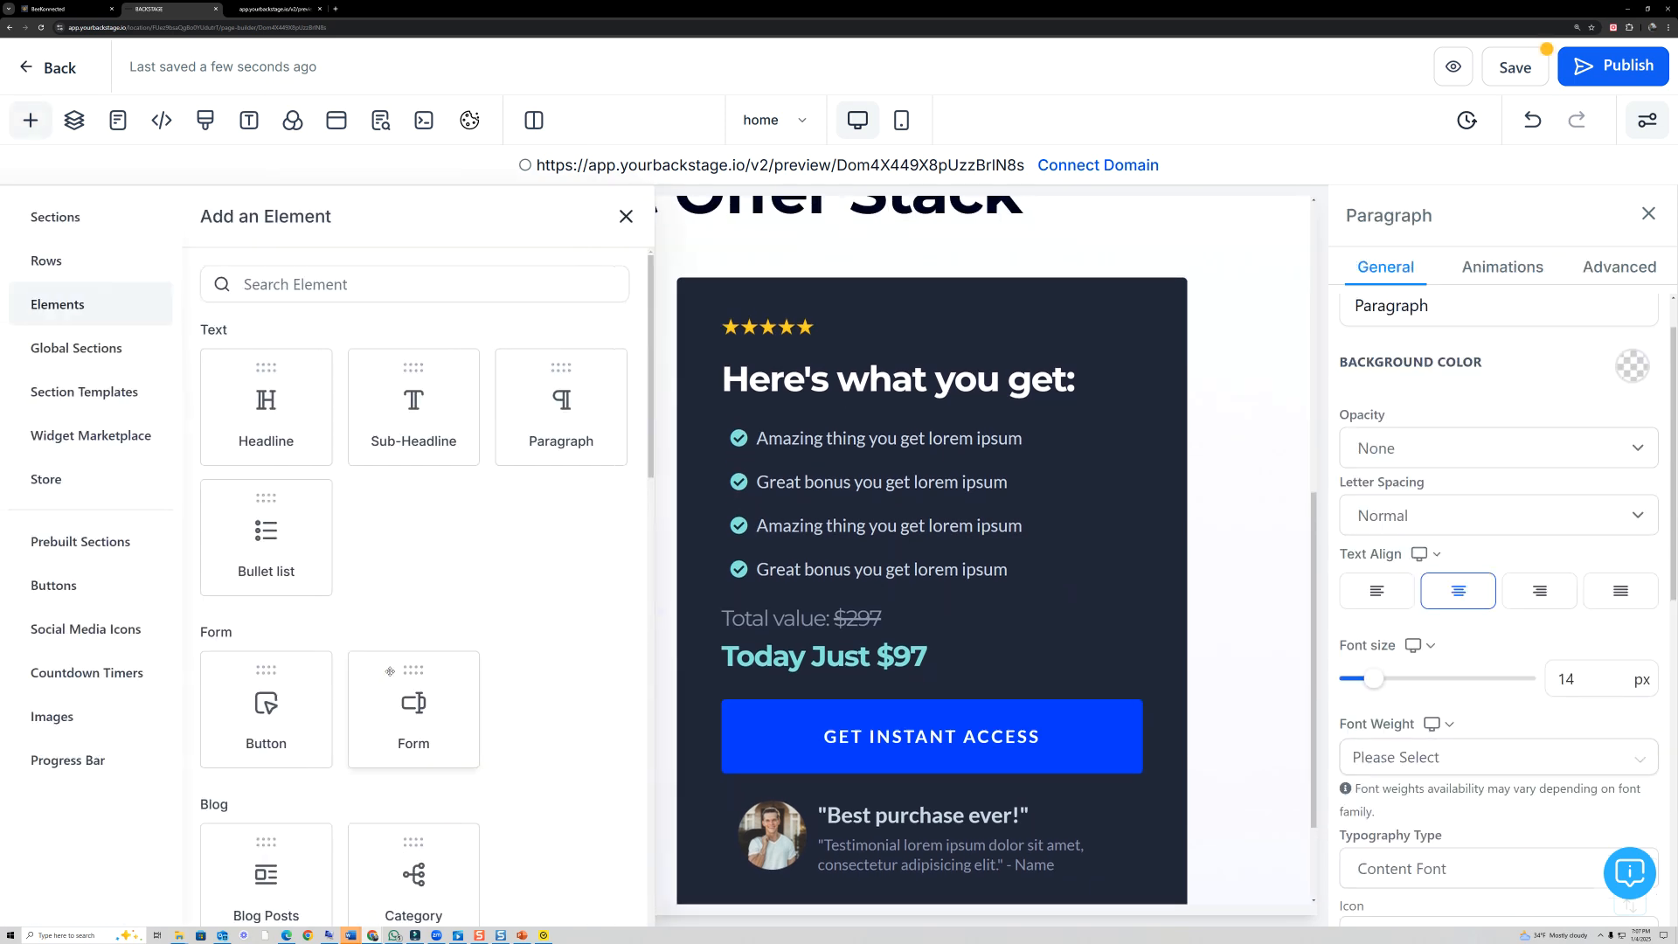
pyautogui.scroll(-6, 407, 606)
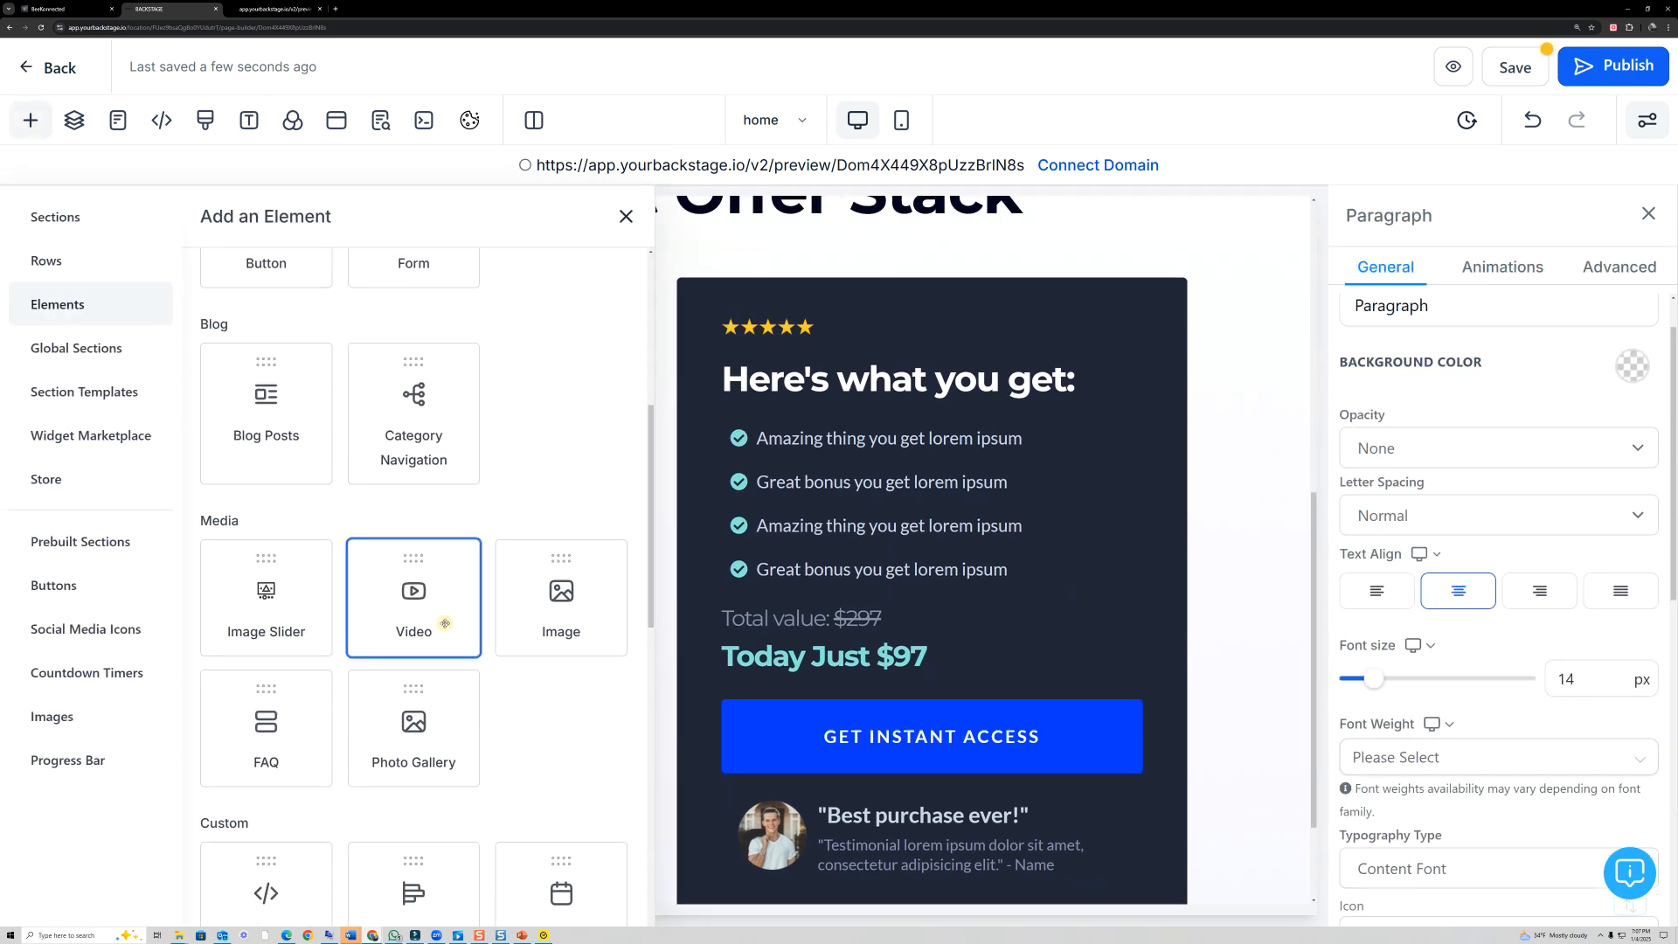
pyautogui.click(441, 624)
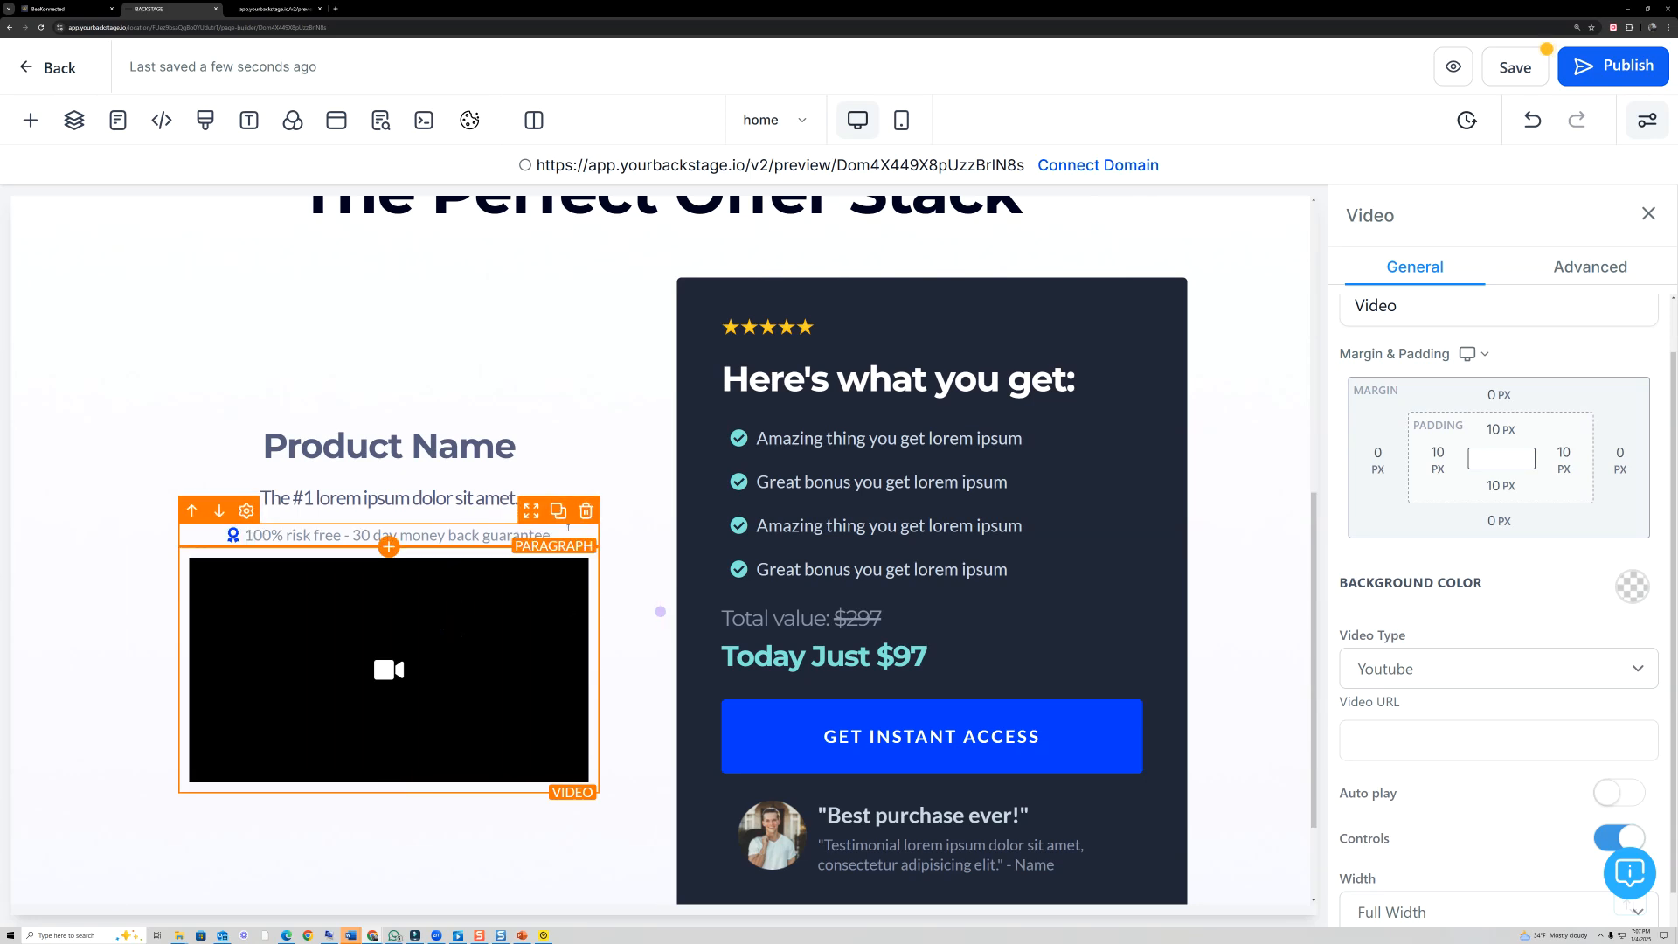
pyautogui.click(586, 513)
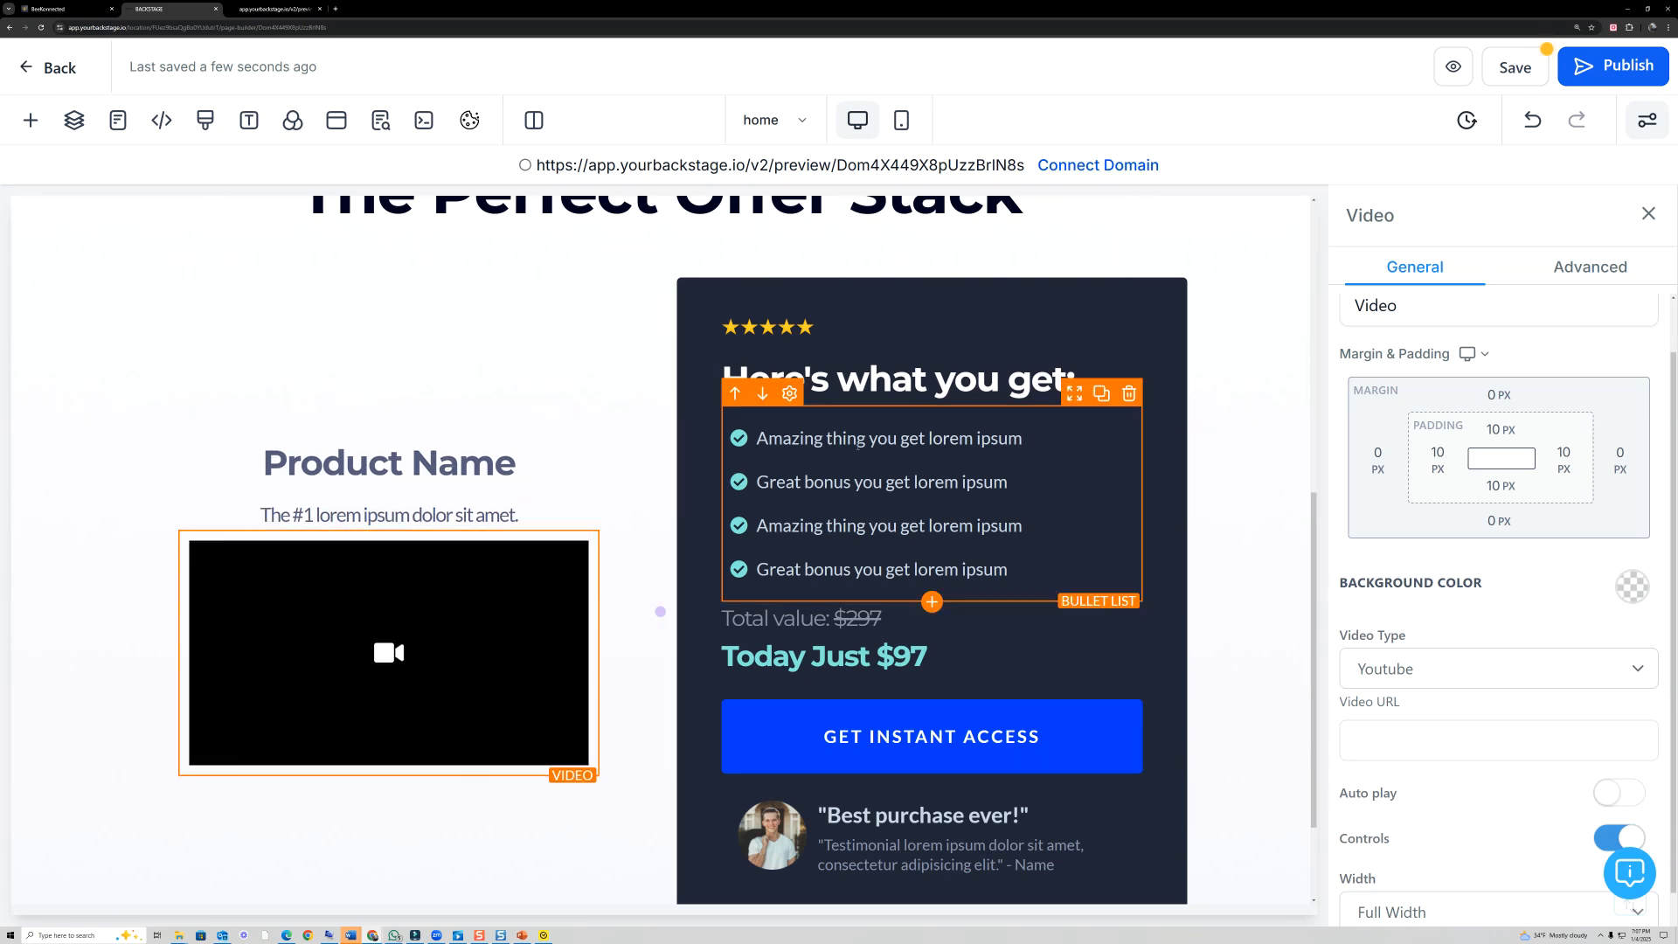
# - Change the icon color of the bullet list under "Here's what you get:" to red
pyautogui.click(745, 441)
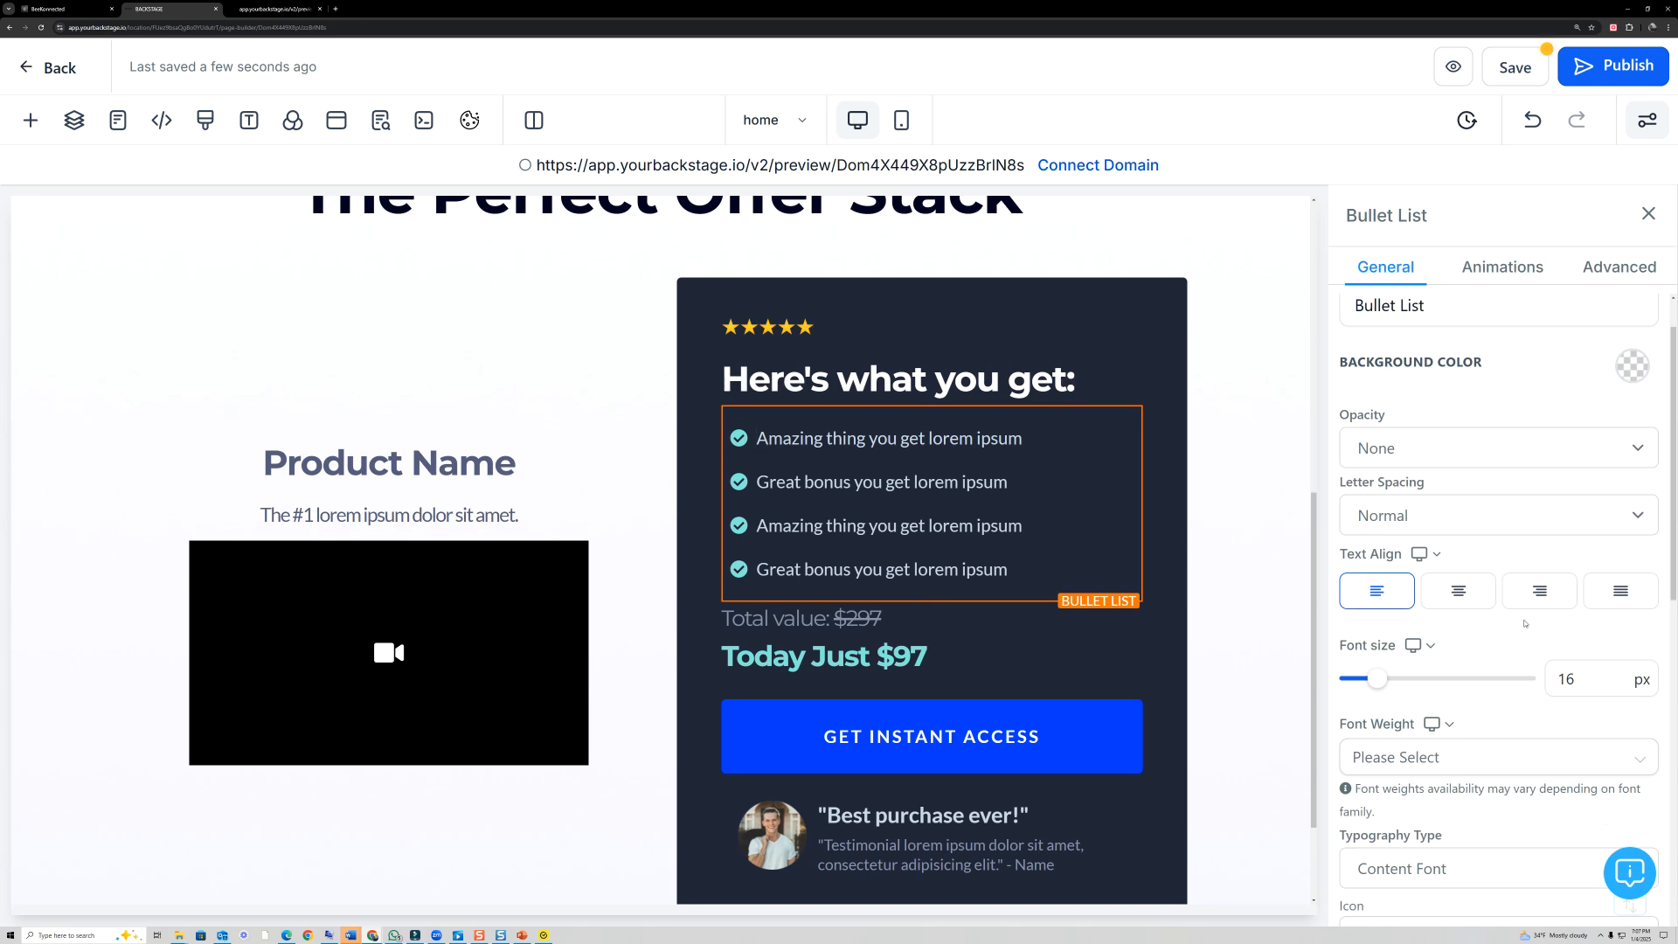
pyautogui.scroll(-5, 1479, 617)
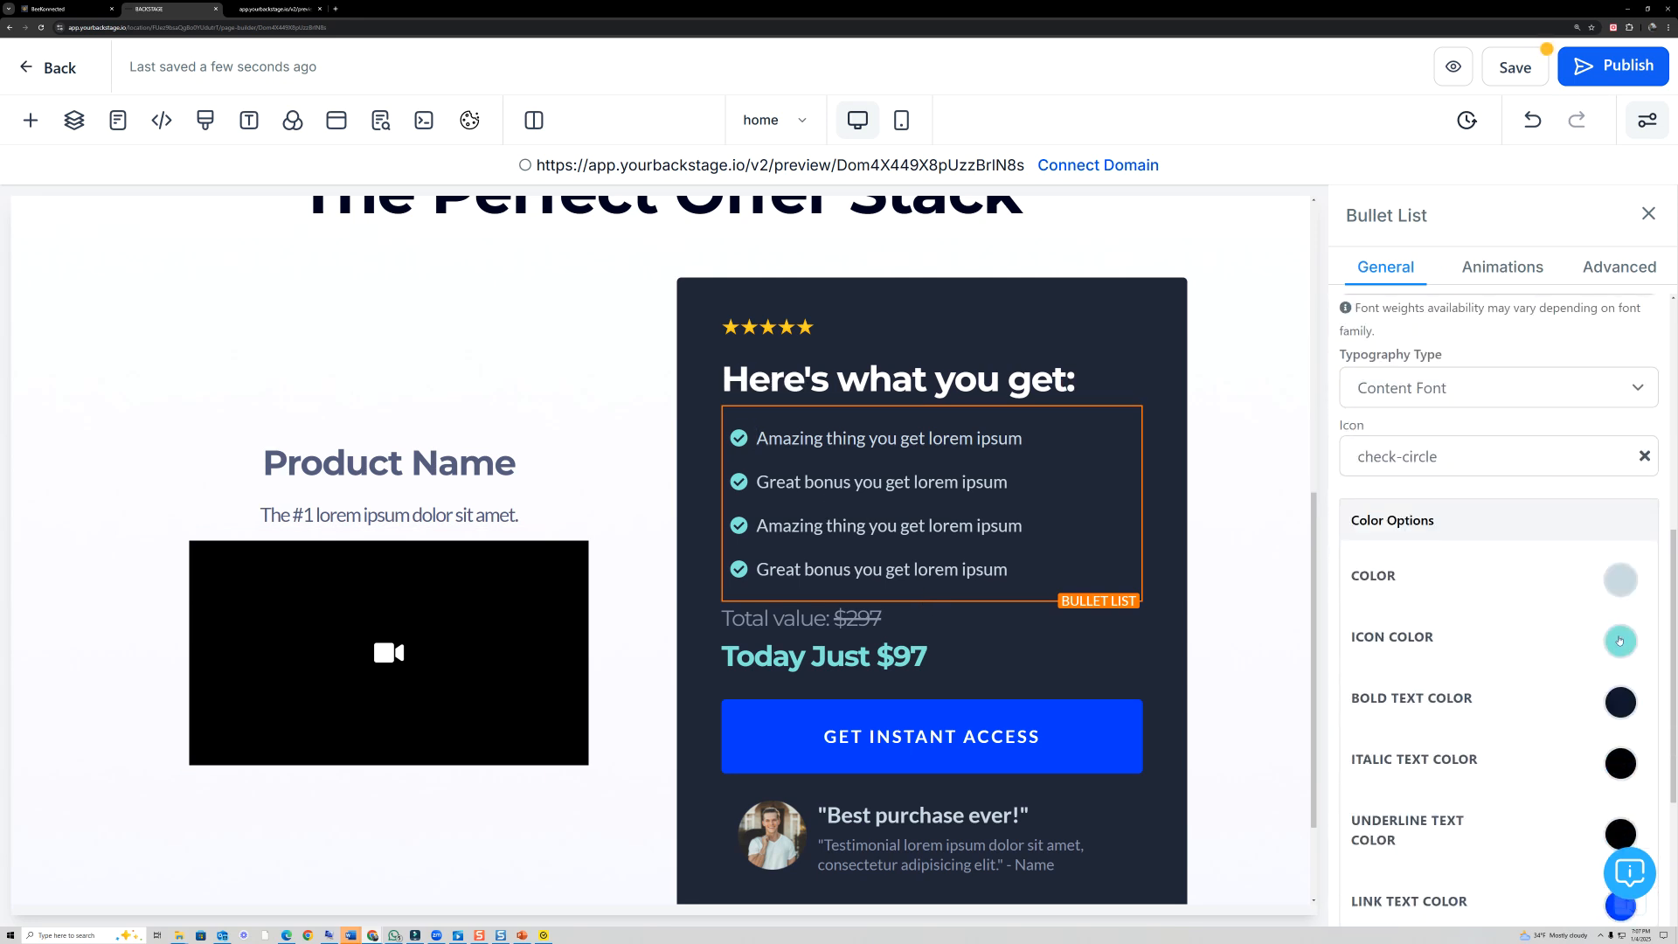
pyautogui.click(1619, 640)
pyautogui.click(1576, 691)
pyautogui.scroll(4, 1573, 693)
pyautogui.scroll(2, 1549, 666)
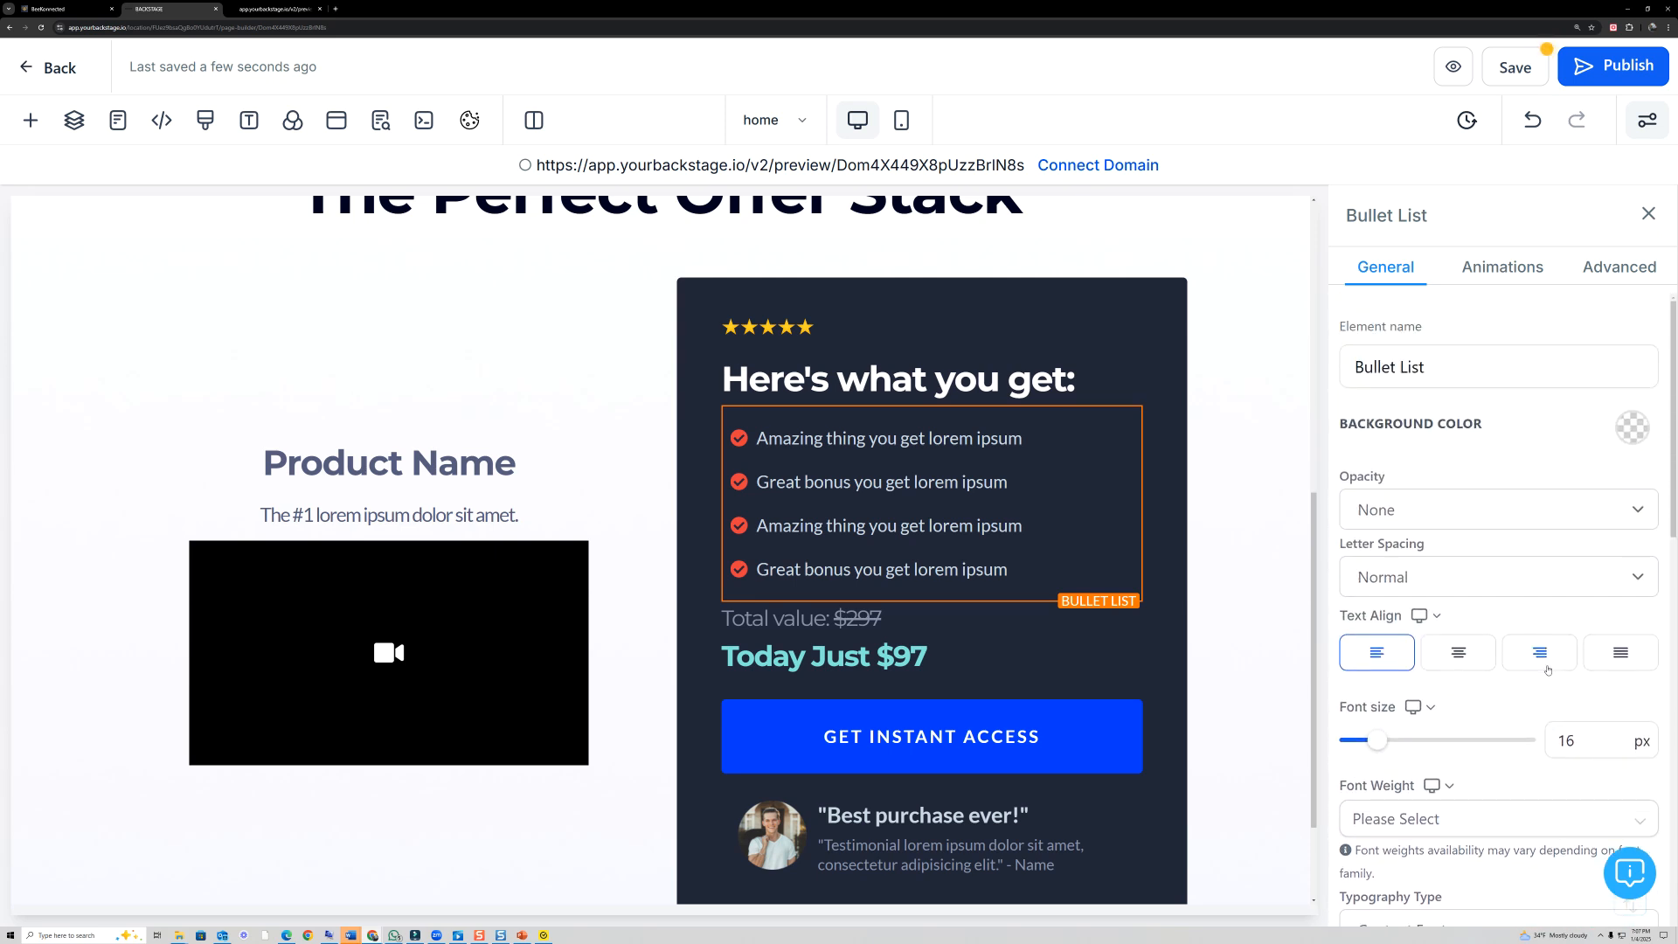
# - Search the bullet list's icons for "DOLLAR" and set its icon to hand-holding-usd
pyautogui.scroll(-4, 1547, 669)
pyautogui.click(1488, 620)
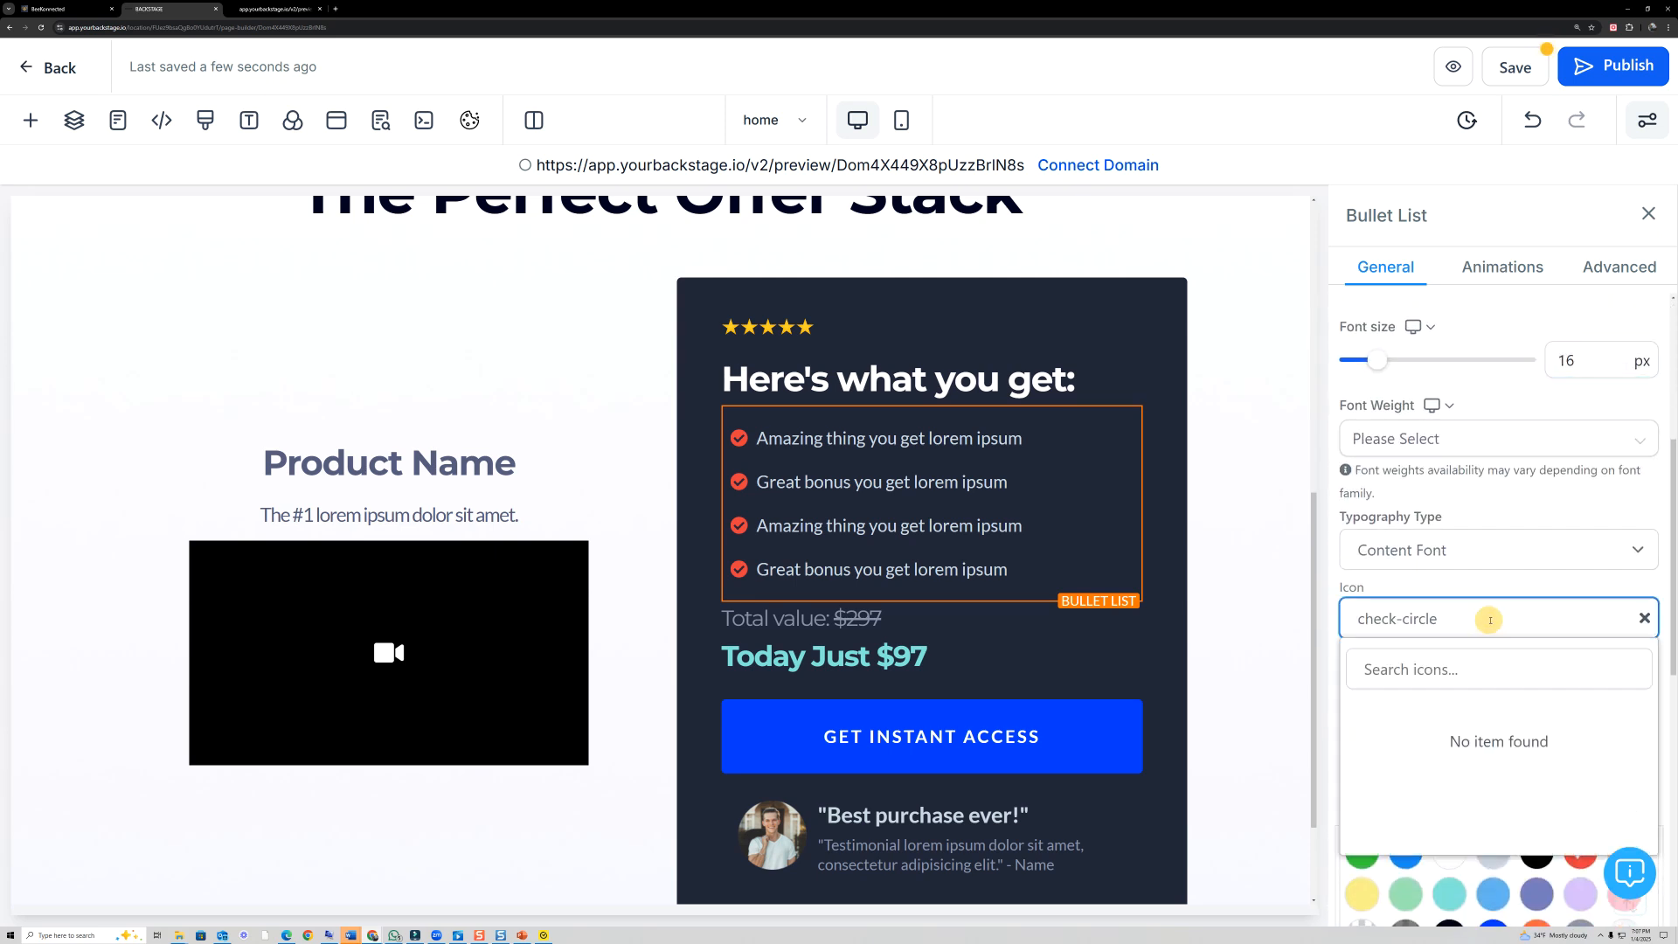
pyautogui.scroll(-2, 1493, 743)
pyautogui.scroll(2, 1490, 734)
pyautogui.click(1451, 671)
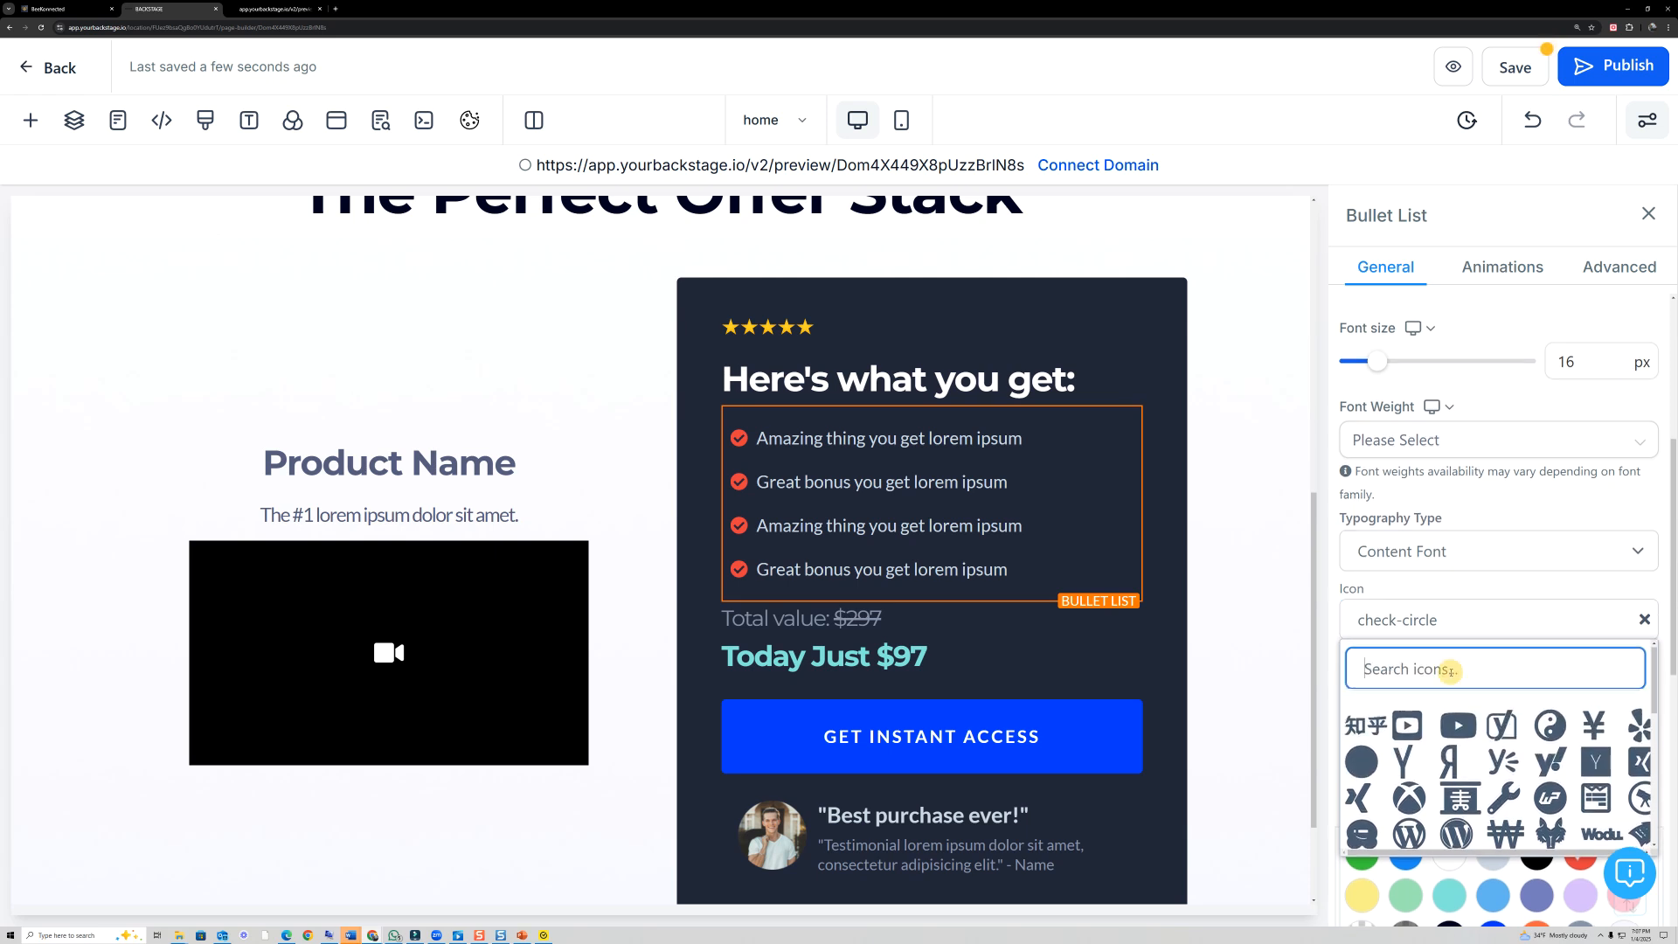
pyautogui.write('DOLLAR')
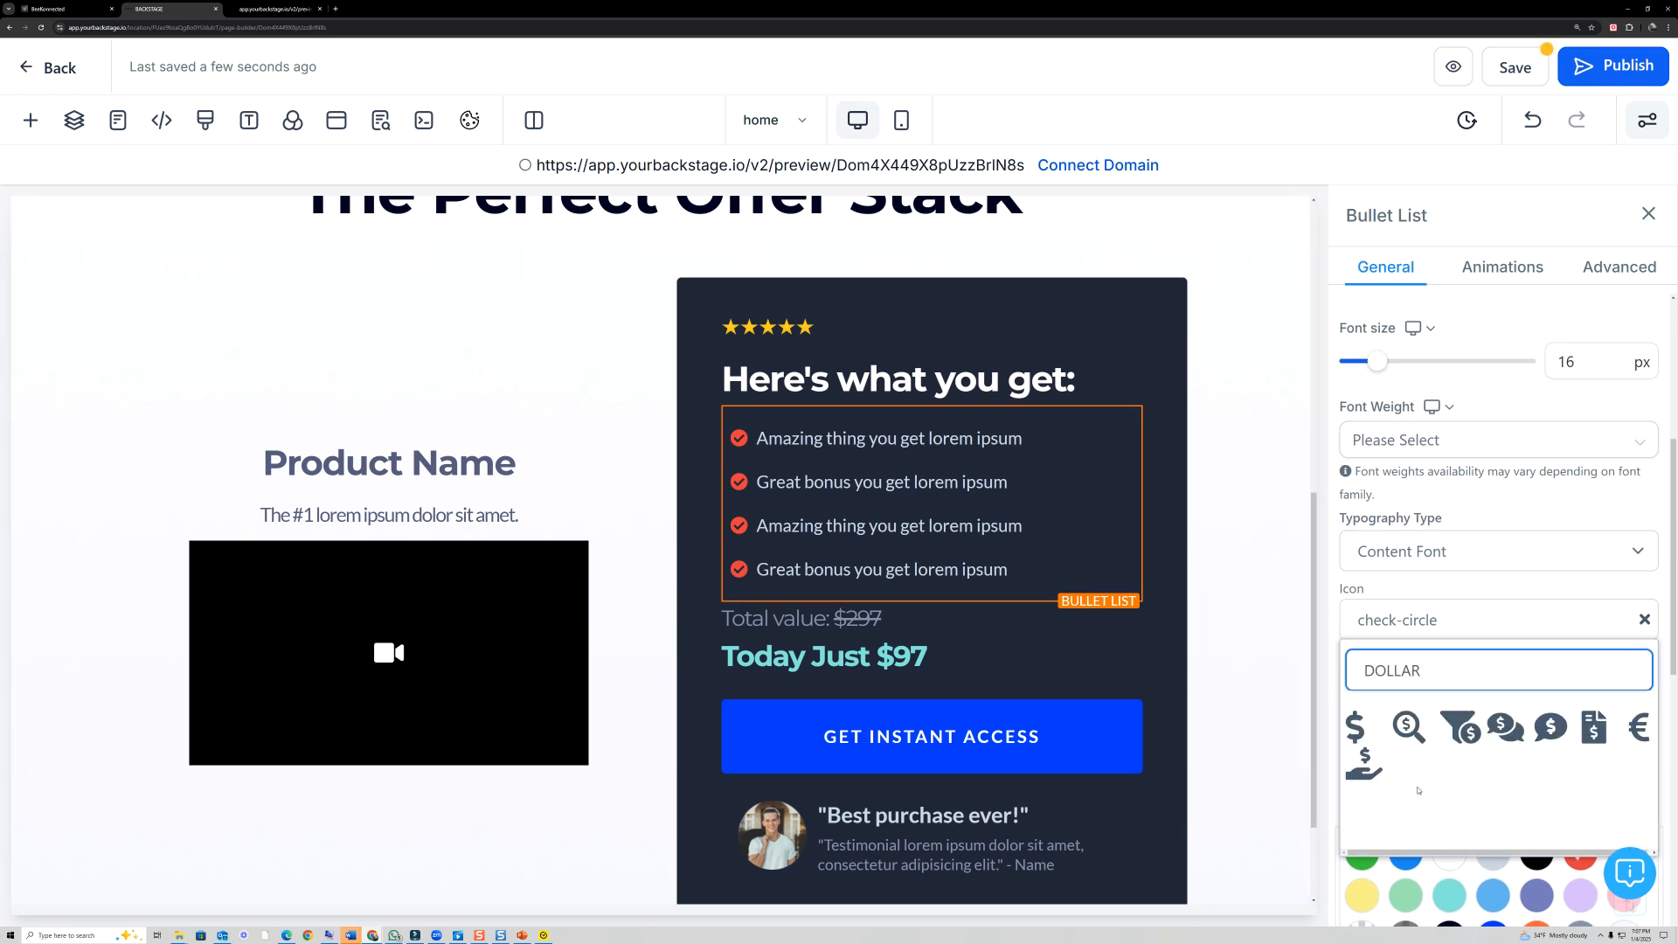
pyautogui.click(1374, 773)
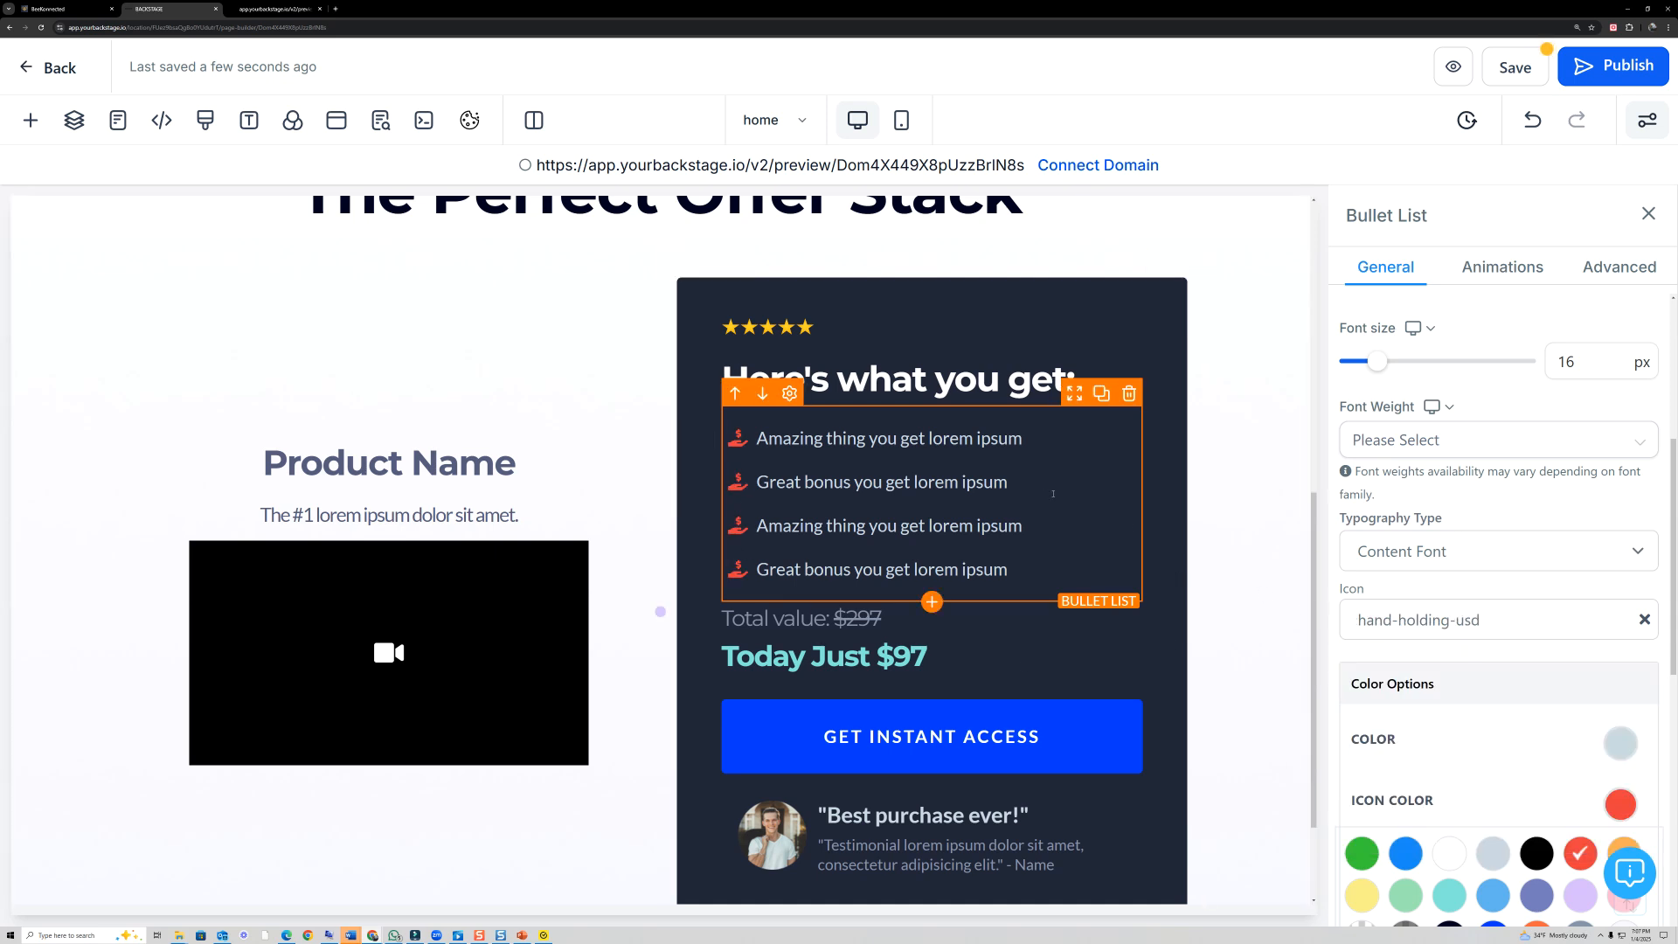
pyautogui.scroll(-1, 1457, 741)
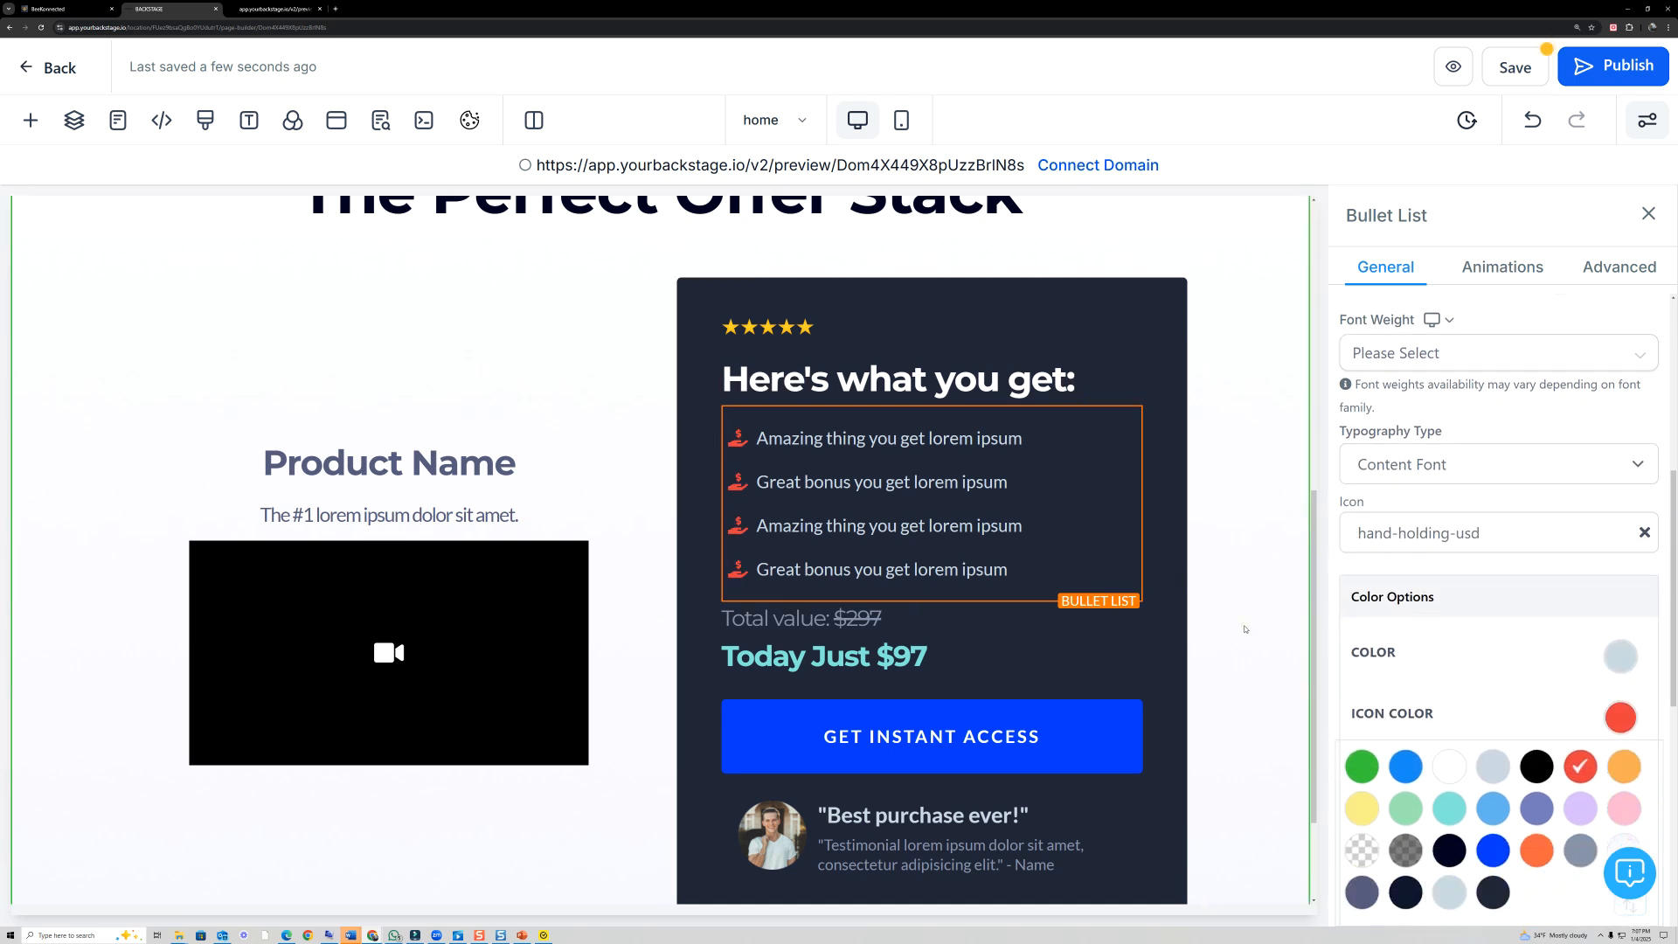
# - Add the light prebuilt Testimonials section "What others are saying" with four photo testimonials below the offer section
pyautogui.click(1234, 617)
pyautogui.scroll(-2, 1206, 751)
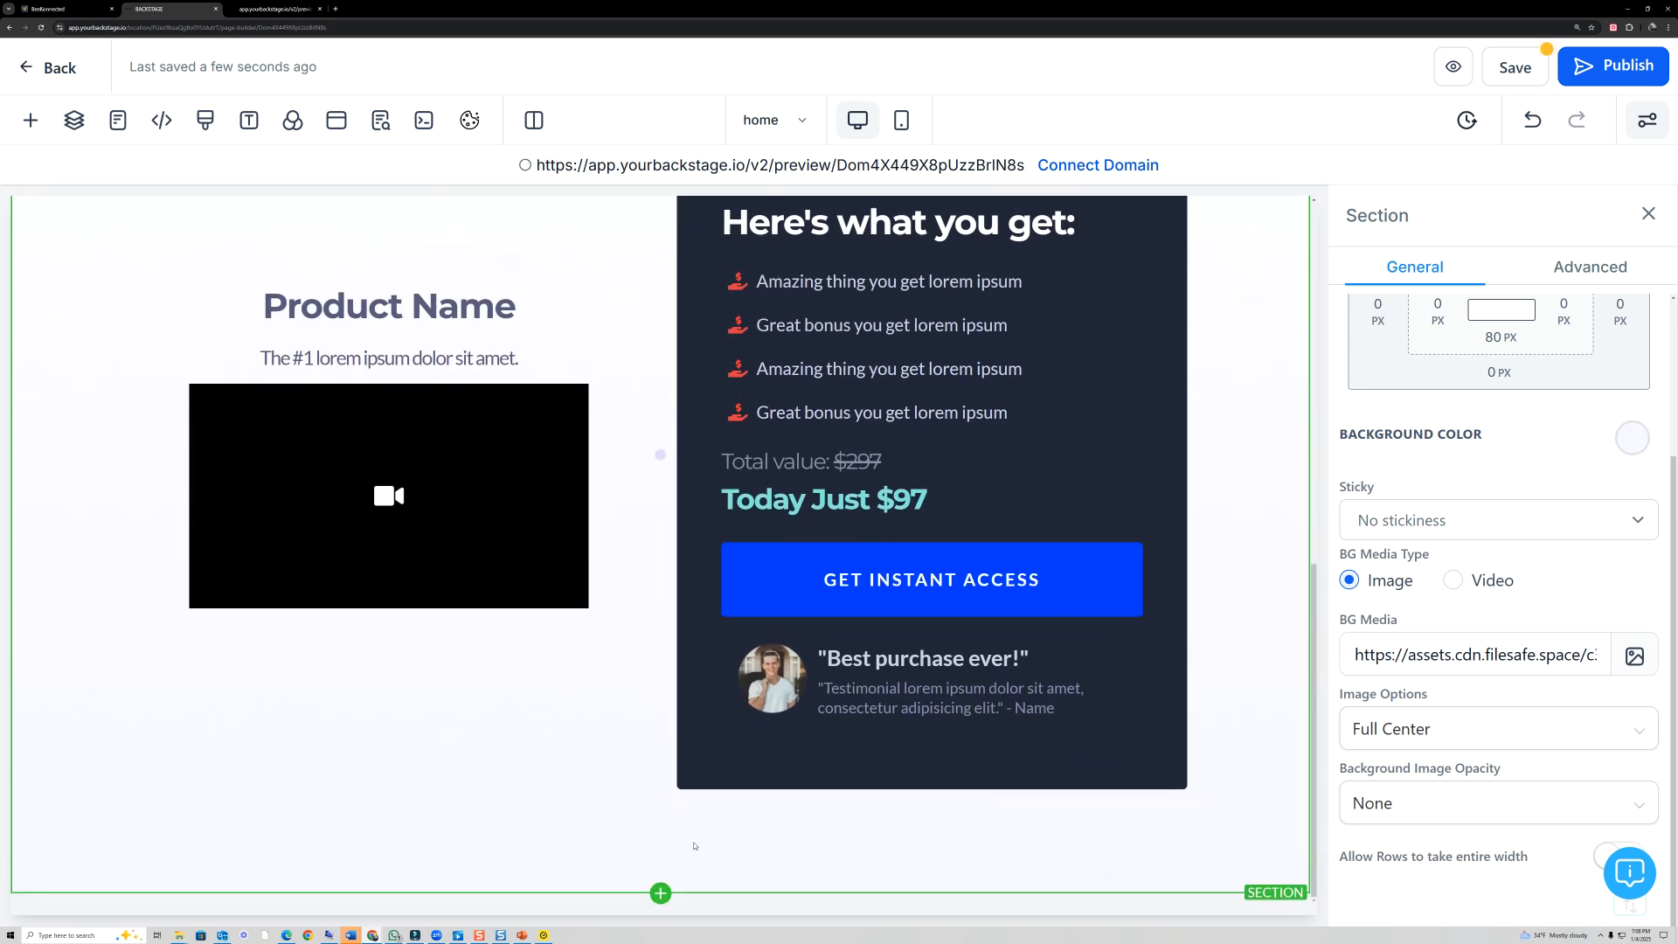
pyautogui.click(661, 894)
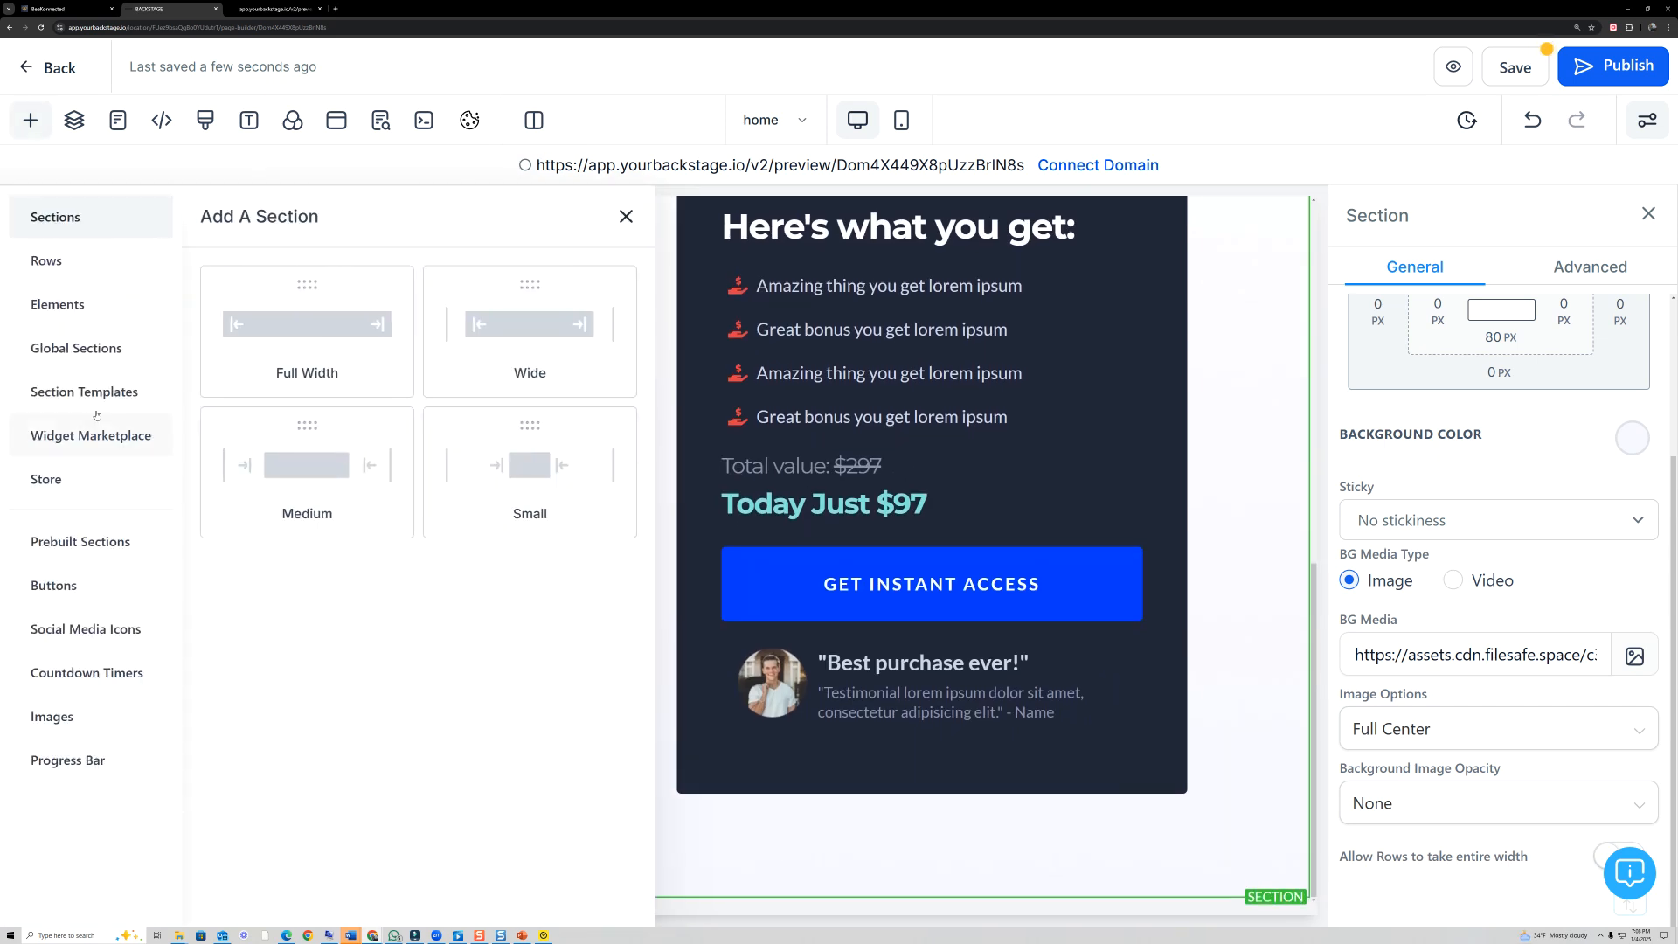
pyautogui.click(88, 354)
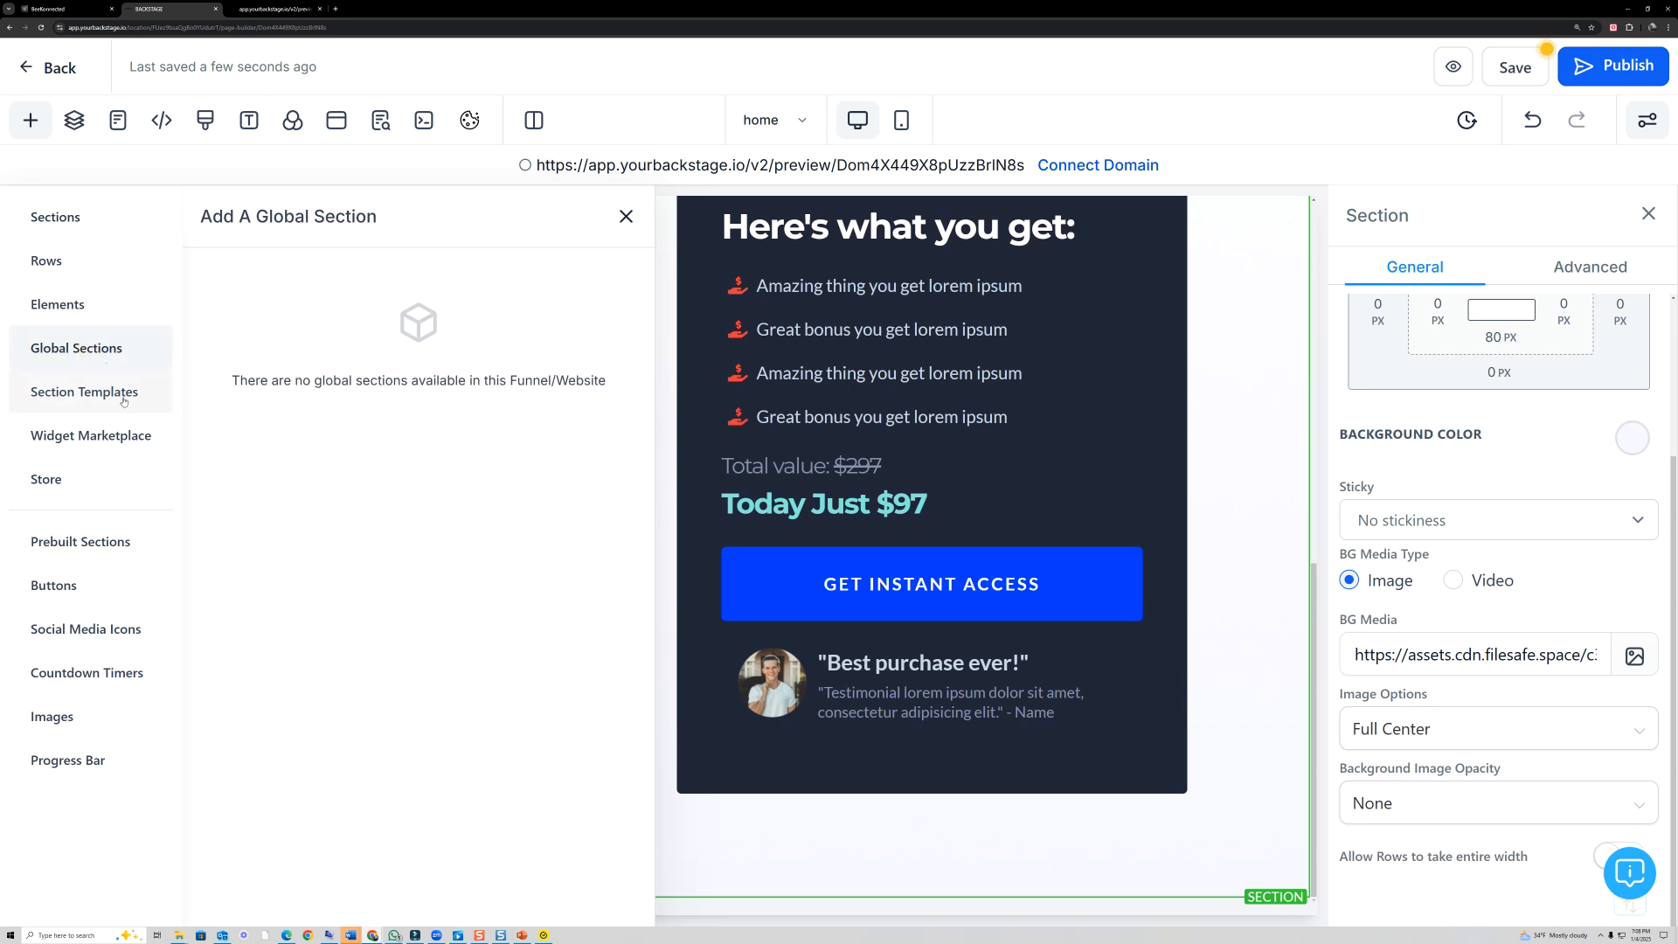
pyautogui.click(107, 542)
pyautogui.scroll(-1, 361, 635)
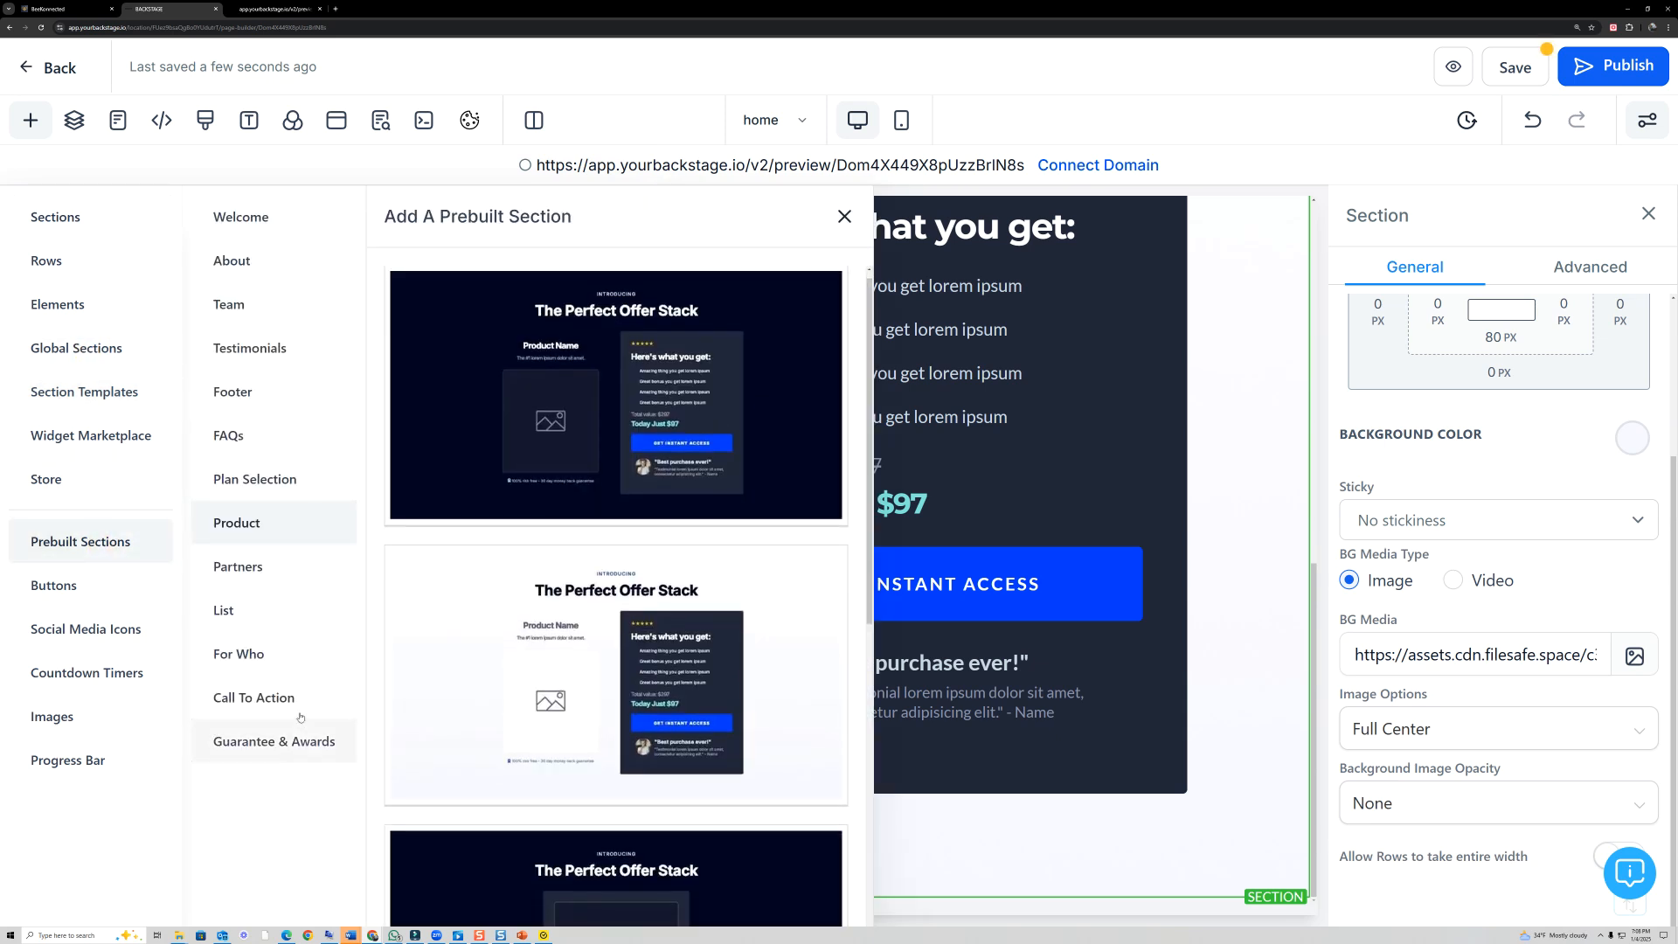
pyautogui.click(251, 352)
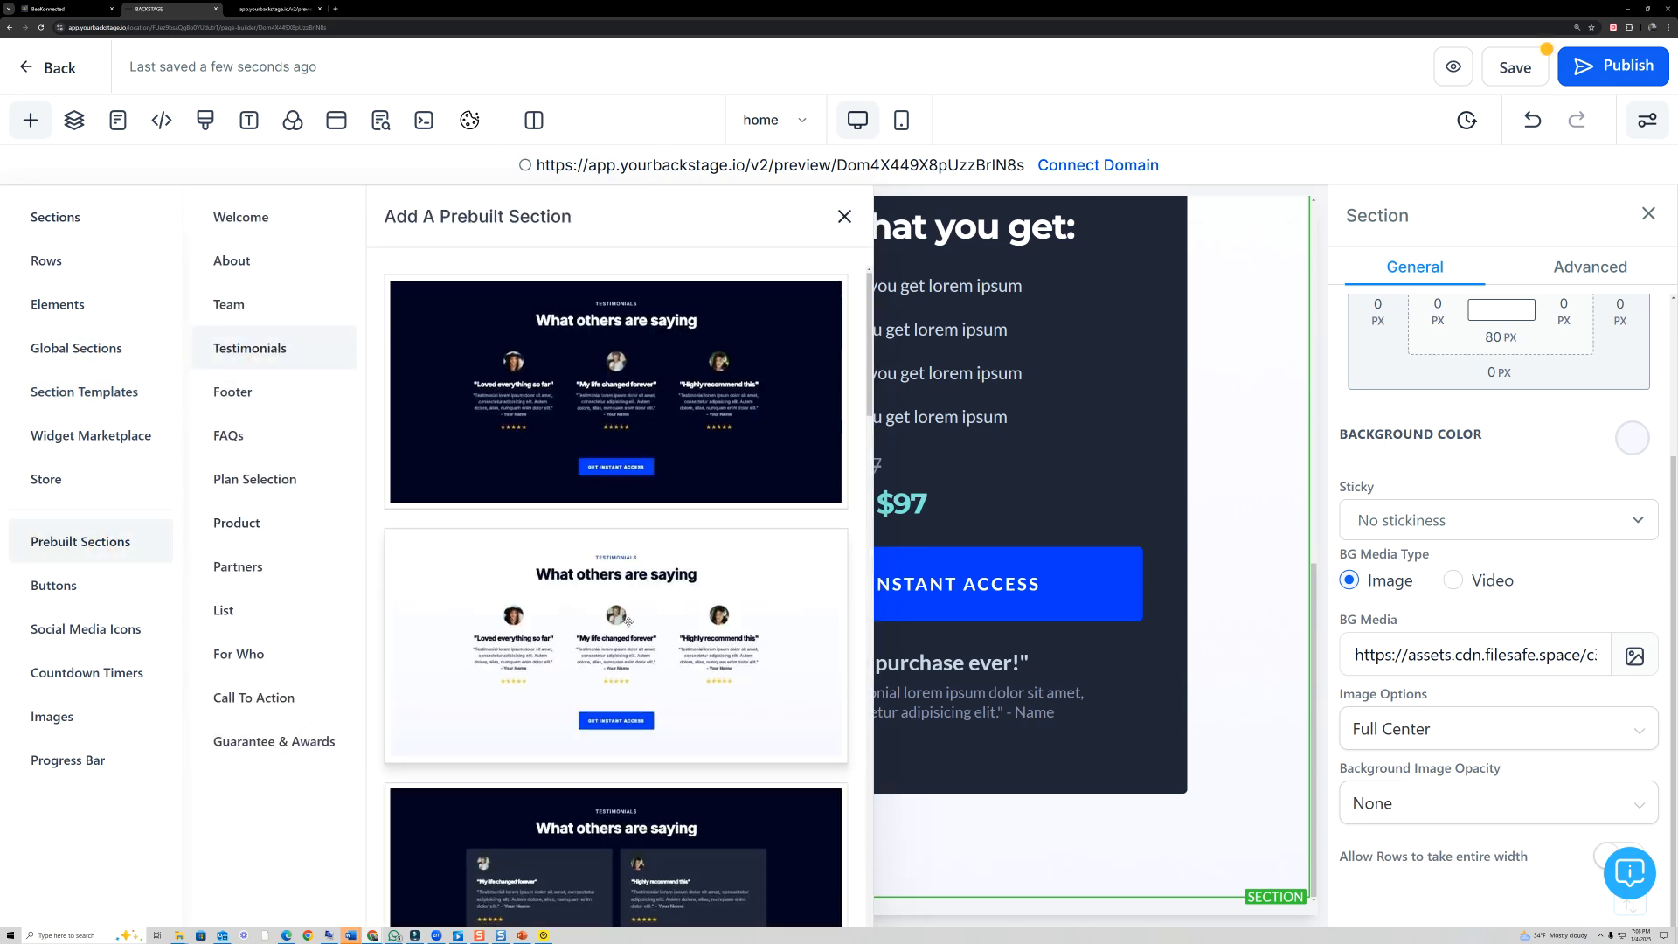
pyautogui.scroll(-5, 784, 686)
pyautogui.moveTo(784, 685); pyautogui.dragTo(1103, 868)
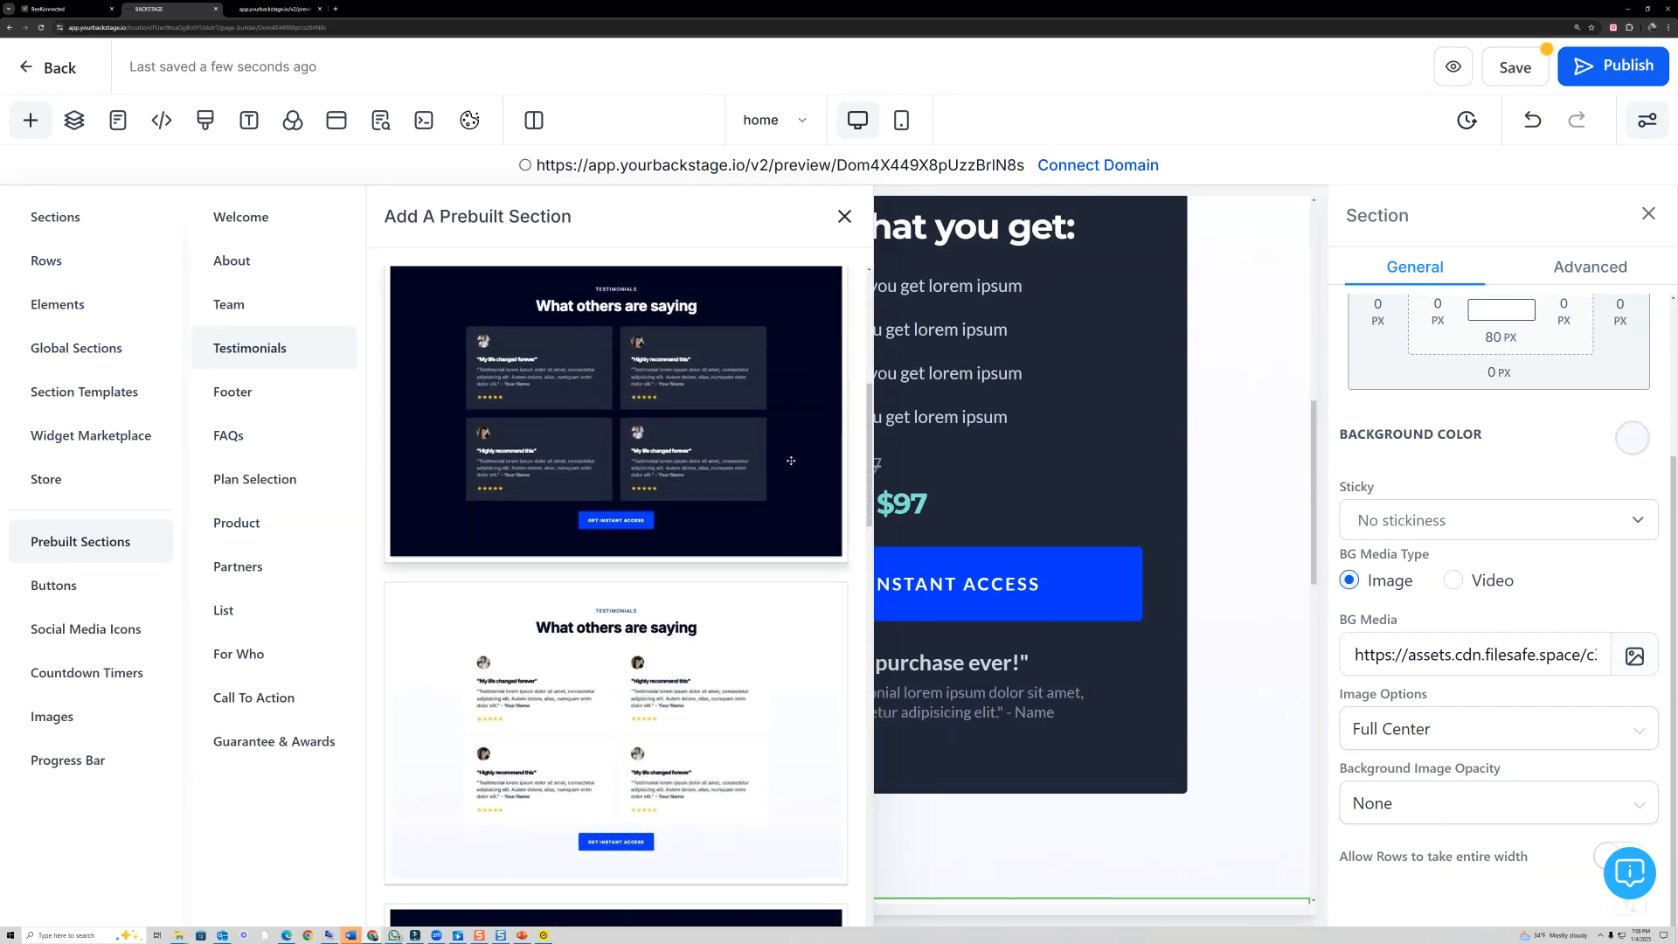
pyautogui.scroll(-9, 835, 670)
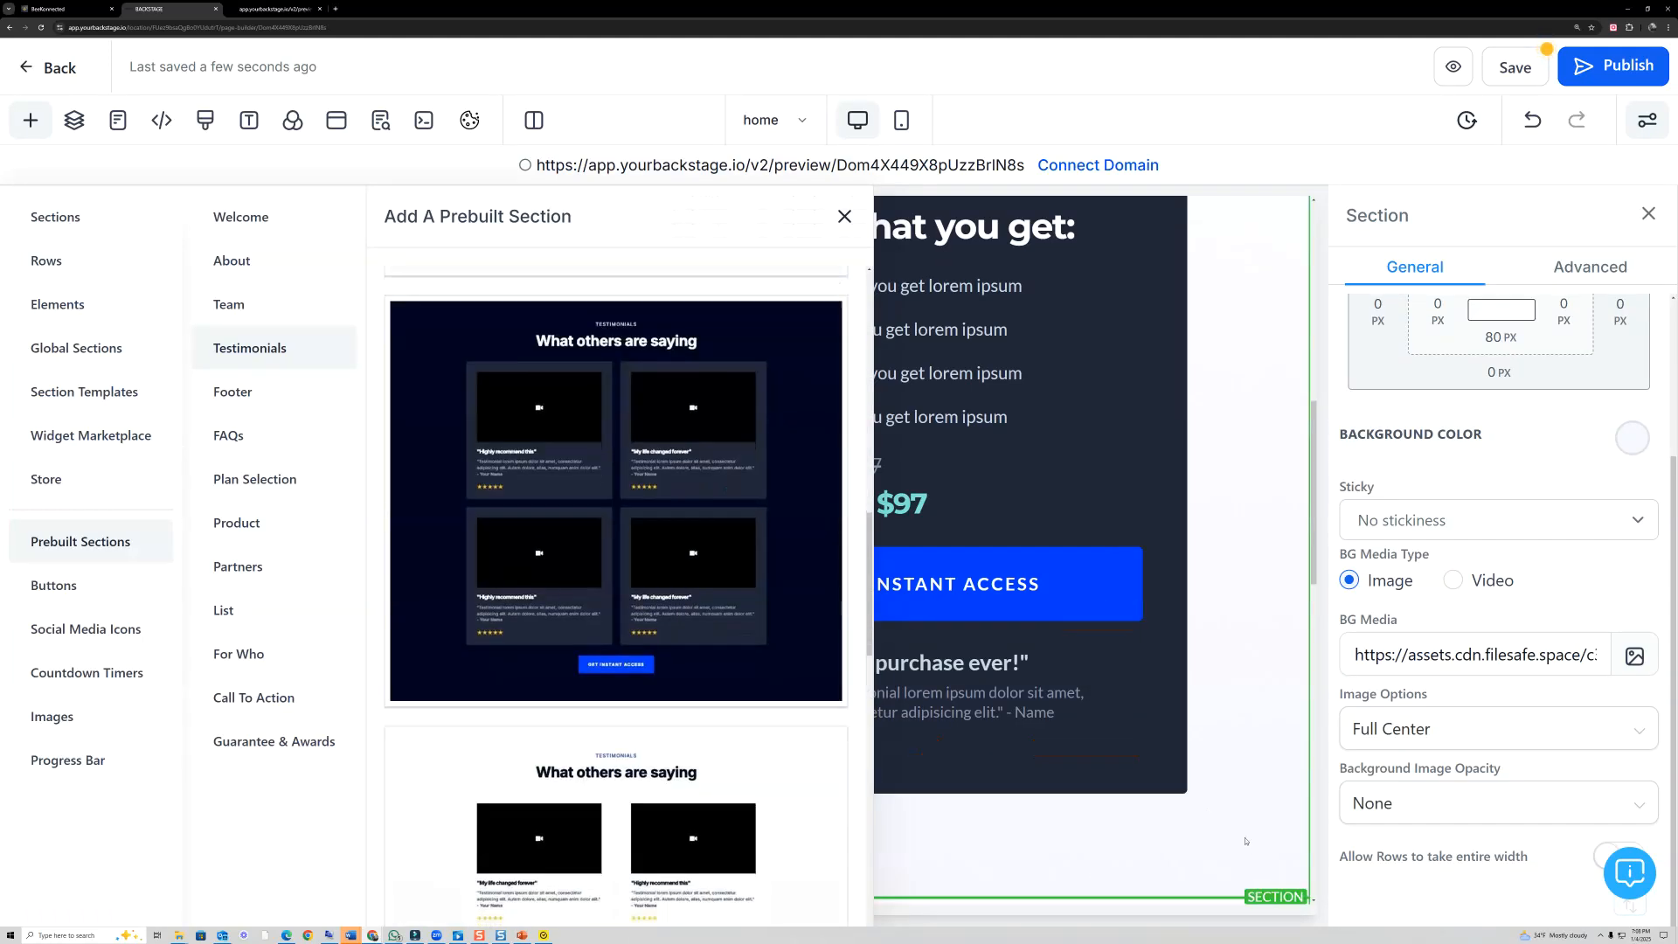
pyautogui.scroll(4, 1038, 719)
pyautogui.scroll(-10, 1038, 719)
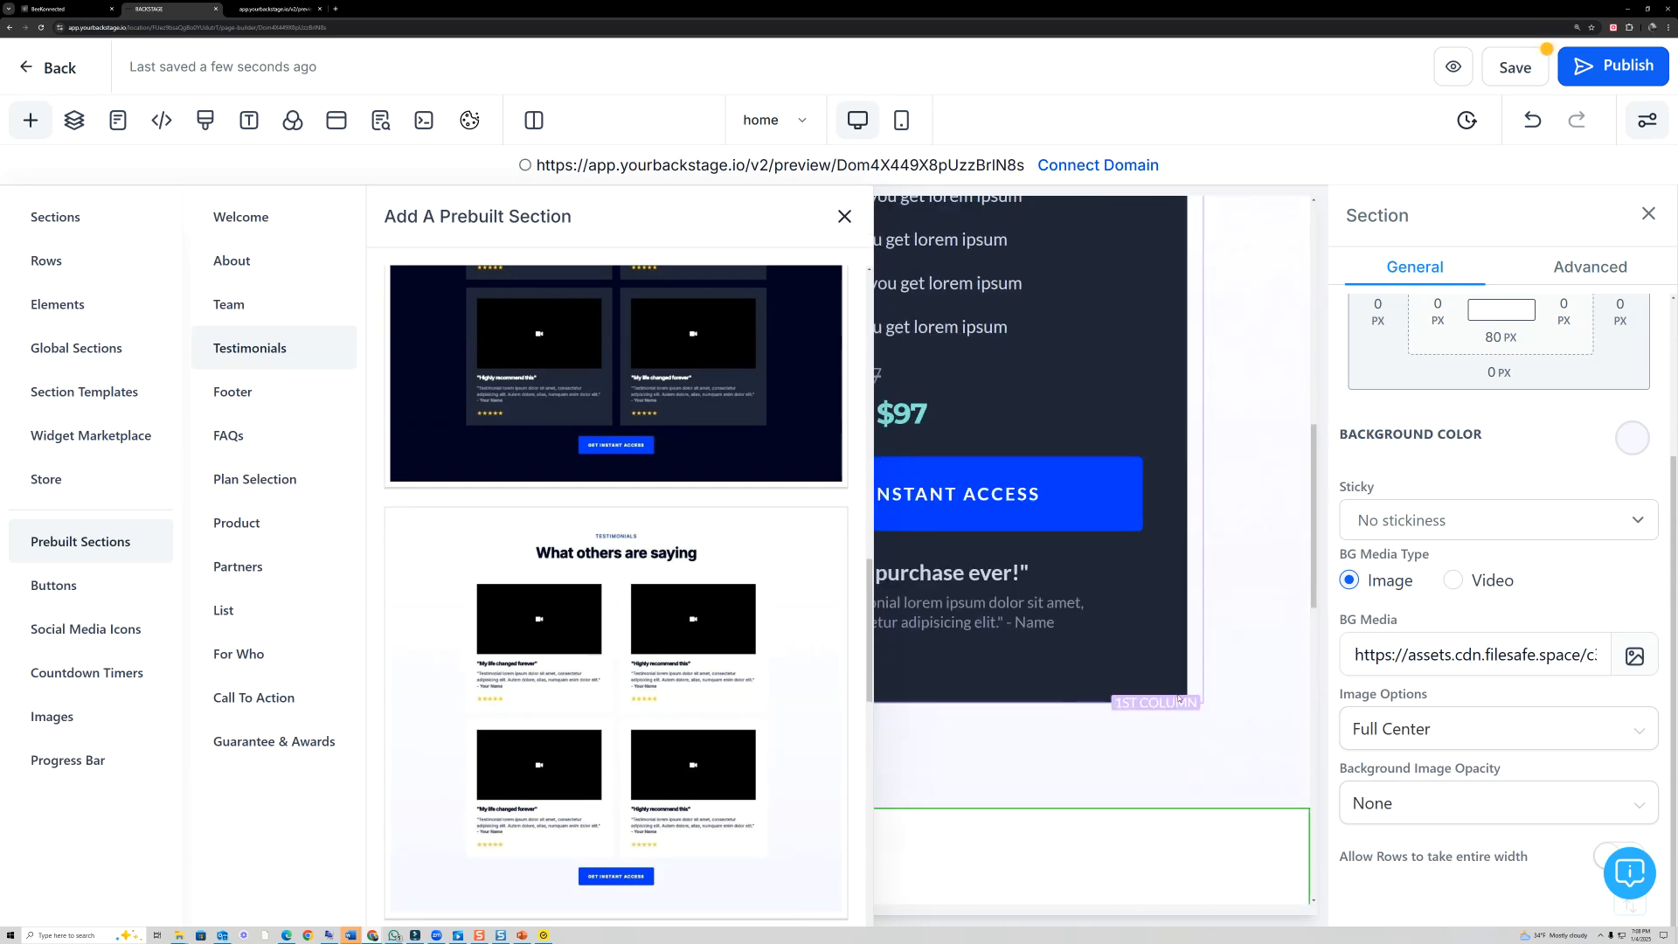
pyautogui.click(841, 215)
# - Set the background color of the Welcome section with the main headline to white
pyautogui.scroll(15, 945, 555)
pyautogui.scroll(1, 953, 533)
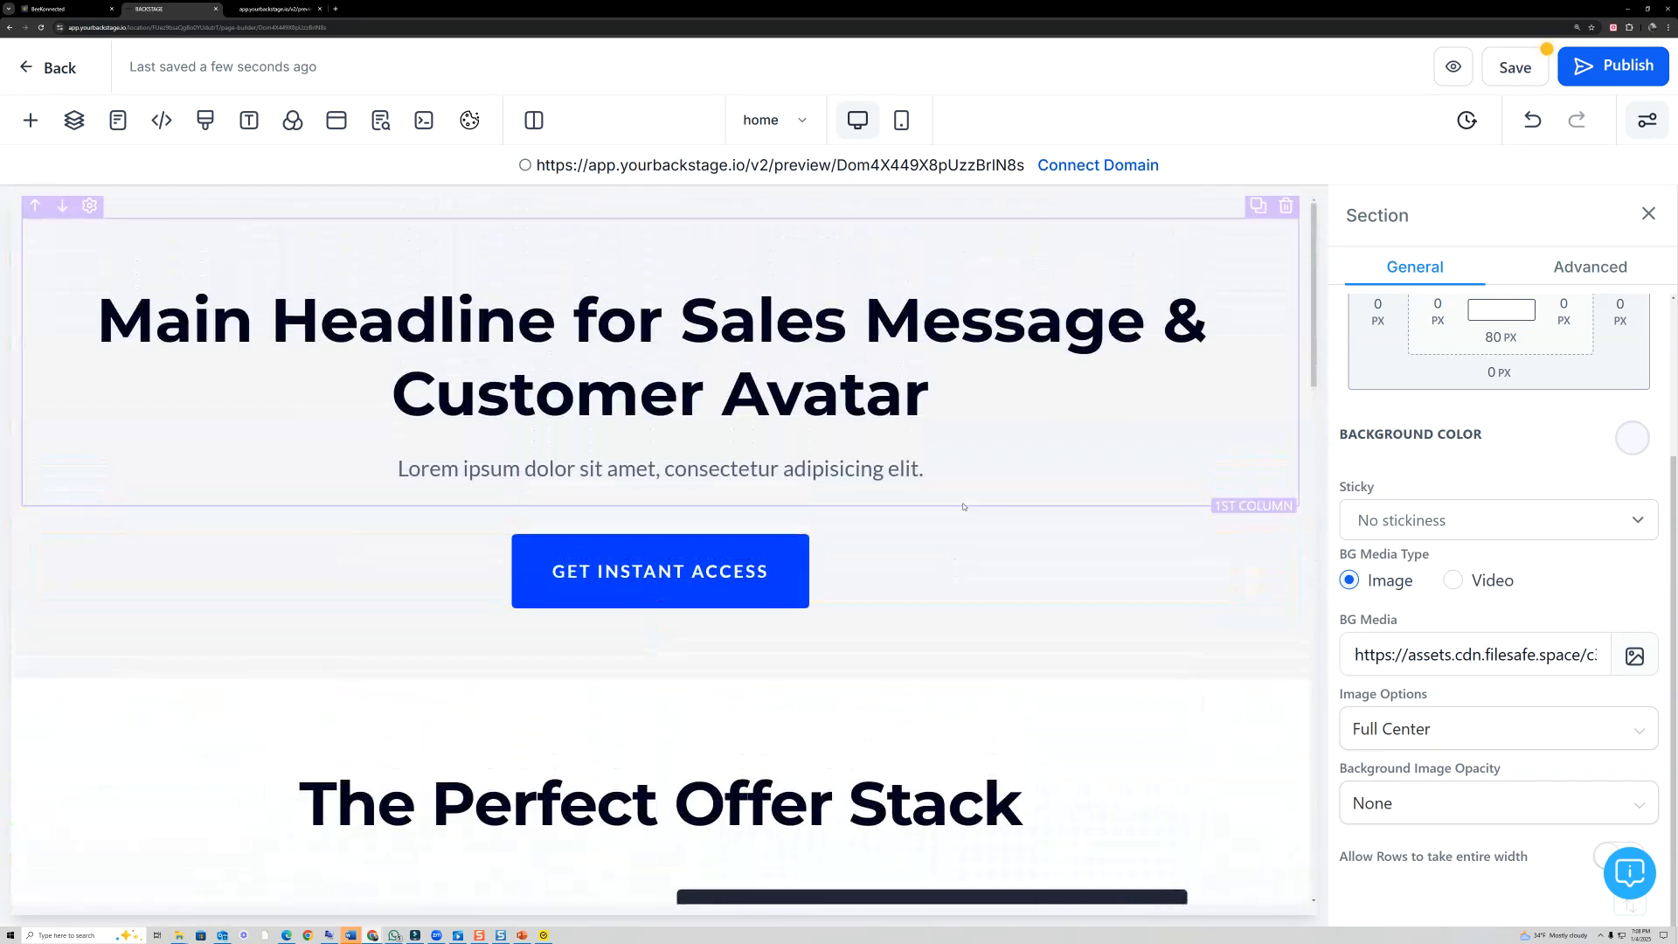
pyautogui.scroll(-10, 988, 443)
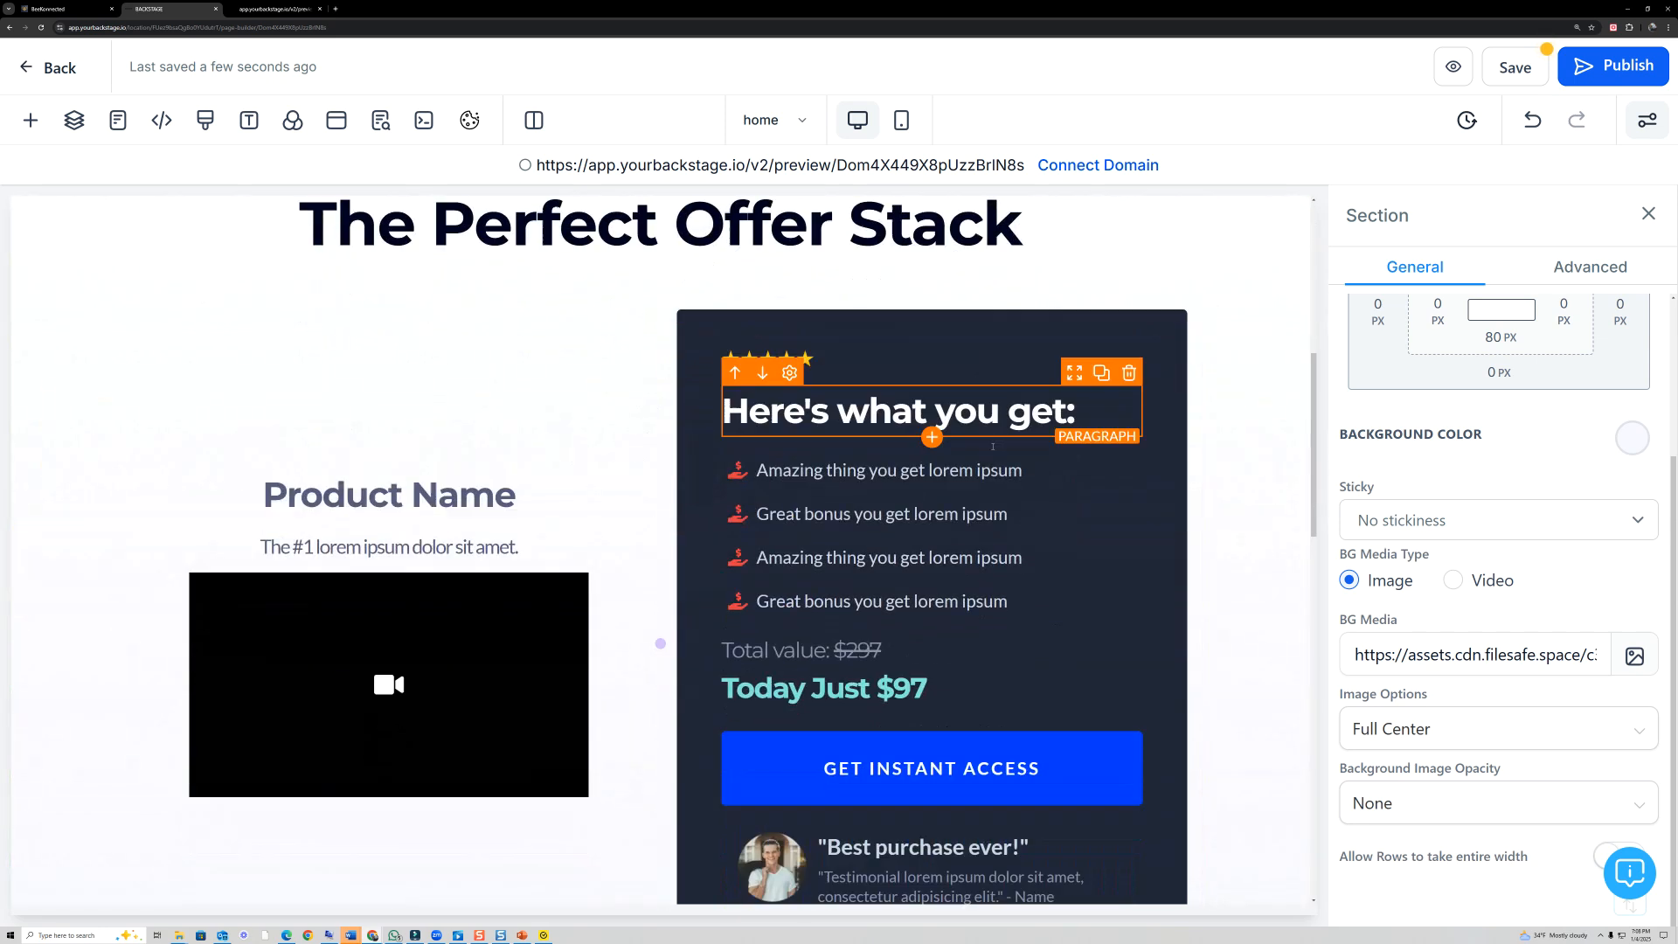
pyautogui.scroll(-6, 995, 463)
pyautogui.scroll(7, 1200, 469)
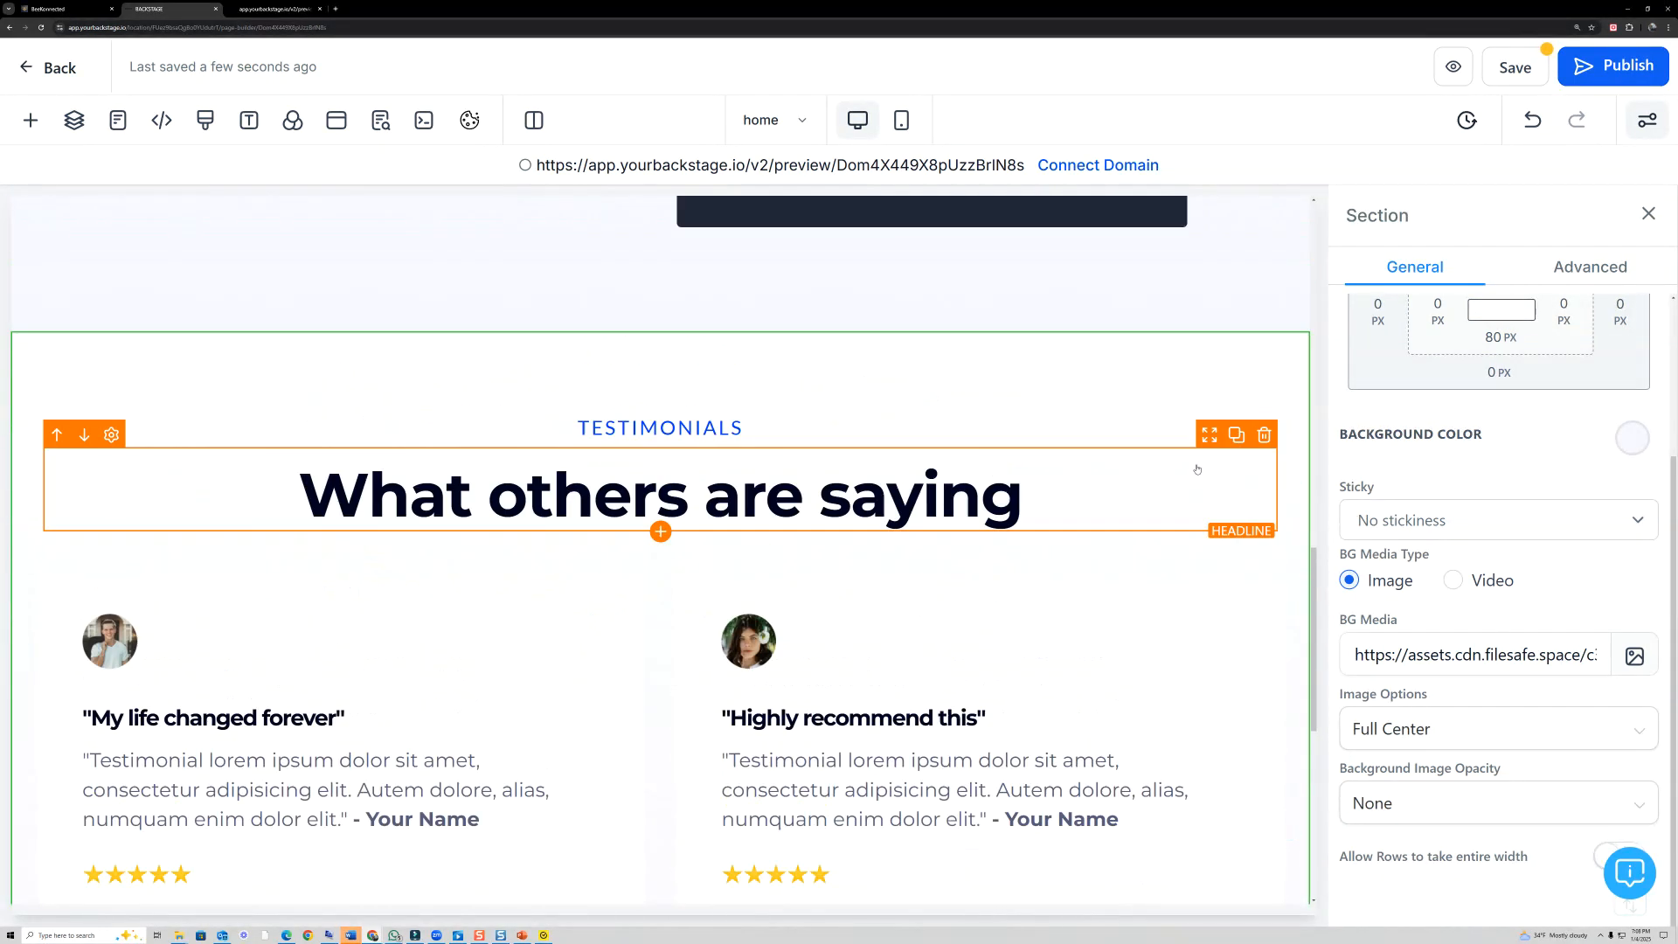
pyautogui.scroll(5, 1200, 470)
pyautogui.scroll(3, 1186, 333)
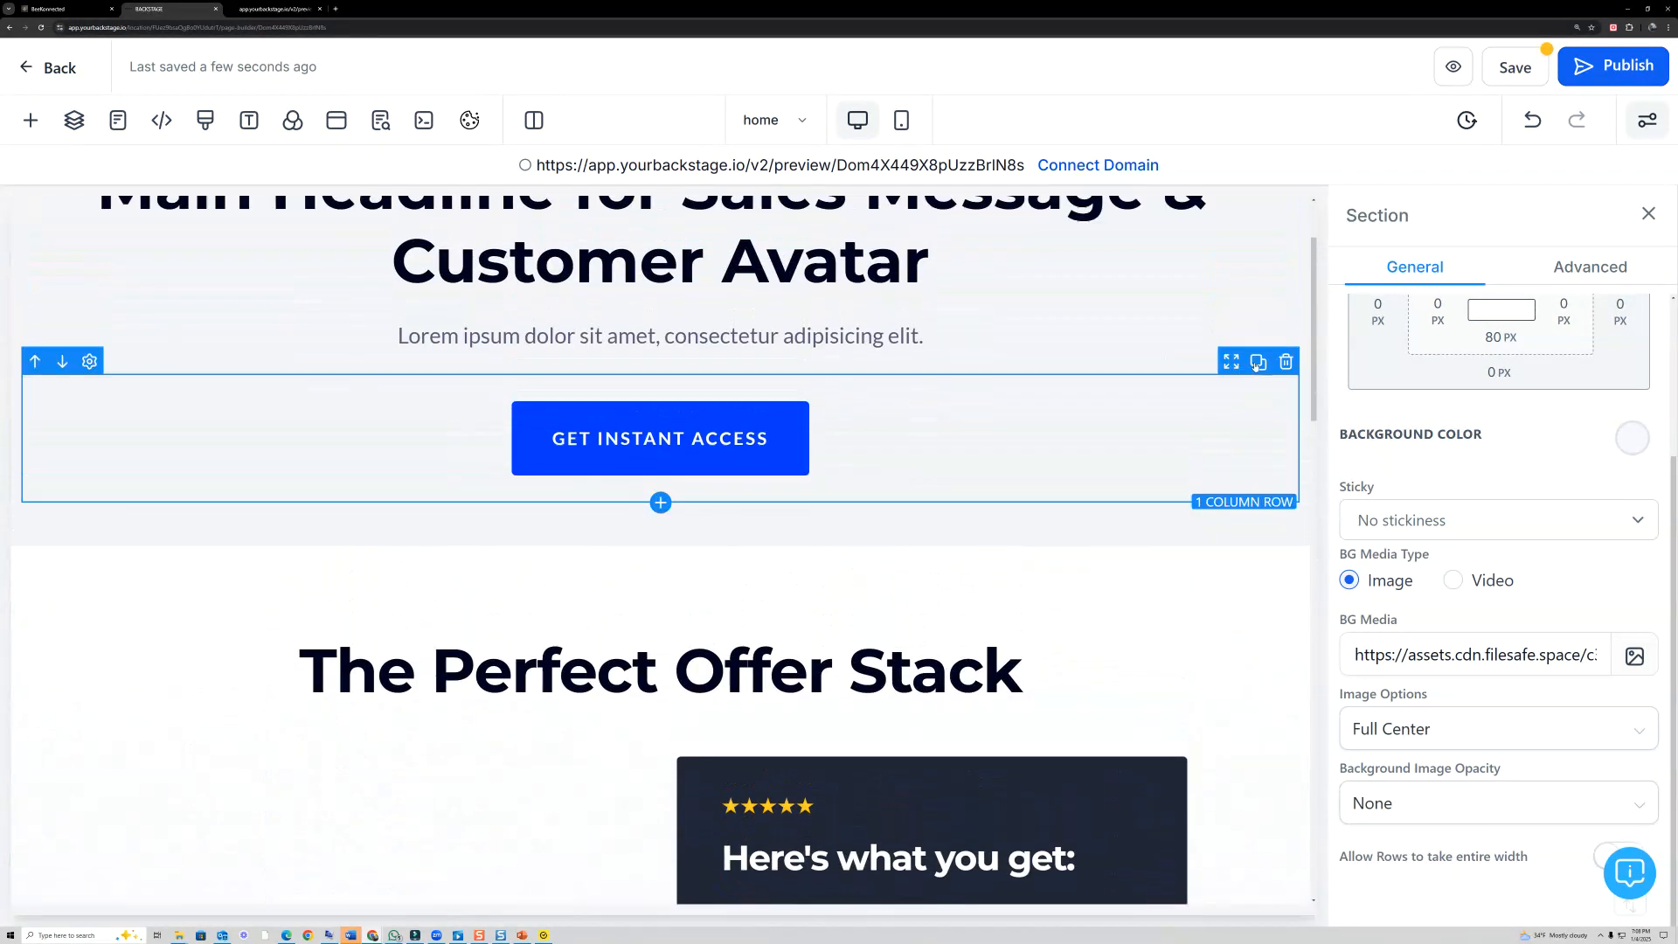
pyautogui.click(1309, 511)
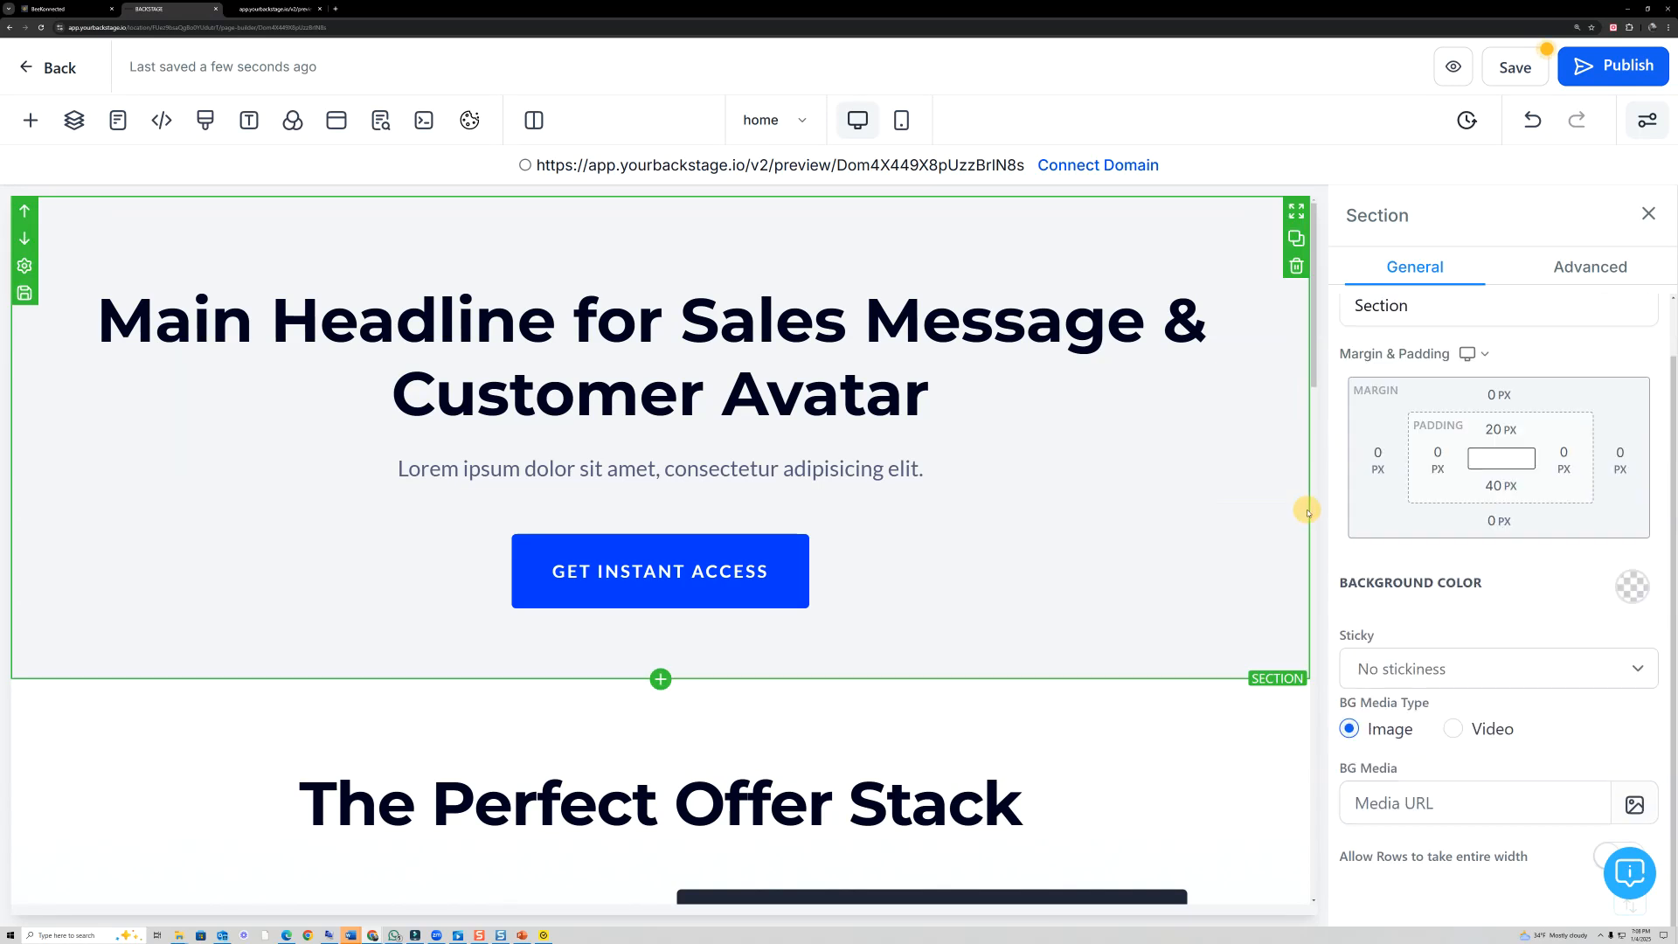
pyautogui.click(1630, 587)
pyautogui.click(1434, 403)
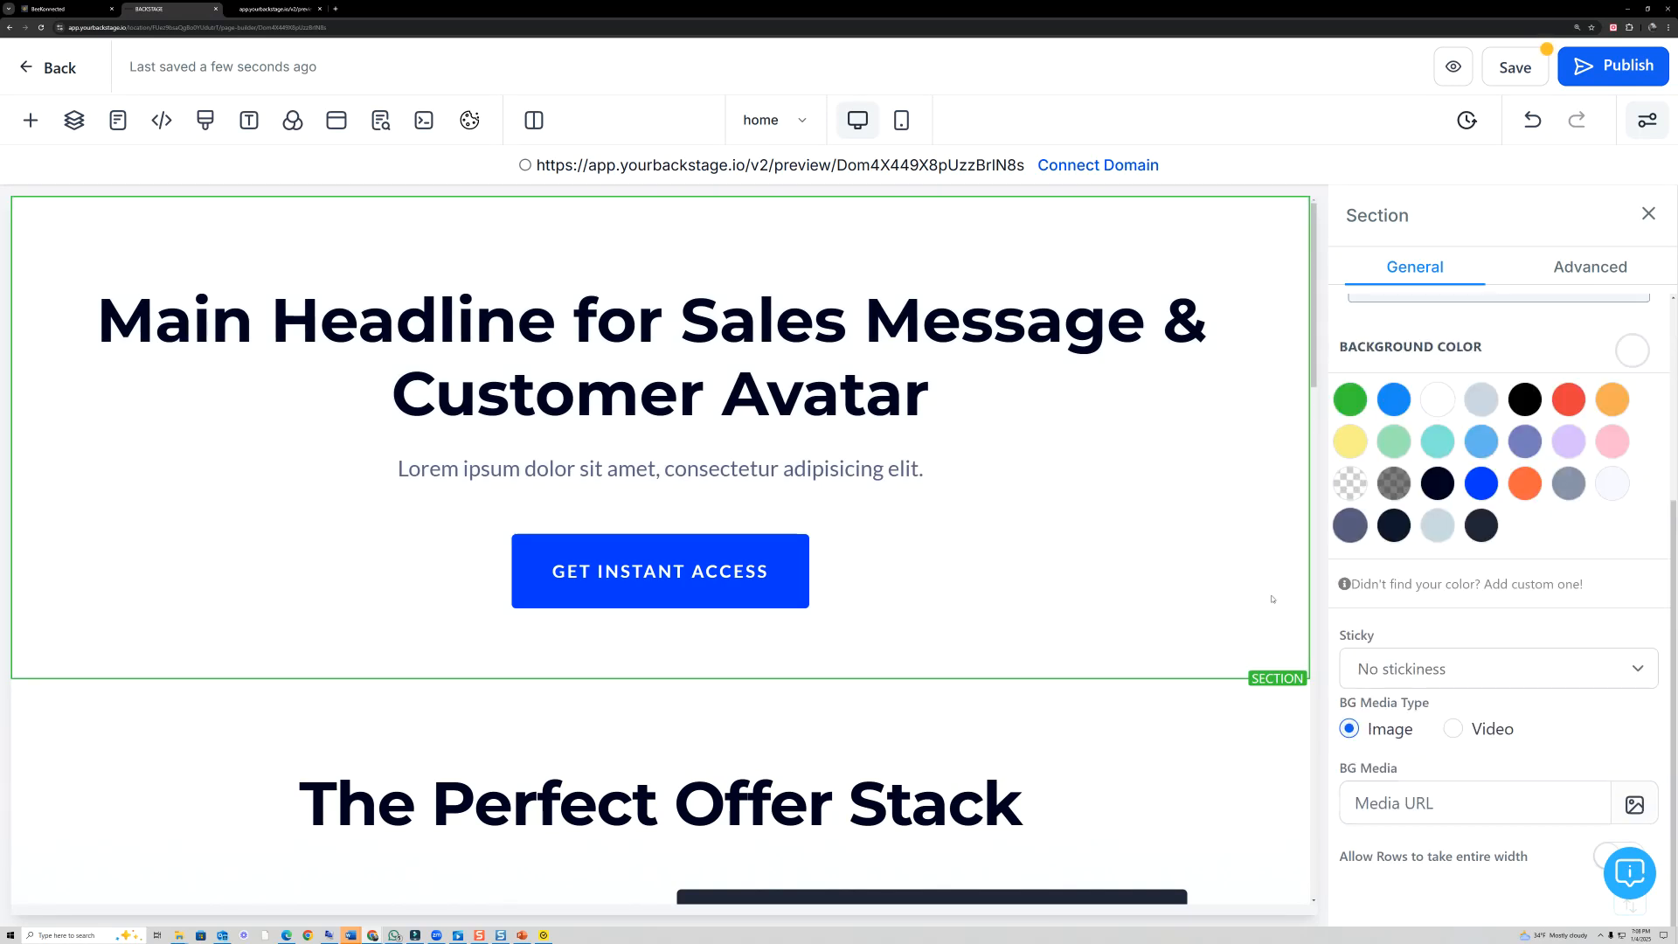
# - Remove the offer section's background image and set its background color to white
pyautogui.scroll(-10, 1280, 575)
pyautogui.click(1280, 573)
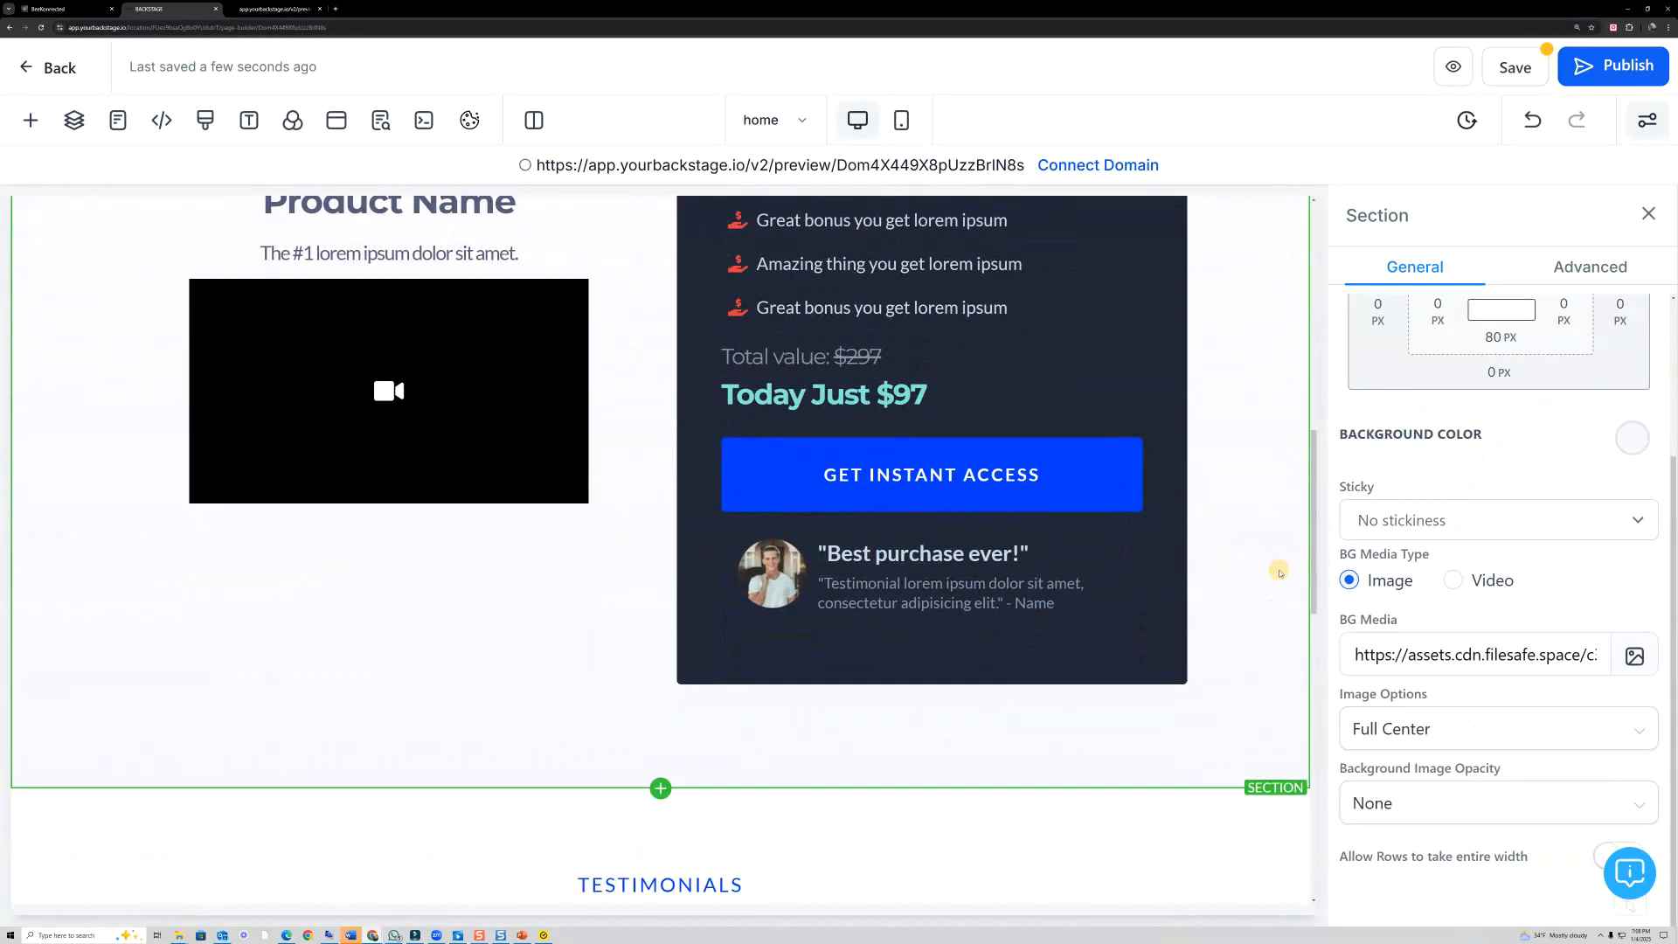
pyautogui.moveTo(1354, 653); pyautogui.dragTo(1675, 664)
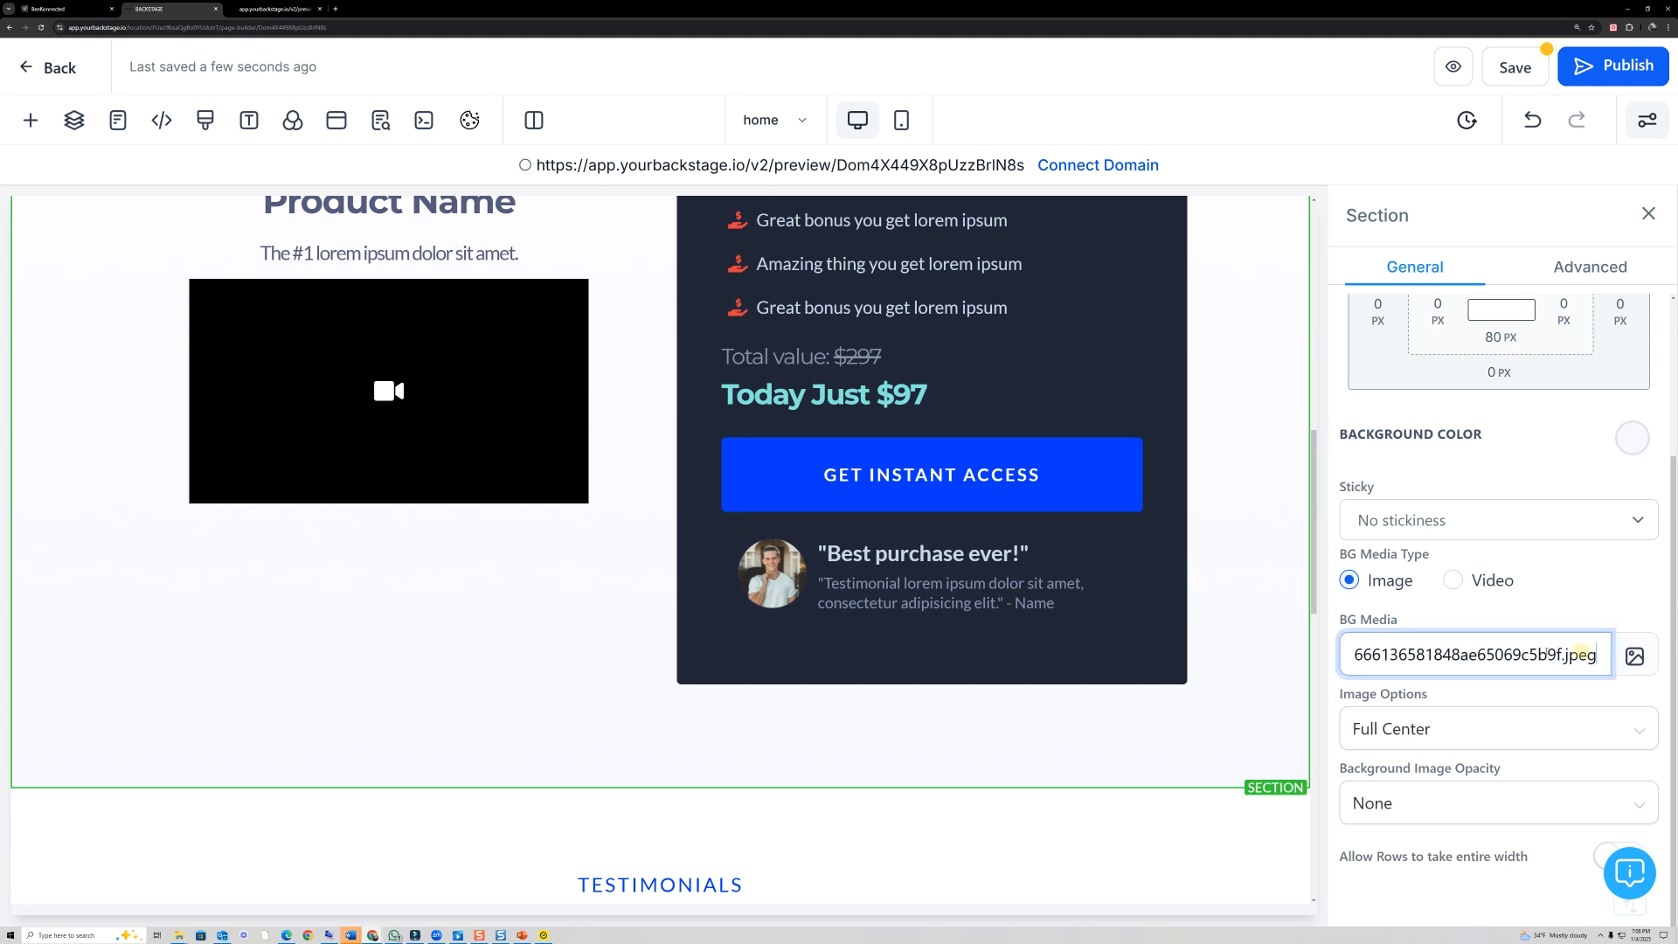
pyautogui.hotkey('ctrl', 'a')
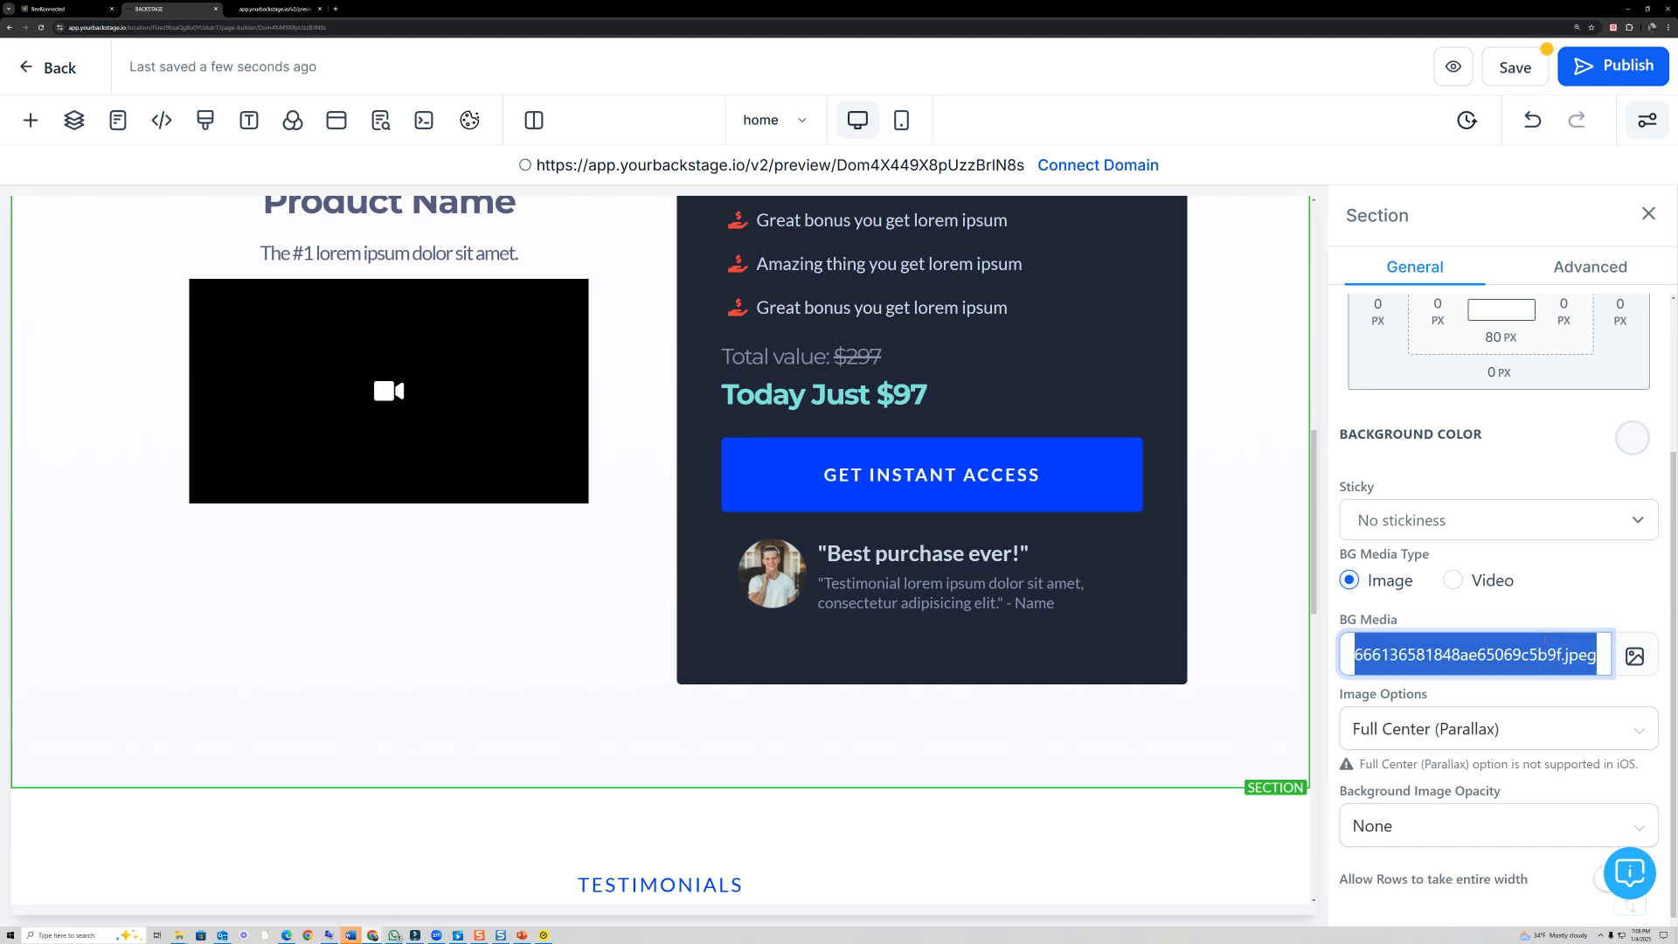
pyautogui.press('BackSpace')
pyautogui.click(1633, 597)
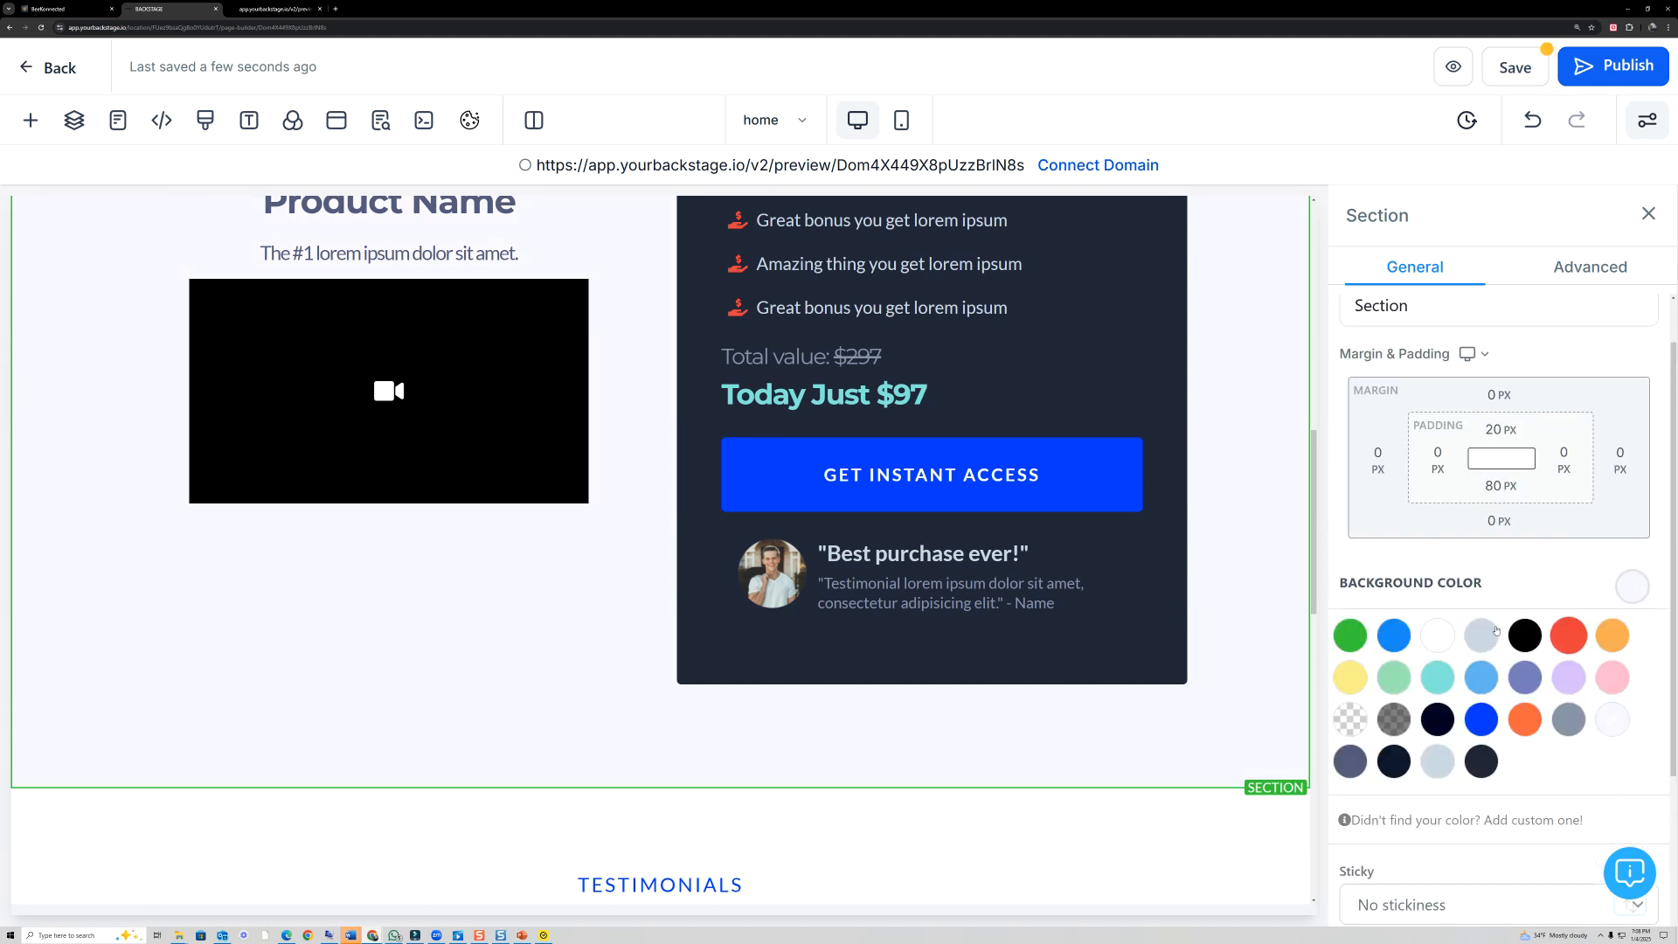
# - Set the Testimonials section's background color to white
pyautogui.scroll(-5, 1237, 531)
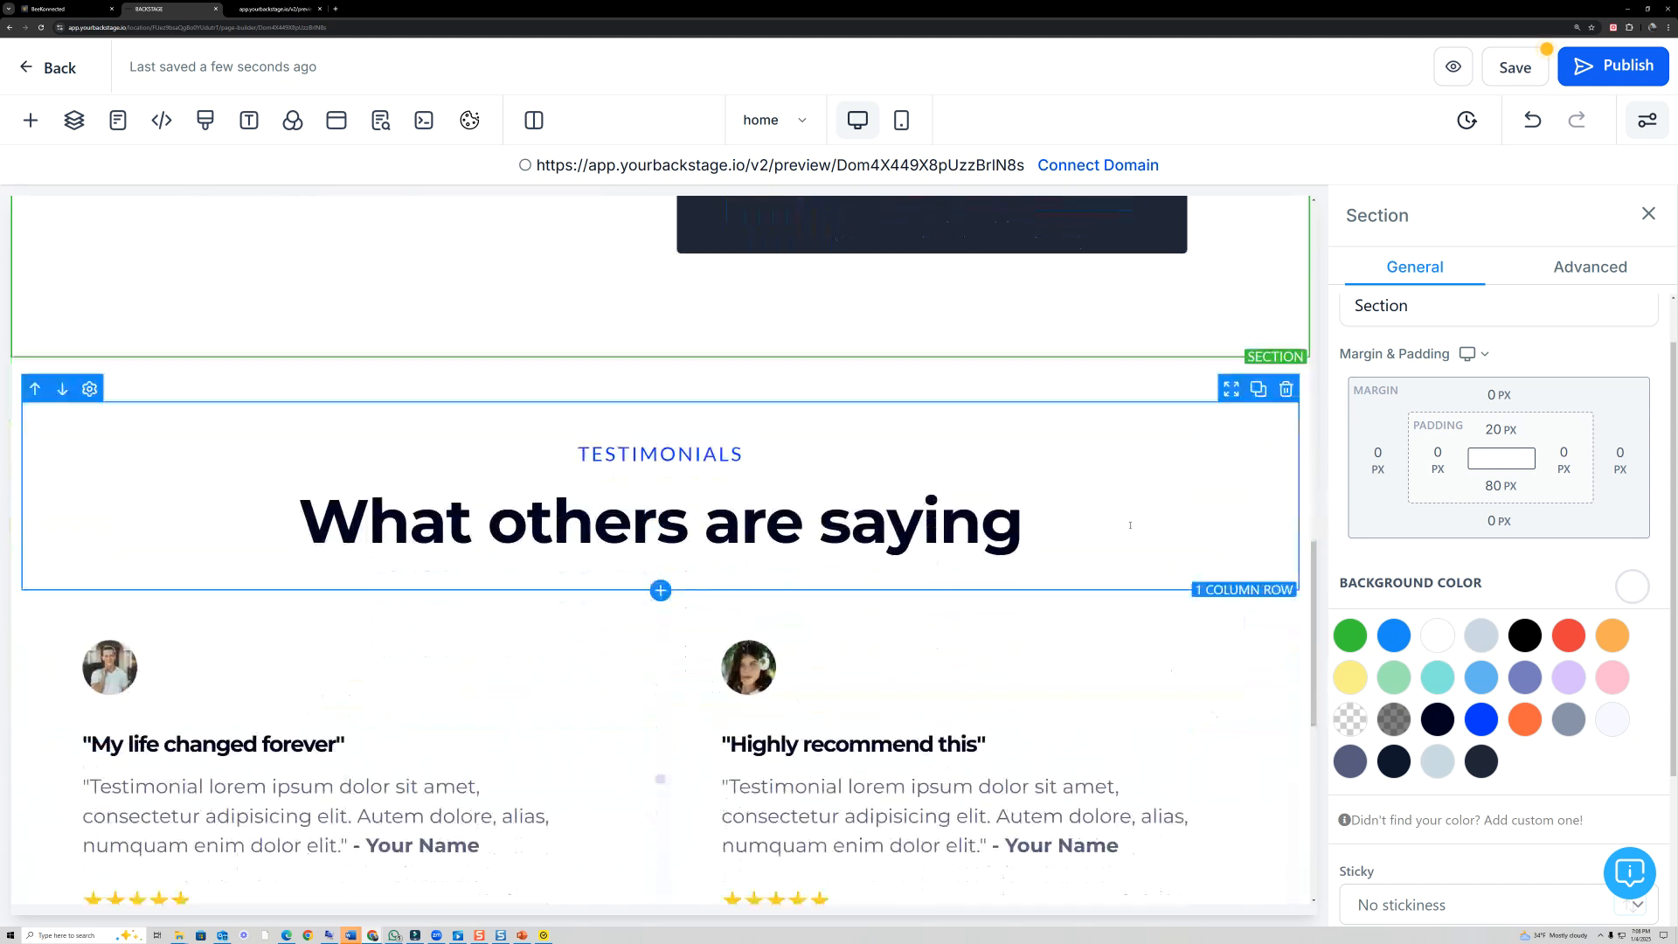
pyautogui.click(1287, 649)
pyautogui.click(1267, 516)
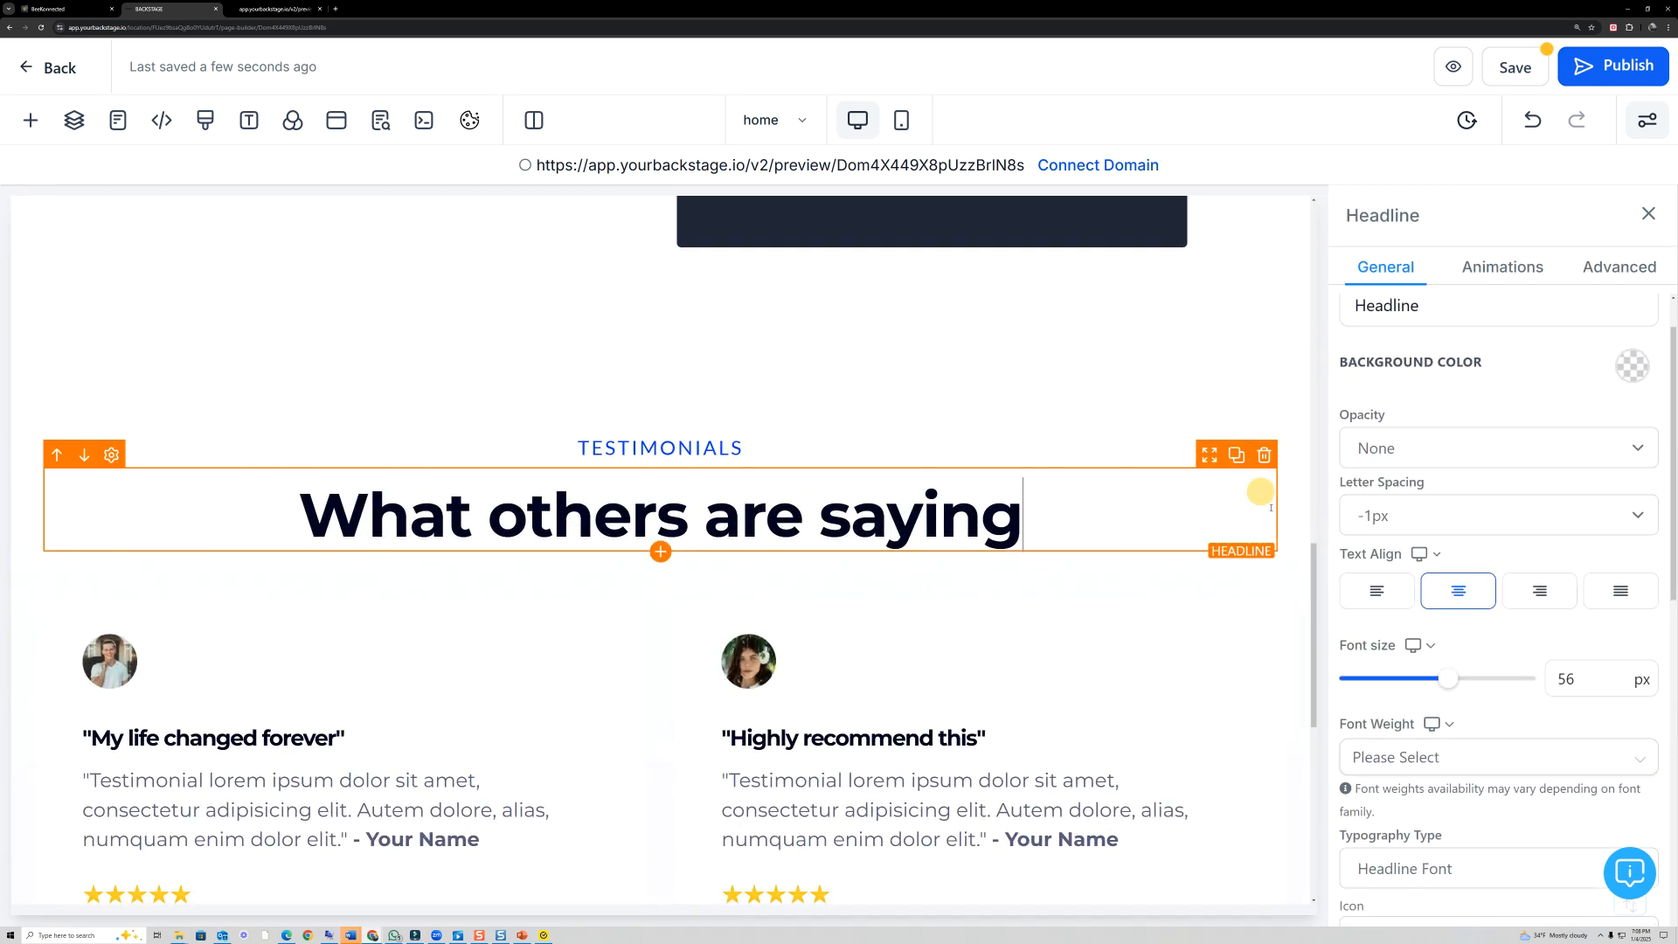
pyautogui.click(1265, 378)
pyautogui.click(1626, 590)
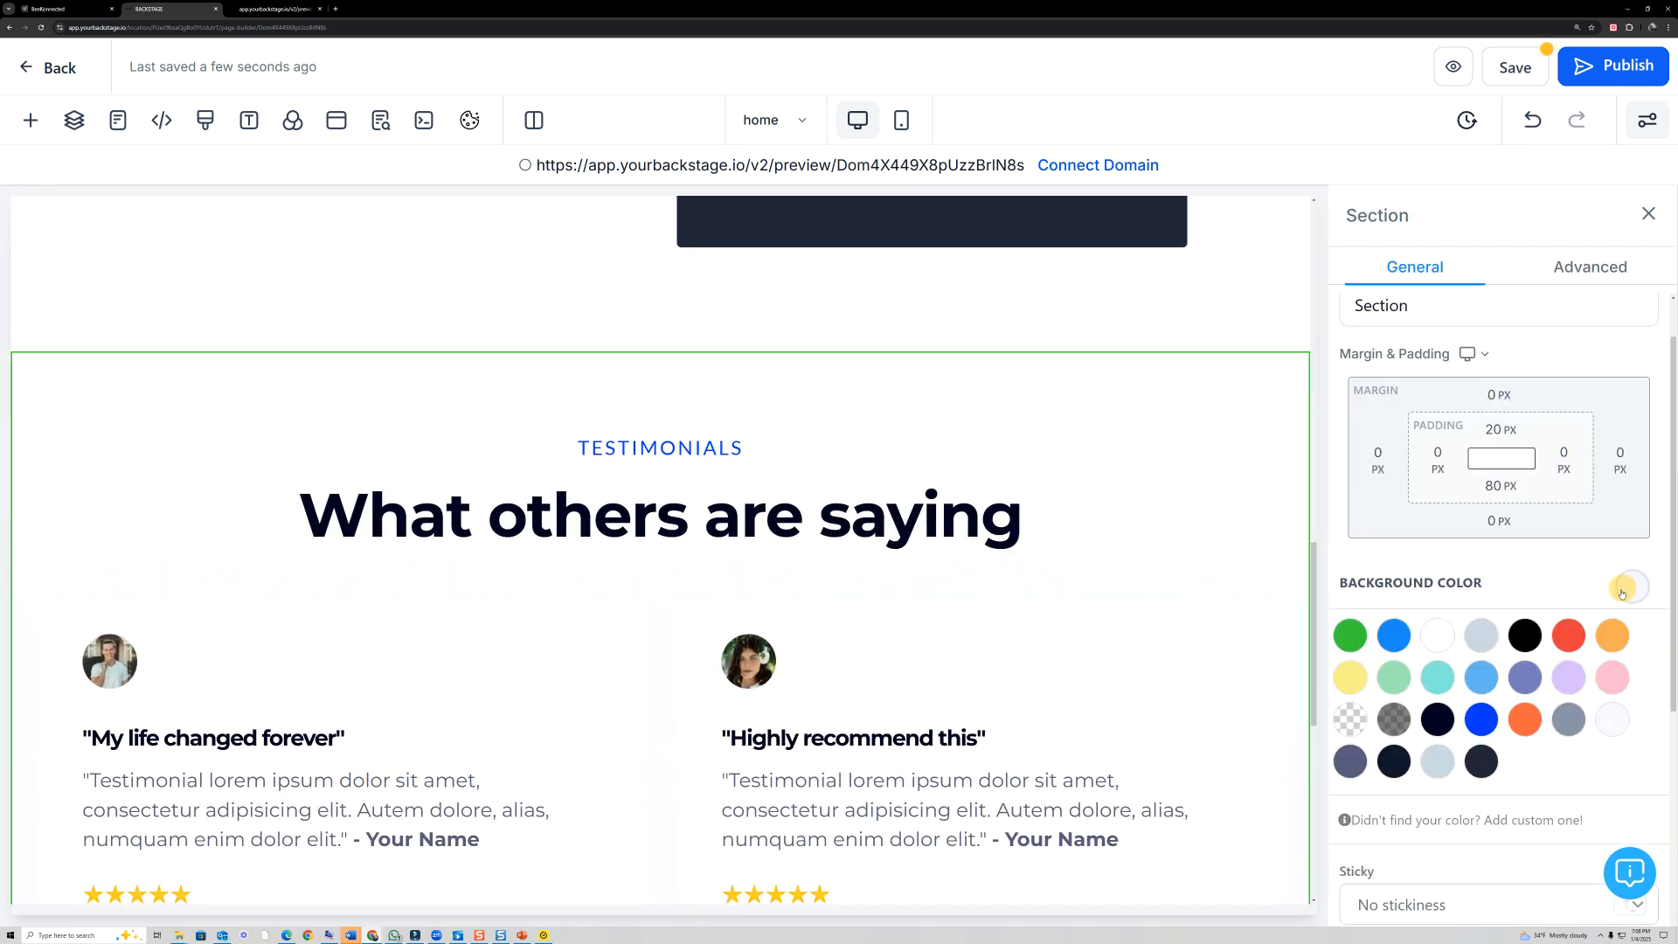
pyautogui.scroll(-7, 759, 401)
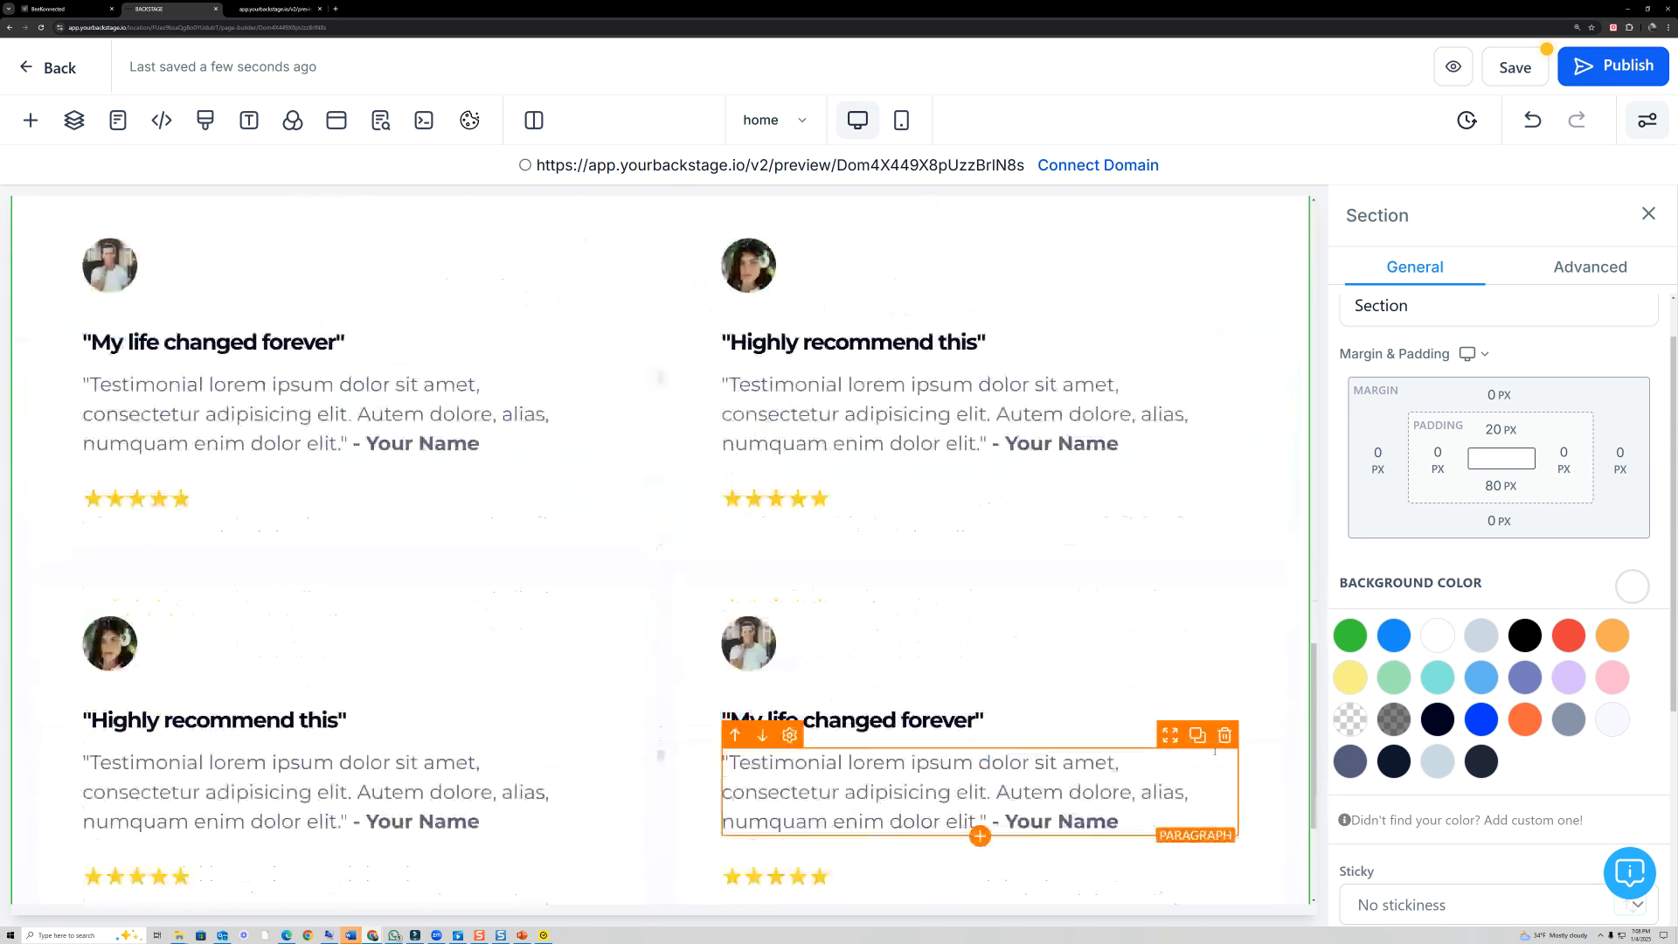
pyautogui.scroll(4, 863, 482)
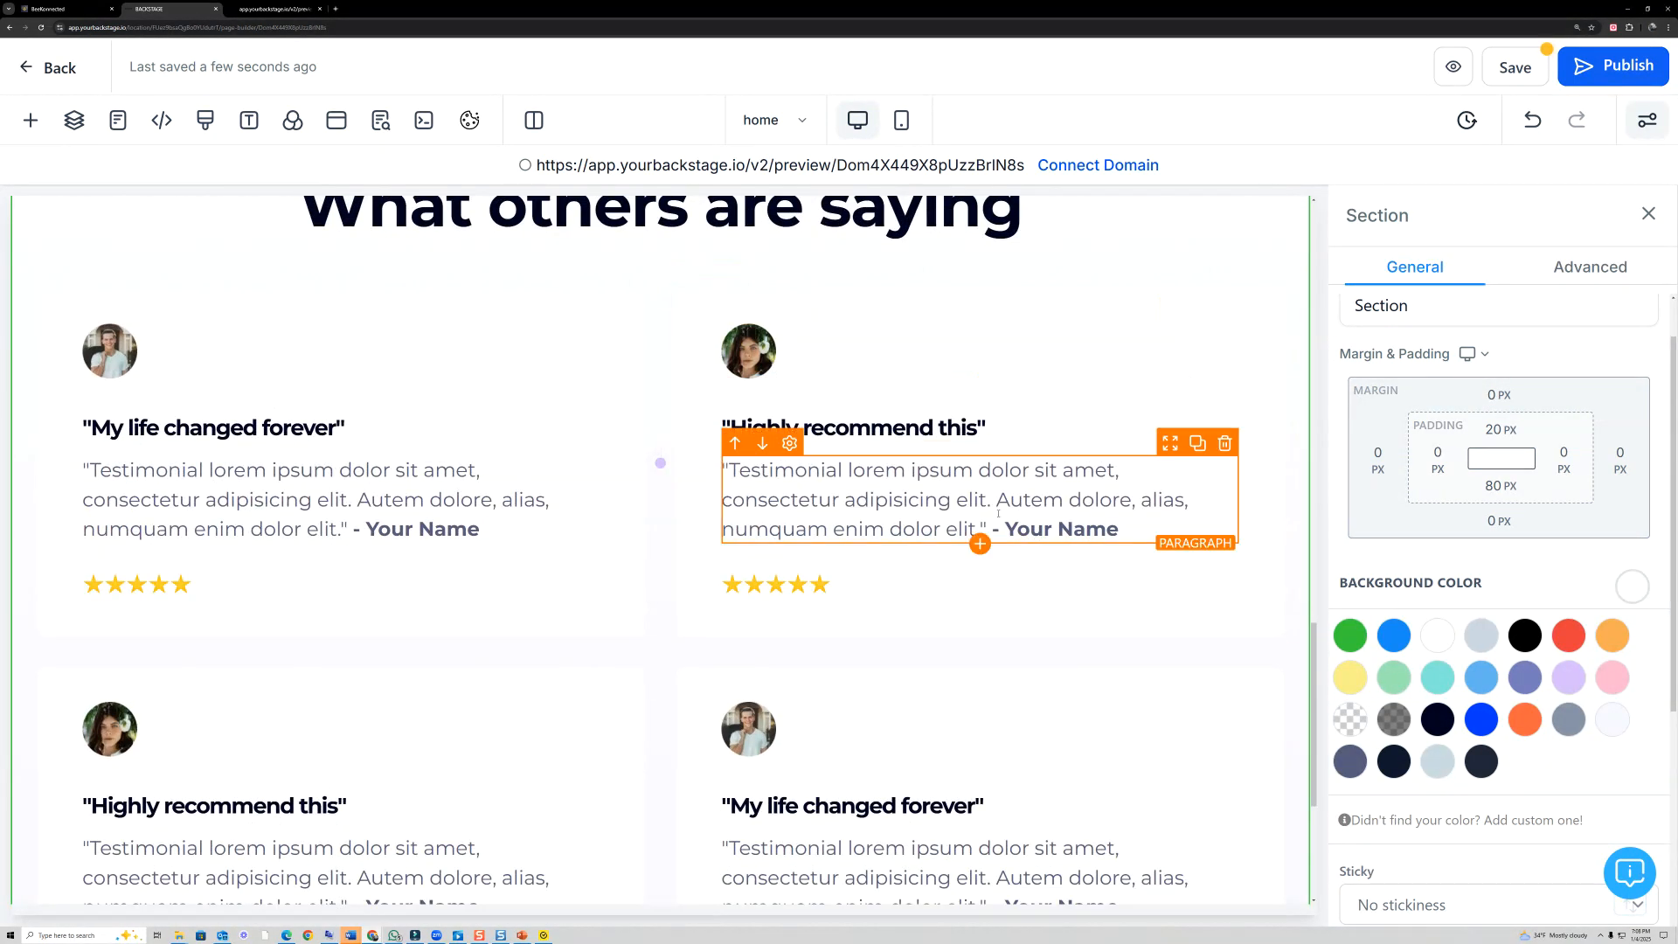
pyautogui.scroll(-2, 726, 487)
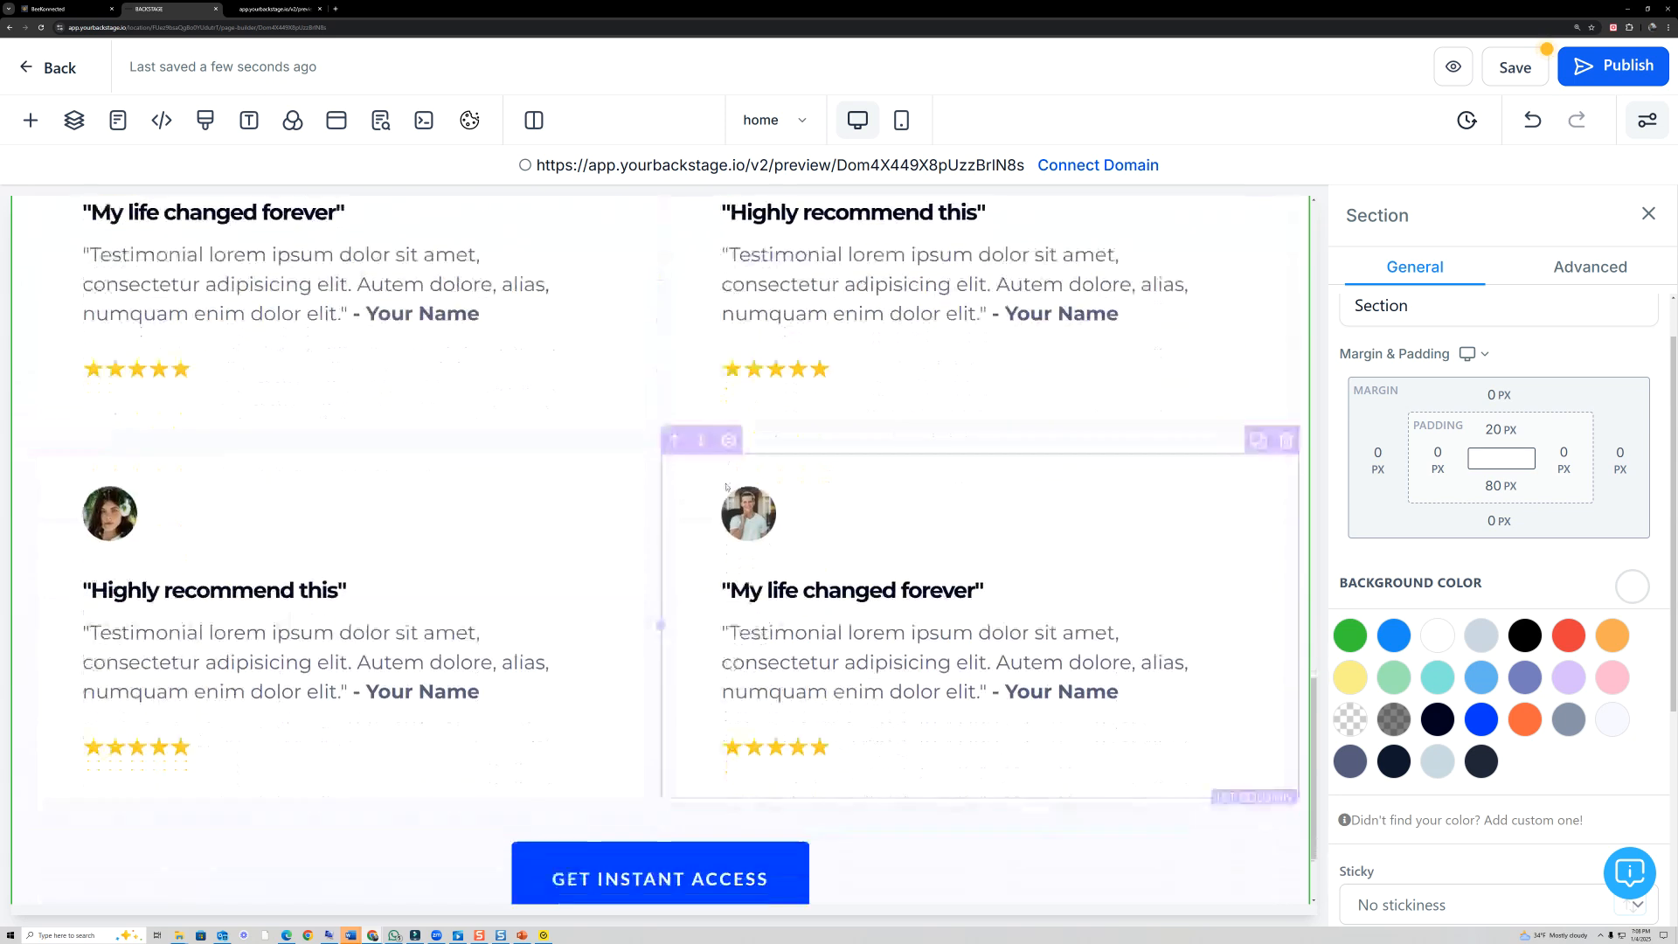
pyautogui.scroll(-2, 726, 487)
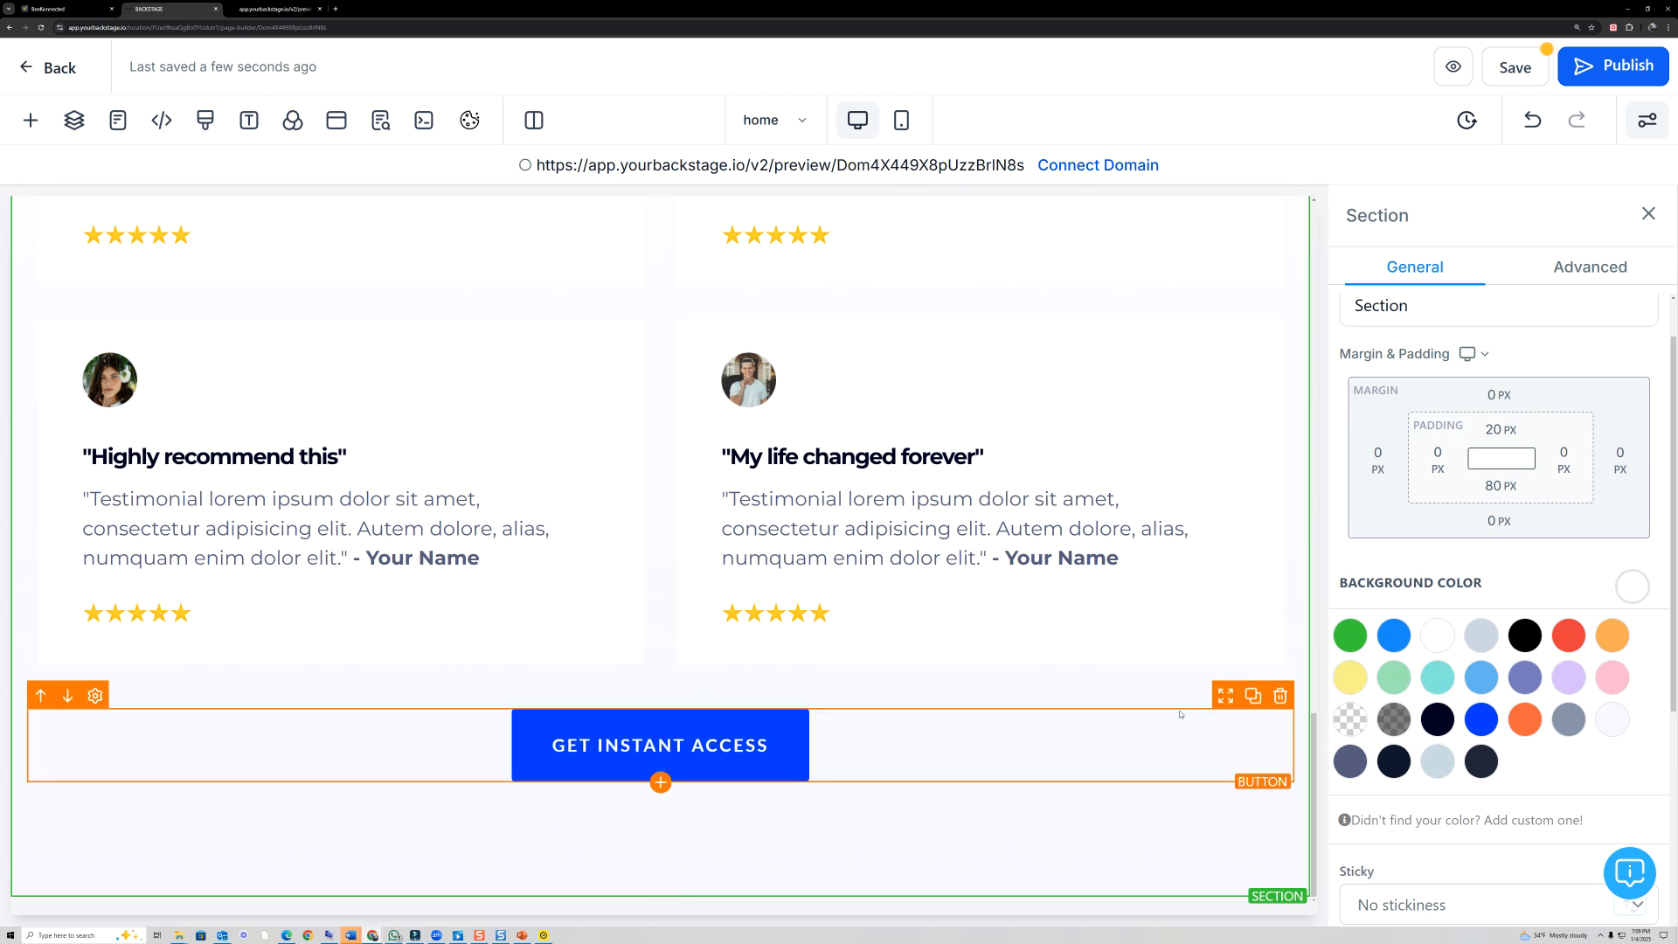
pyautogui.scroll(8, 874, 717)
pyautogui.scroll(12, 940, 737)
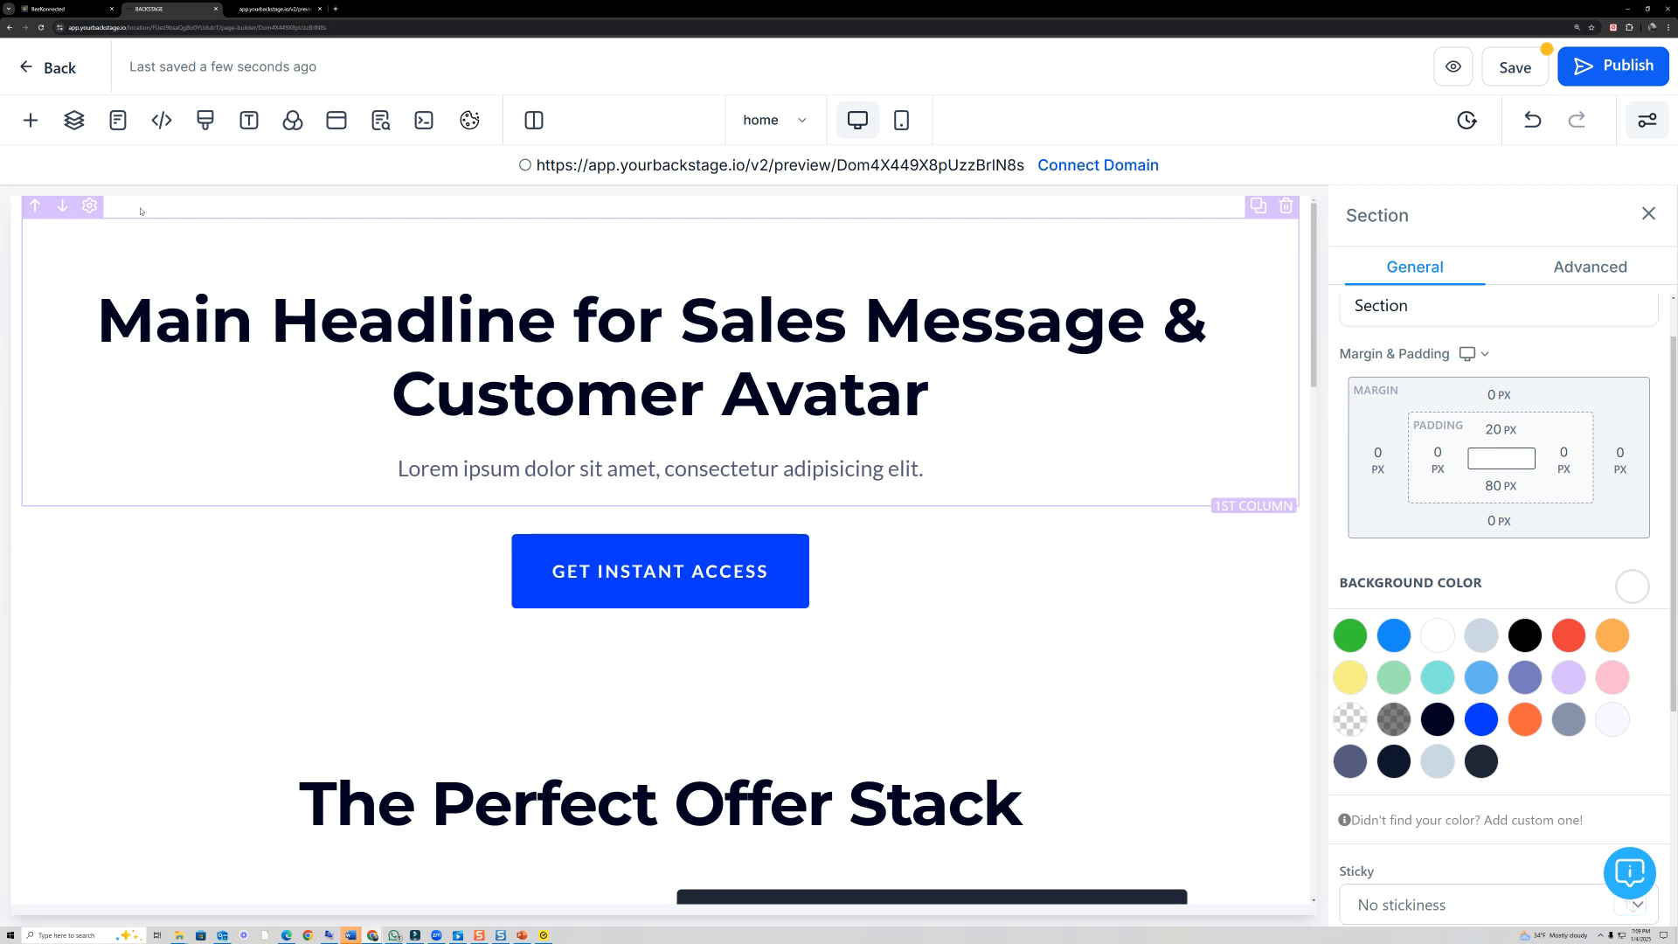
# - Browse the prebuilt section designs for calls to action, guarantees, products, FAQs, footers, team, about and welcome
pyautogui.click(33, 125)
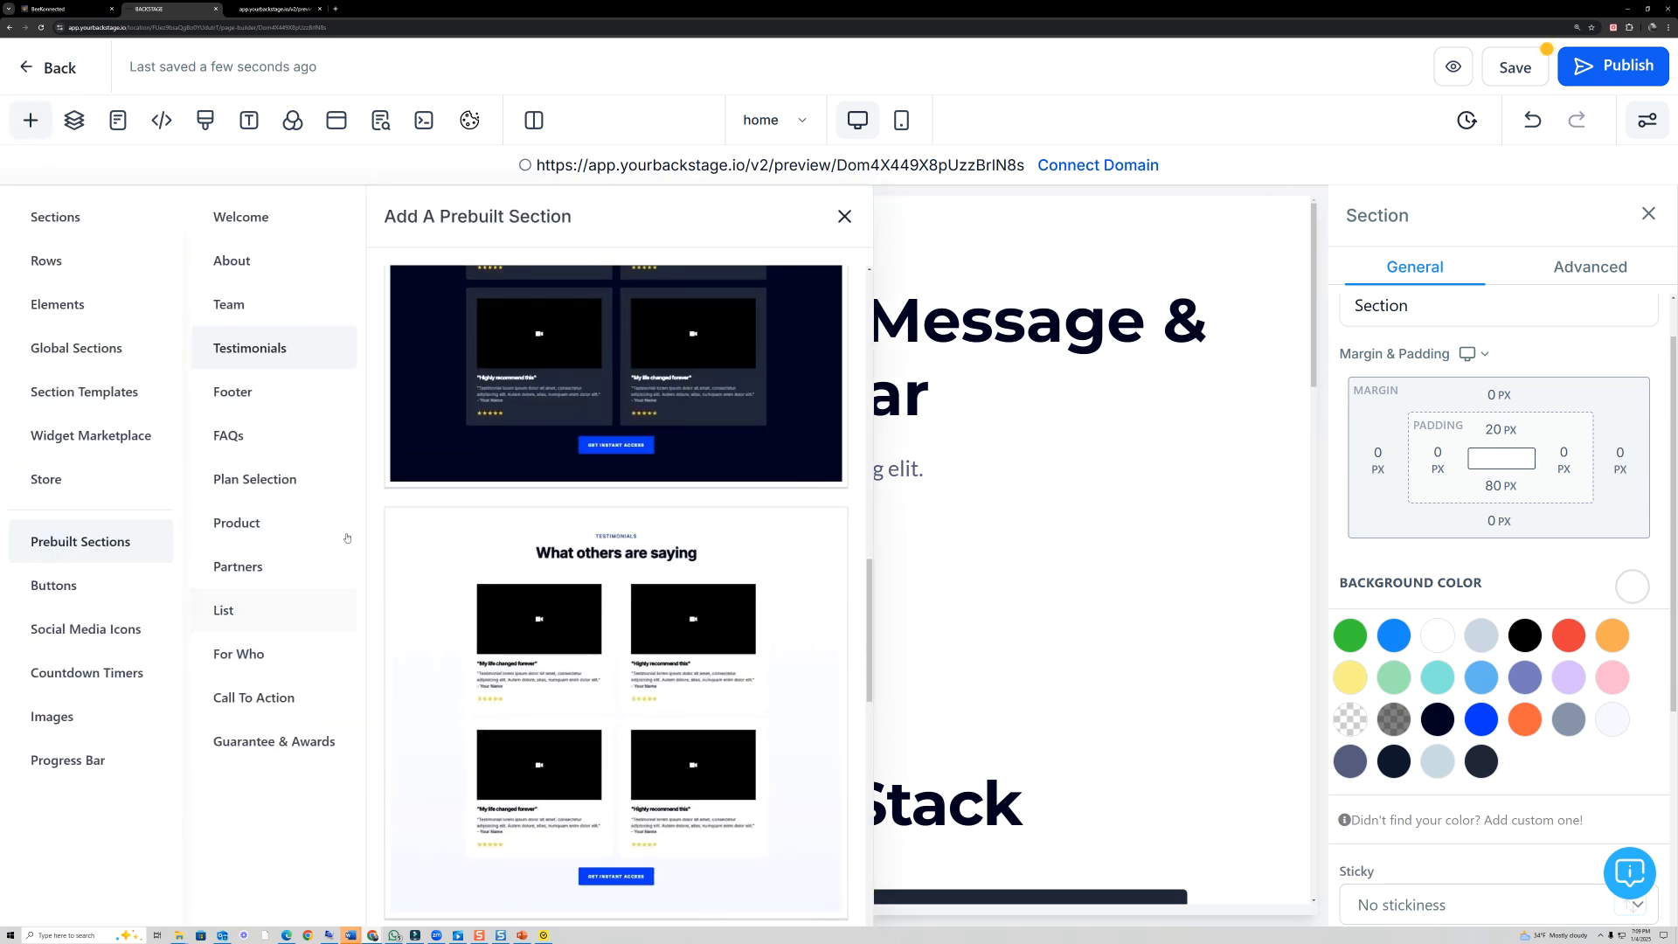
pyautogui.click(296, 697)
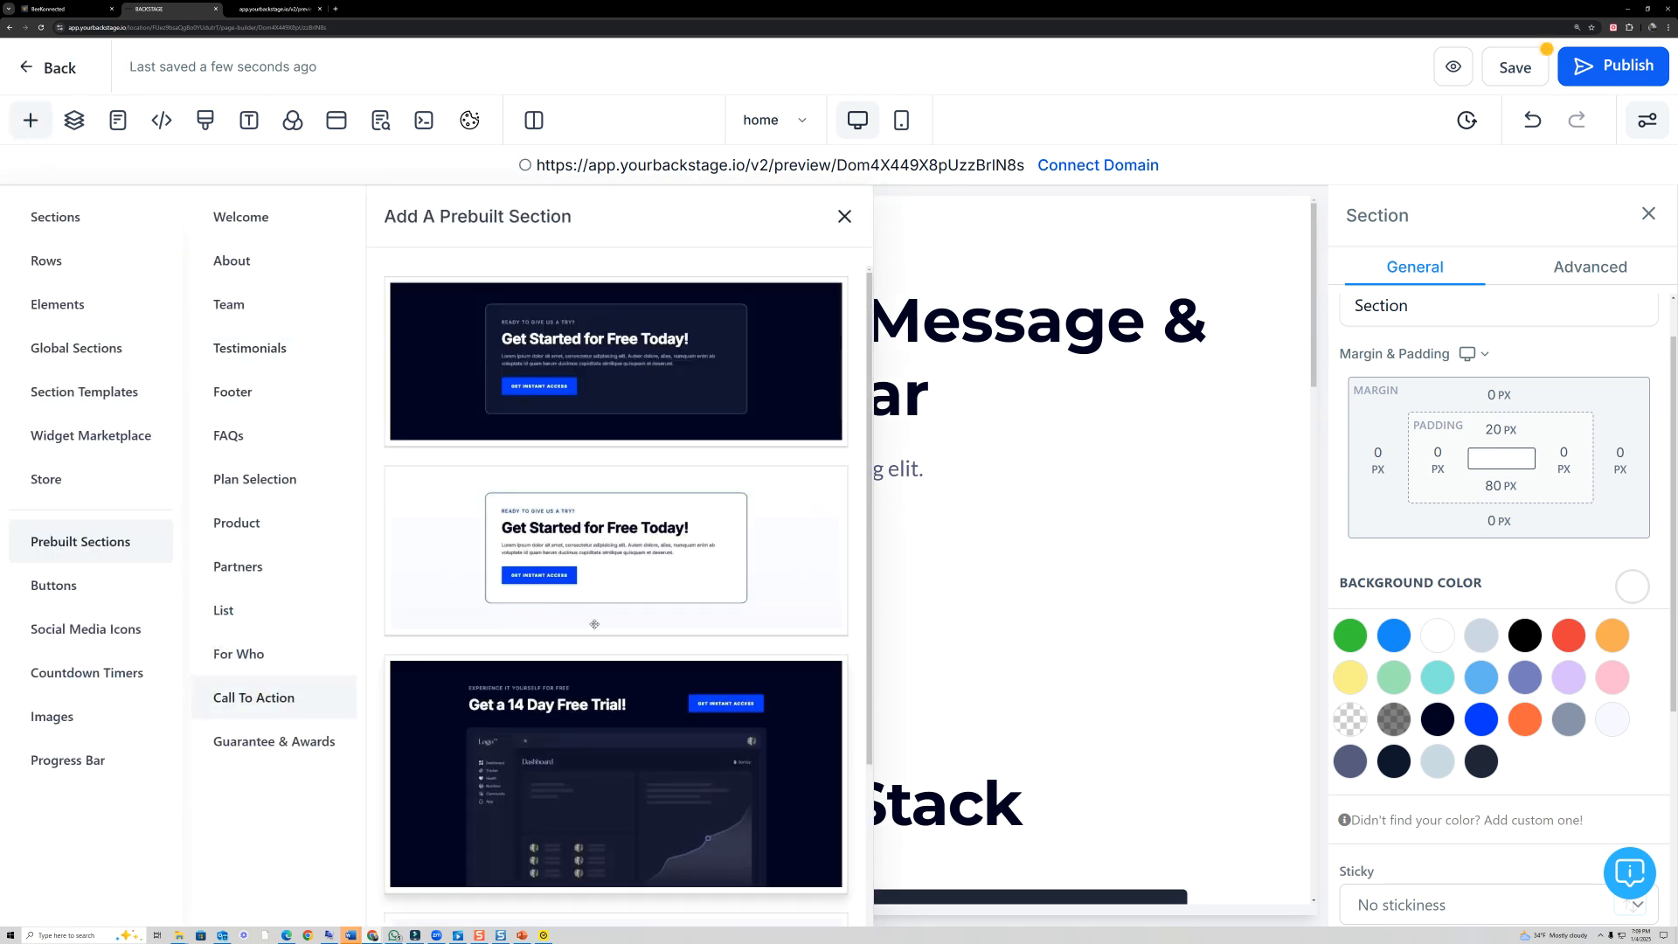
pyautogui.scroll(-2, 663, 544)
pyautogui.scroll(-1, 664, 544)
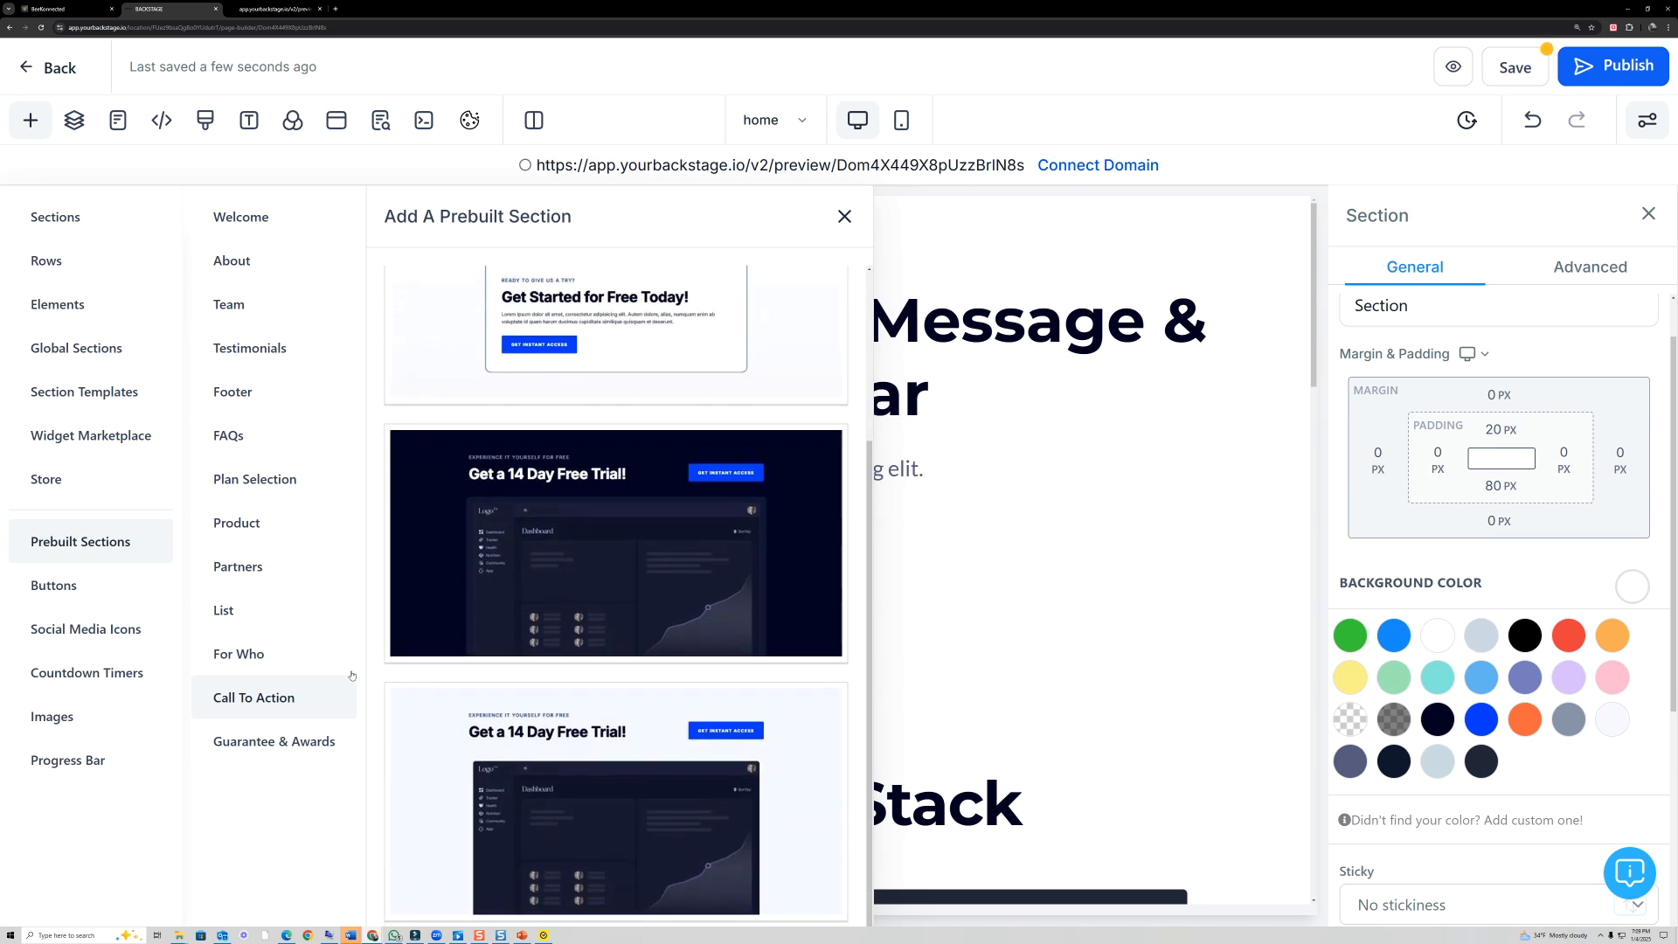
pyautogui.click(284, 742)
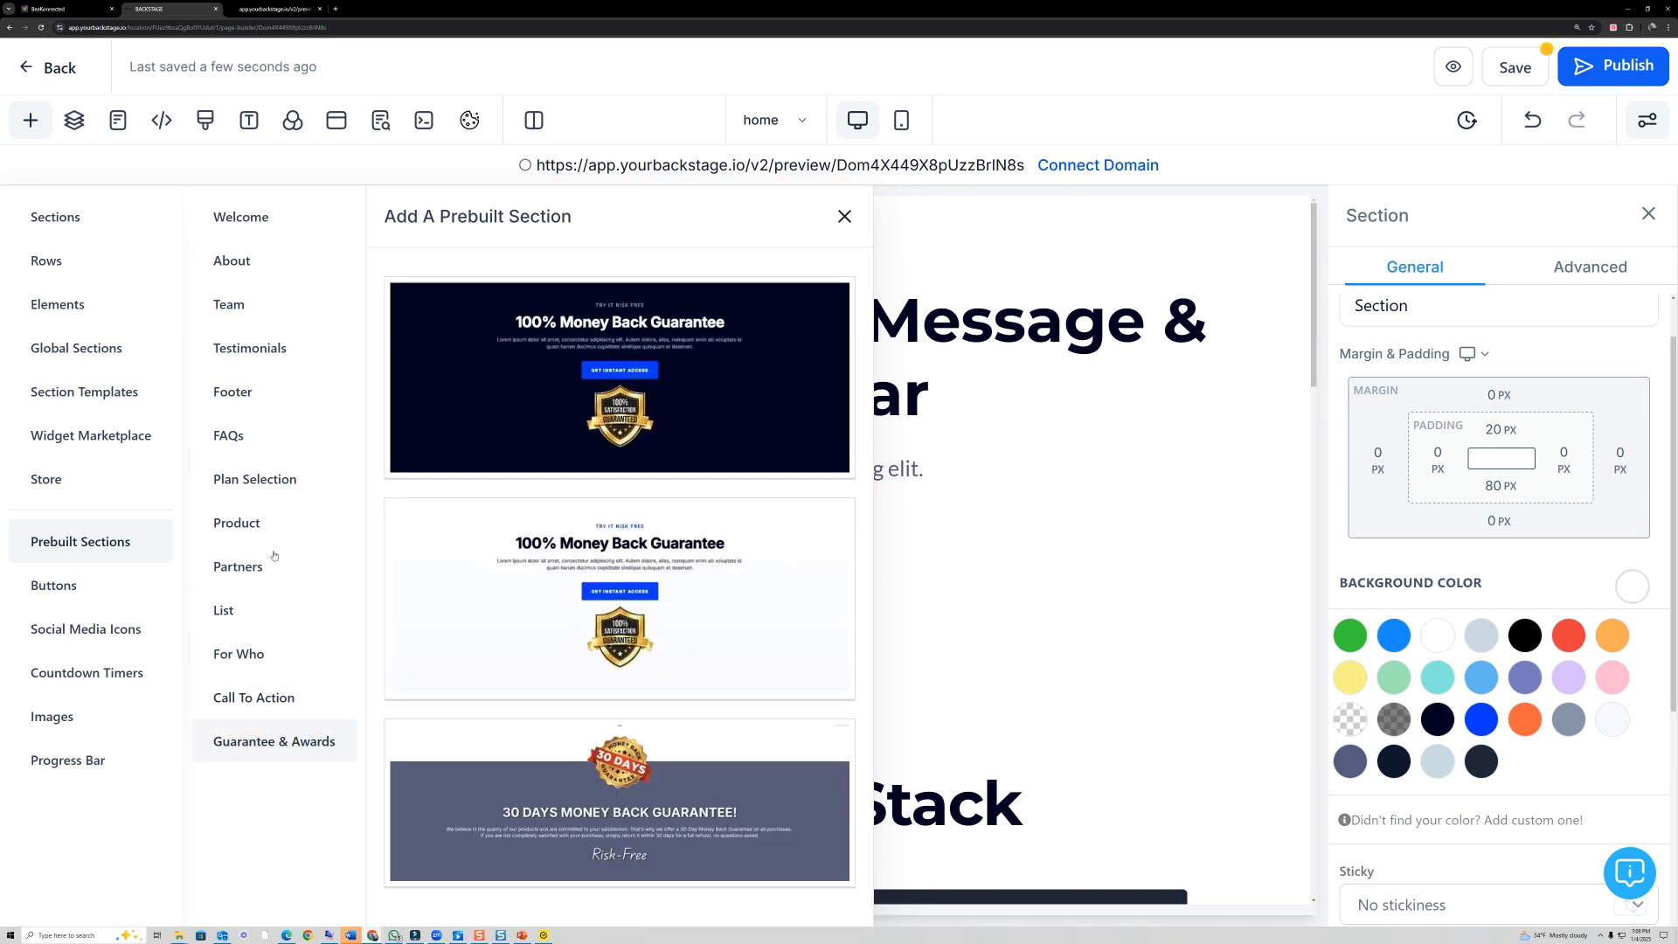
pyautogui.click(249, 527)
pyautogui.click(249, 436)
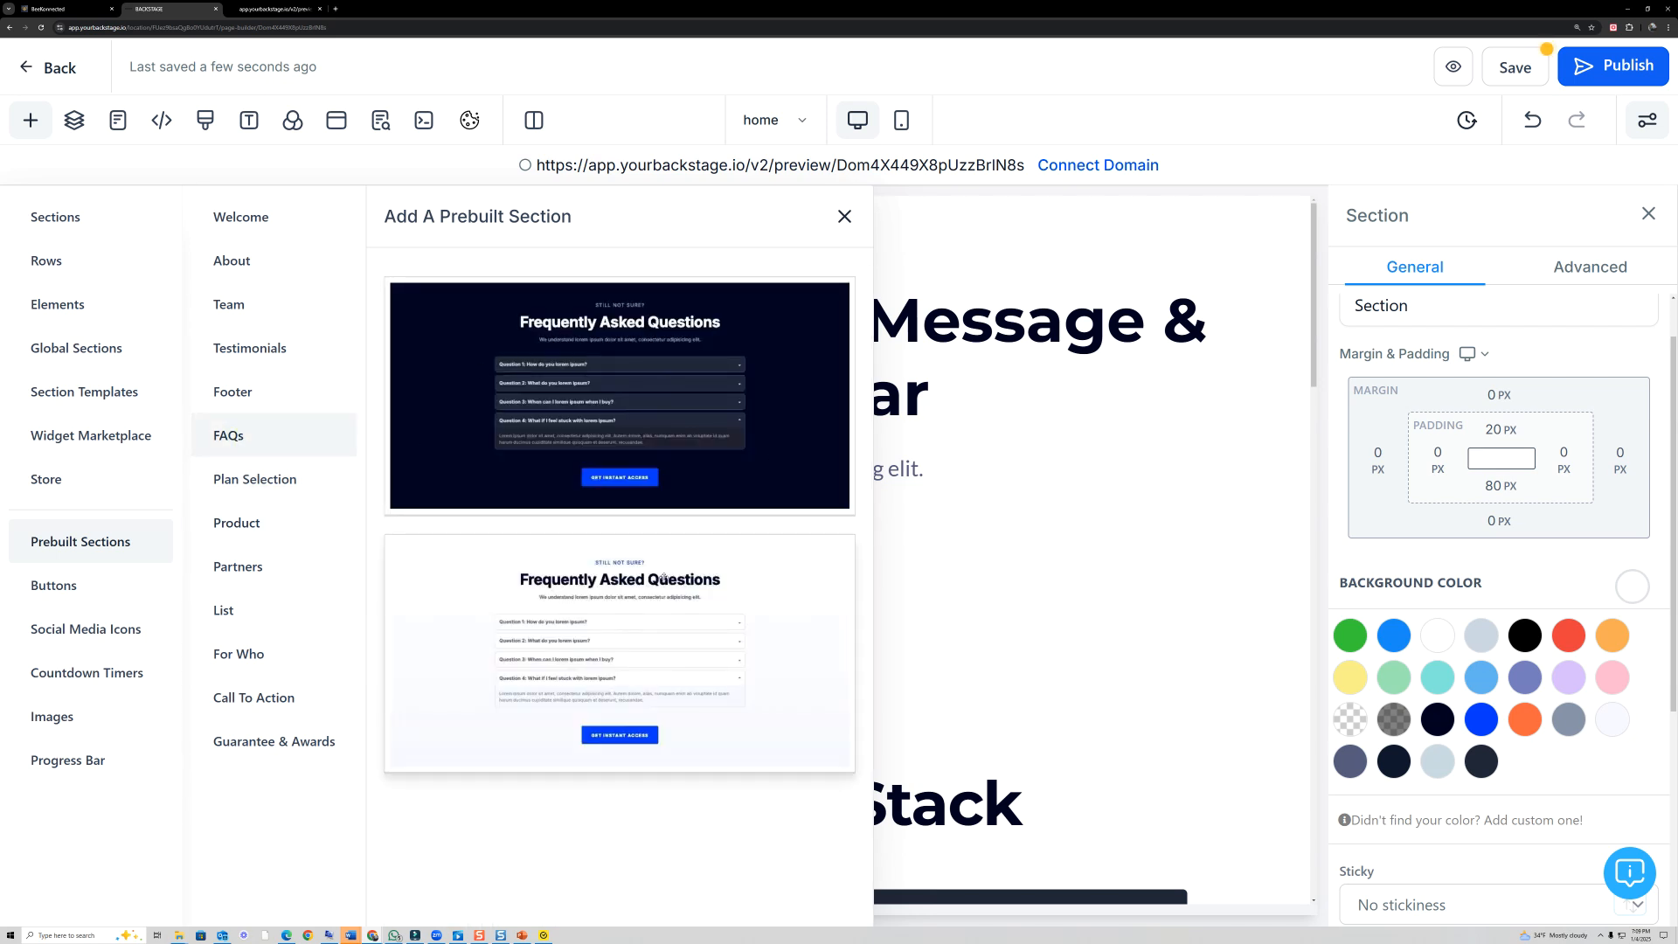
pyautogui.click(234, 392)
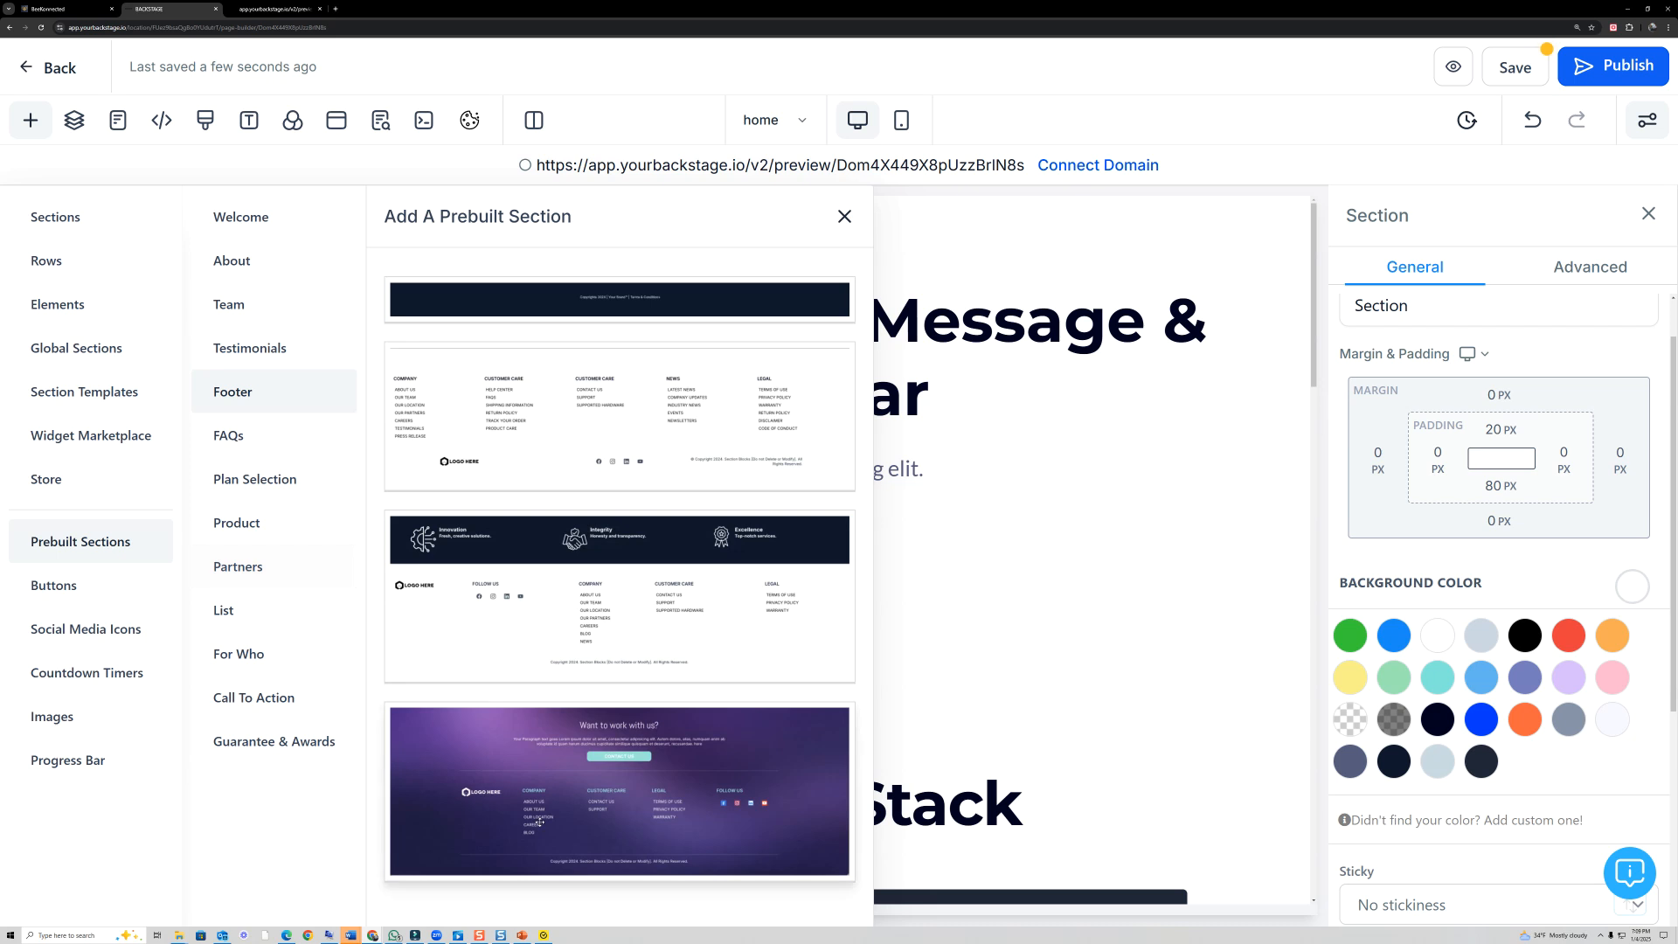
pyautogui.click(243, 305)
pyautogui.scroll(-3, 678, 737)
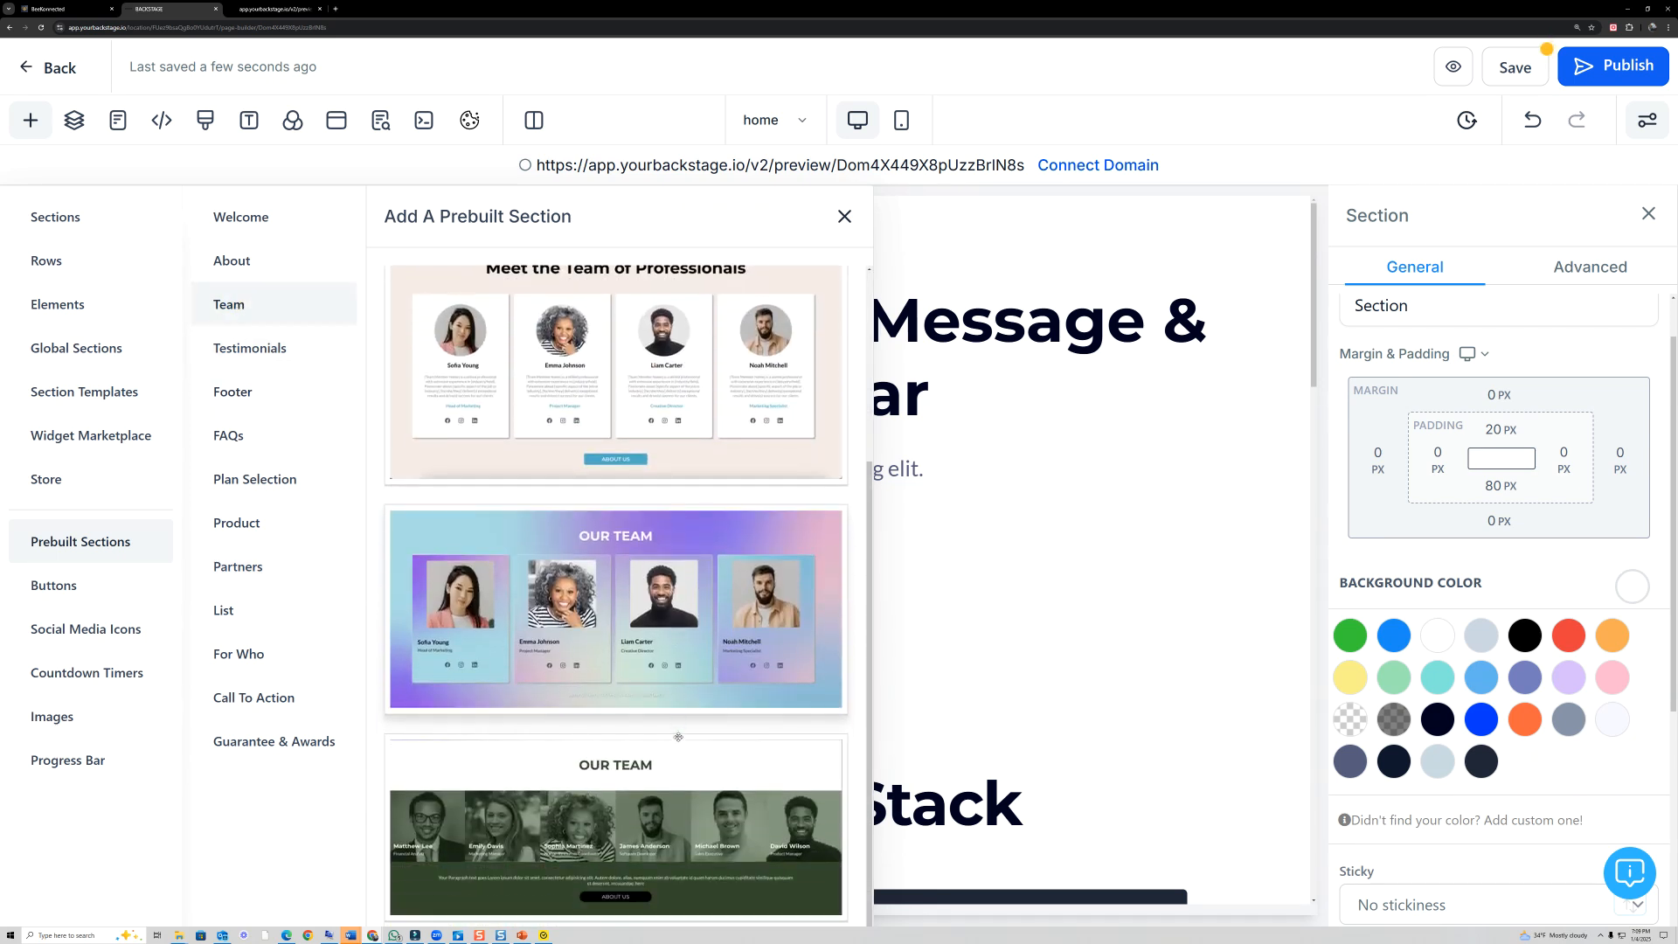
pyautogui.scroll(5, 678, 737)
pyautogui.click(244, 273)
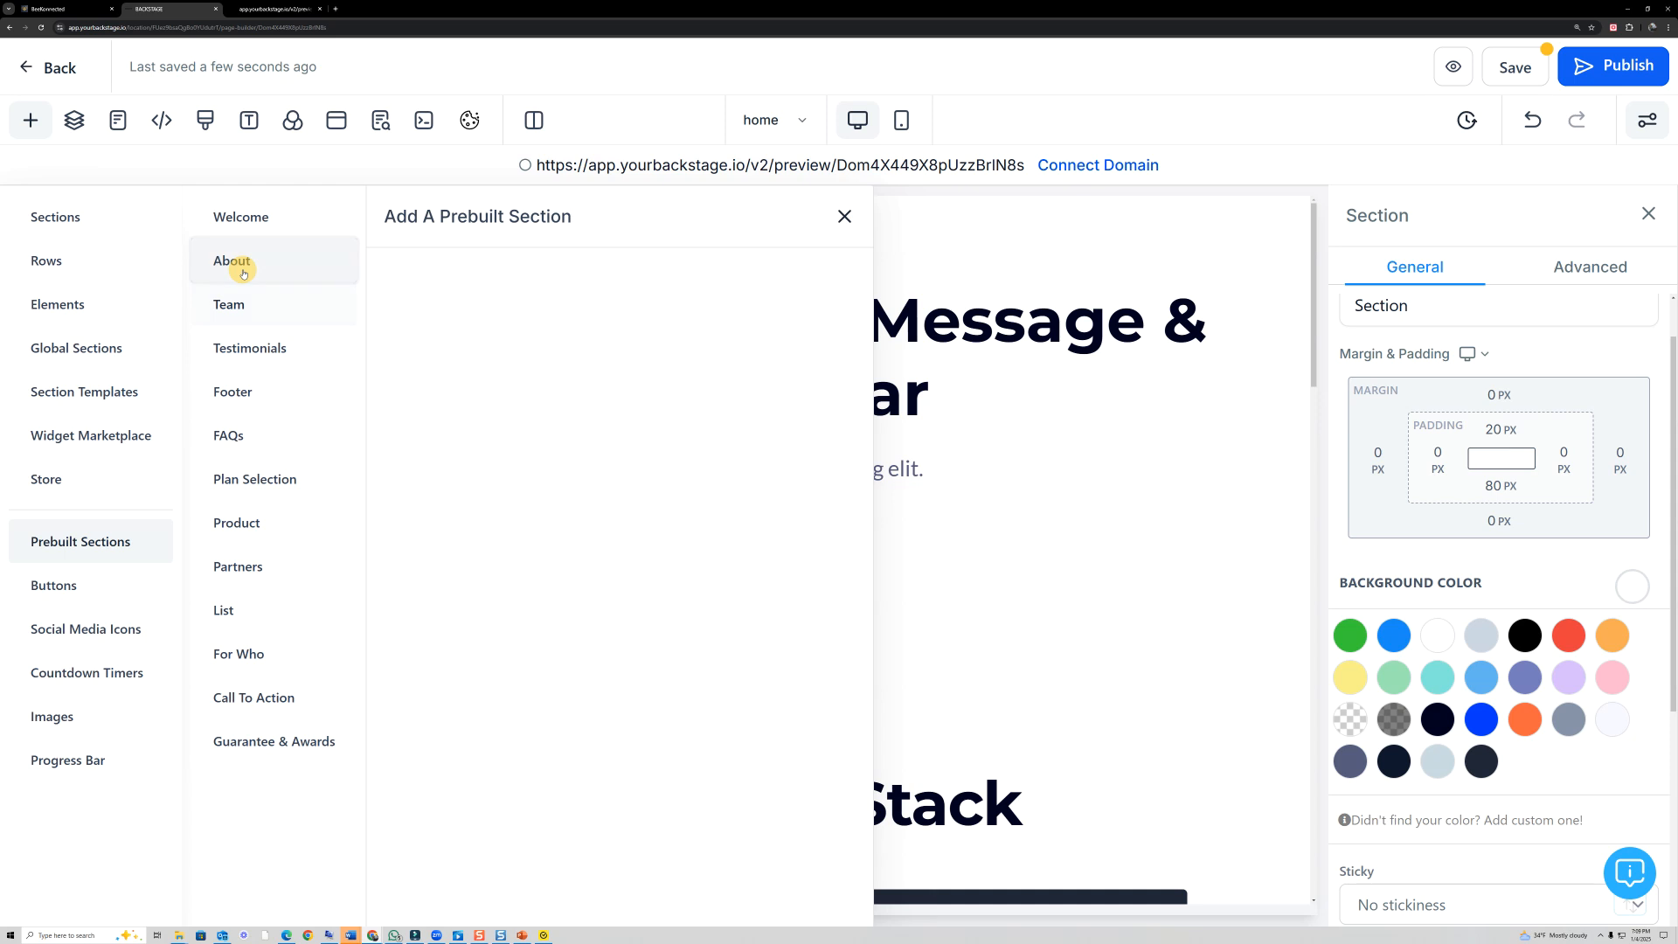
pyautogui.click(267, 225)
pyautogui.click(844, 216)
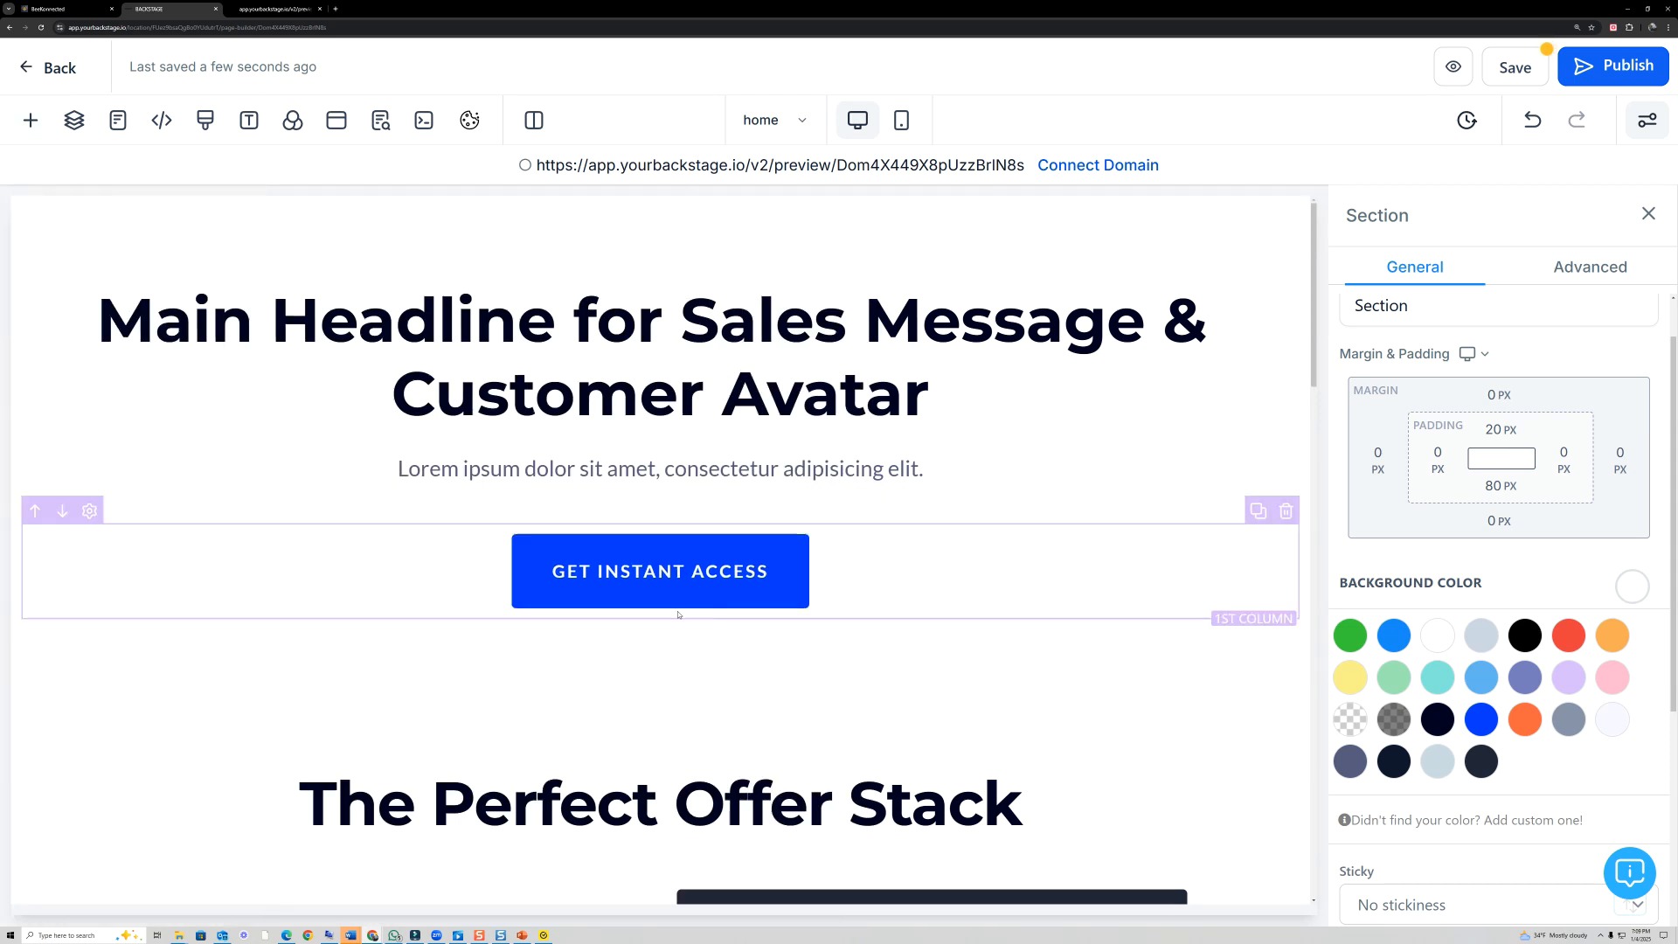
pyautogui.click(660, 609)
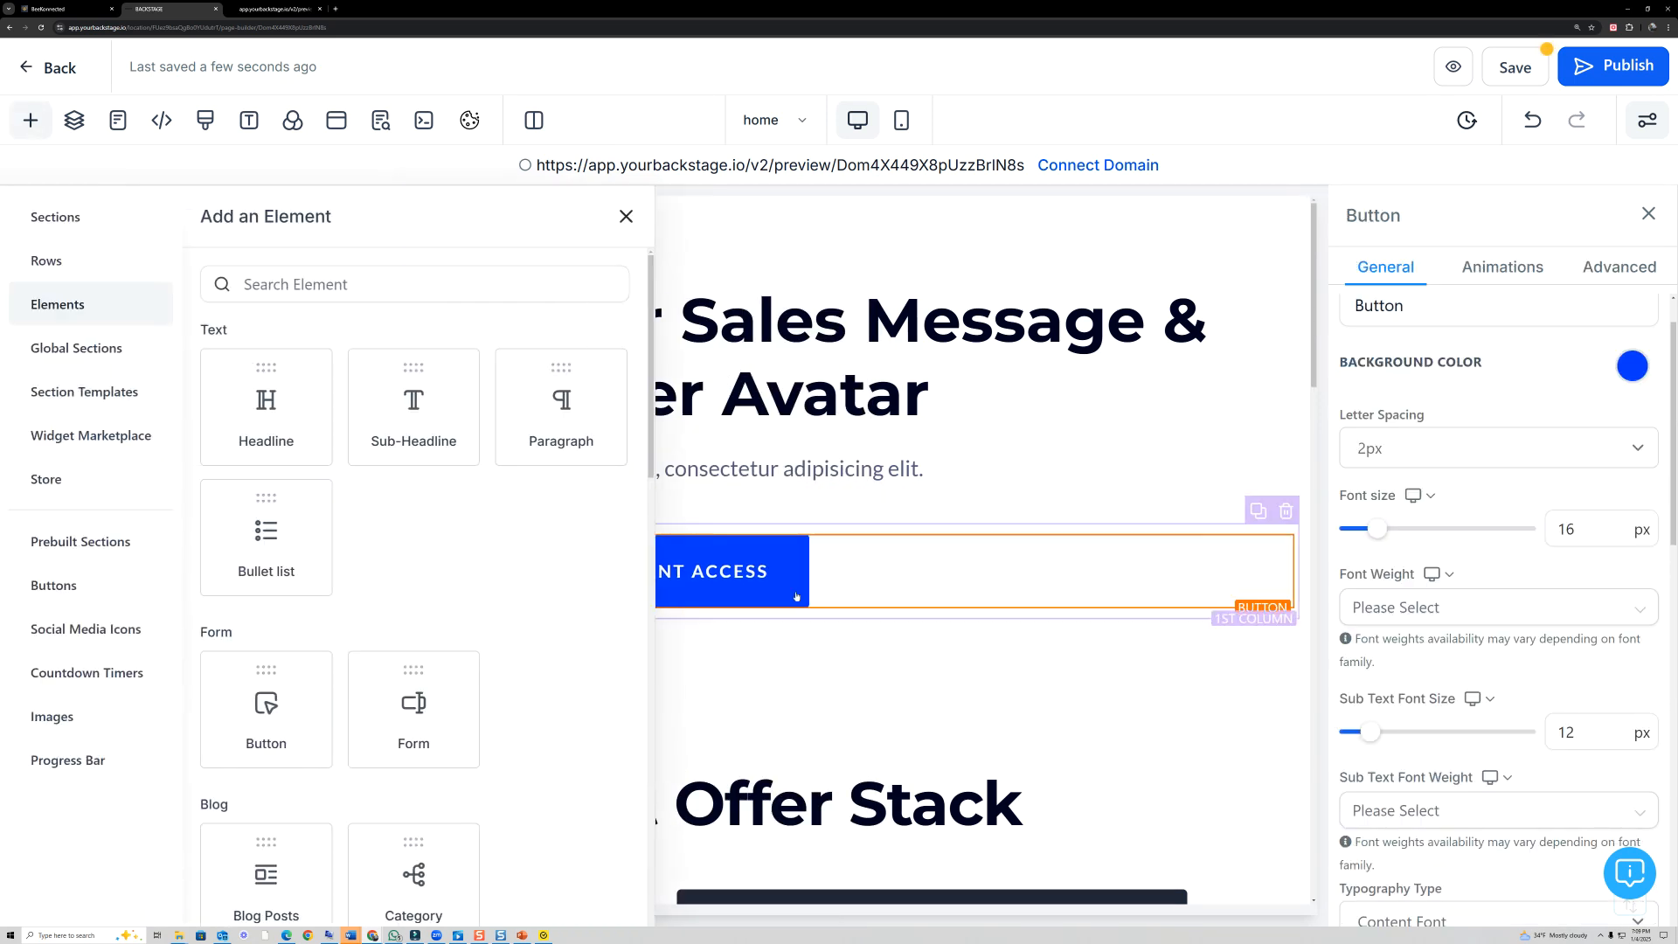
pyautogui.click(624, 217)
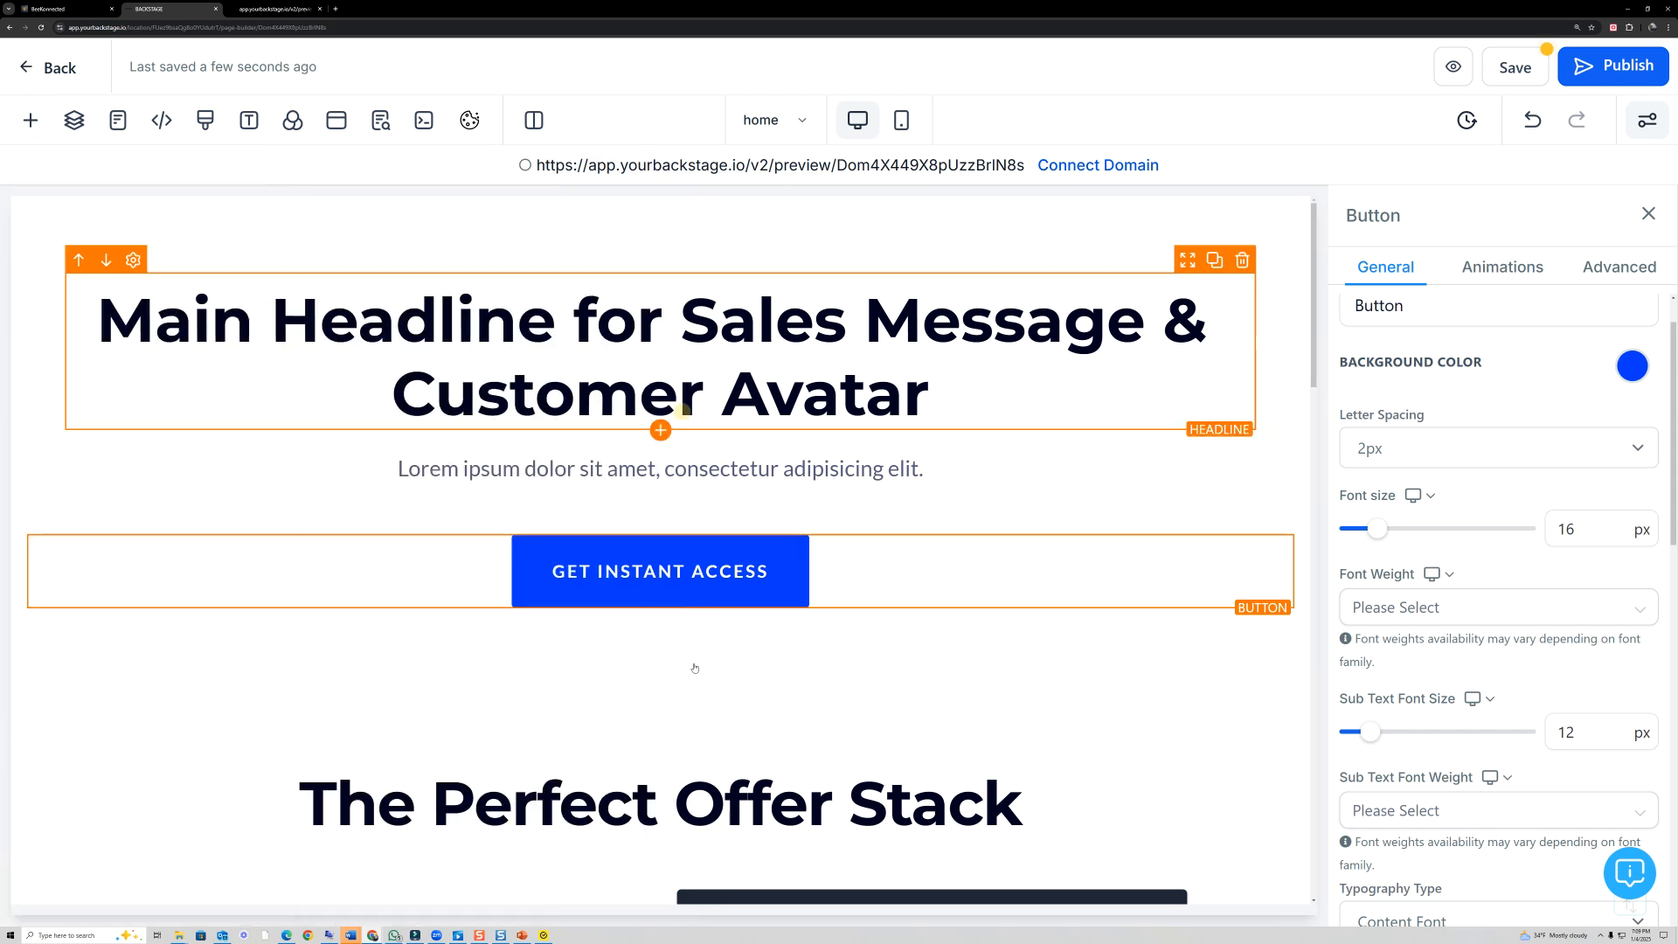
pyautogui.click(661, 609)
pyautogui.scroll(-5, 572, 691)
pyautogui.scroll(2, 577, 678)
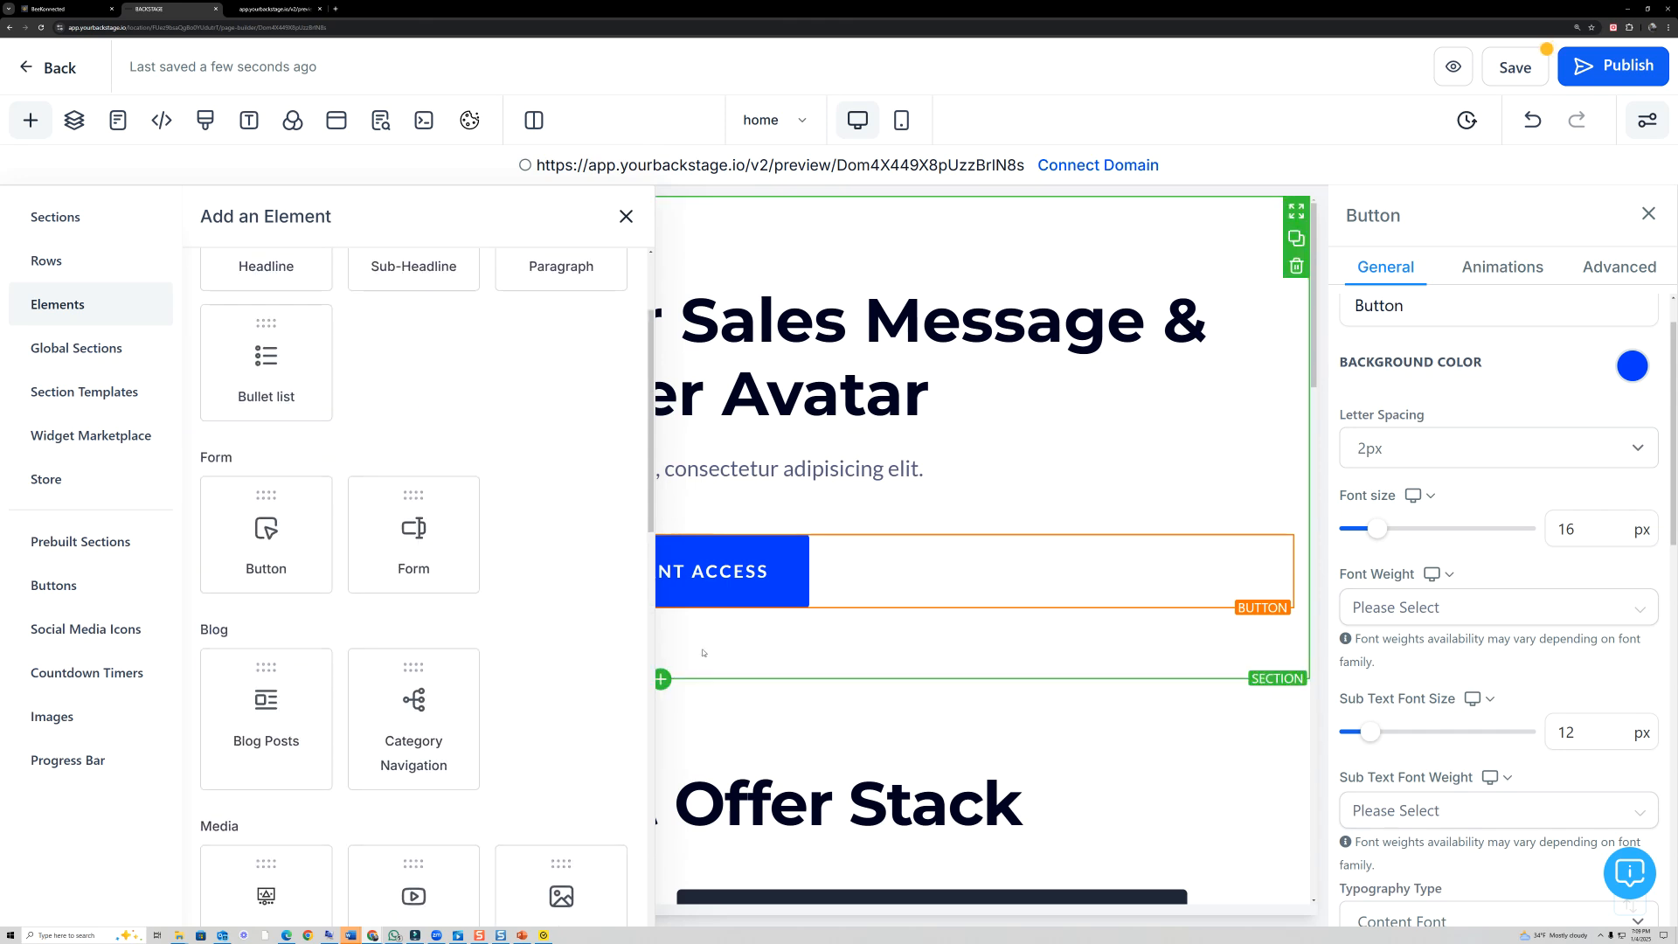
pyautogui.click(627, 216)
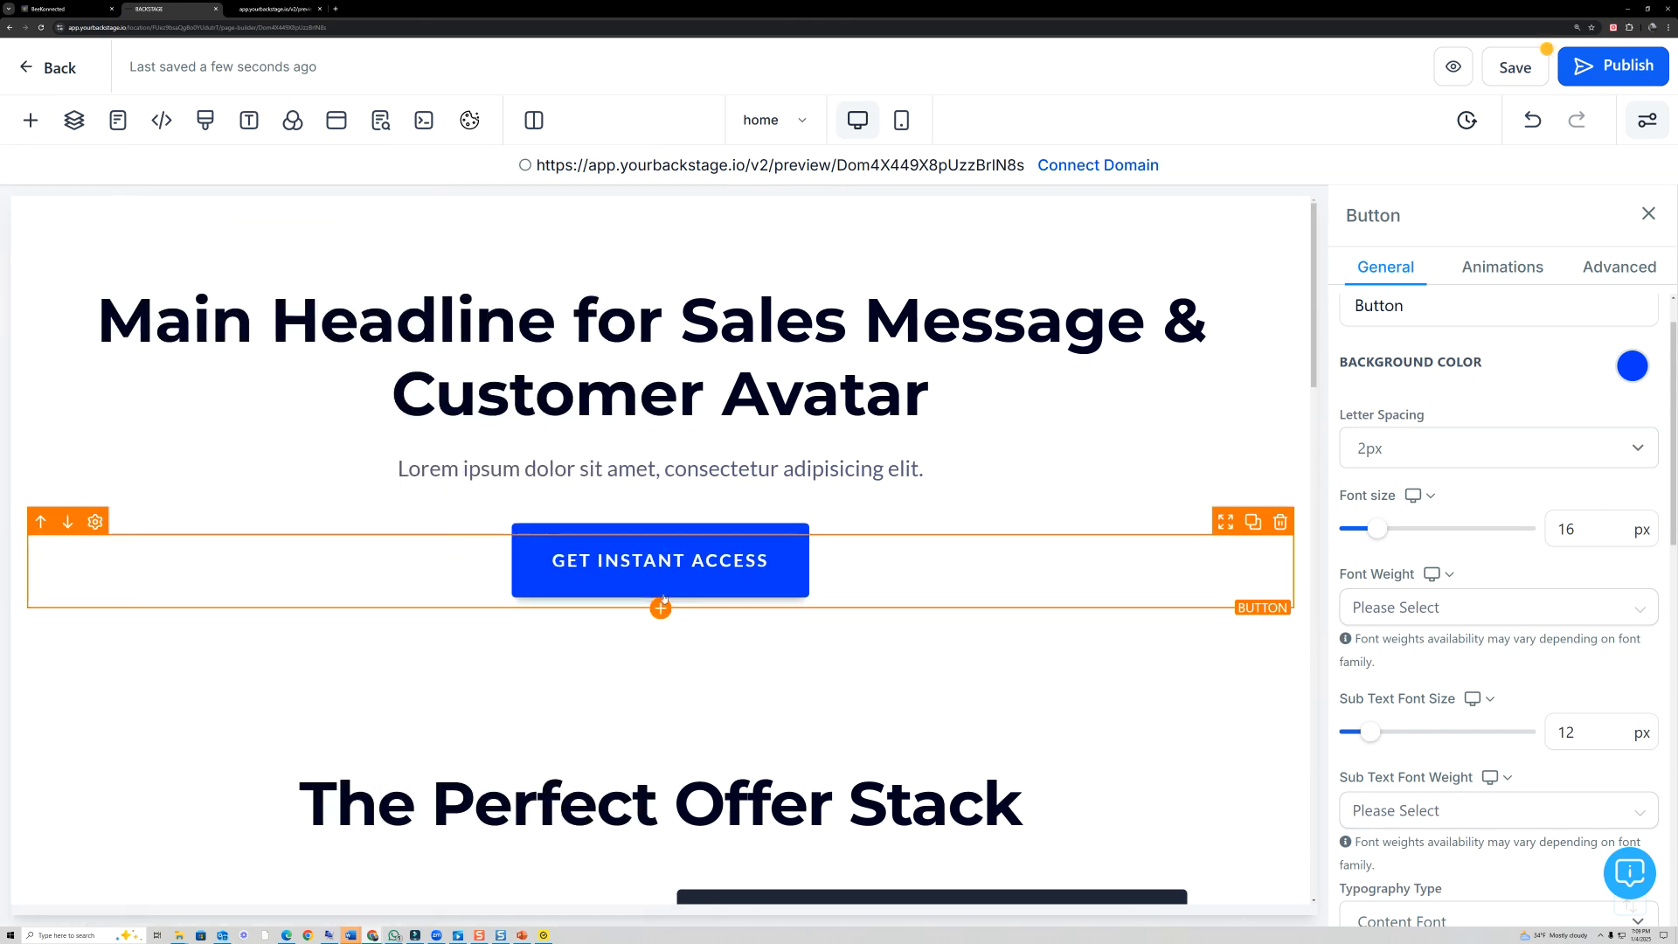
# - Insert a three-column row below the Welcome section's GET INSTANT ACCESS button and add a video element to its first column
pyautogui.click(660, 636)
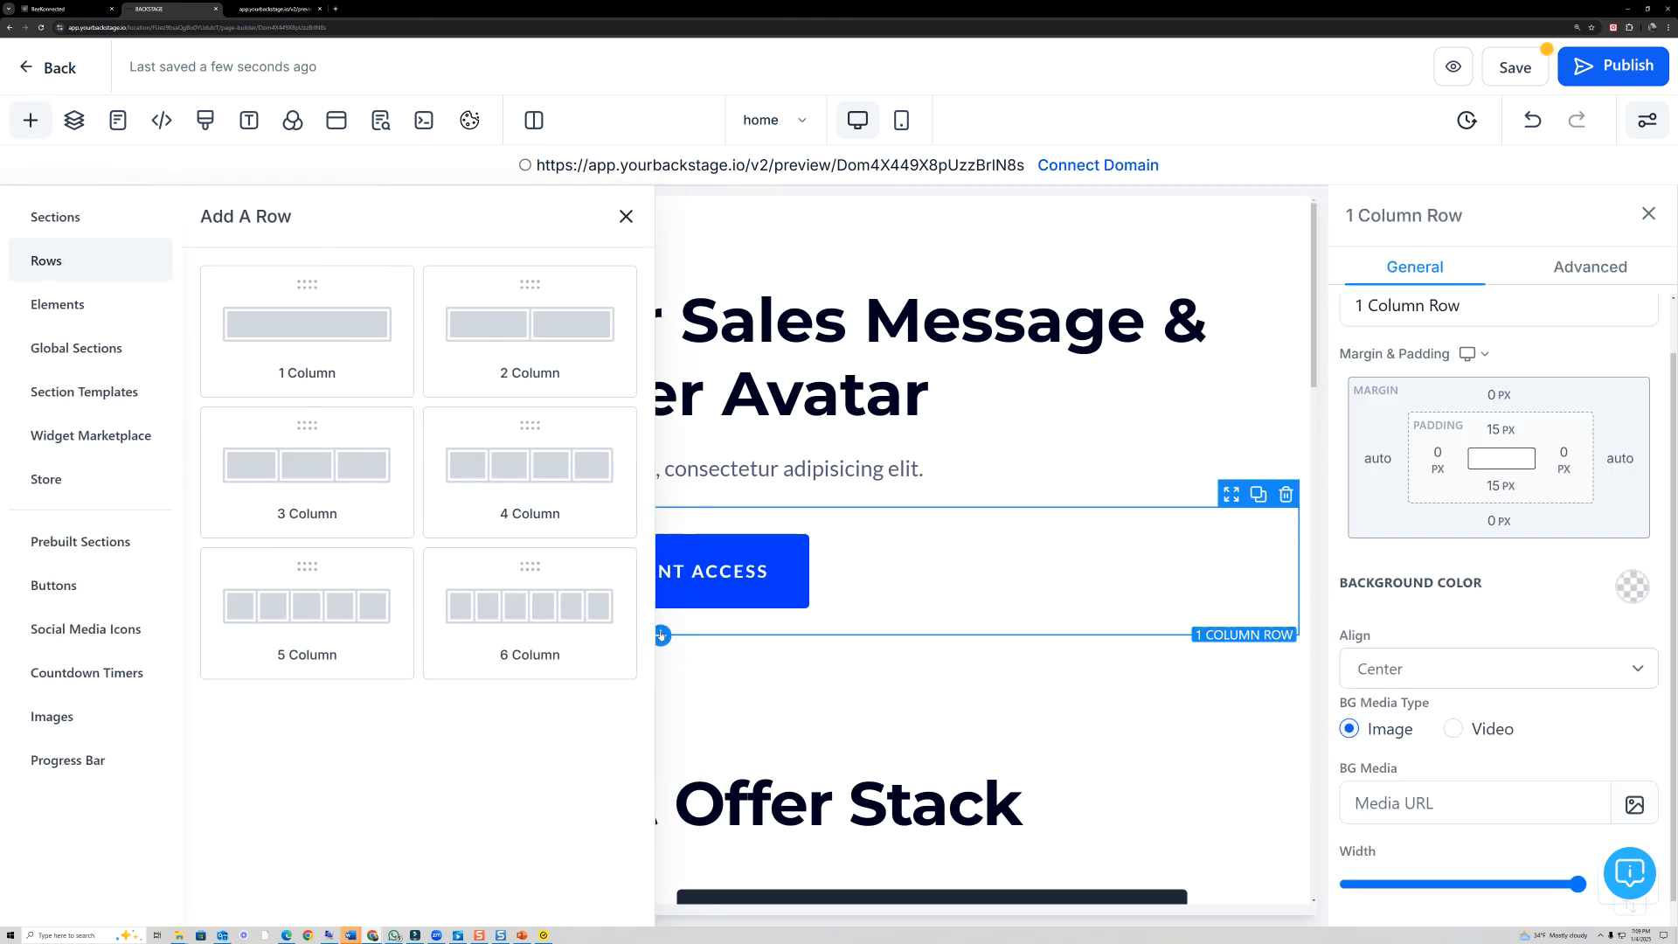
pyautogui.click(359, 462)
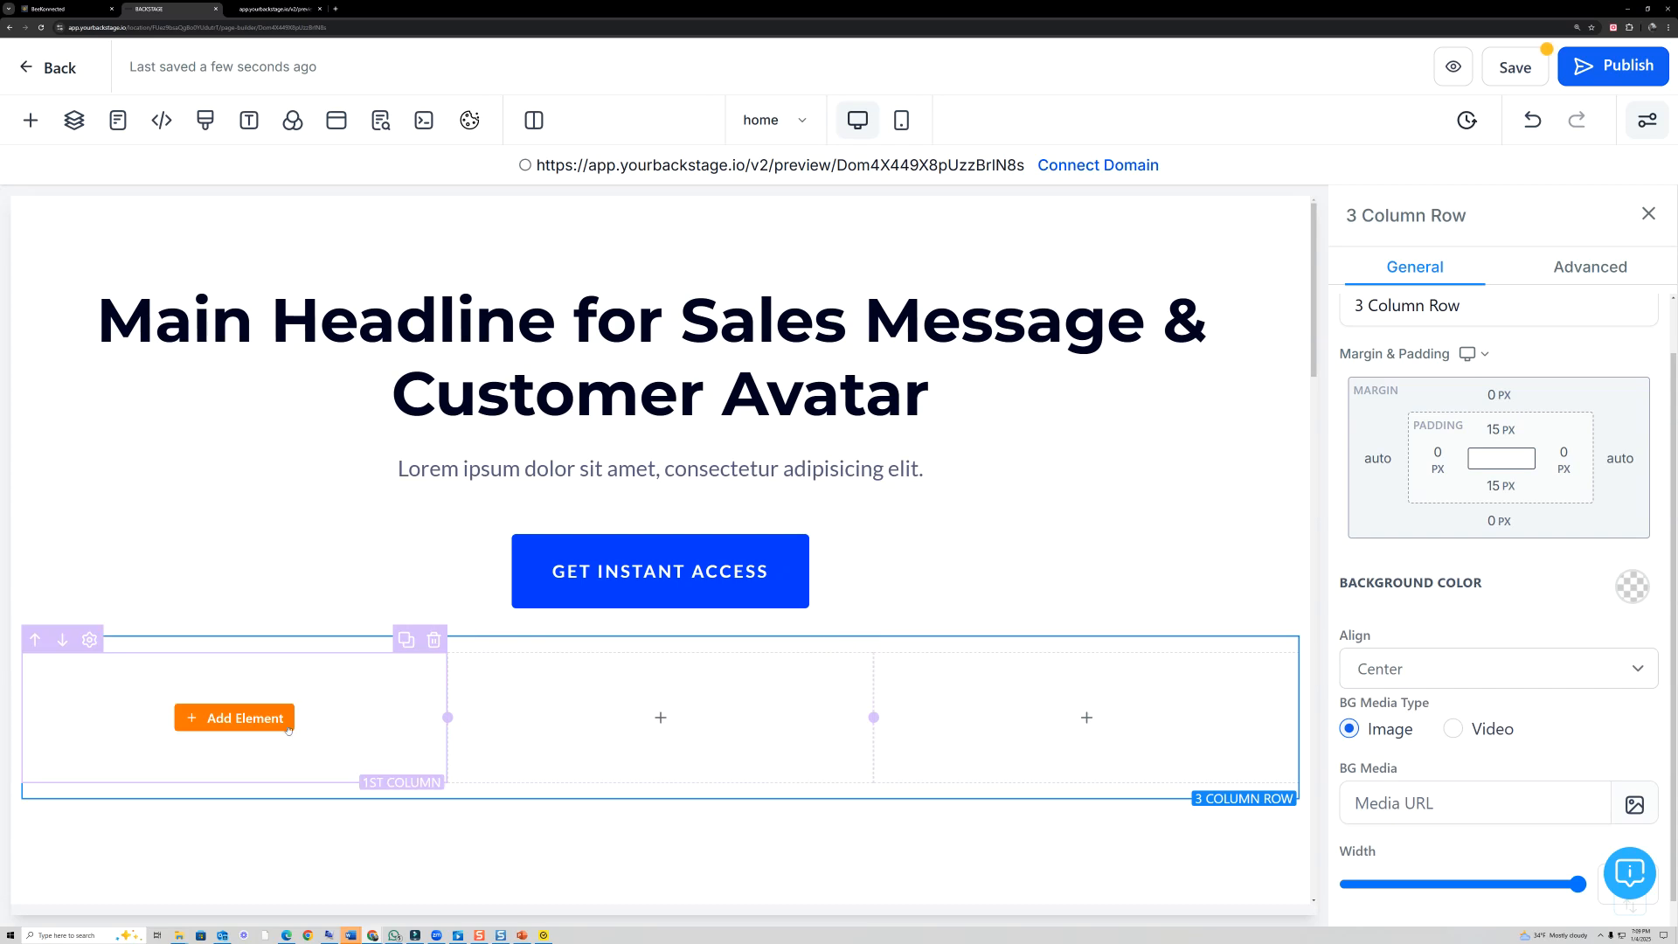
pyautogui.click(234, 718)
pyautogui.scroll(-3, 394, 726)
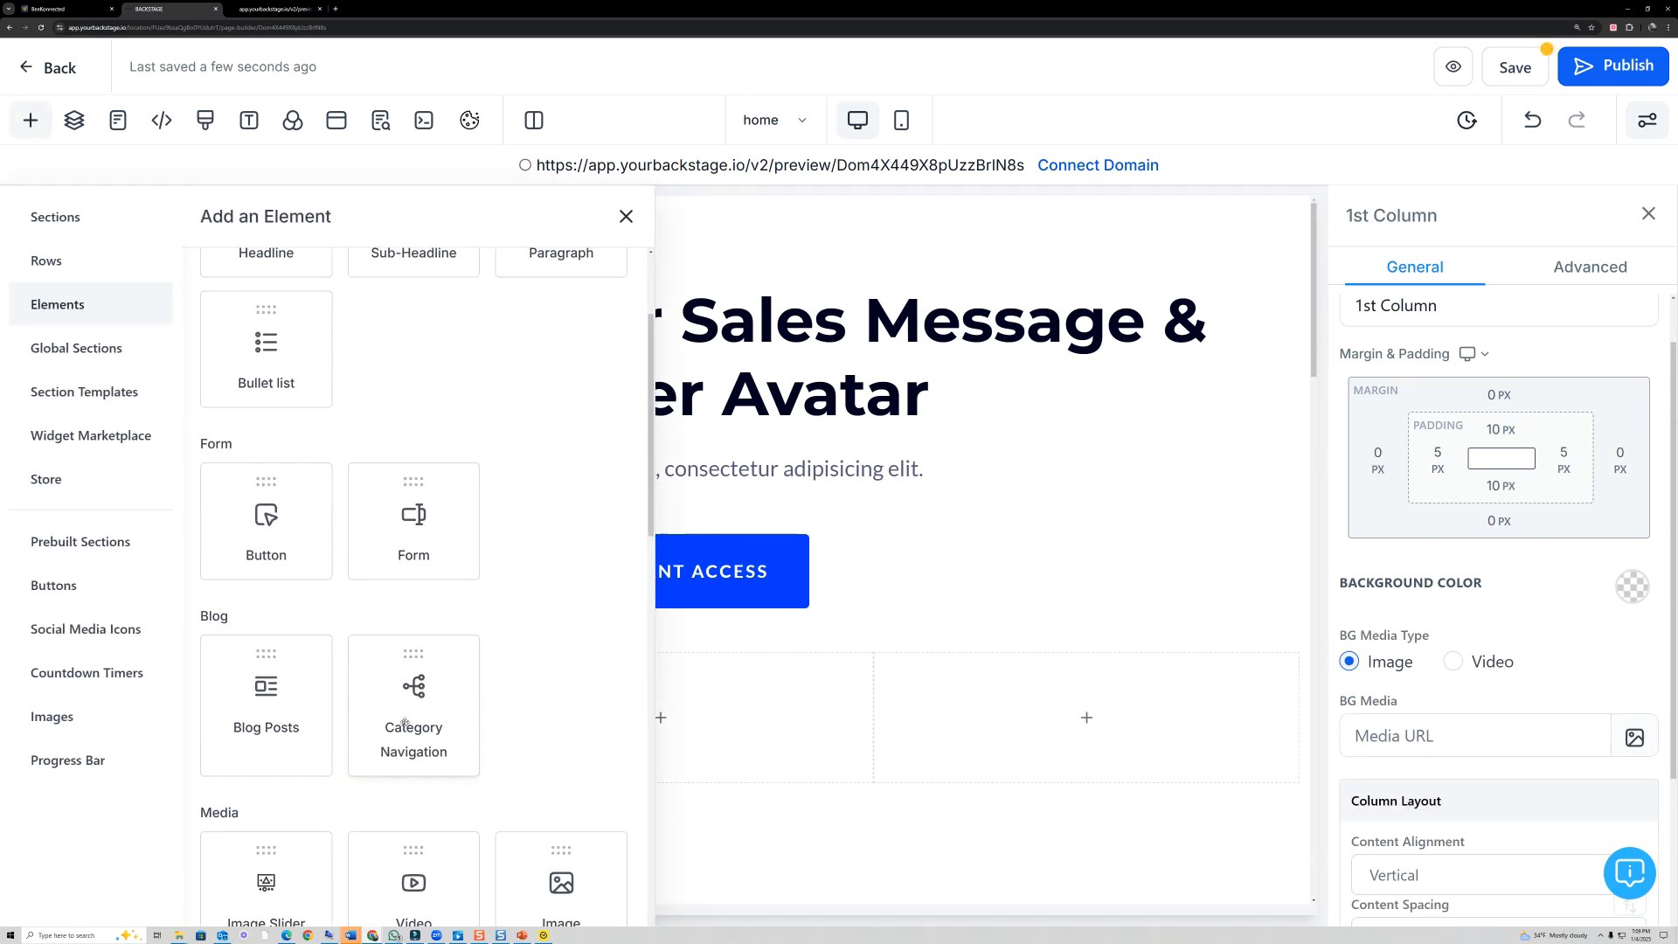
pyautogui.click(413, 822)
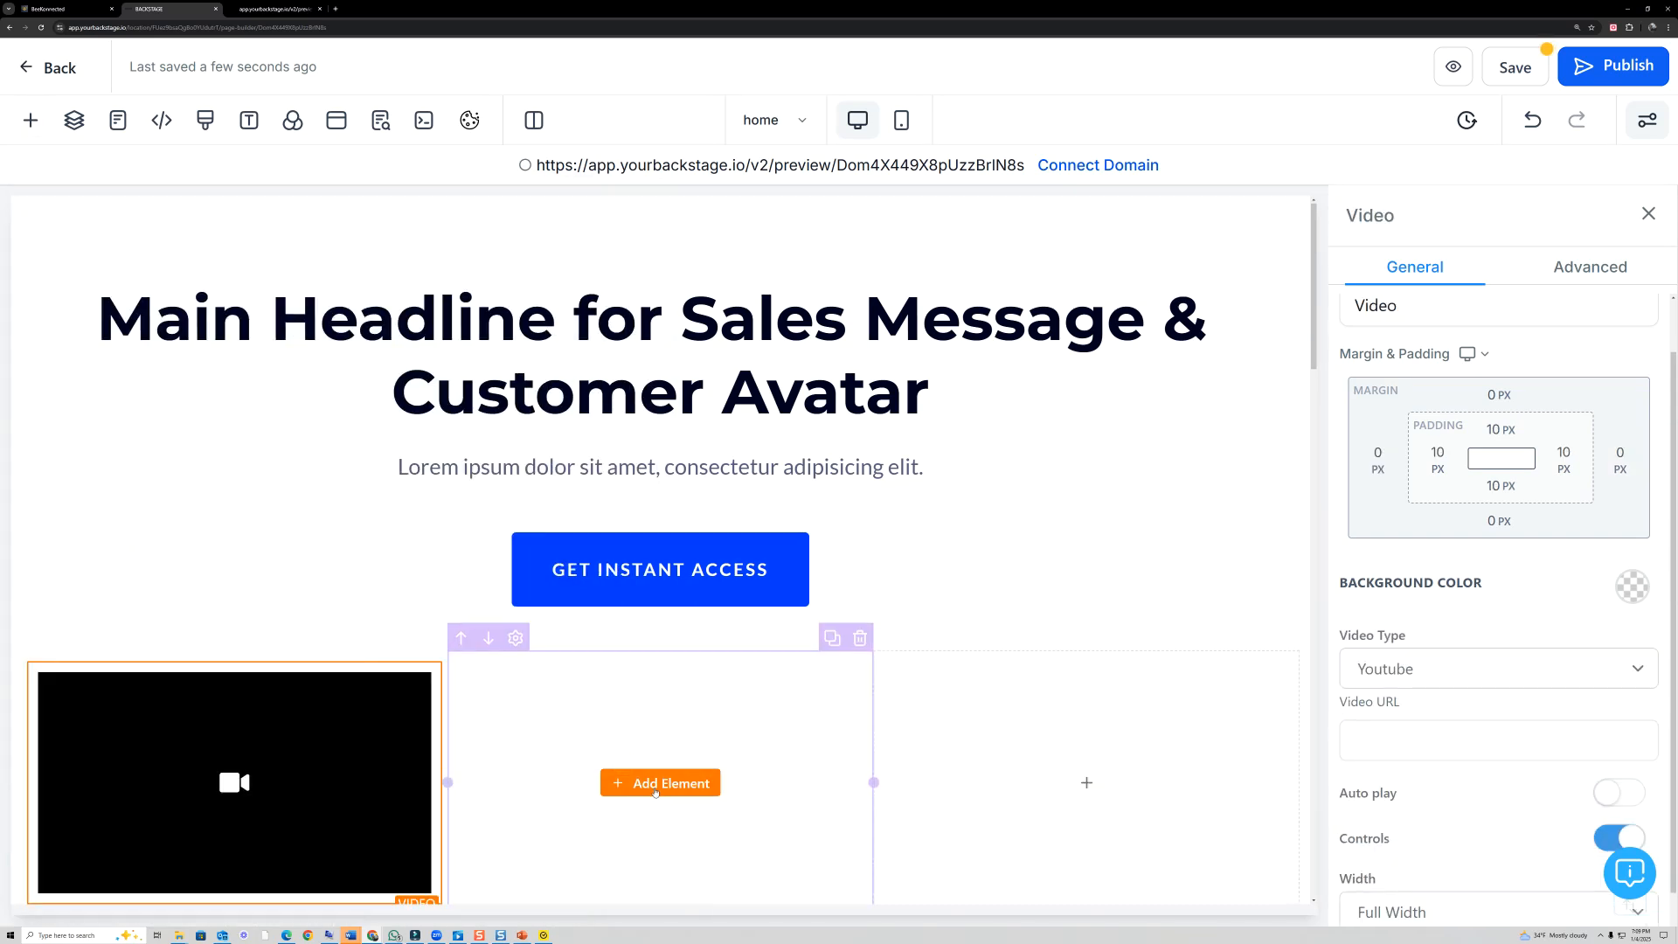
# - Add a video element to the second and third columns of the three-column row
pyautogui.click(663, 780)
pyautogui.scroll(-2, 590, 776)
pyautogui.click(414, 817)
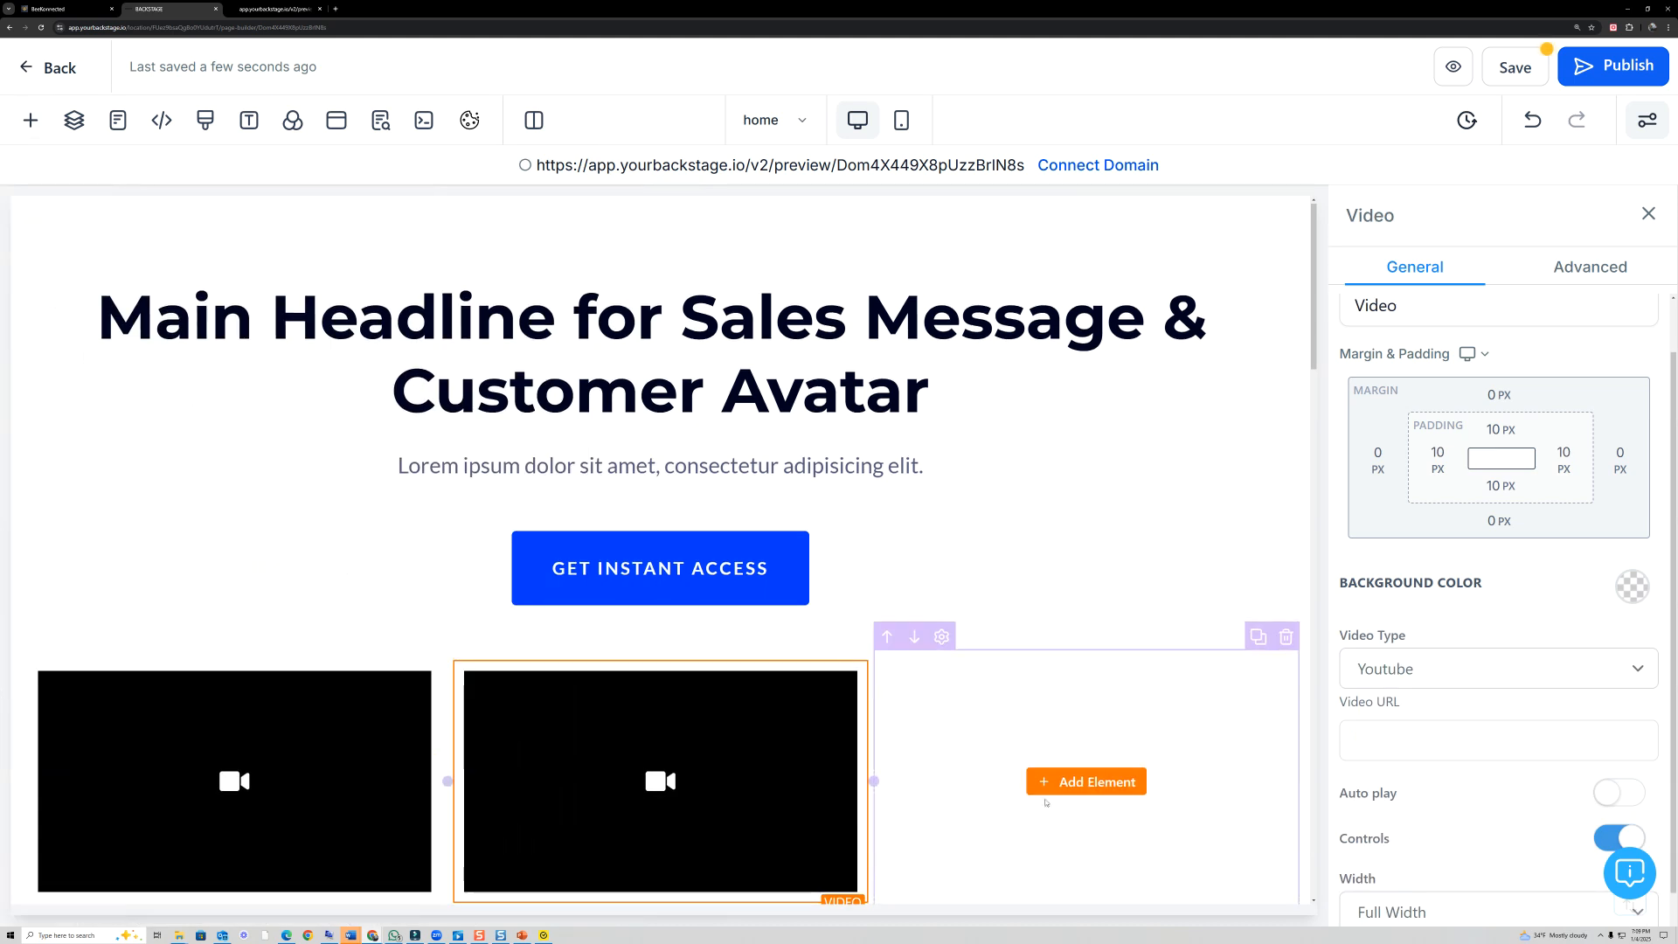
pyautogui.click(1042, 783)
pyautogui.click(444, 737)
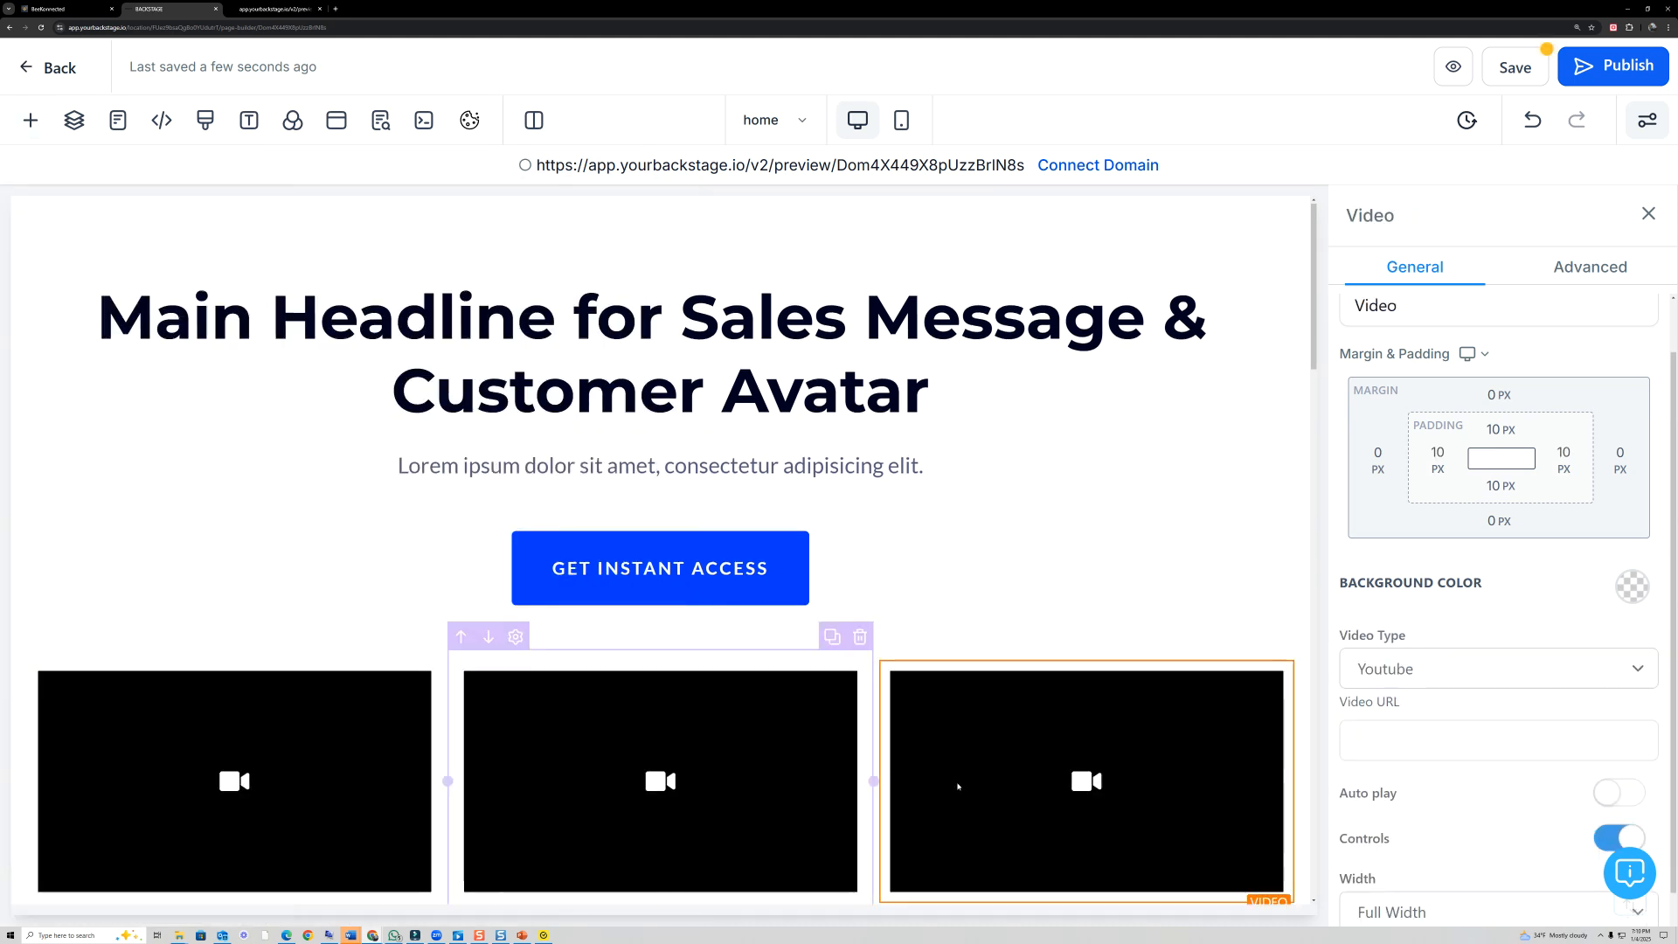
# - Add a sub-headline to the first column, move it above the video and set its text to "VIDEO 1"
pyautogui.scroll(-2, 929, 556)
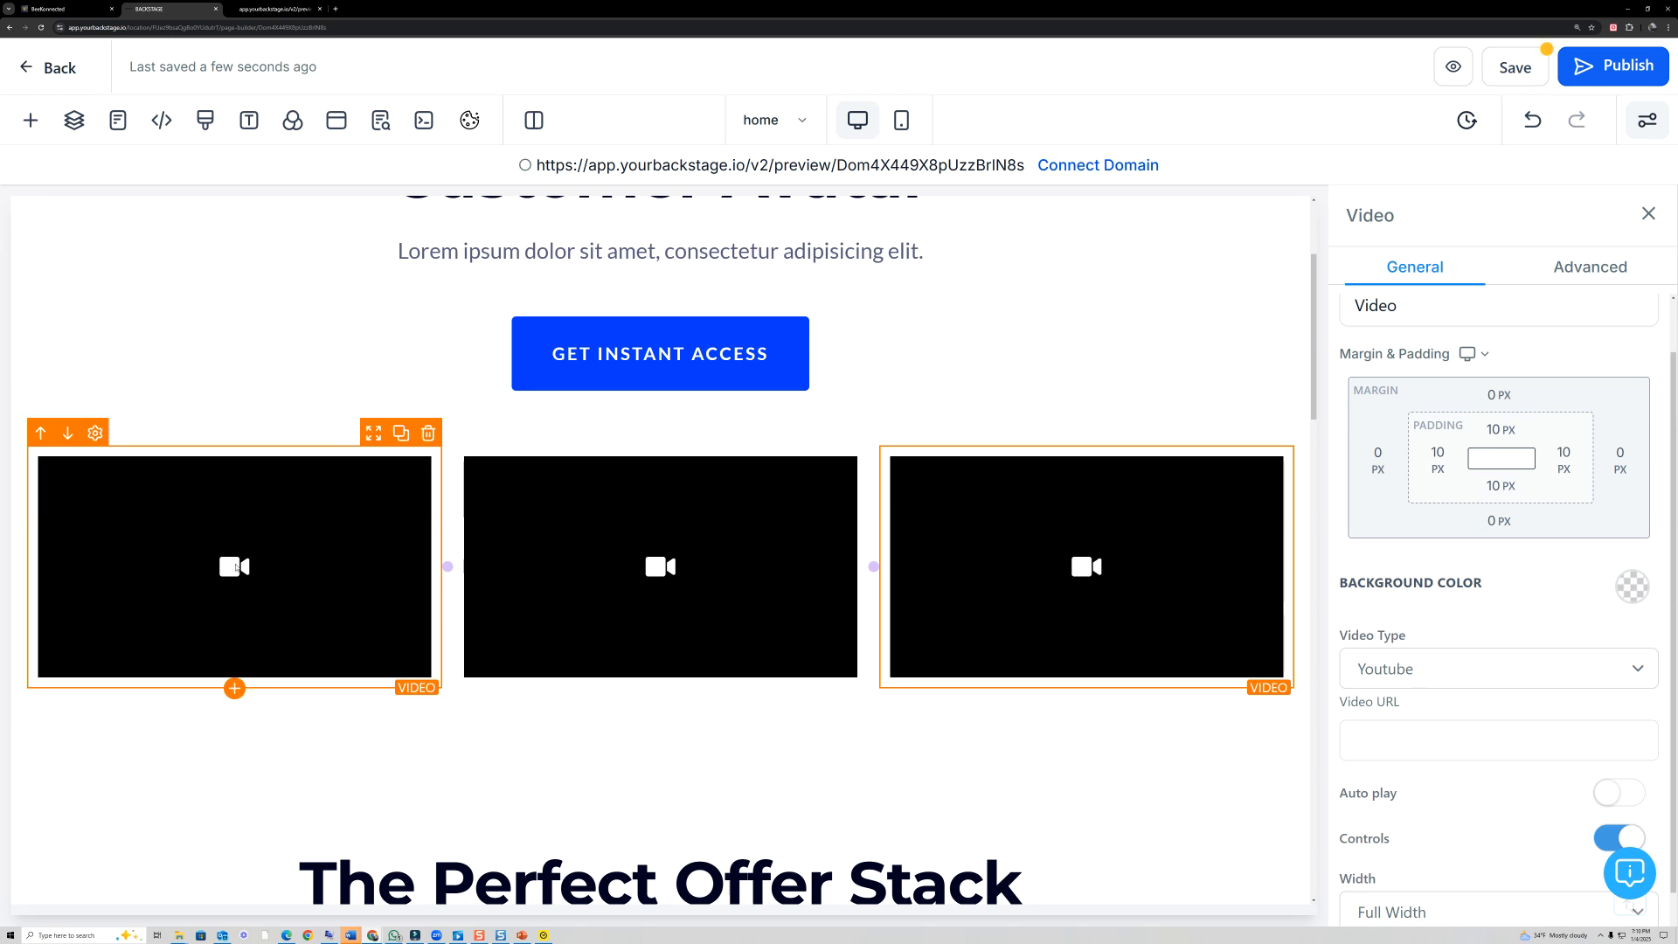
pyautogui.click(234, 688)
pyautogui.scroll(4, 381, 483)
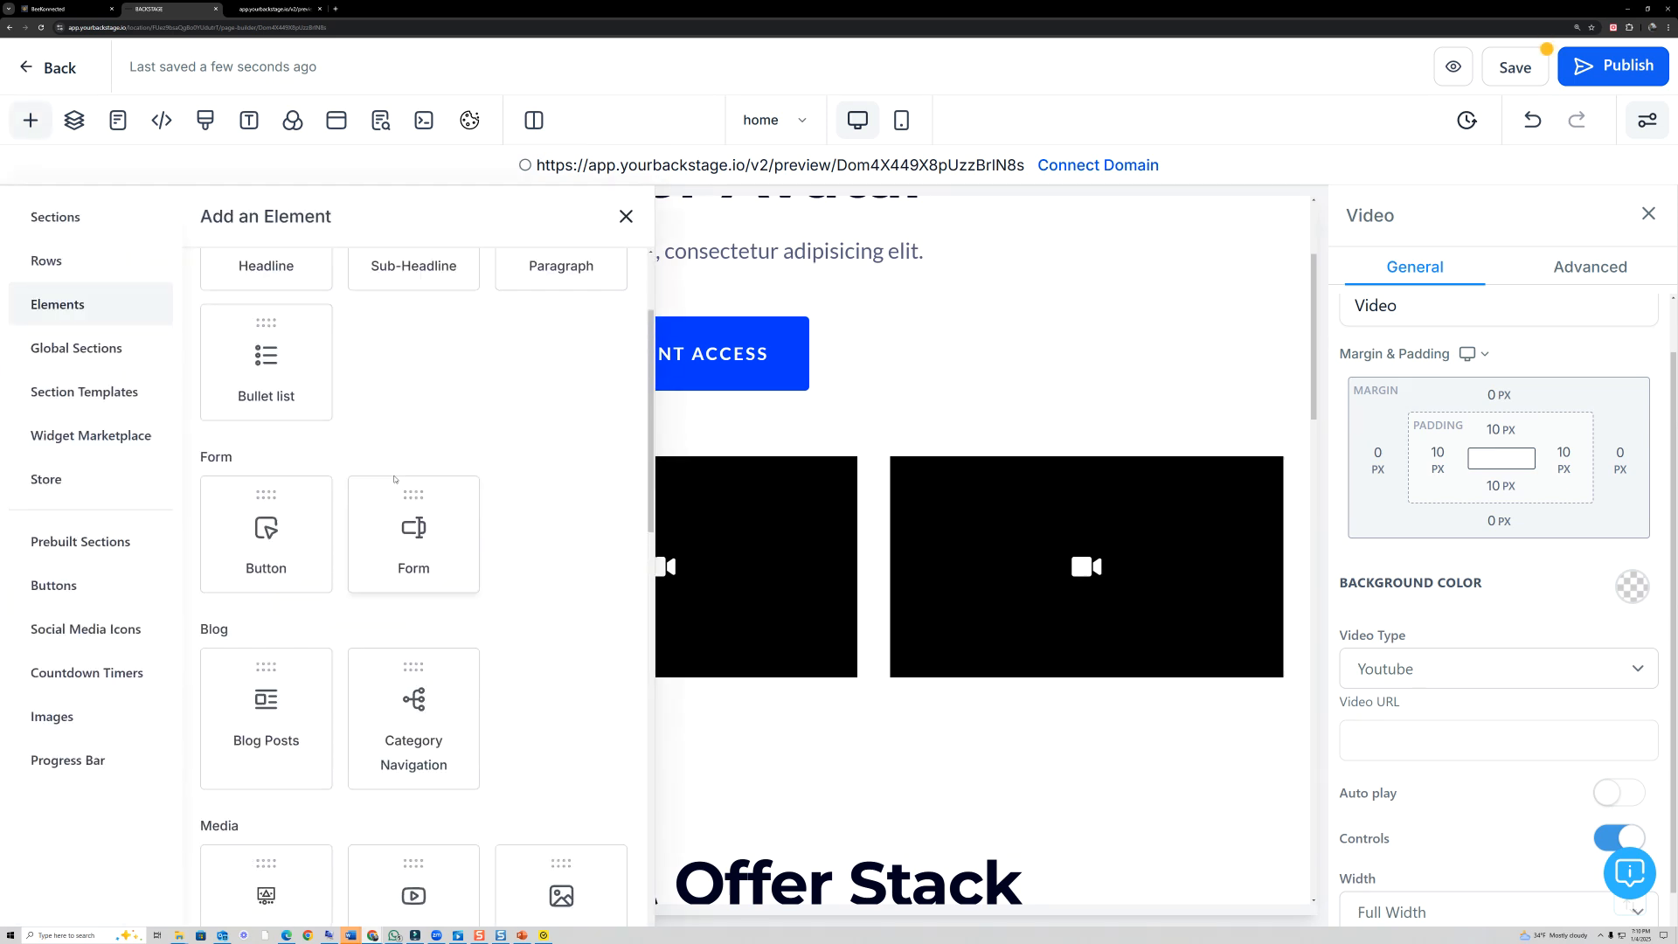
pyautogui.click(412, 411)
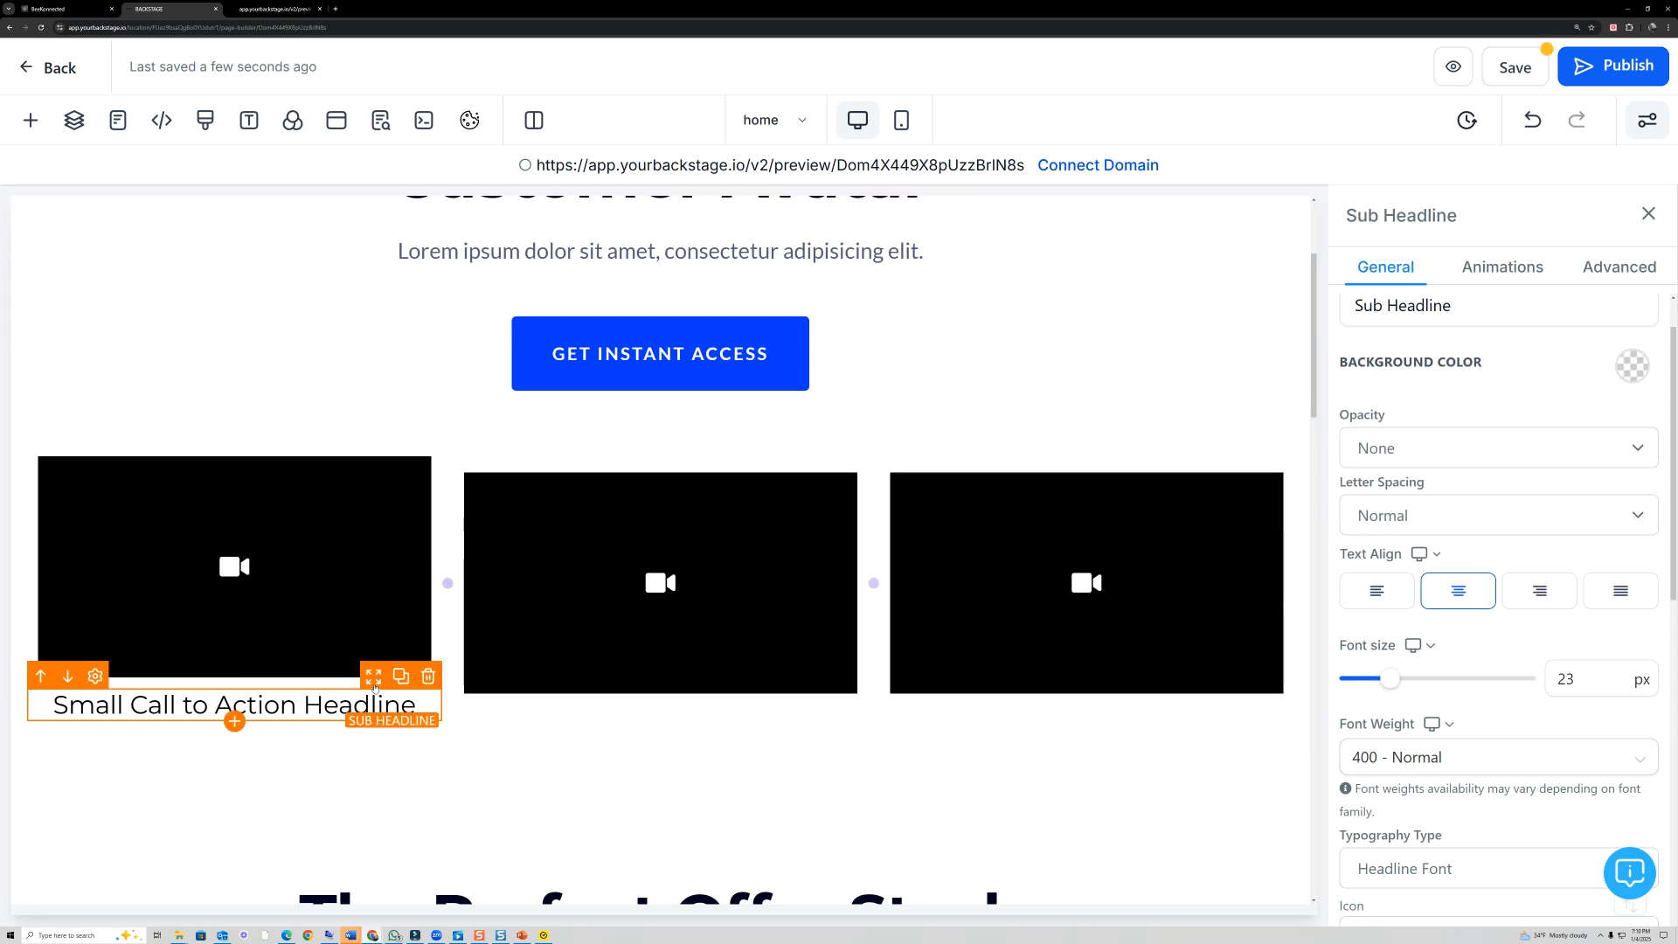
pyautogui.moveTo(374, 681); pyautogui.dragTo(146, 459)
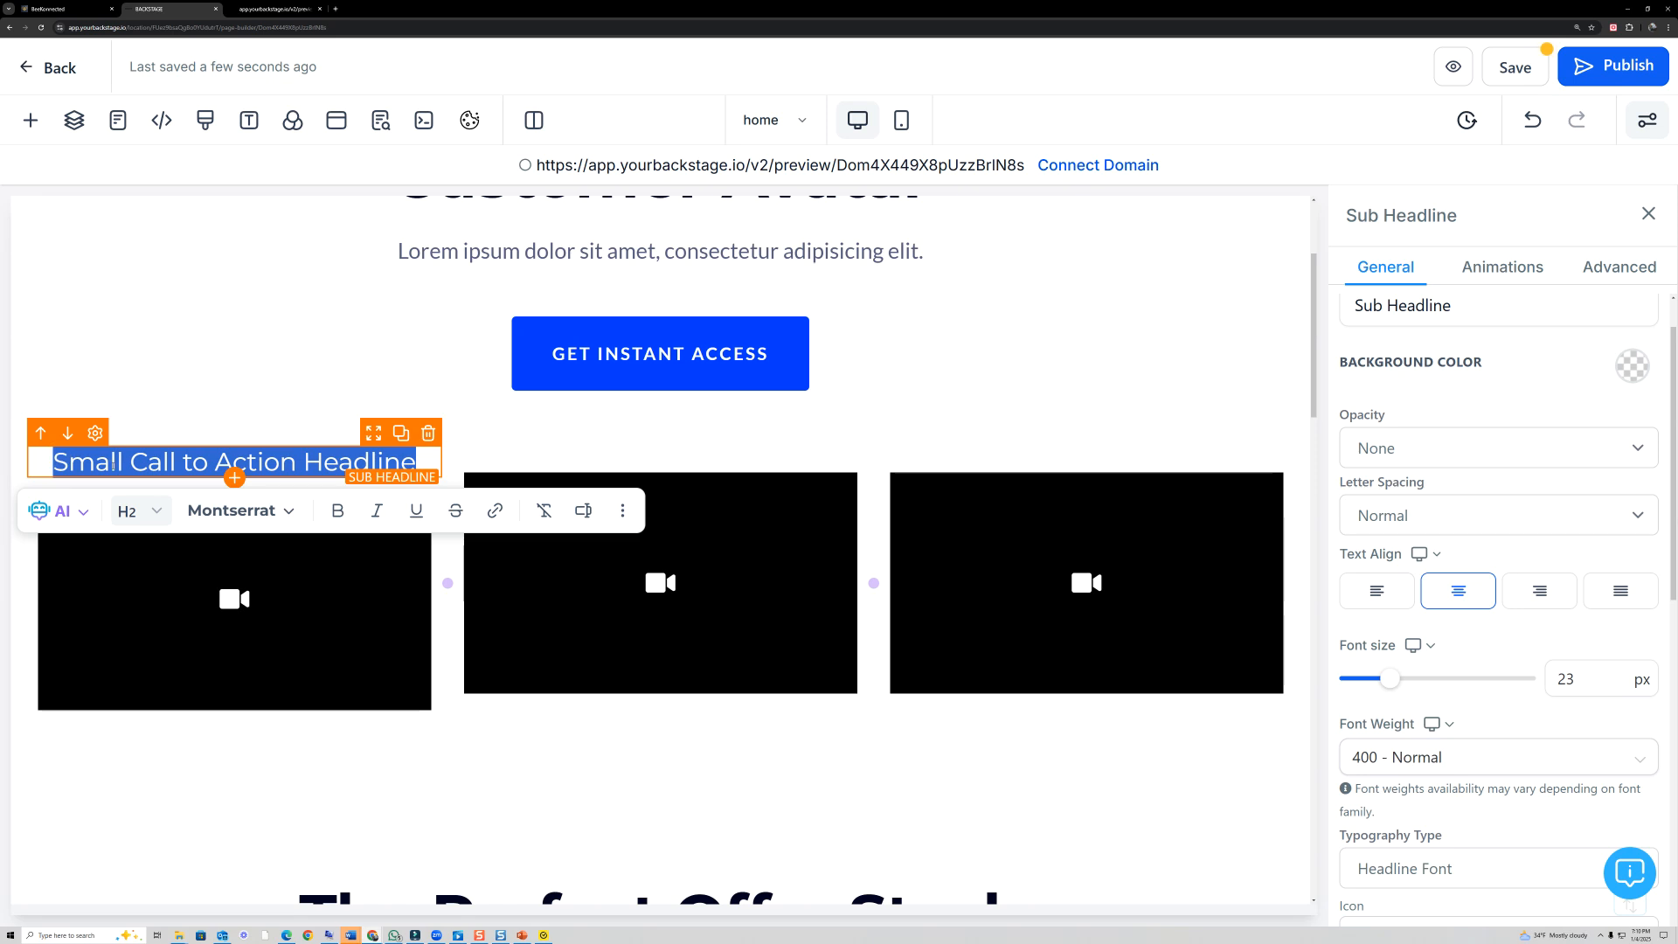
pyautogui.write('VIDEO 1')
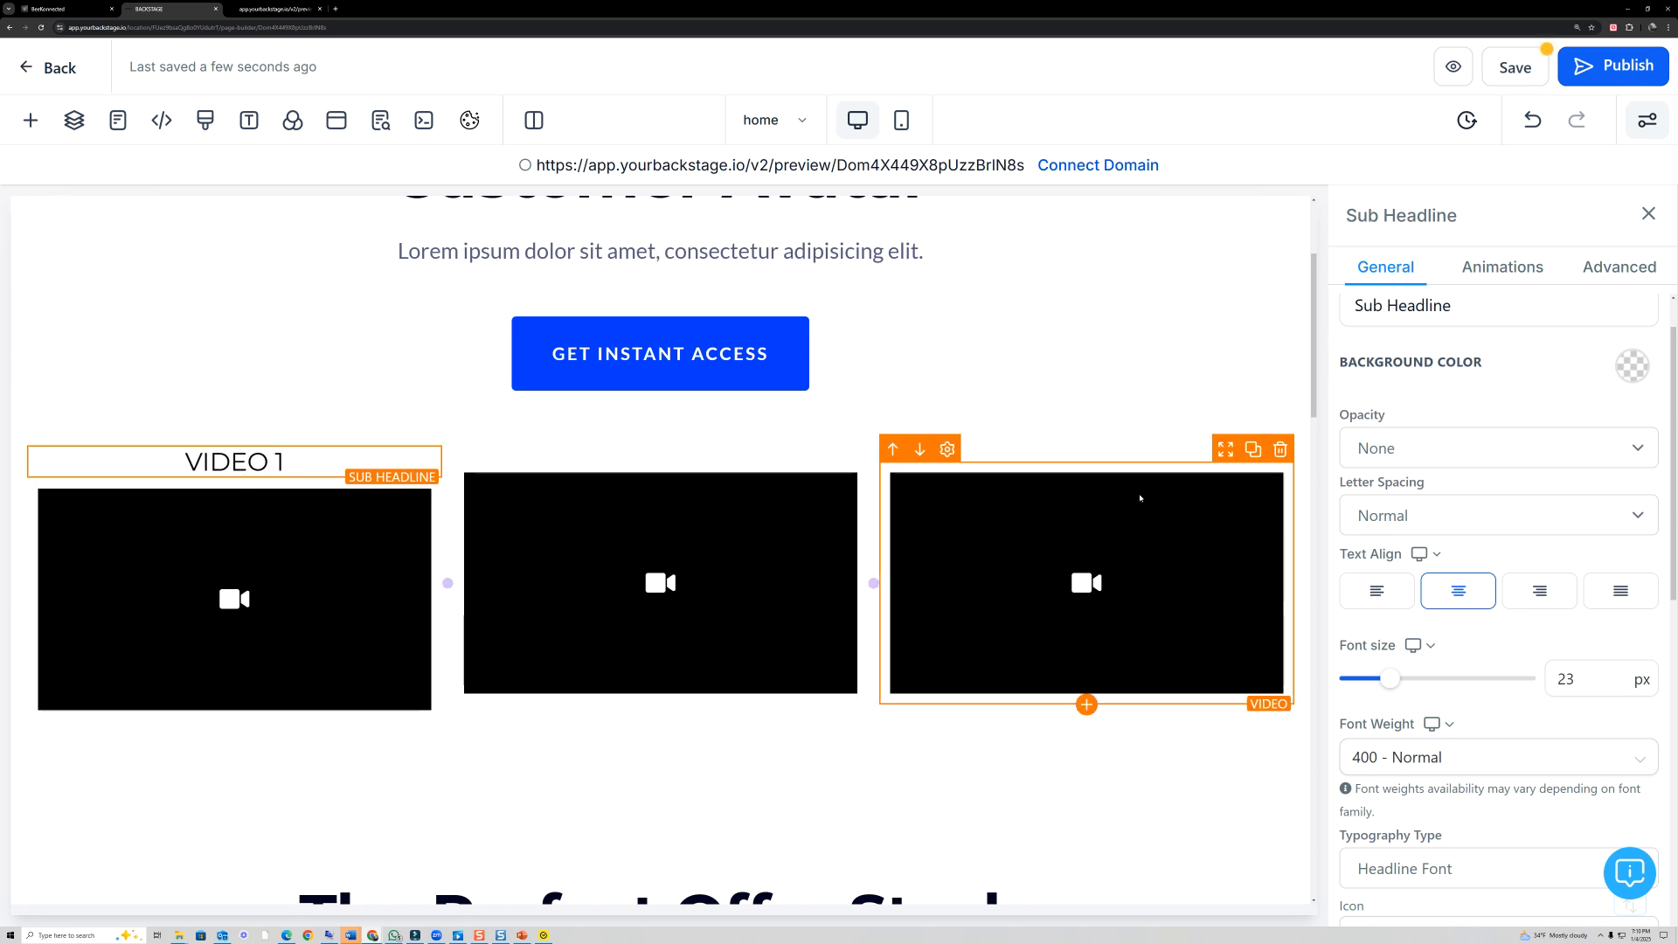
# - Duplicate the "VIDEO 1" sub-headline and place one copy above the second video and another above the third
pyautogui.click(401, 434)
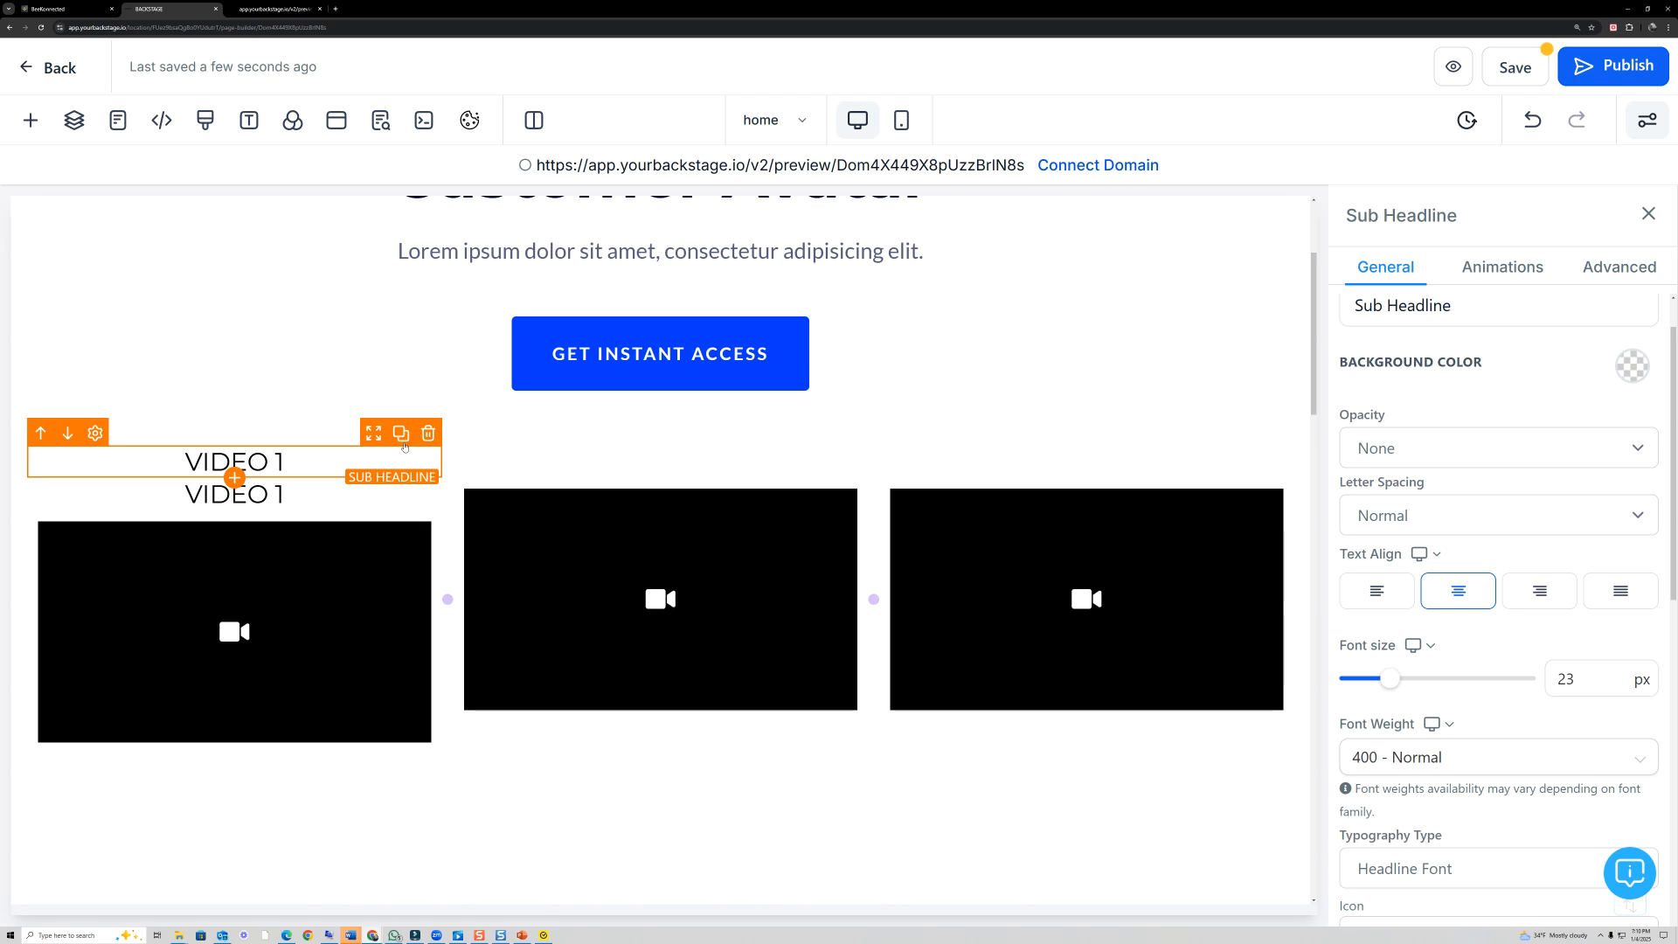
pyautogui.moveTo(373, 434); pyautogui.dragTo(791, 472)
pyautogui.click(827, 466)
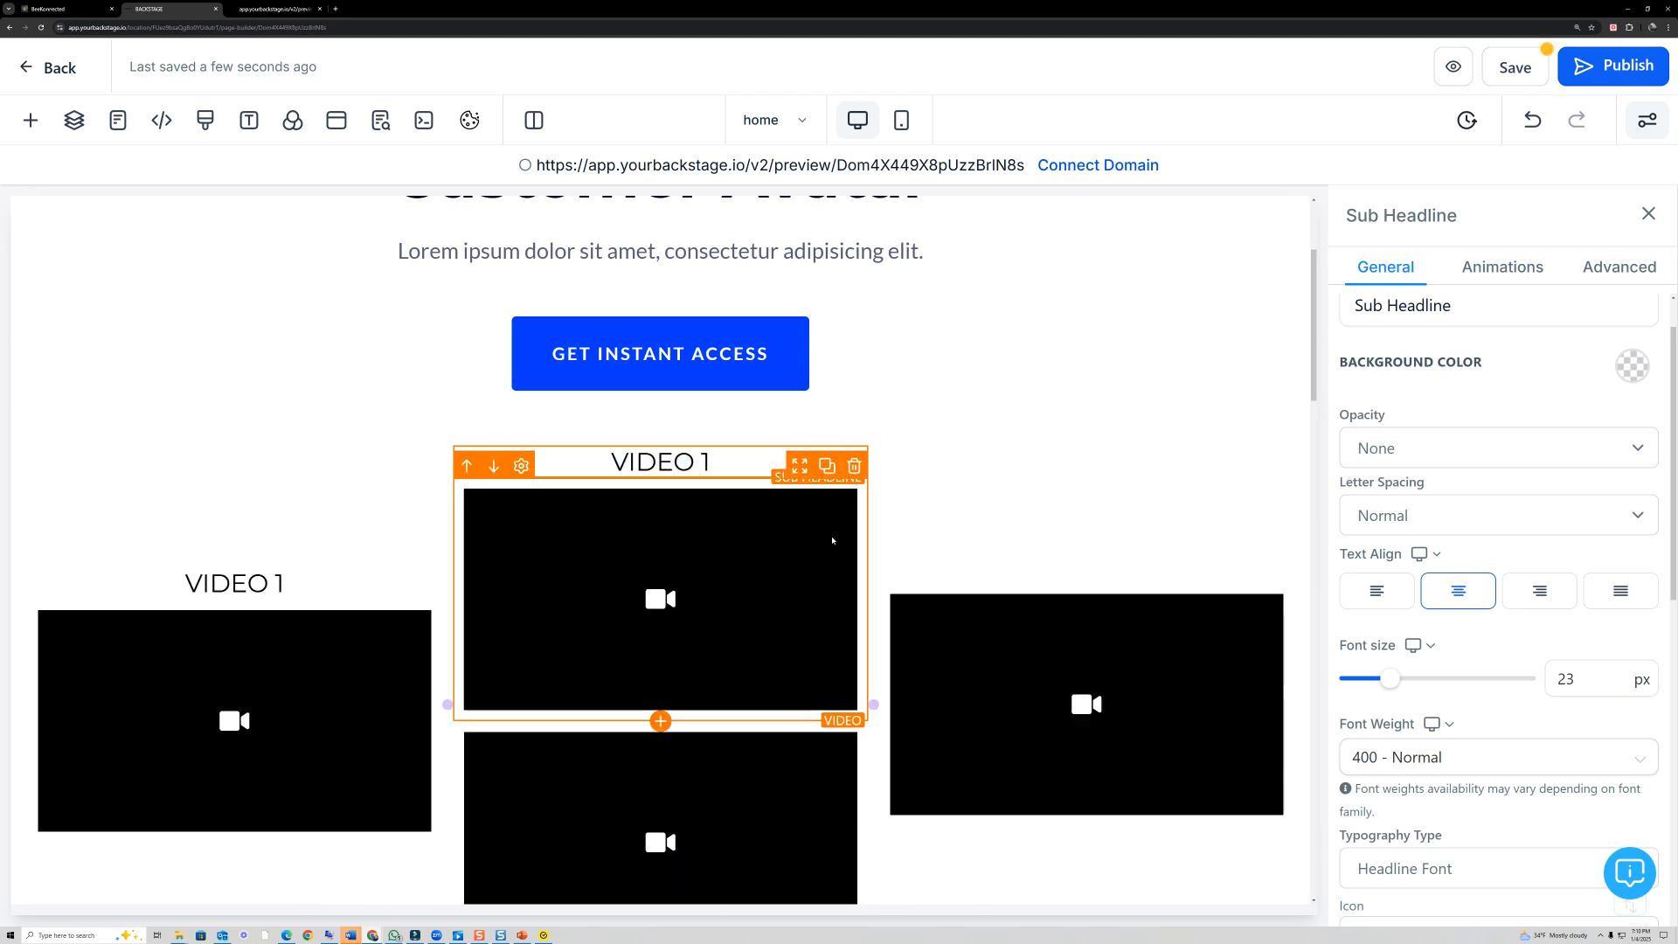
pyautogui.click(852, 468)
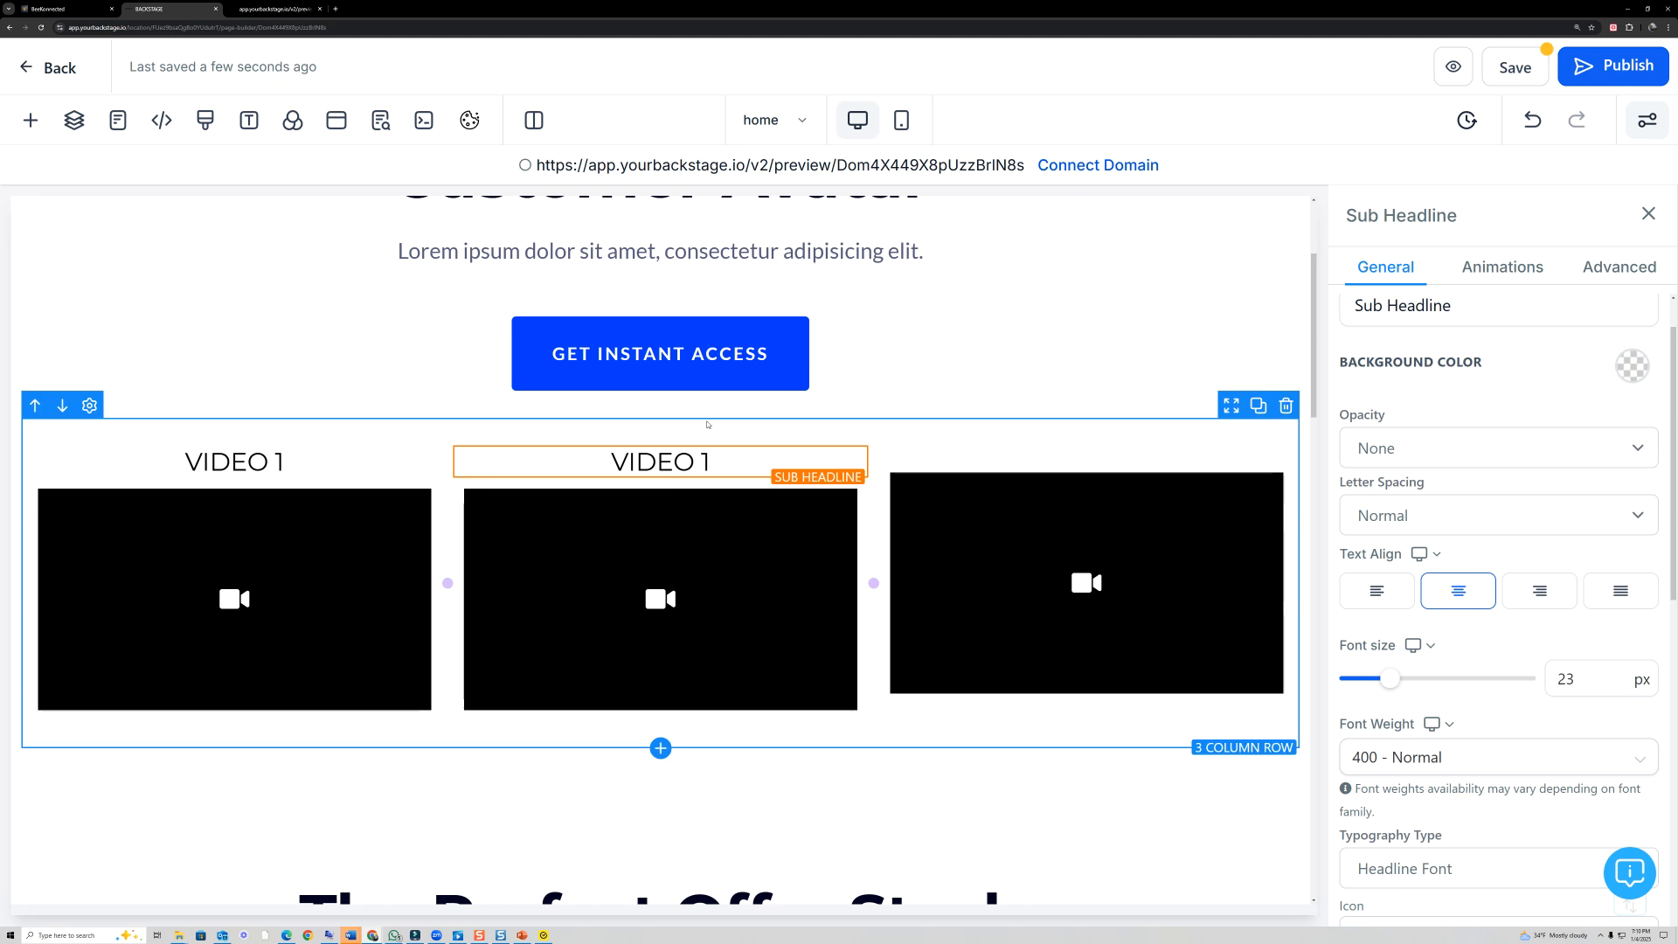
pyautogui.click(708, 449)
pyautogui.click(834, 436)
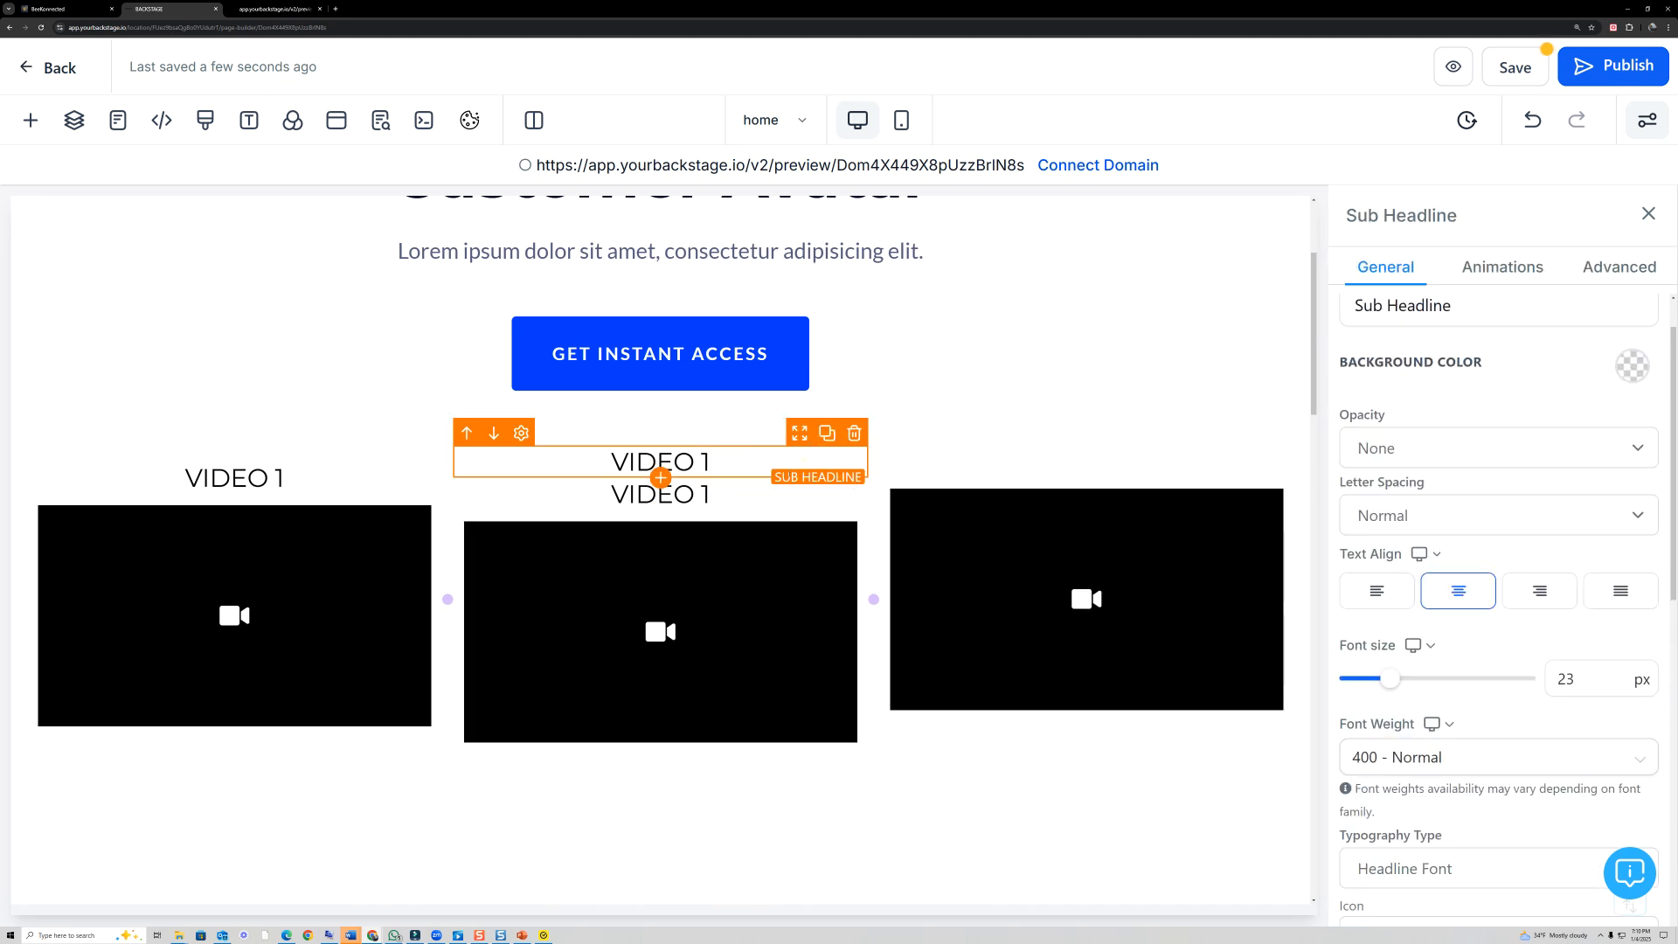
pyautogui.moveTo(798, 444); pyautogui.dragTo(1084, 459)
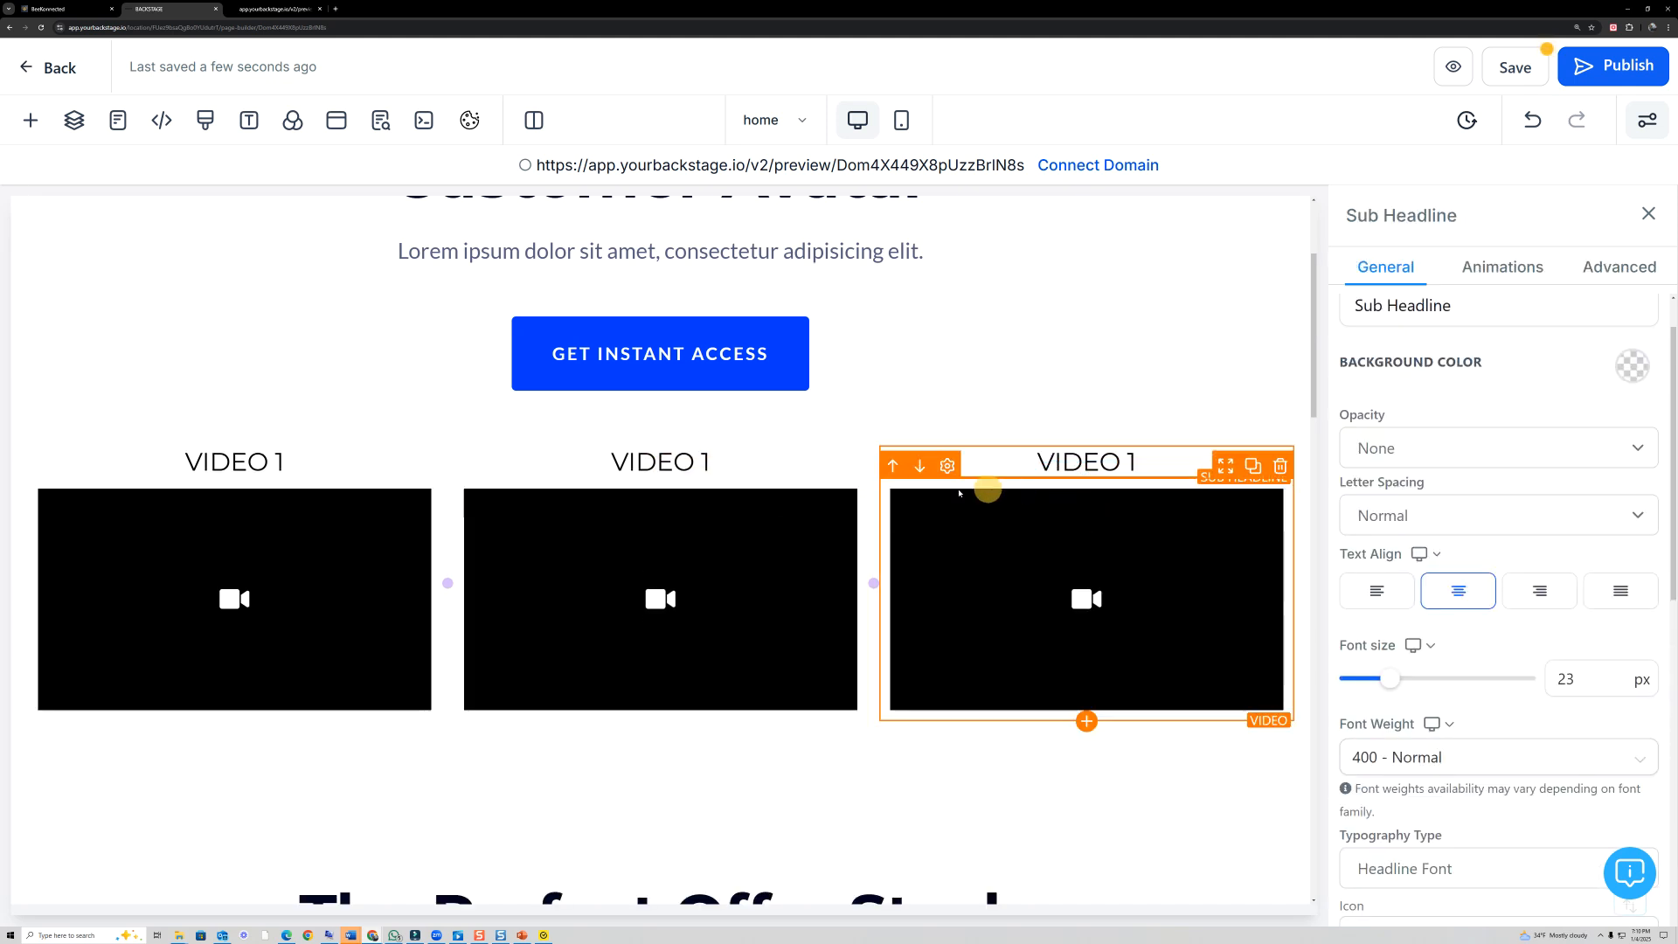
# - Change the sub-headline above the second video to "VIDEO 2" and the one above the third to "VIDEO 3"
pyautogui.click(726, 459)
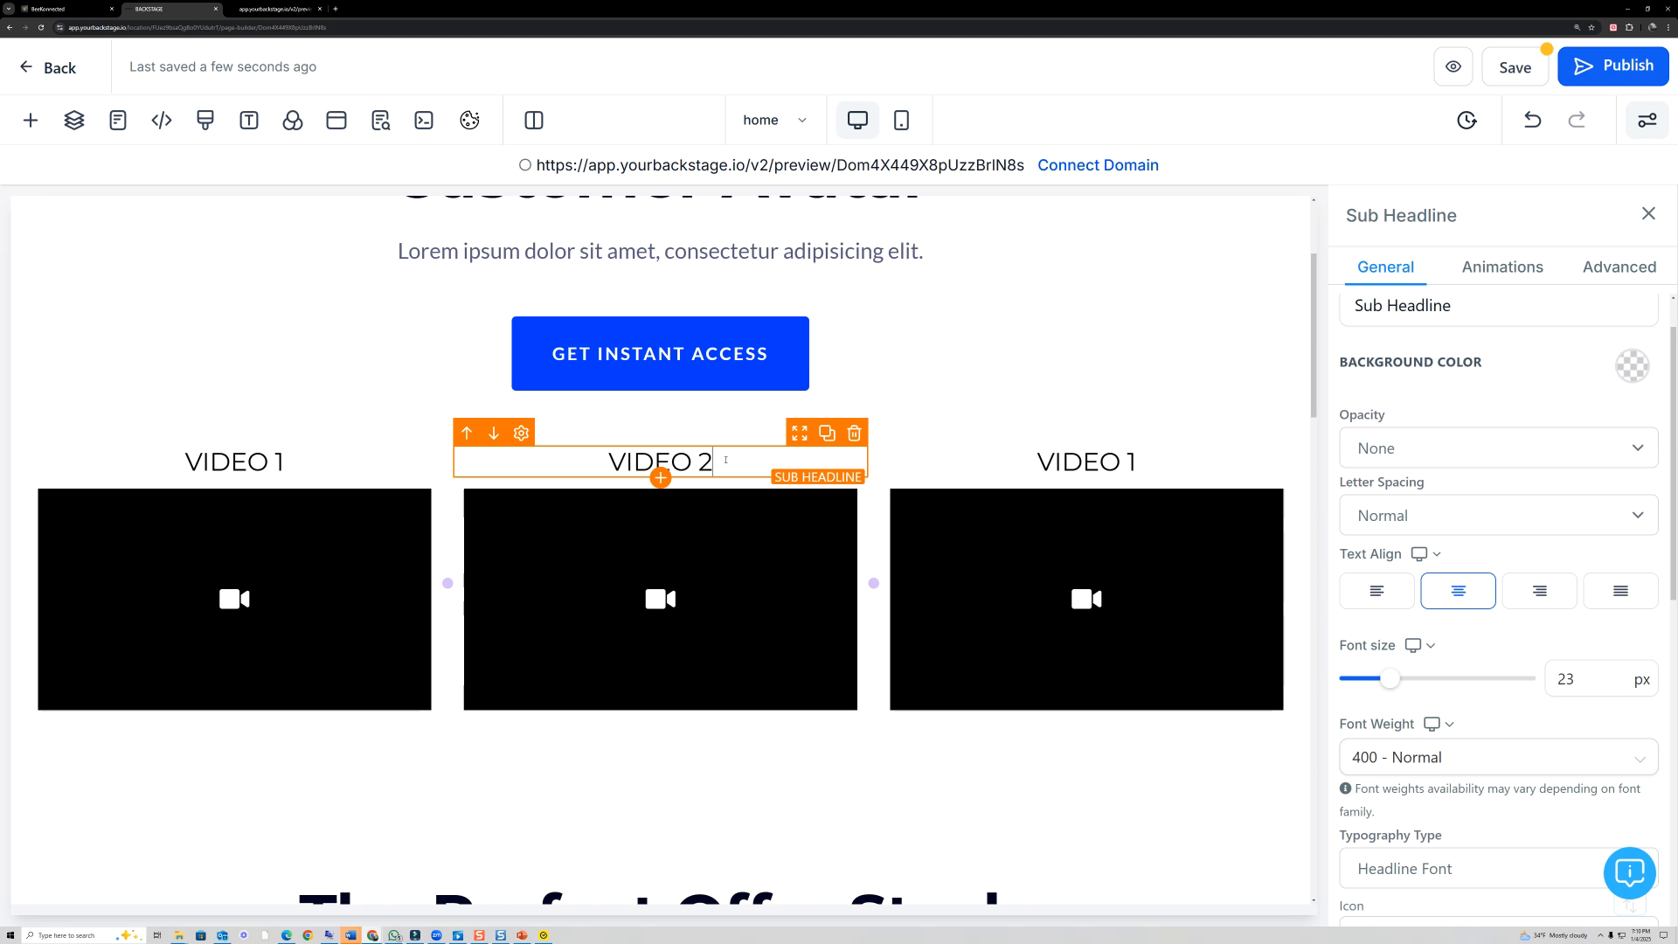
pyautogui.click(1140, 464)
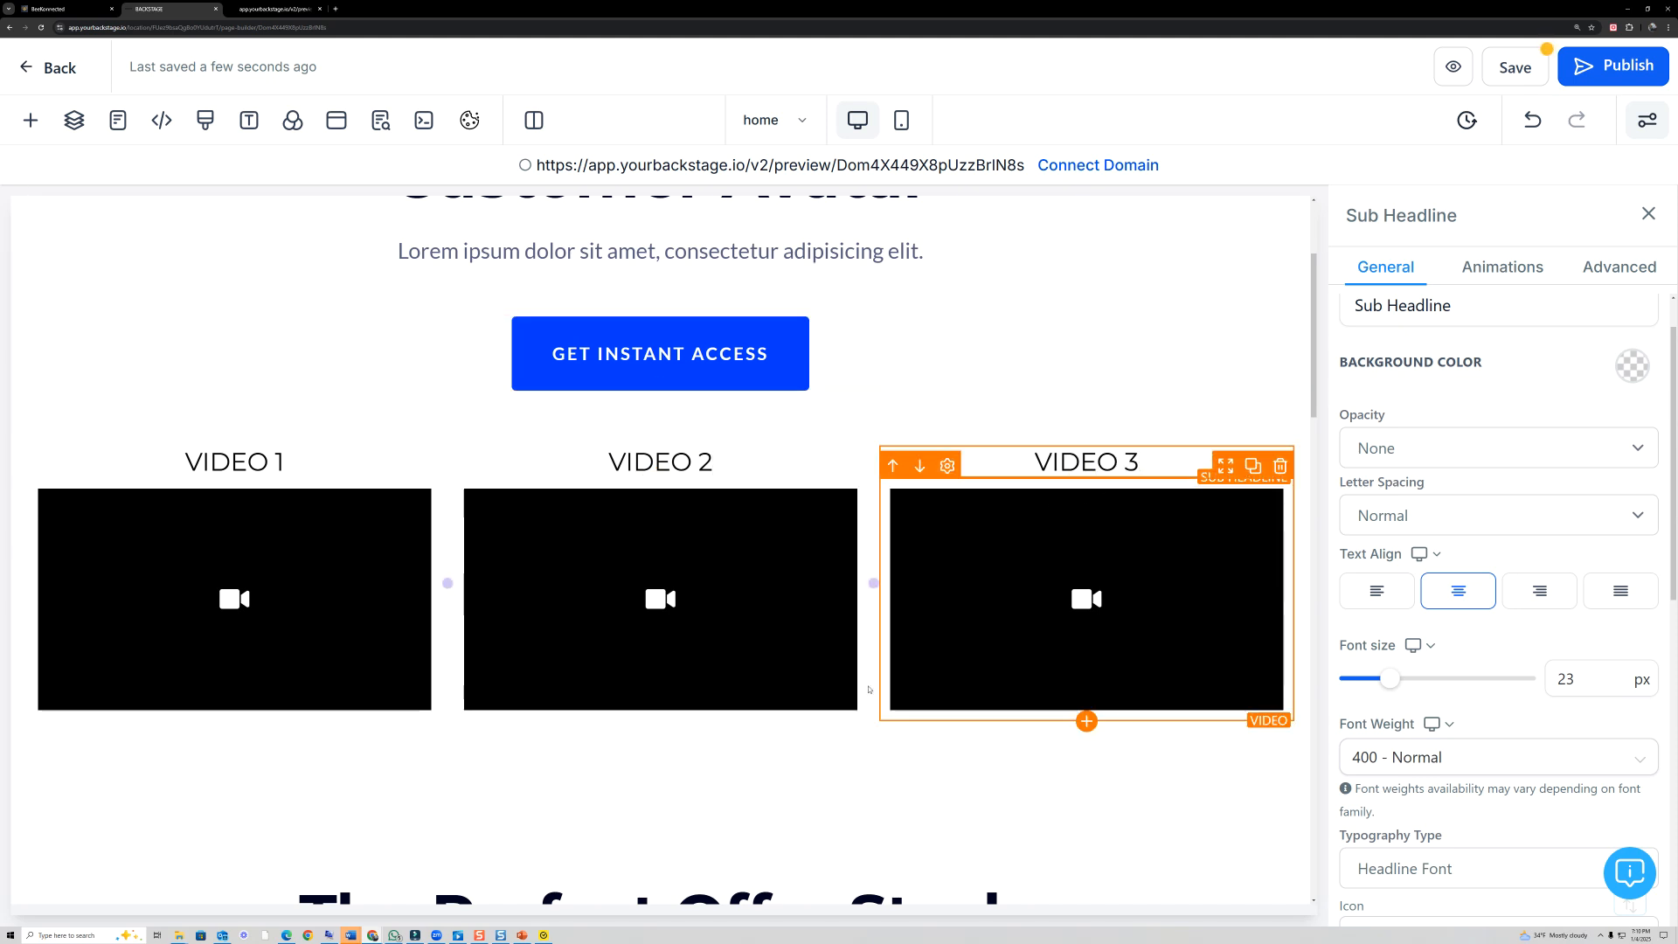
# - Save the page, look through its full layout in the preview, and return to the page editor
pyautogui.click(854, 734)
pyautogui.scroll(3, 883, 726)
pyautogui.scroll(2, 944, 455)
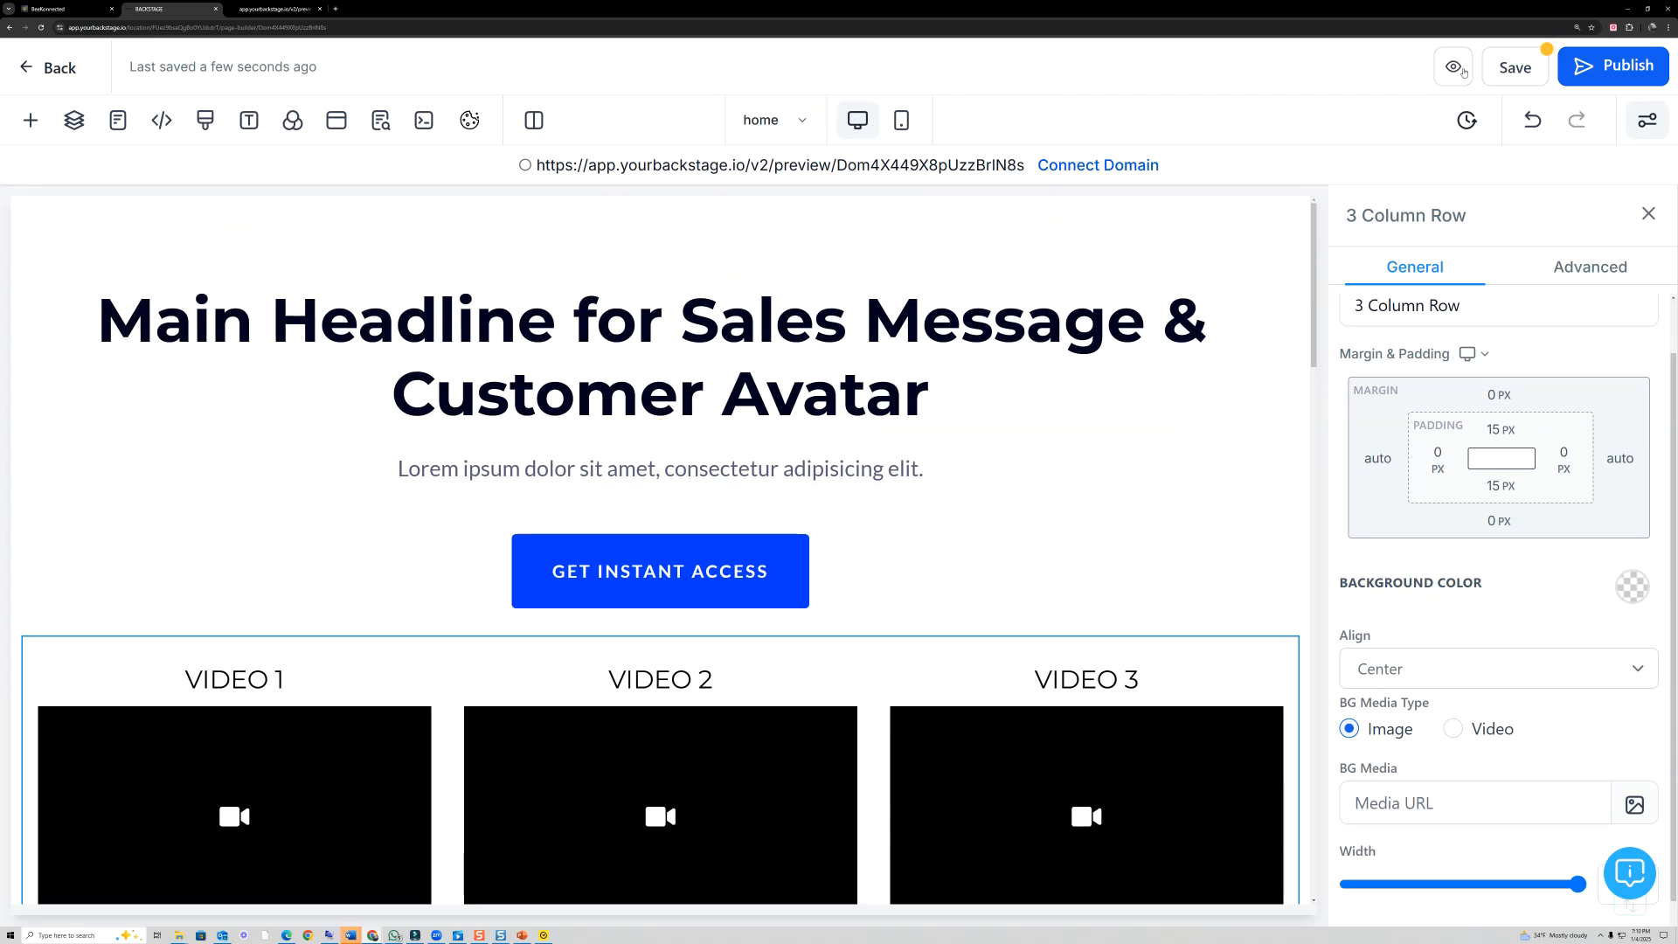
pyautogui.click(1494, 75)
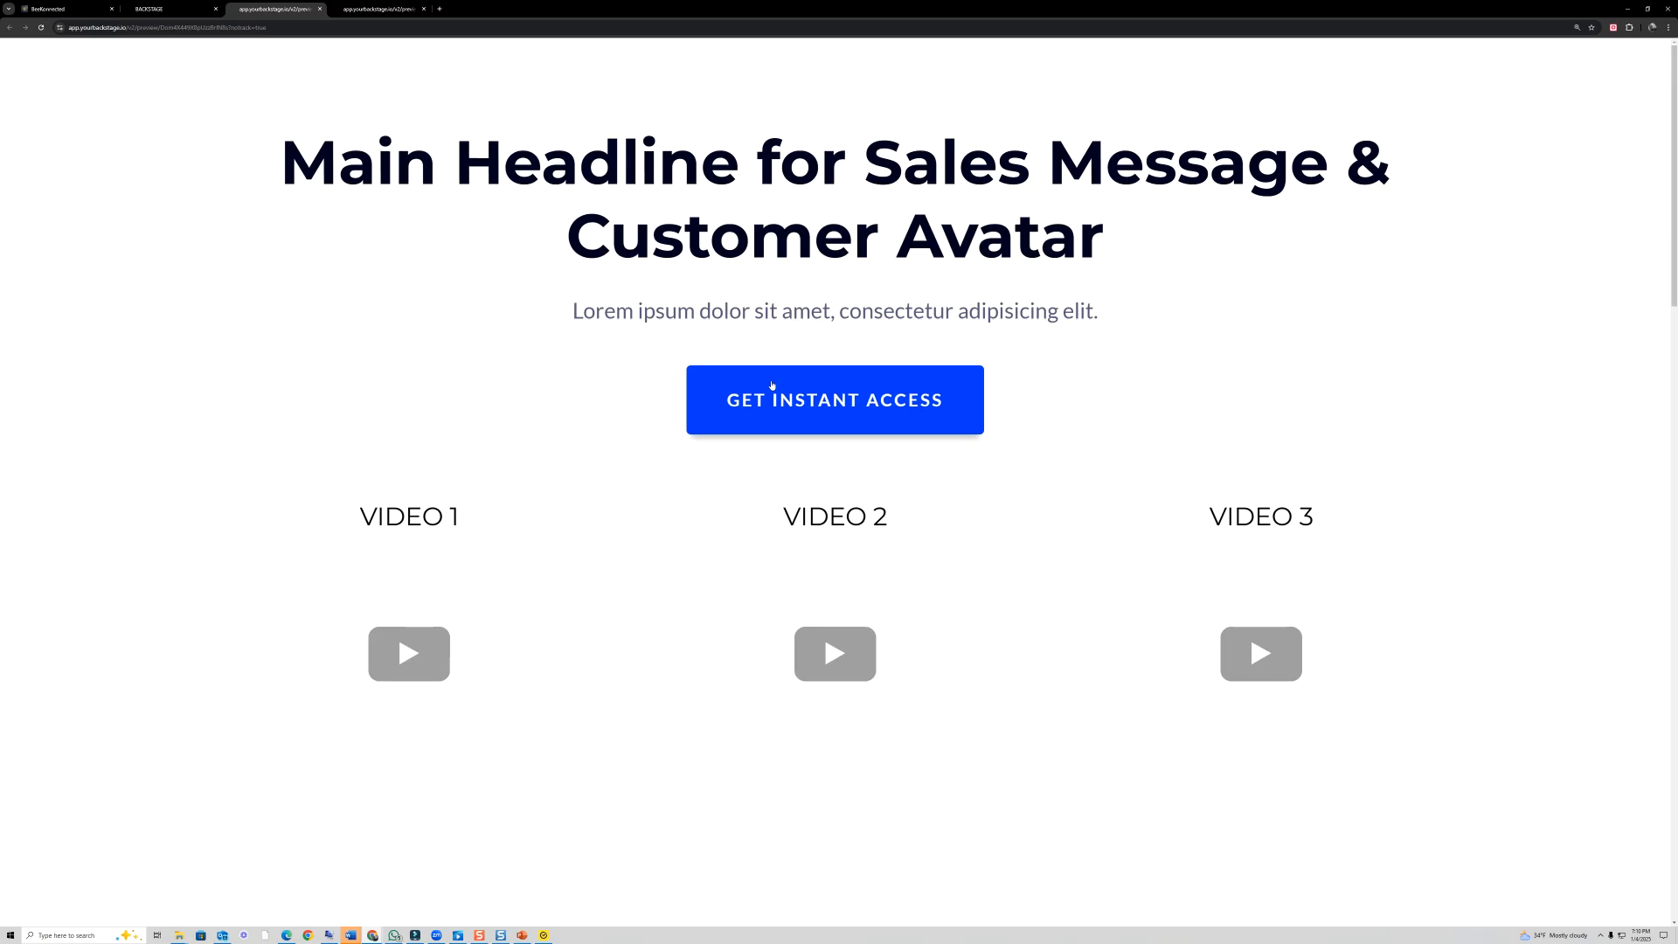
pyautogui.scroll(-3, 813, 402)
pyautogui.scroll(-10, 812, 402)
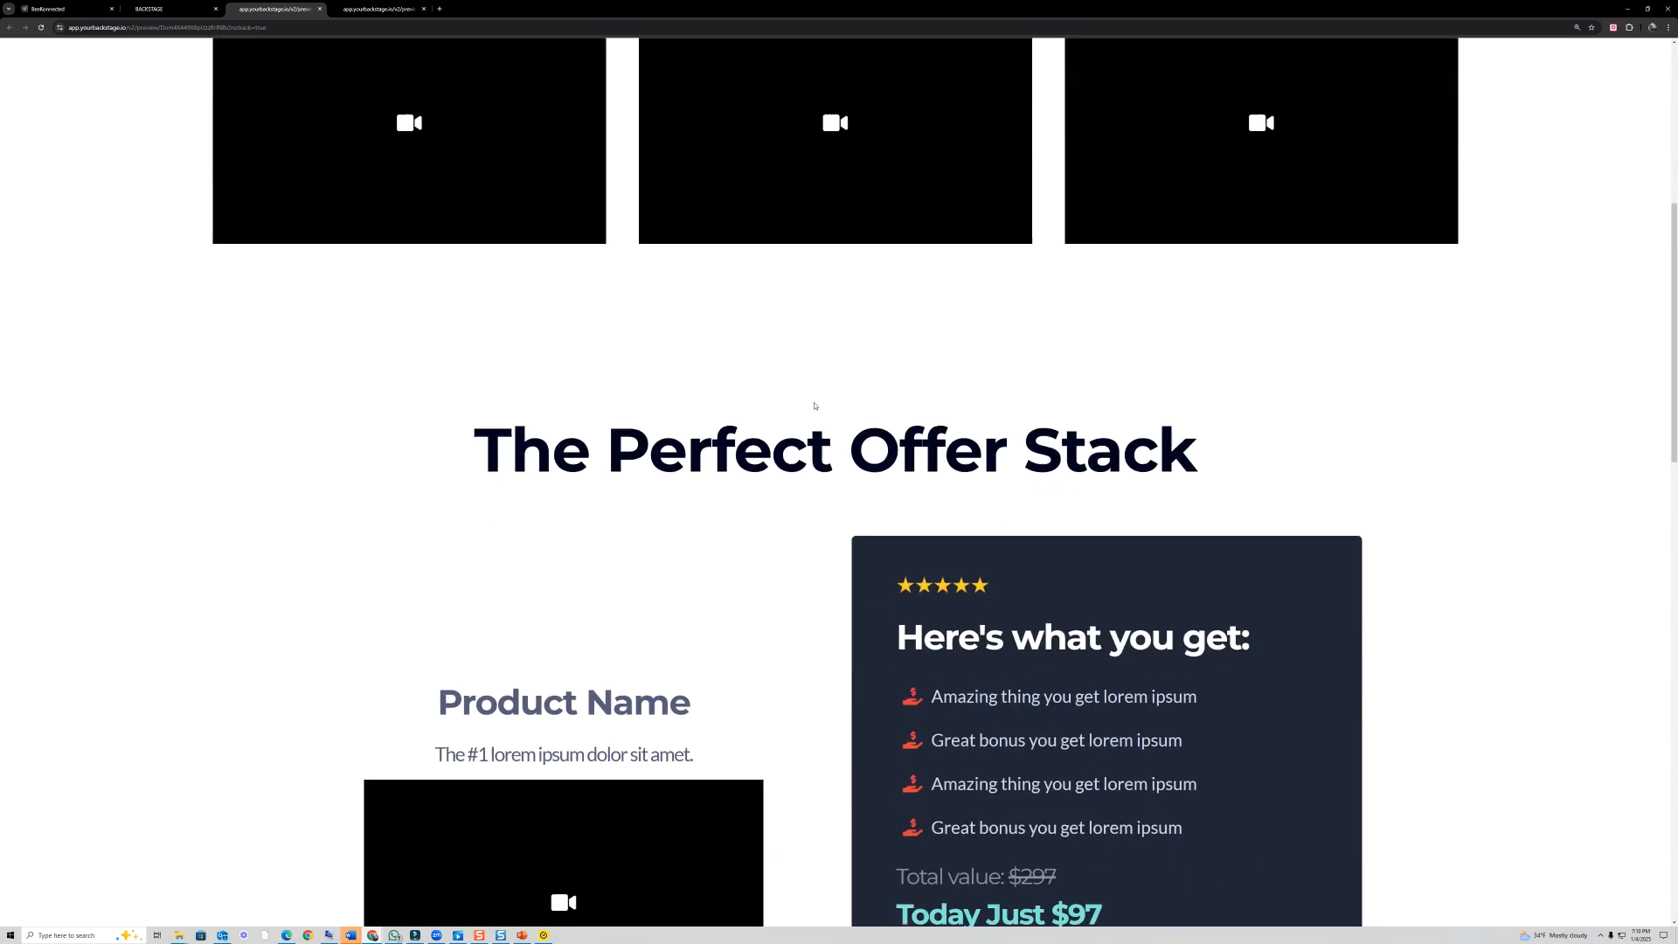
pyautogui.scroll(-7, 817, 402)
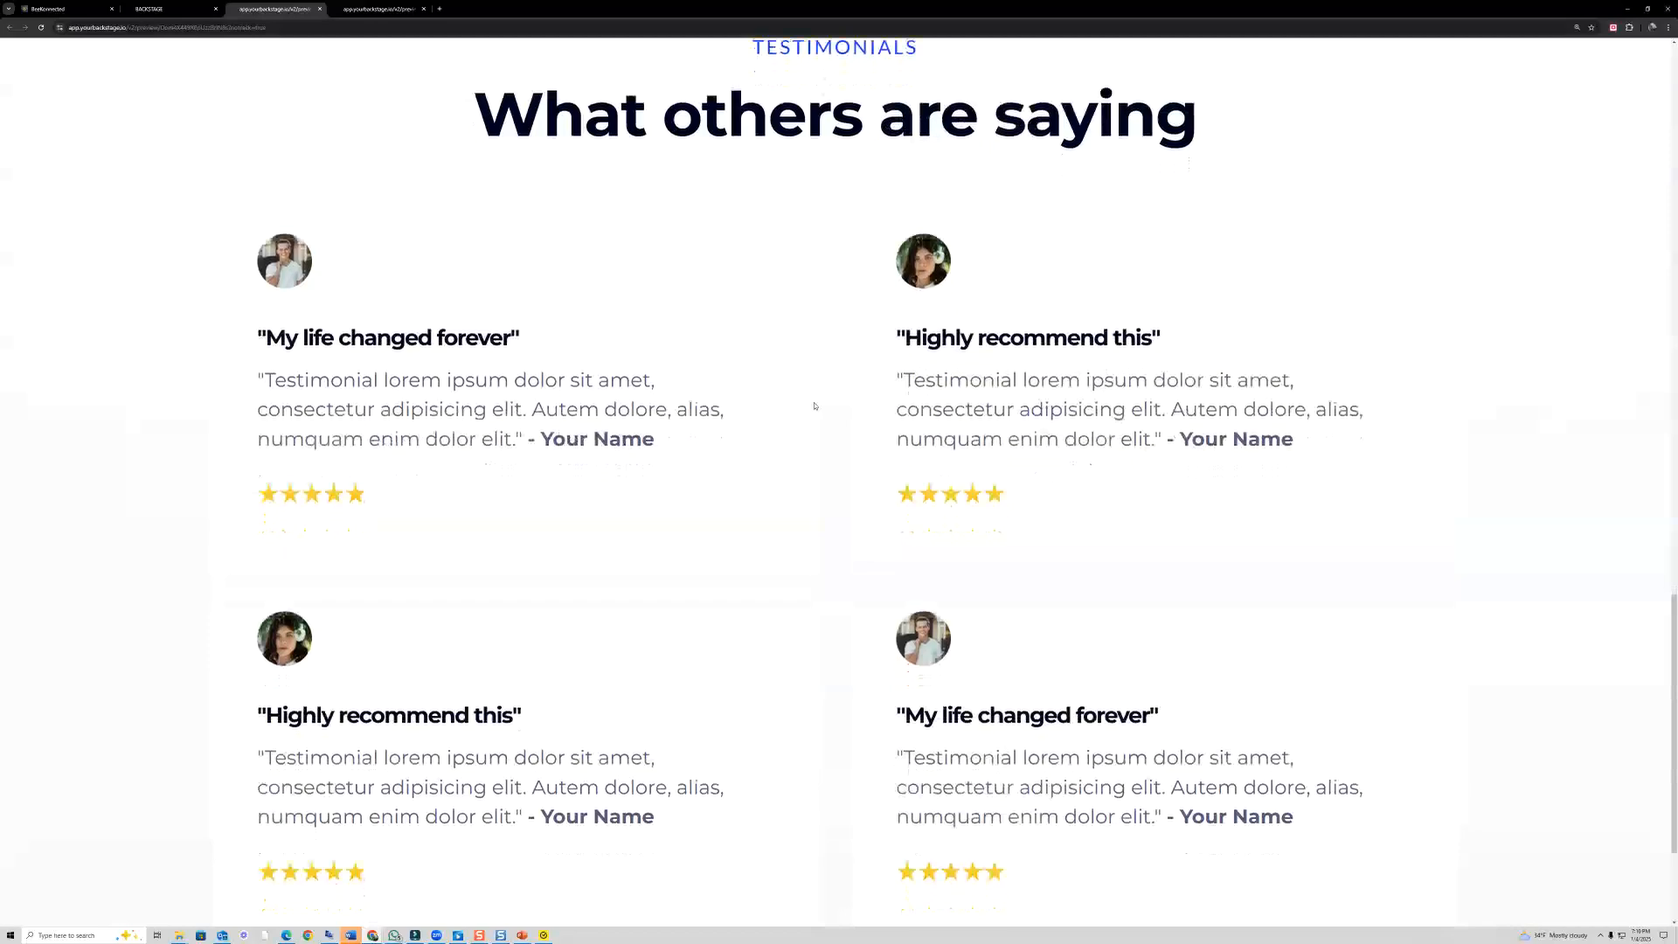
pyautogui.scroll(7, 817, 402)
pyautogui.scroll(14, 821, 405)
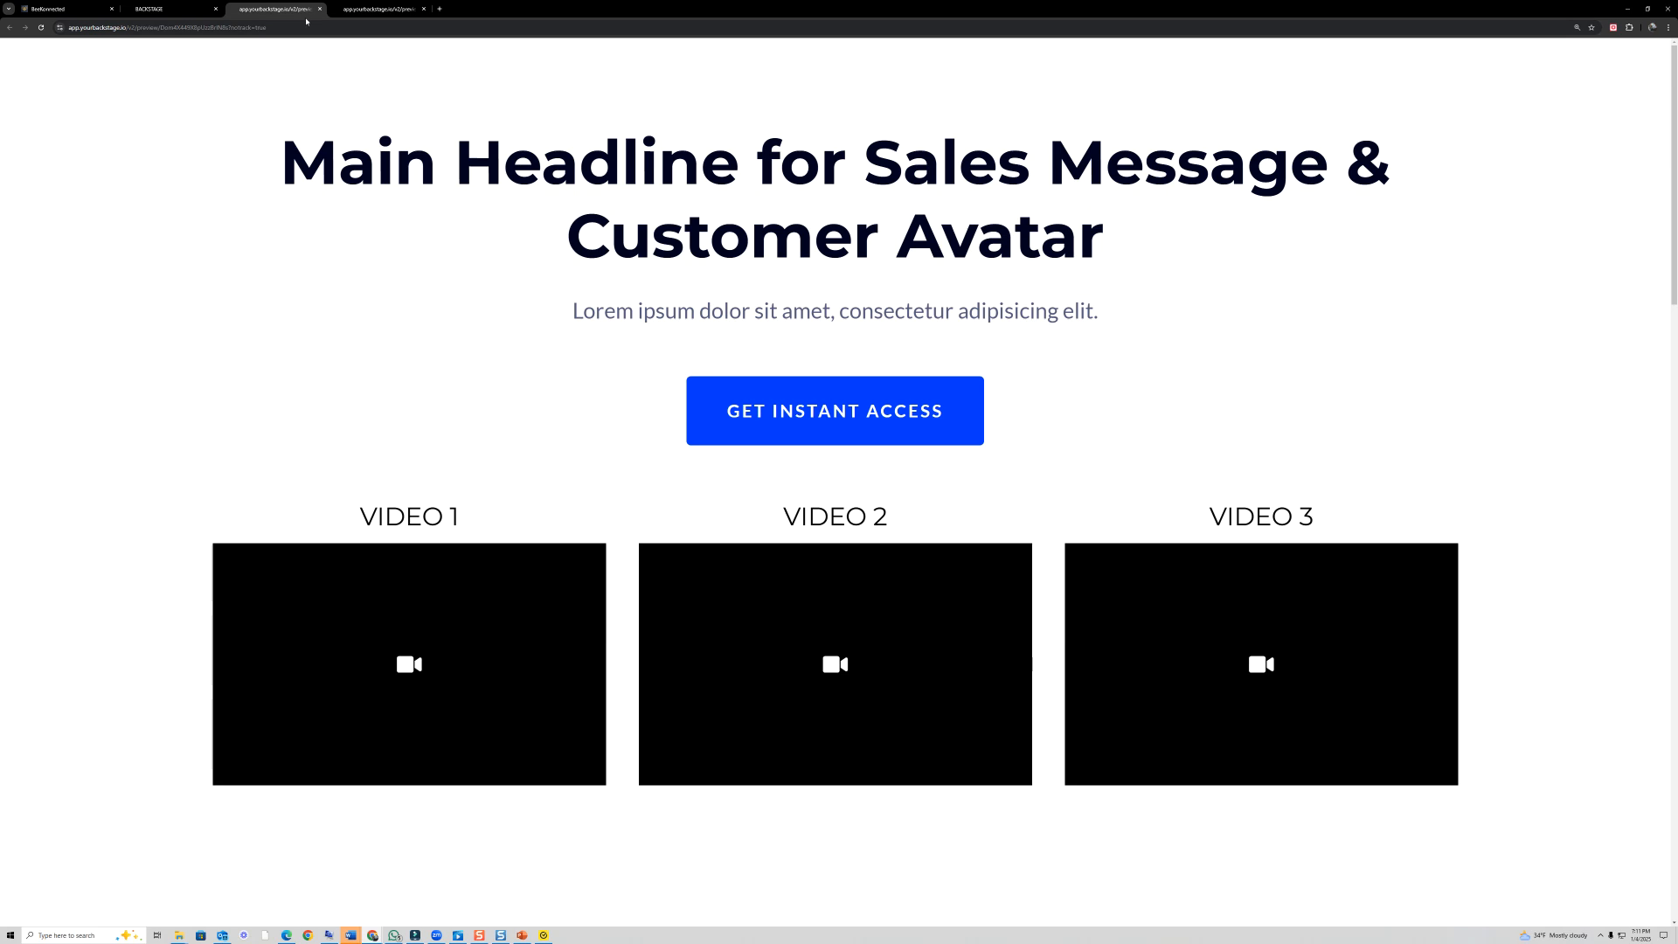
pyautogui.click(172, 5)
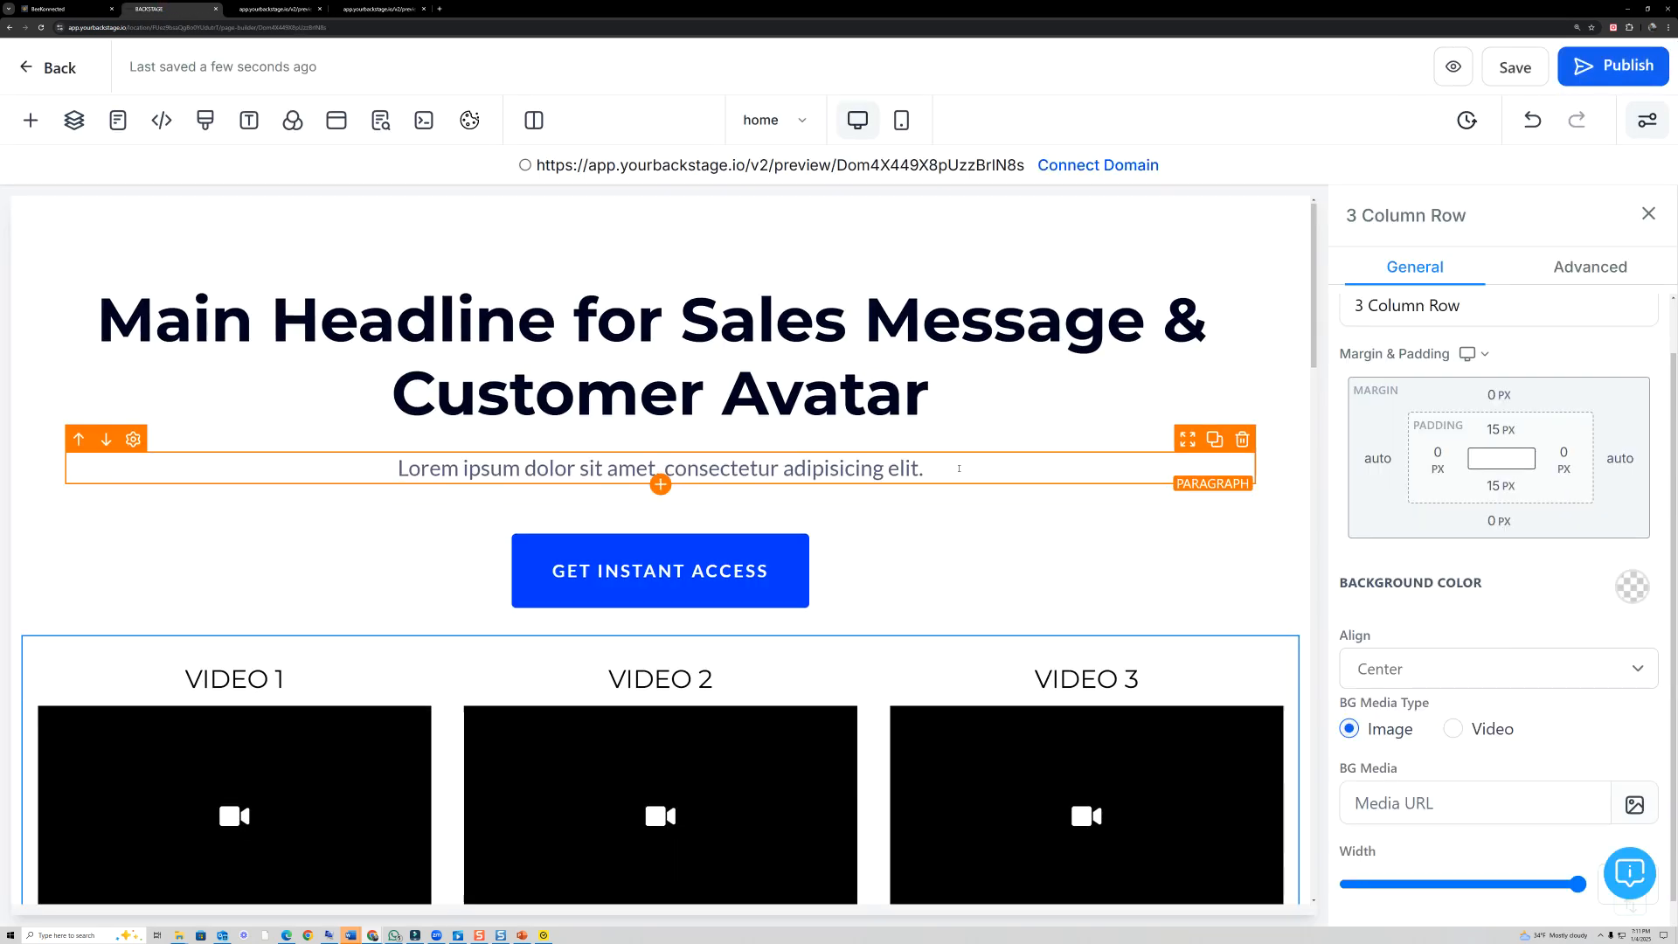
# - Zoom the browser out and look over the overall page layout from the main headline to the testimonials
pyautogui.scroll(-1, 963, 466)
pyautogui.scroll(1, 963, 466)
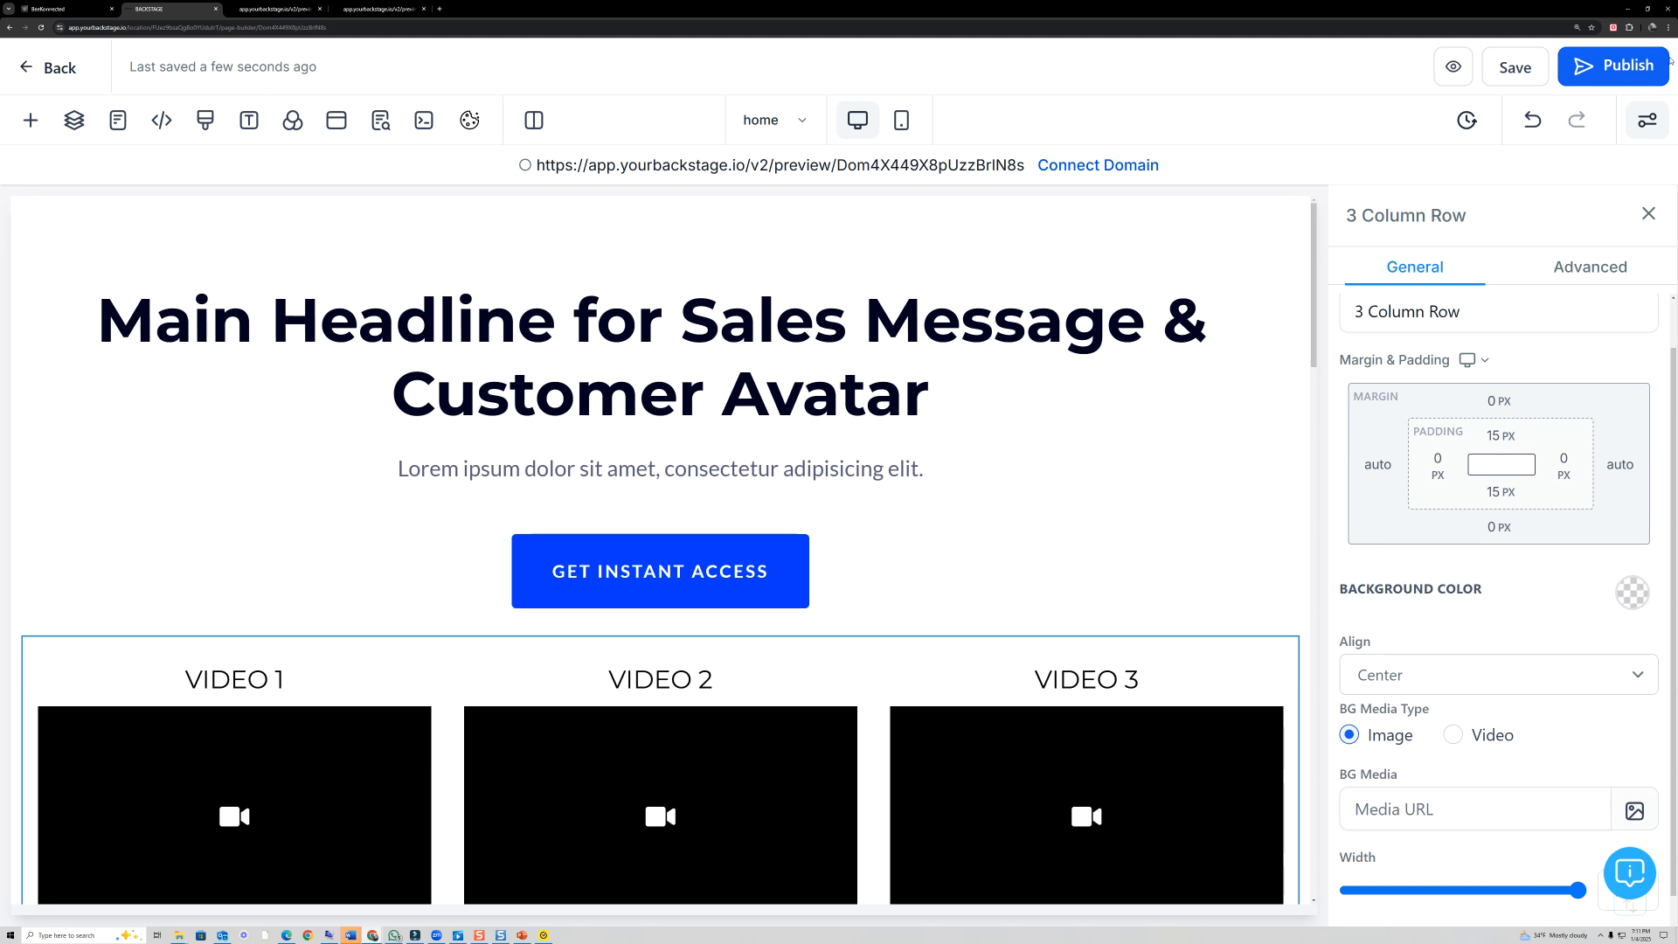
pyautogui.click(1669, 27)
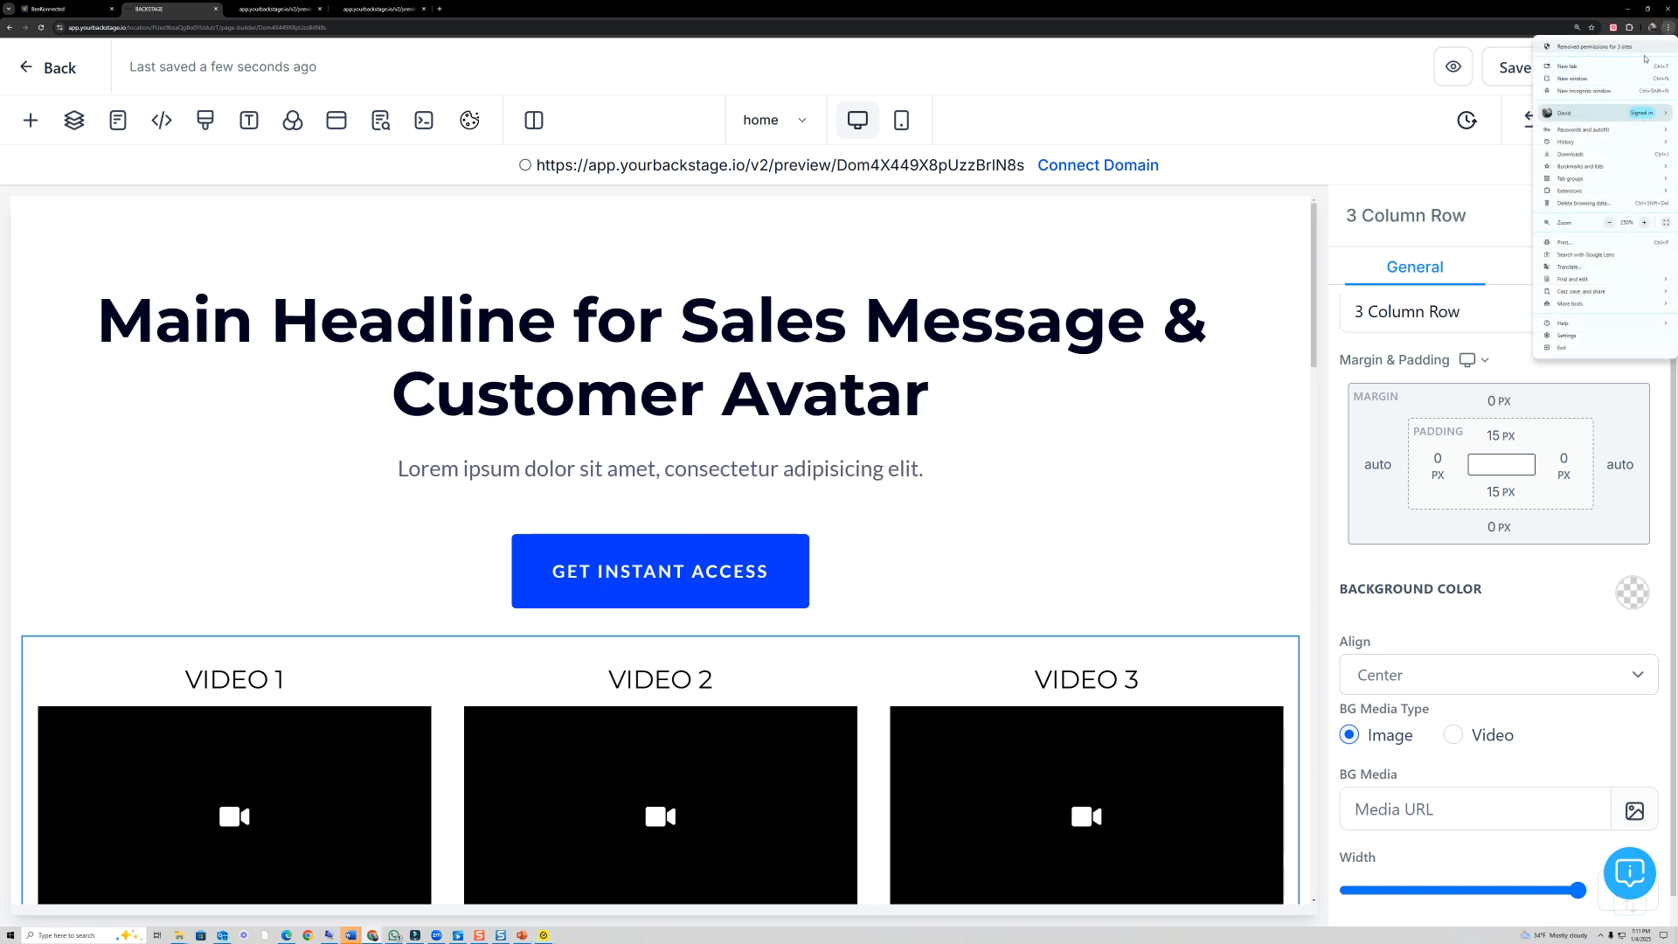
pyautogui.click(1609, 223)
pyautogui.click(1609, 223)
pyautogui.click(1610, 223)
pyautogui.click(1609, 223)
pyautogui.click(1609, 223)
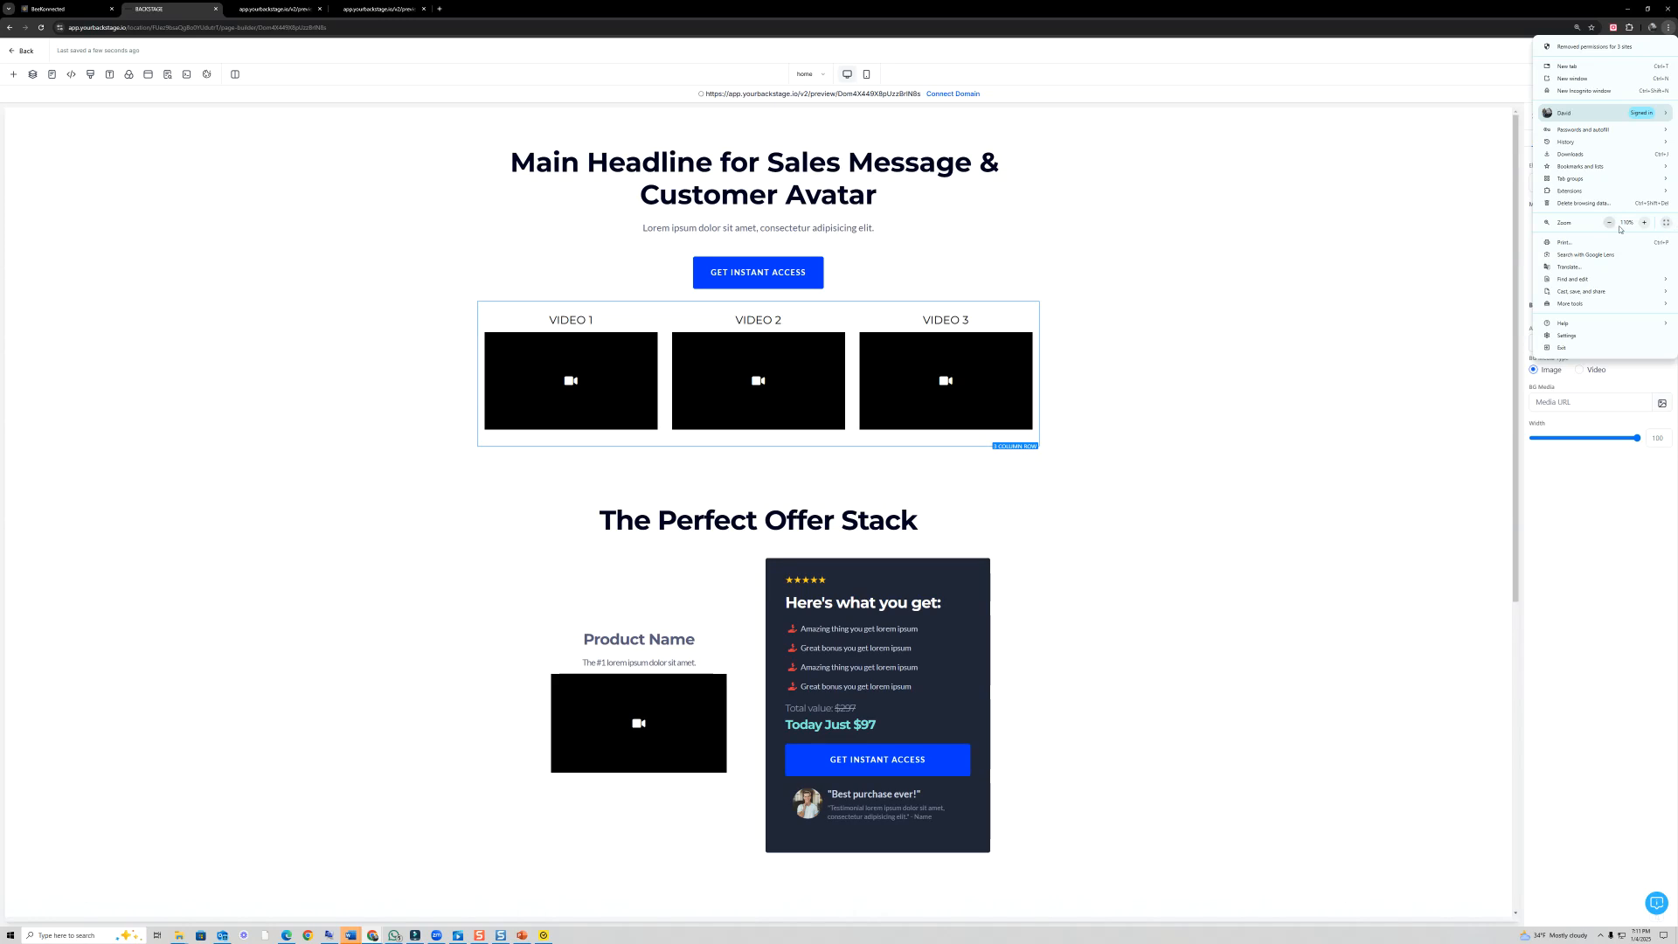
pyautogui.click(1609, 223)
pyautogui.click(1190, 431)
pyautogui.scroll(-4, 1191, 433)
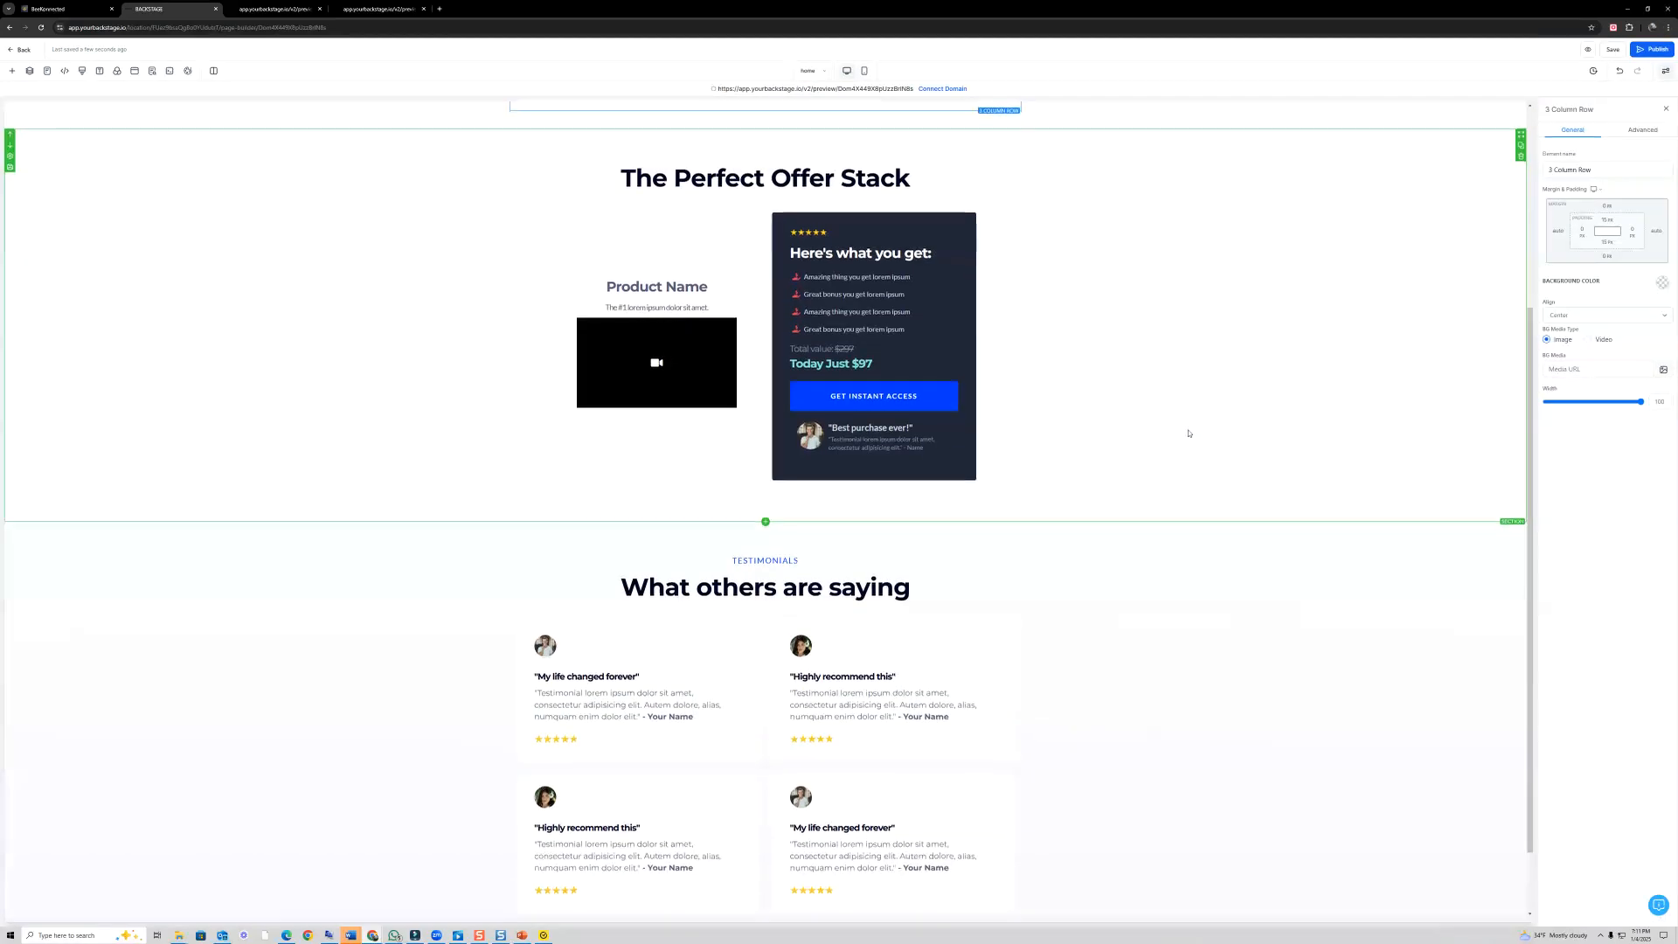
pyautogui.scroll(4, 1190, 434)
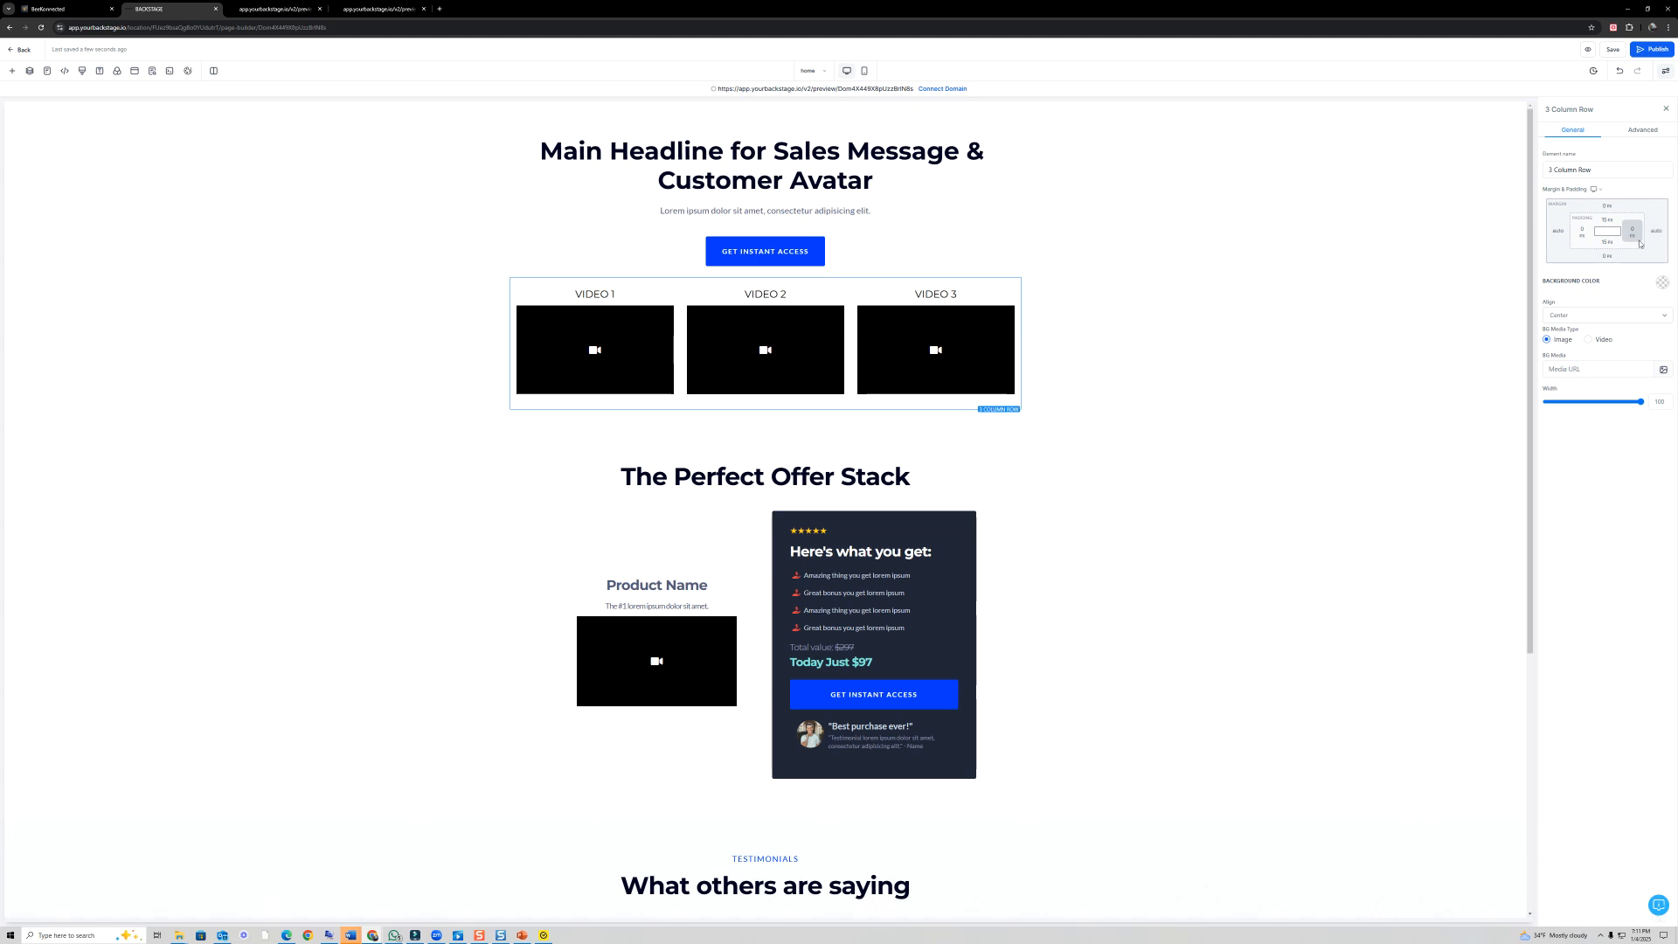
# - Zoom the browser back in to the larger scale used for editing the page
pyautogui.click(1667, 27)
pyautogui.click(1644, 223)
pyautogui.click(1644, 223)
pyautogui.click(1644, 223)
pyautogui.click(1644, 223)
pyautogui.click(1645, 223)
pyautogui.click(1644, 223)
pyautogui.click(1112, 303)
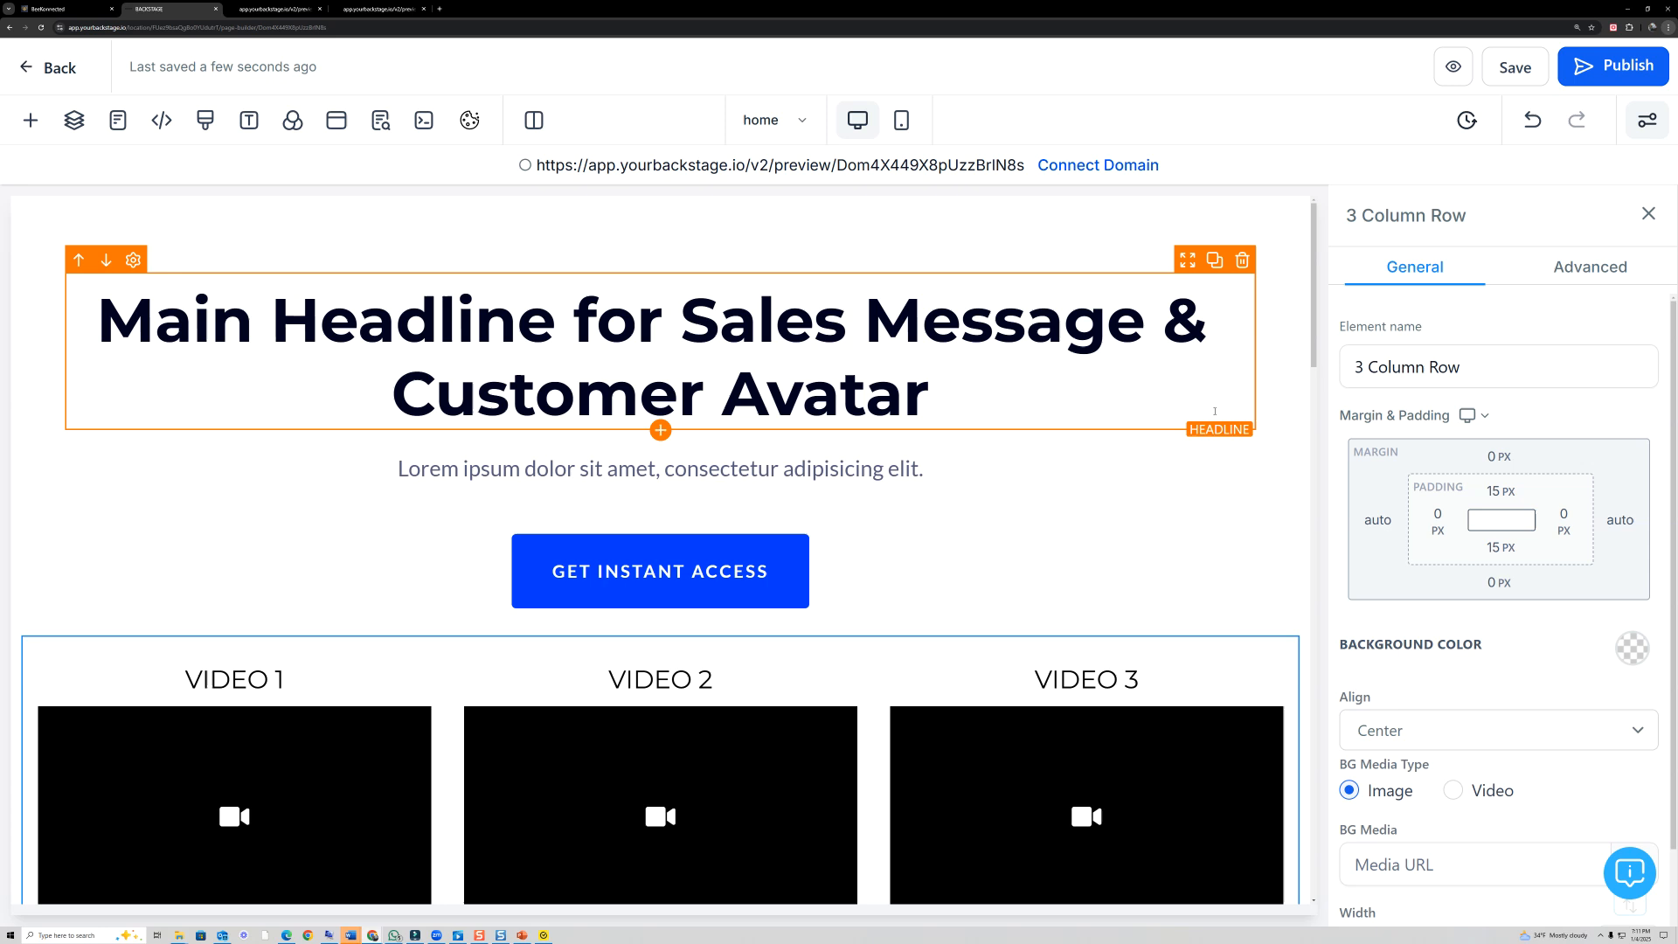
# - Apply the Bounce infinite-loop animation to the "Get Instant Access" button under the main headline
pyautogui.scroll(-1, 862, 437)
pyautogui.scroll(1, 862, 449)
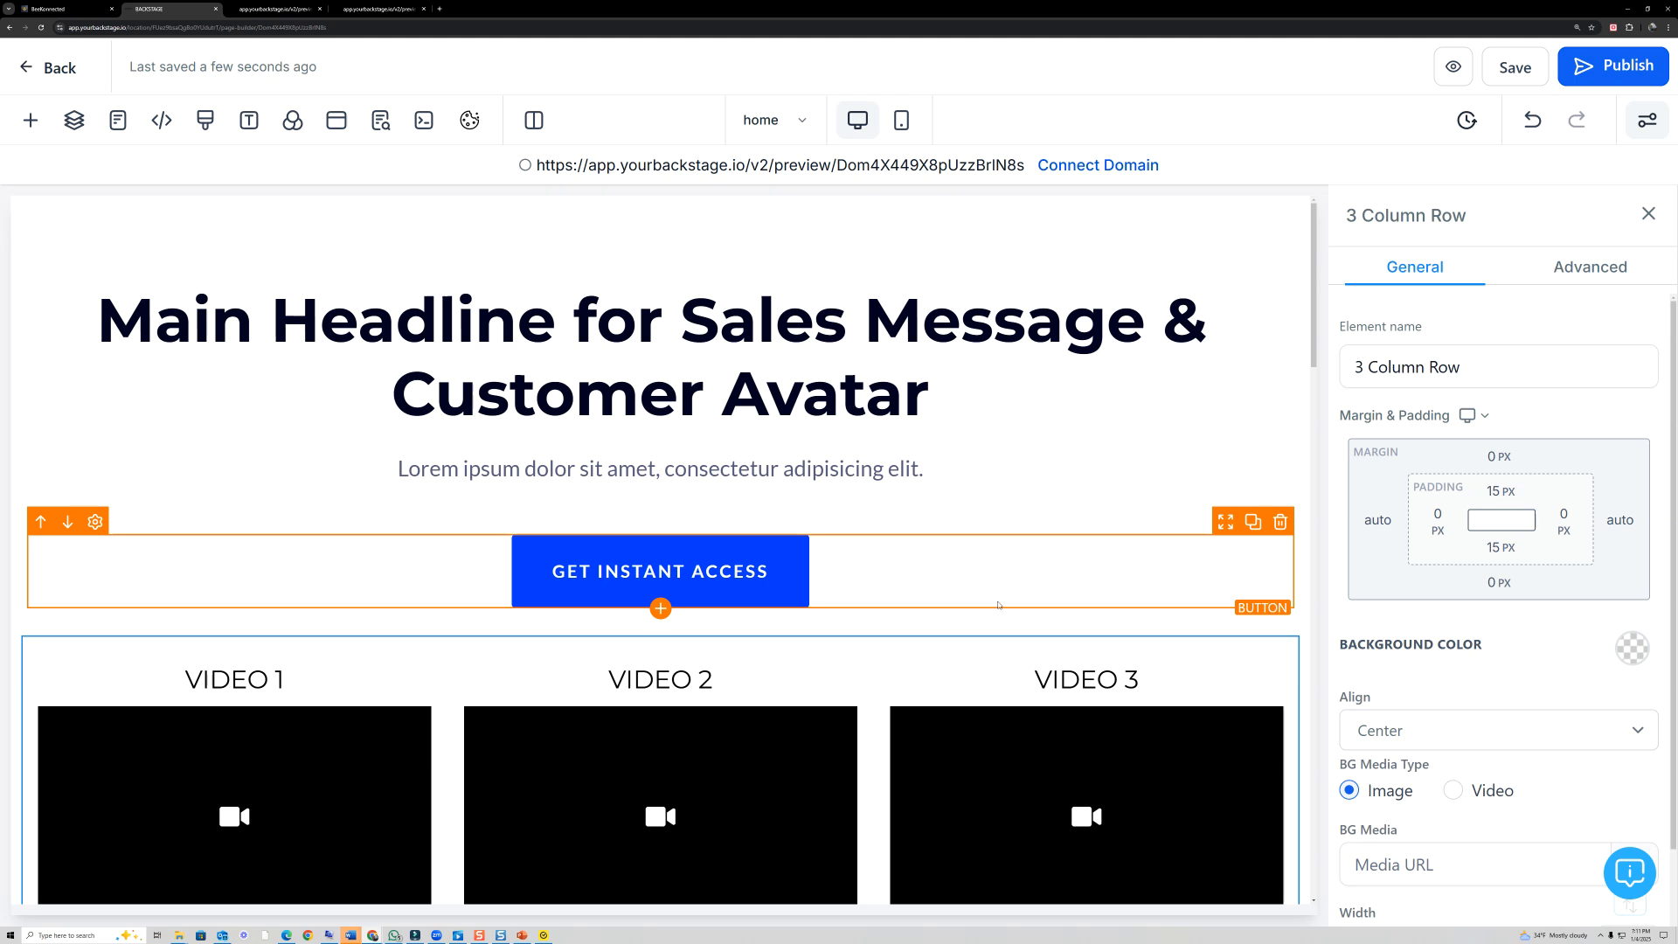
pyautogui.scroll(-3, 874, 489)
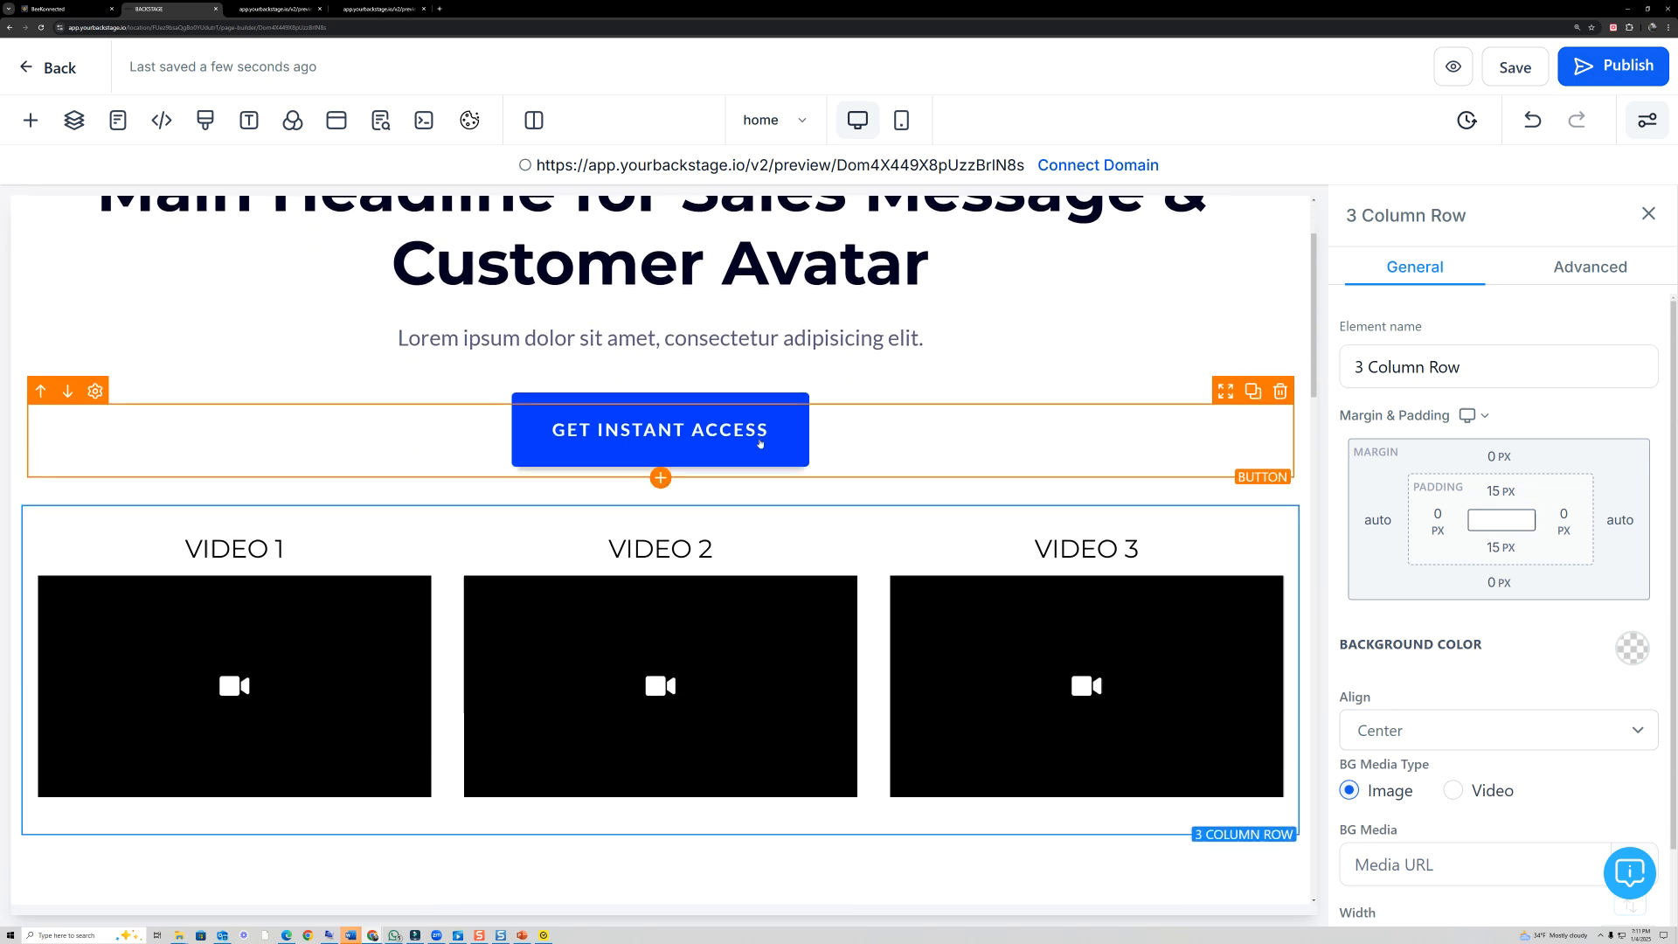
pyautogui.click(760, 443)
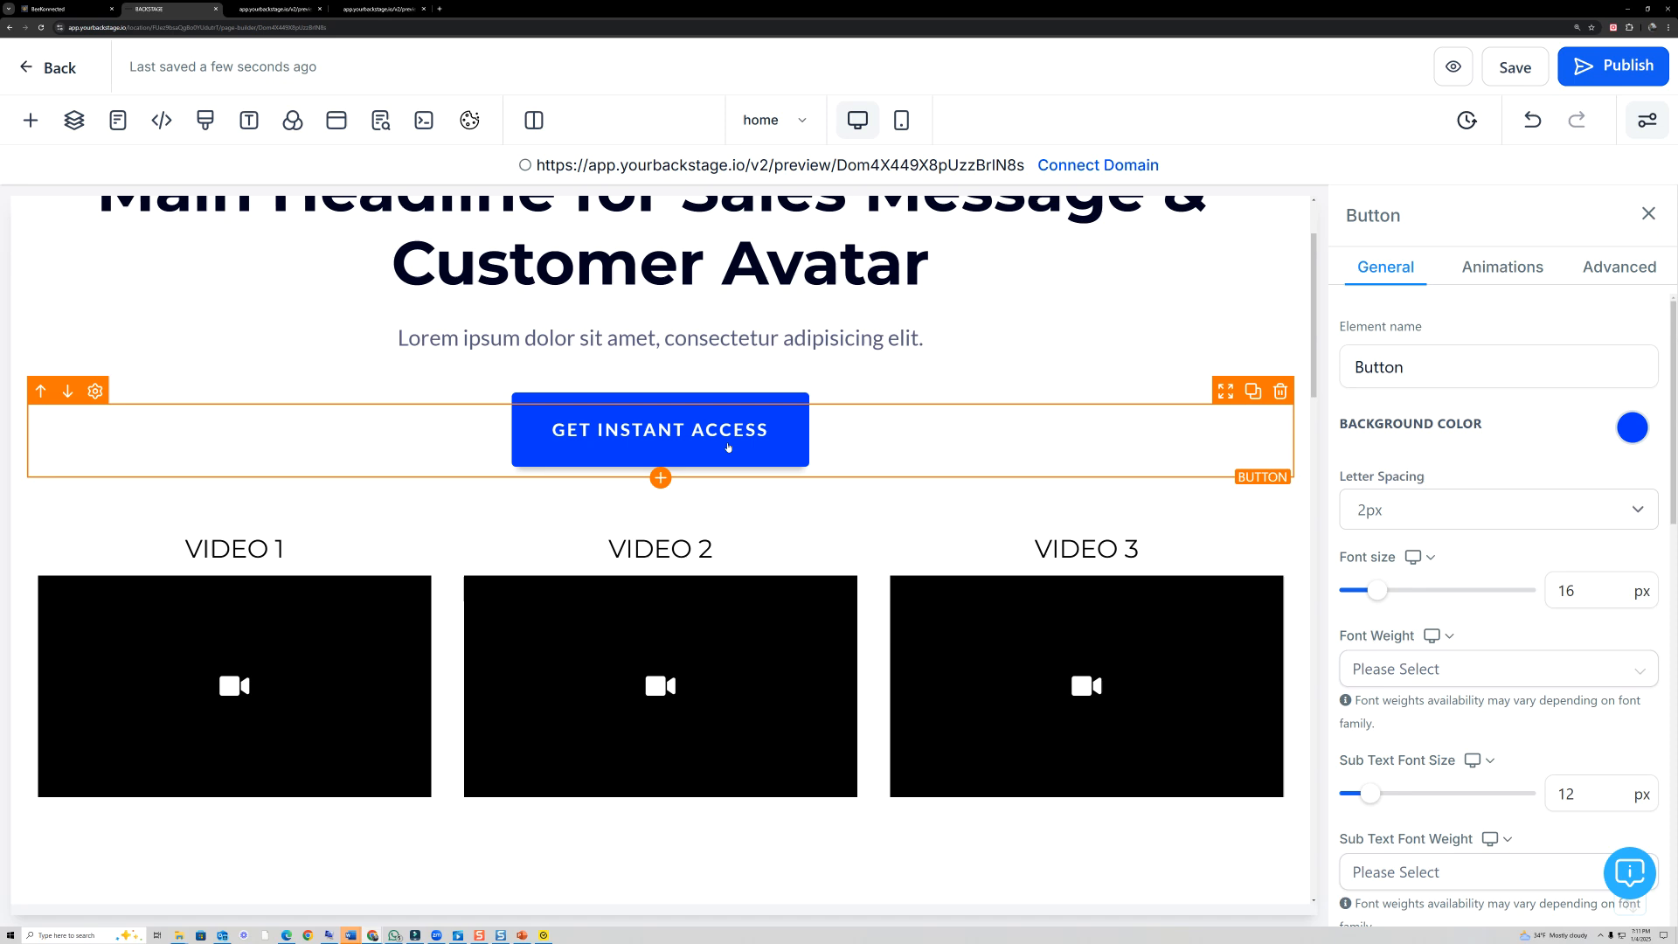
pyautogui.click(1619, 271)
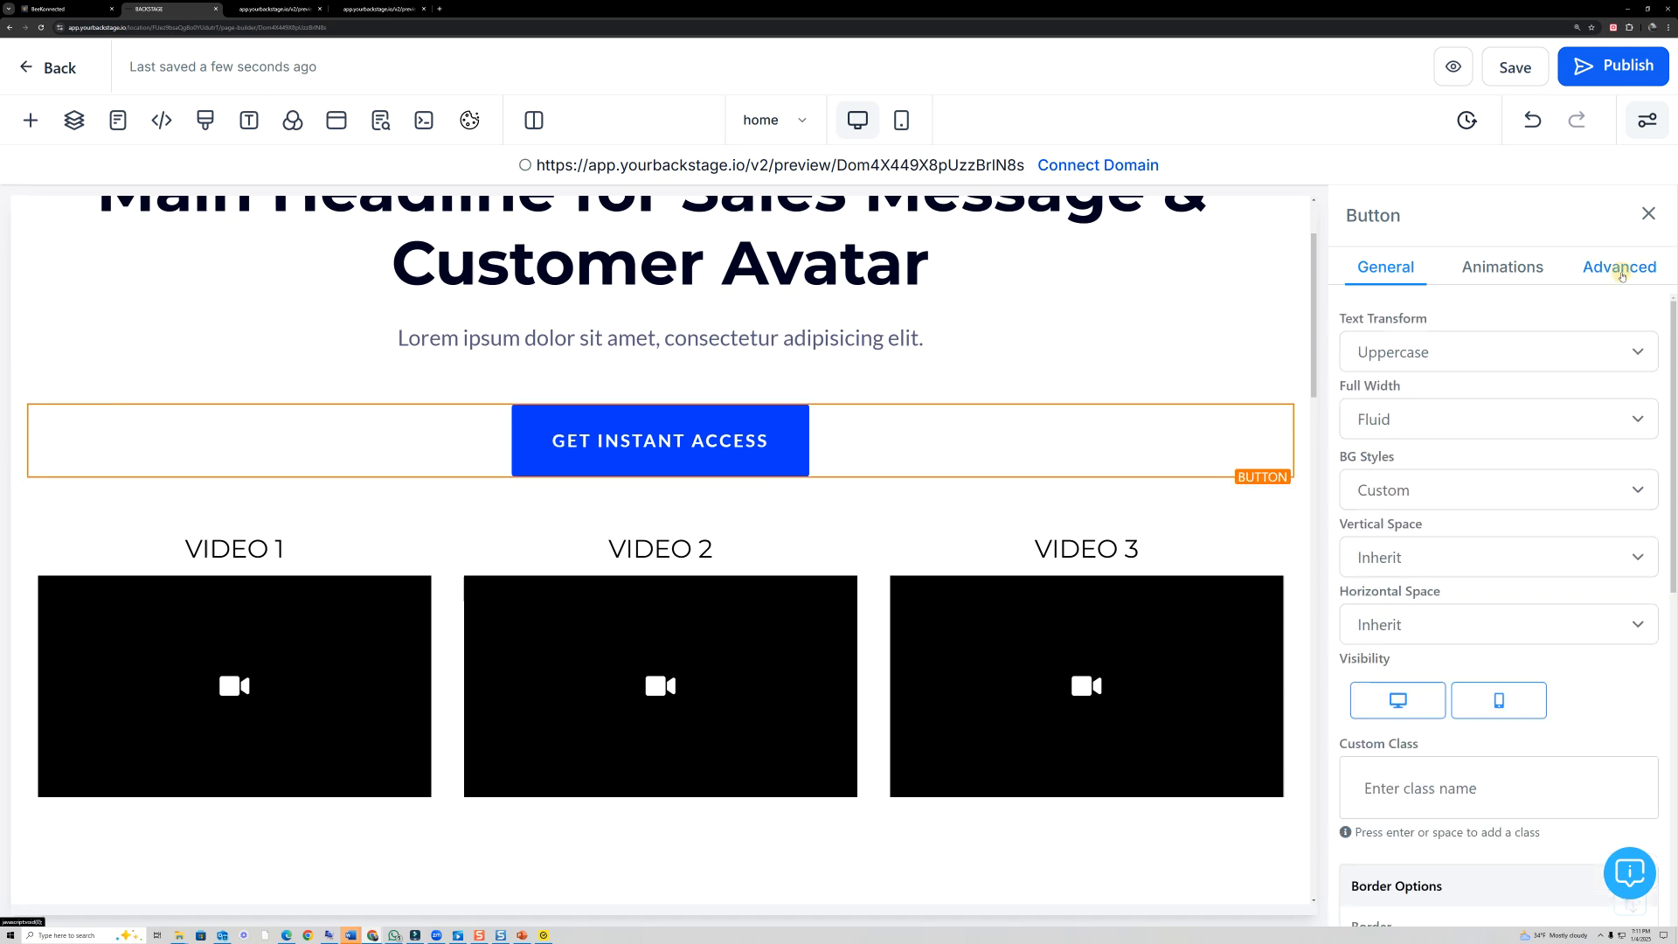
pyautogui.click(1525, 271)
pyautogui.scroll(-15, 1517, 709)
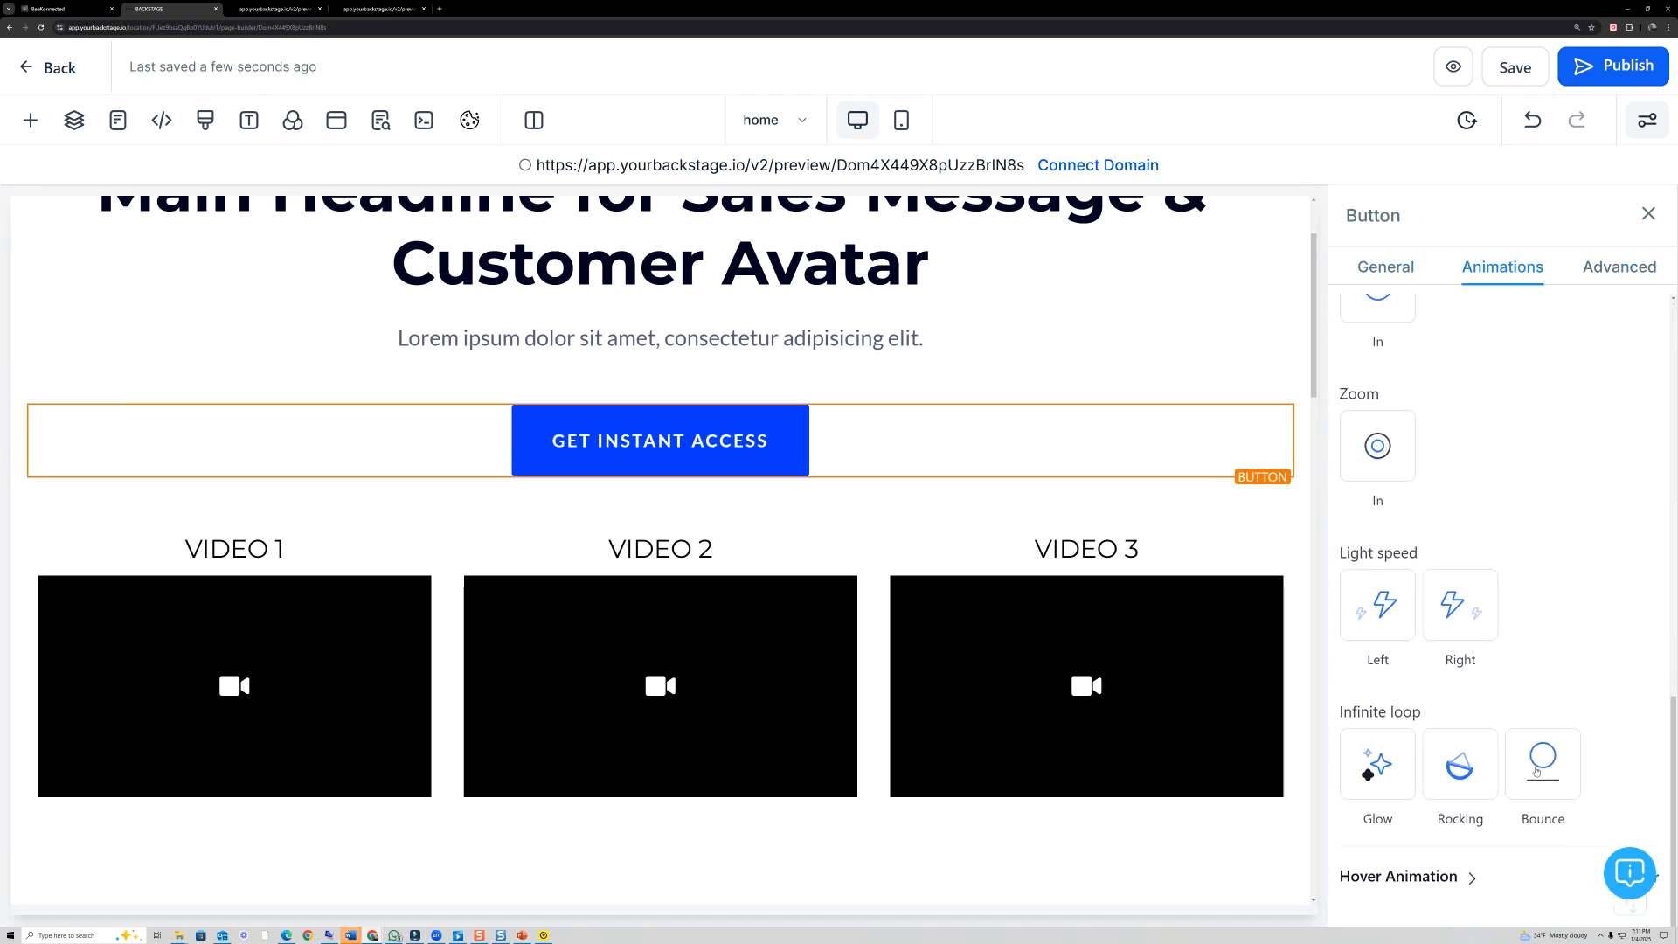
# - Apply the Bounce infinite-loop animation to the "Get Instant Access" button in the Perfect Offer Stack section
pyautogui.scroll(-5, 929, 652)
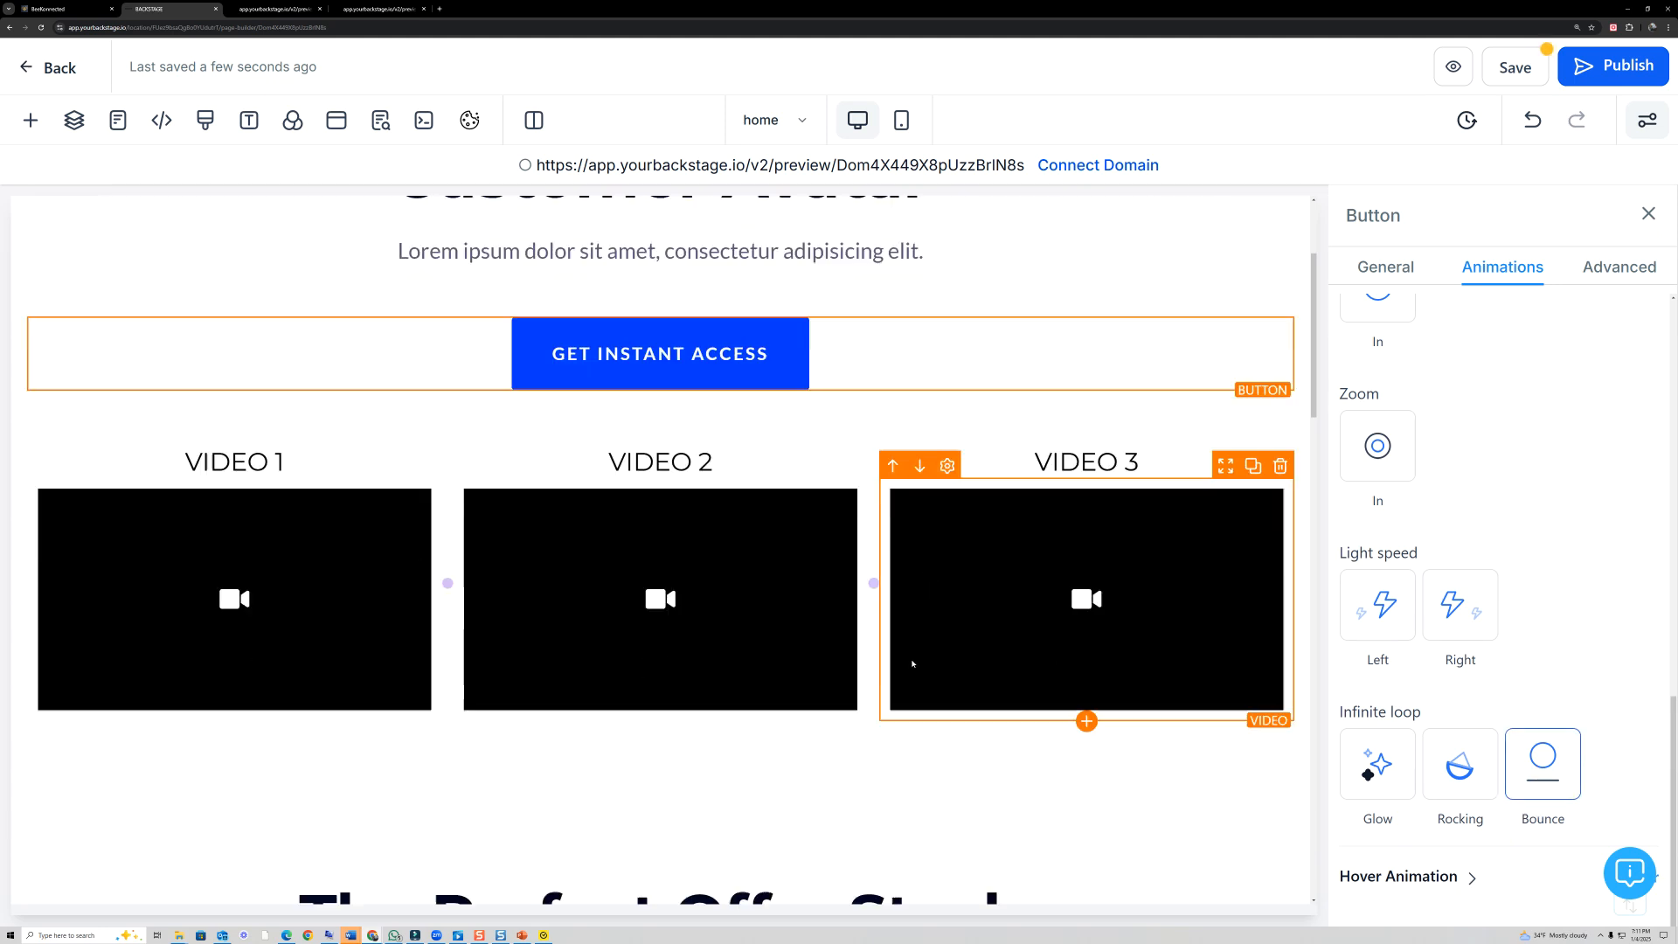
pyautogui.scroll(-5, 907, 664)
pyautogui.click(913, 717)
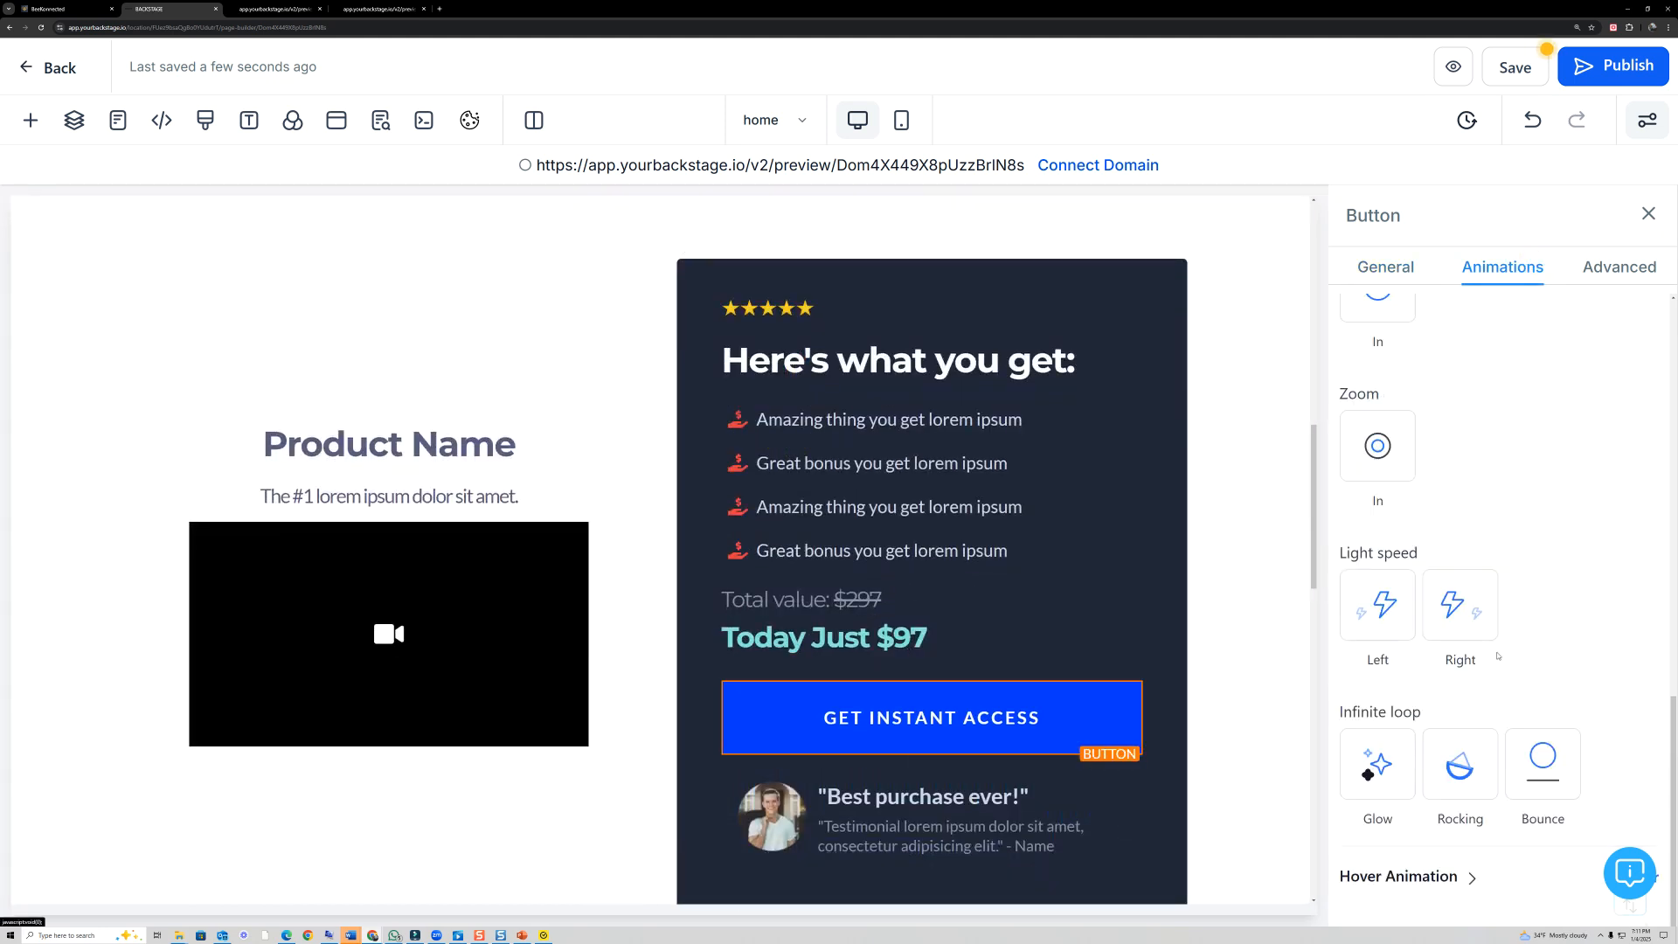
pyautogui.click(1549, 750)
# - Apply the Rocking infinite-loop animation to the "Get Instant Access" button below the testimonials
pyautogui.scroll(-9, 1110, 672)
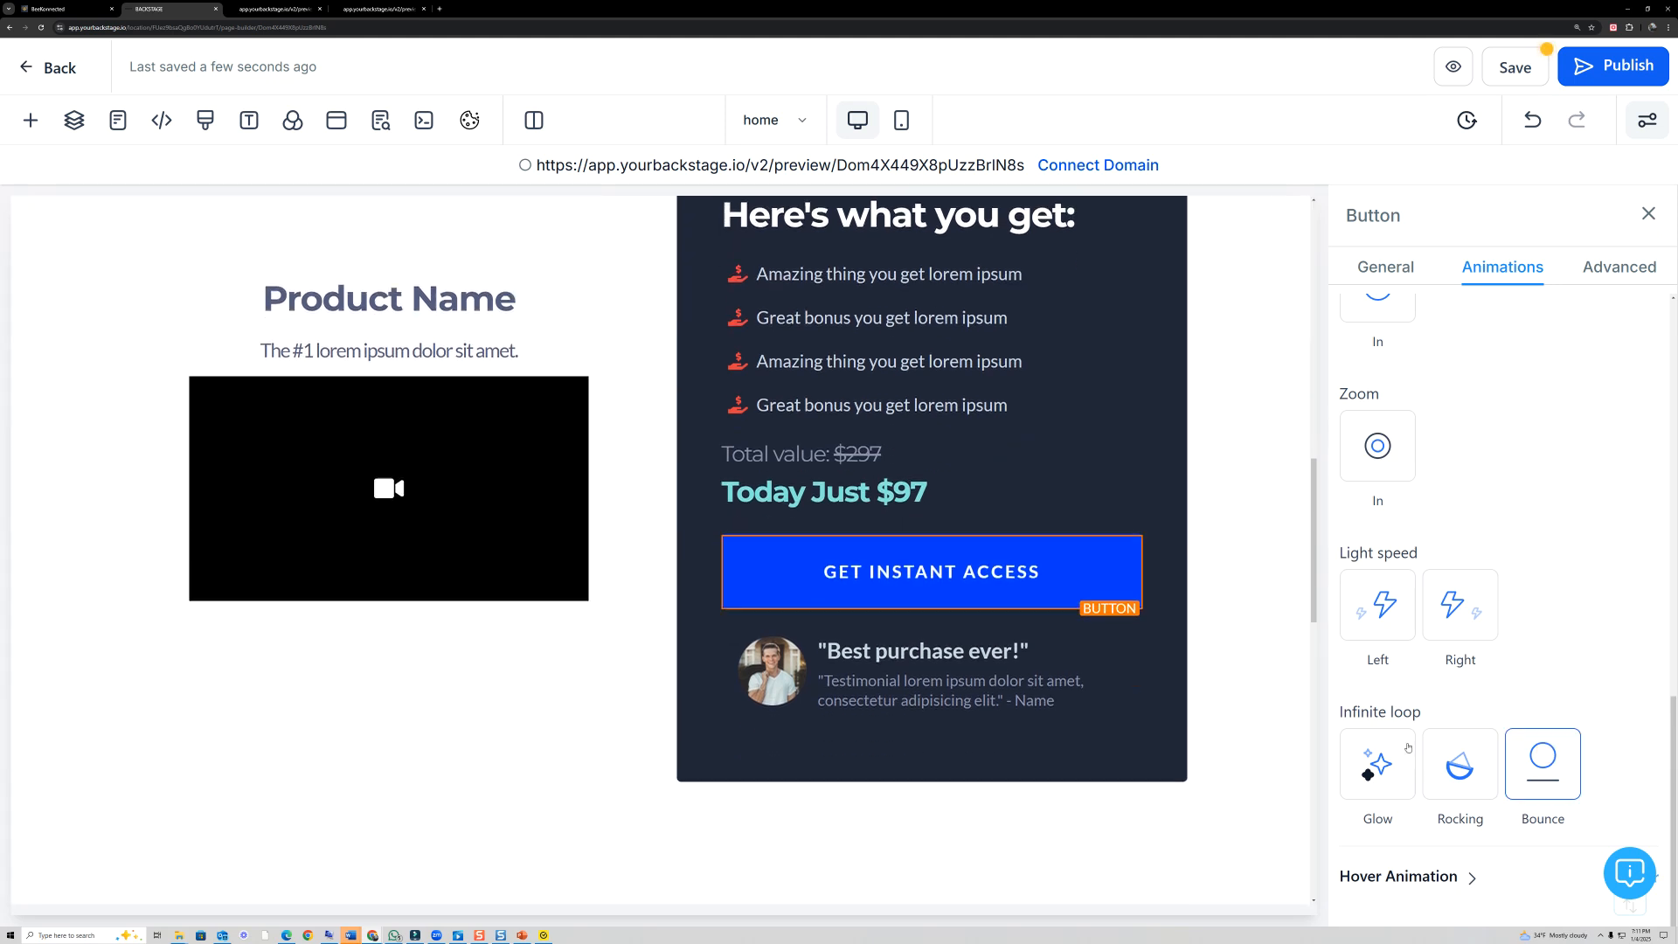
pyautogui.scroll(-5, 1110, 672)
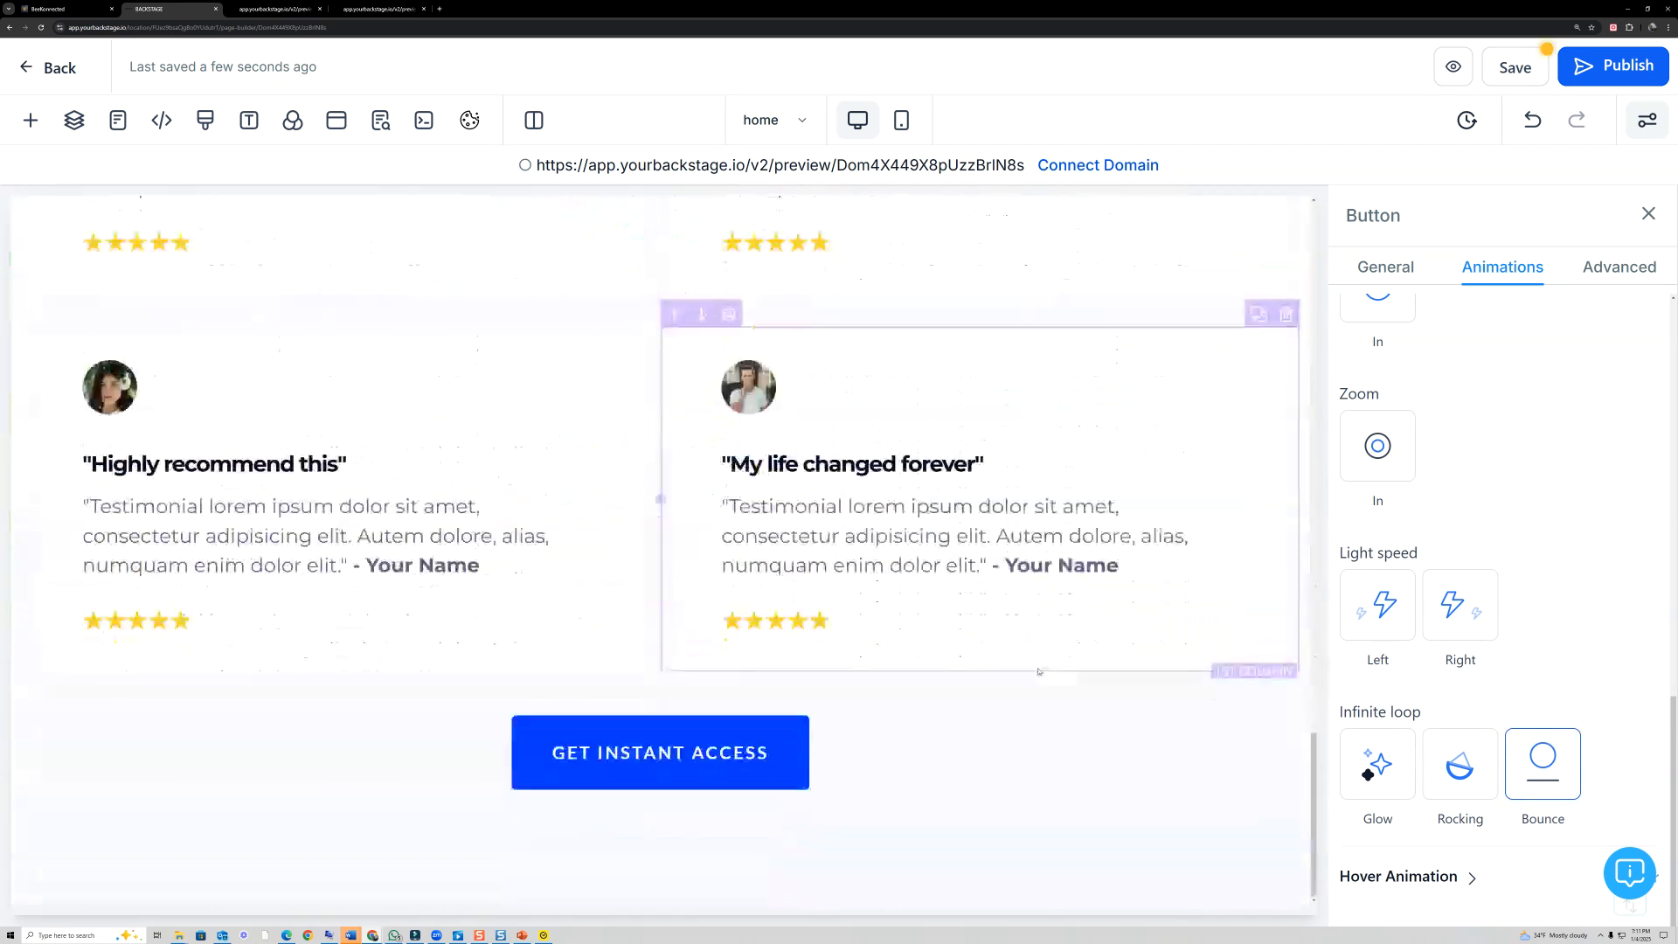
pyautogui.click(781, 747)
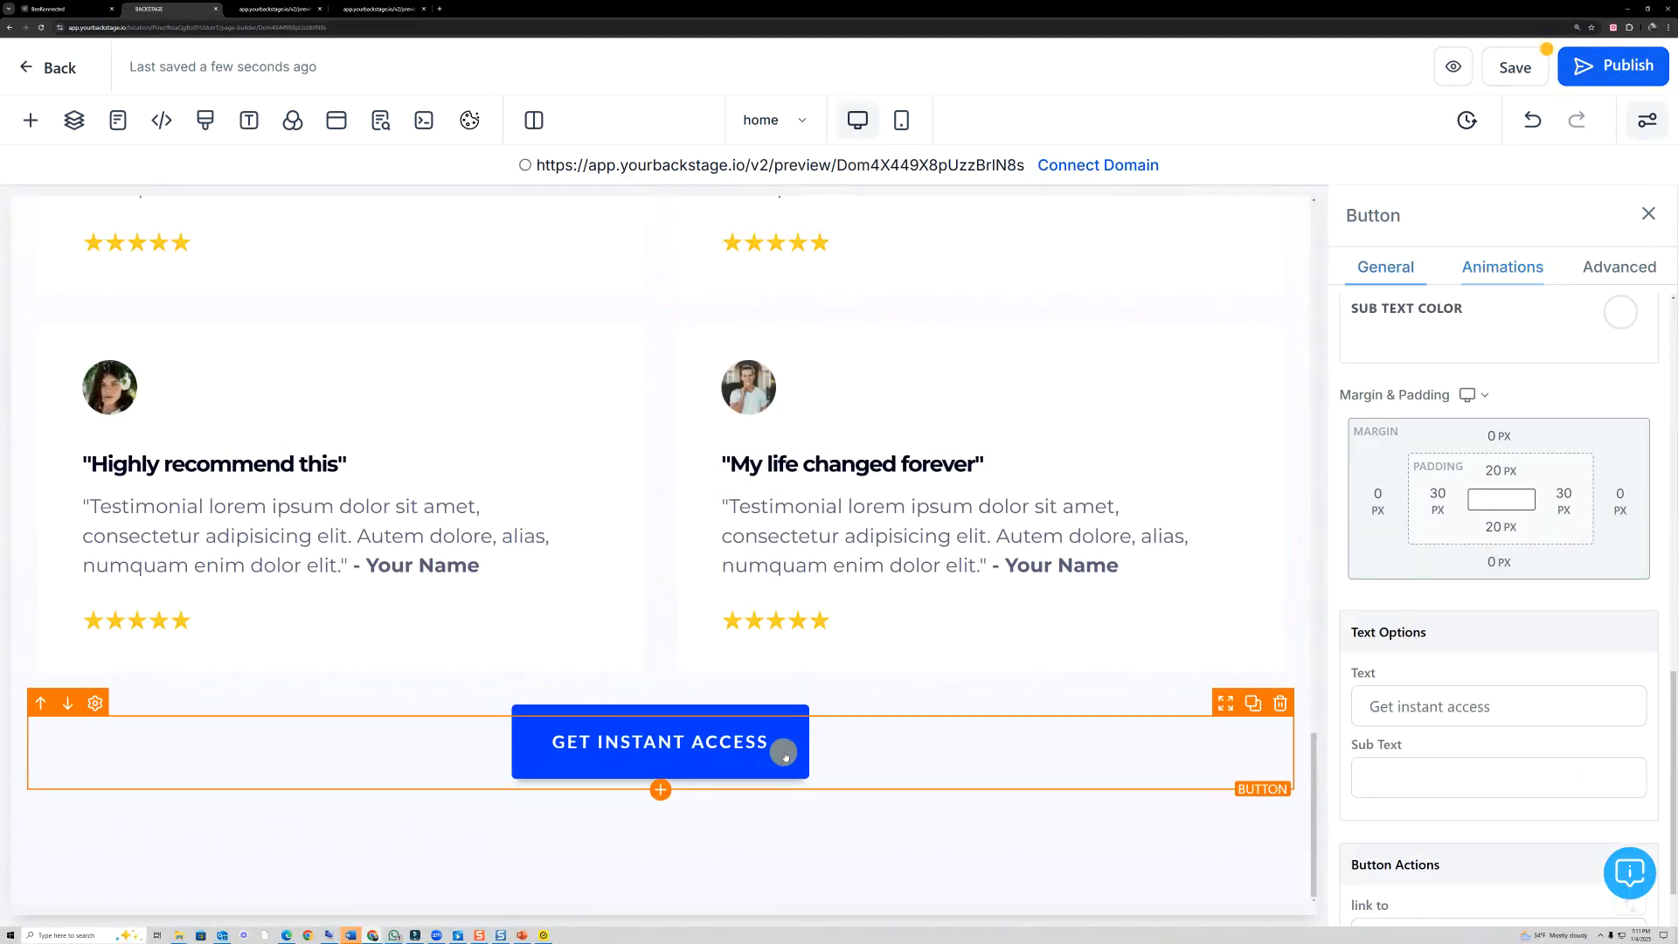
pyautogui.click(1477, 271)
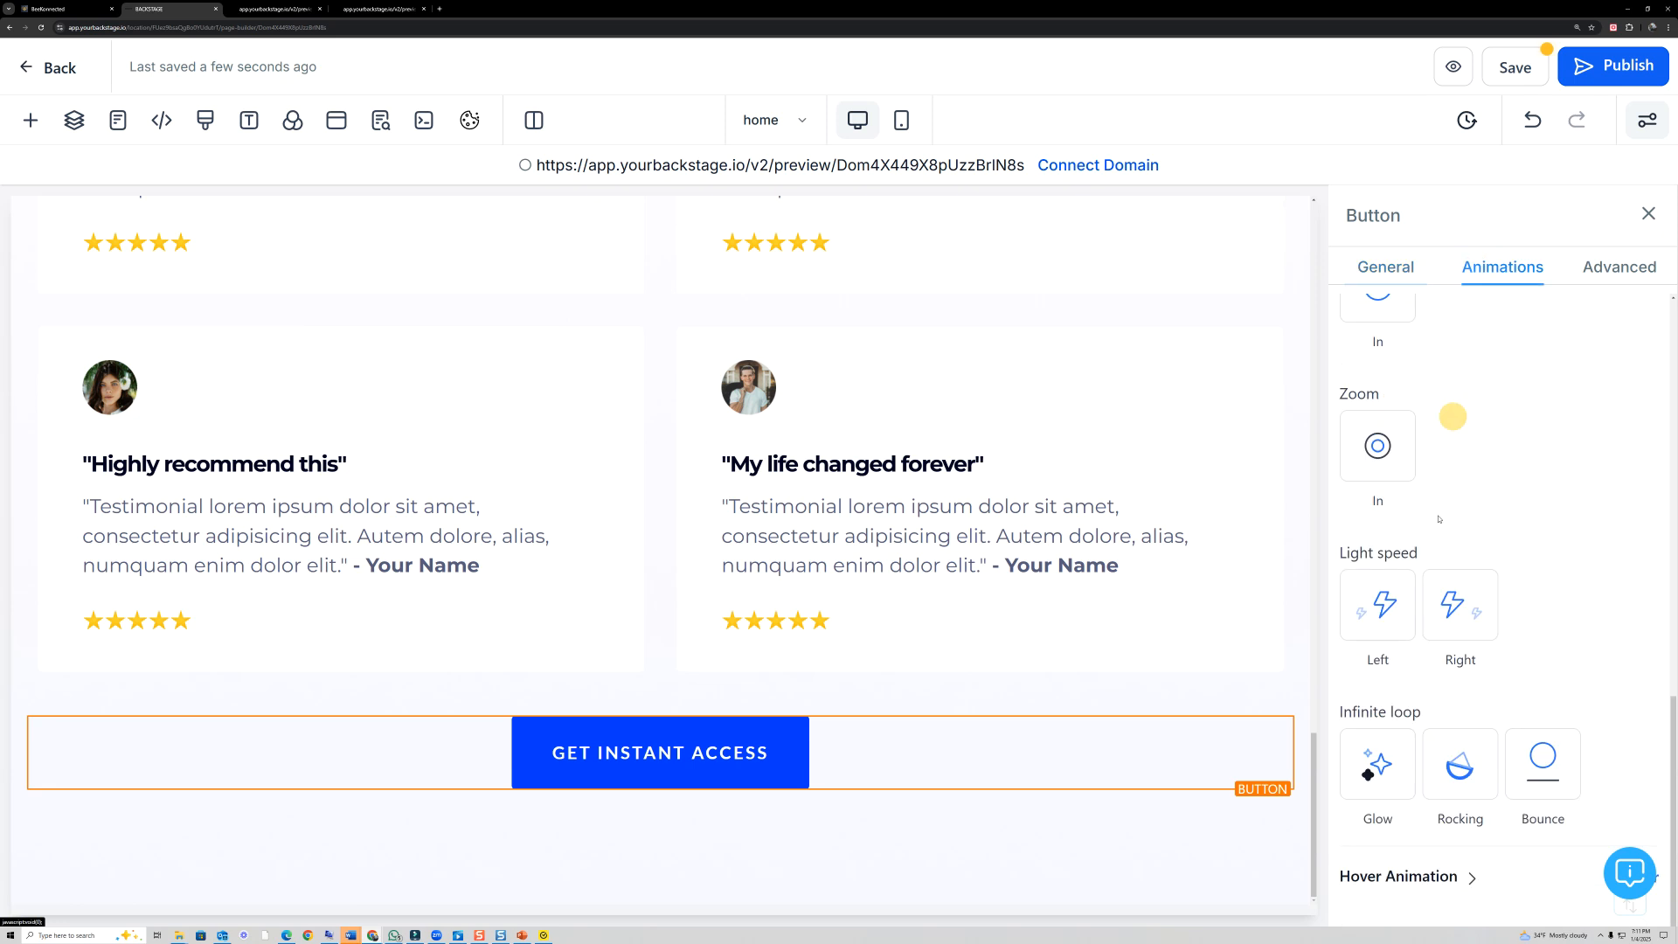
pyautogui.click(1481, 759)
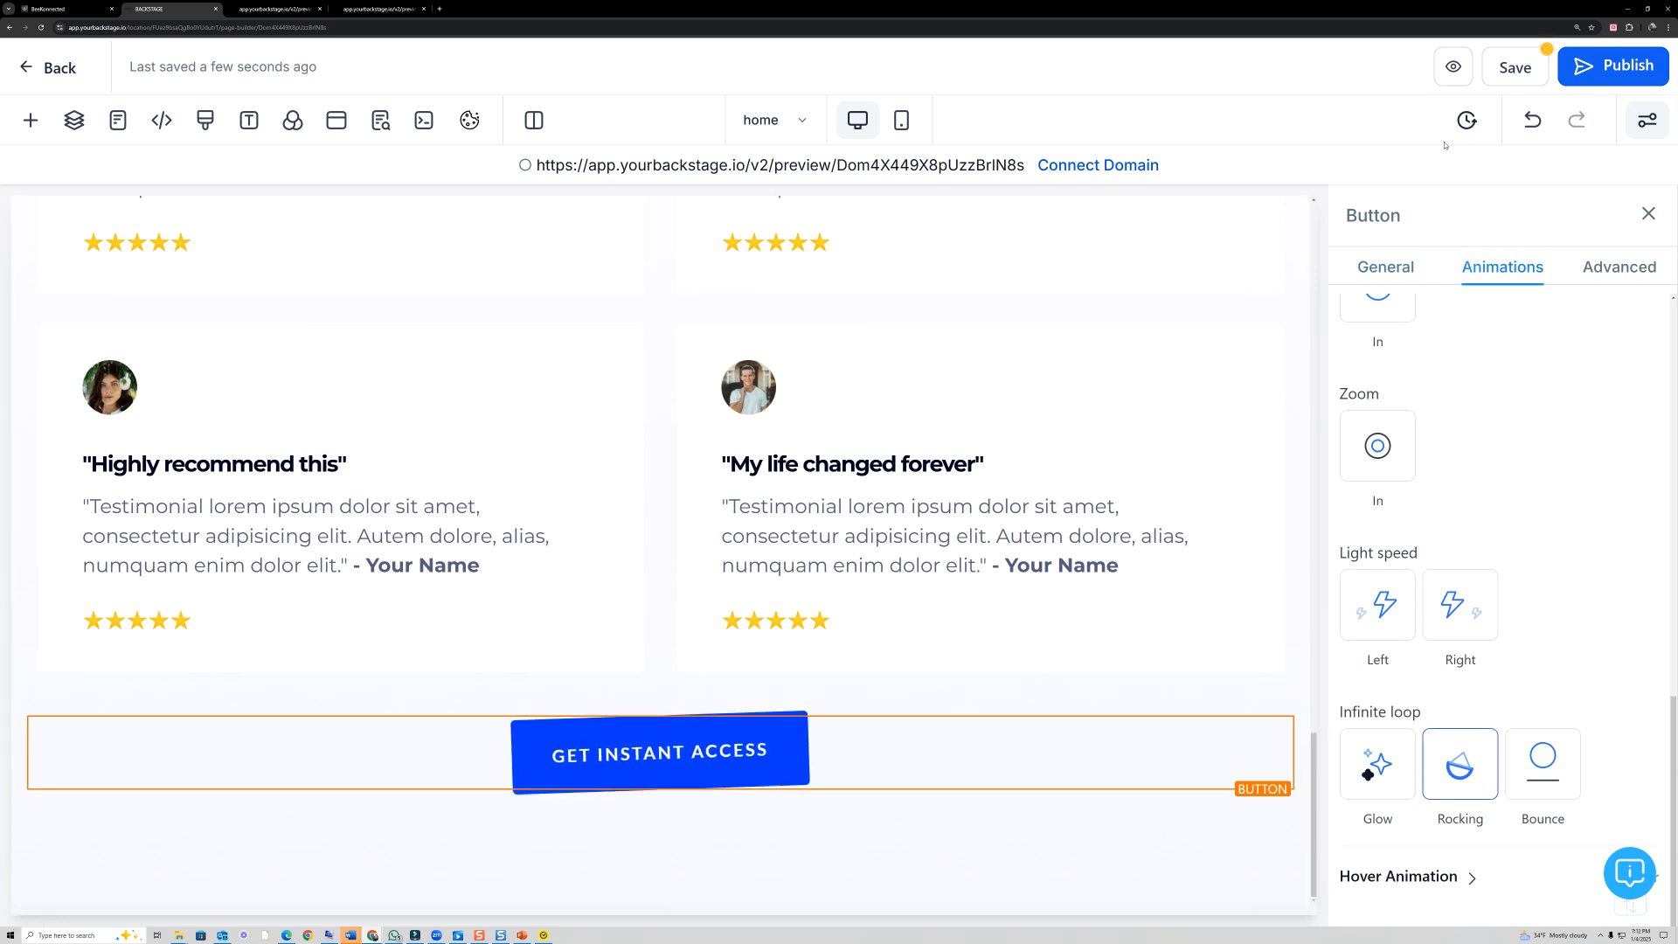
# - Save the page, check the animated buttons in the preview, and return to the page editor
pyautogui.click(1496, 75)
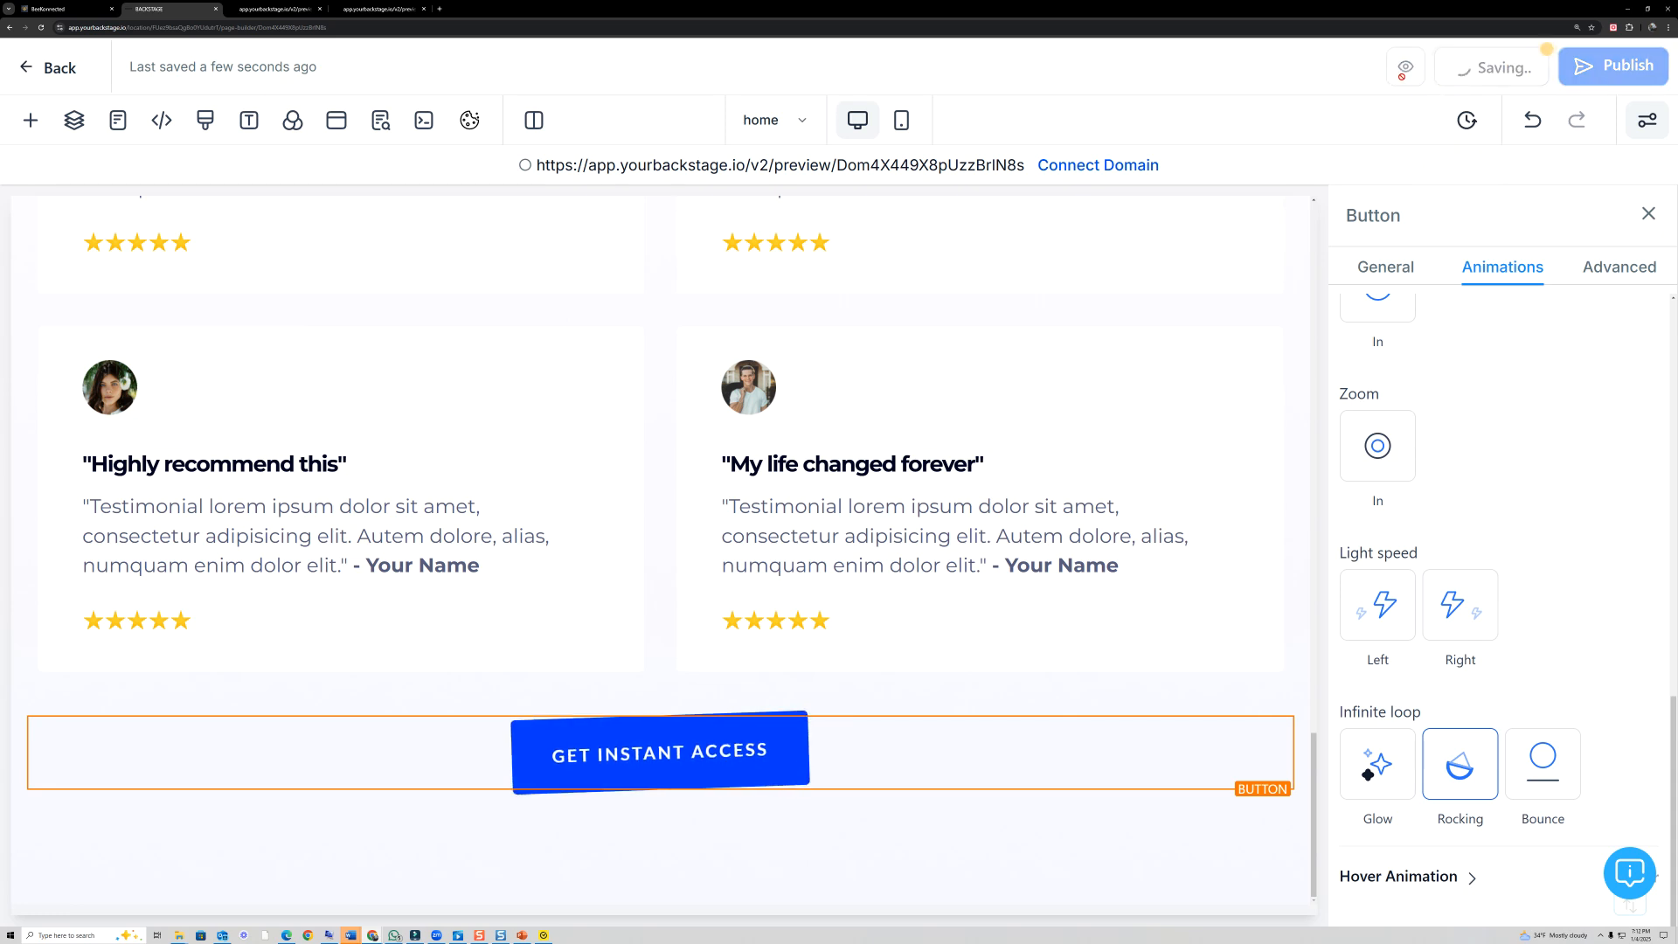
pyautogui.click(1450, 67)
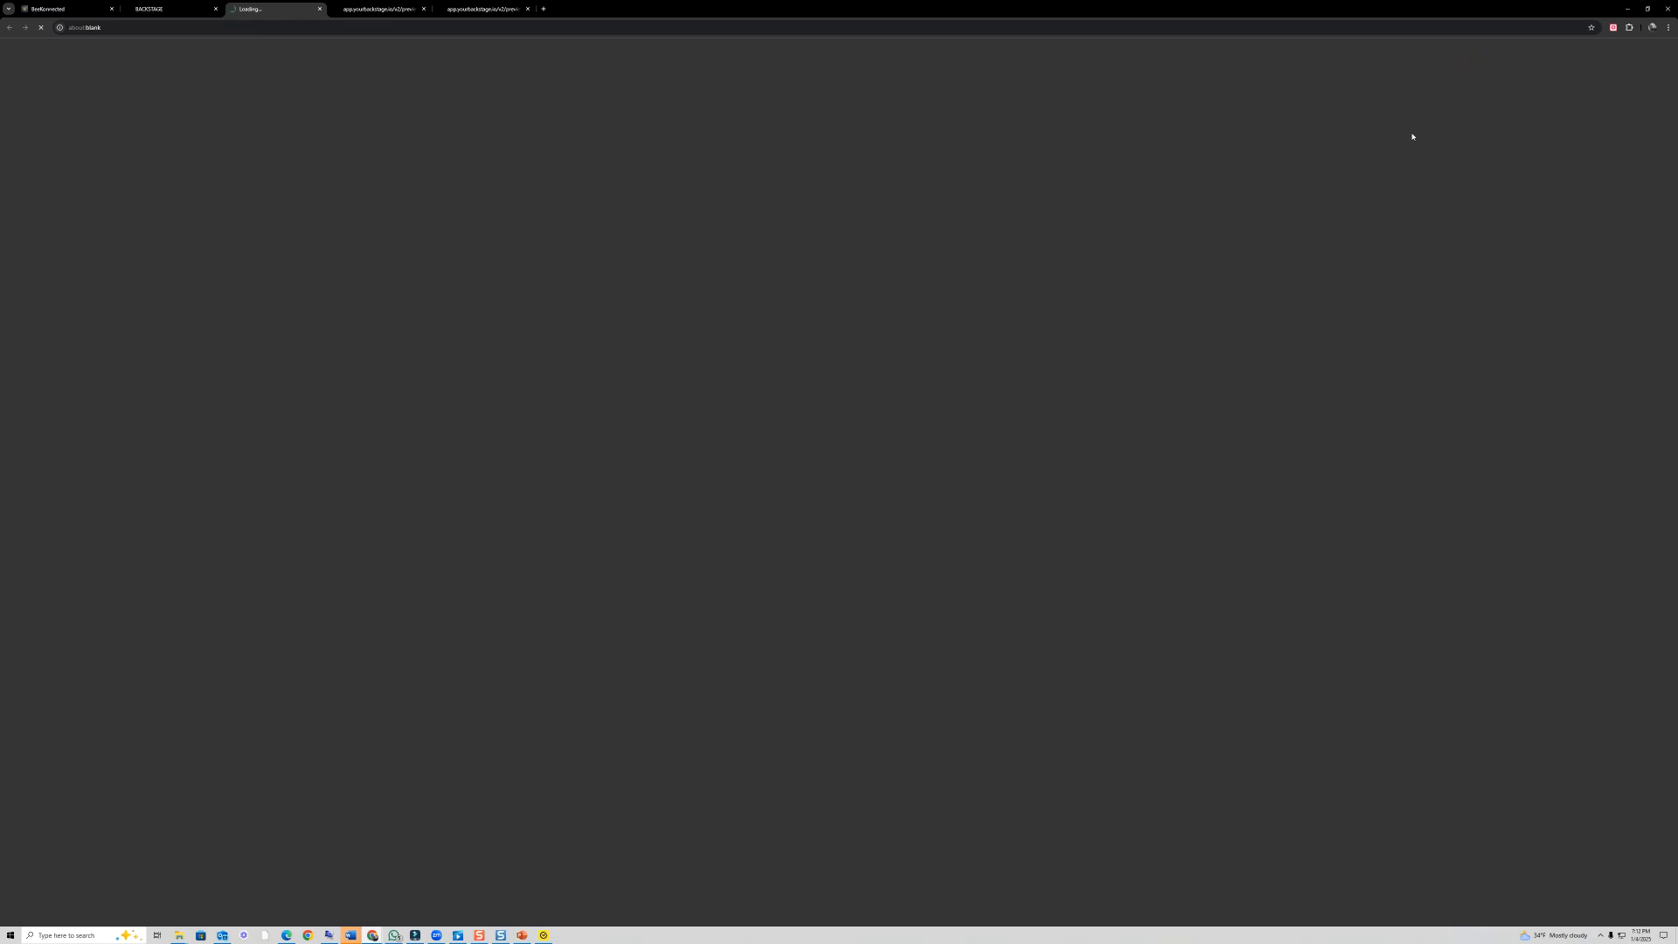
pyautogui.scroll(-6, 1198, 389)
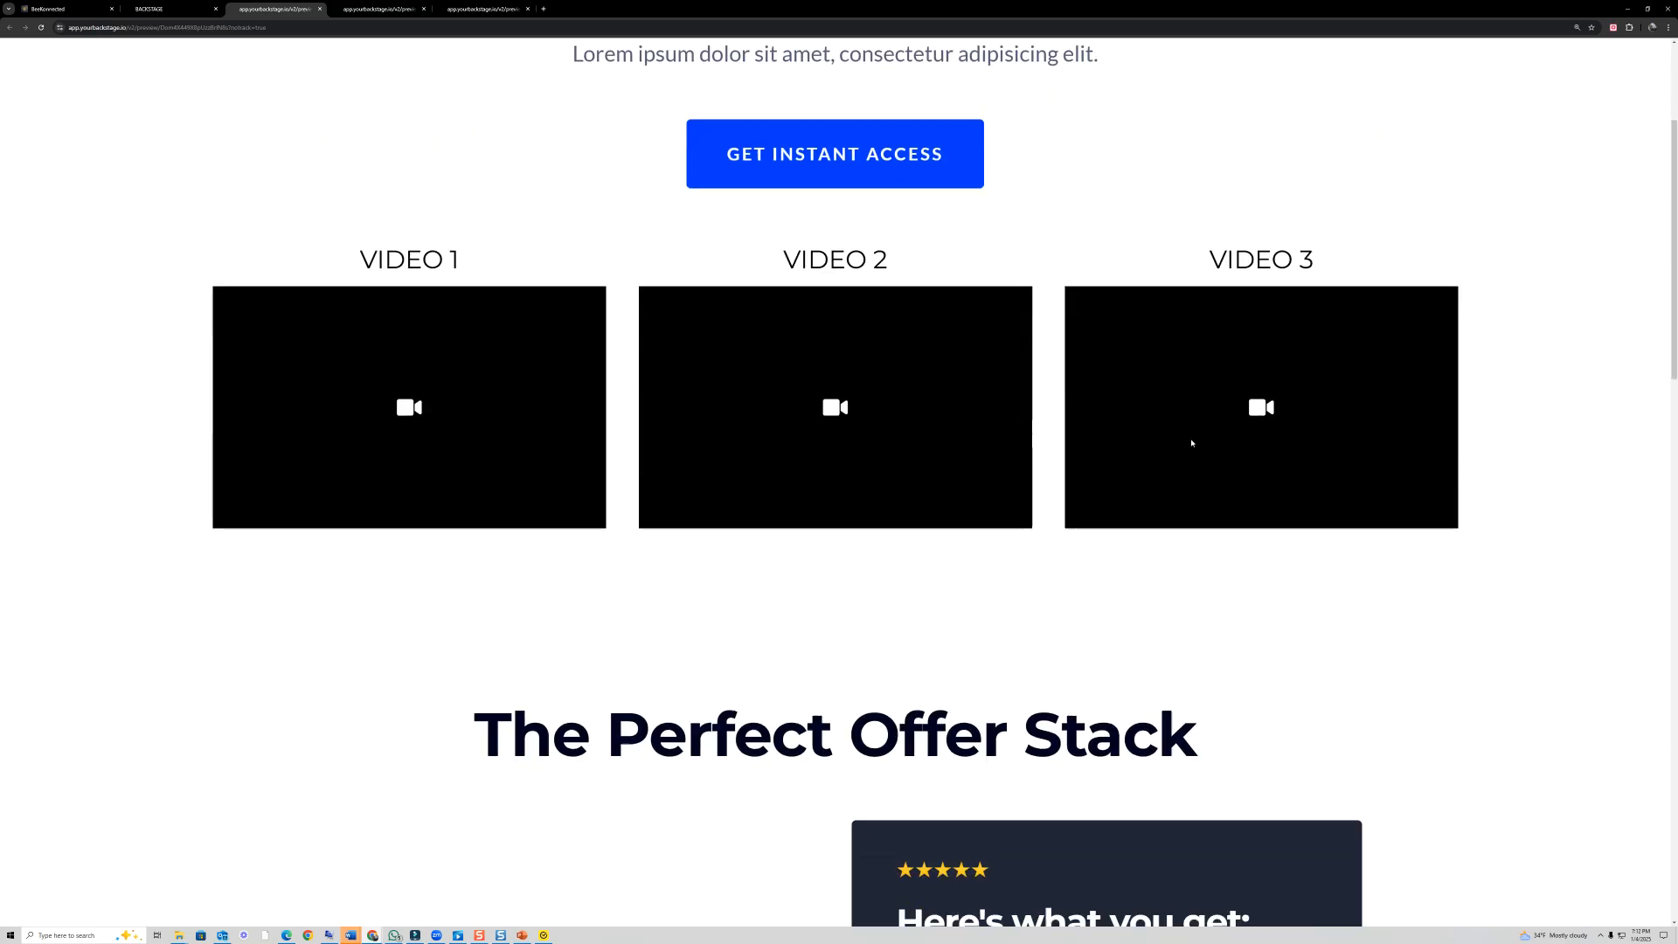
pyautogui.scroll(-10, 1192, 443)
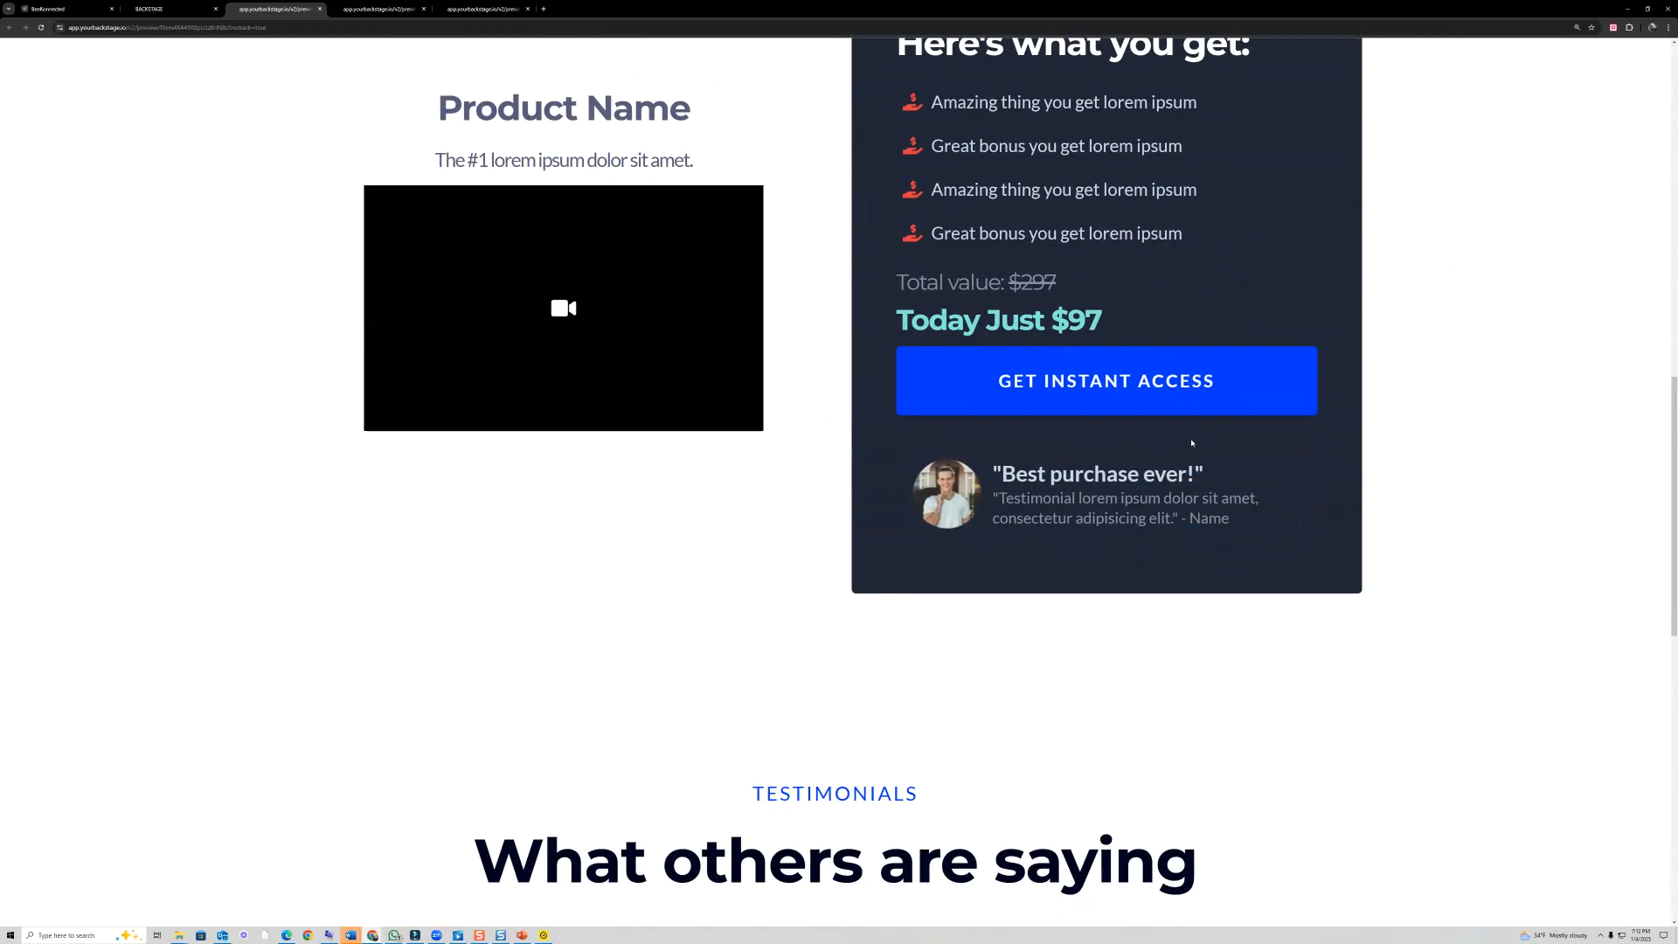
pyautogui.scroll(-8, 1191, 443)
pyautogui.scroll(2, 1191, 443)
pyautogui.scroll(18, 1191, 444)
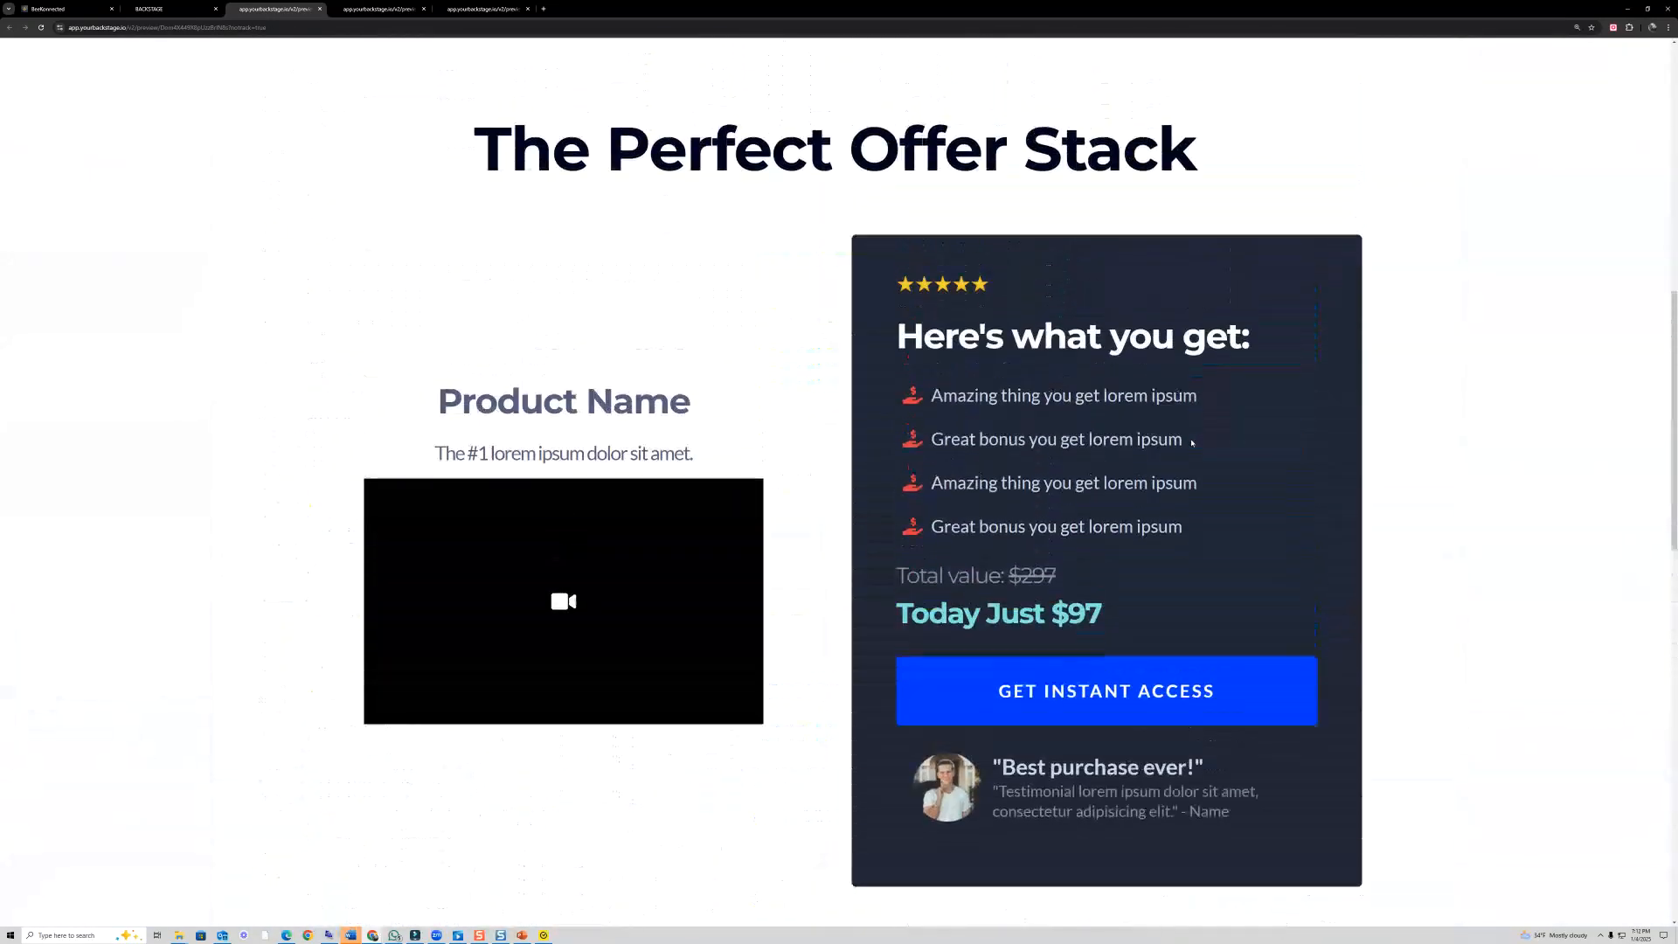
pyautogui.scroll(6, 1191, 443)
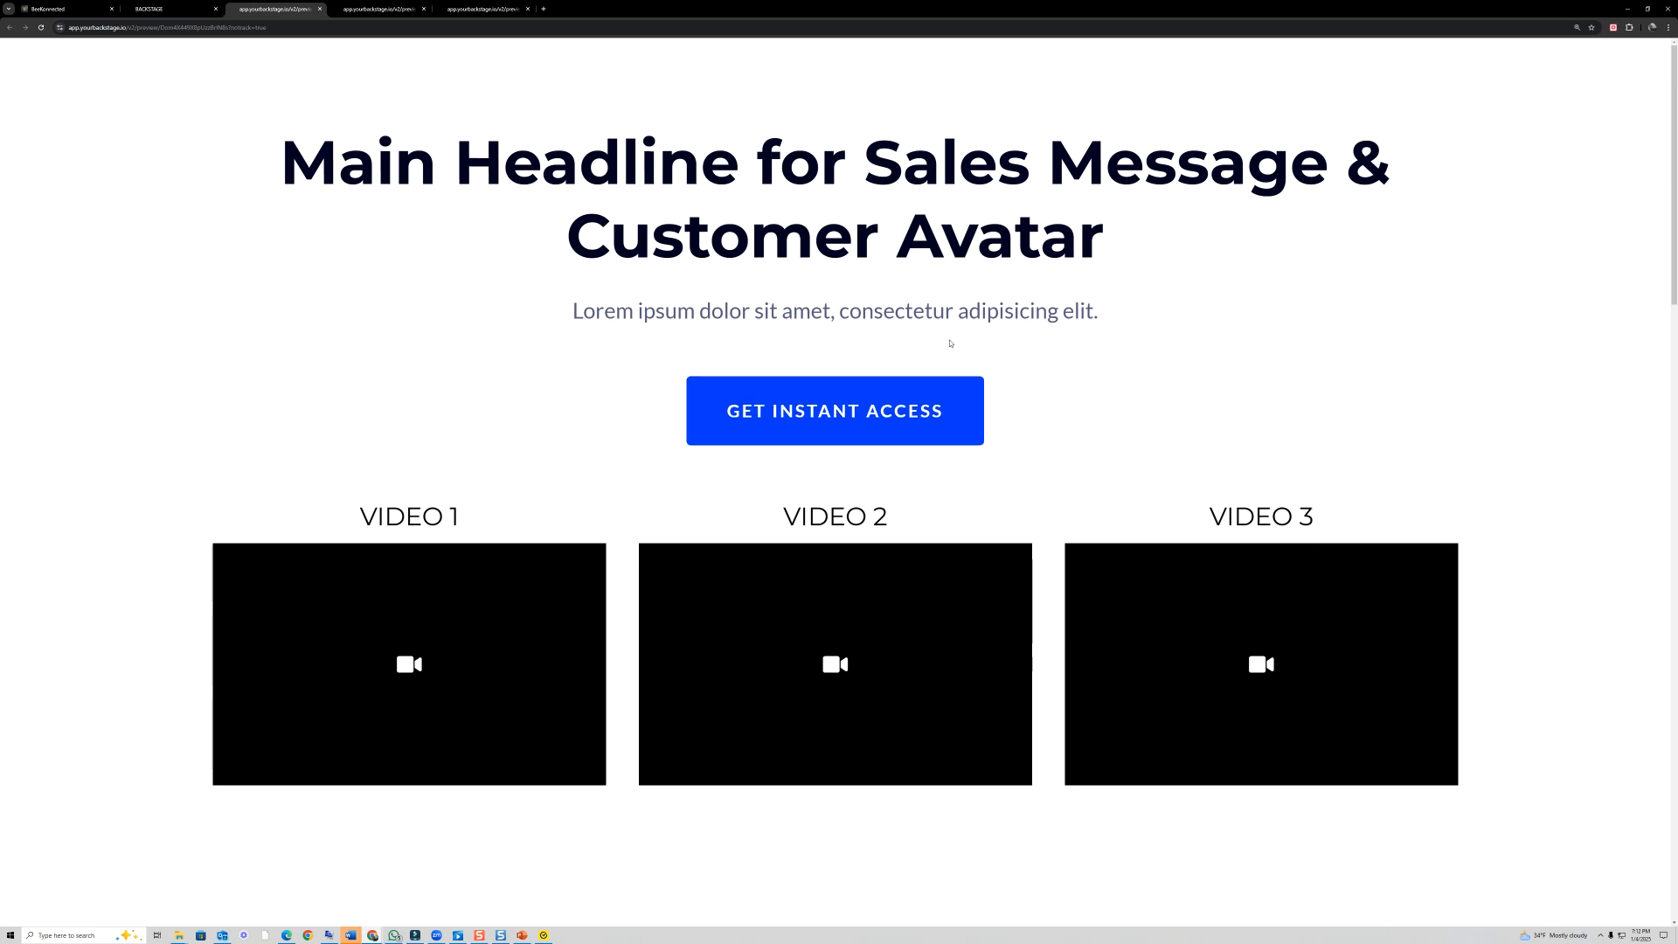
pyautogui.click(166, 9)
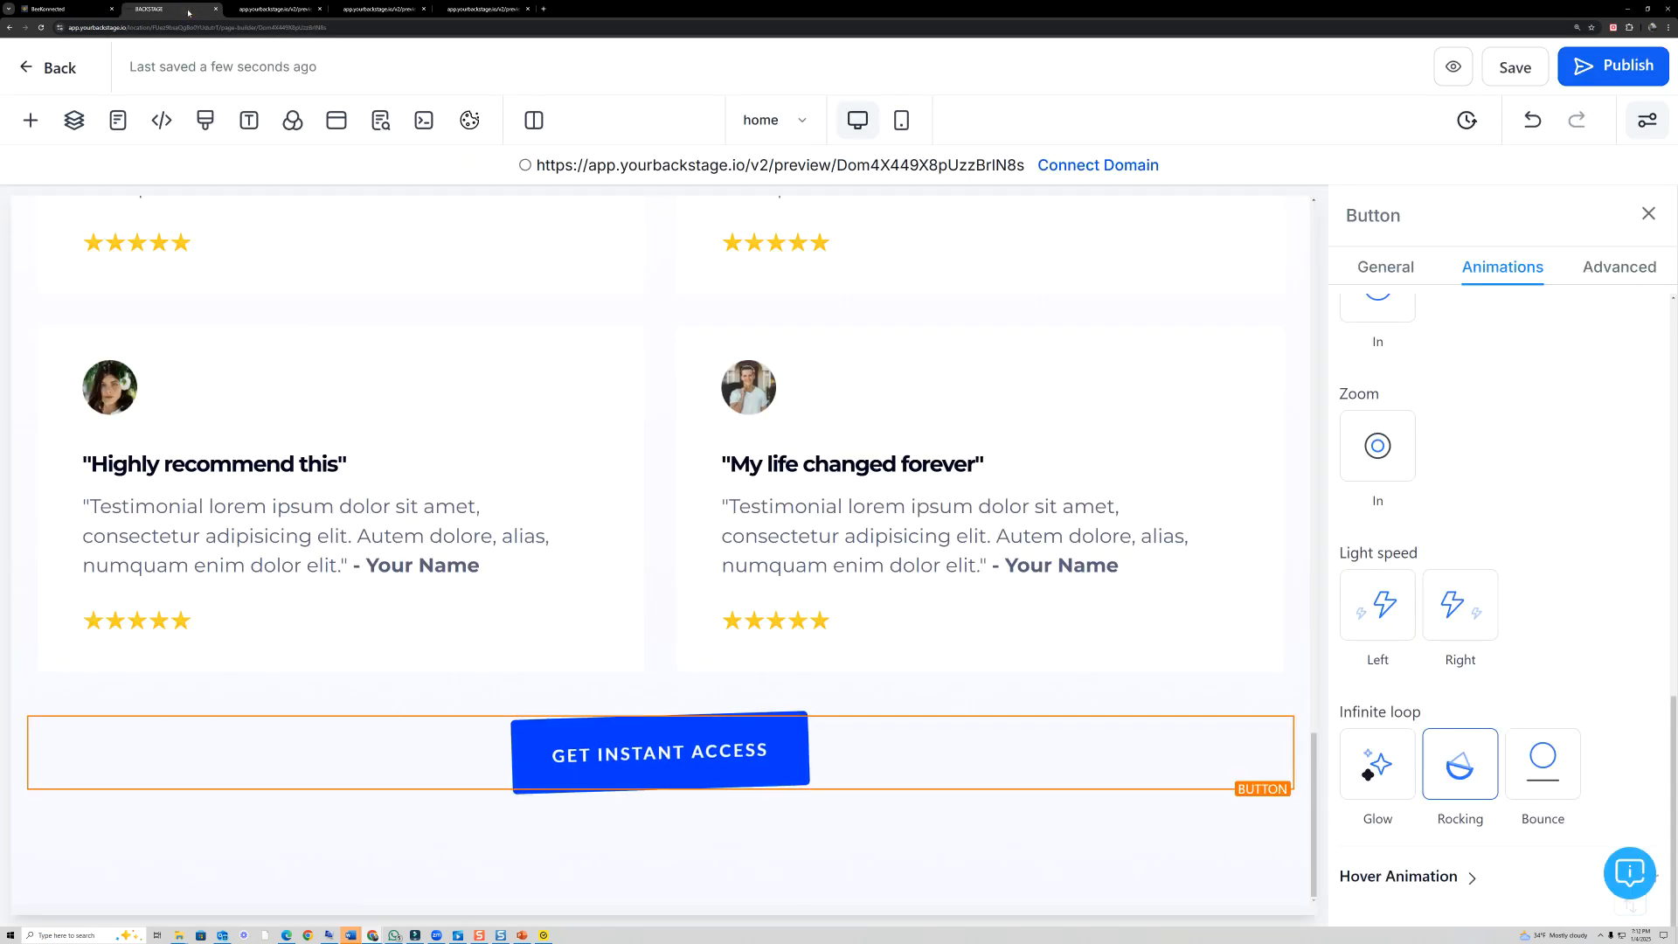
# - Save the page once more and leave the editor for the website's page list
pyautogui.scroll(5, 724, 385)
pyautogui.scroll(15, 724, 384)
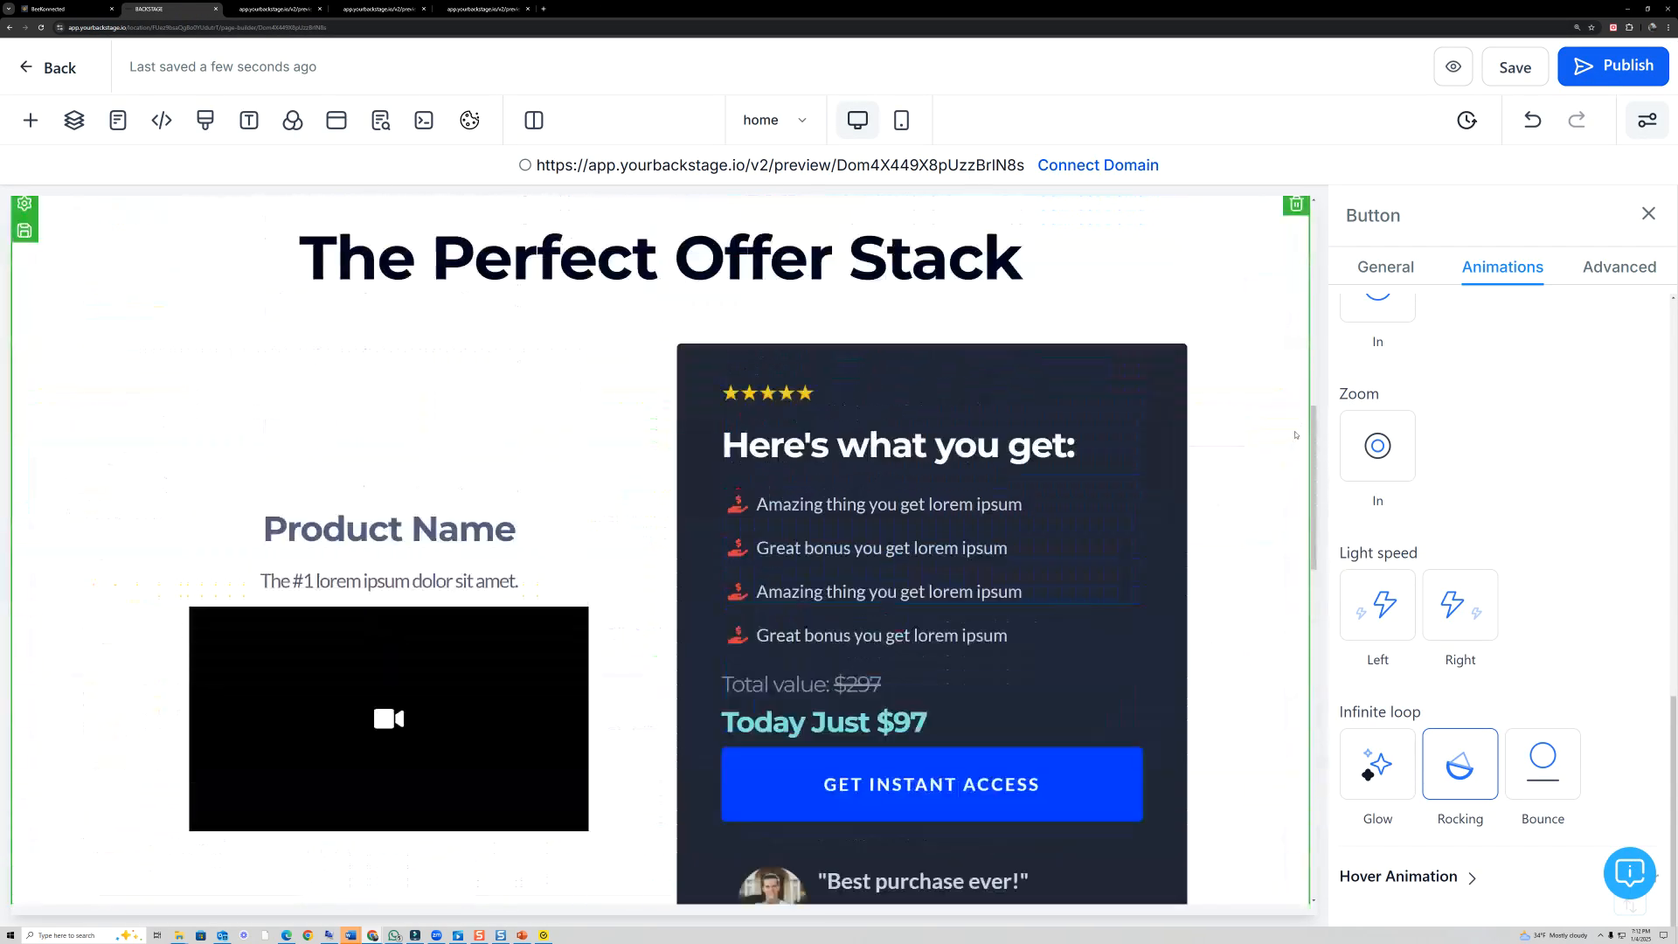
pyautogui.scroll(1, 1297, 430)
pyautogui.scroll(1, 1381, 306)
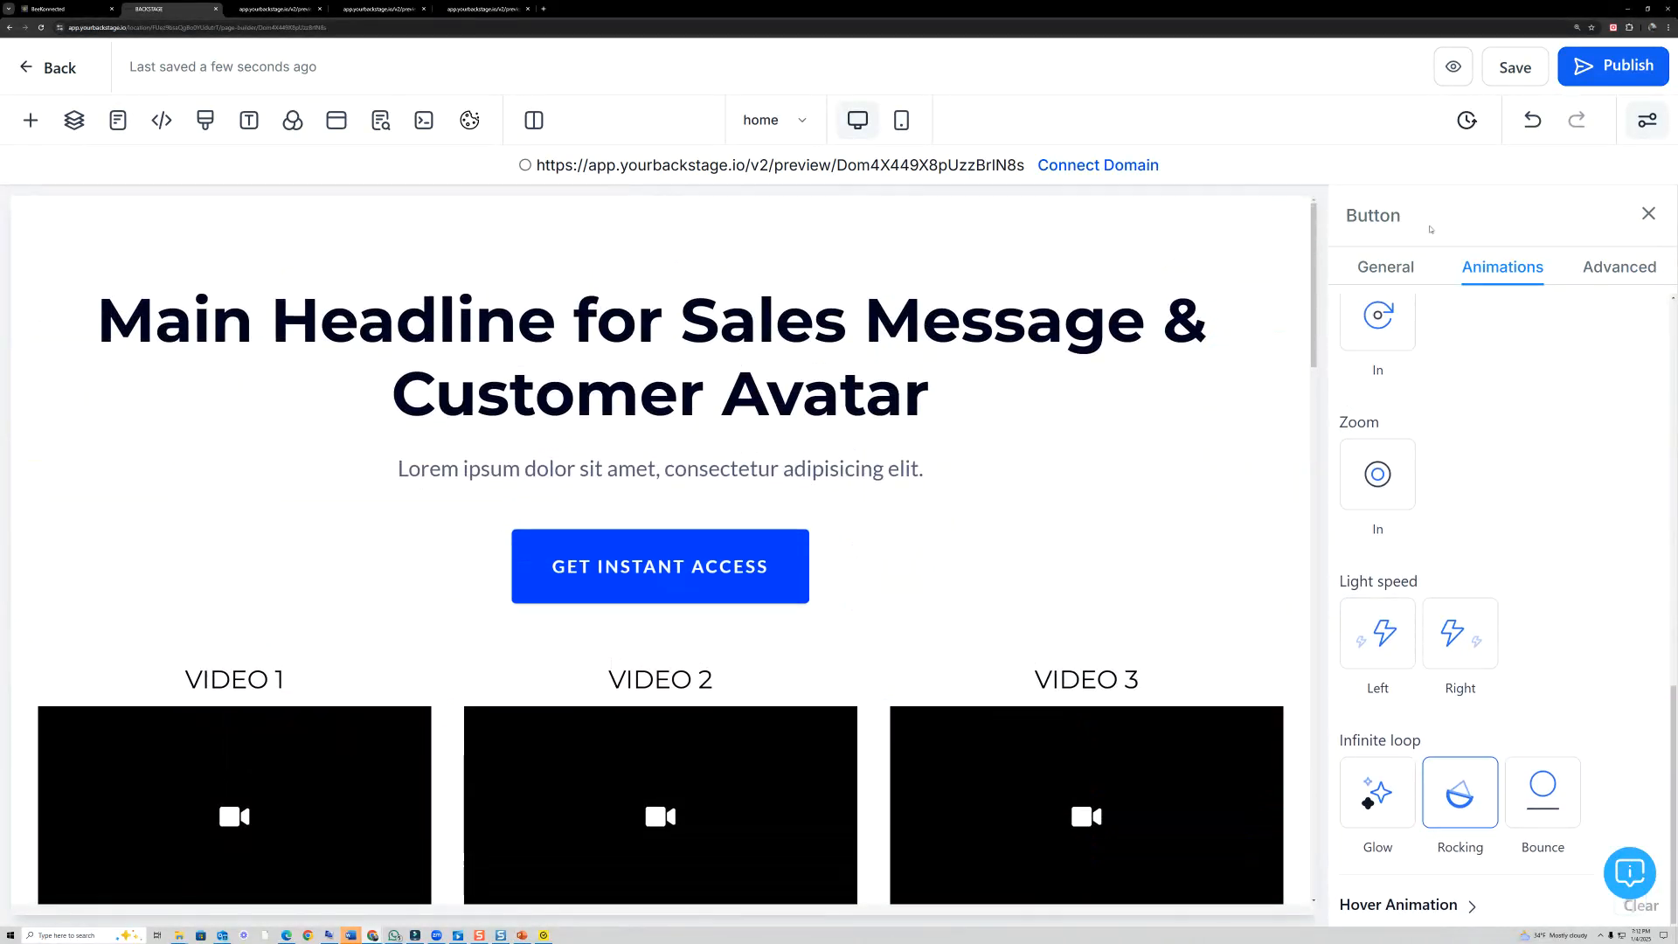
pyautogui.click(1514, 66)
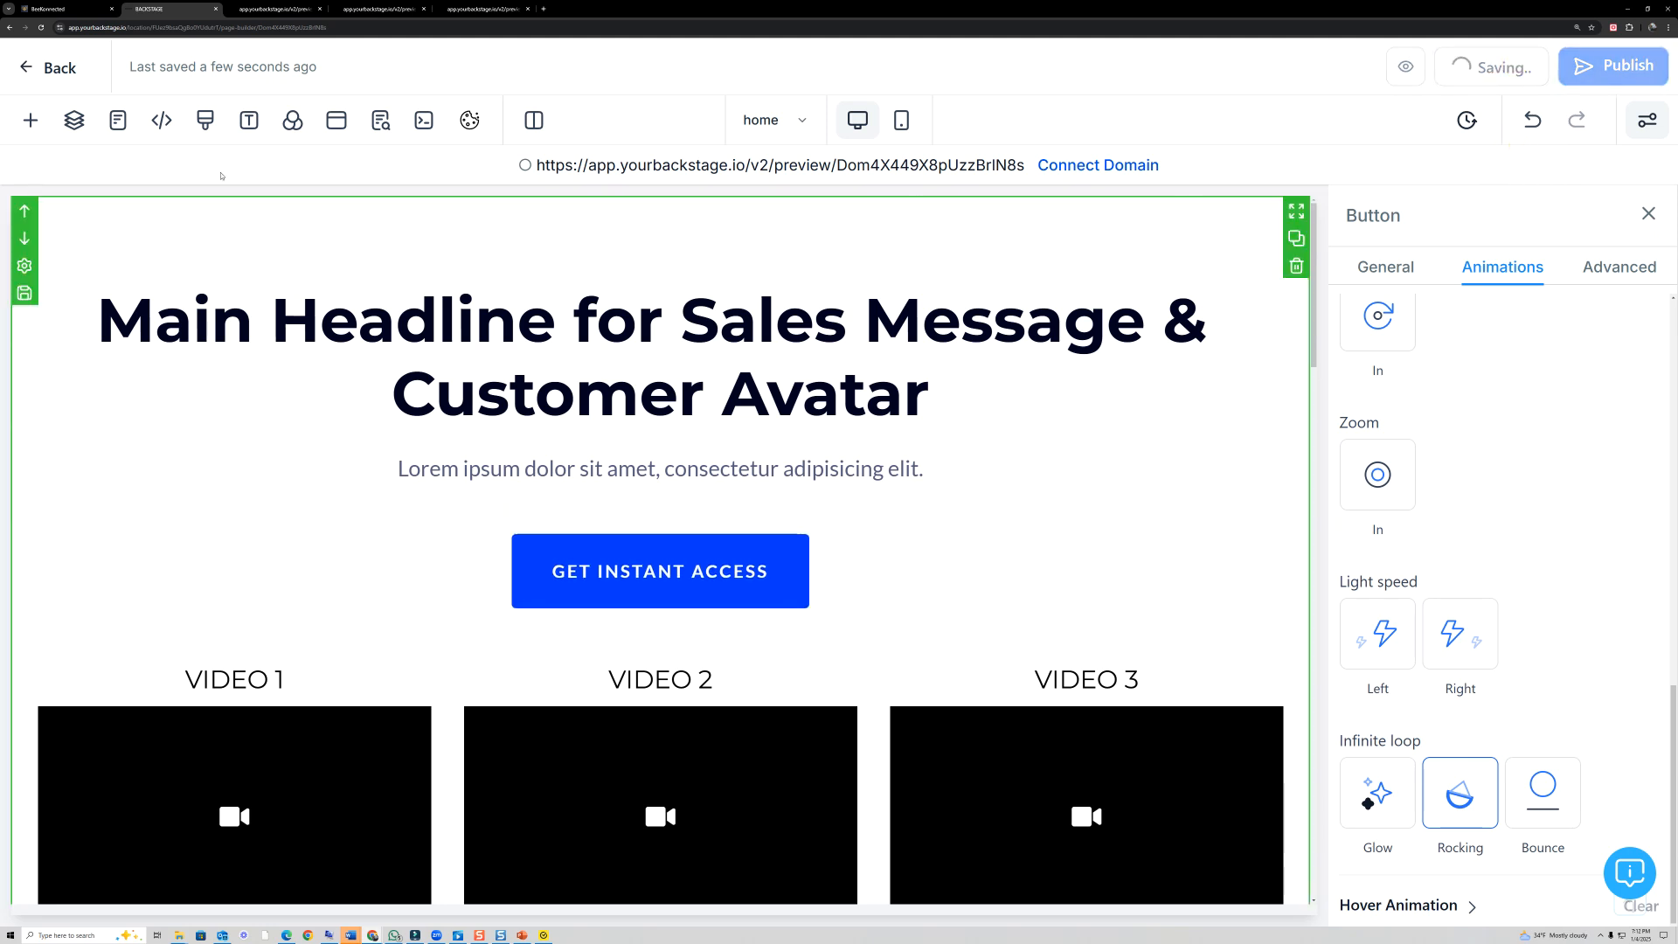
pyautogui.click(52, 67)
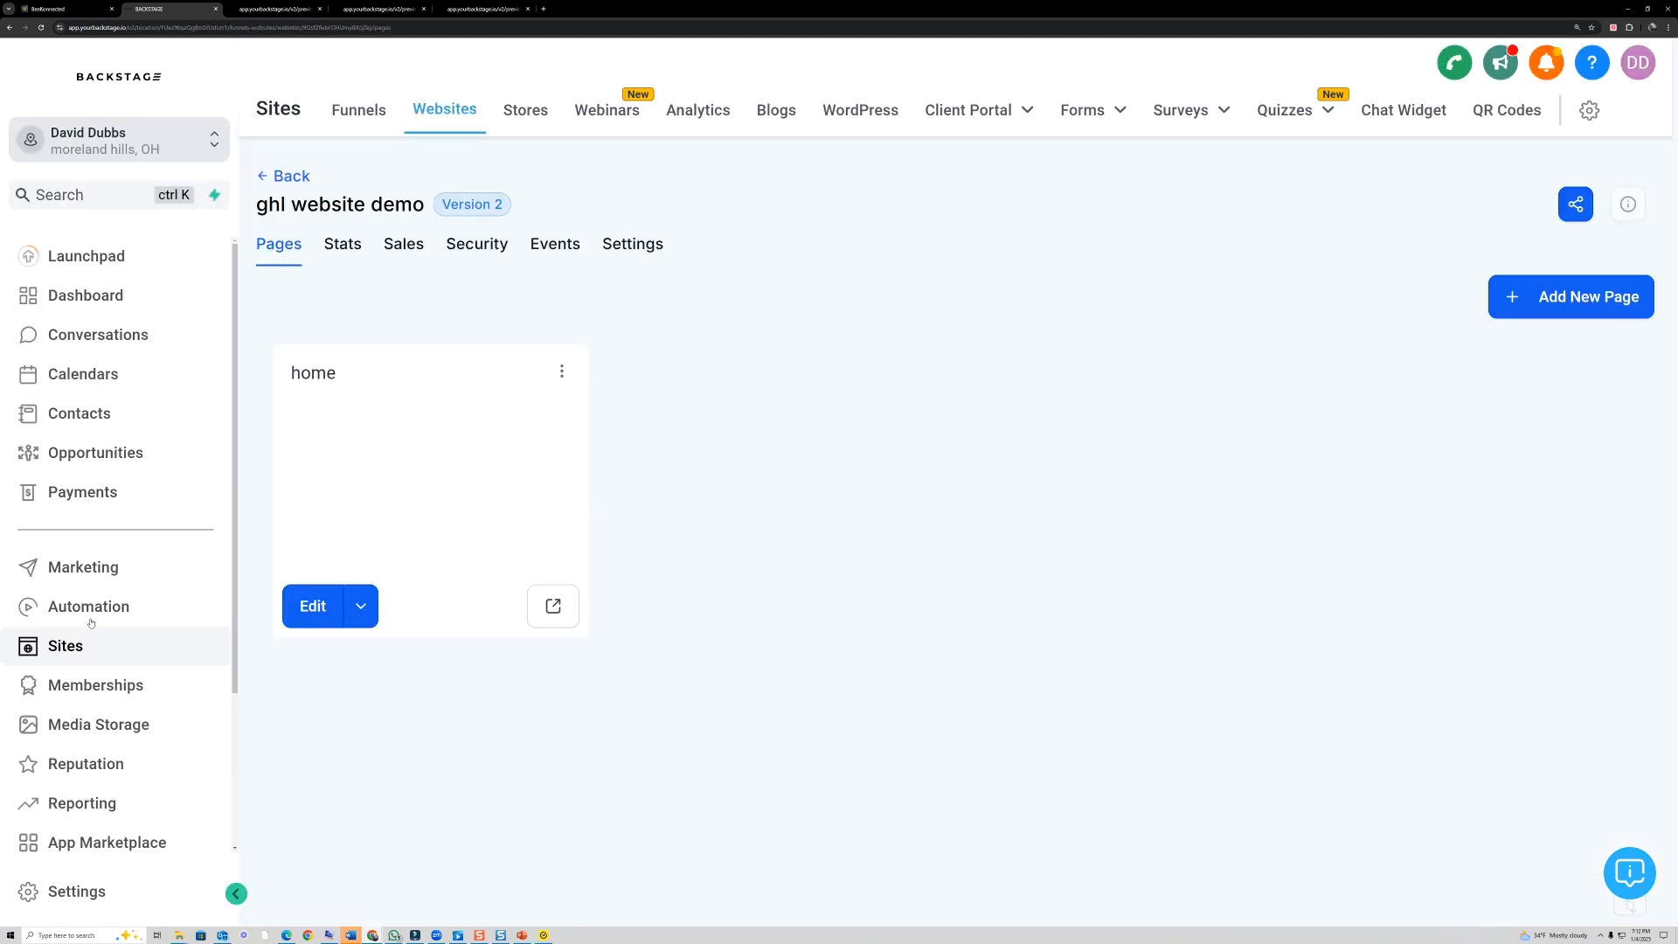
pyautogui.moveTo(155, 634)
pyautogui.mouseDown()
pyautogui.moveTo(51, 622)
pyautogui.moveTo(99, 670)
pyautogui.moveTo(131, 645)
pyautogui.mouseUp()
pyautogui.moveTo(411, 140)
pyautogui.mouseDown()
pyautogui.moveTo(479, 83)
pyautogui.moveTo(411, 157)
pyautogui.moveTo(463, 156)
pyautogui.mouseUp()
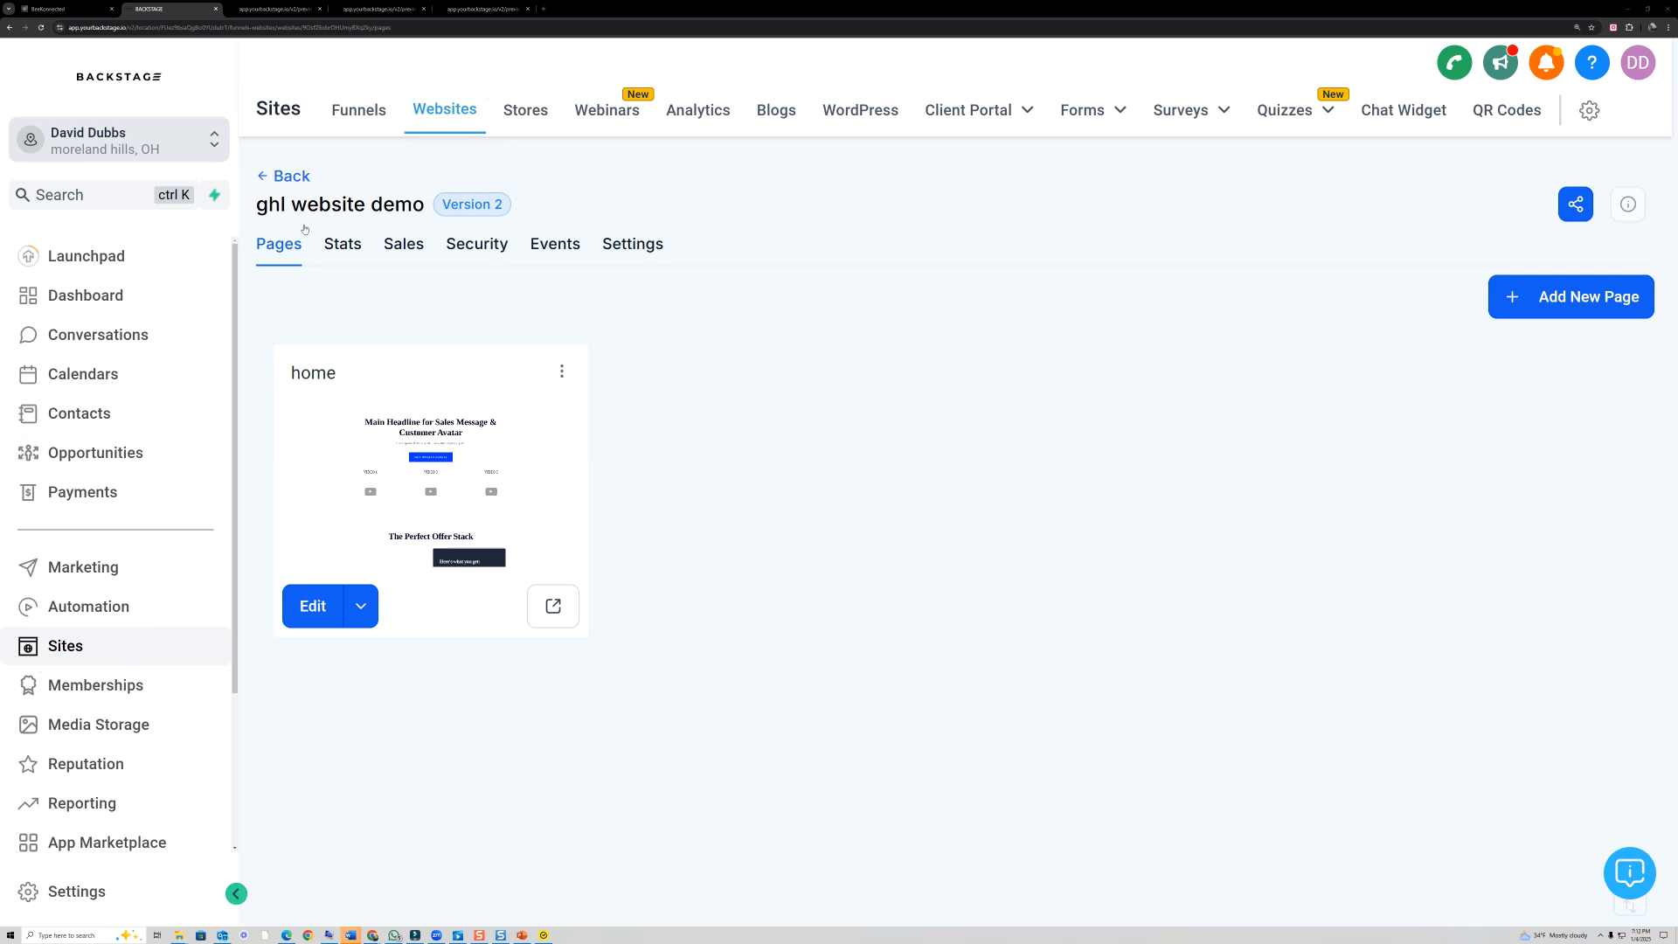
# - Return to the full websites list, look through it, and reopen "ghl website demo" from the recently updated websites
pyautogui.click(293, 177)
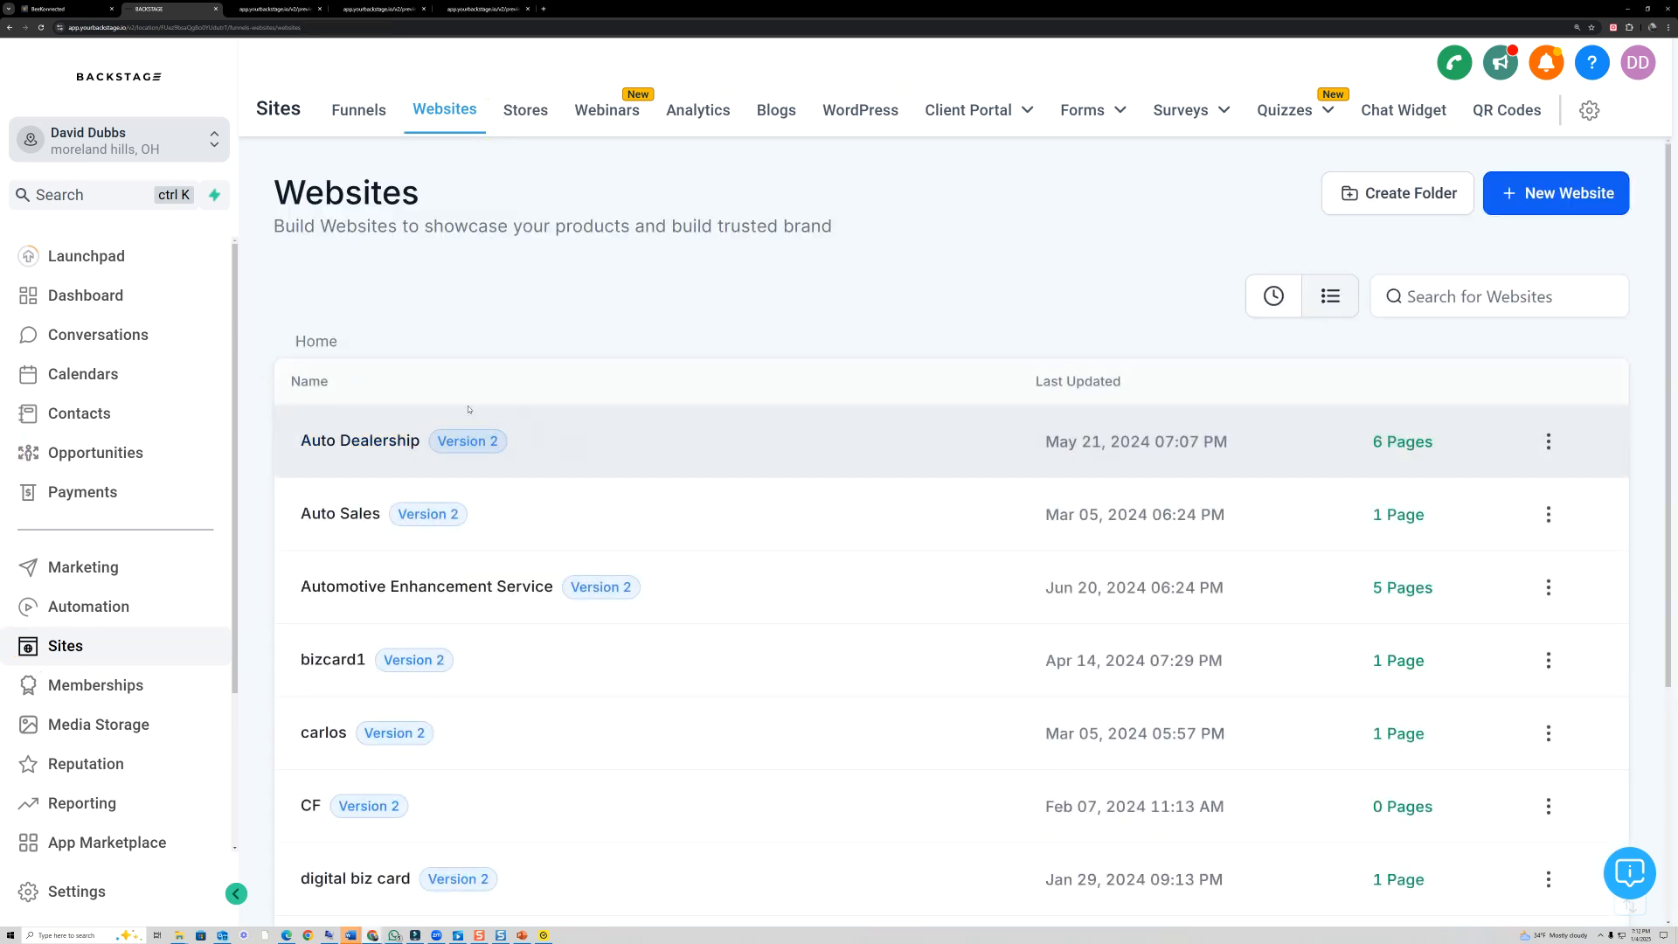
pyautogui.scroll(-4, 444, 489)
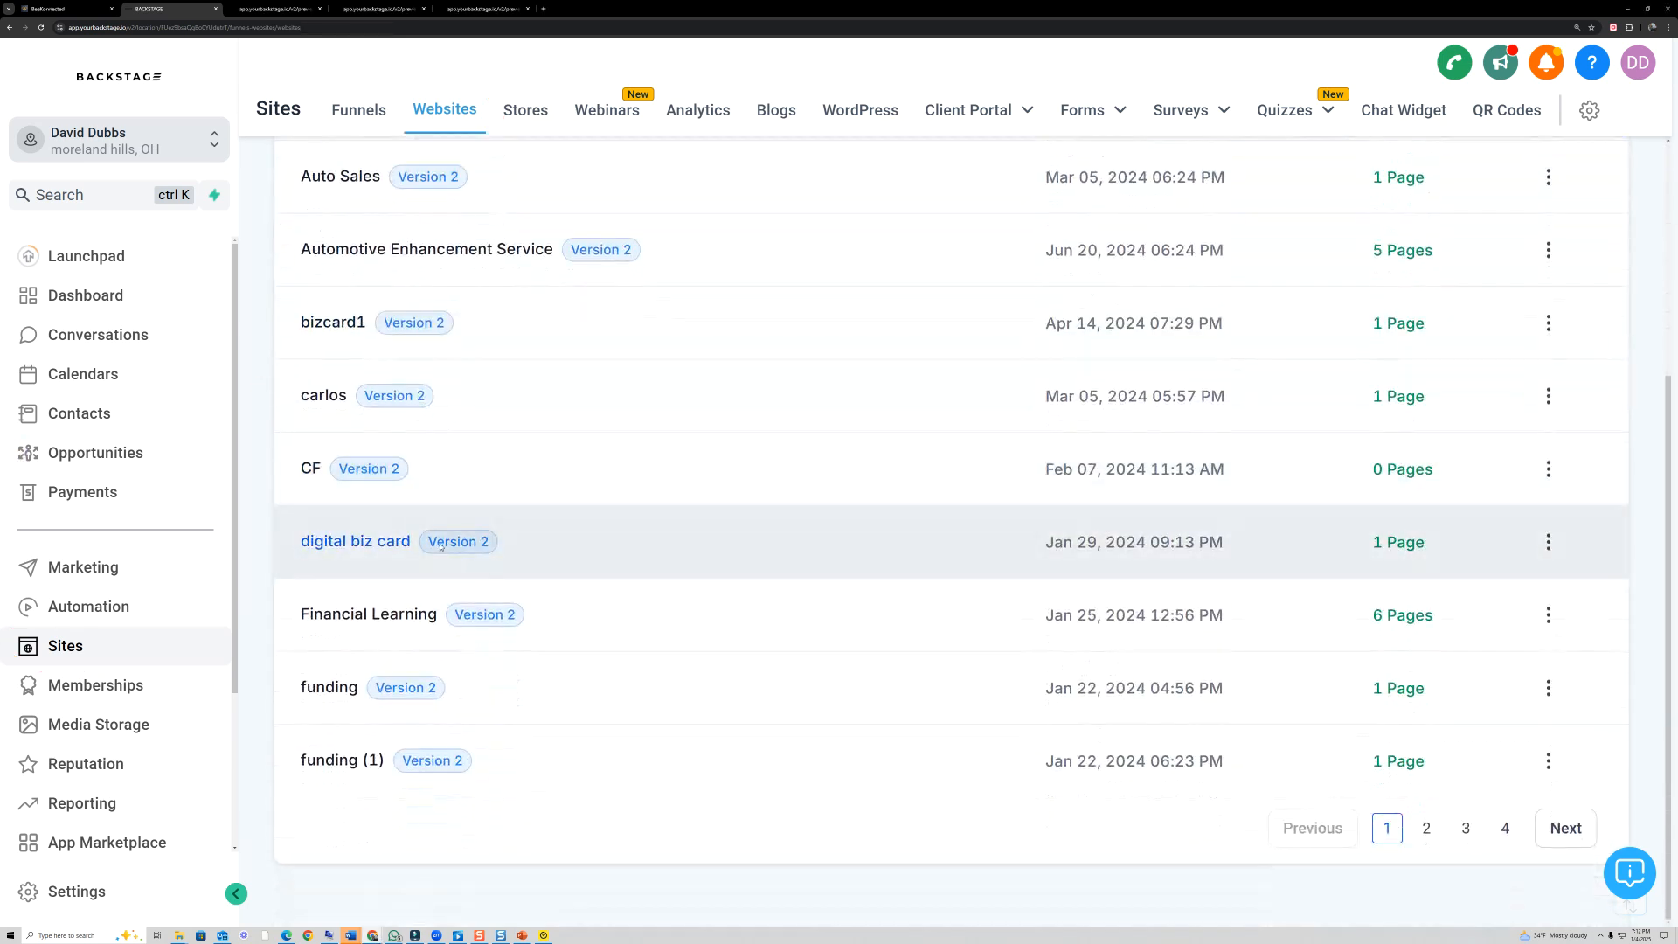
pyautogui.scroll(4, 619, 621)
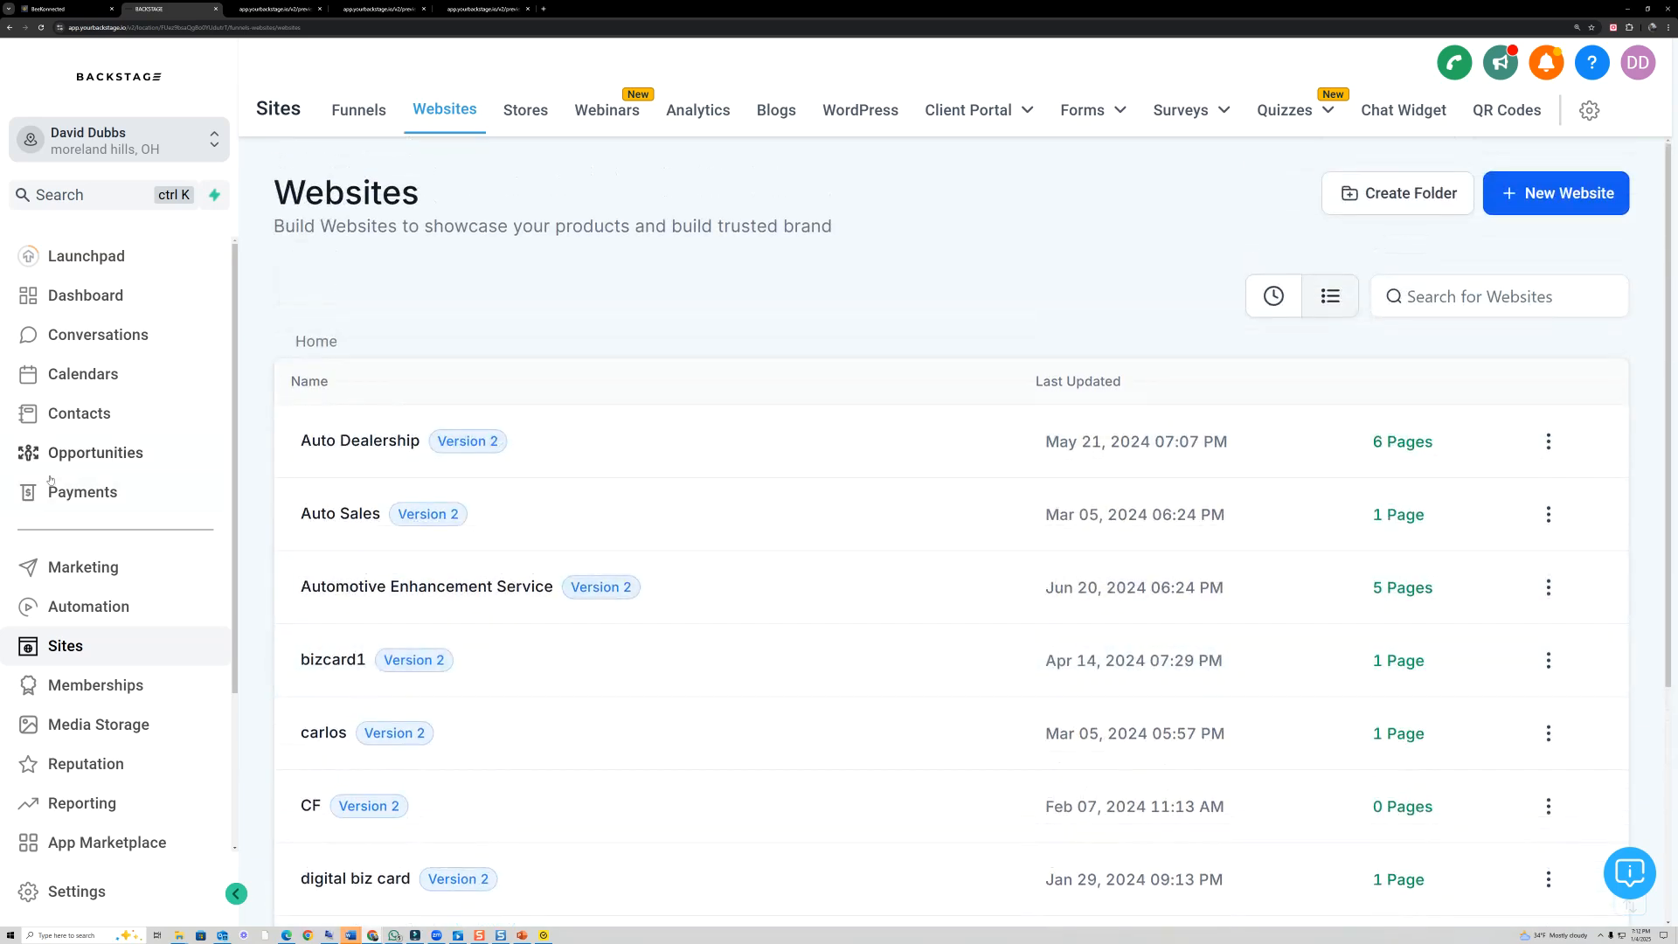
pyautogui.moveTo(1234, 271)
pyautogui.mouseDown()
pyautogui.moveTo(1292, 322)
pyautogui.moveTo(1251, 266)
pyautogui.mouseUp()
pyautogui.moveTo(1040, 287)
pyautogui.mouseDown()
pyautogui.moveTo(1126, 291)
pyautogui.moveTo(1128, 311)
pyautogui.mouseUp()
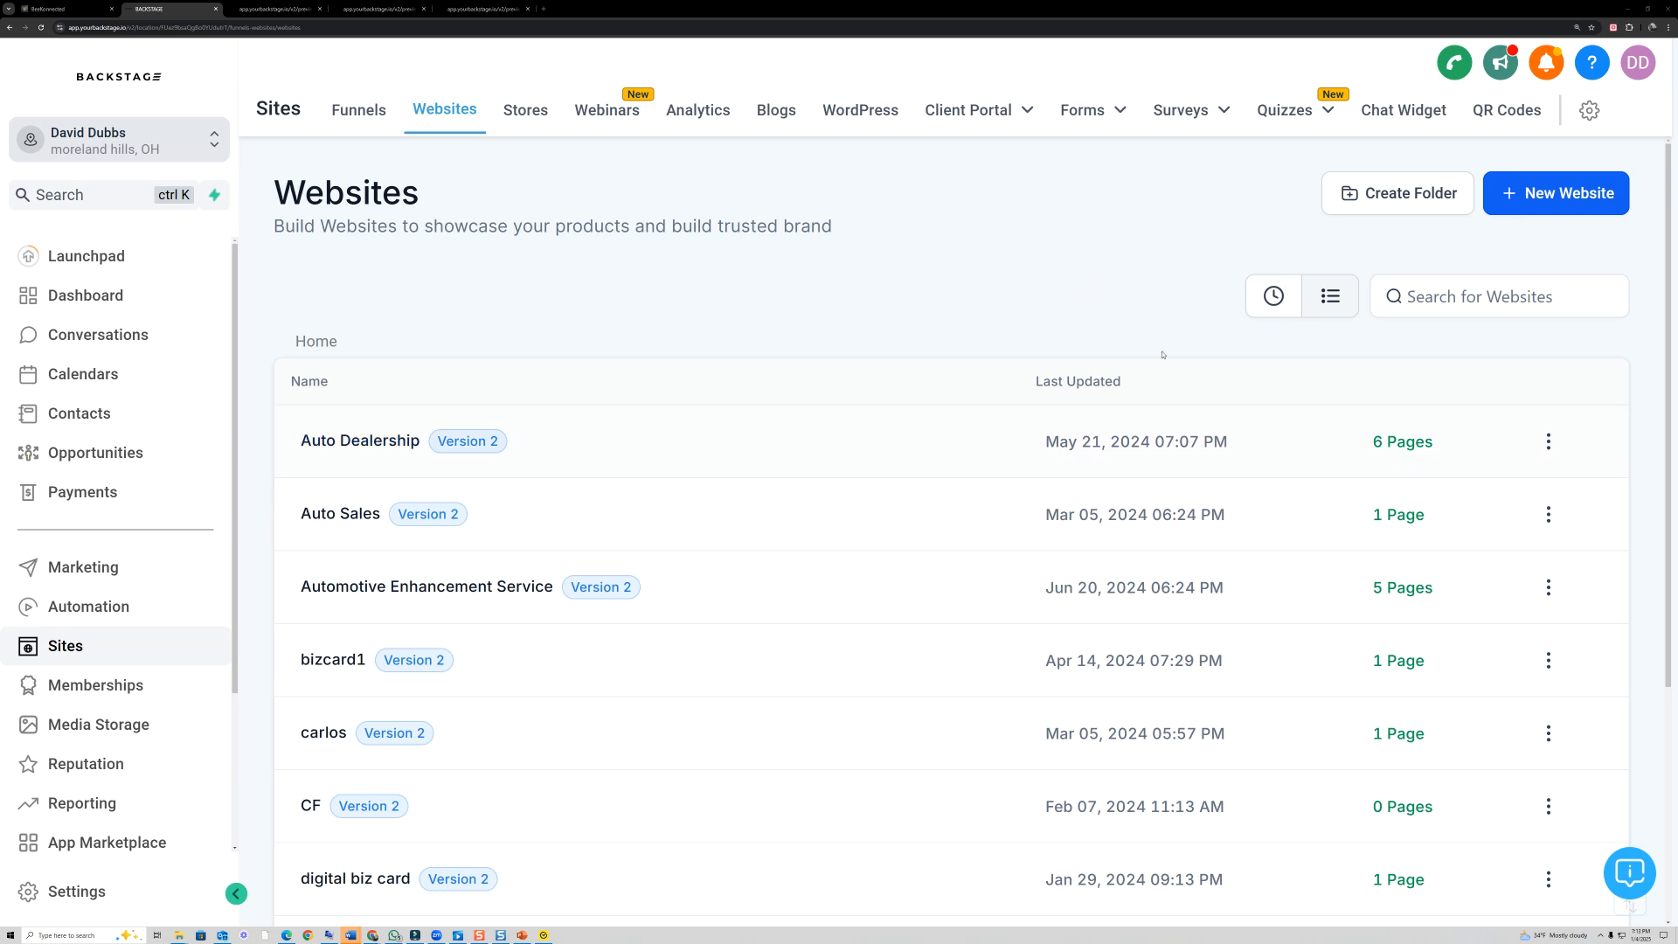
pyautogui.click(1274, 296)
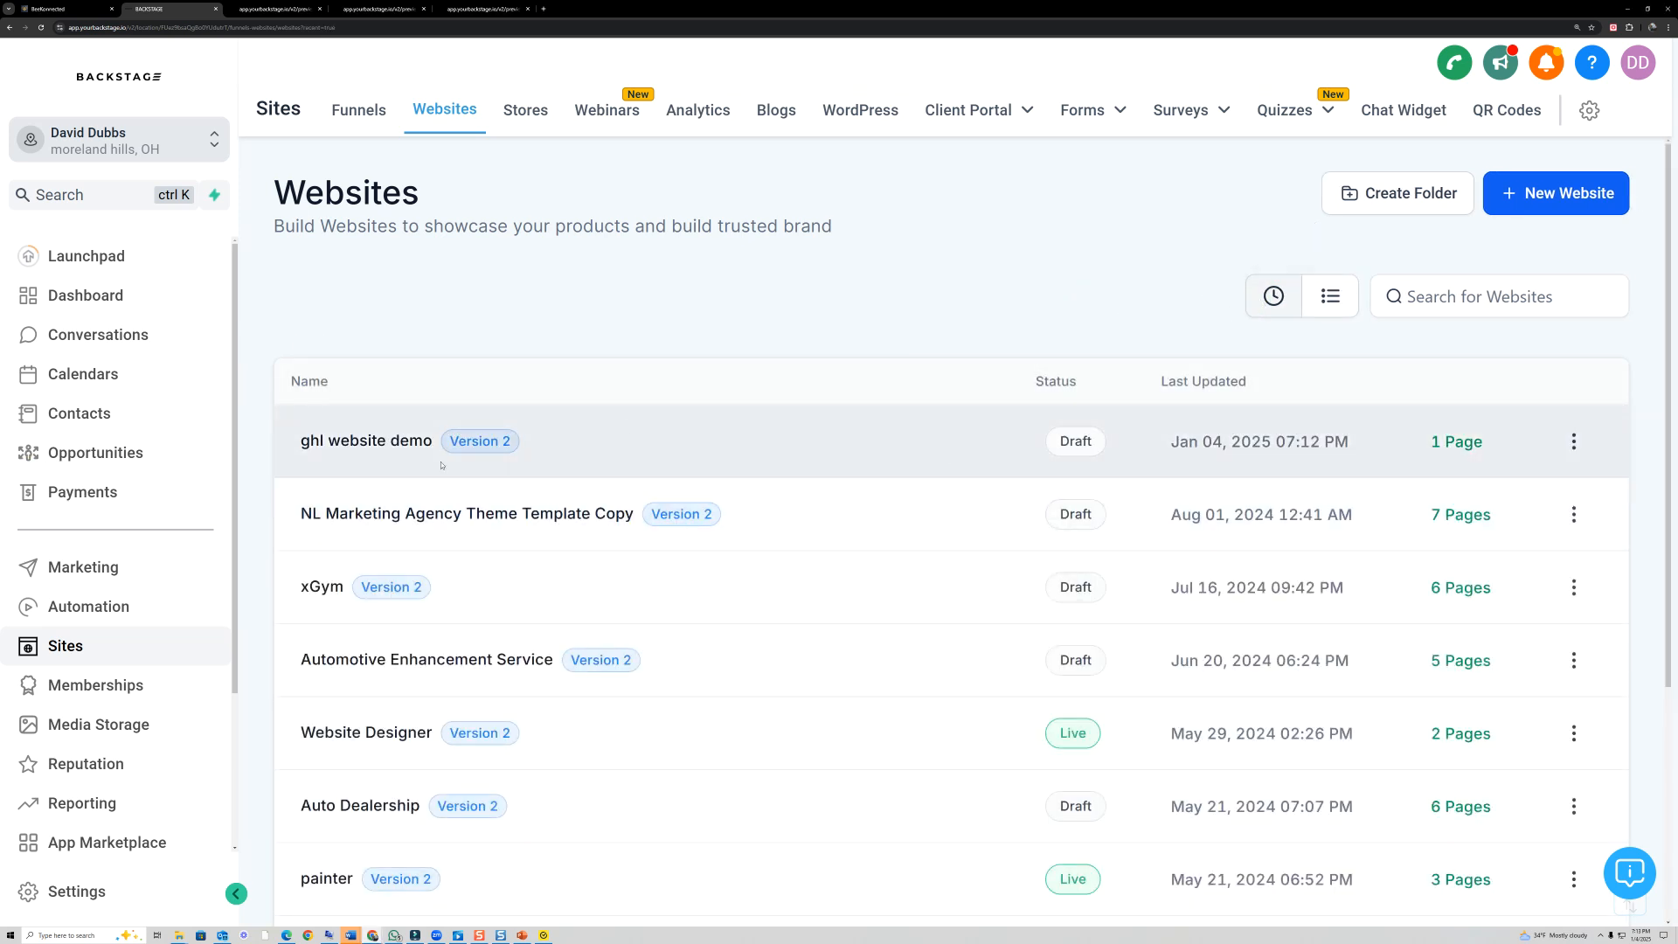
pyautogui.click(391, 454)
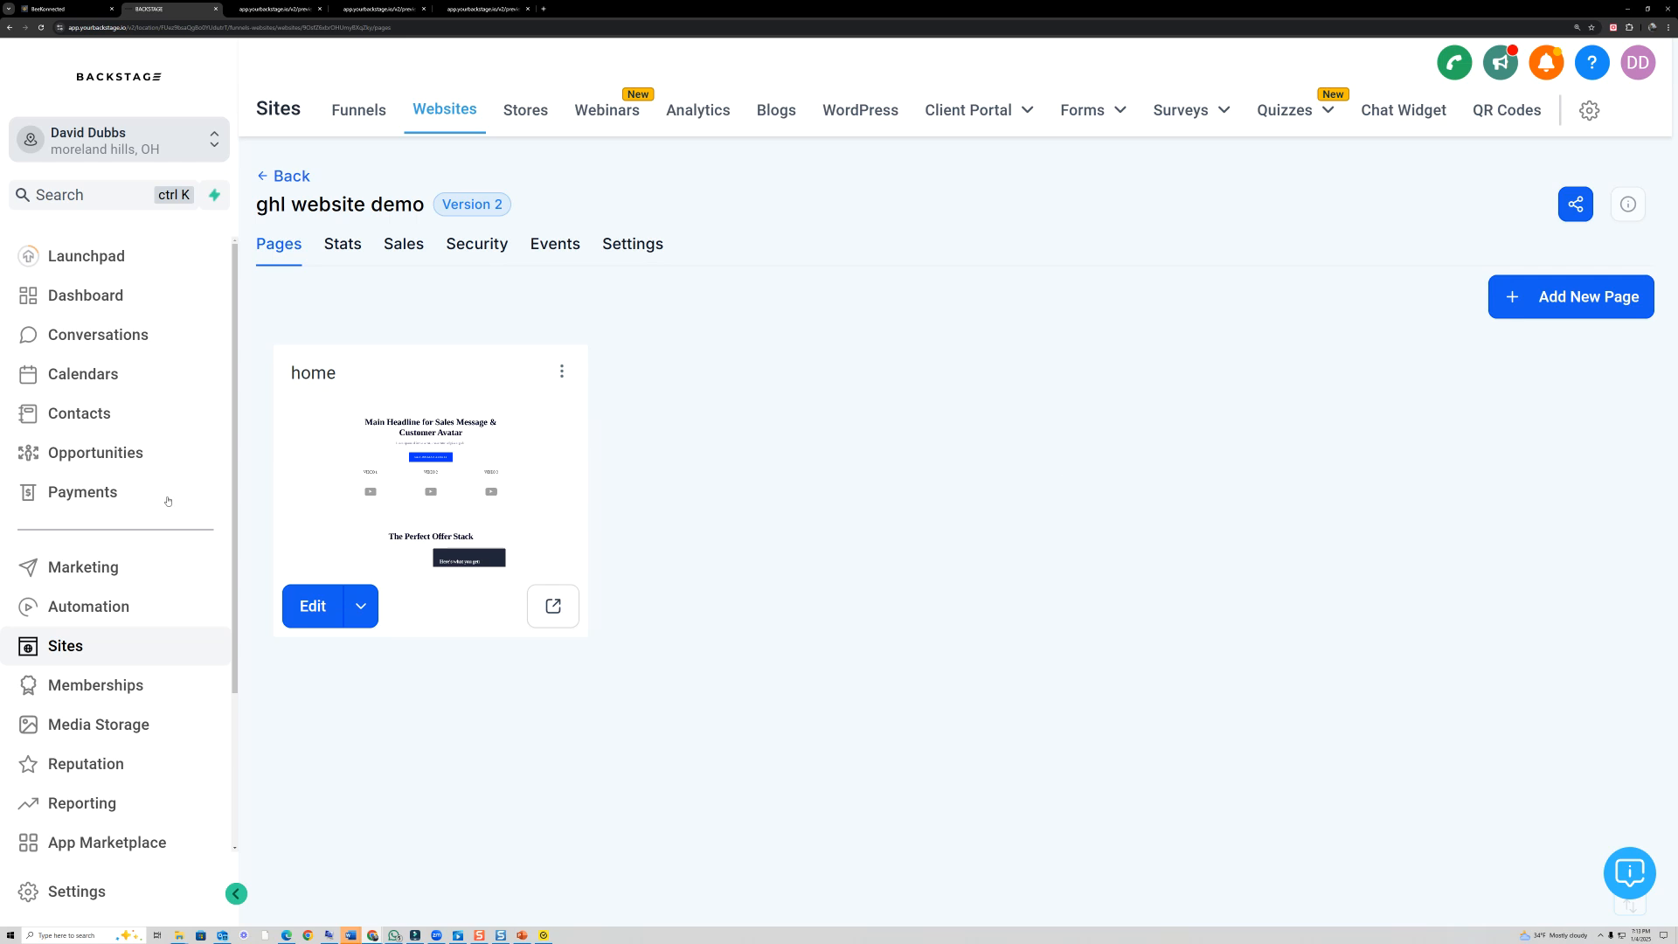
pyautogui.moveTo(1409, 322)
pyautogui.mouseDown()
pyautogui.moveTo(1615, 360)
pyautogui.moveTo(1443, 262)
pyautogui.moveTo(1393, 339)
pyautogui.mouseUp()
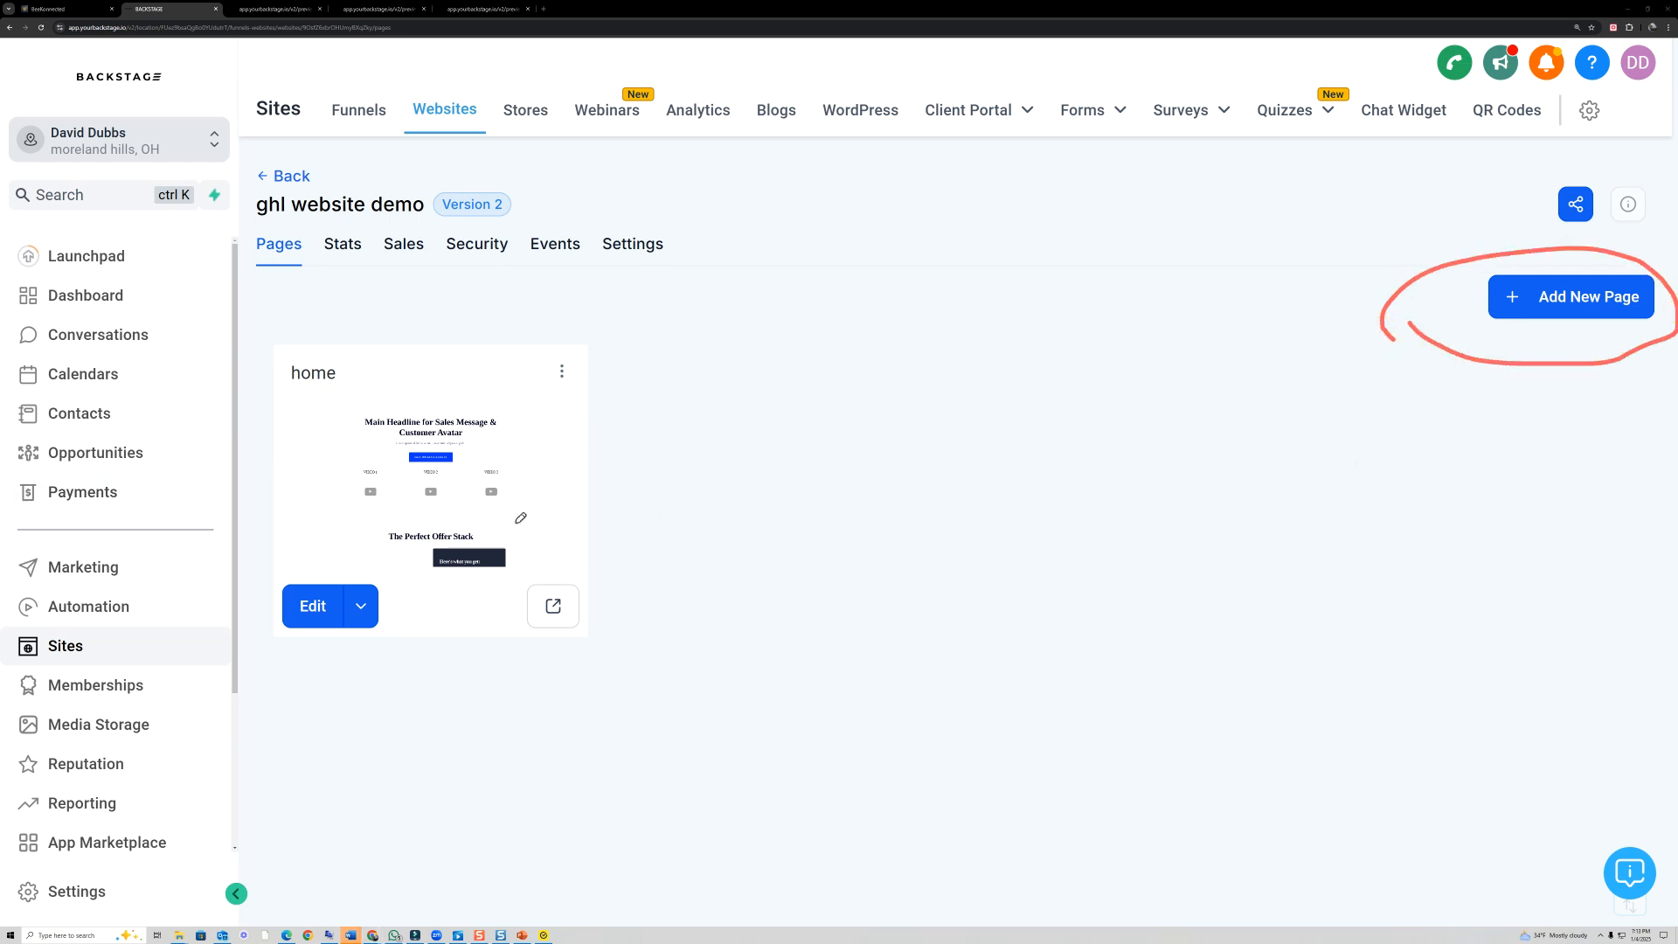